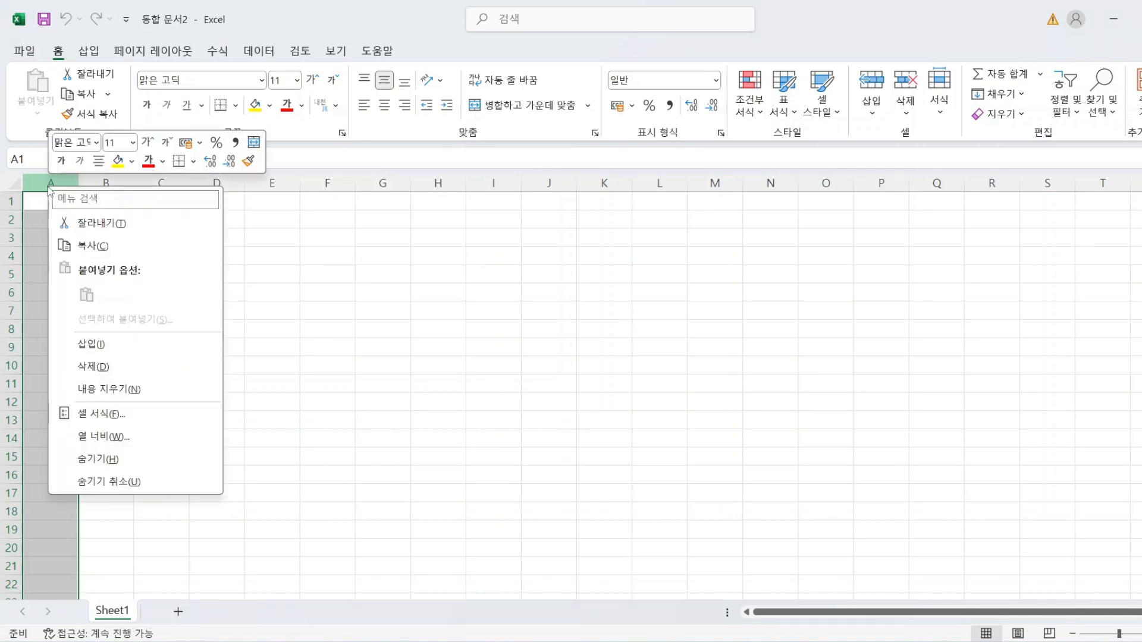
# Step: Set the width of column A to 1
pyautogui.click(95, 440)
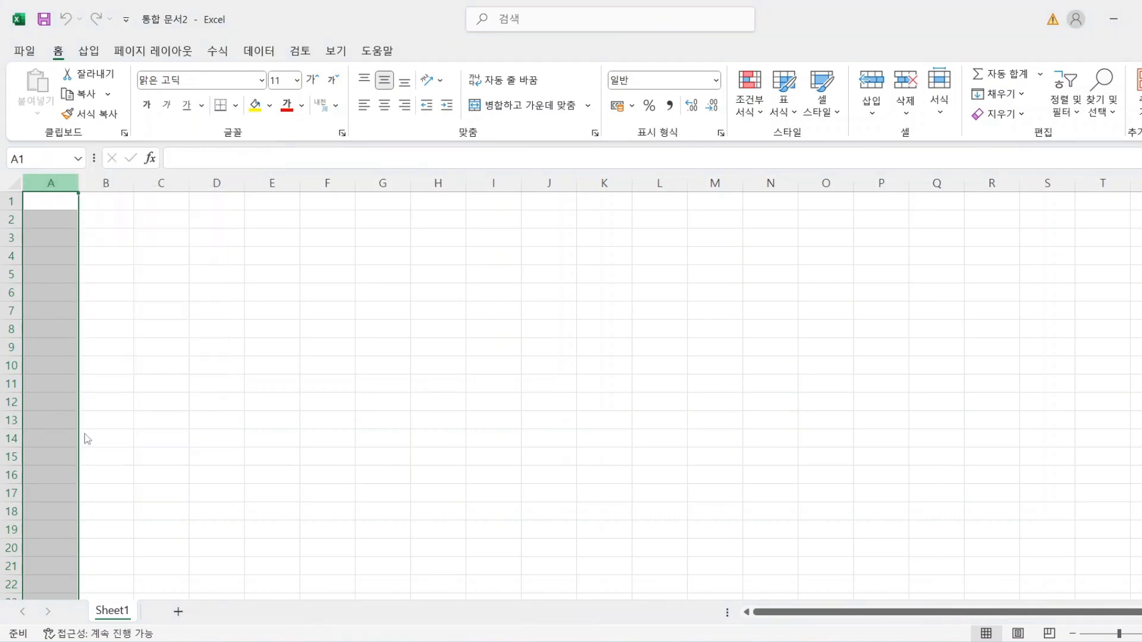
pyautogui.write('1')
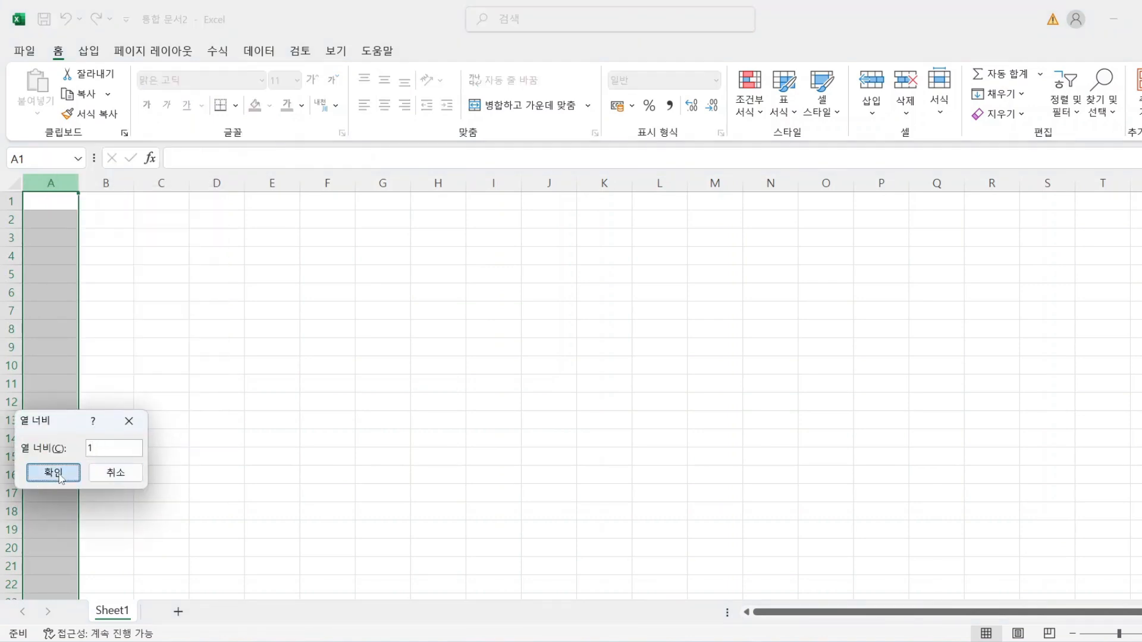
pyautogui.click(35, 474)
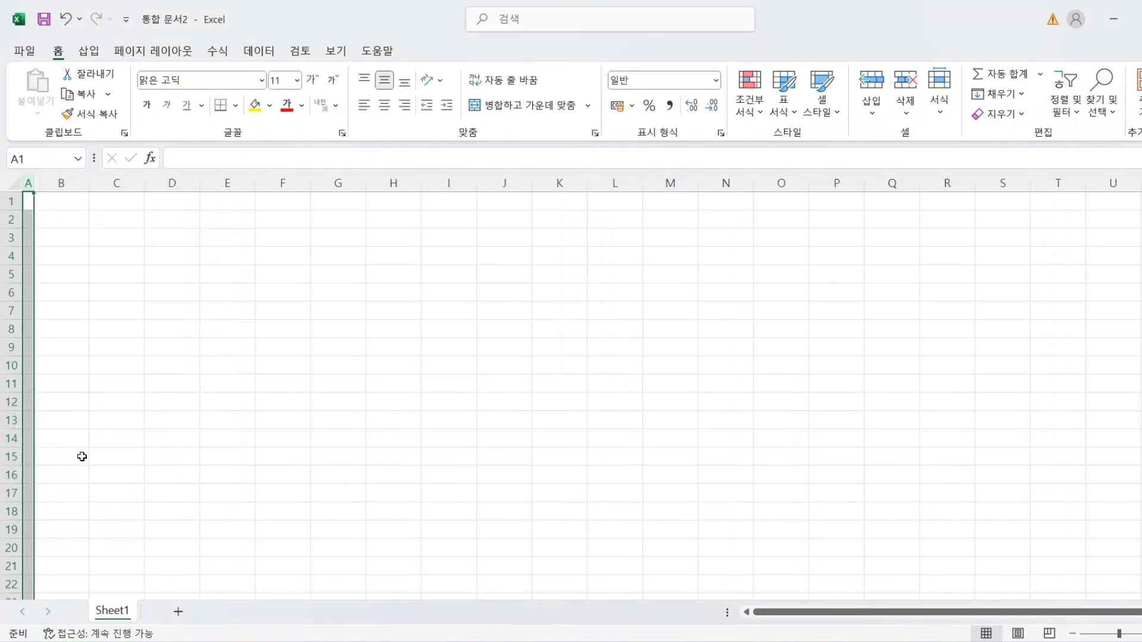
# Step: Set the font of the entire sheet to 굴림 at size 11
pyautogui.click(9, 176)
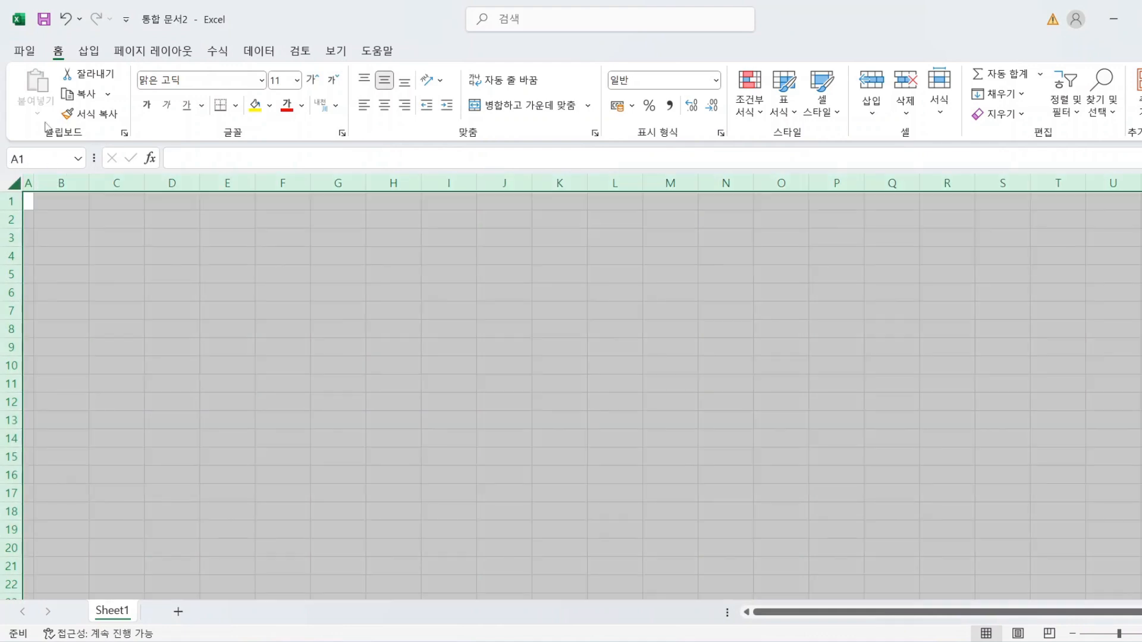
pyautogui.click(195, 78)
pyautogui.write('굴림')
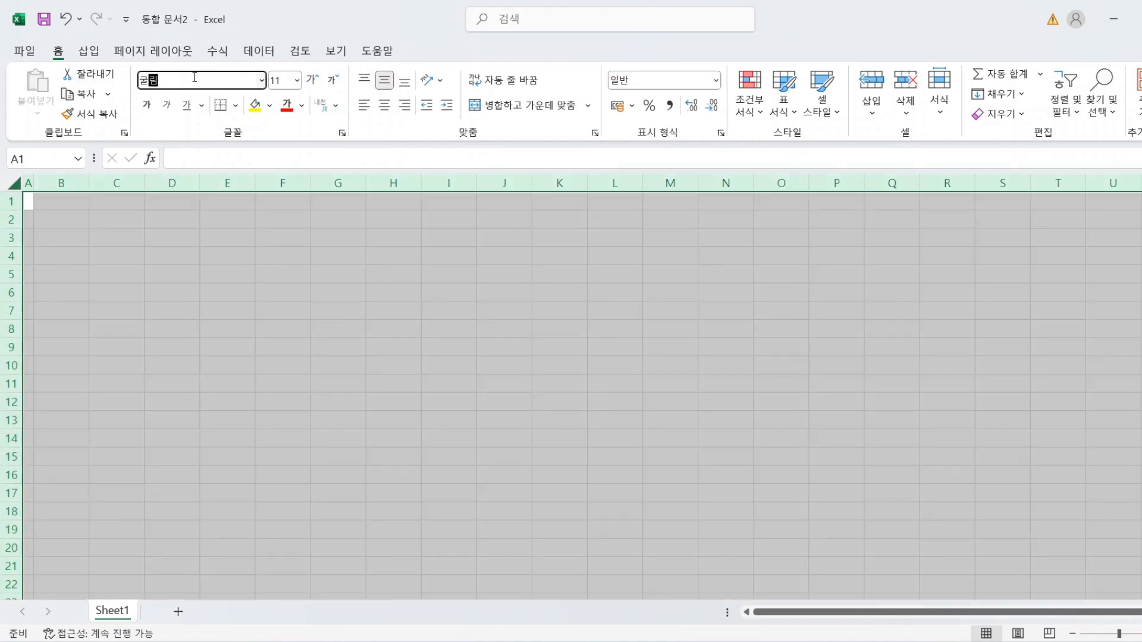
pyautogui.press('Return')
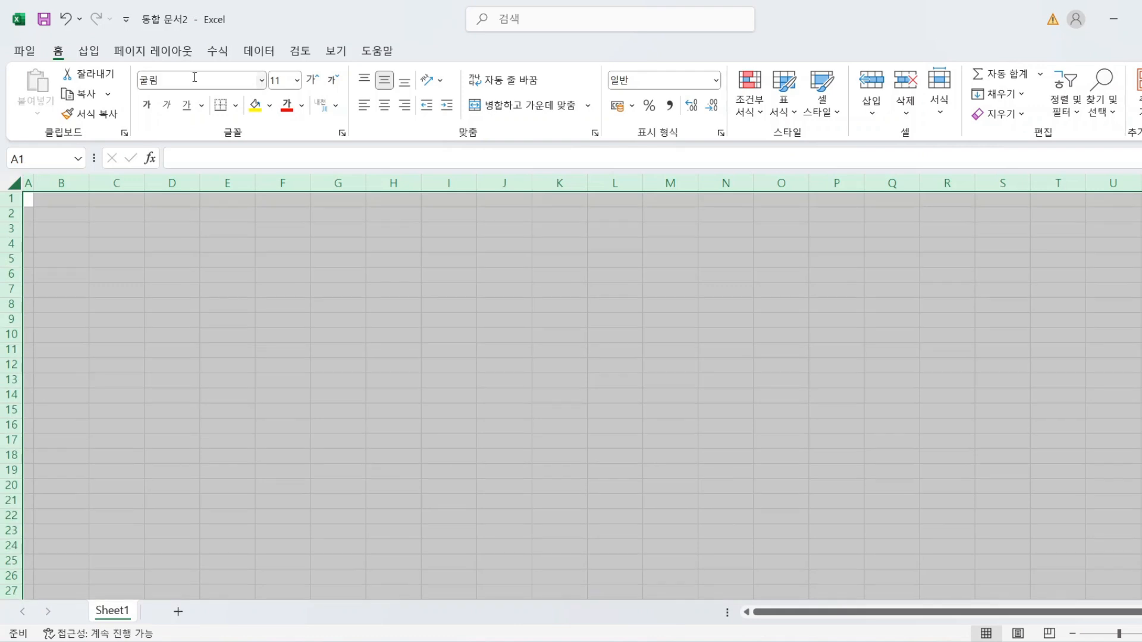
pyautogui.click(289, 81)
pyautogui.write('1')
pyautogui.press('Return')
pyautogui.click(137, 469)
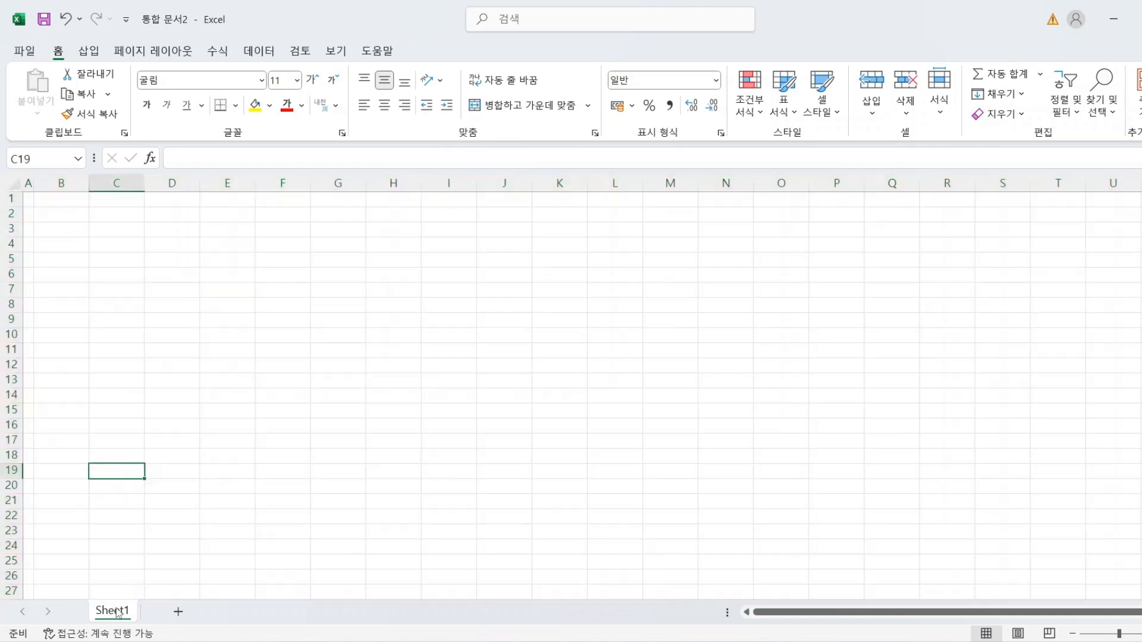
# Step: Duplicate Sheet1 twice and rename the original sheet as 제1작업
pyautogui.moveTo(117, 620); pyautogui.dragTo(216, 617)
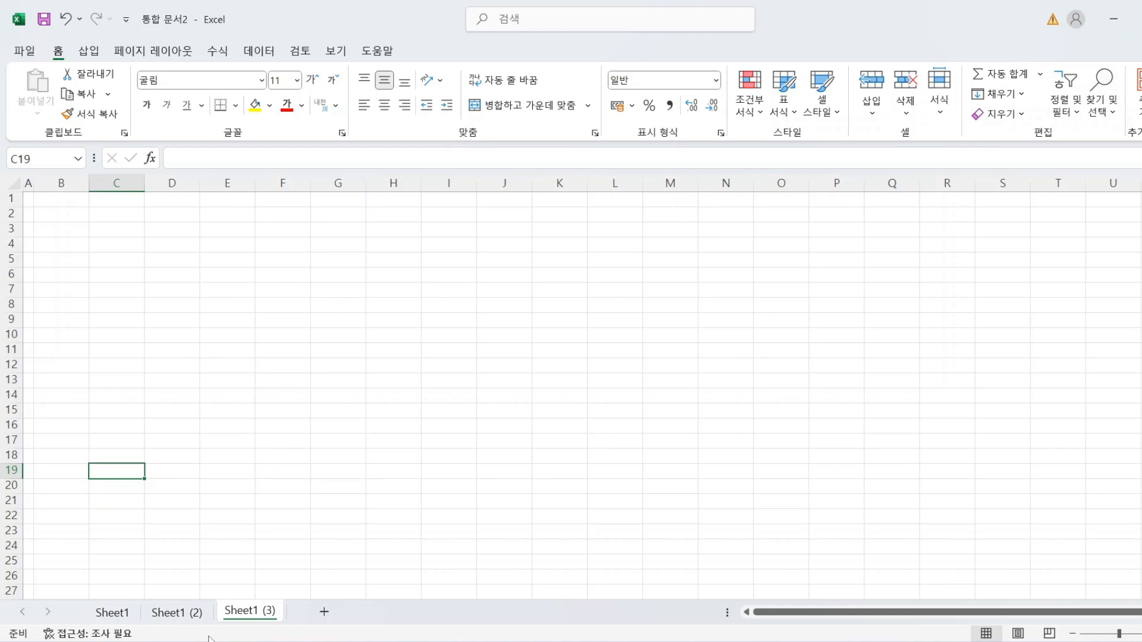
pyautogui.doubleClick(118, 617)
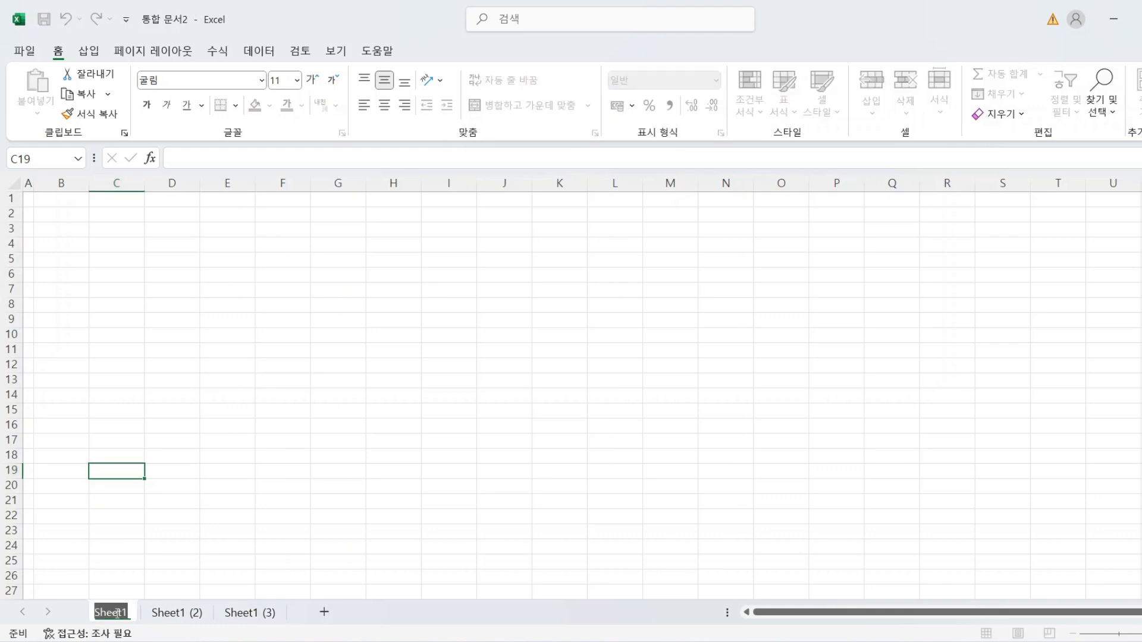
pyautogui.write('제')
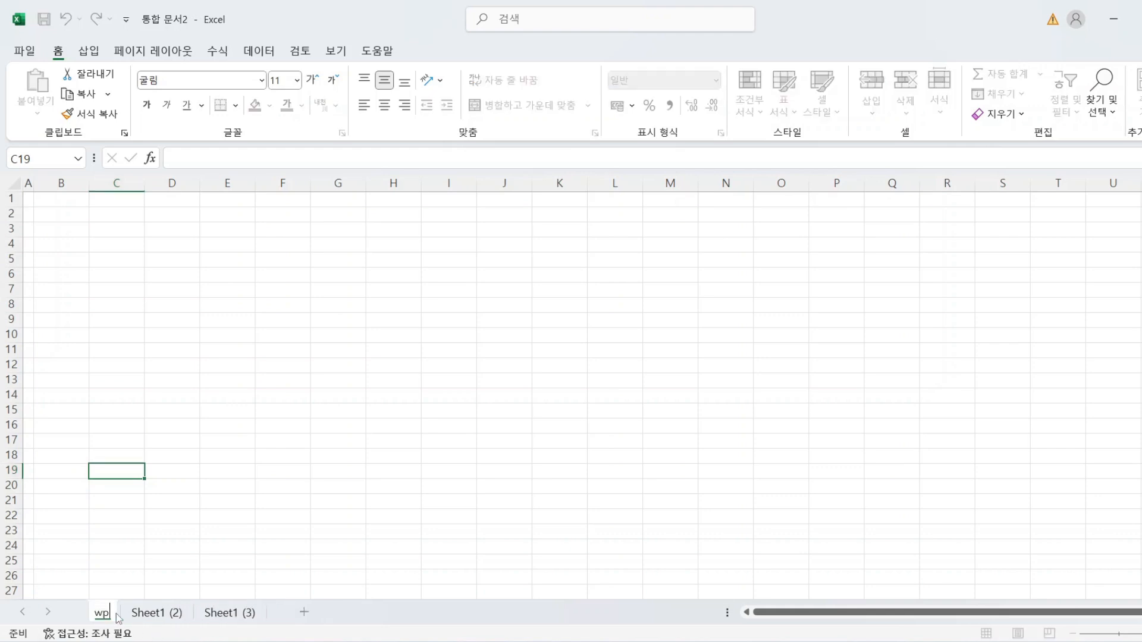
pyautogui.write('1작업')
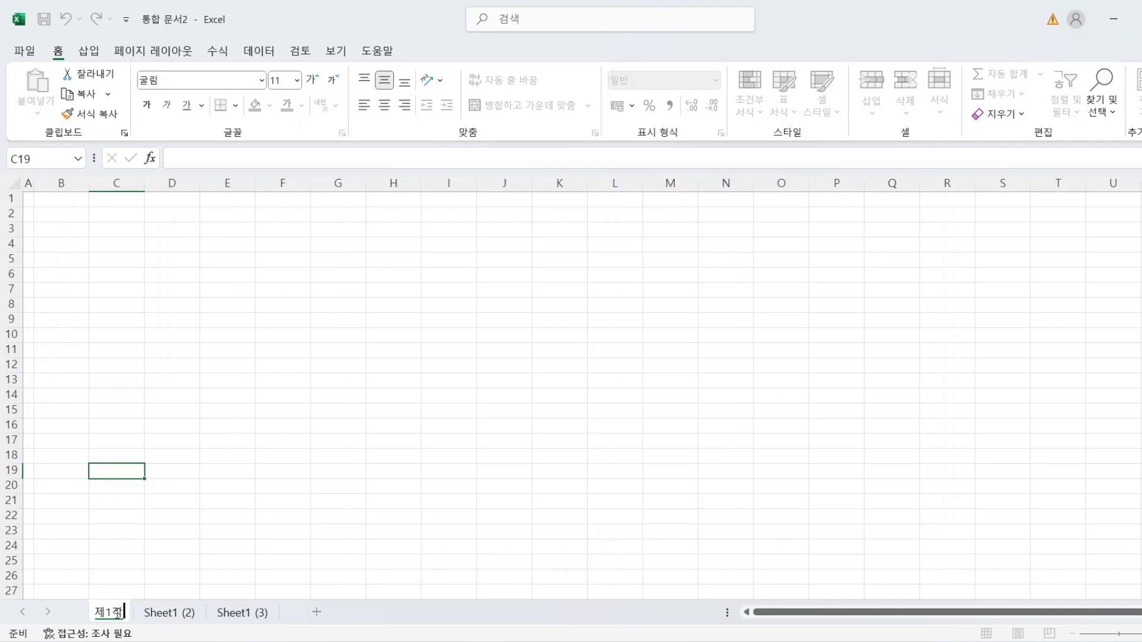
pyautogui.press('Return')
# Step: Rename the sheet copies Sheet1 (2) and Sheet1 (3) as 제2작업 and 제3작업
pyautogui.doubleClick(177, 614)
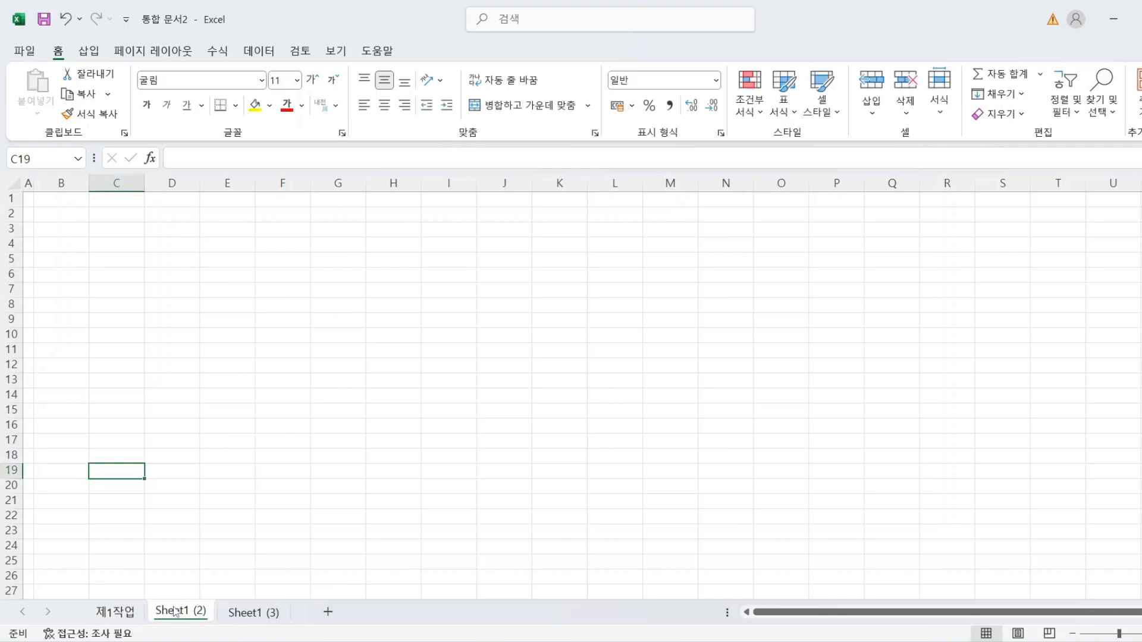
pyautogui.write('제2작업')
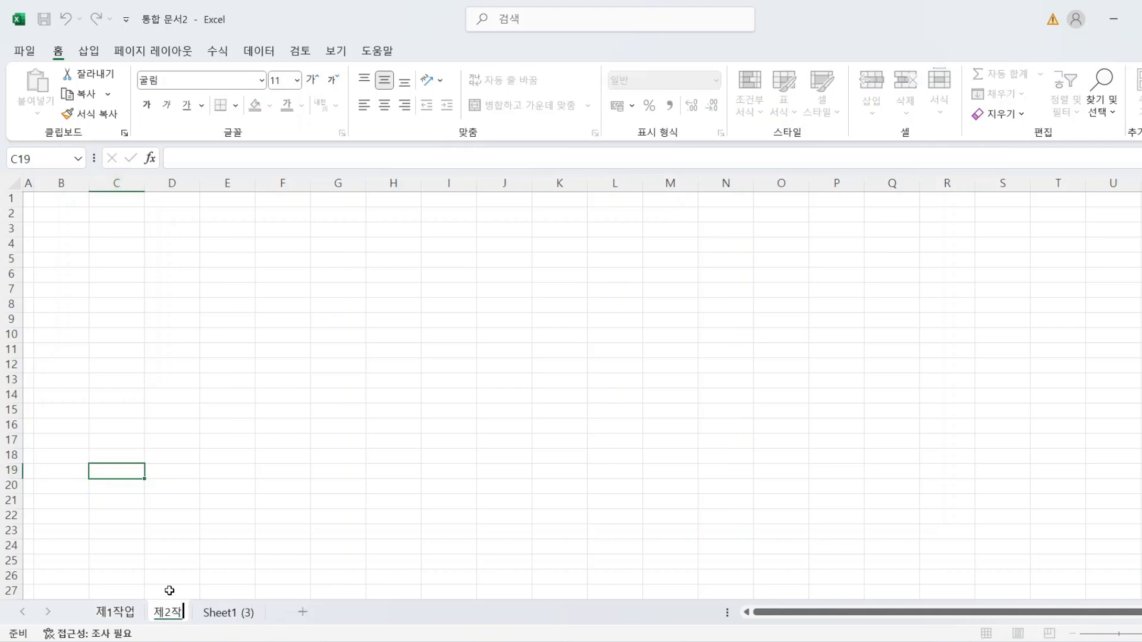
pyautogui.press('Return')
pyautogui.doubleClick(247, 618)
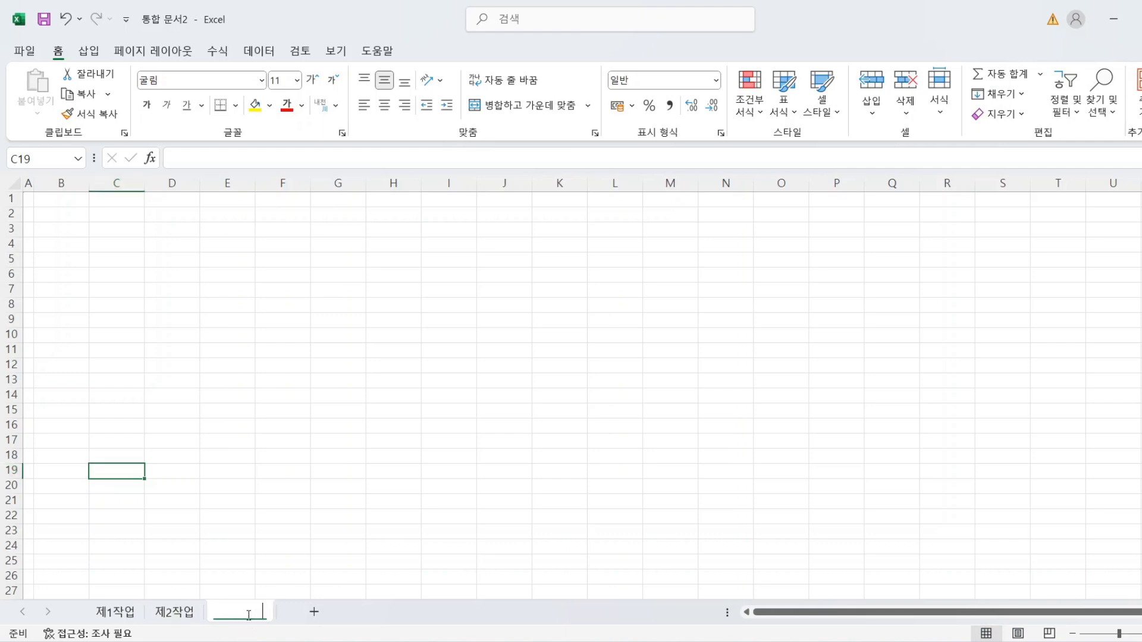
pyautogui.write('제3ㅈ작업')
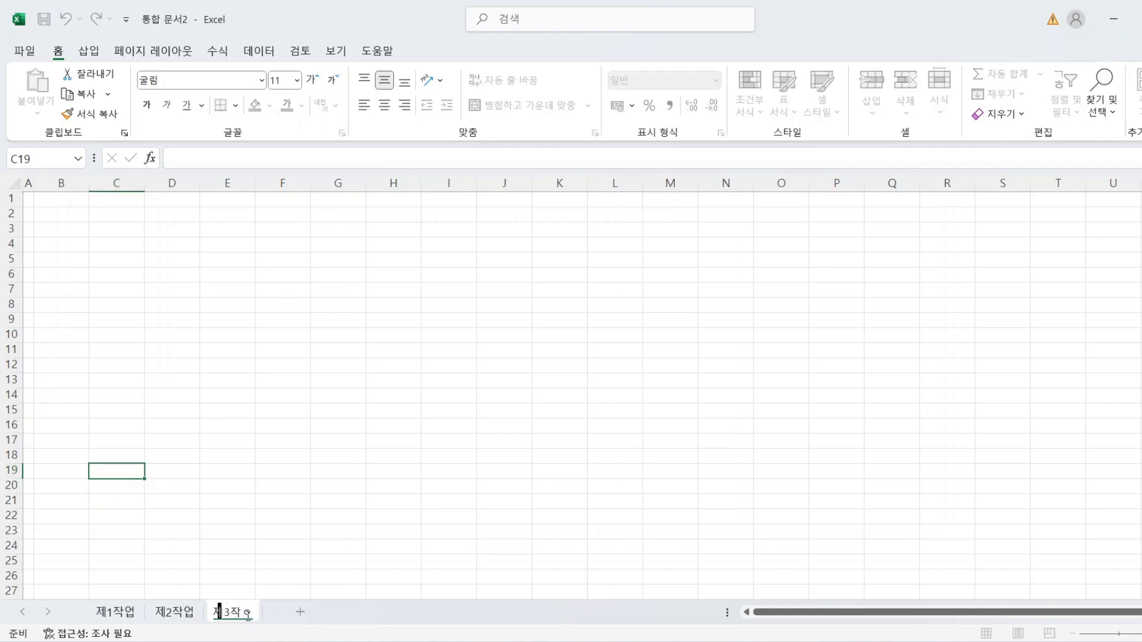
pyautogui.press('Return')
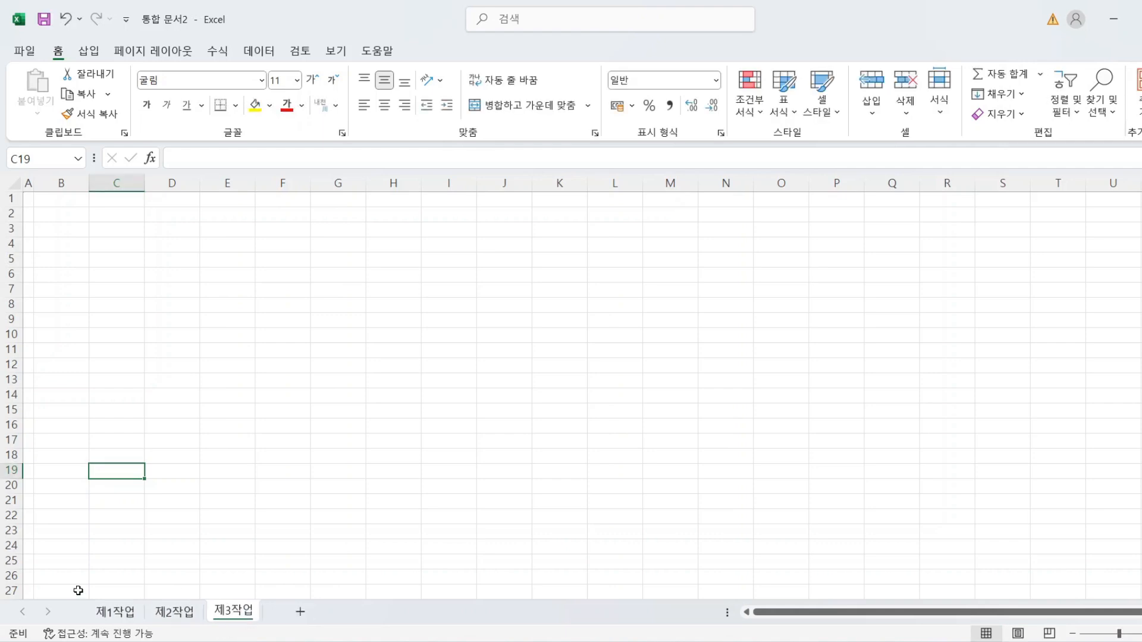
# Step: Return to the 제1작업 sheet and select cell B2
pyautogui.click(116, 618)
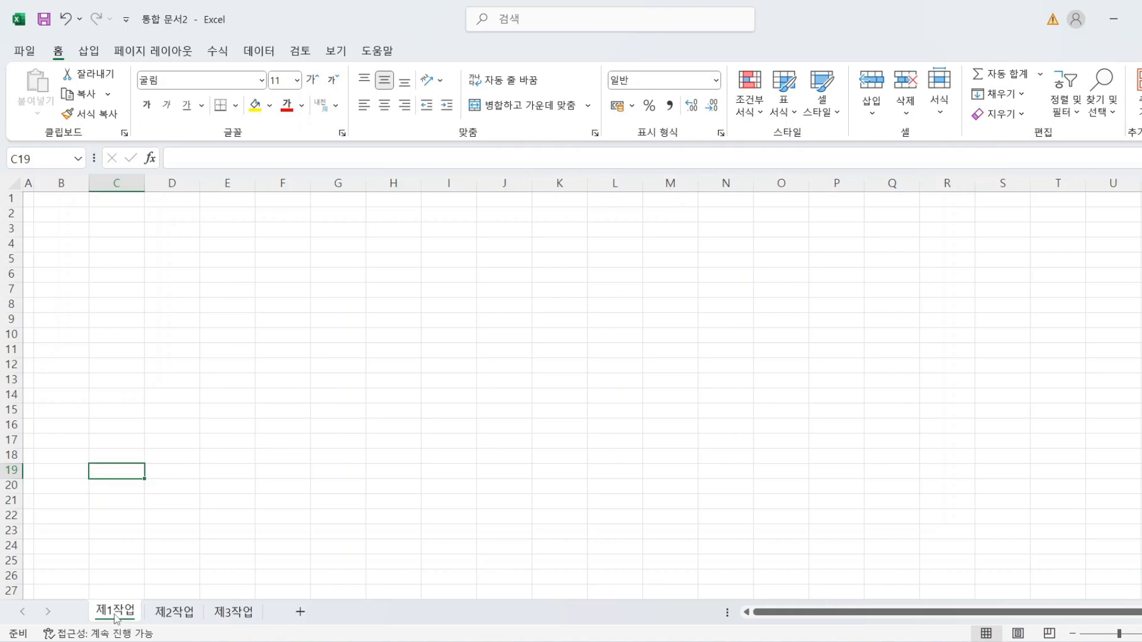
pyautogui.click(65, 228)
pyautogui.click(53, 215)
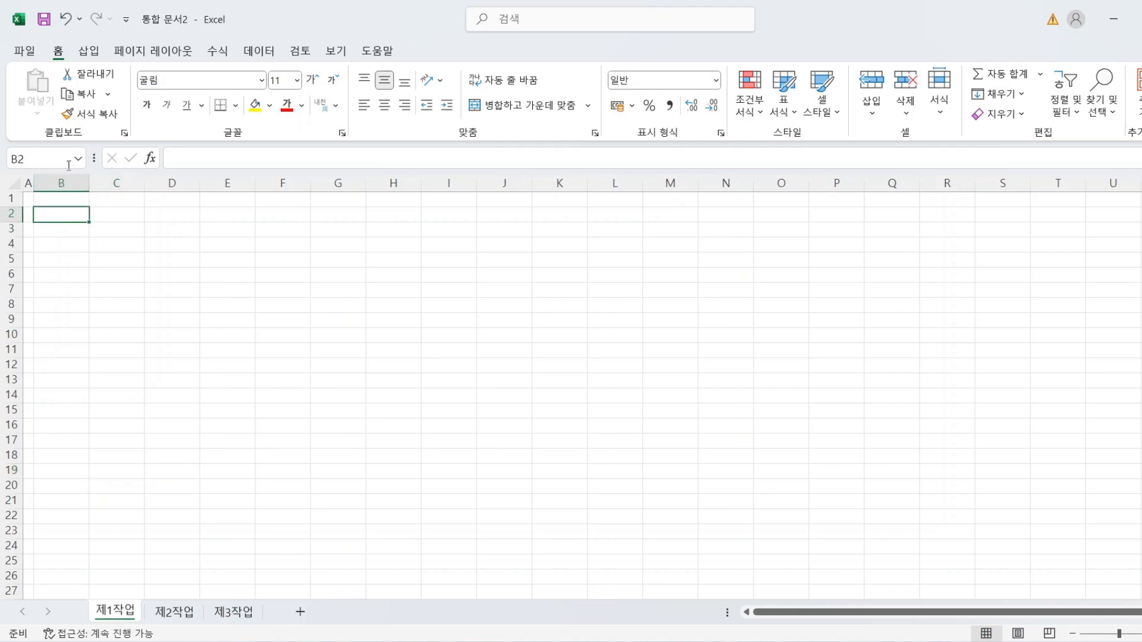
# Step: Start saving the workbook under a new name and choose the ITQ folder inside 문서 as its location
pyautogui.click(24, 52)
pyautogui.click(68, 304)
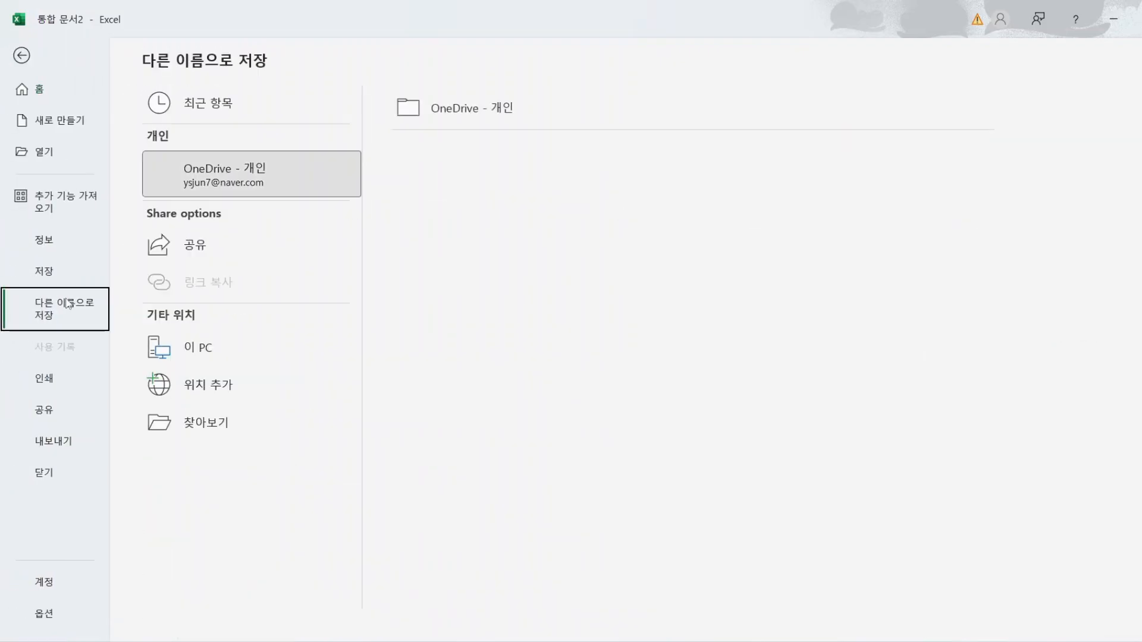
pyautogui.click(206, 423)
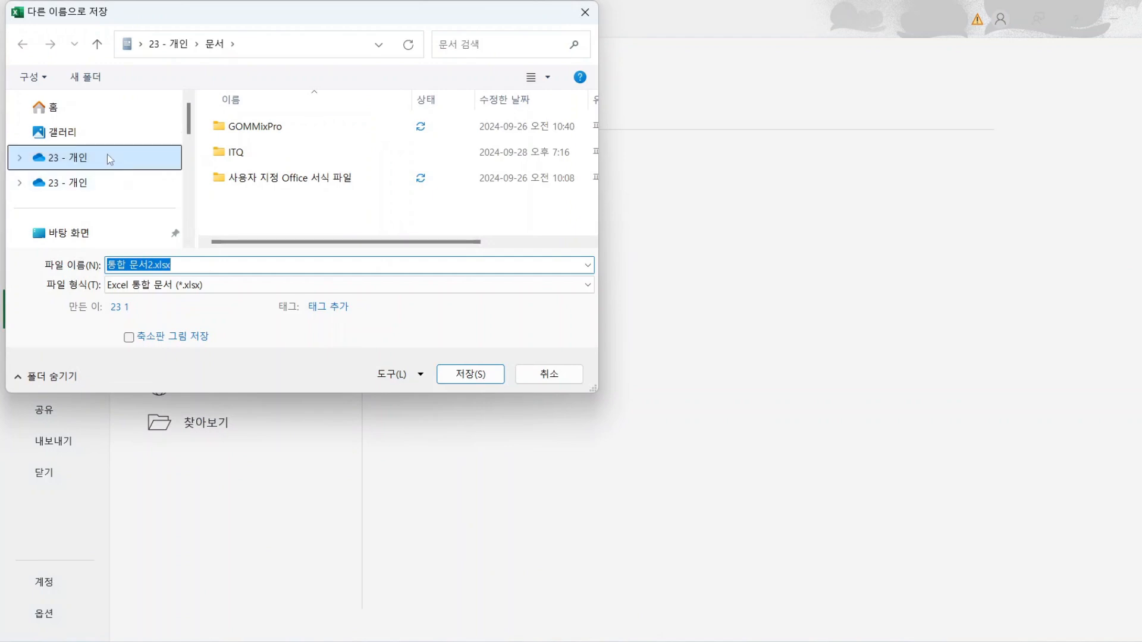
pyautogui.scroll(-2, 89, 166)
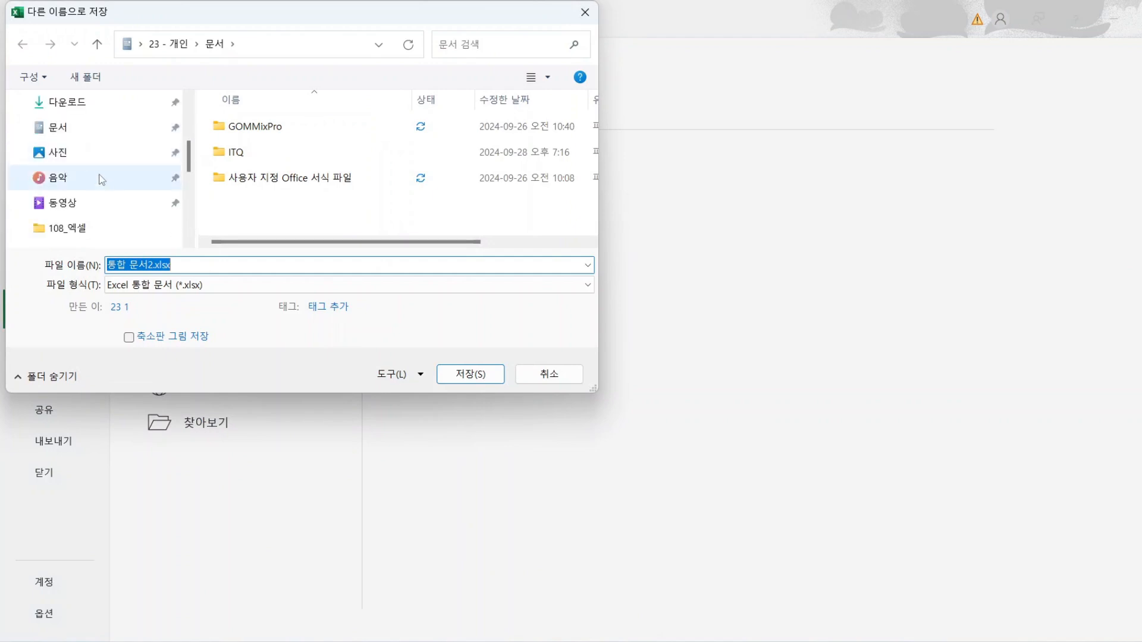
pyautogui.click(68, 134)
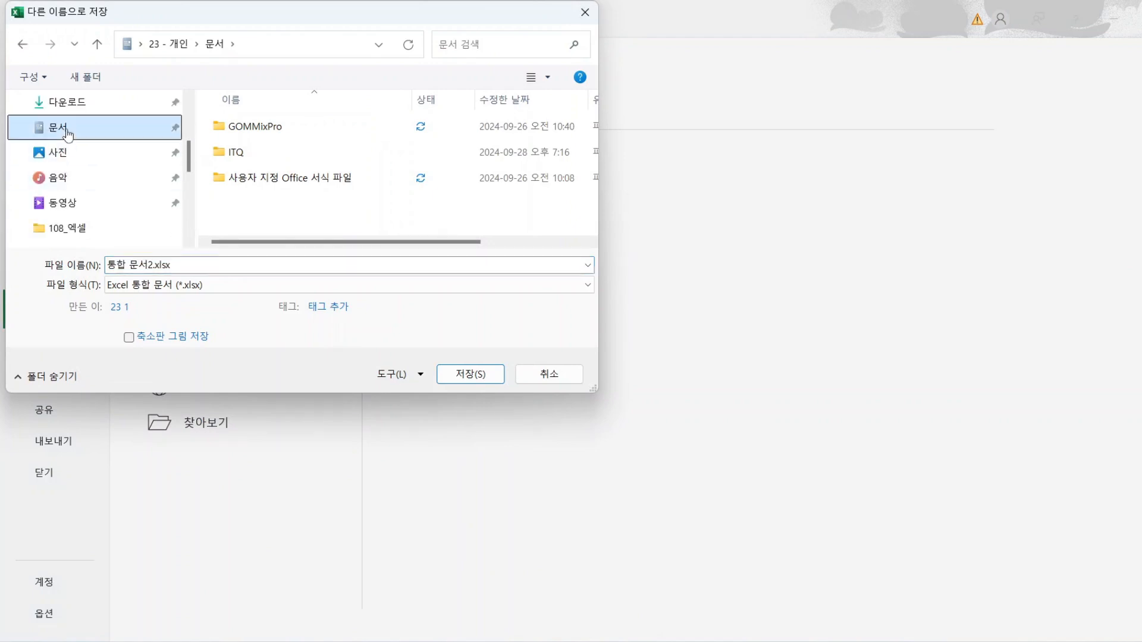
pyautogui.click(236, 153)
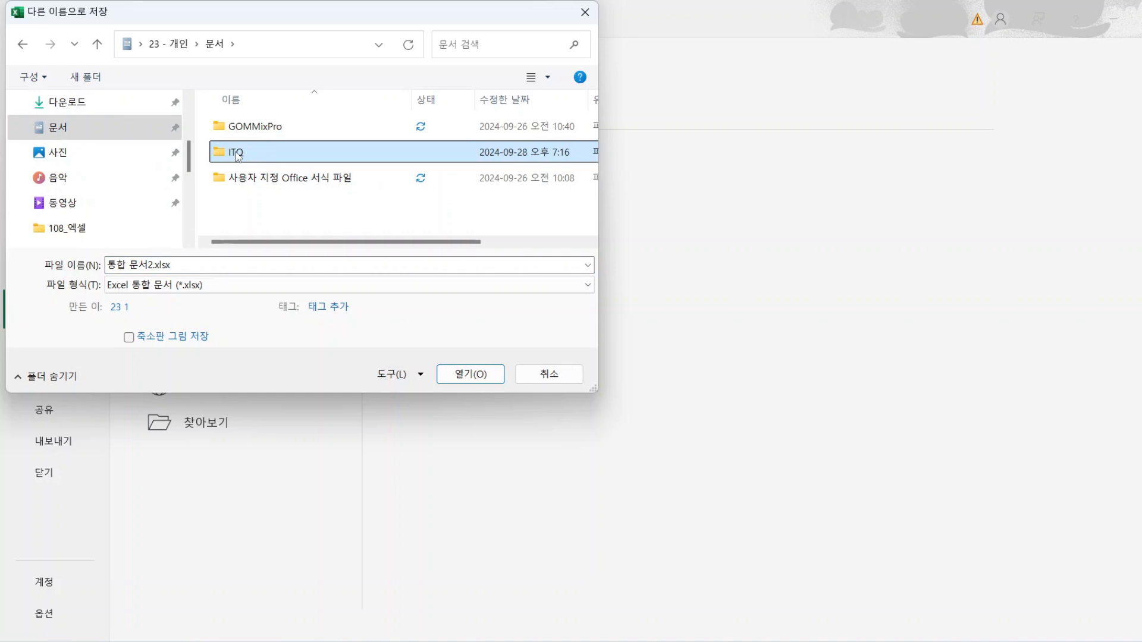
pyautogui.doubleClick(236, 154)
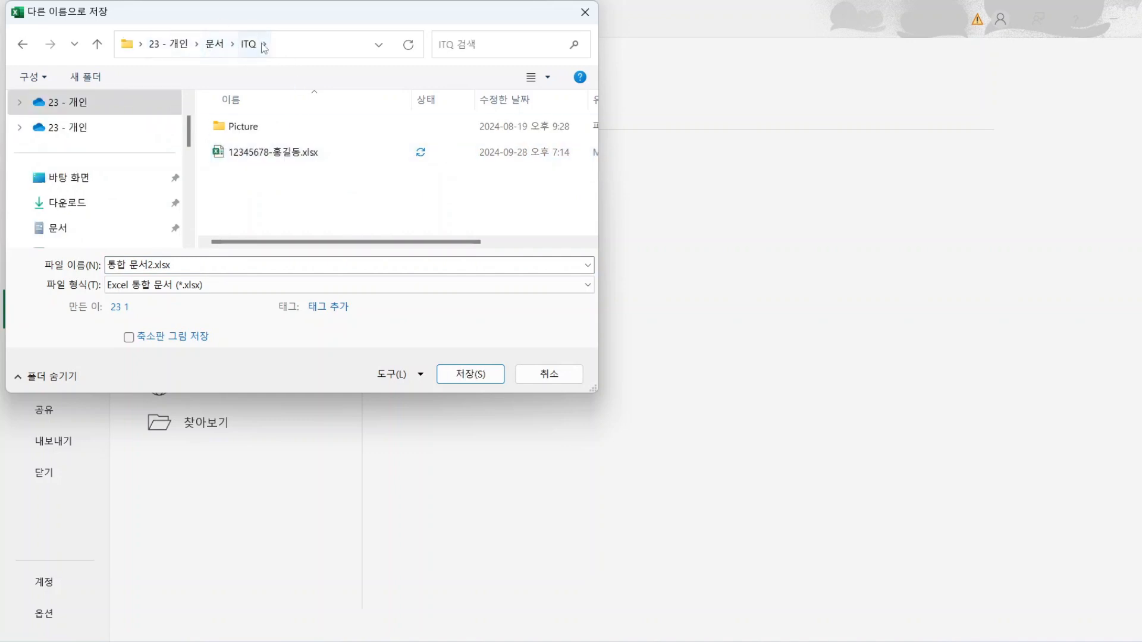
# Step: Name the file with the examinee number, a hyphen and the examinee's name, and save it as an Excel workbook (*.xlsx)
pyautogui.click(204, 268)
pyautogui.write('1234')
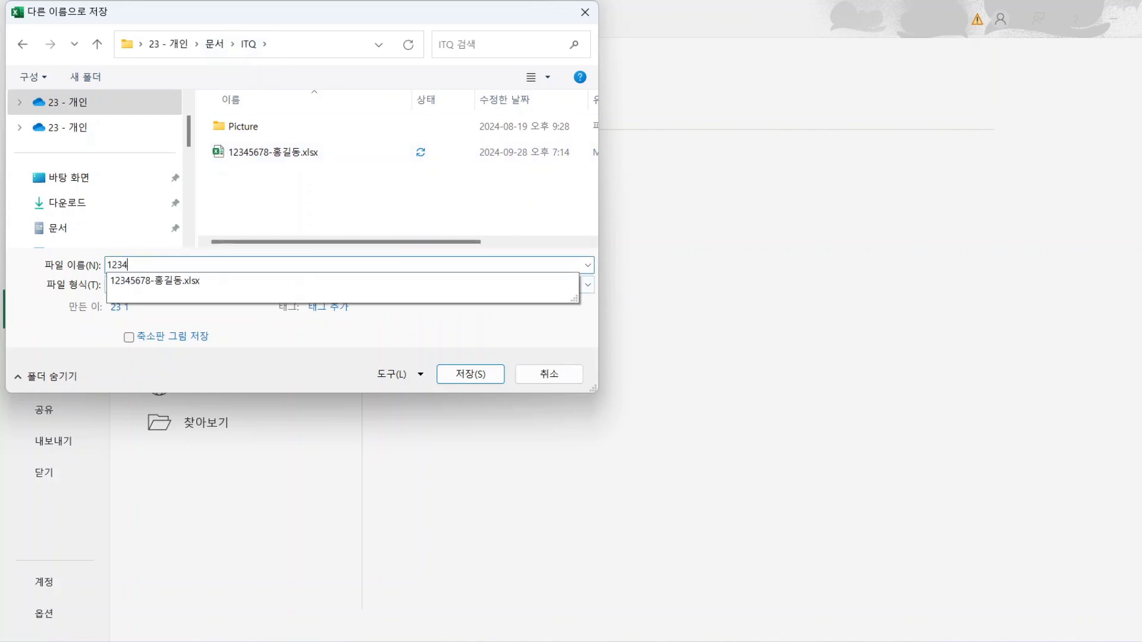
pyautogui.write('5677')
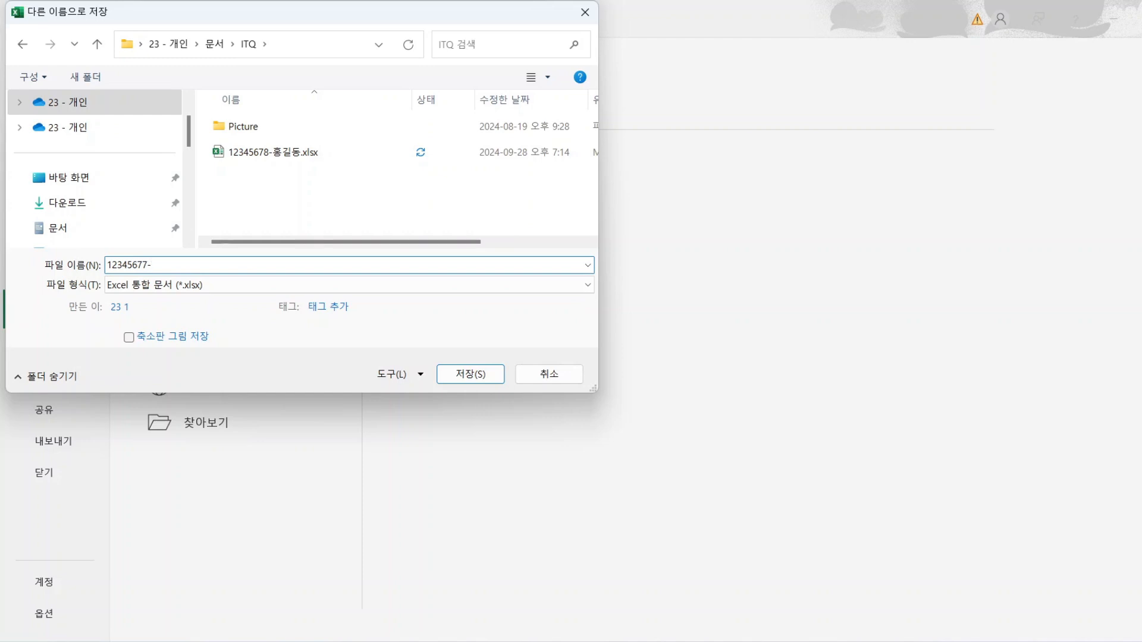
pyautogui.write('-홍길ㄷ')
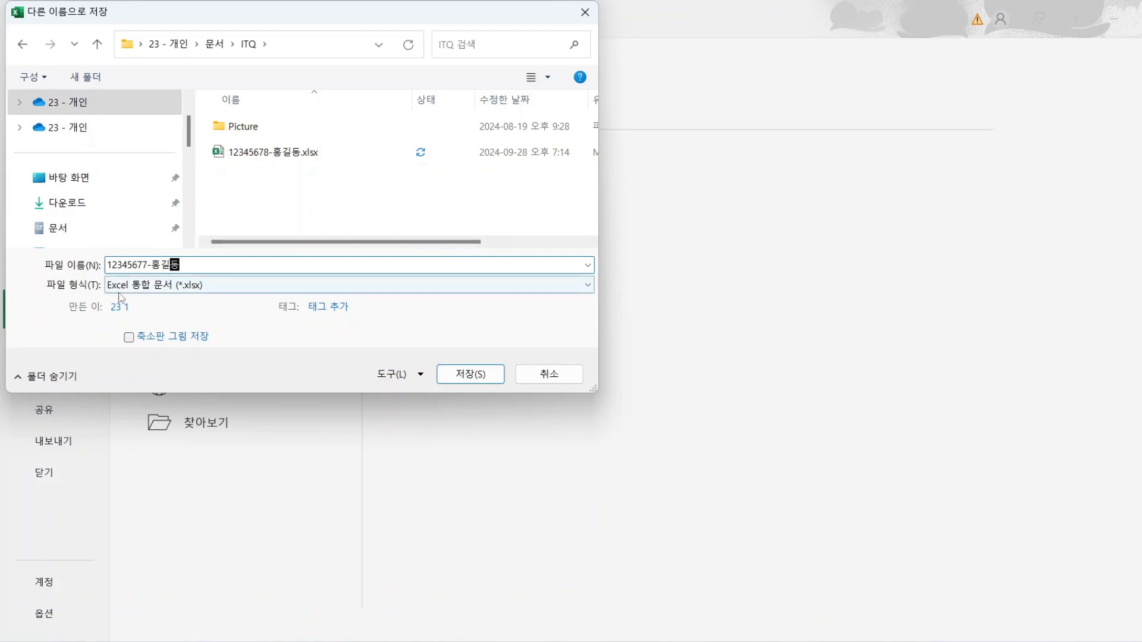
pyautogui.click(470, 374)
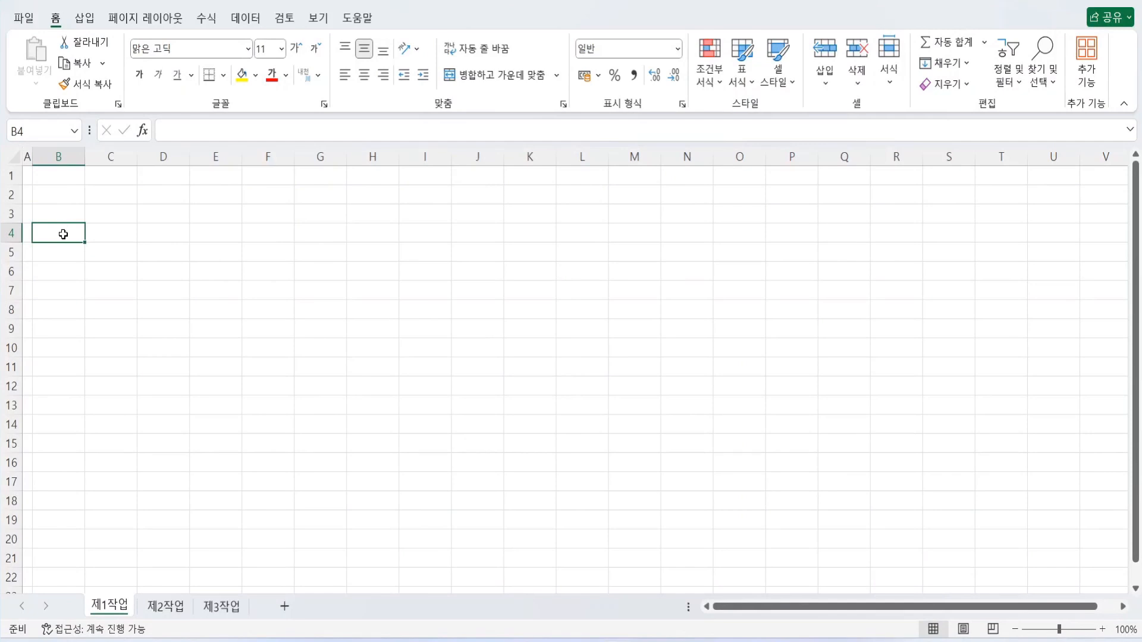
# Step: Select B4:J4 on the 제1작업 sheet and enter the headers 상품코드, 종류 and 상품명 in B4:D4
pyautogui.moveTo(63, 234); pyautogui.dragTo(459, 237)
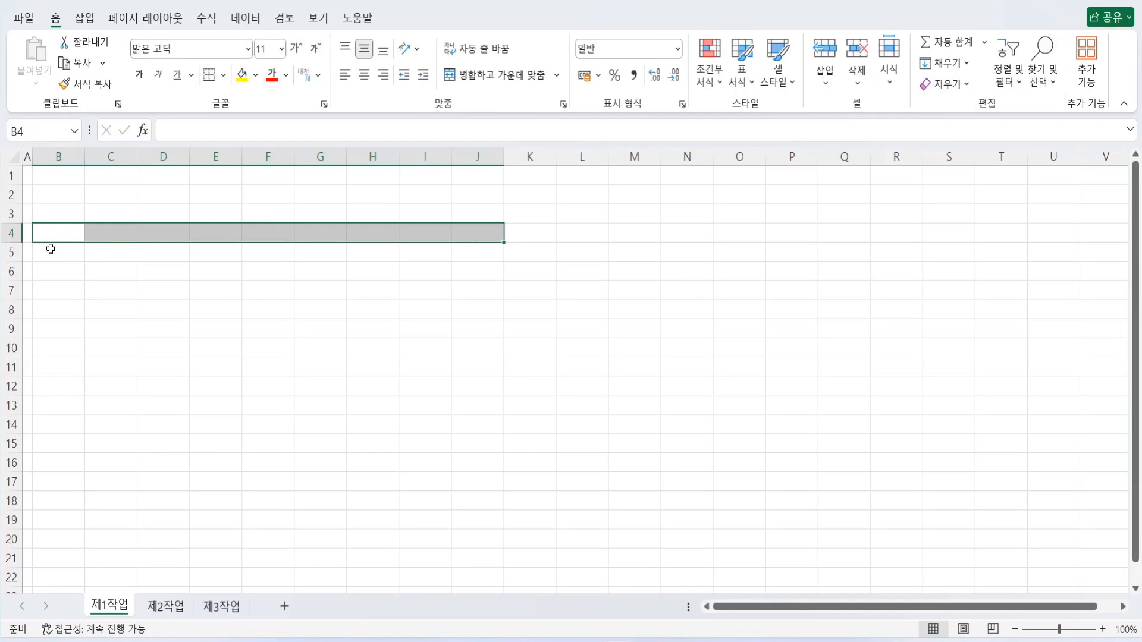
pyautogui.write('상품코드')
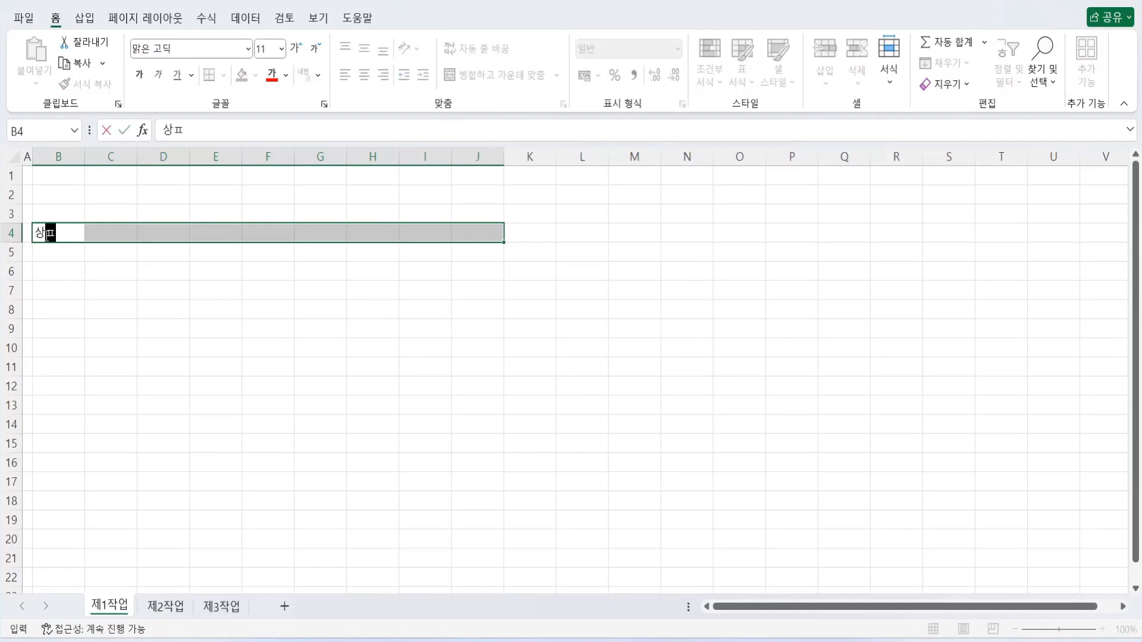
pyautogui.press('Tab')
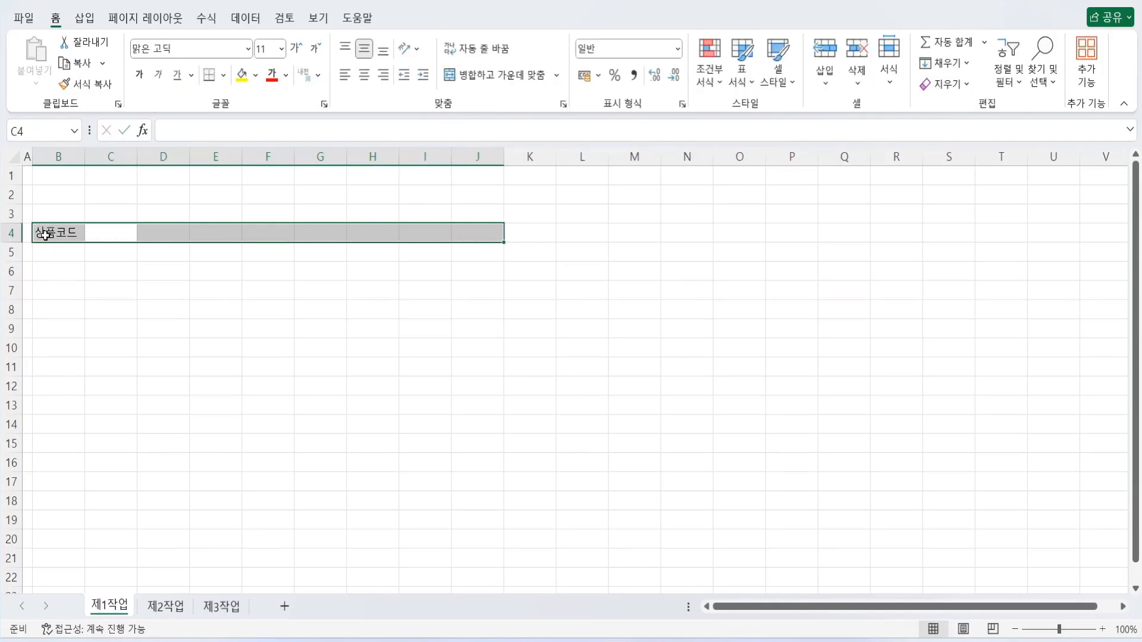
pyautogui.write('종류')
pyautogui.press('Tab')
pyautogui.write('상품명')
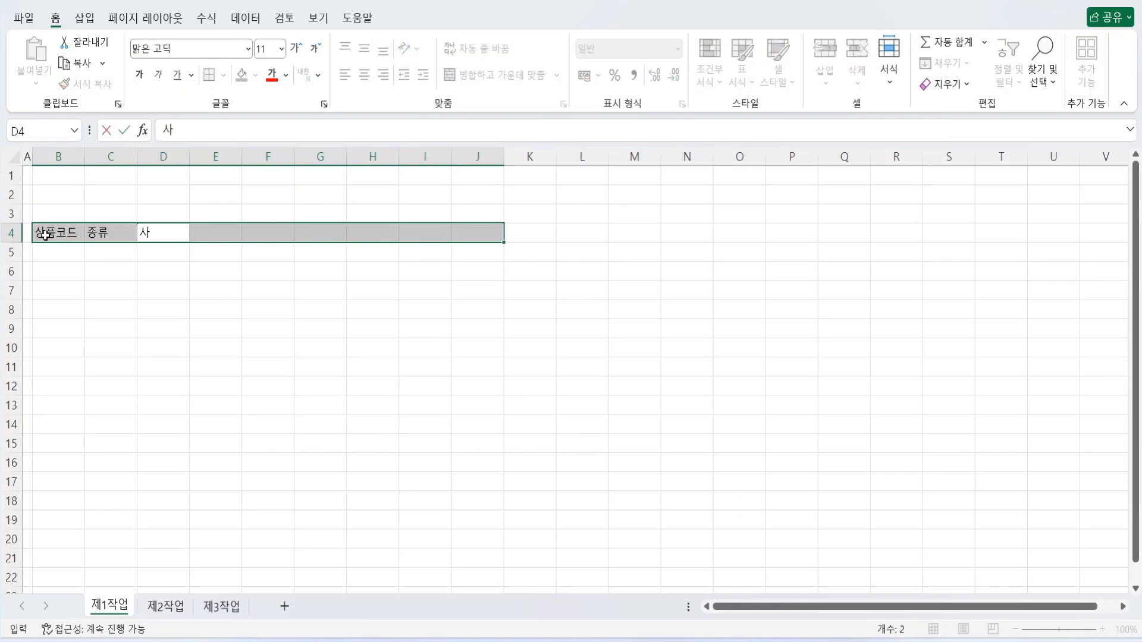
pyautogui.press('Tab')
# Step: Enter the headers 거래처, 납품일자 and 판매수량 in E4:G4
pyautogui.write('거랯처')
pyautogui.press('Tab')
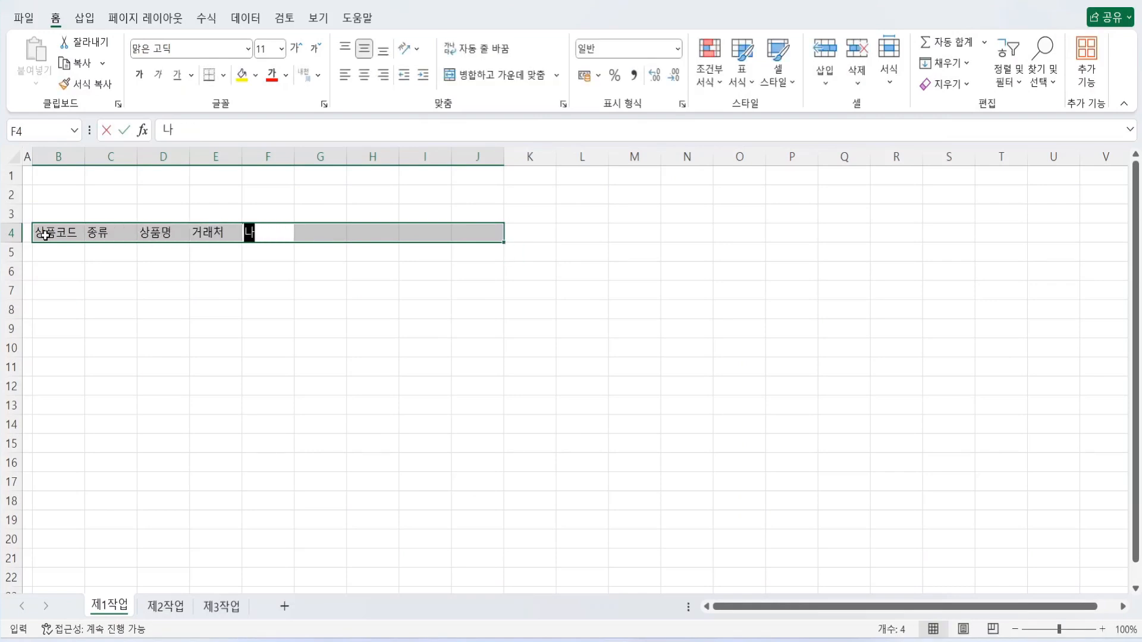
pyautogui.write('납품일자')
pyautogui.press('Tab')
pyautogui.write('판매수량')
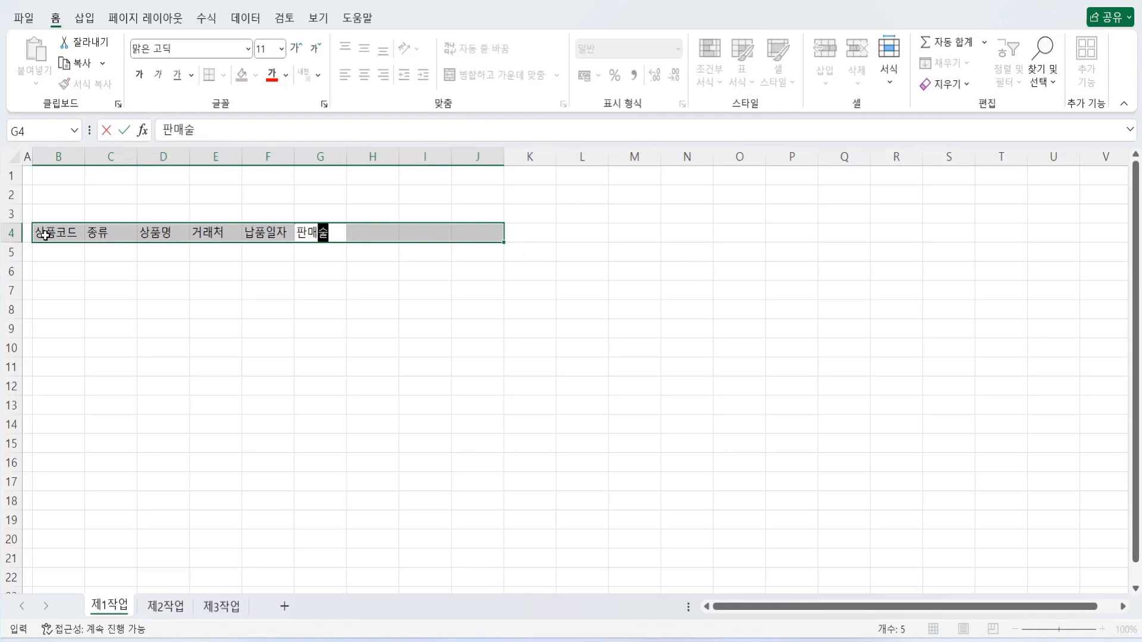
pyautogui.press('Tab')
# Step: Enter the two-line header 판매가격 / (단위:원) in H4, with a line break inside the cell
pyautogui.write('판매가격')
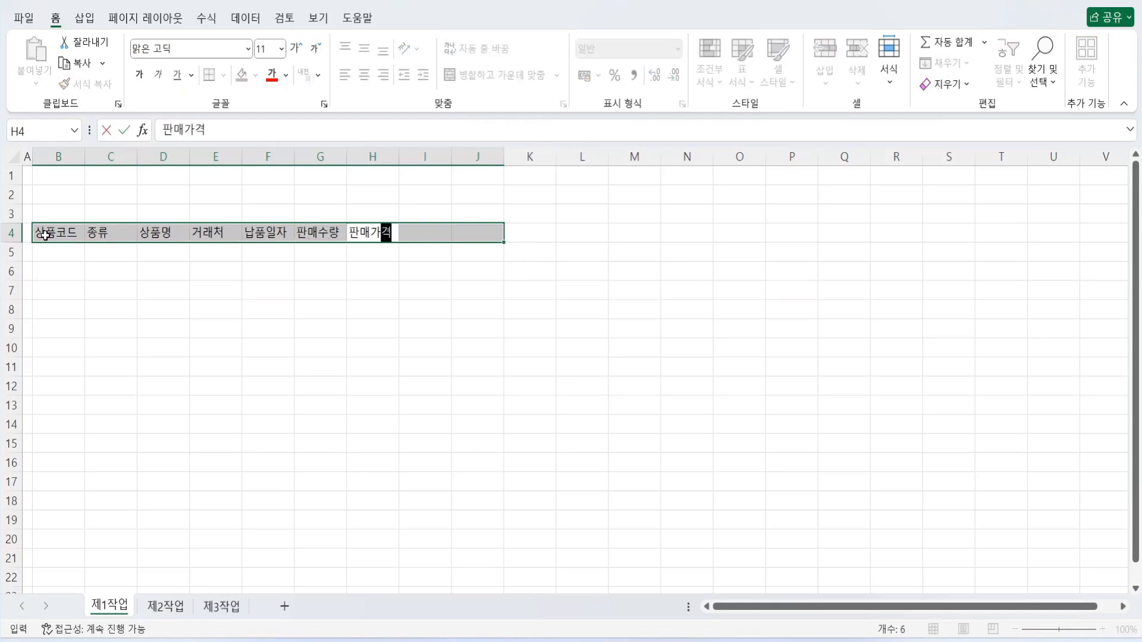
pyautogui.hotkey('alt', 'Return')
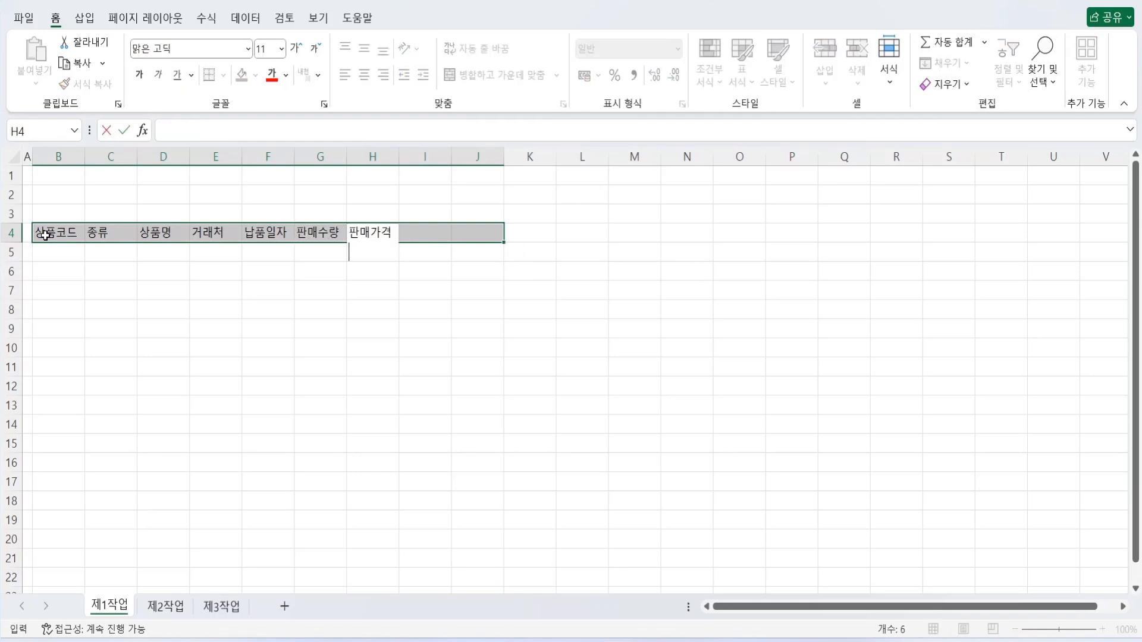
pyautogui.write('(다ㅏㄴ위:우')
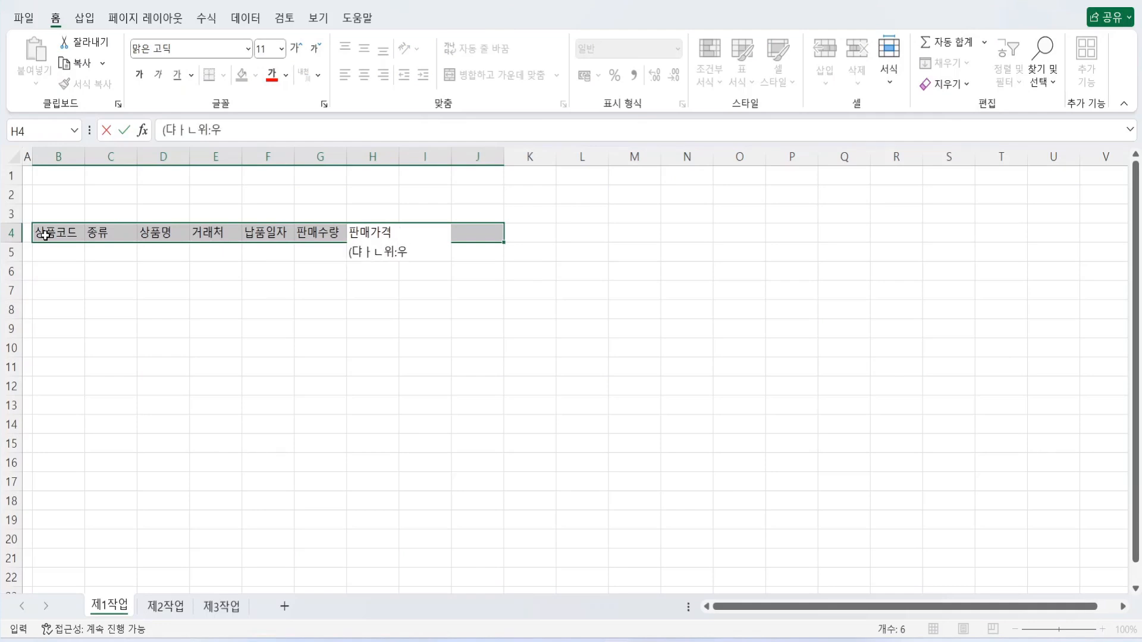
pyautogui.press('BackSpace')
pyautogui.press('BackSpace')
pyautogui.press('BackSpace')
pyautogui.press('BackSpace')
pyautogui.press('BackSpace')
pyautogui.press('BackSpace')
pyautogui.write('단')
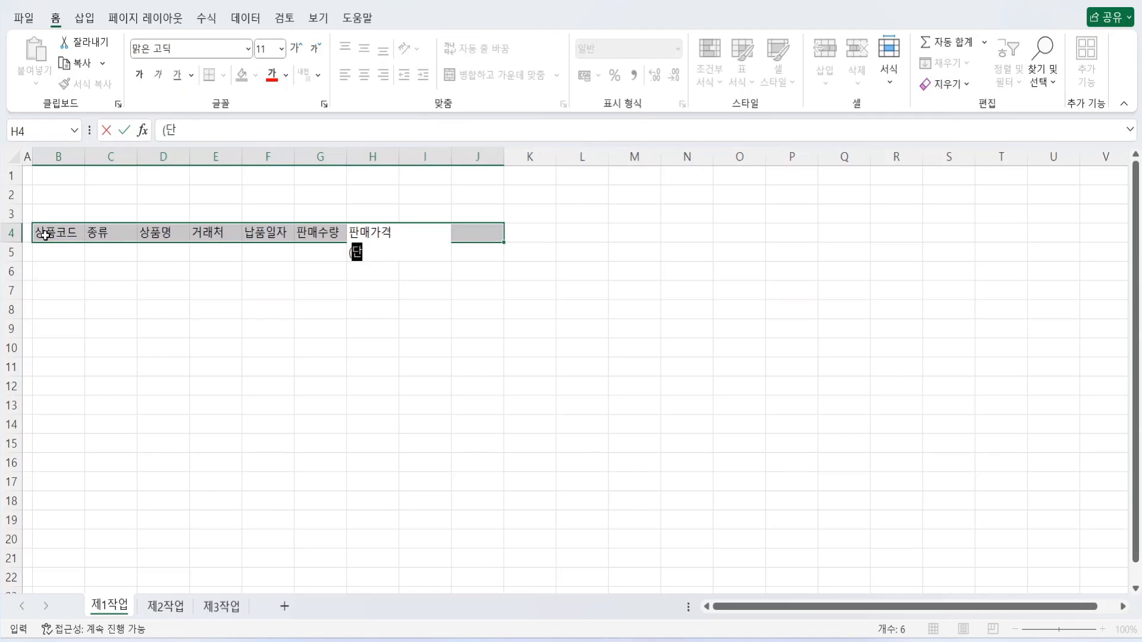
pyautogui.write('위:원')
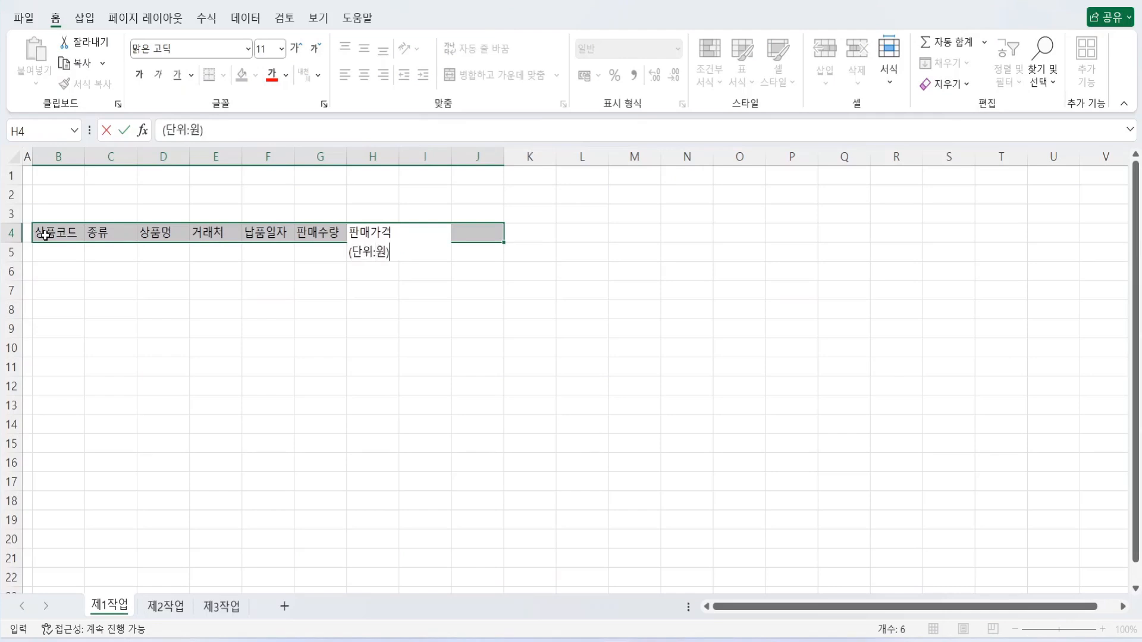
pyautogui.write(')')
pyautogui.press('Tab')
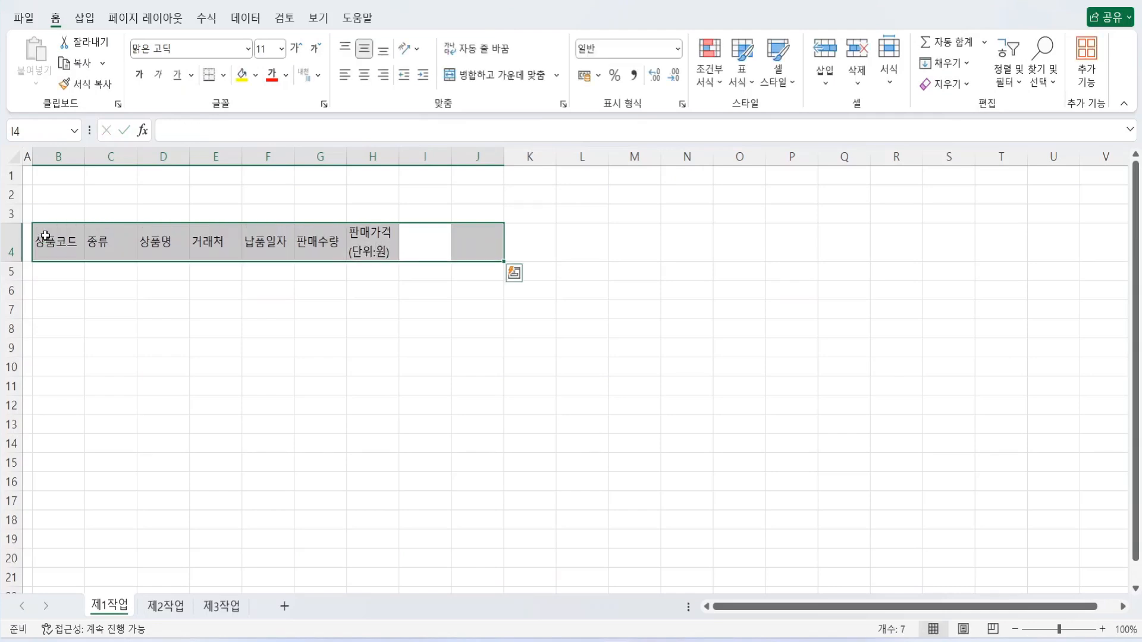
# Step: Enter the two-line header 판매수량 / 순위 in I4 and the header 비고 in J4
pyautogui.write('판매수랴')
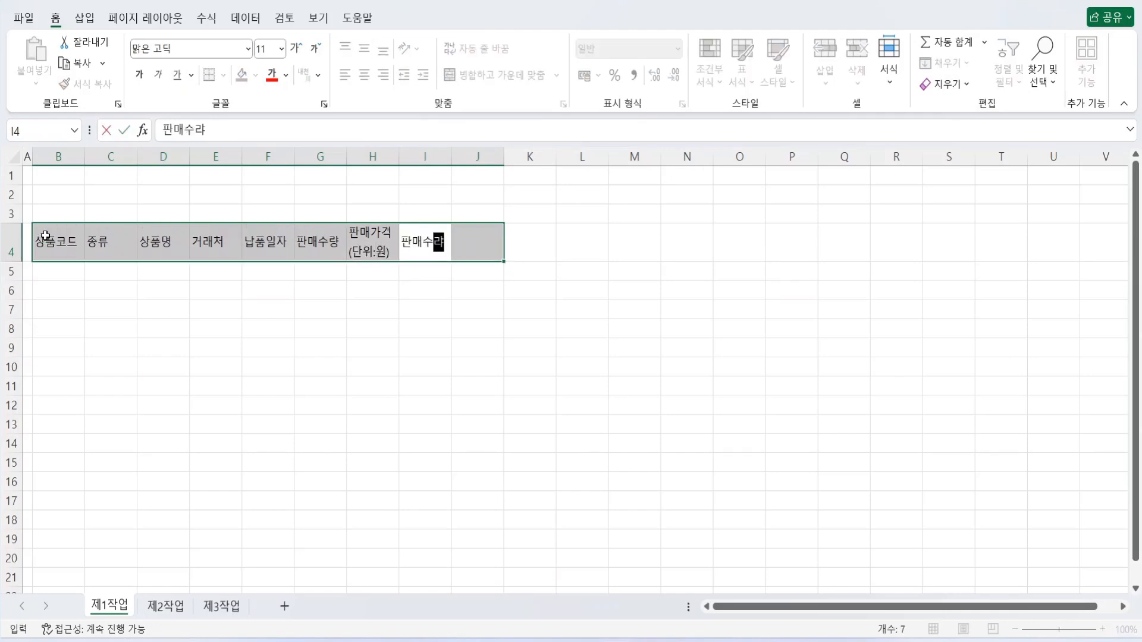
pyautogui.write('ㅇ')
pyautogui.hotkey('alt', 'Return')
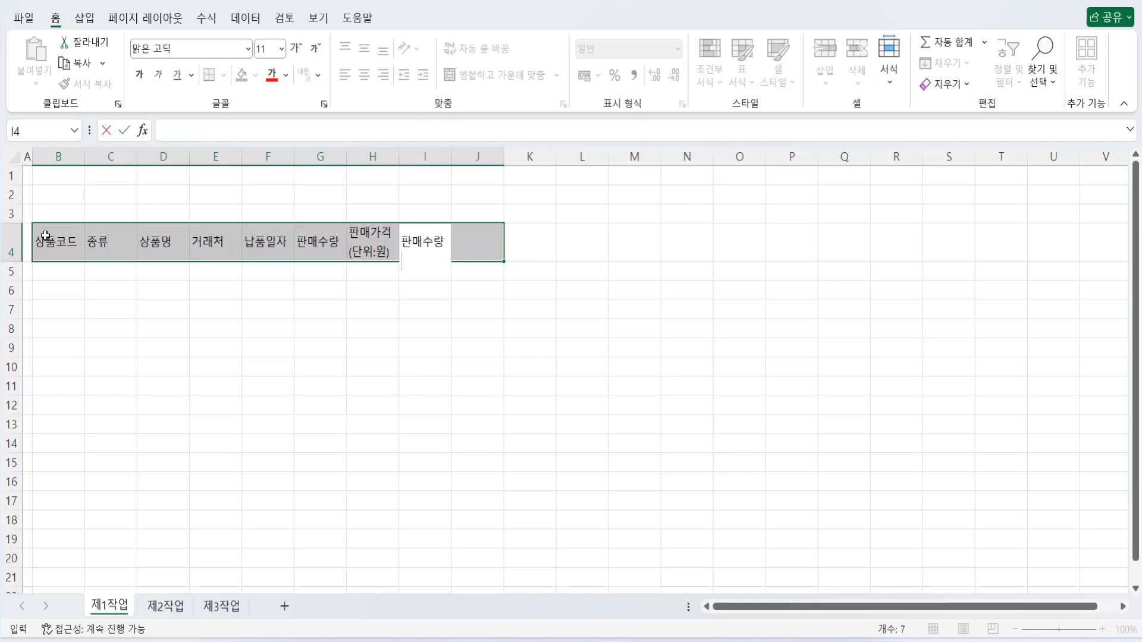
pyautogui.write('순위')
pyautogui.press('Tab')
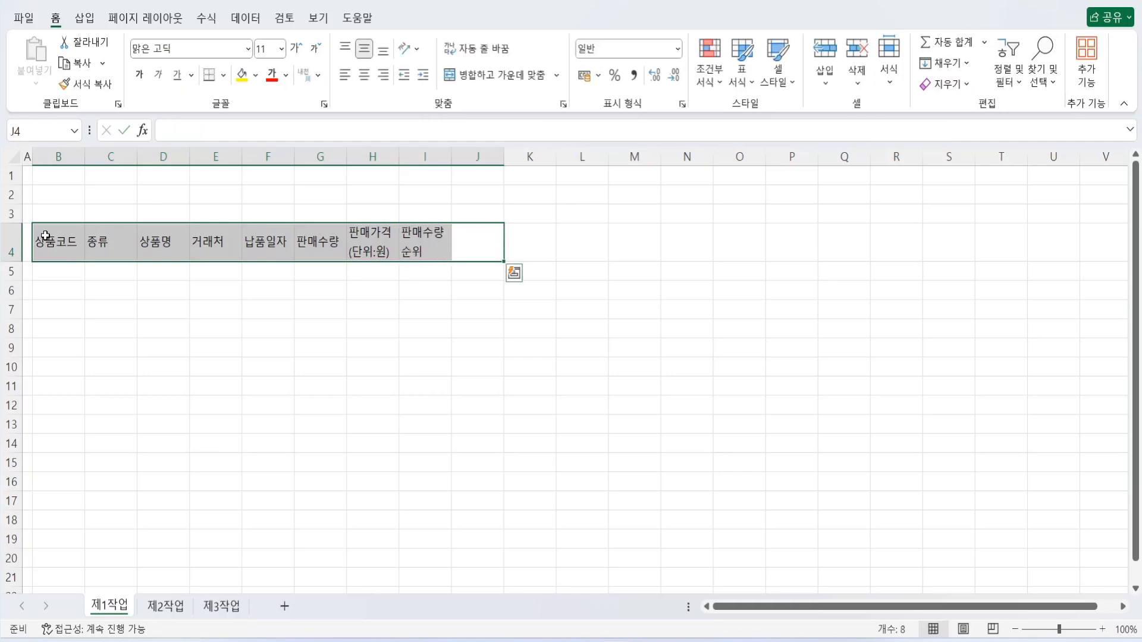
pyautogui.write('비고')
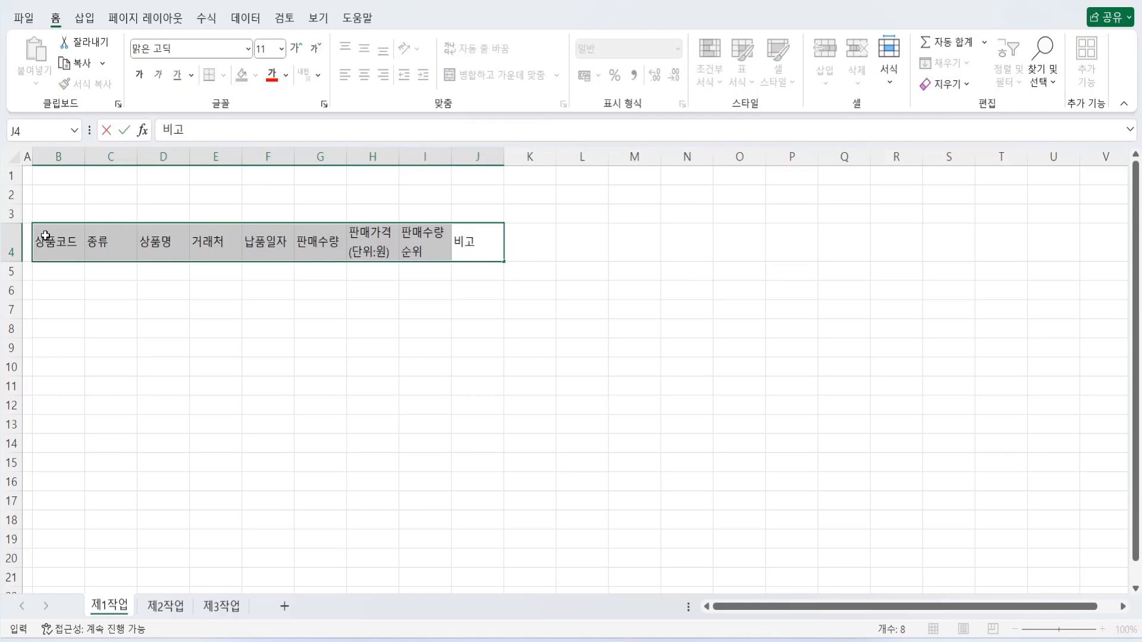
pyautogui.press('Tab')
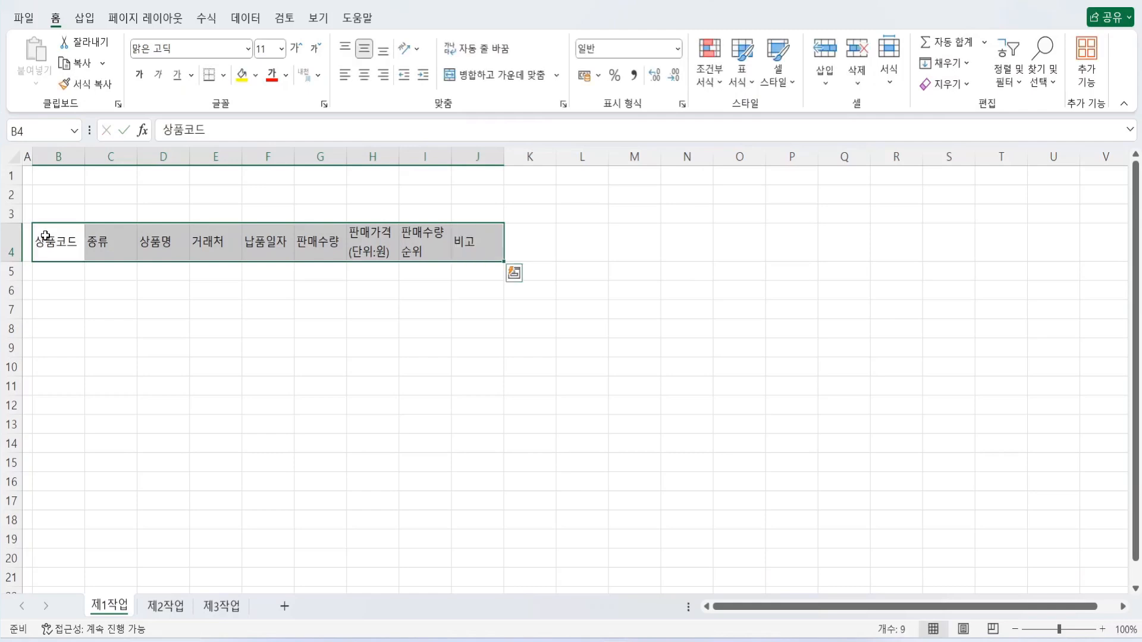
# Step: Enter the product codes SEW-22 and KAB-32 in B5:B6
pyautogui.click(55, 280)
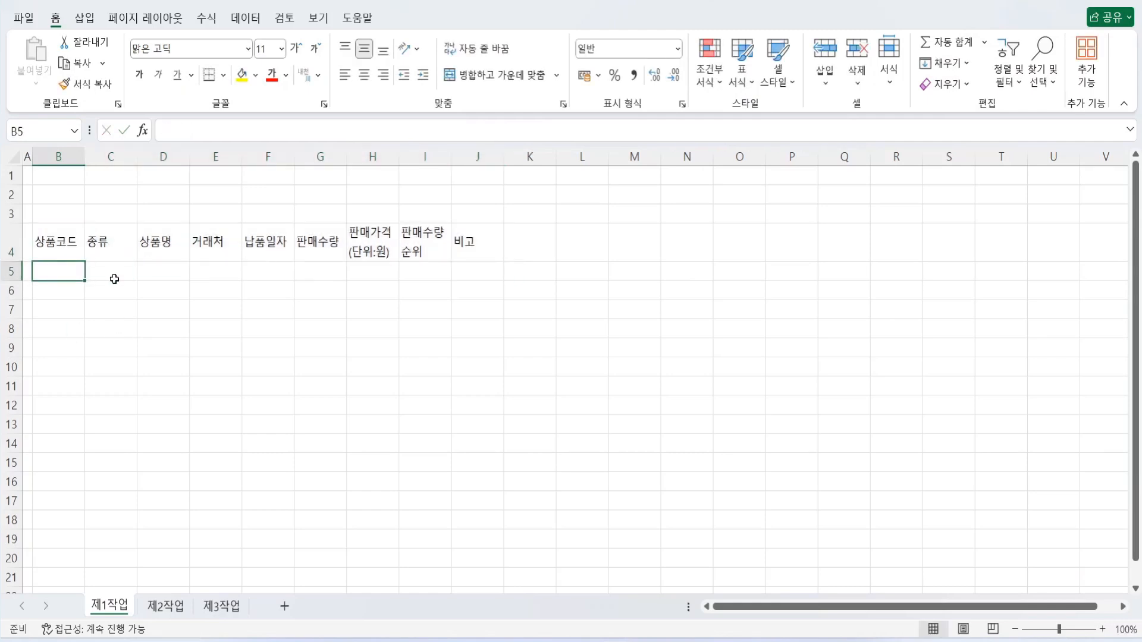
pyautogui.write('SE')
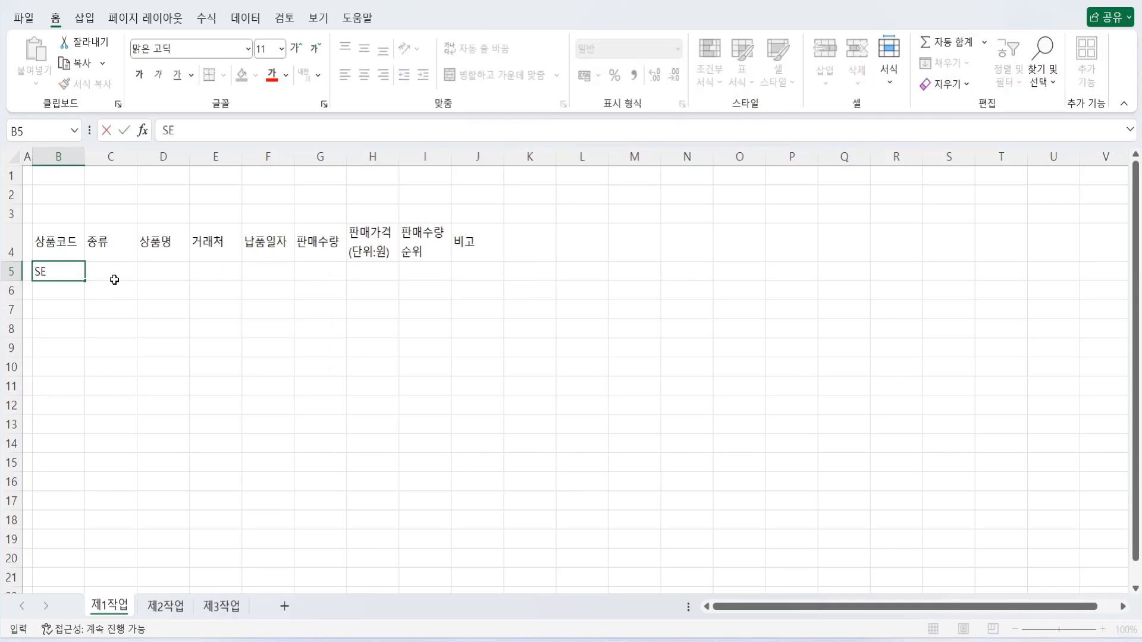
pyautogui.write('W-22')
pyautogui.press('Return')
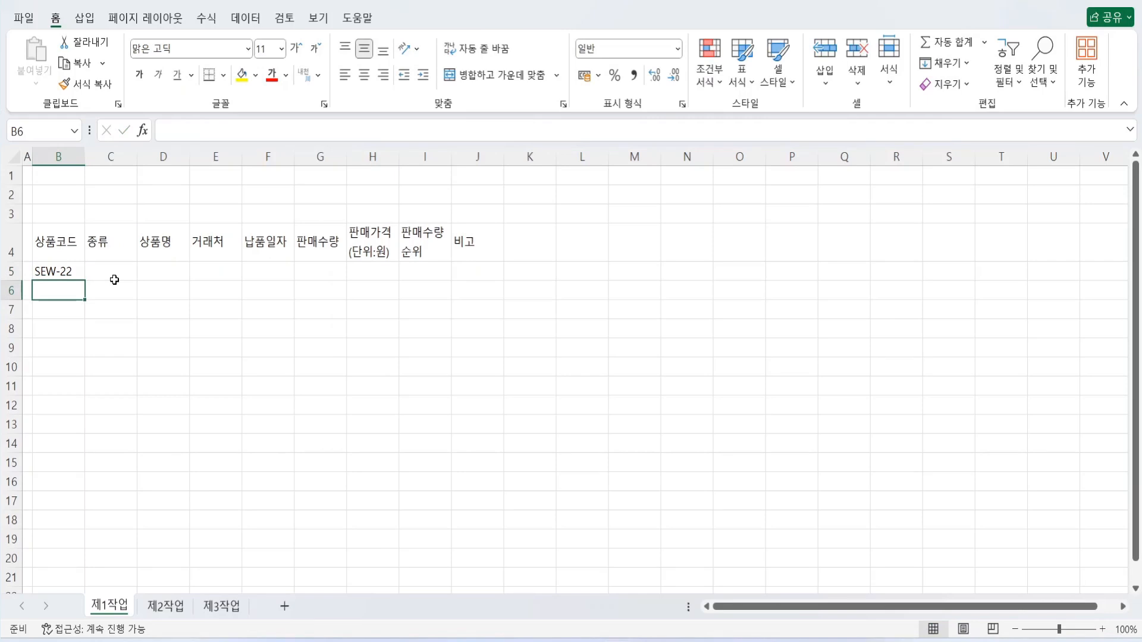
pyautogui.write('KAB-')
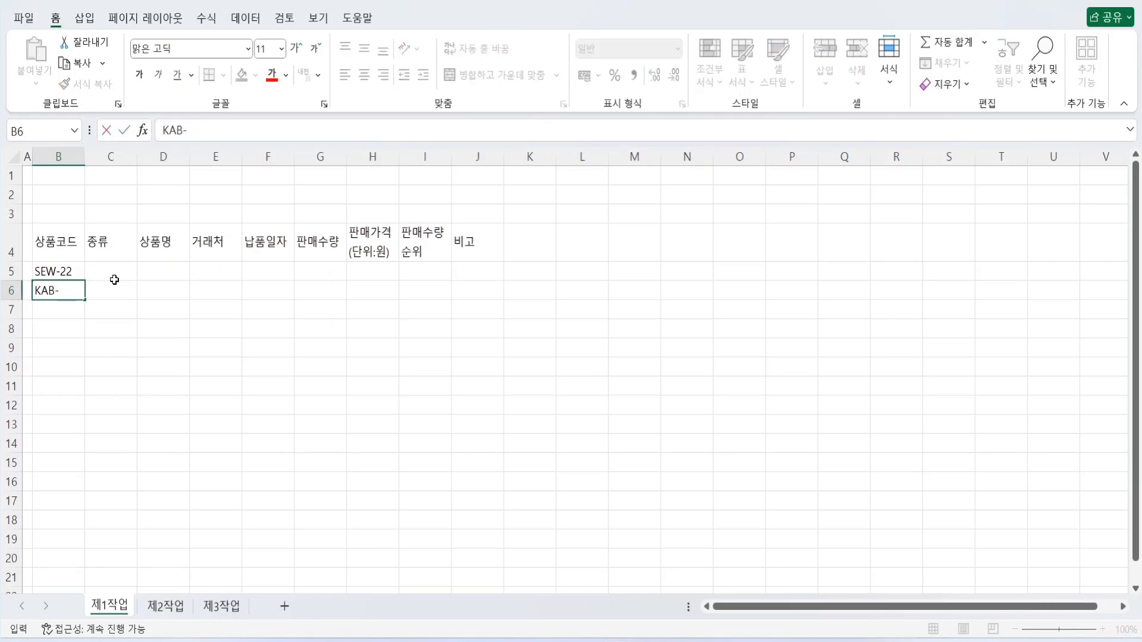
pyautogui.write('32')
pyautogui.press('Return')
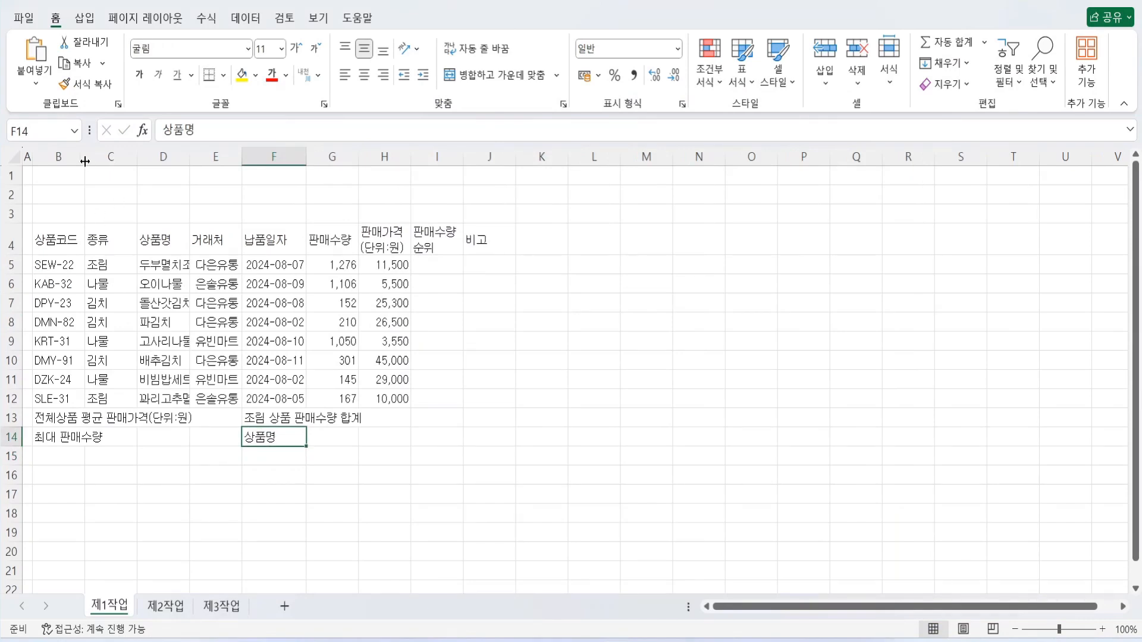
# Step: Widen columns B through J to fit their contents and apply all borders (모든 테두리) to B4:J14
pyautogui.moveTo(85, 161); pyautogui.dragTo(681, 157)
pyautogui.click(246, 403)
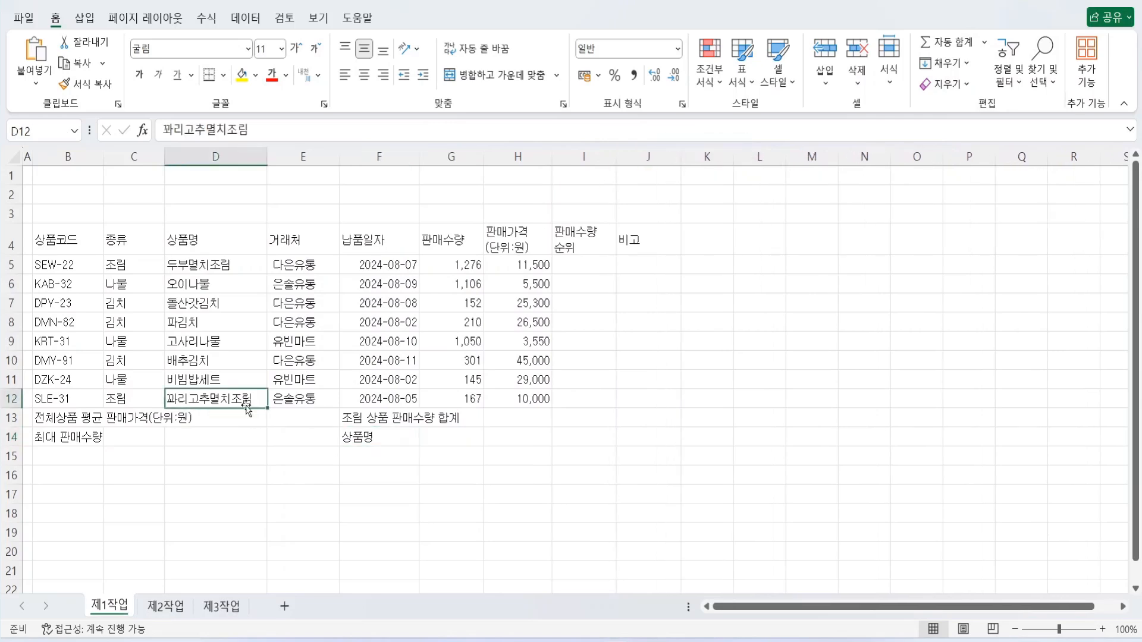
pyautogui.moveTo(51, 238); pyautogui.dragTo(620, 429)
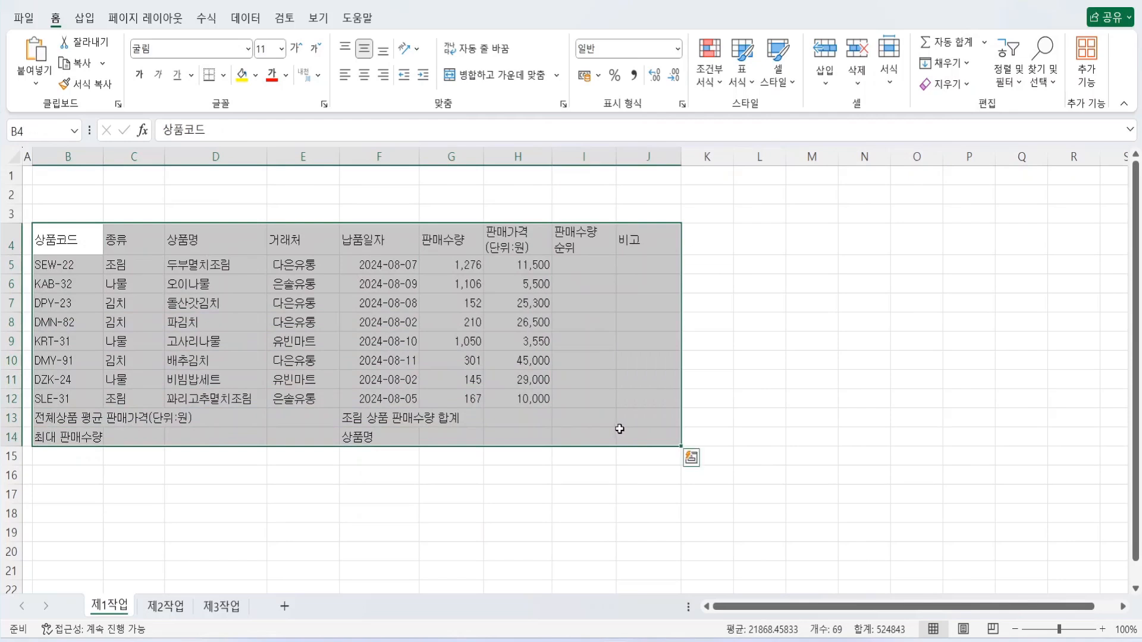
pyautogui.click(224, 76)
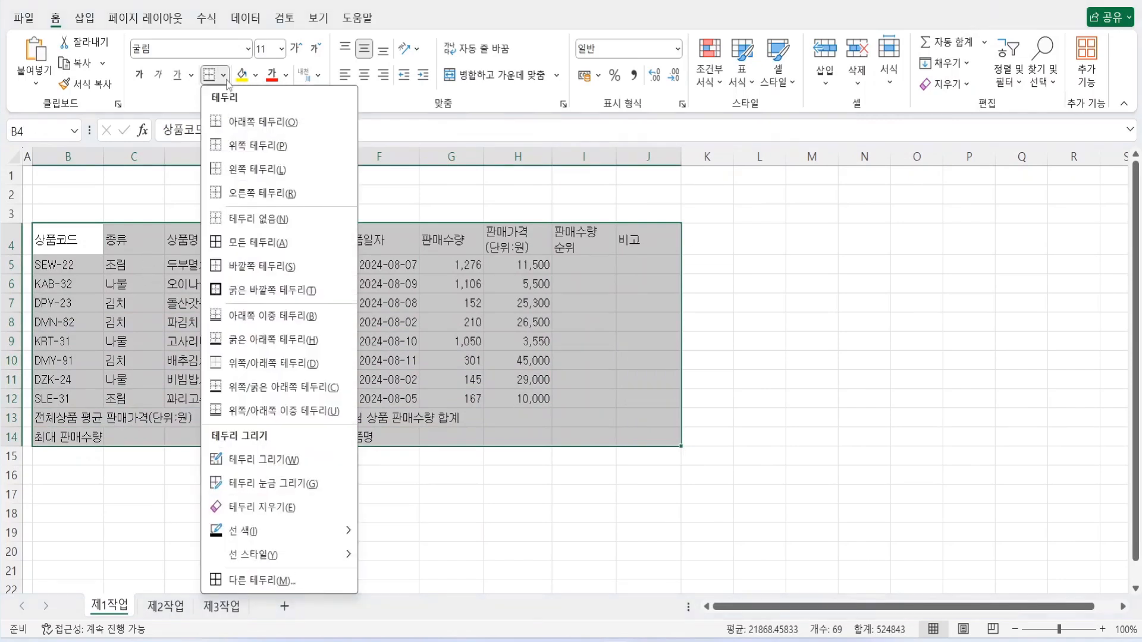
pyautogui.click(233, 244)
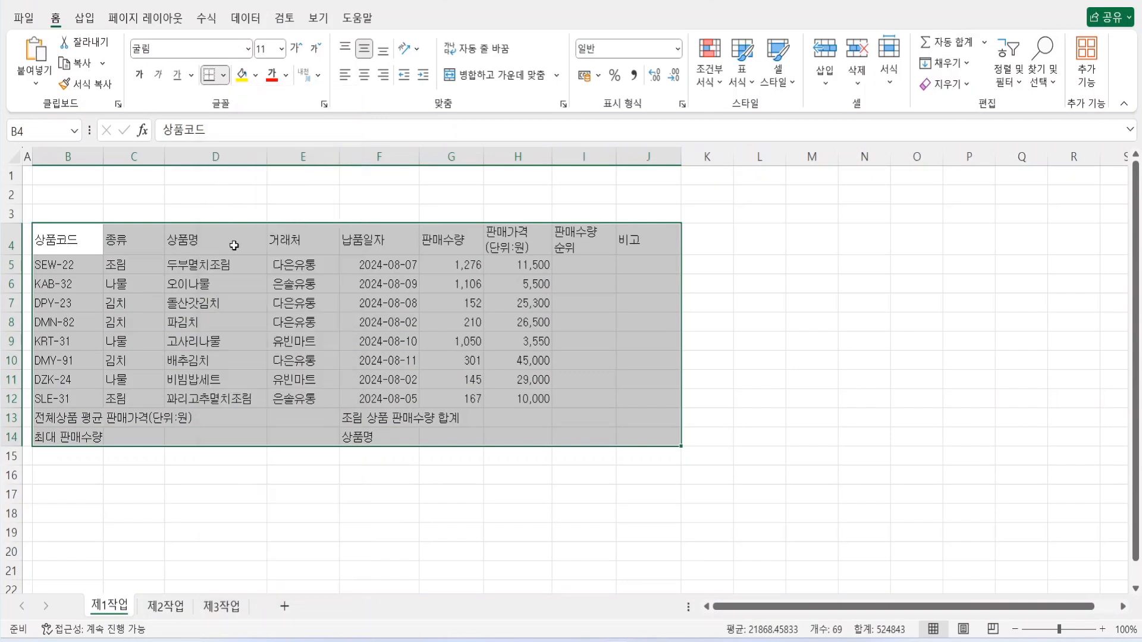
# Step: Apply thick outside borders (굵은 바깥쪽 테두리) to B4:J14, the header row B4:J4 and the summary rows B13:J14
pyautogui.moveTo(94, 248); pyautogui.dragTo(651, 439)
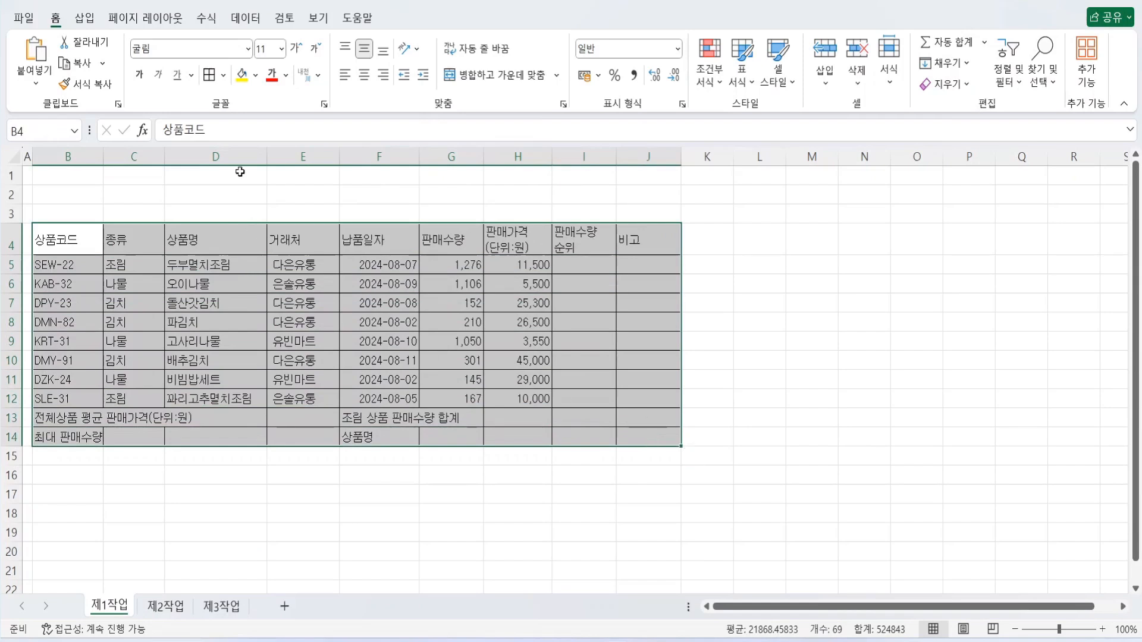
pyautogui.click(224, 76)
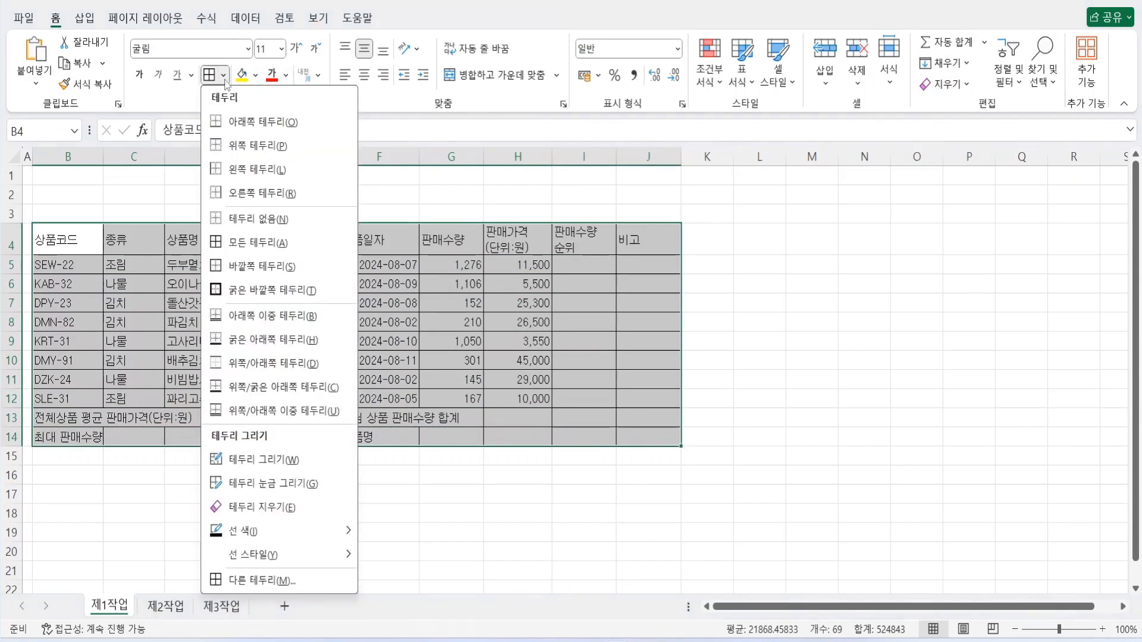
pyautogui.click(249, 292)
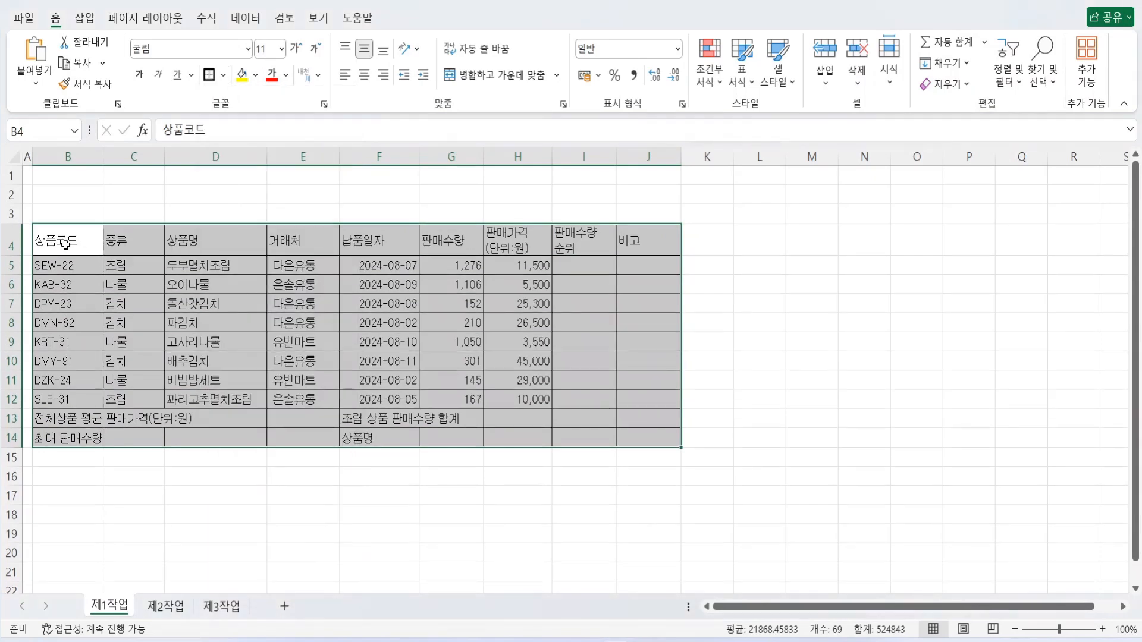
pyautogui.moveTo(65, 244); pyautogui.dragTo(650, 247)
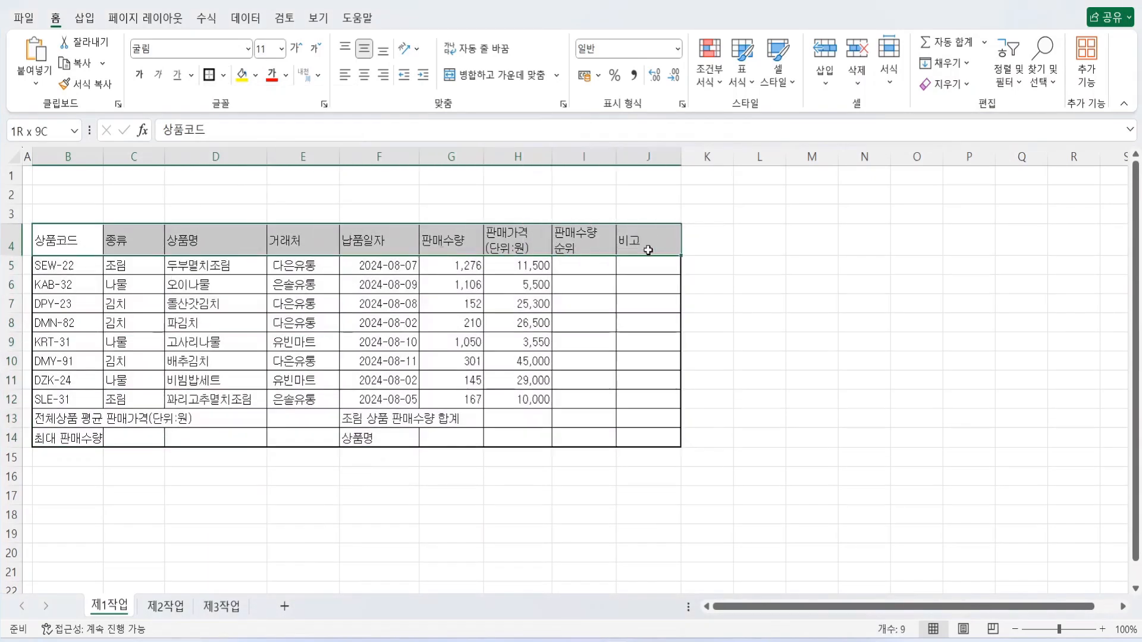
pyautogui.click(209, 76)
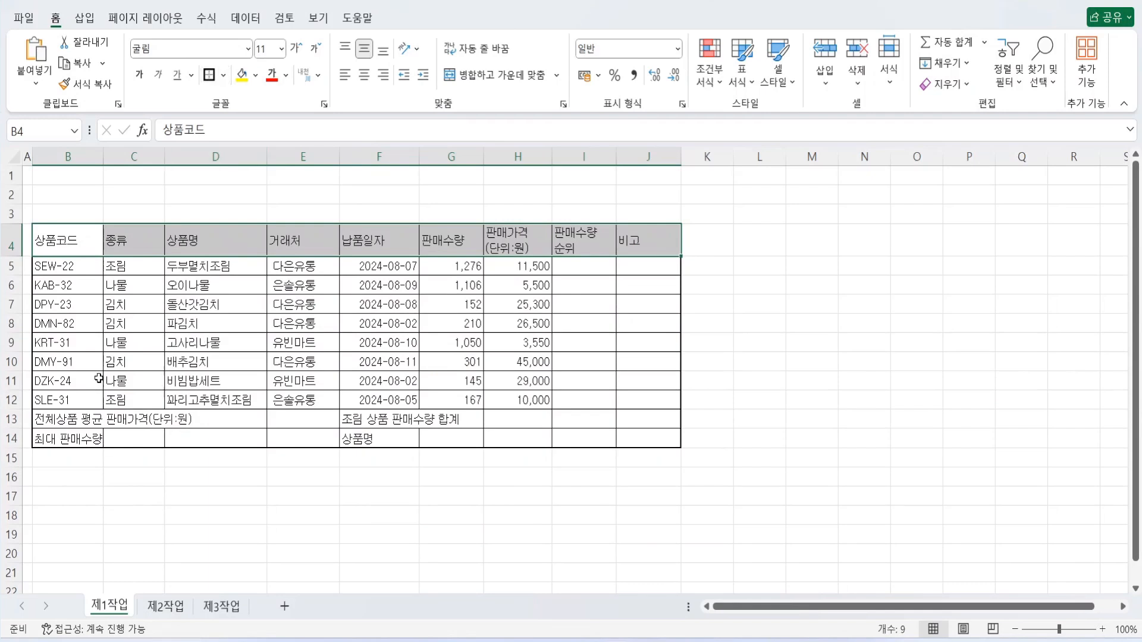
pyautogui.moveTo(51, 422); pyautogui.dragTo(650, 441)
pyautogui.click(208, 75)
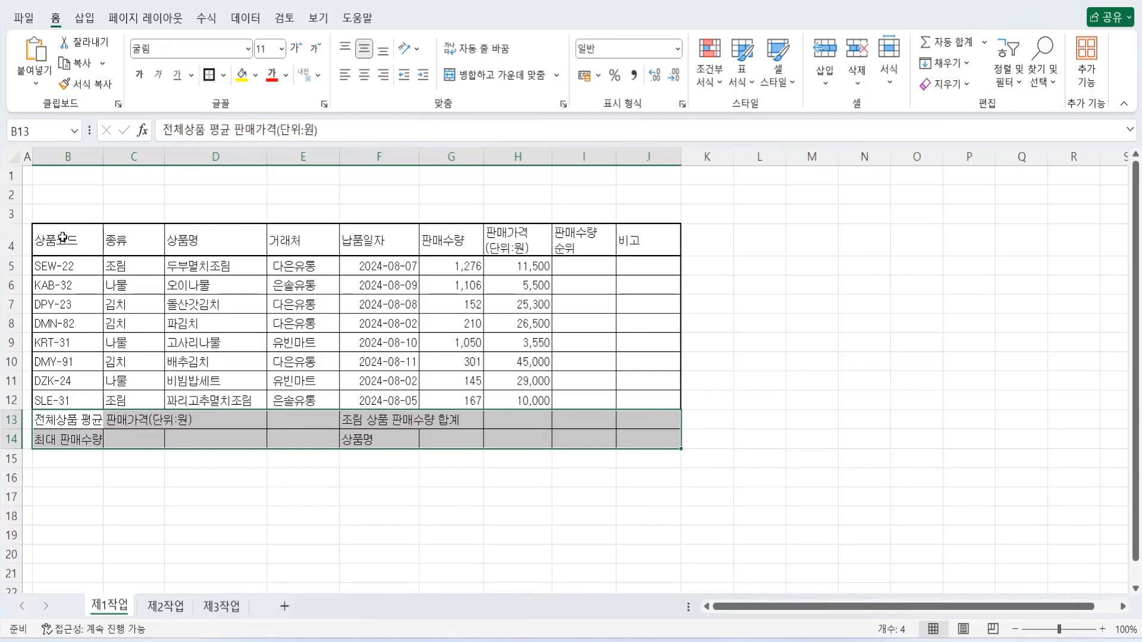
# Step: Center-align B4:J14 horizontally and apply the comma style to the quantities and prices in G5:H12
pyautogui.moveTo(62, 238); pyautogui.dragTo(644, 436)
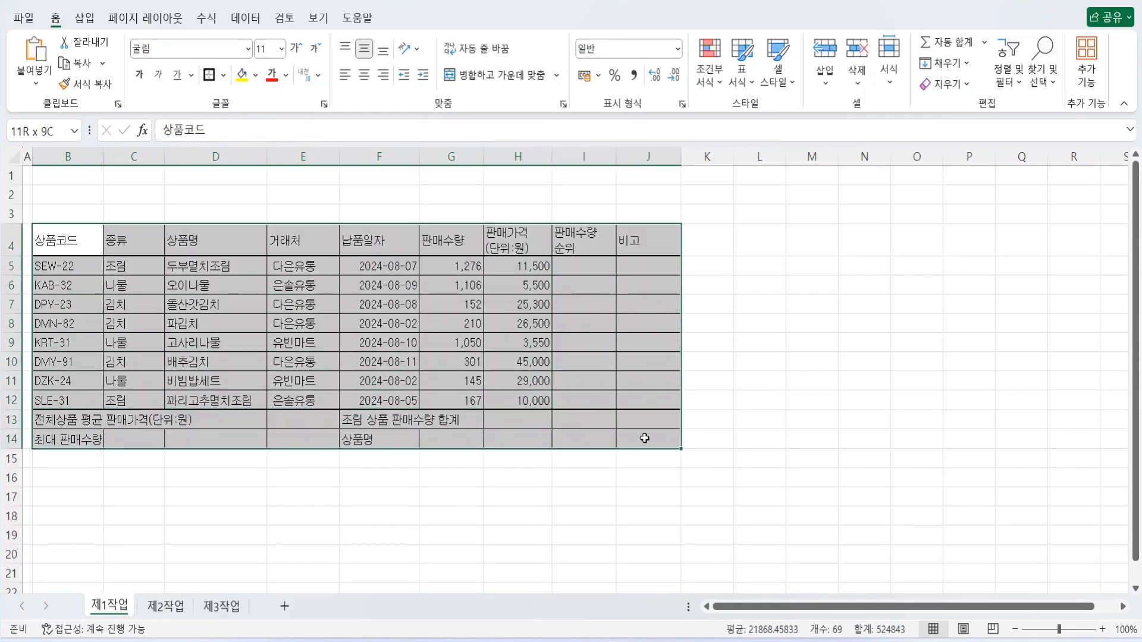
pyautogui.click(366, 75)
pyautogui.click(414, 329)
pyautogui.moveTo(452, 266); pyautogui.dragTo(523, 403)
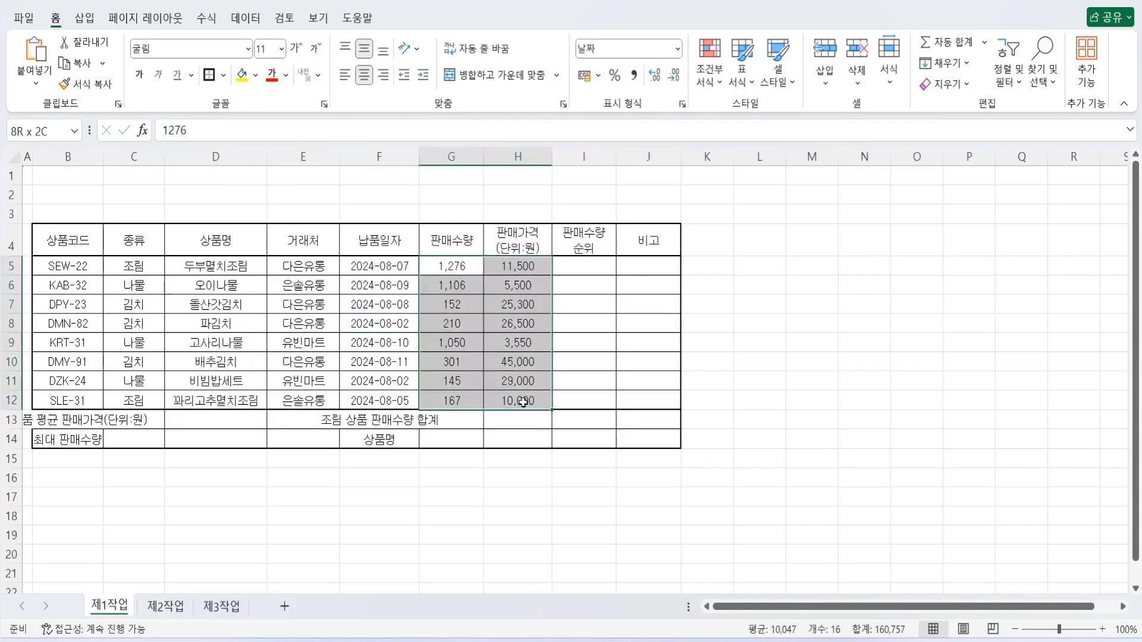
pyautogui.click(635, 75)
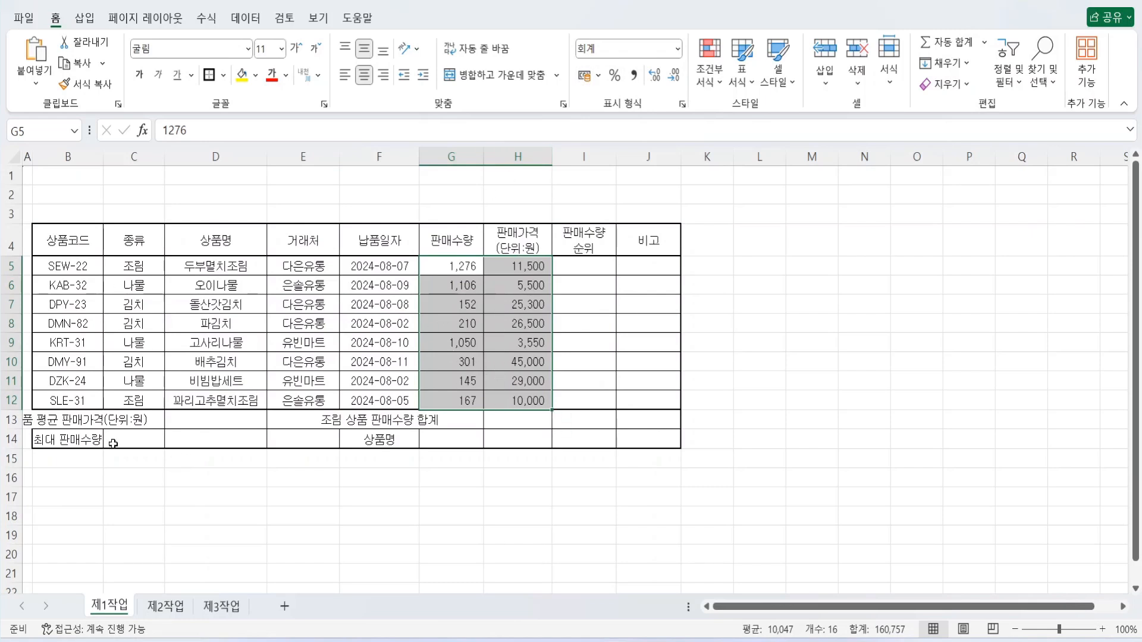
# Step: Select B13:D13, B14:D14, E13:E14 and F13:H13 together, and merge and center each range
pyautogui.click(55, 422)
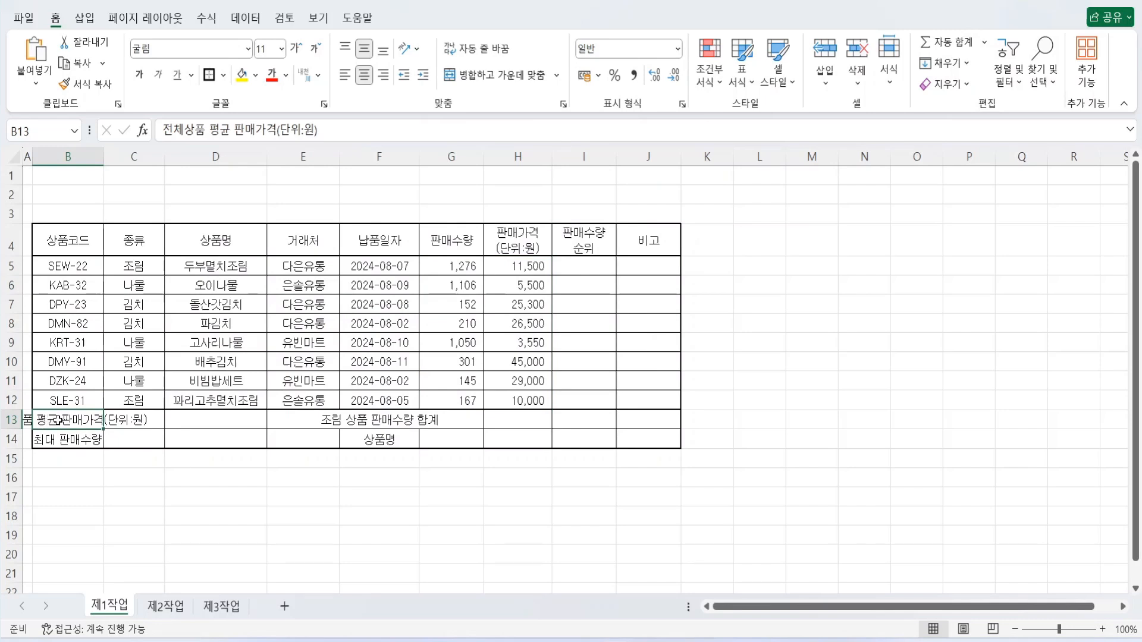
pyautogui.moveTo(57, 421); pyautogui.dragTo(210, 417)
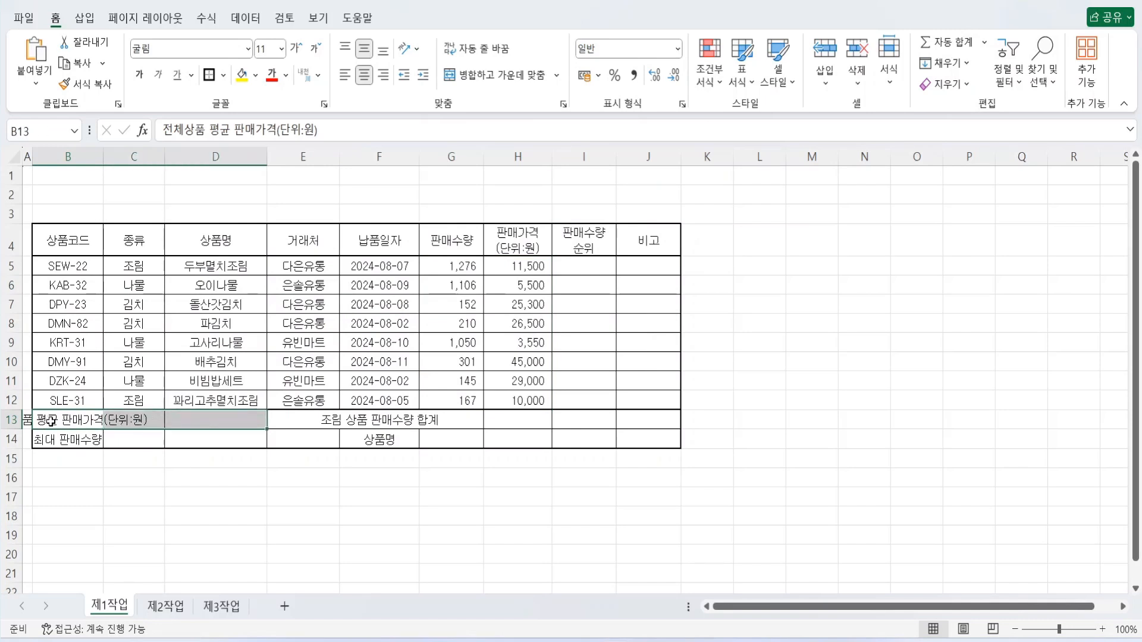
pyautogui.moveTo(51, 422); pyautogui.dragTo(200, 419)
pyautogui.moveTo(46, 444); pyautogui.dragTo(204, 440)
pyautogui.moveTo(377, 423); pyautogui.dragTo(492, 419)
pyautogui.moveTo(308, 426); pyautogui.dragTo(306, 441)
pyautogui.moveTo(382, 420); pyautogui.dragTo(503, 418)
pyautogui.moveTo(373, 419); pyautogui.dragTo(518, 418)
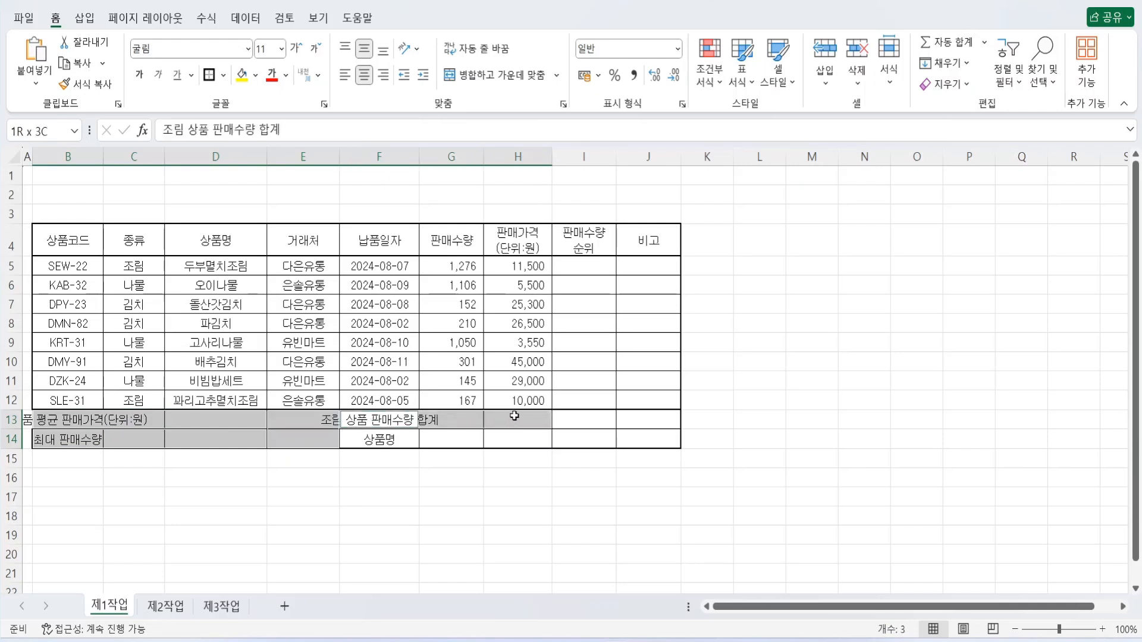
pyautogui.click(489, 76)
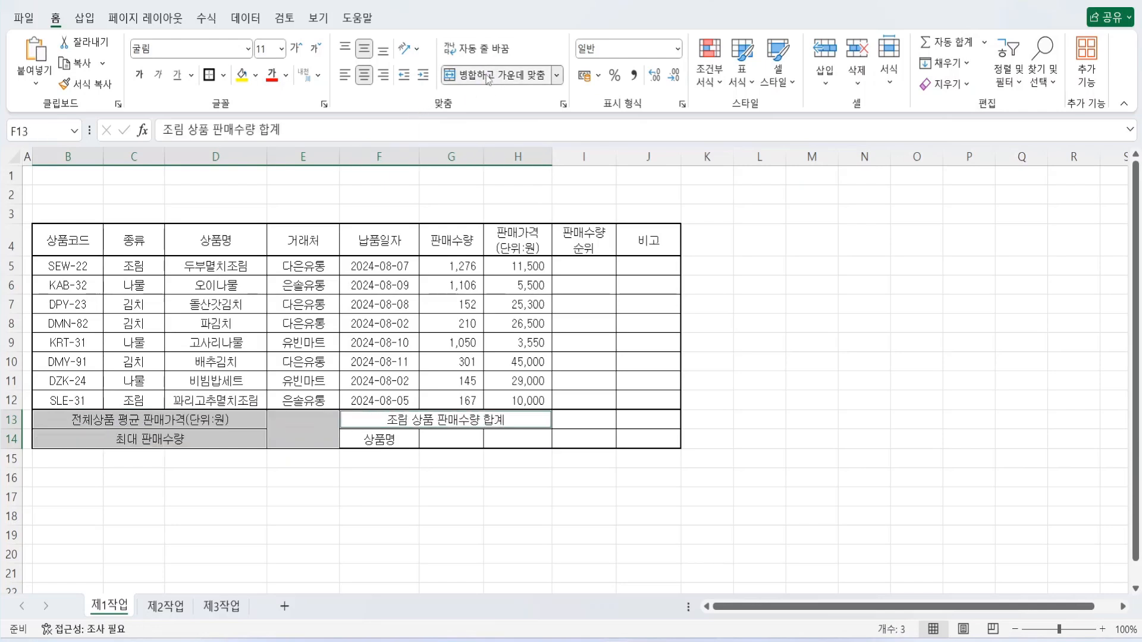
# Step: Add both diagonal borders to the merged cell E13:E14 so they form an X
pyautogui.click(289, 427)
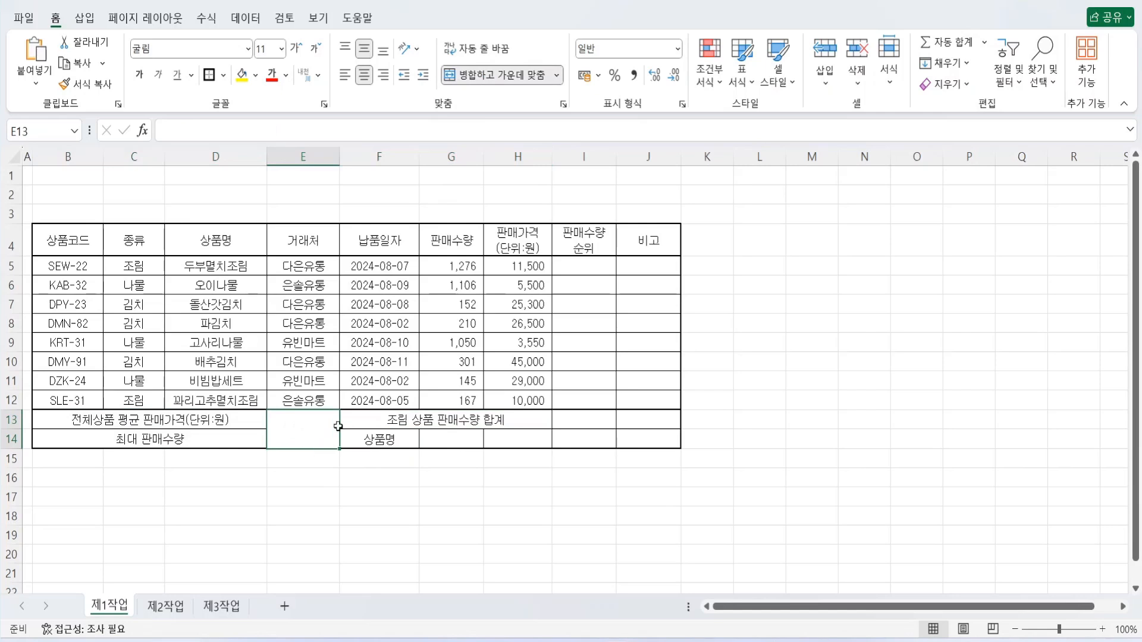
pyautogui.rightClick(302, 432)
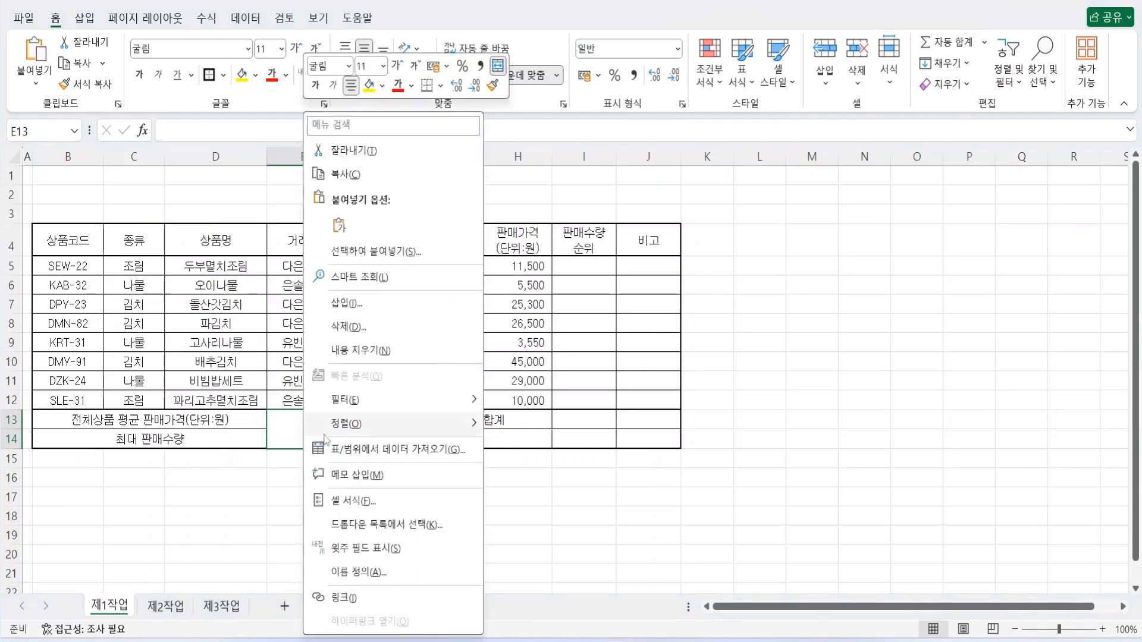
pyautogui.click(344, 501)
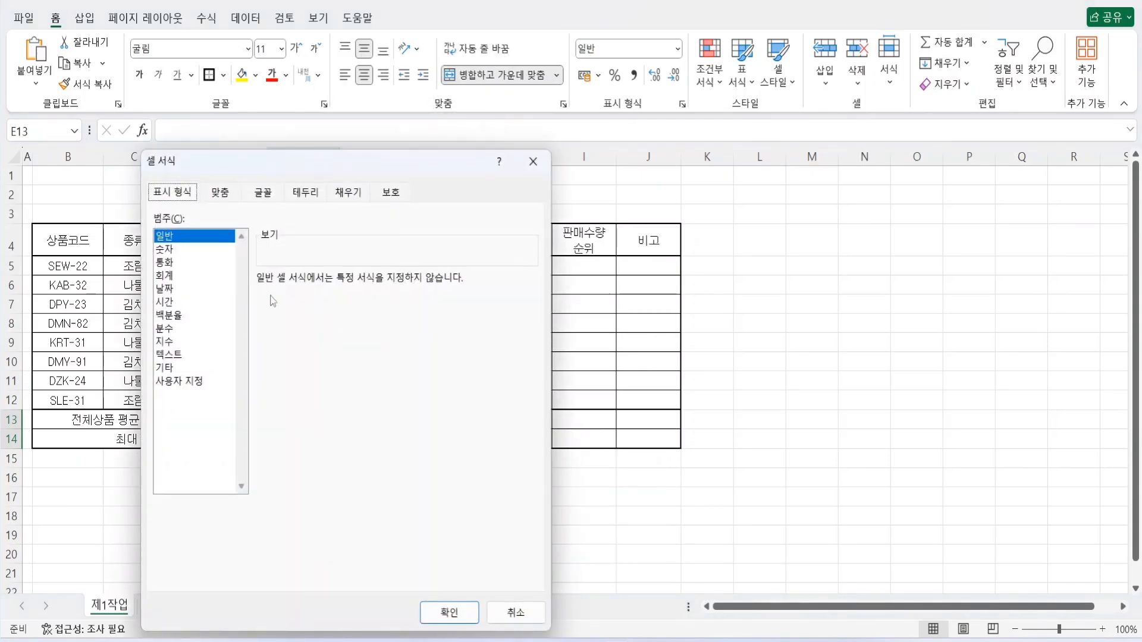
pyautogui.click(181, 384)
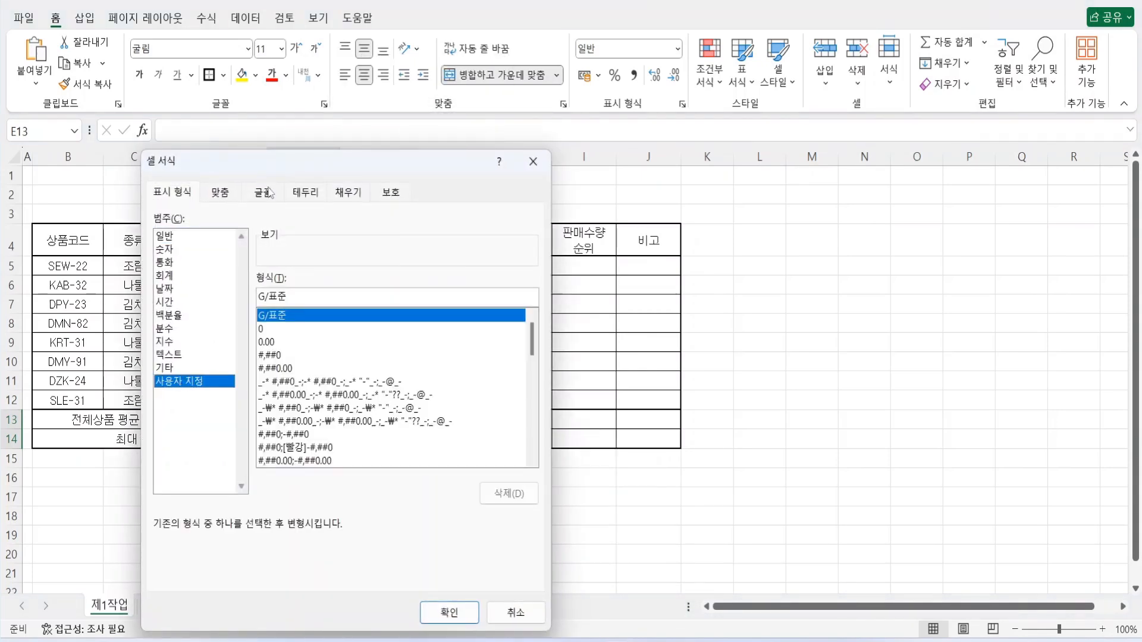
pyautogui.click(306, 194)
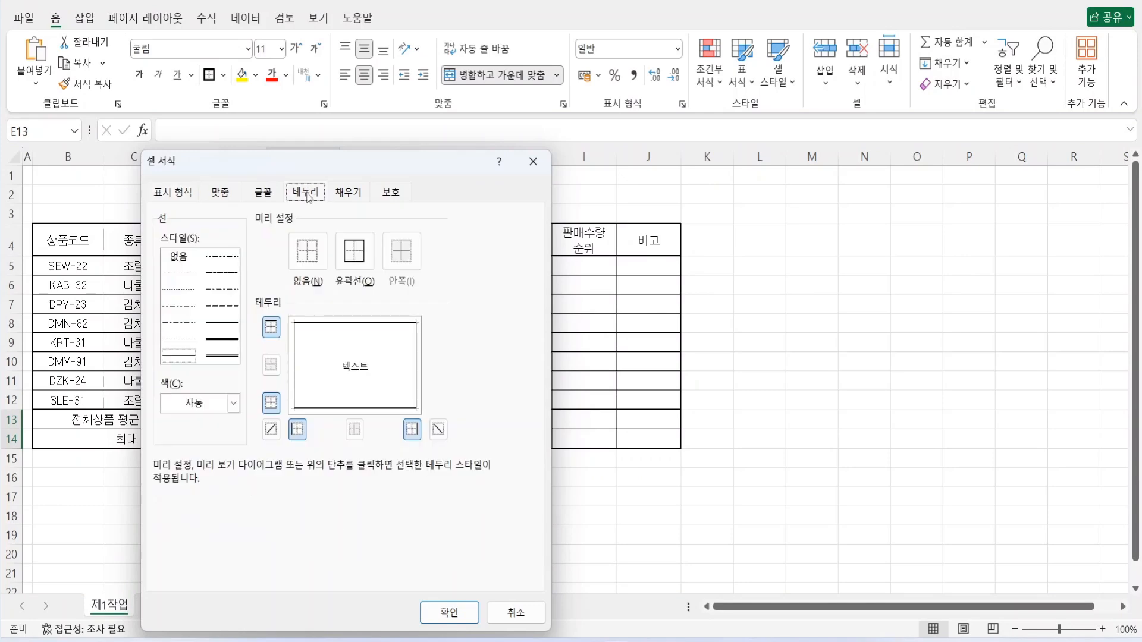
pyautogui.click(271, 430)
pyautogui.click(438, 430)
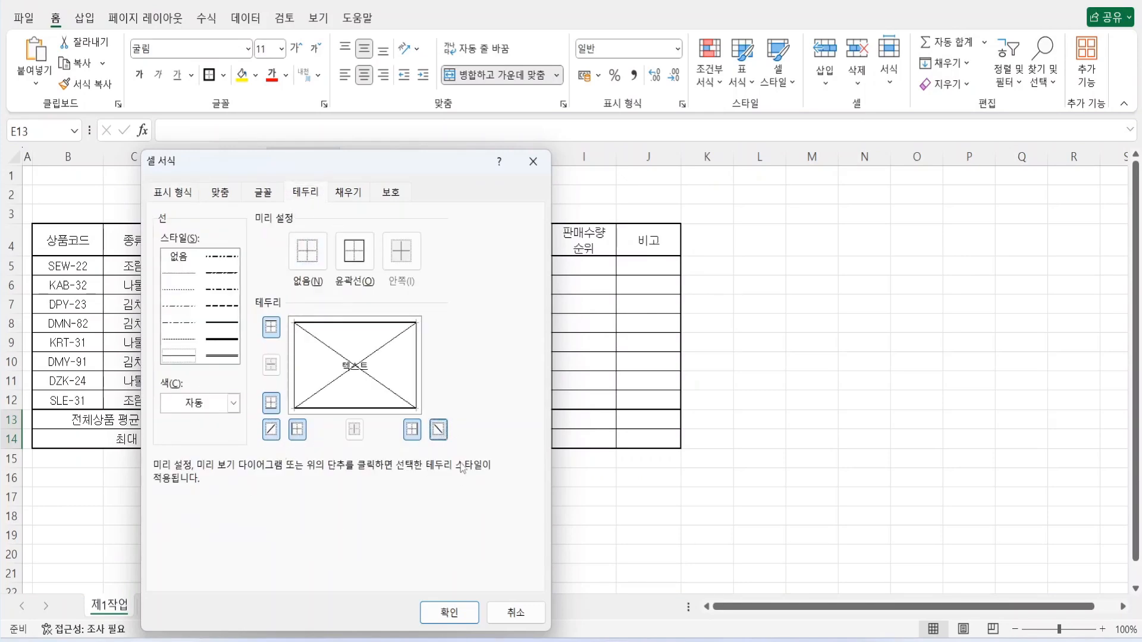
pyautogui.click(450, 613)
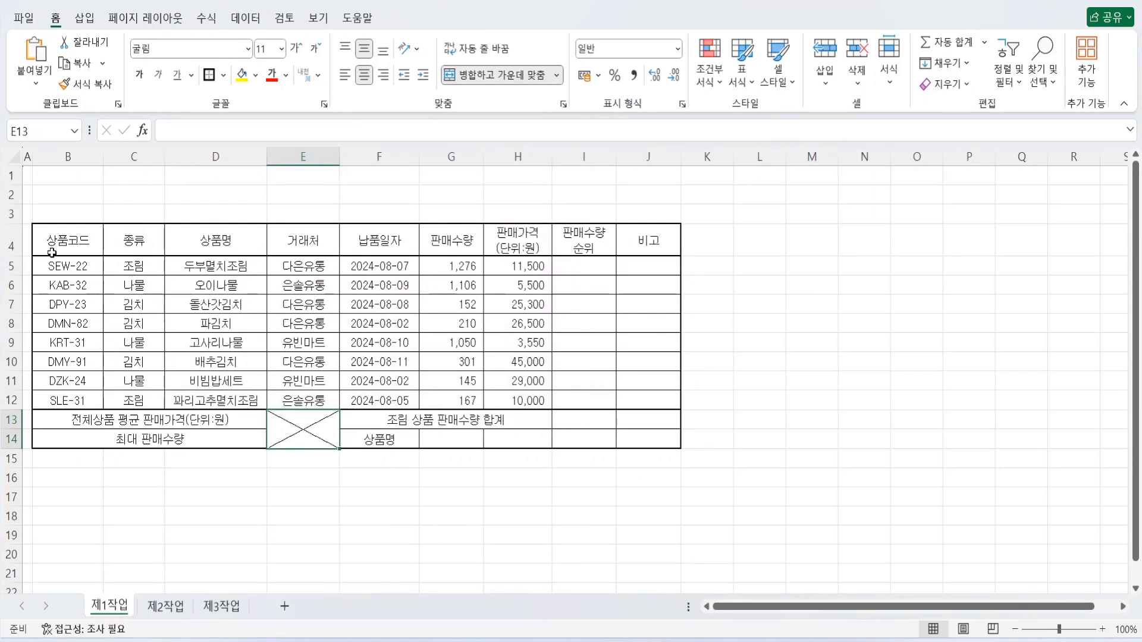
# Step: Fill the header row B4:J4 and cells F14 and H14 with the standard orange (주황) colour
pyautogui.moveTo(52, 245); pyautogui.dragTo(649, 243)
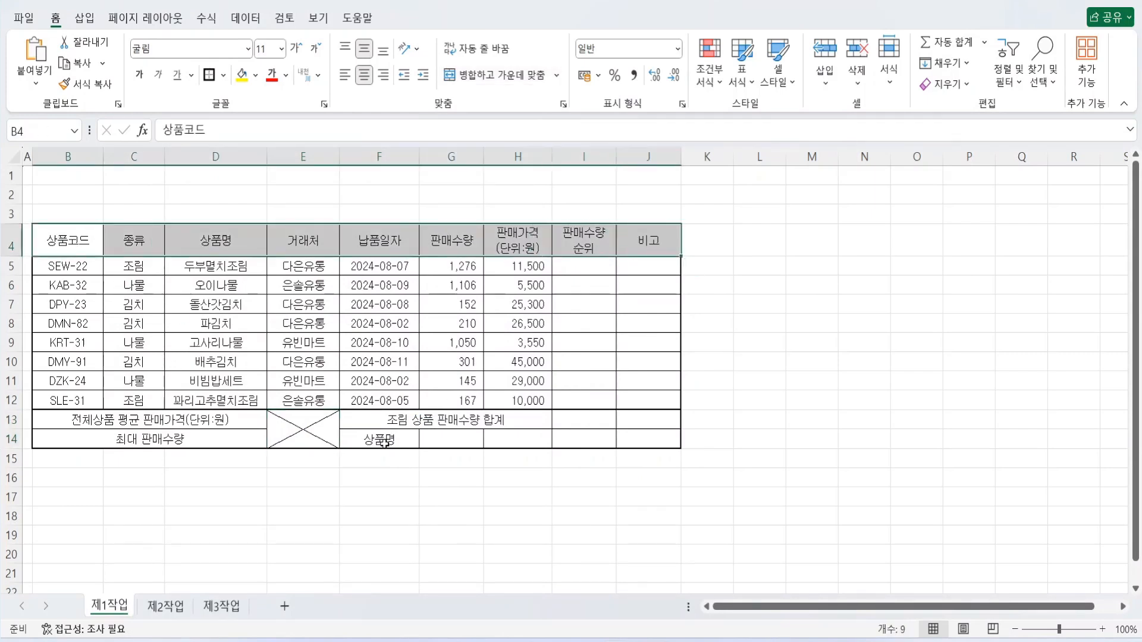
pyautogui.keyDown('ctrl'); pyautogui.click(384, 442); pyautogui.keyUp('ctrl')
pyautogui.keyDown('ctrl'); pyautogui.click(519, 437); pyautogui.keyUp('ctrl')
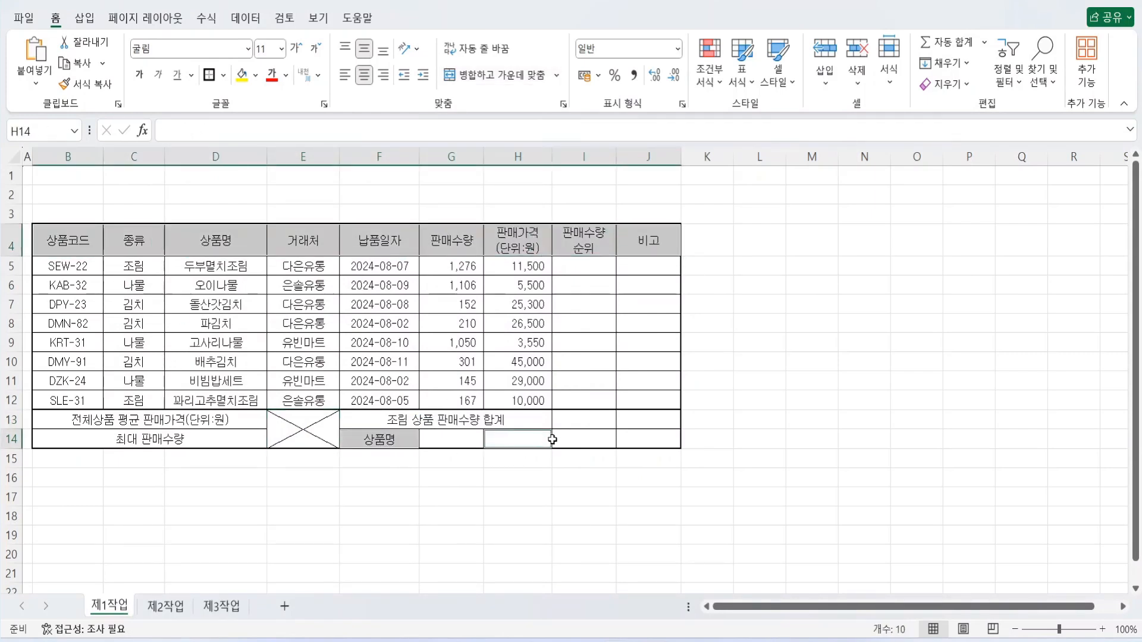
pyautogui.click(255, 75)
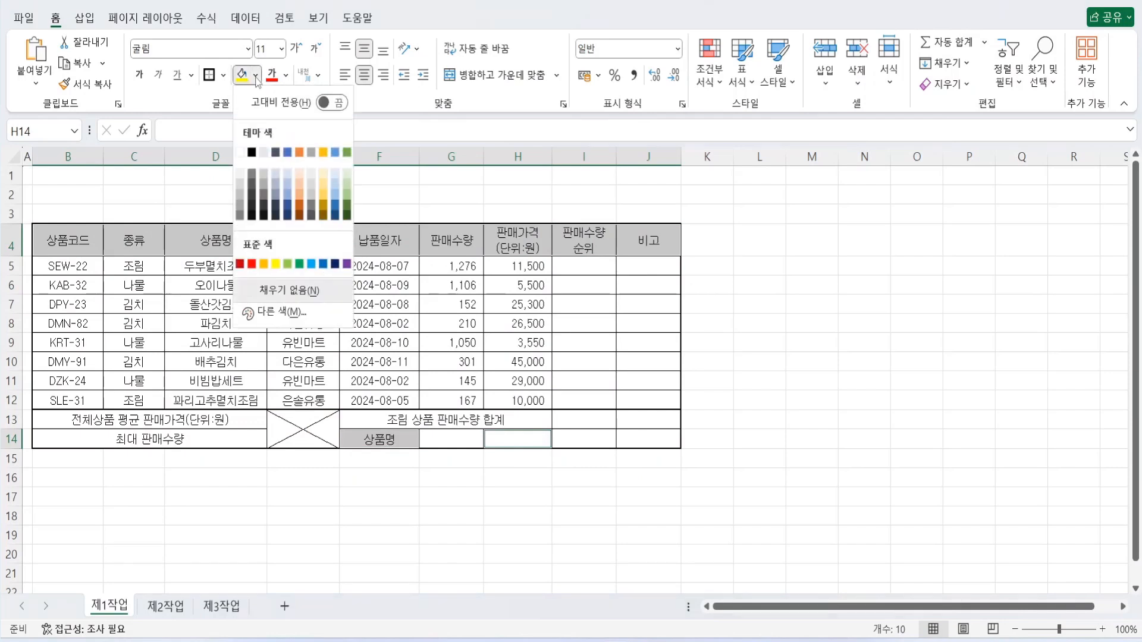
pyautogui.click(264, 264)
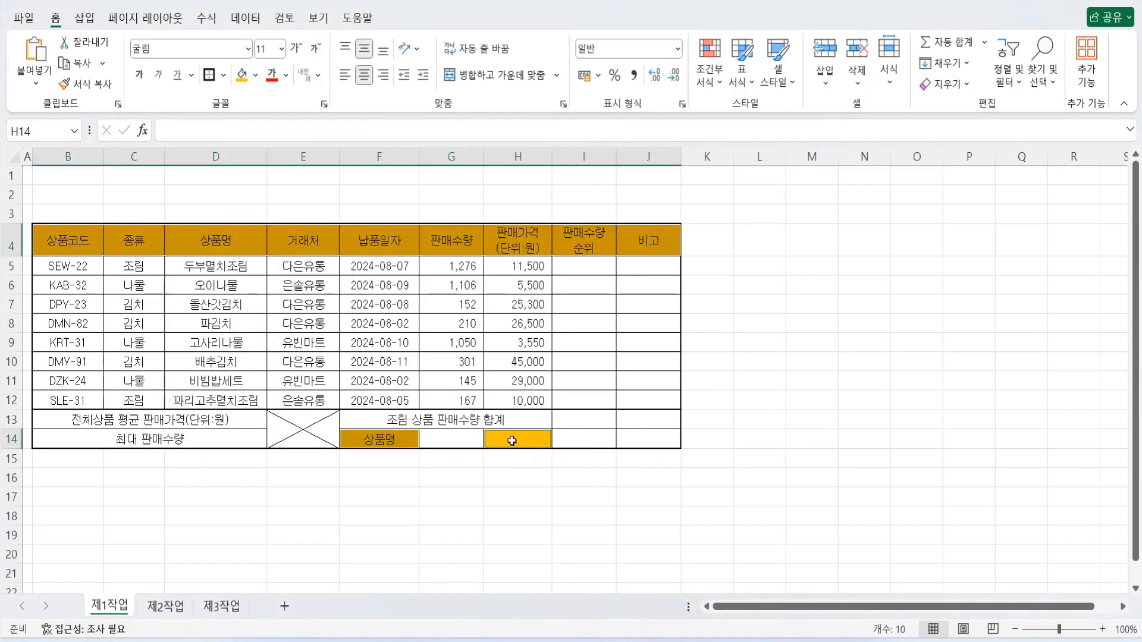
# Step: Enter the label 판매수량 in cell H14
pyautogui.click(512, 441)
pyautogui.write('판매수량')
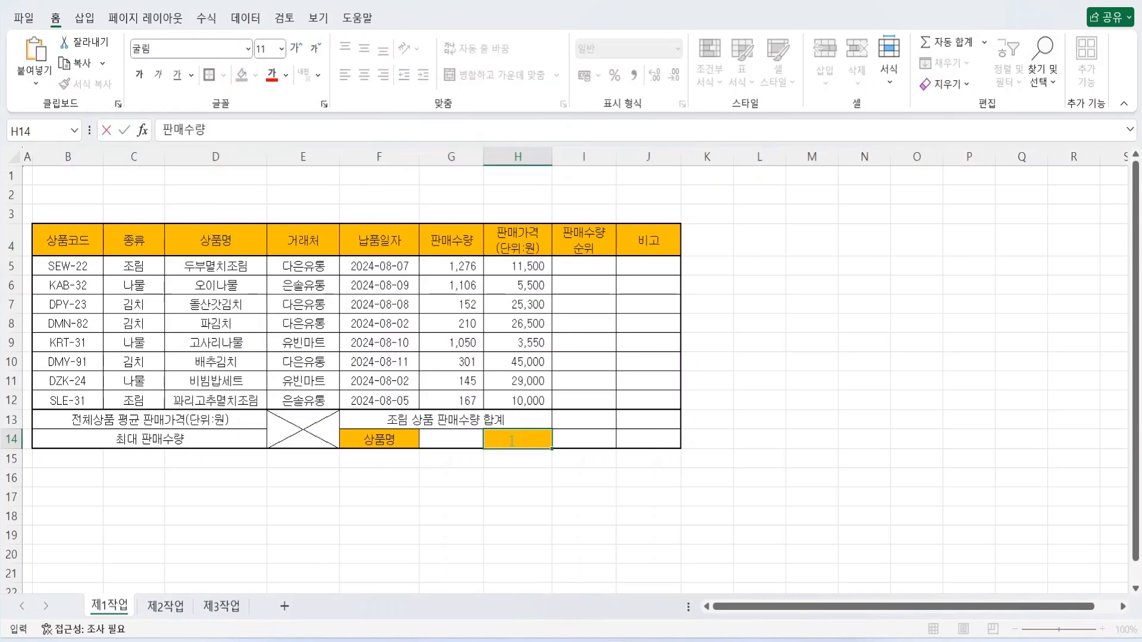
pyautogui.press('Return')
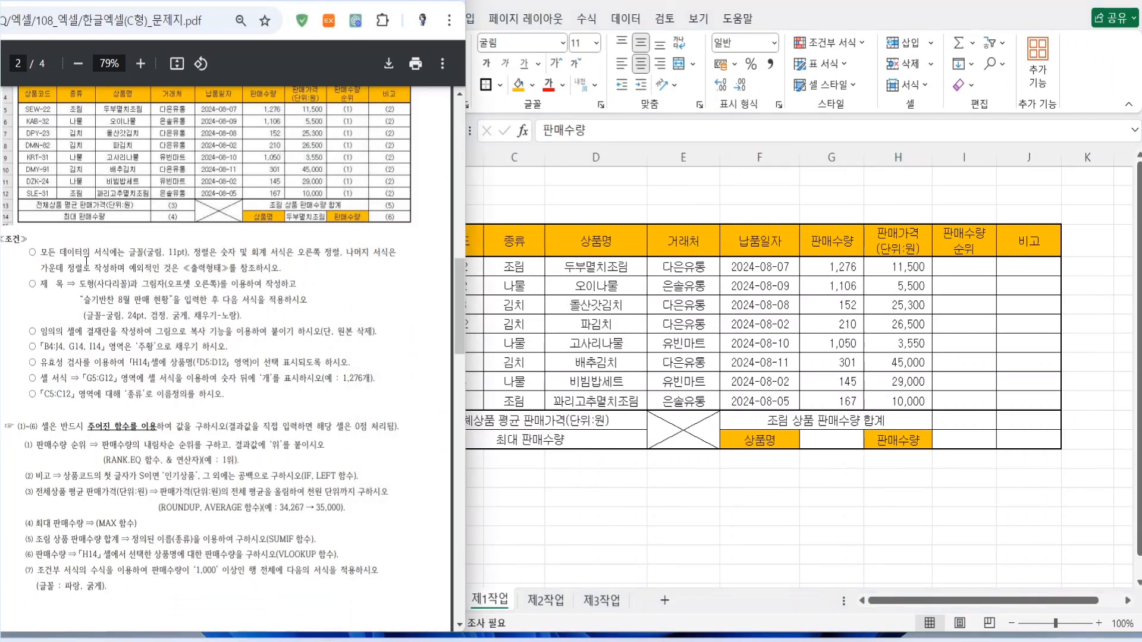
# Step: Examine the exam PDF's conditions for data font and alignment, and for the title's shape, shadow, text and formatting
pyautogui.keyDown('ctrl'); pyautogui.scroll(2, 124, 274); pyautogui.keyUp('ctrl')
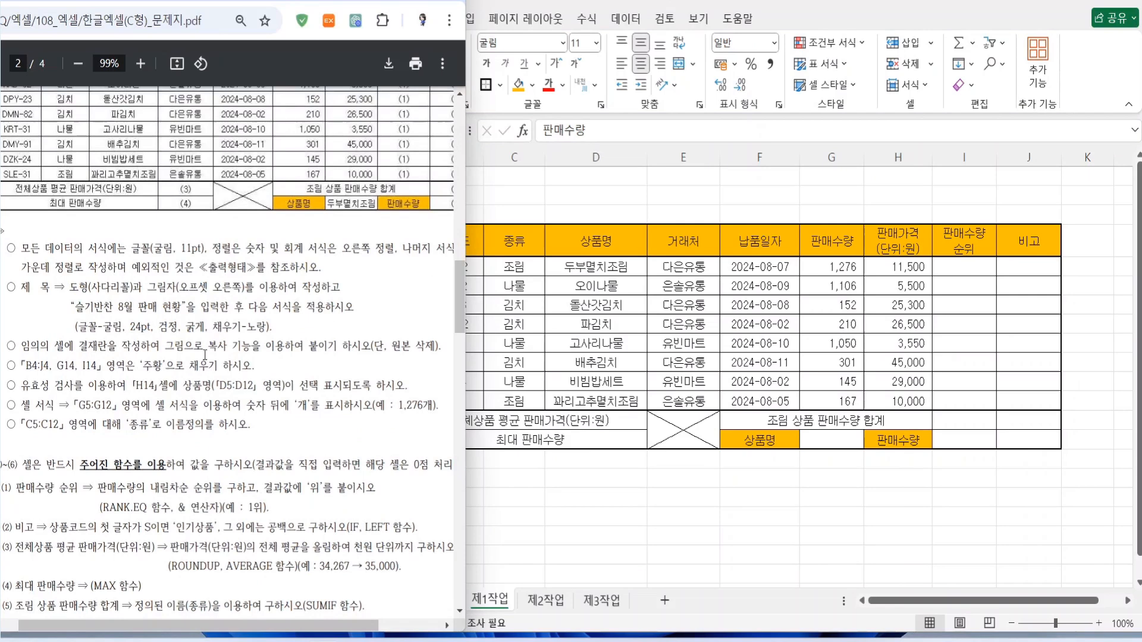
pyautogui.click(577, 392)
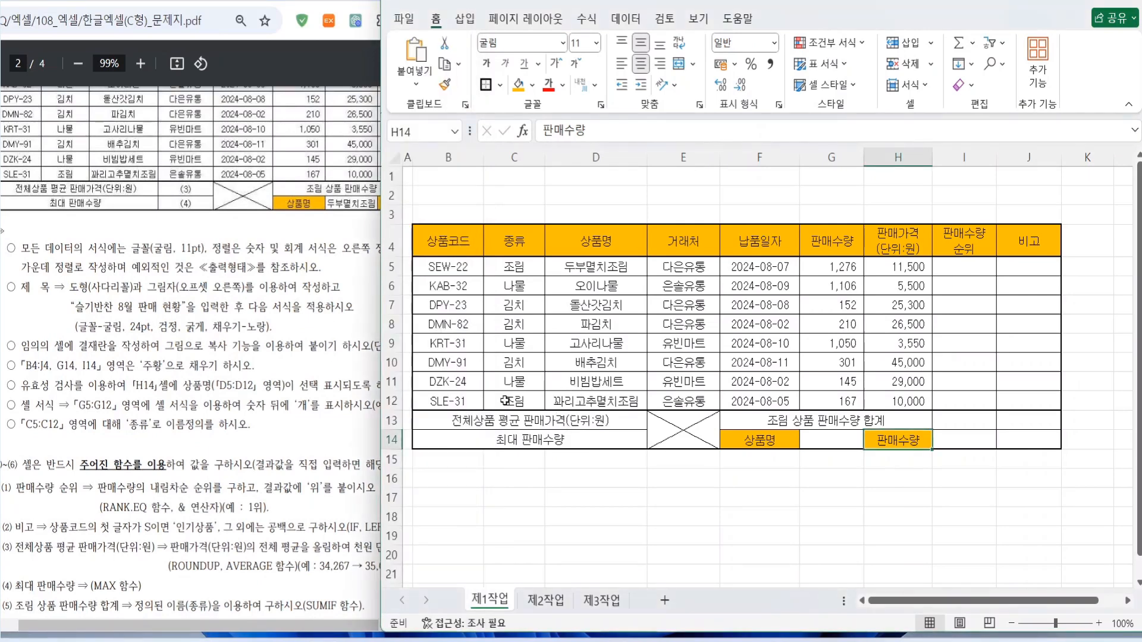
pyautogui.click(64, 257)
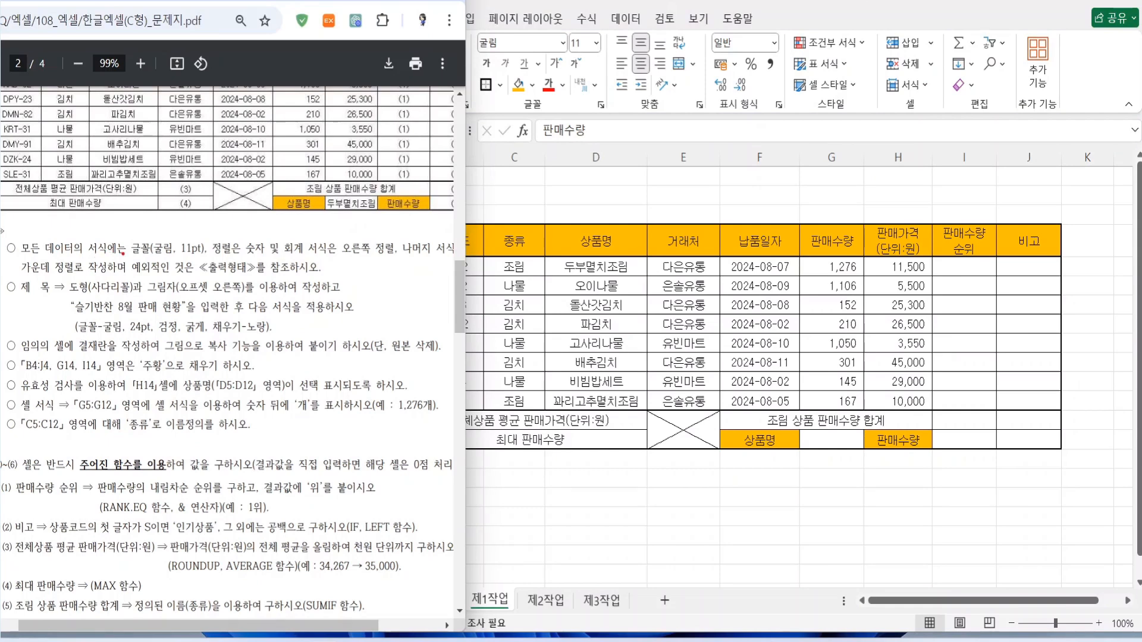
pyautogui.moveTo(123, 252); pyautogui.dragTo(402, 255)
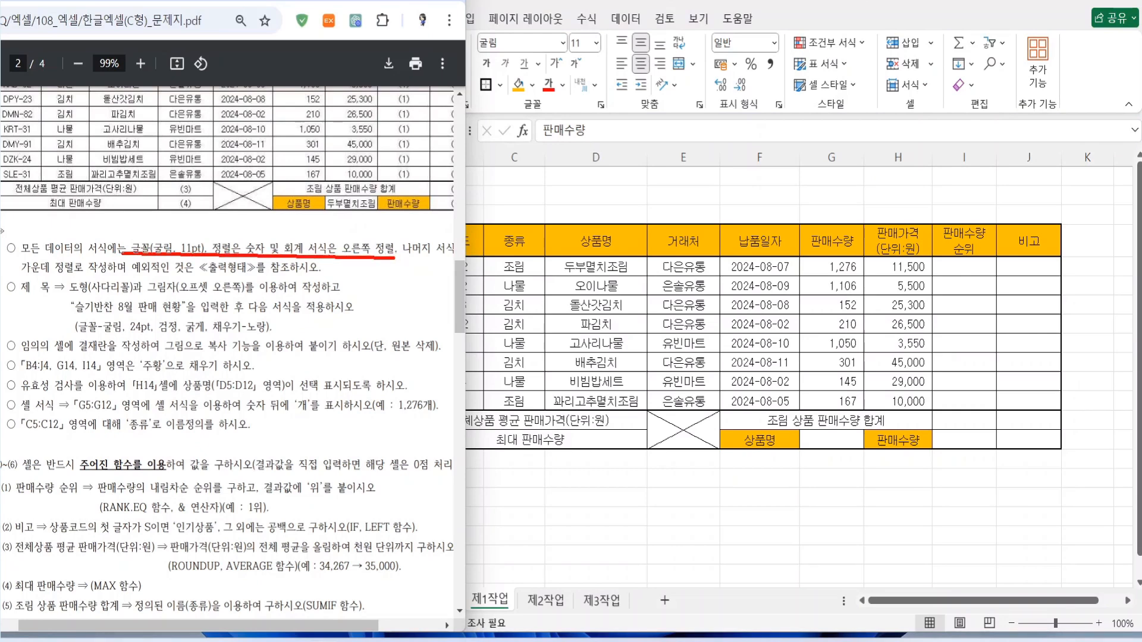
pyautogui.moveTo(13, 278); pyautogui.dragTo(339, 275)
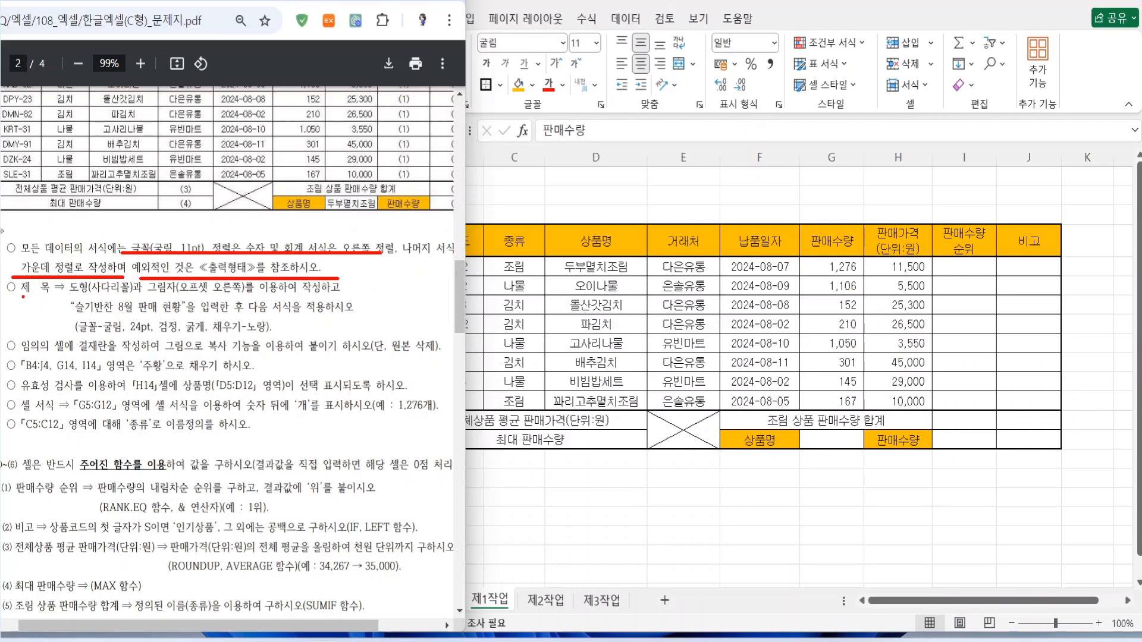
pyautogui.moveTo(23, 296); pyautogui.dragTo(360, 295)
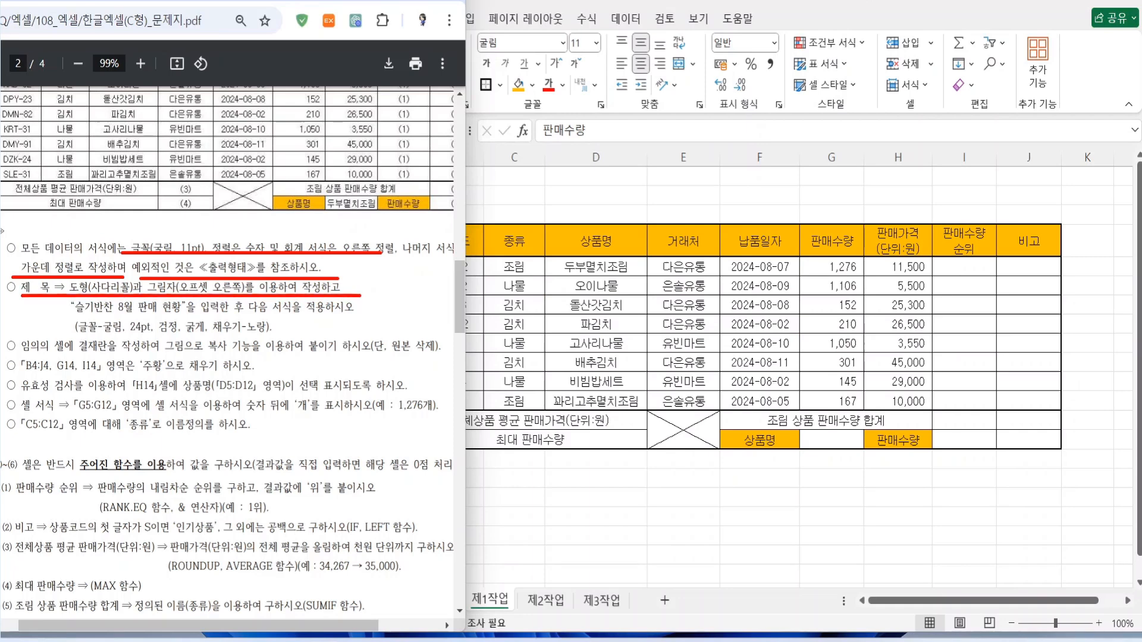
pyautogui.moveTo(65, 315); pyautogui.dragTo(328, 316)
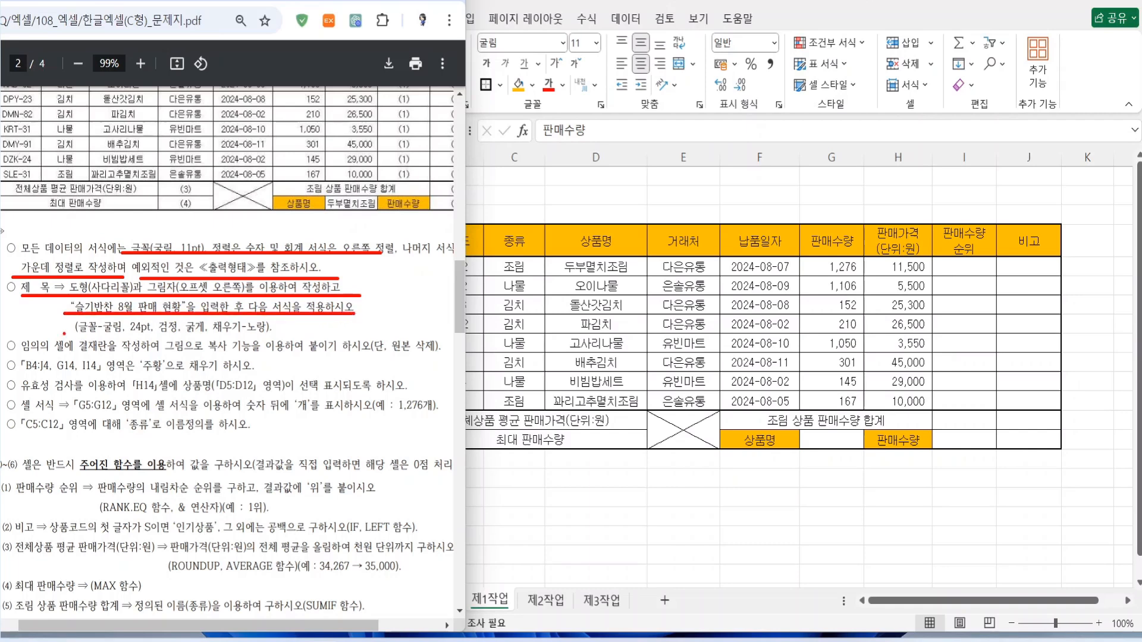
pyautogui.moveTo(64, 333); pyautogui.dragTo(268, 334)
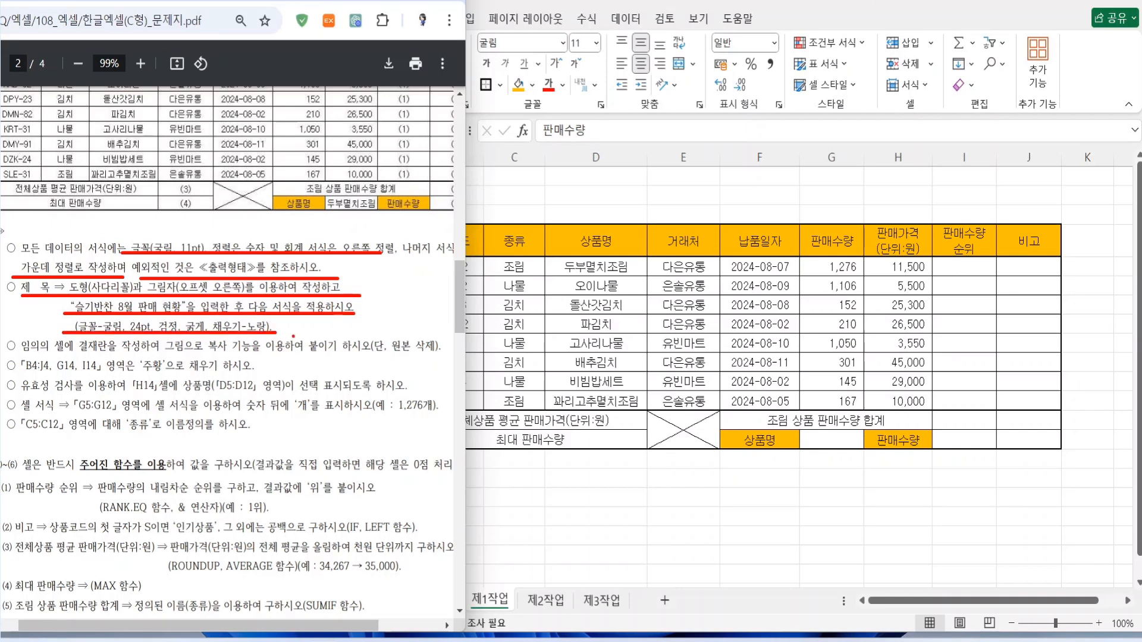
pyautogui.press('Escape')
pyautogui.click(595, 280)
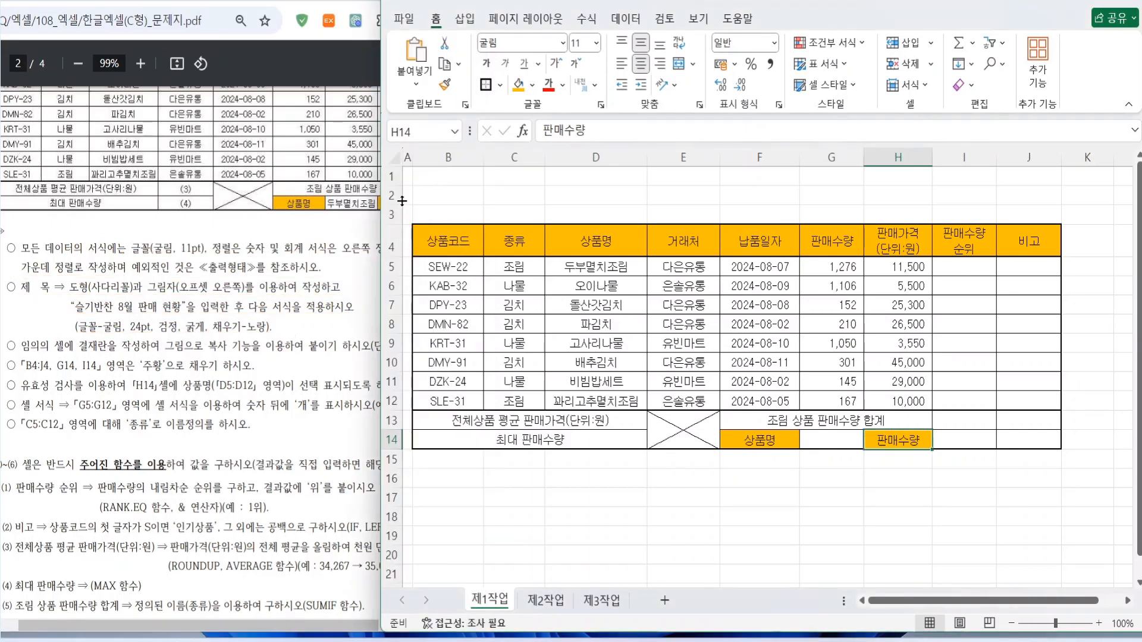
# Step: Draw a trapezoid (사다리꼴) over rows 1 to 3 above the table and align its start with column B
pyautogui.click(465, 18)
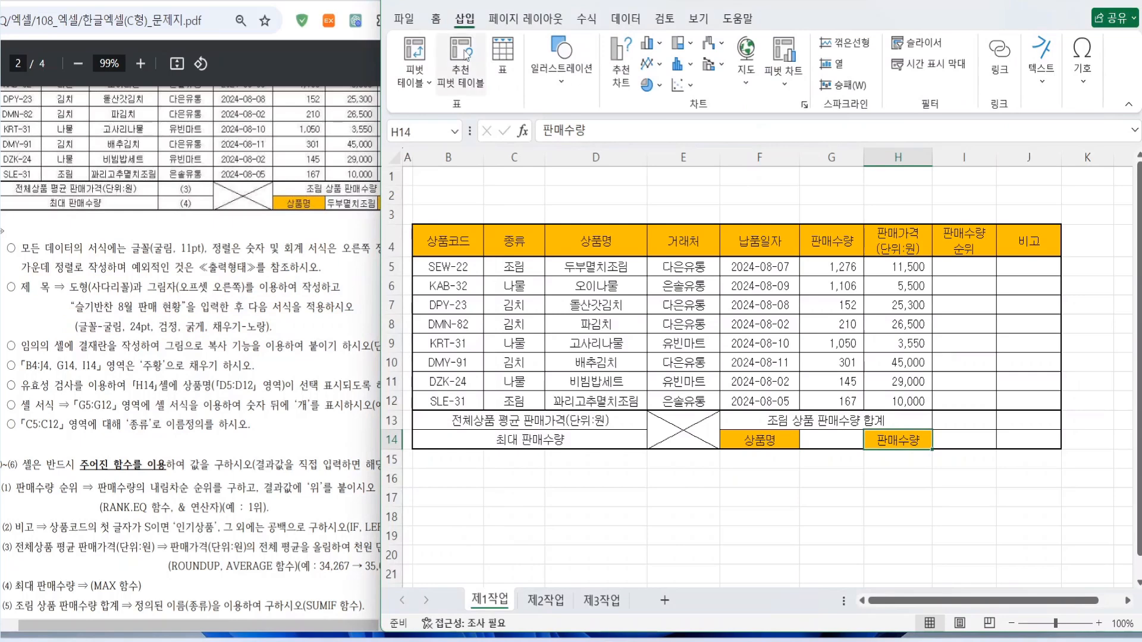
pyautogui.click(569, 83)
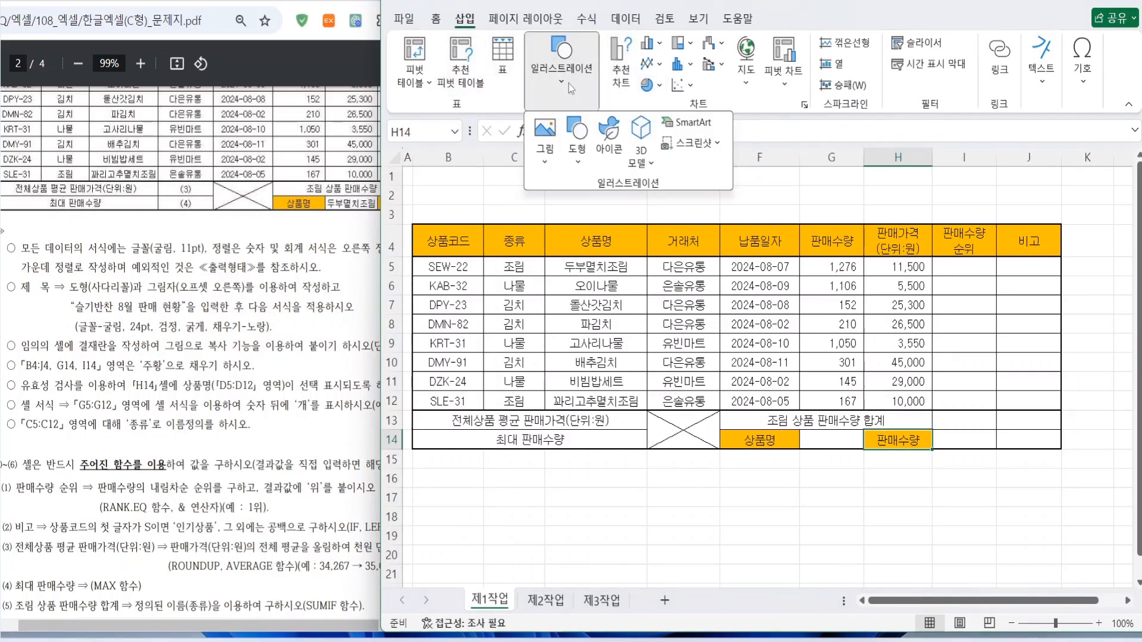
pyautogui.click(578, 167)
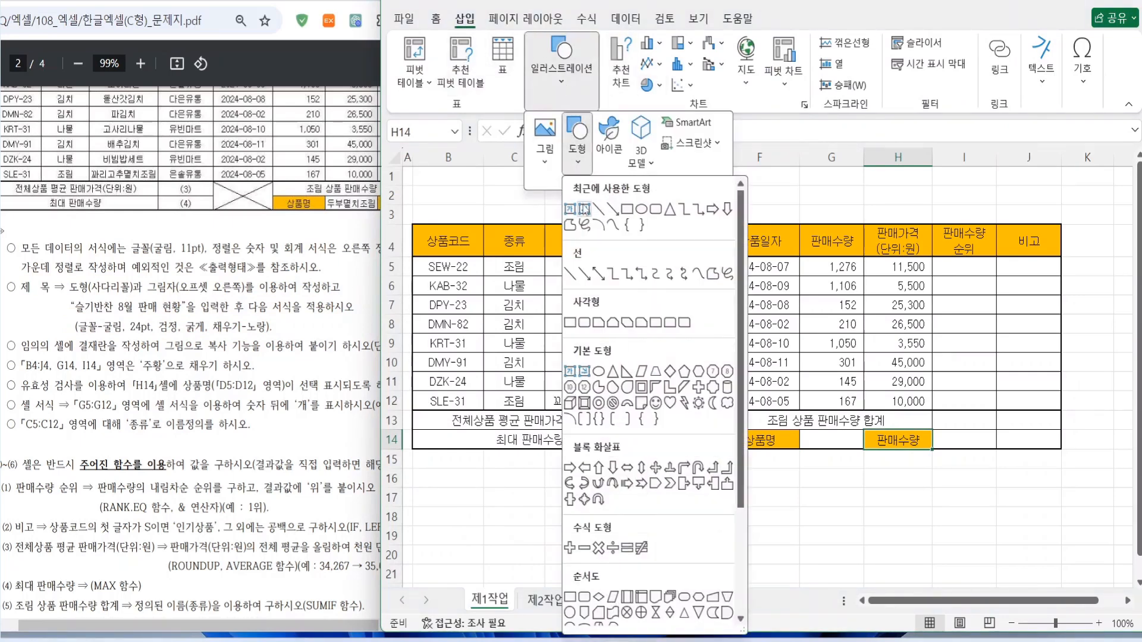
pyautogui.click(655, 372)
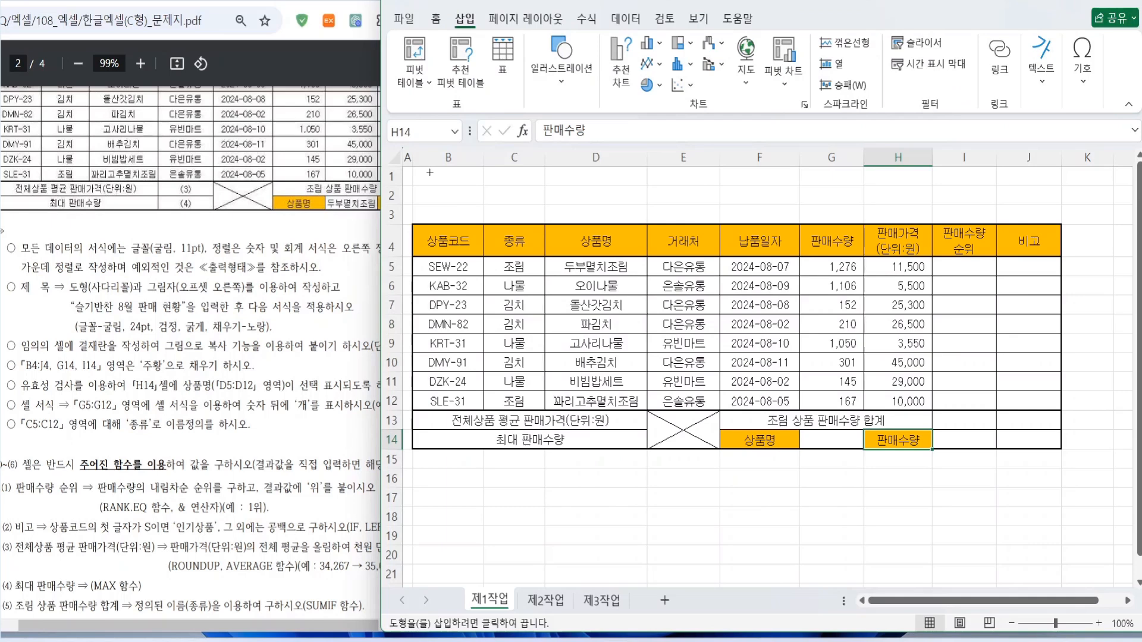
pyautogui.moveTo(430, 173); pyautogui.dragTo(819, 223)
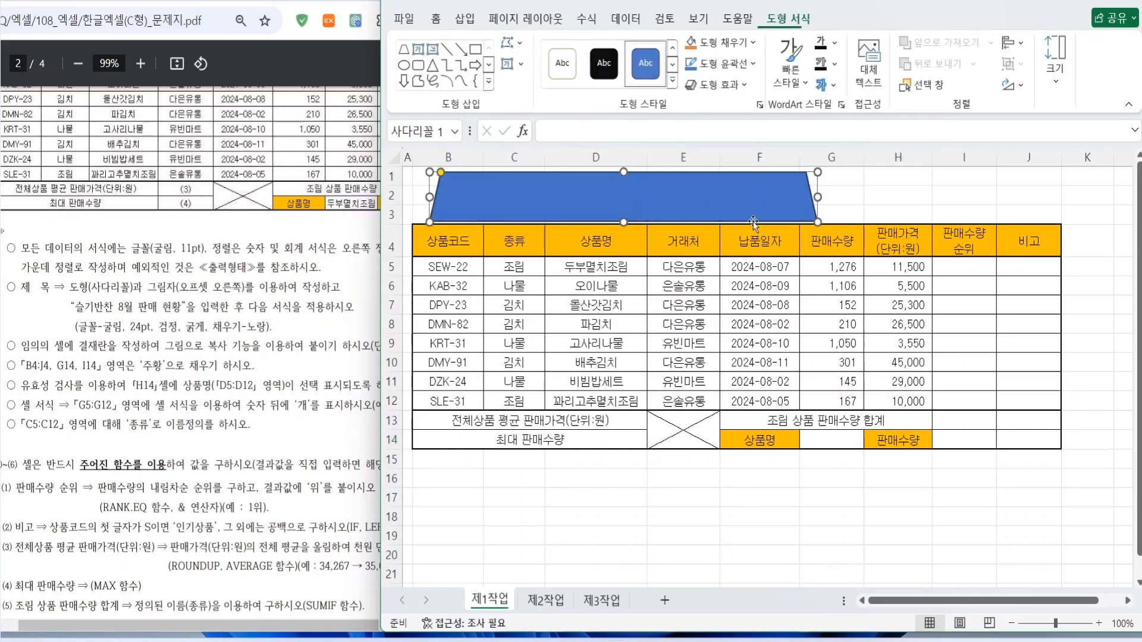
pyautogui.moveTo(476, 173); pyautogui.dragTo(460, 171)
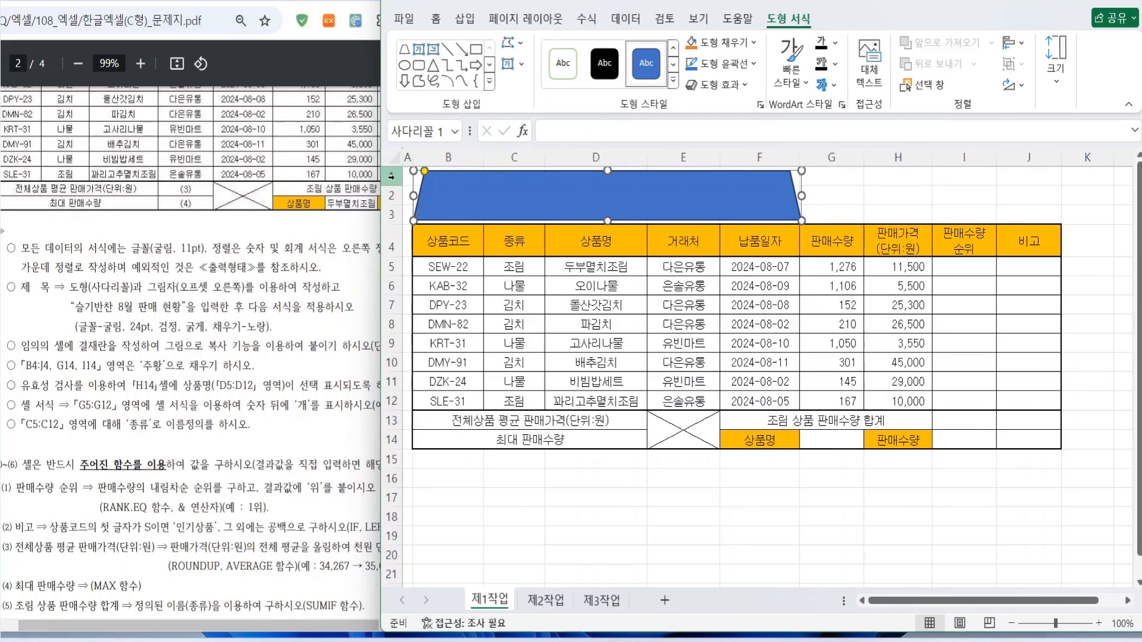
# Step: Increase the height of rows 1 to 3, then fit the trapezoid above the table and widen it into column H
pyautogui.moveTo(392, 176); pyautogui.dragTo(392, 245)
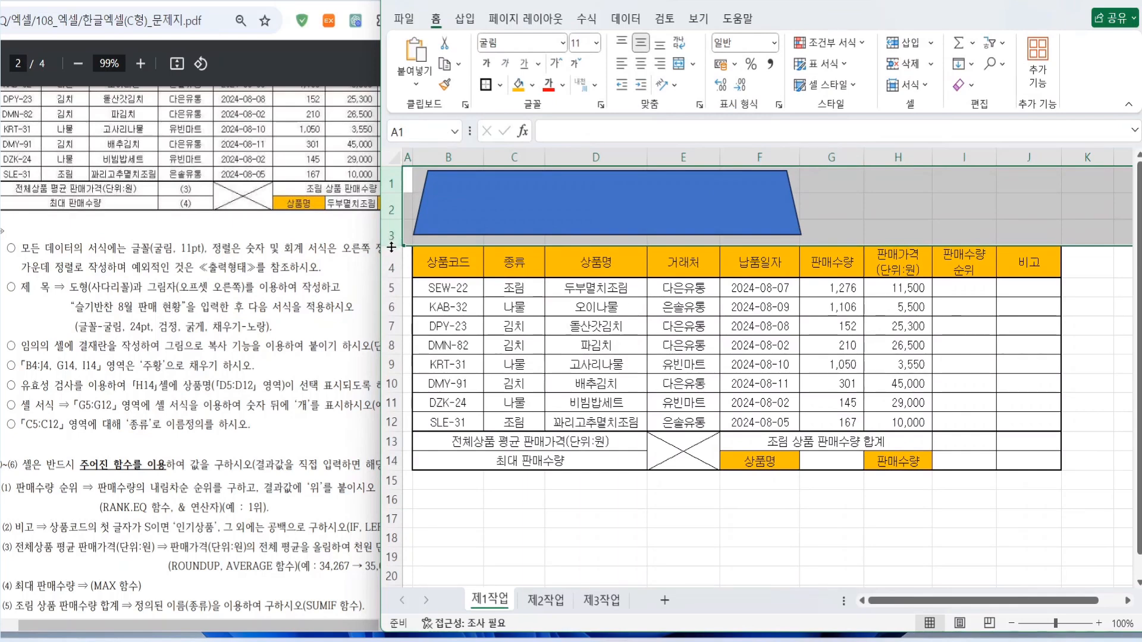
pyautogui.click(531, 211)
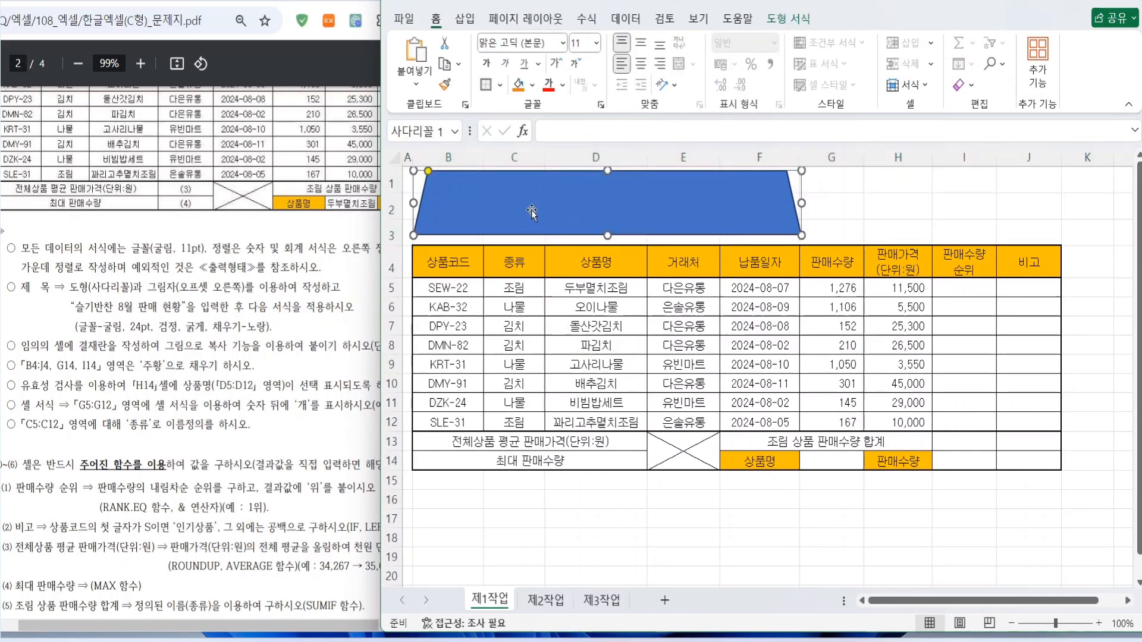
pyautogui.moveTo(532, 211); pyautogui.dragTo(530, 214)
pyautogui.moveTo(801, 175); pyautogui.dragTo(882, 176)
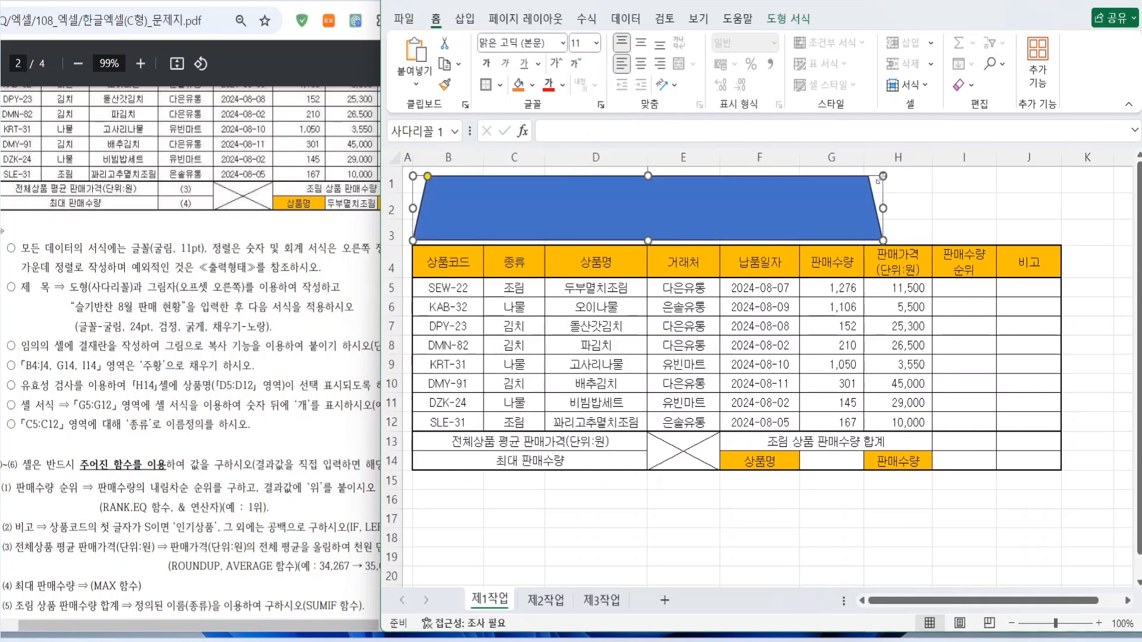
pyautogui.moveTo(648, 176); pyautogui.dragTo(648, 173)
# Step: Set the trapezoid's text font to 굴림, size 24, with black font colour
pyautogui.click(518, 43)
pyautogui.write('굴')
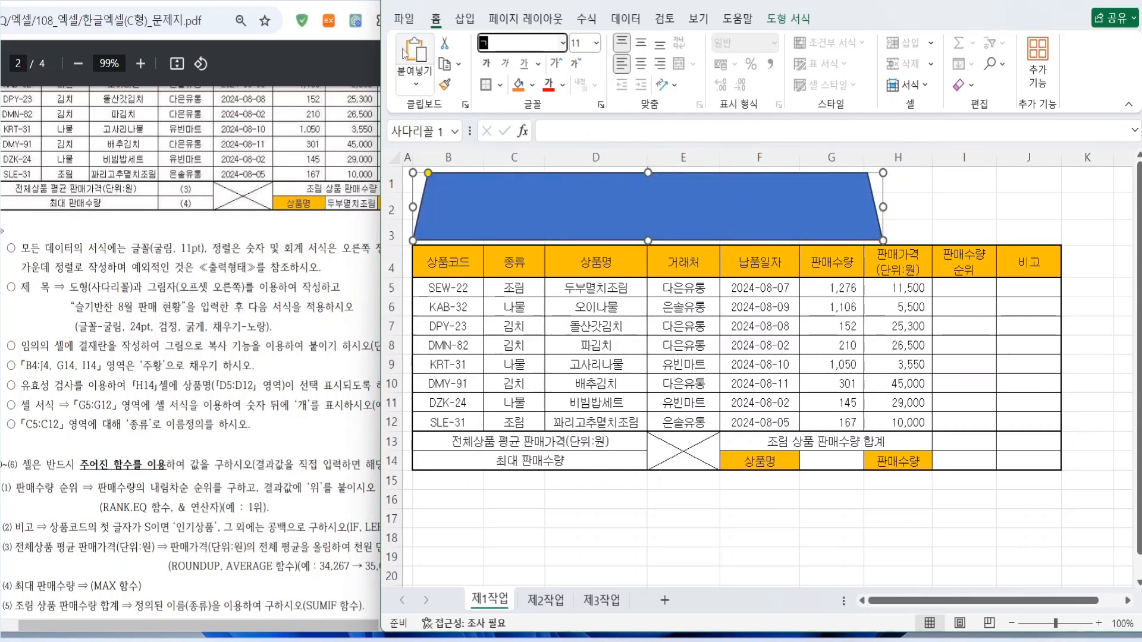
pyautogui.write('림')
pyautogui.press('Return')
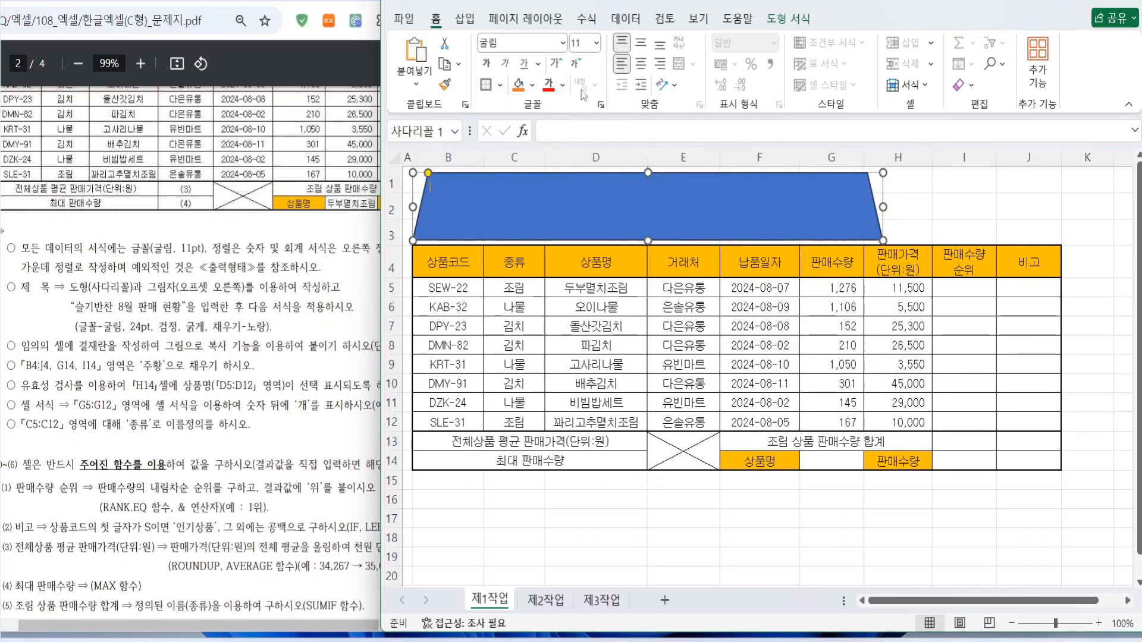
pyautogui.click(583, 43)
pyautogui.write('24')
pyautogui.press('Return')
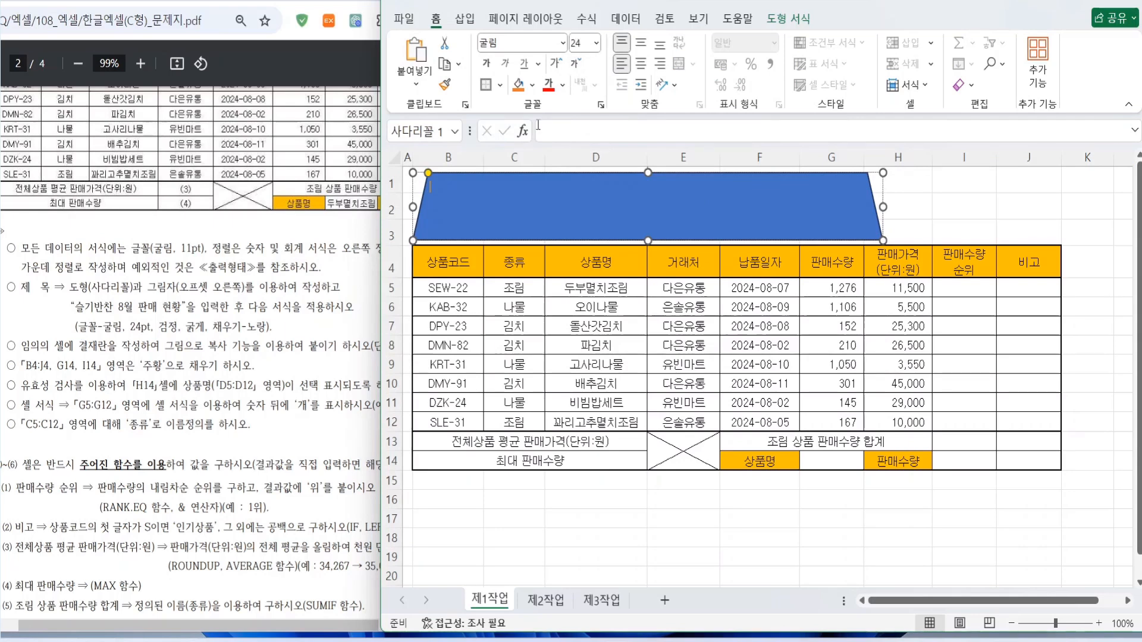
pyautogui.click(562, 85)
pyautogui.click(560, 188)
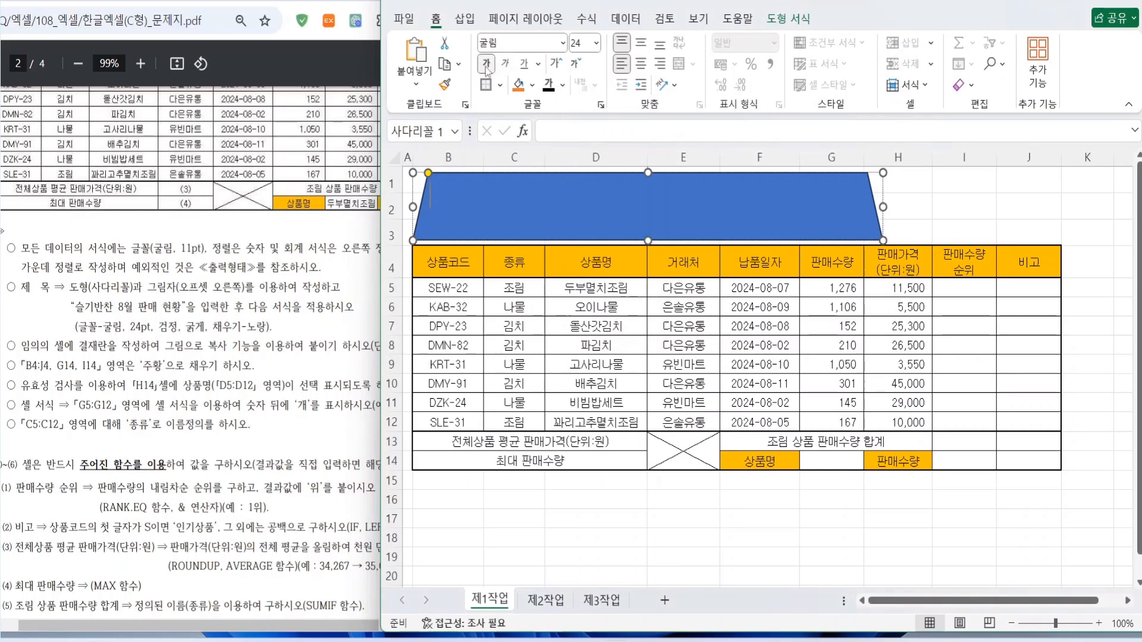
# Step: Fill the trapezoid with yellow and enter the title "슬기반찬 8월 판매 현황", centred horizontally and vertically
pyautogui.click(533, 85)
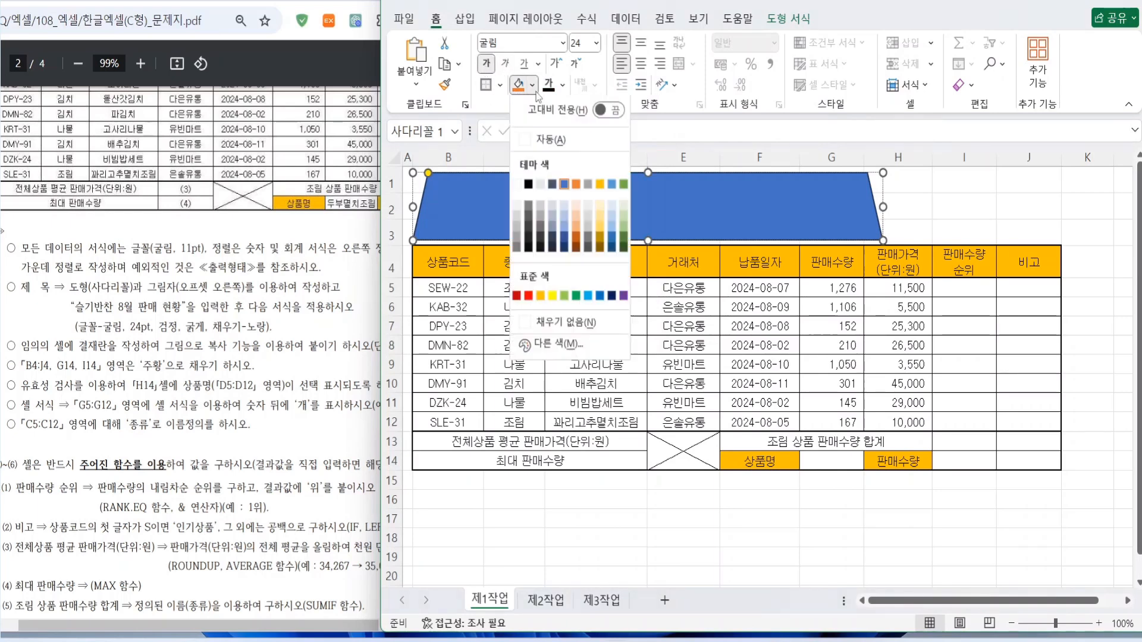
pyautogui.click(553, 299)
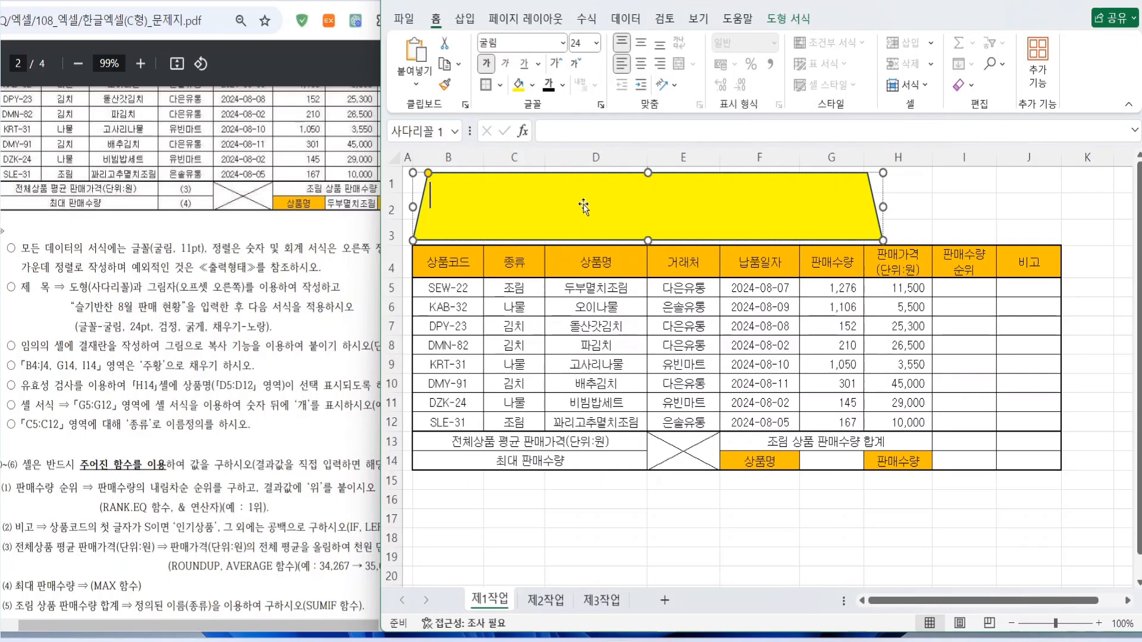
pyautogui.write('슬기반찬 8월')
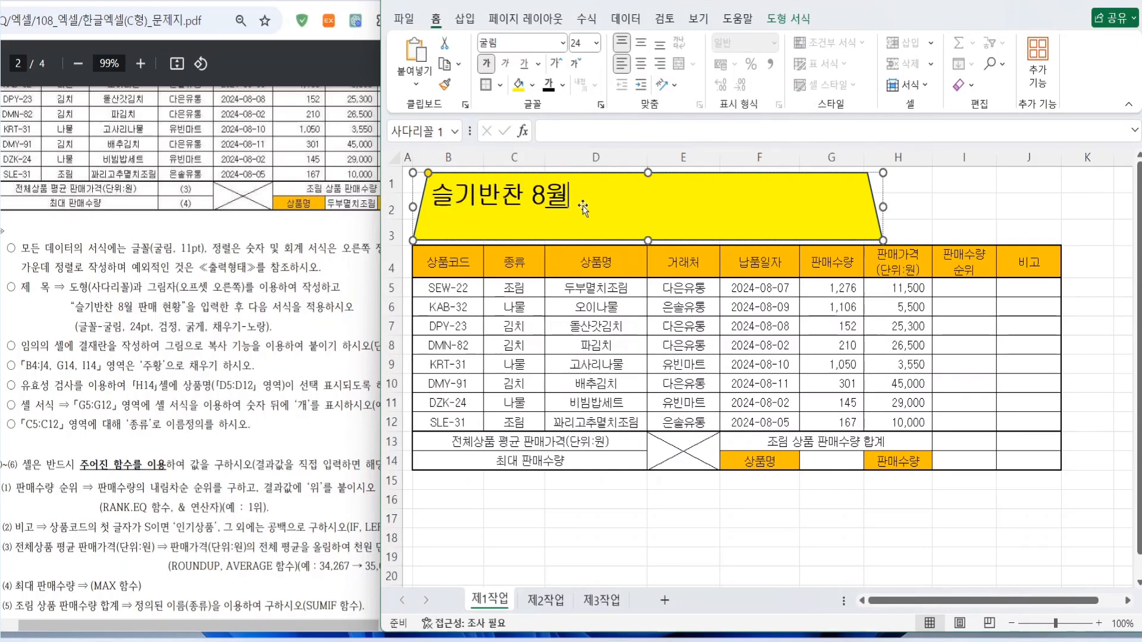
pyautogui.write(' 판매 현황')
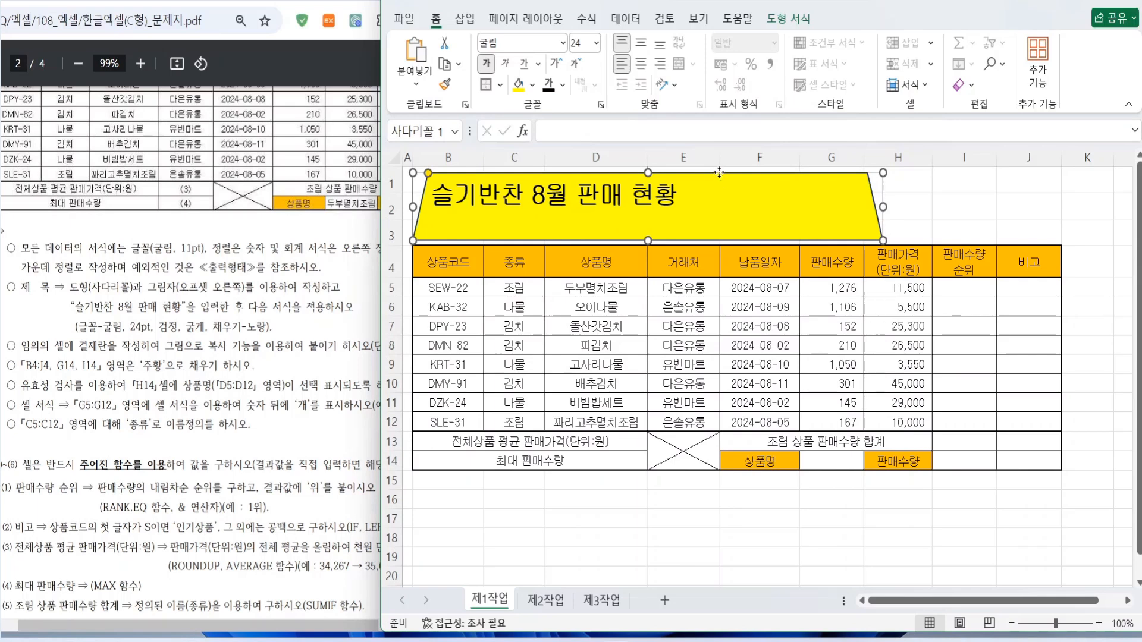
pyautogui.click(641, 63)
pyautogui.click(640, 42)
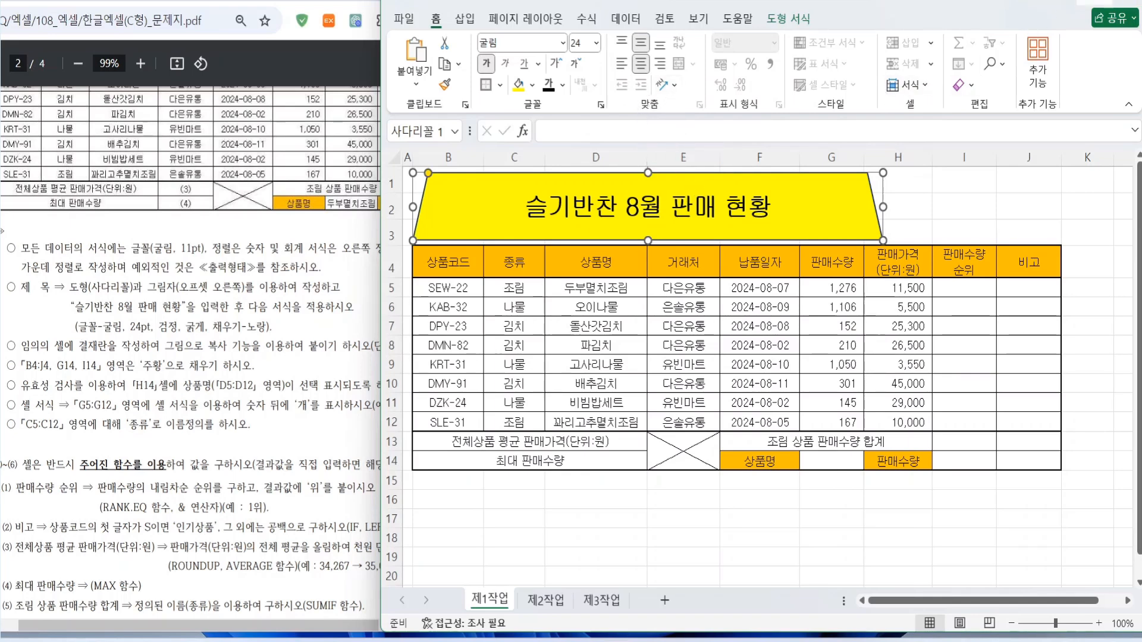
# Step: Apply the outer offset-right (오프셋 오른쪽) shadow effect to the trapezoid title
pyautogui.click(1094, 2)
pyautogui.click(410, 19)
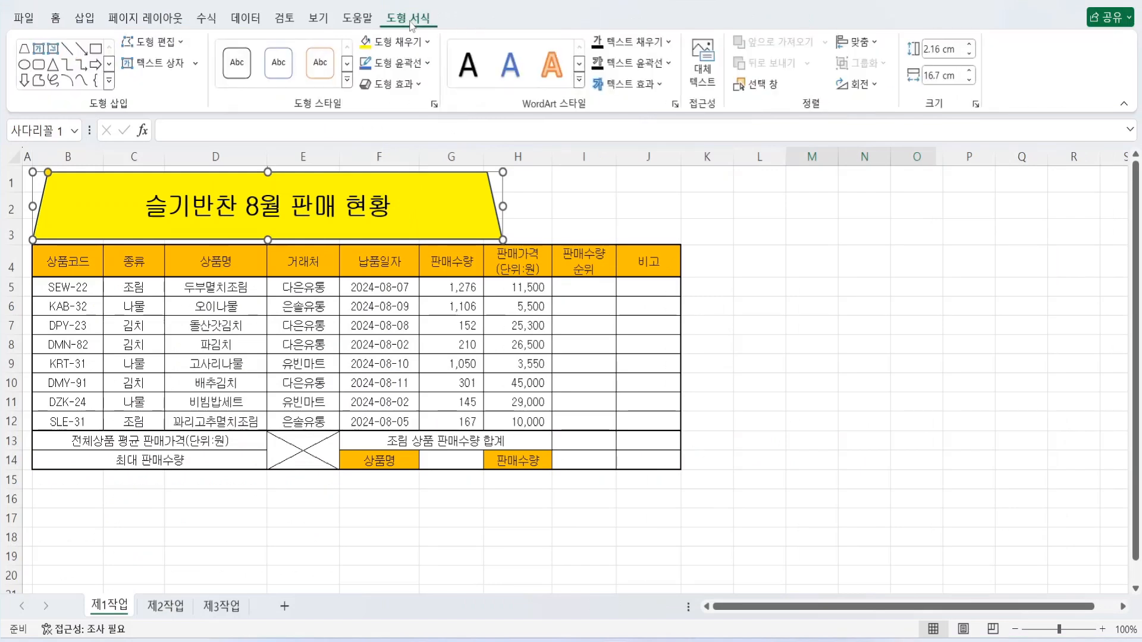
pyautogui.click(420, 88)
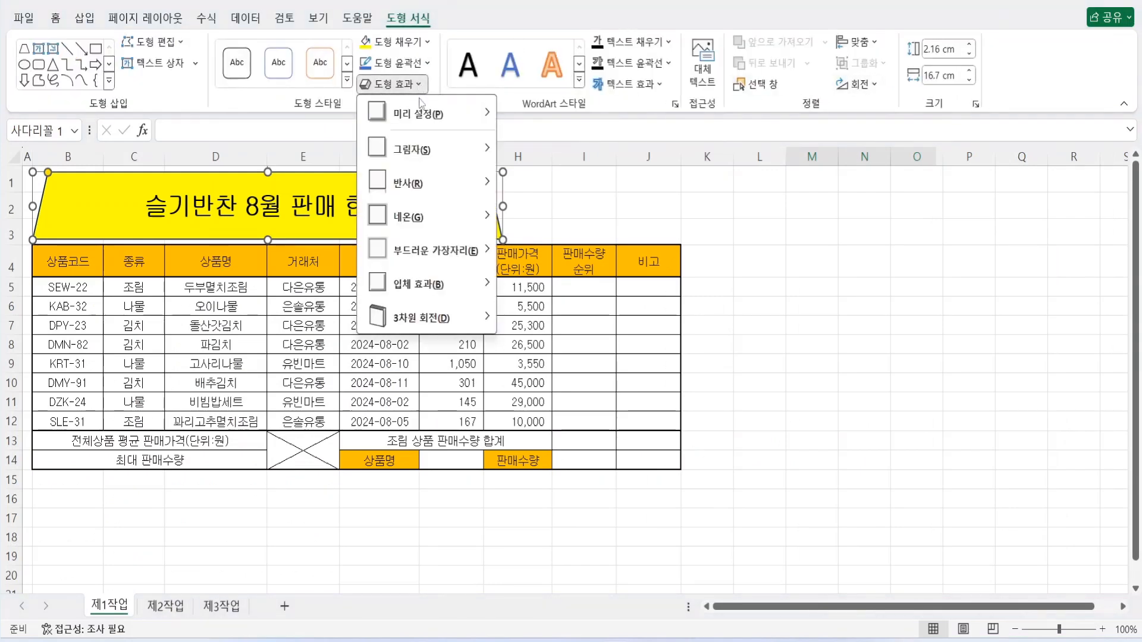
pyautogui.moveTo(420, 148)
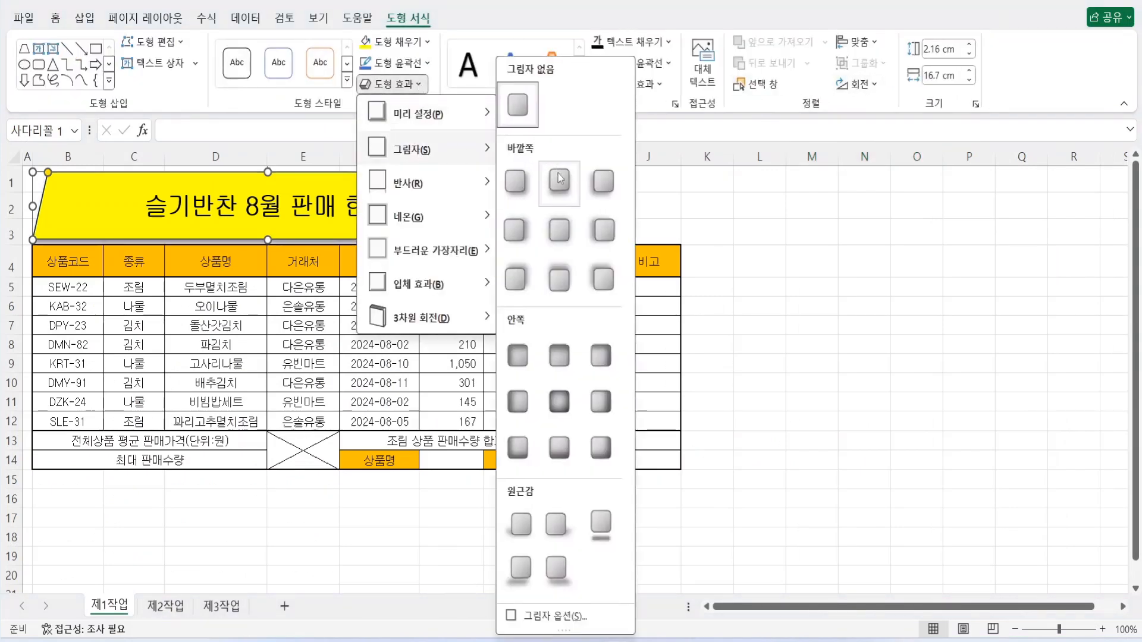
pyautogui.click(515, 229)
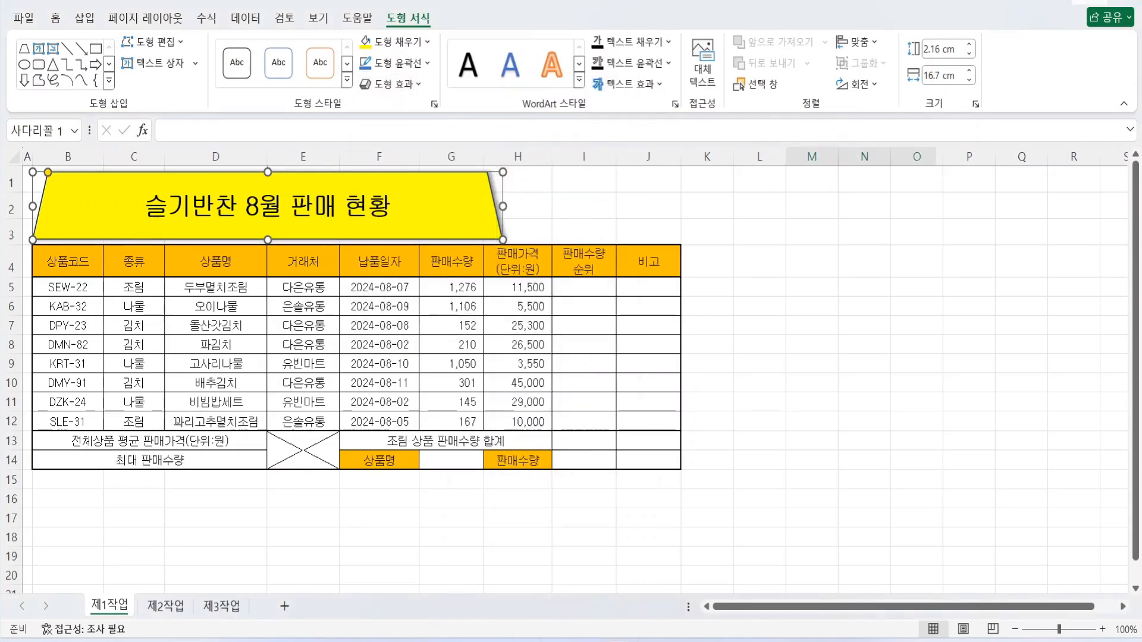
pyautogui.click(1080, 1)
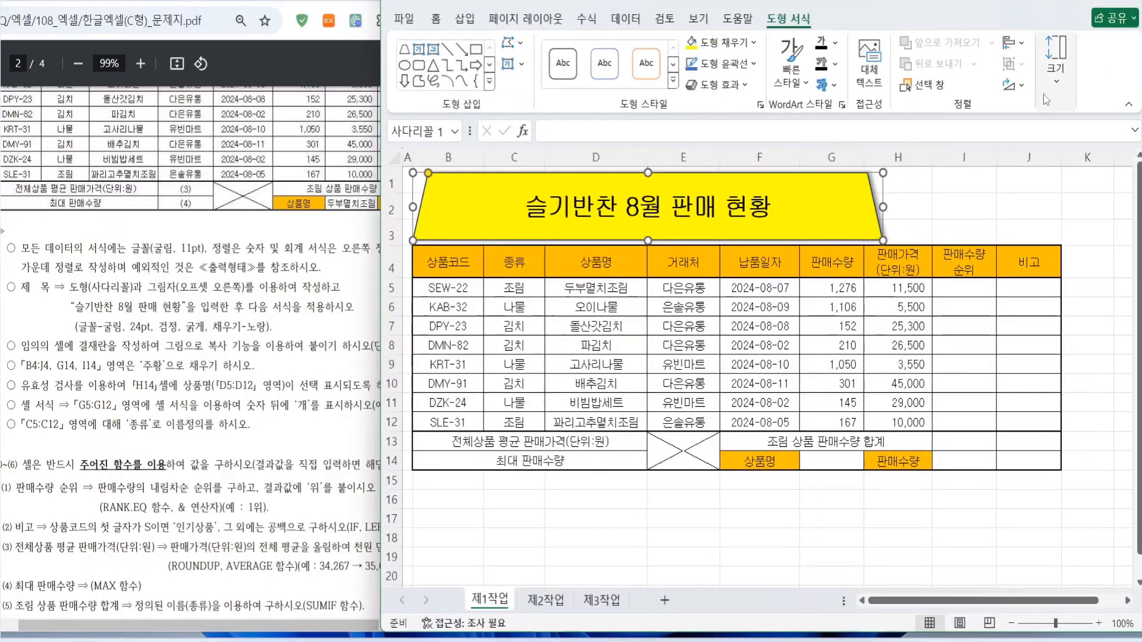
# Step: Check the PDF's approval box condition, then narrow column K and increase the height of row 17 for the box
pyautogui.click(96, 360)
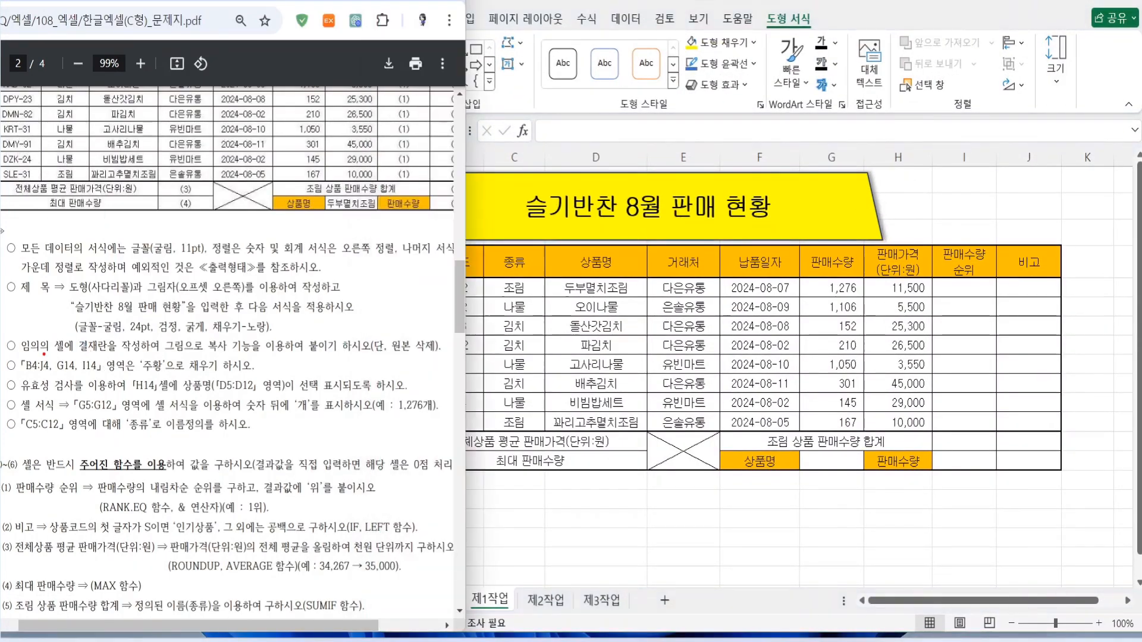
pyautogui.moveTo(36, 354); pyautogui.dragTo(442, 360)
pyautogui.press('Escape')
pyautogui.click(1073, 505)
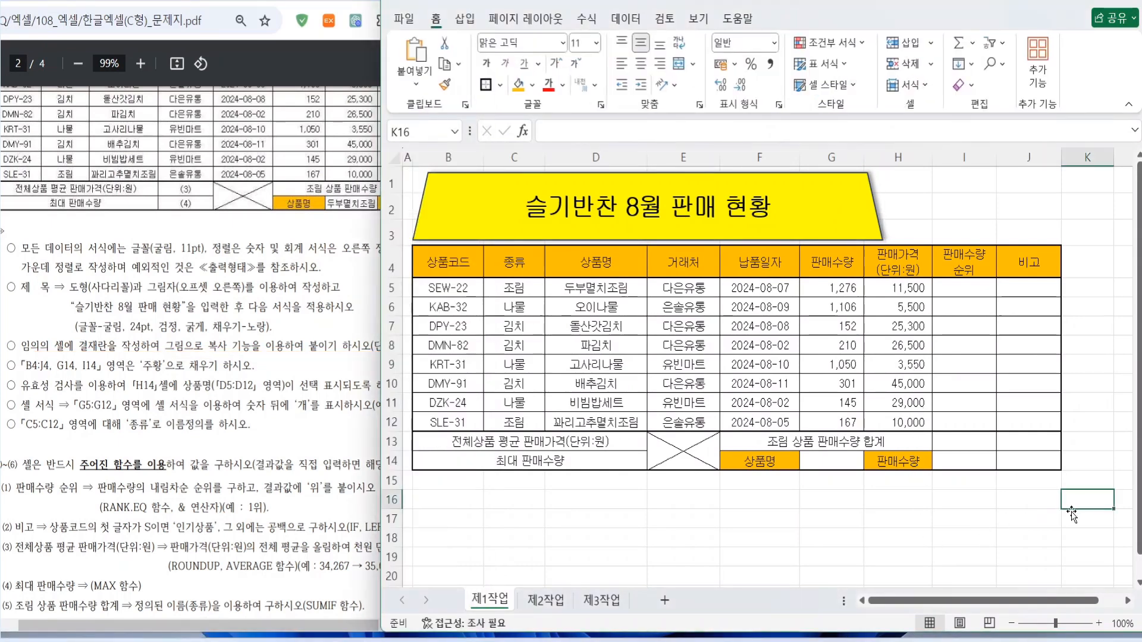
pyautogui.hscroll(3, 1072, 515)
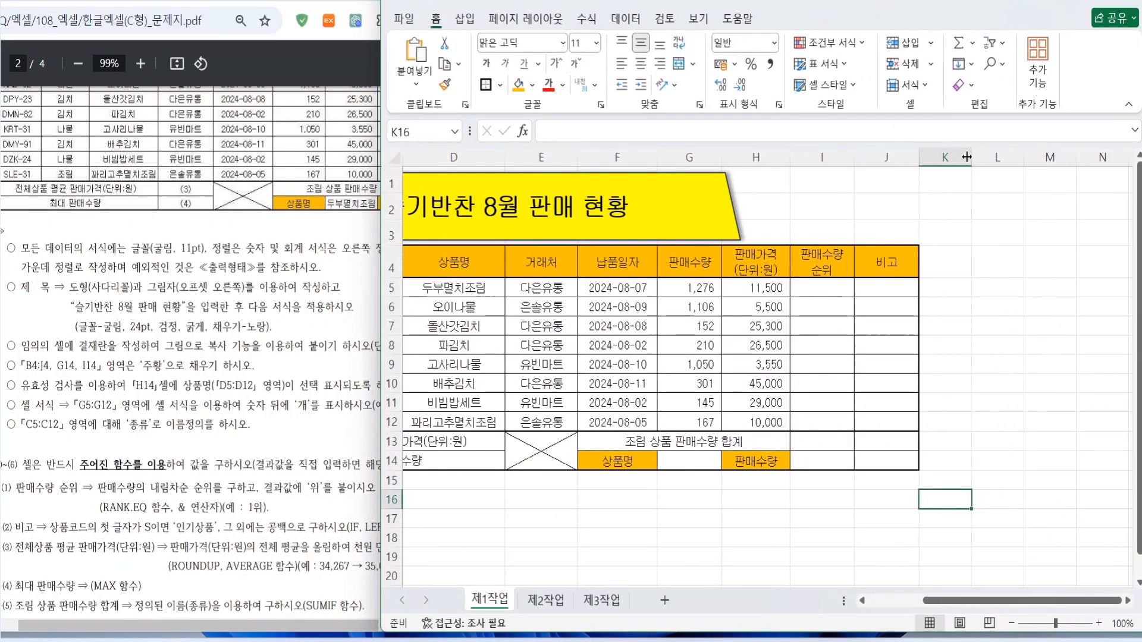
pyautogui.moveTo(966, 157); pyautogui.dragTo(946, 162)
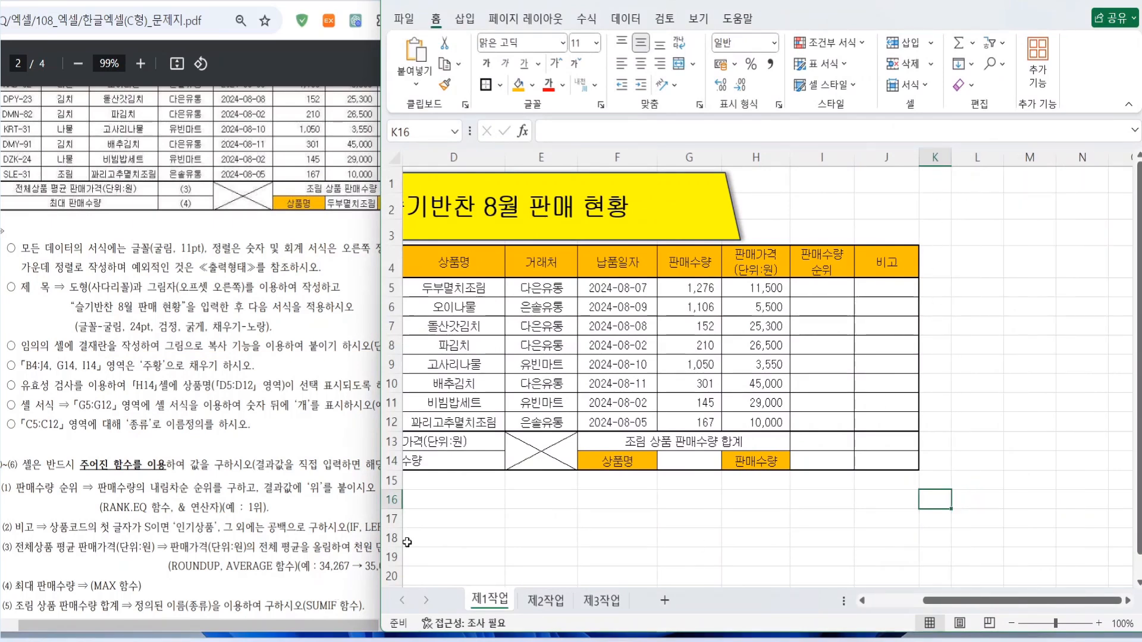
pyautogui.click(391, 518)
pyautogui.moveTo(391, 528); pyautogui.dragTo(390, 561)
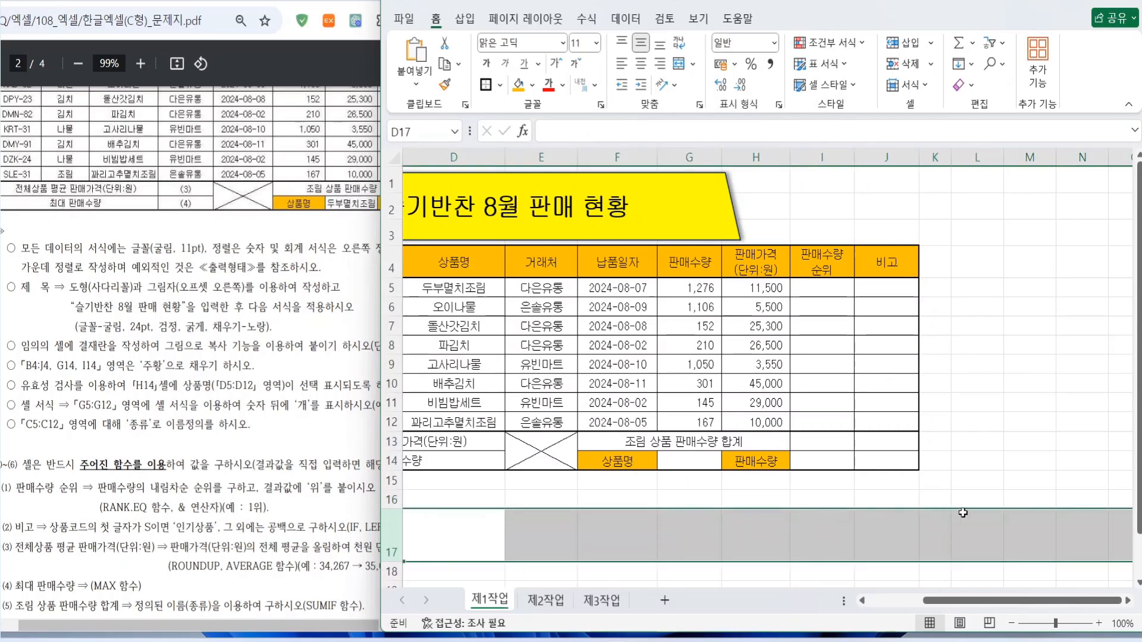
# Step: Merge cells K16:K17 and enter "결재" with each character on its own line
pyautogui.click(975, 500)
pyautogui.moveTo(932, 500); pyautogui.dragTo(933, 522)
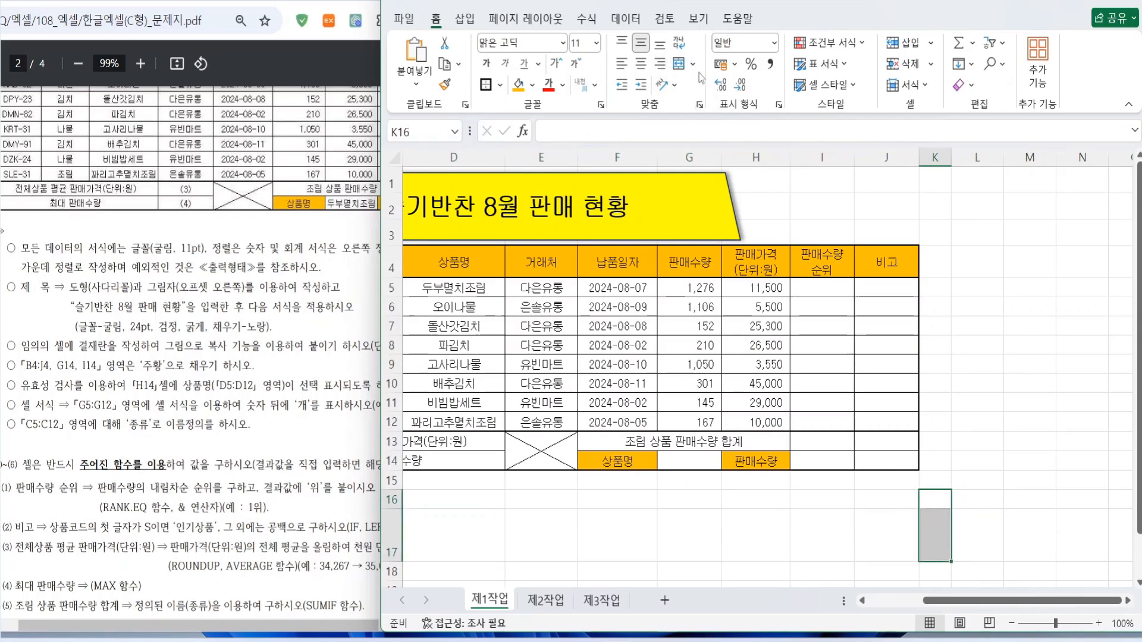
pyautogui.click(679, 64)
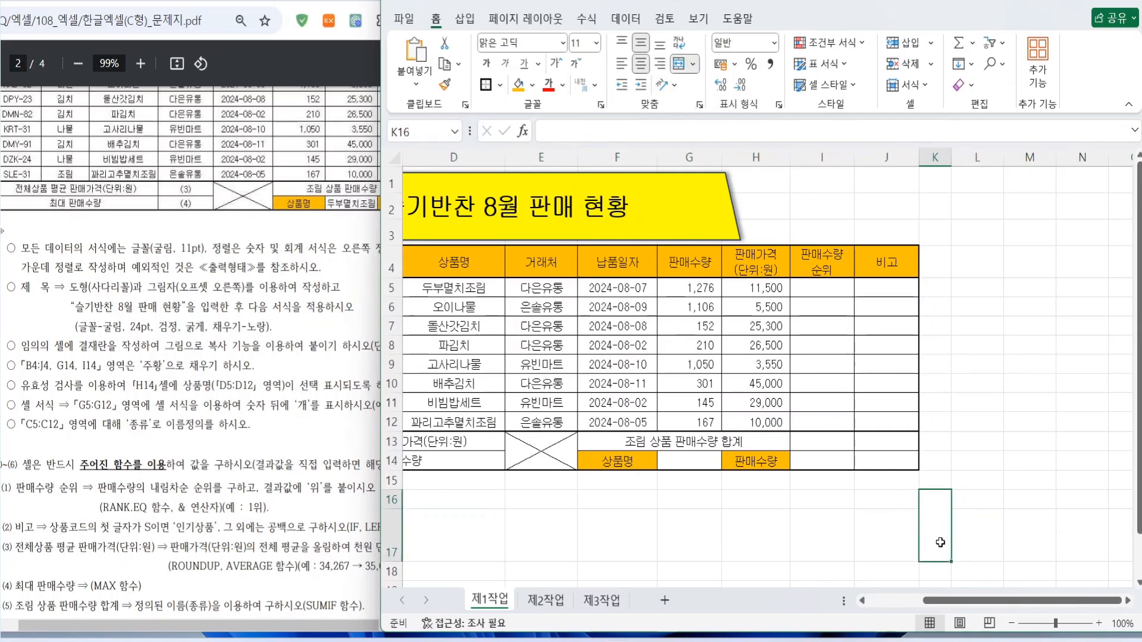
pyautogui.write('결 ')
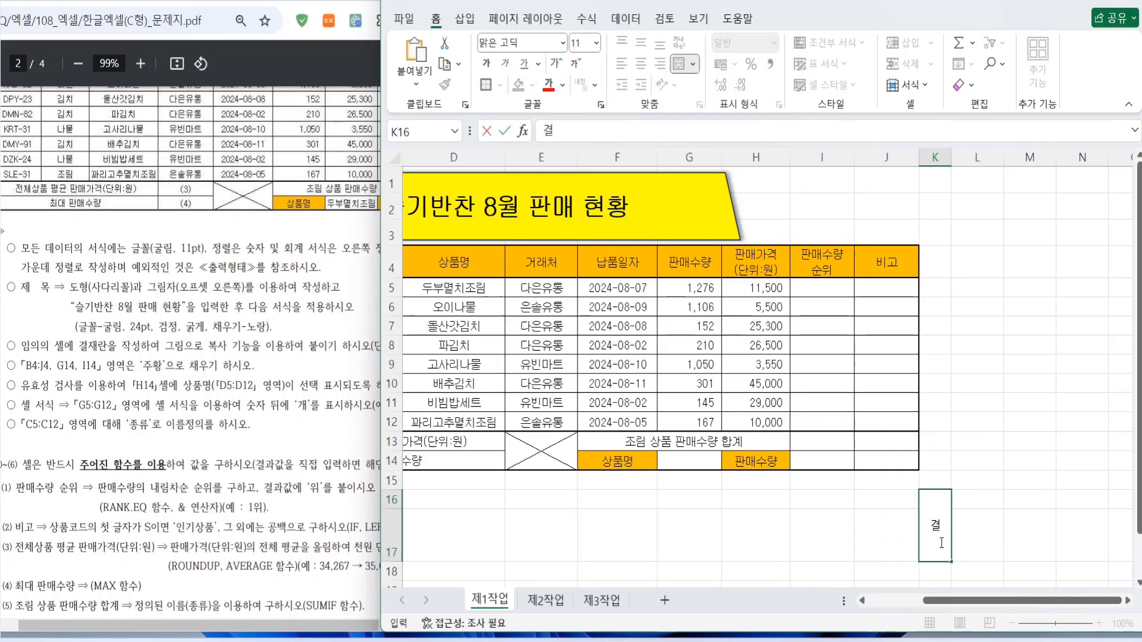
pyautogui.write('재')
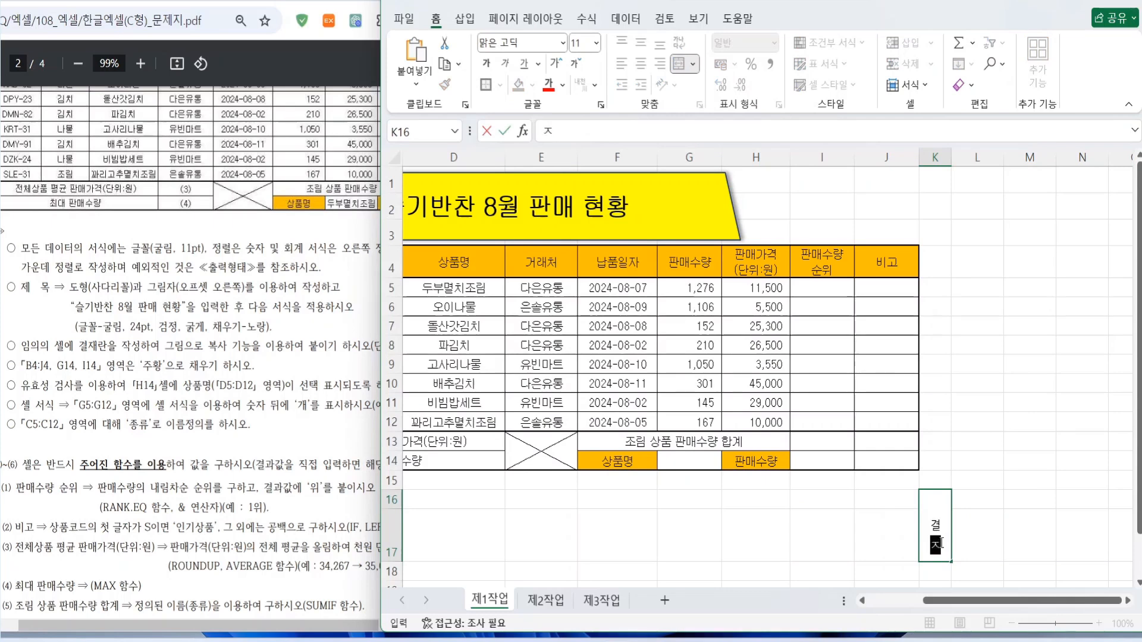
pyautogui.press('Return')
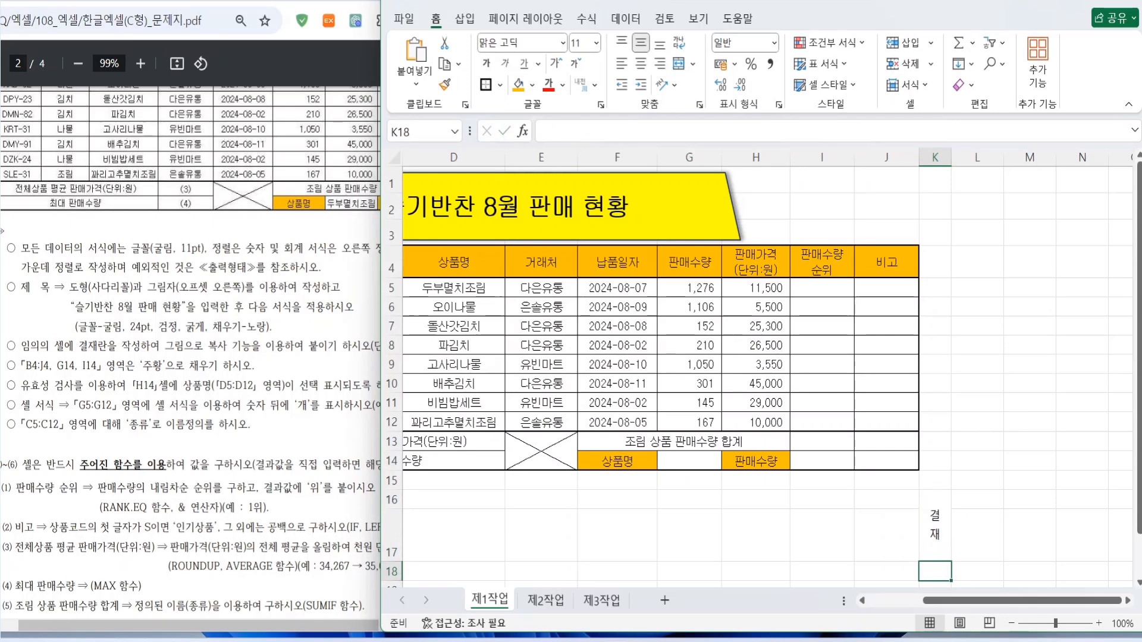
# Step: Enter the approval box headings 담당, 팀장 and 본부장 in cells L16 to N16
pyautogui.click(979, 495)
pyautogui.write('담당')
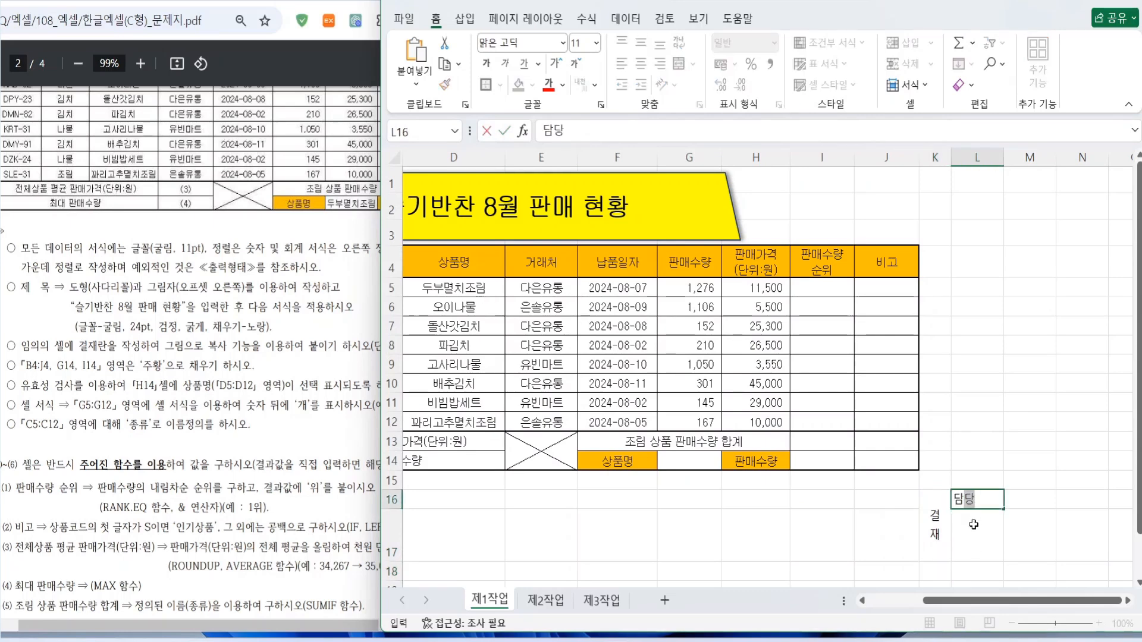
pyautogui.press('Tab')
pyautogui.write('ㅌ팀장')
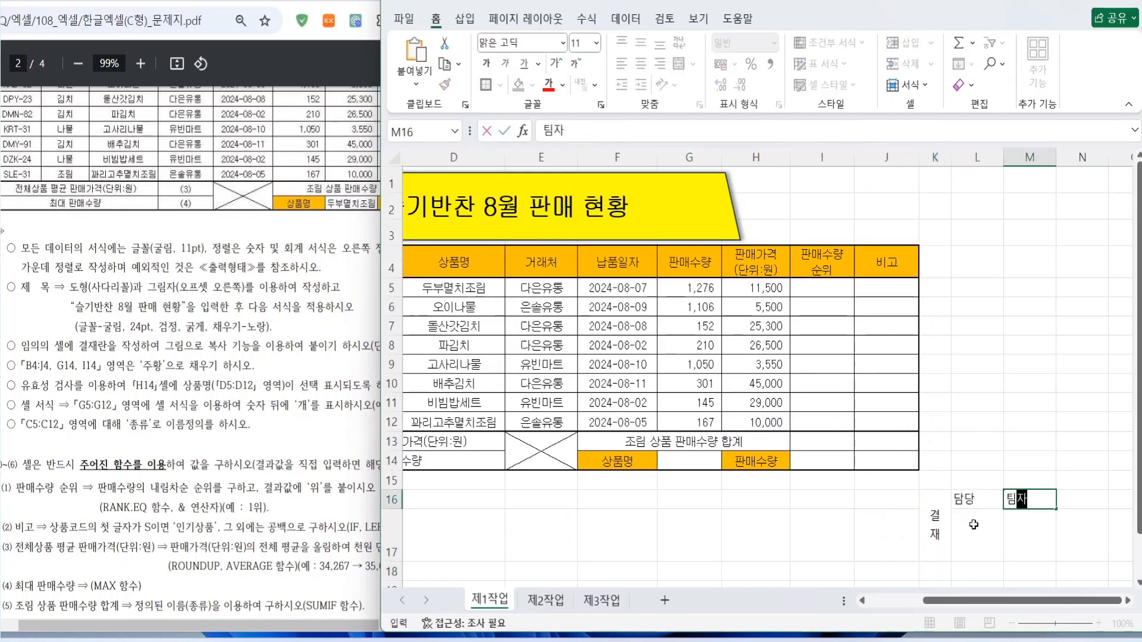
pyautogui.press('Tab')
pyautogui.write('본ㅂ부장')
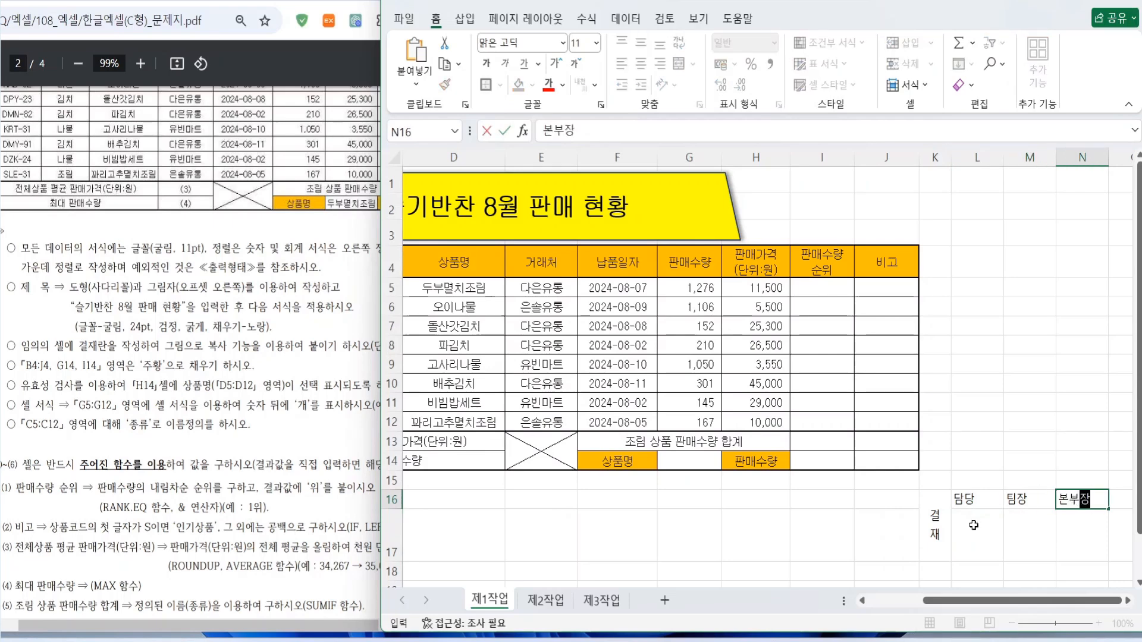
# Step: Centre the approval box K16:N17 with all borders (모든 테두리) and narrow column K slightly
pyautogui.click(937, 521)
pyautogui.moveTo(937, 521); pyautogui.dragTo(1095, 539)
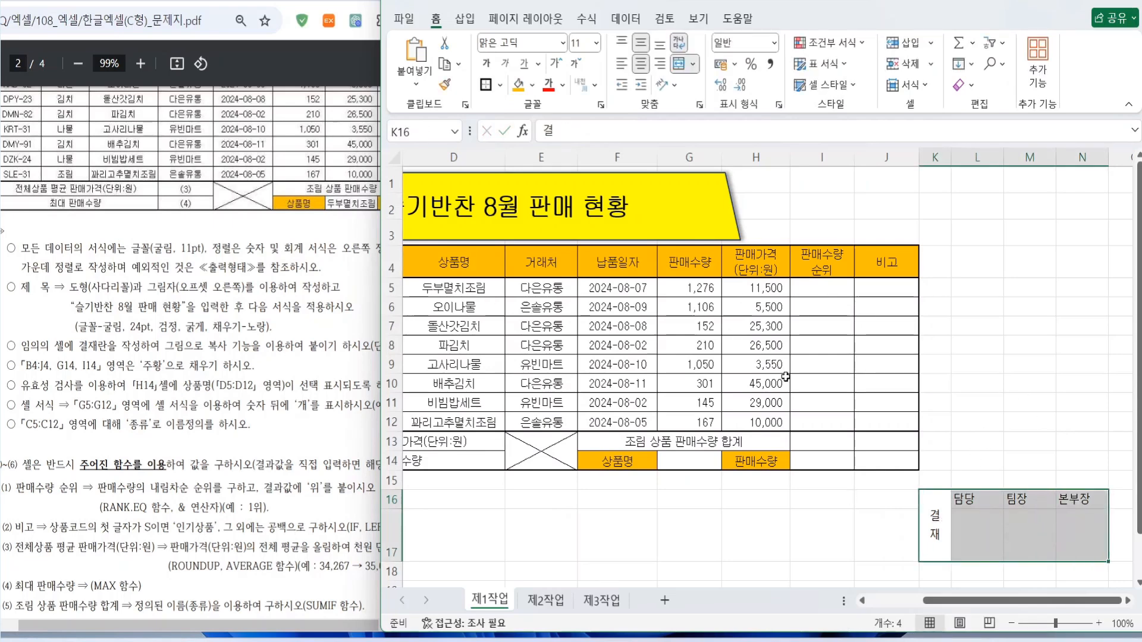
pyautogui.click(641, 64)
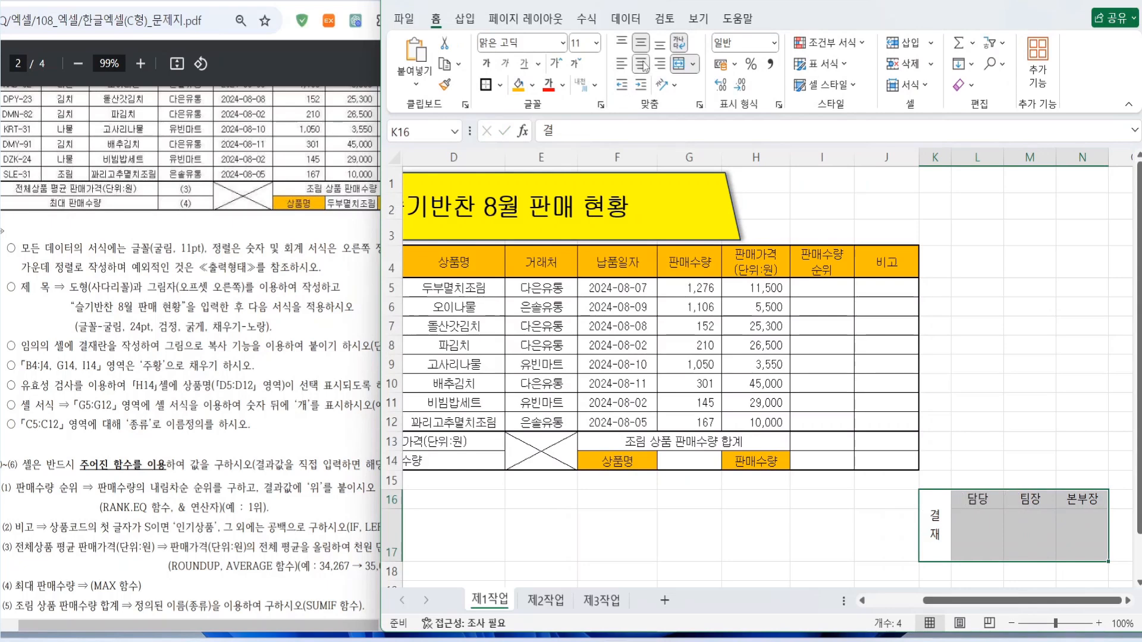
pyautogui.click(503, 87)
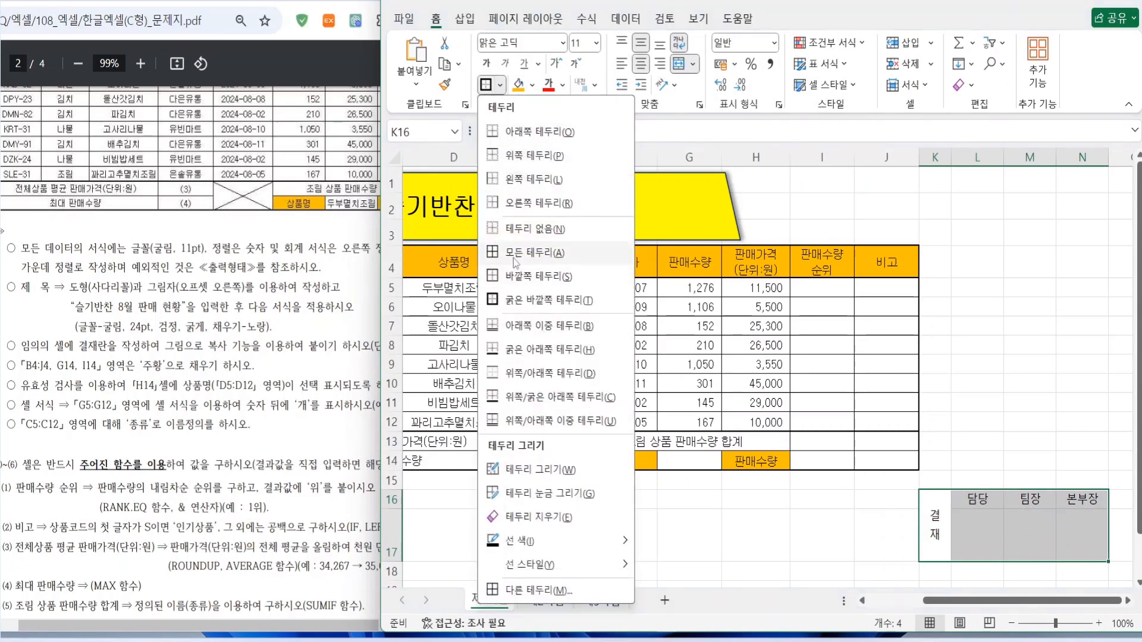
pyautogui.click(512, 255)
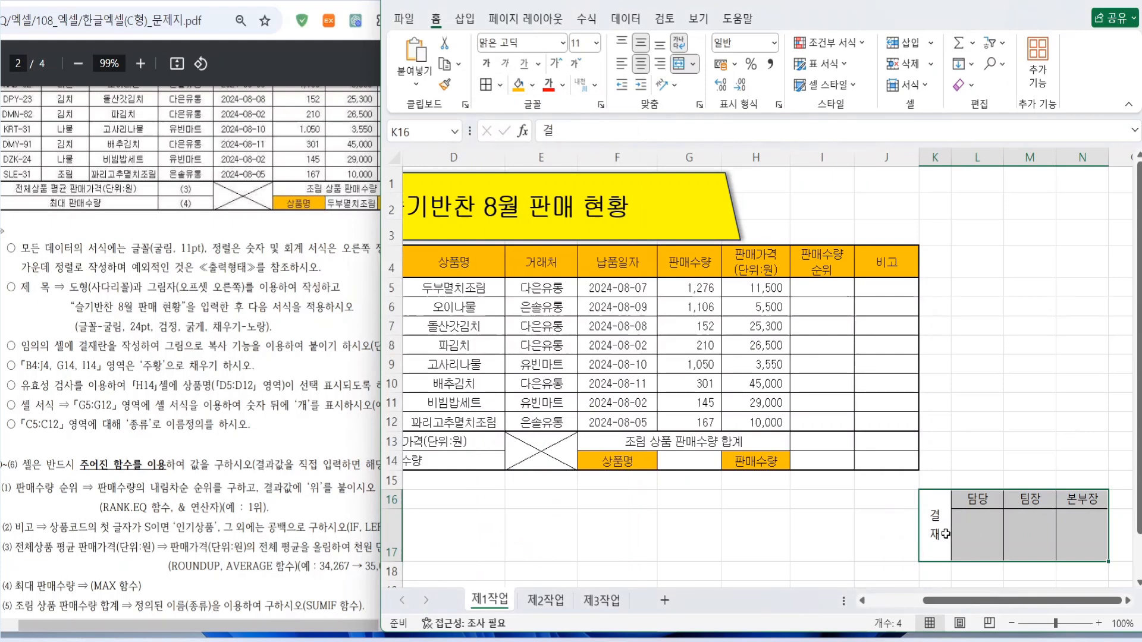
pyautogui.click(969, 540)
pyautogui.moveTo(953, 164); pyautogui.dragTo(951, 164)
# Step: Paste a copy of the approval box K16:N17 as a picture at H1 and move it clear of the trapezoid
pyautogui.moveTo(930, 533); pyautogui.dragTo(1076, 530)
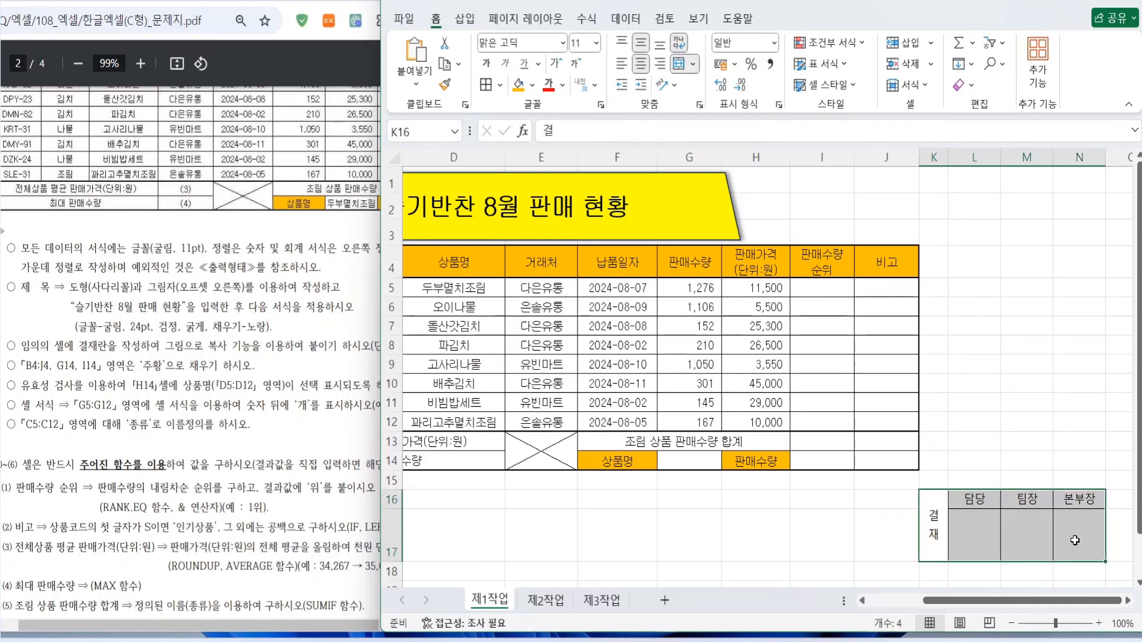
pyautogui.hotkey('ctrl', 'c')
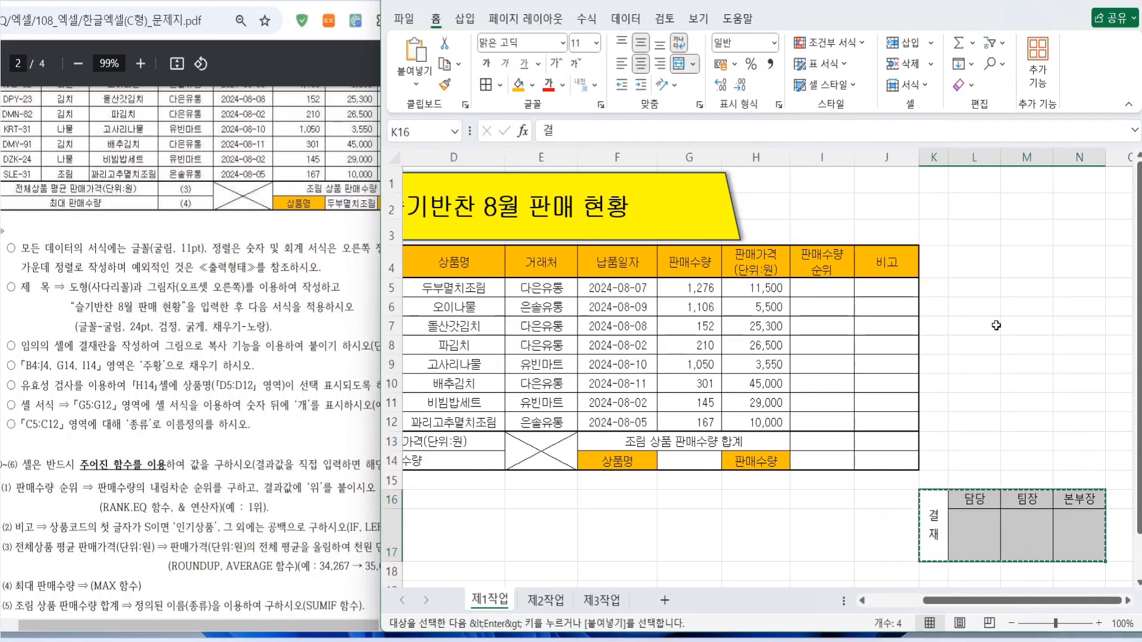
pyautogui.click(767, 183)
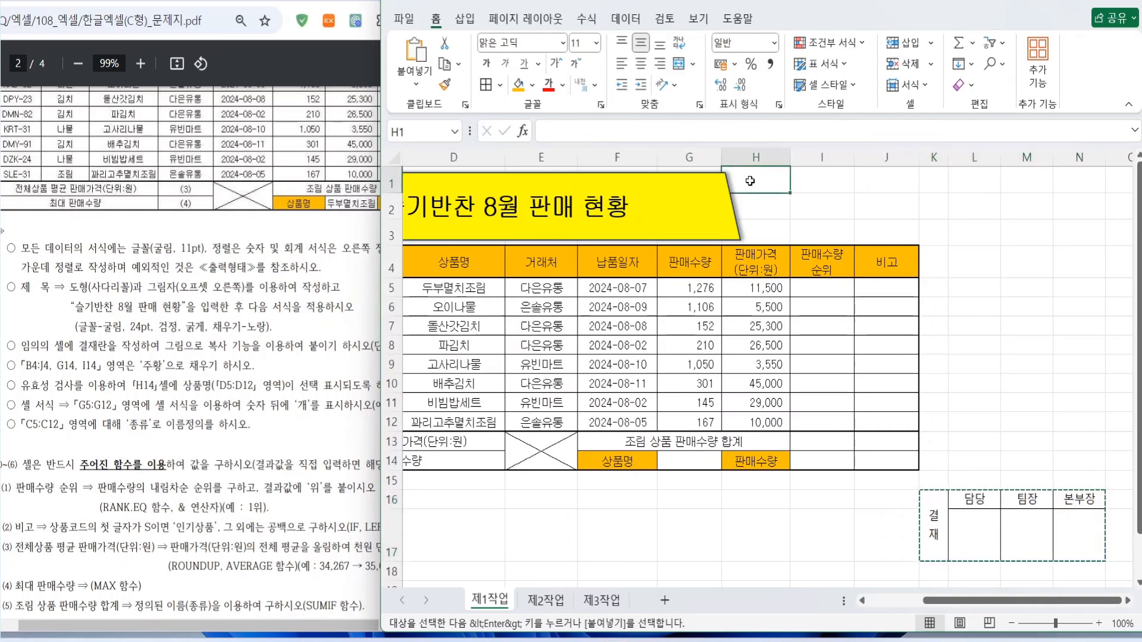
pyautogui.rightClick(756, 184)
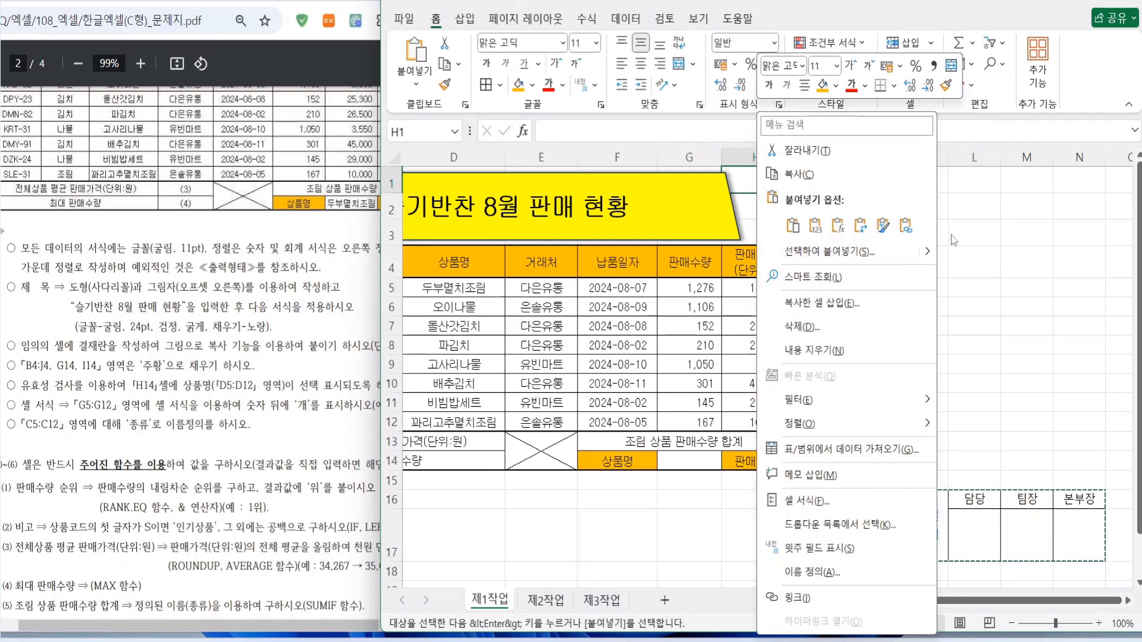
pyautogui.moveTo(929, 252)
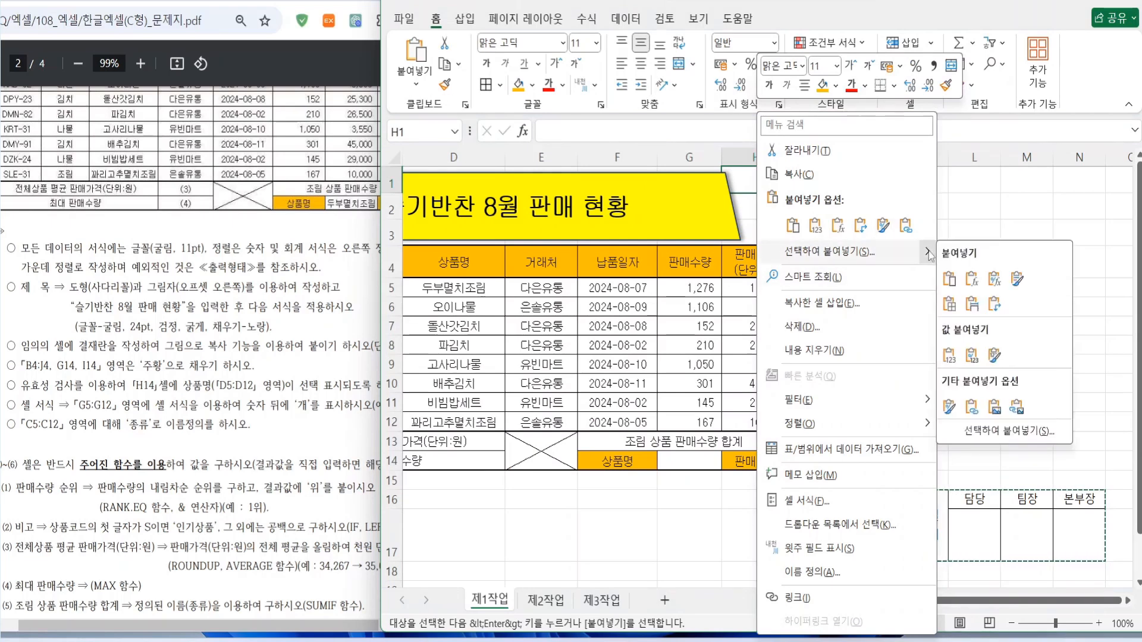
pyautogui.click(995, 416)
pyautogui.click(418, 89)
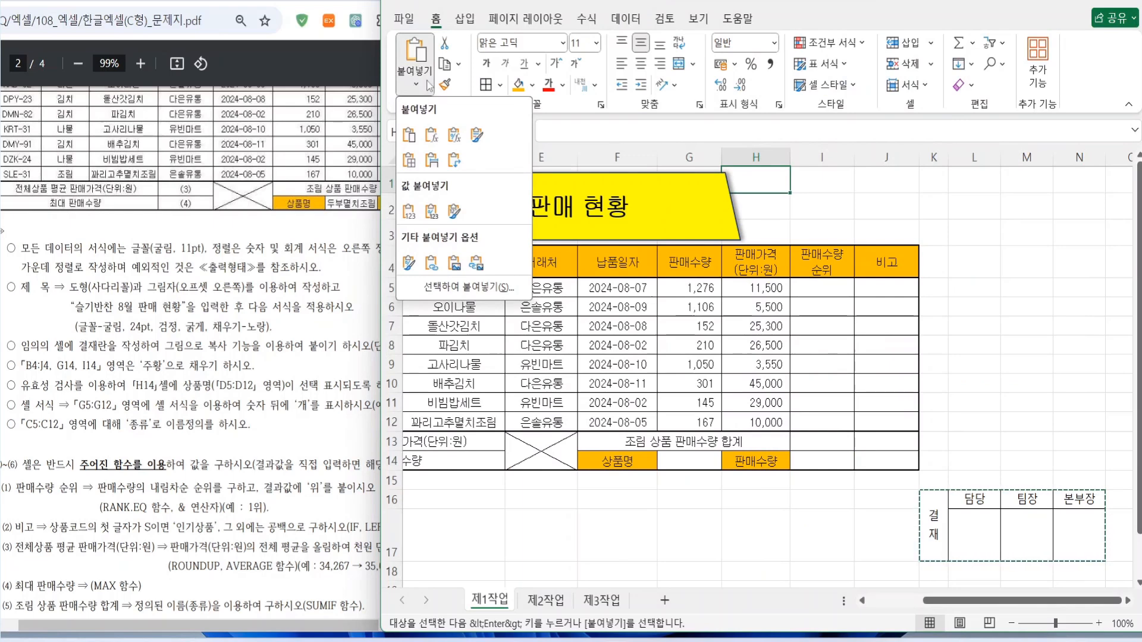
pyautogui.click(455, 263)
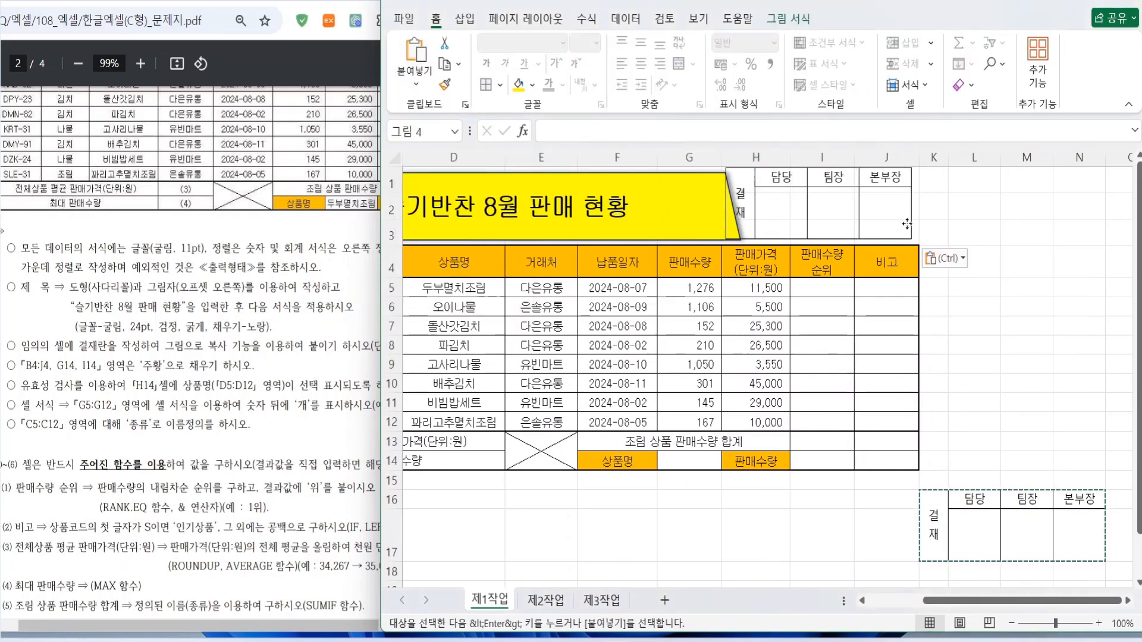
pyautogui.moveTo(906, 226); pyautogui.dragTo(931, 227)
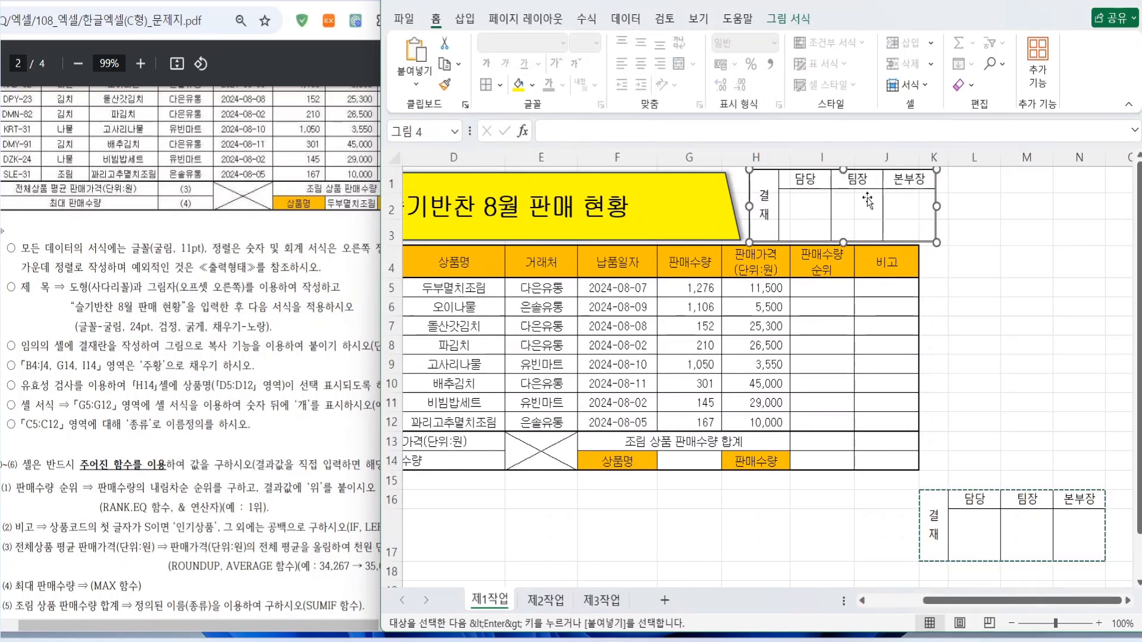
# Step: Widen columns H and I, then align the approval box picture with column J's outer edge and widen it slightly
pyautogui.moveTo(790, 156); pyautogui.dragTo(883, 156)
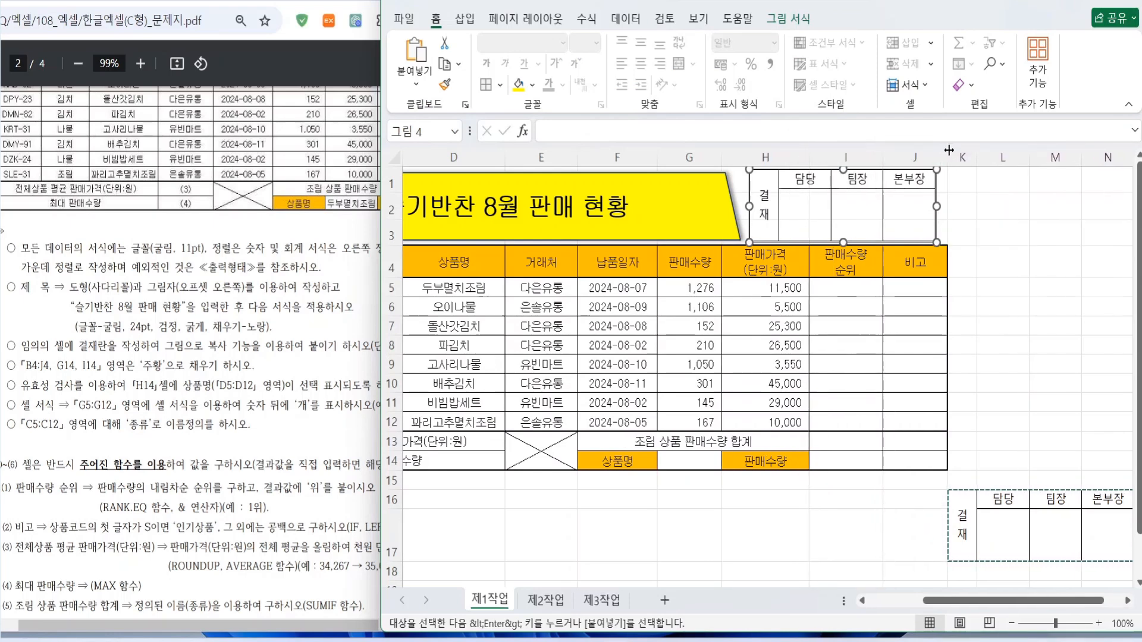
pyautogui.moveTo(938, 223); pyautogui.dragTo(952, 224)
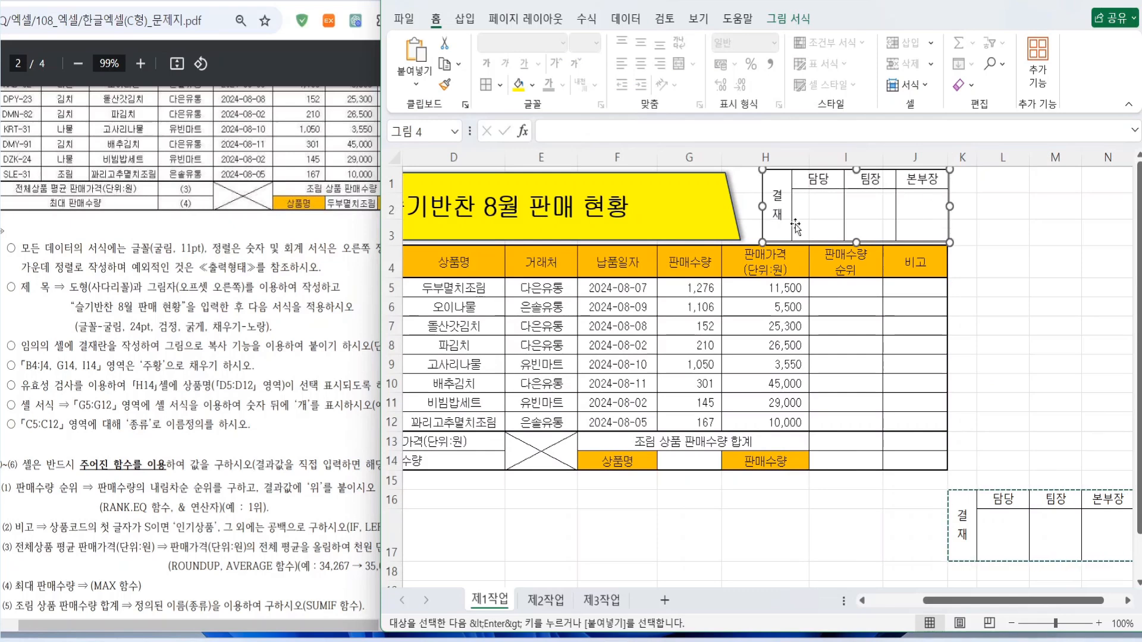
pyautogui.moveTo(762, 206); pyautogui.dragTo(755, 206)
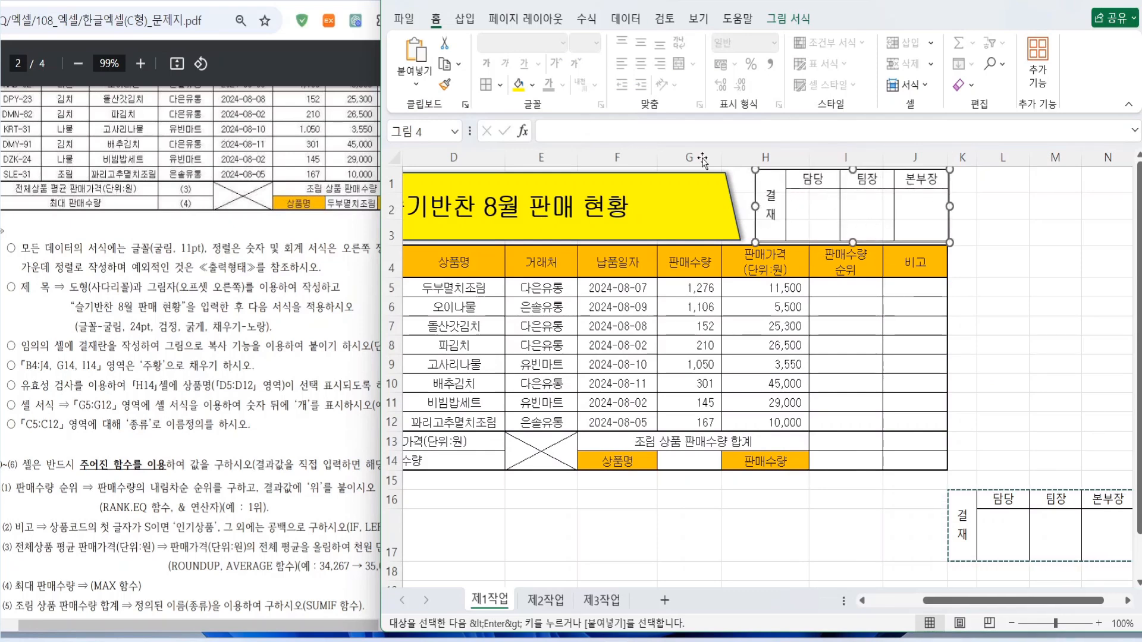
# Step: Fill the approval box picture with white
pyautogui.click(532, 86)
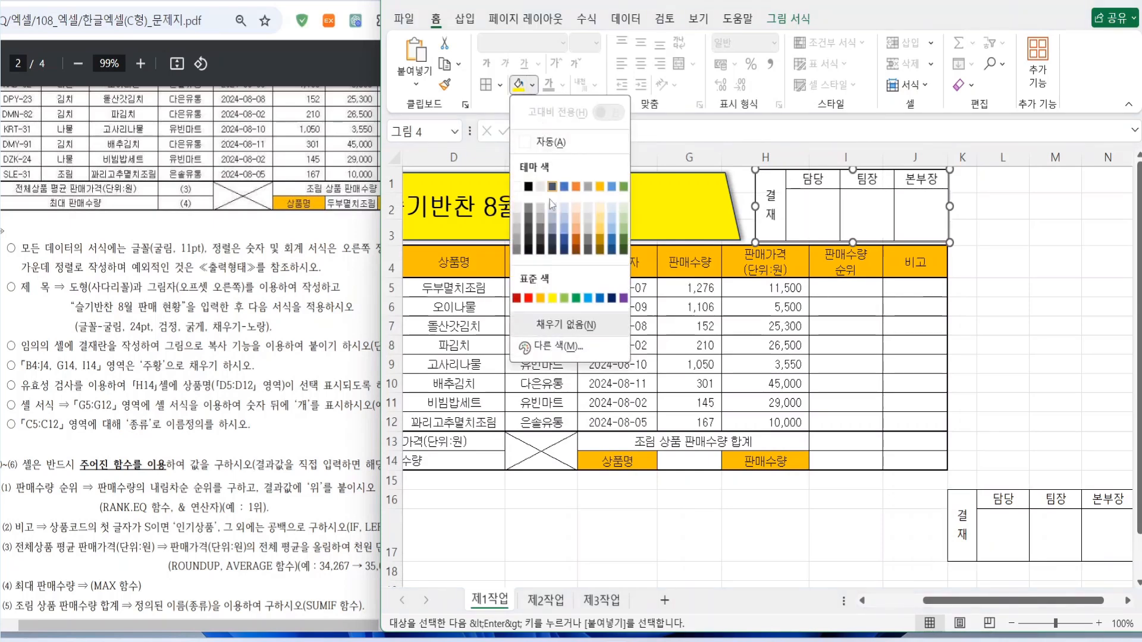
pyautogui.click(515, 188)
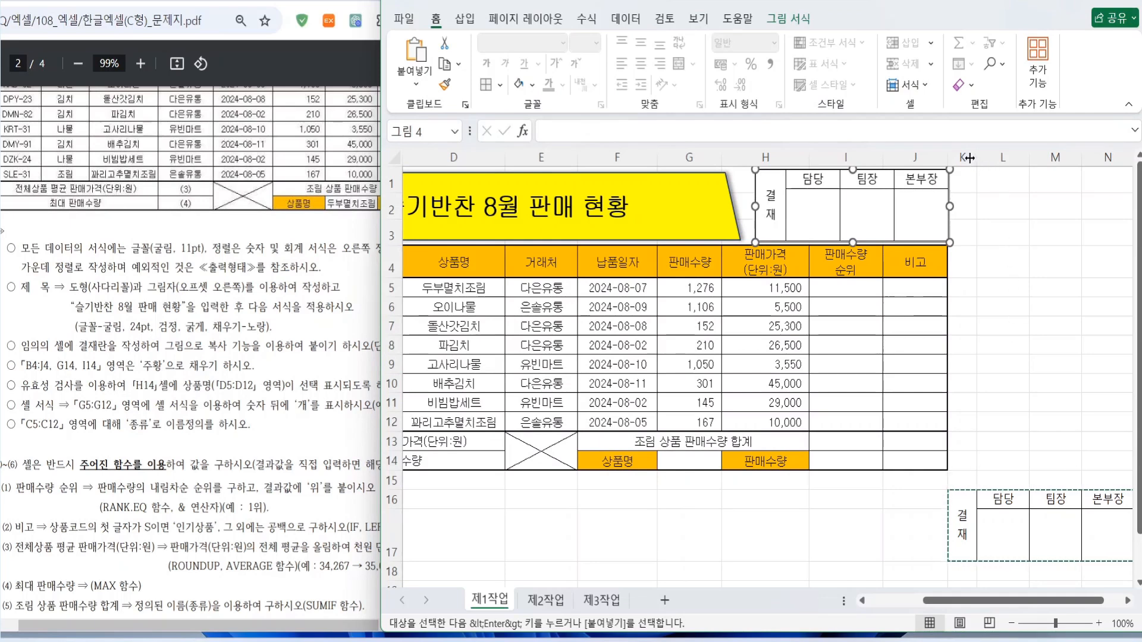
# Step: Delete columns K to N, which hold the original approval box
pyautogui.moveTo(964, 158); pyautogui.dragTo(1104, 161)
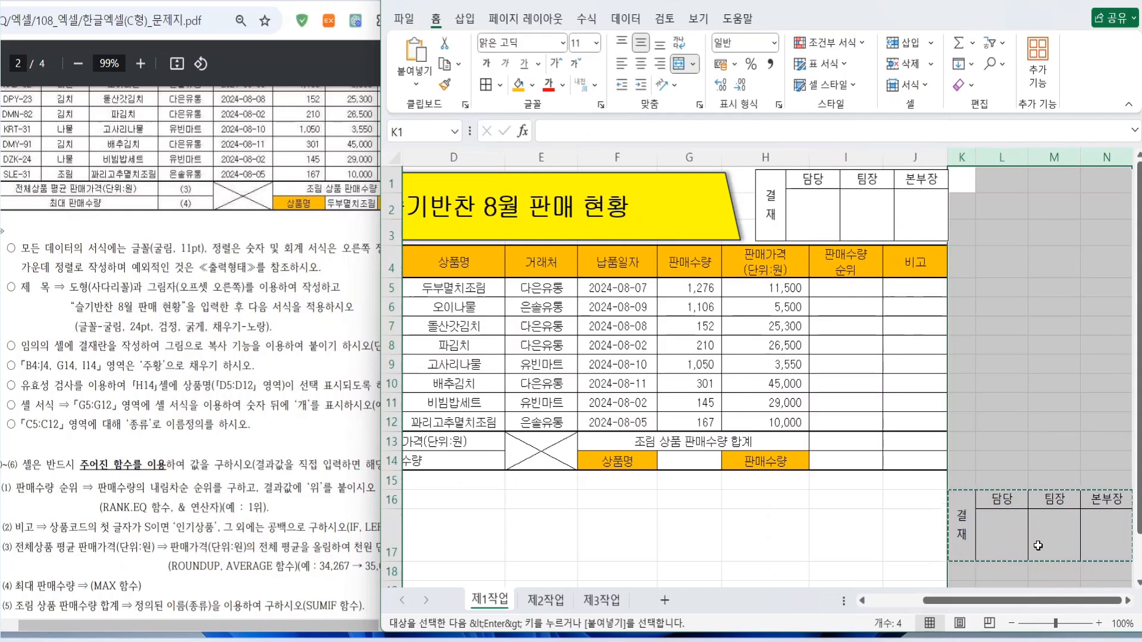
pyautogui.rightClick(1008, 158)
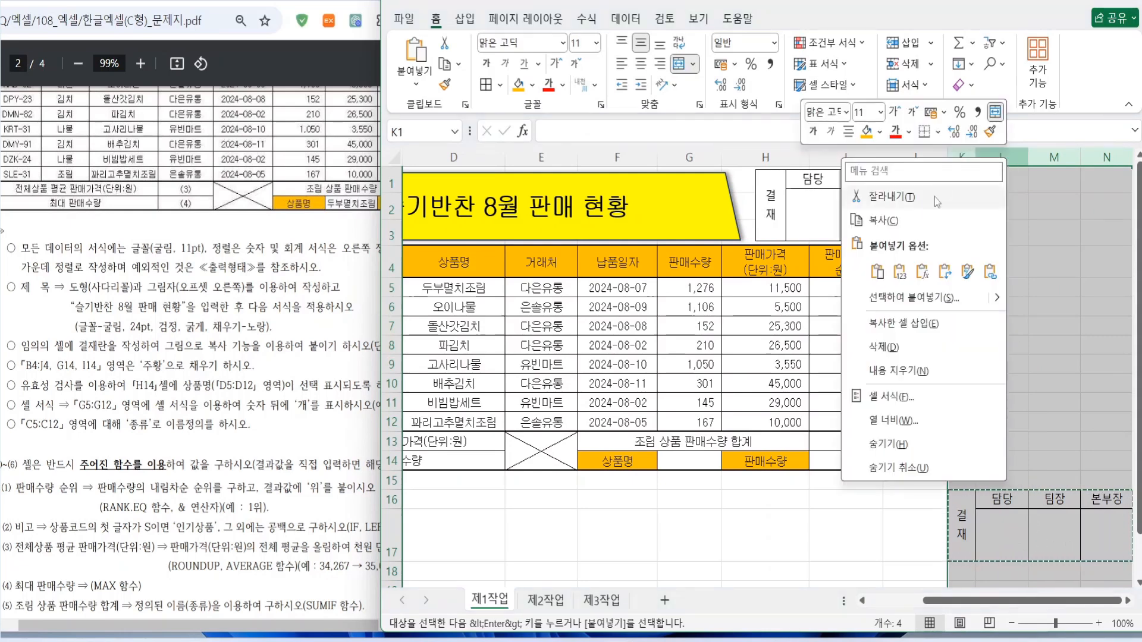
pyautogui.click(924, 346)
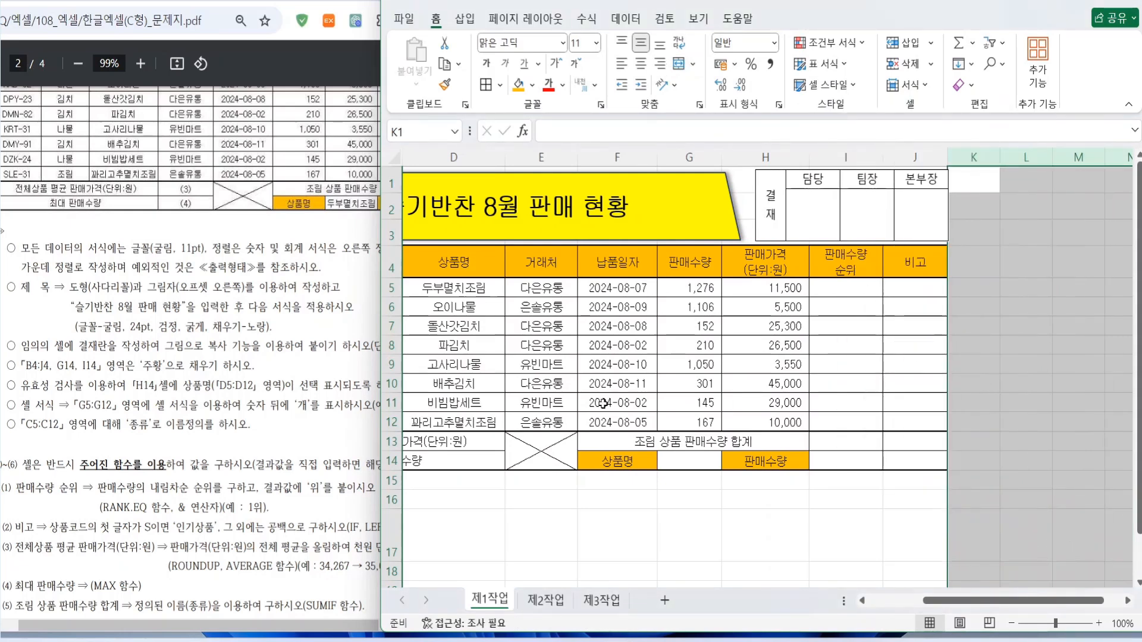
pyautogui.click(504, 523)
pyautogui.press('Left')
pyautogui.press('Left')
pyautogui.press('Left')
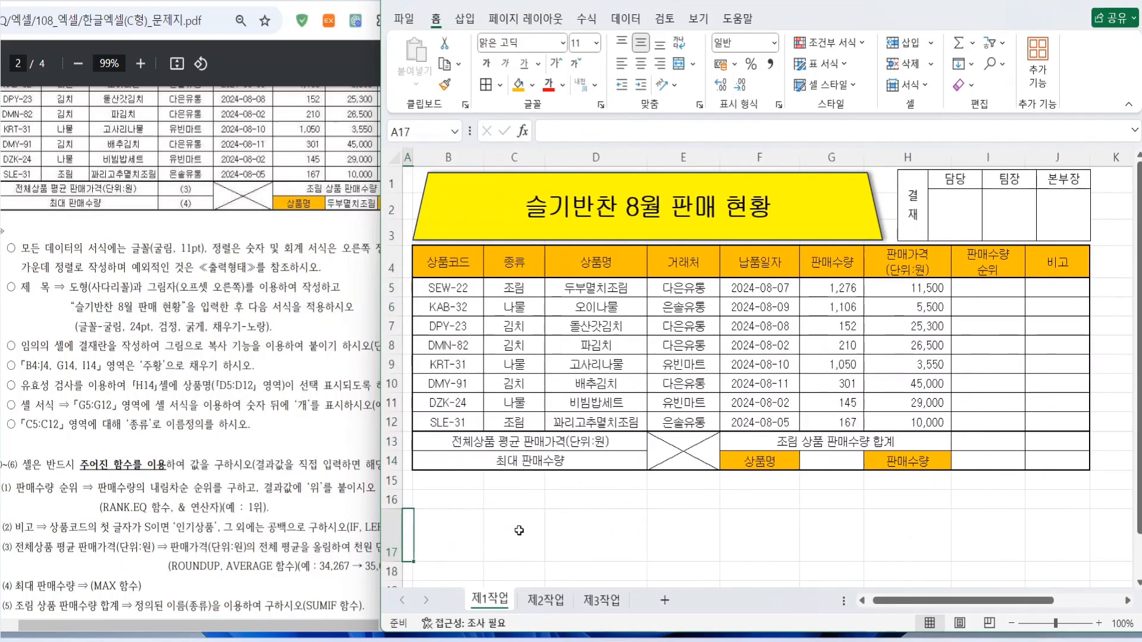
# Step: Start a data validation rule for cell G14 that allows only a list (목록), following the exam sheet's instruction
pyautogui.click(320, 402)
pyautogui.moveTo(18, 394); pyautogui.dragTo(411, 393)
pyautogui.press('Escape')
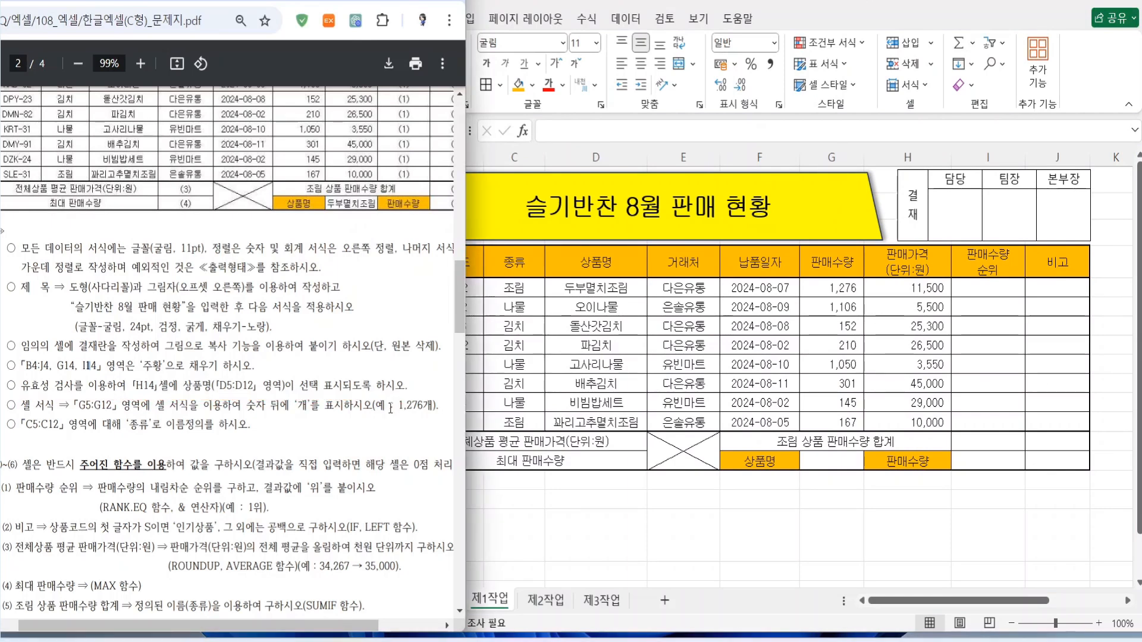
pyautogui.click(834, 462)
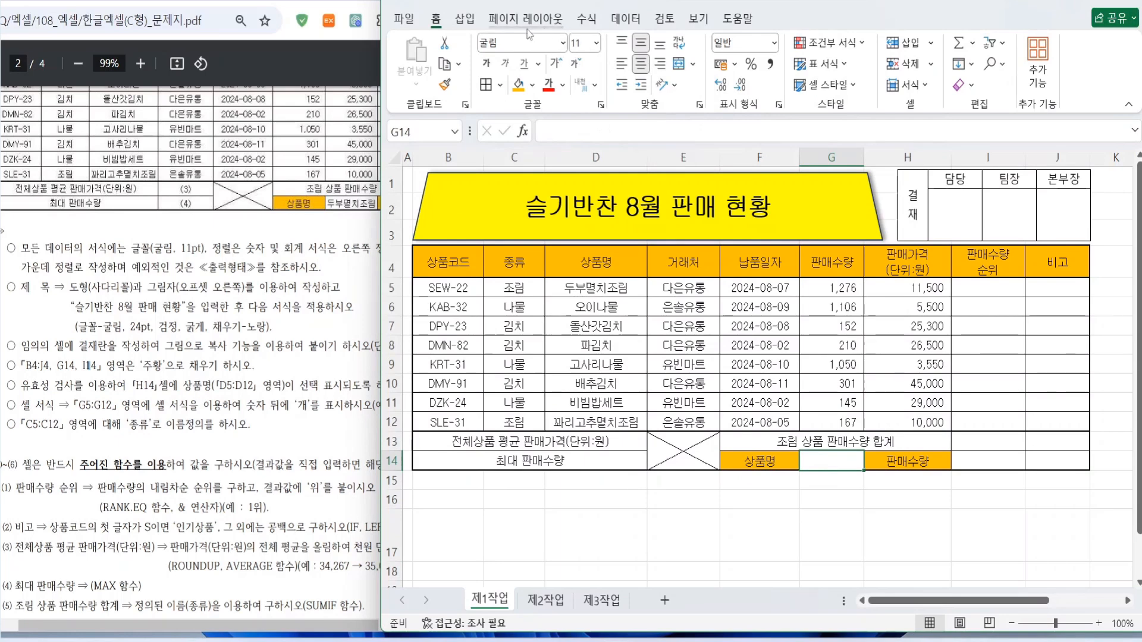
pyautogui.click(613, 22)
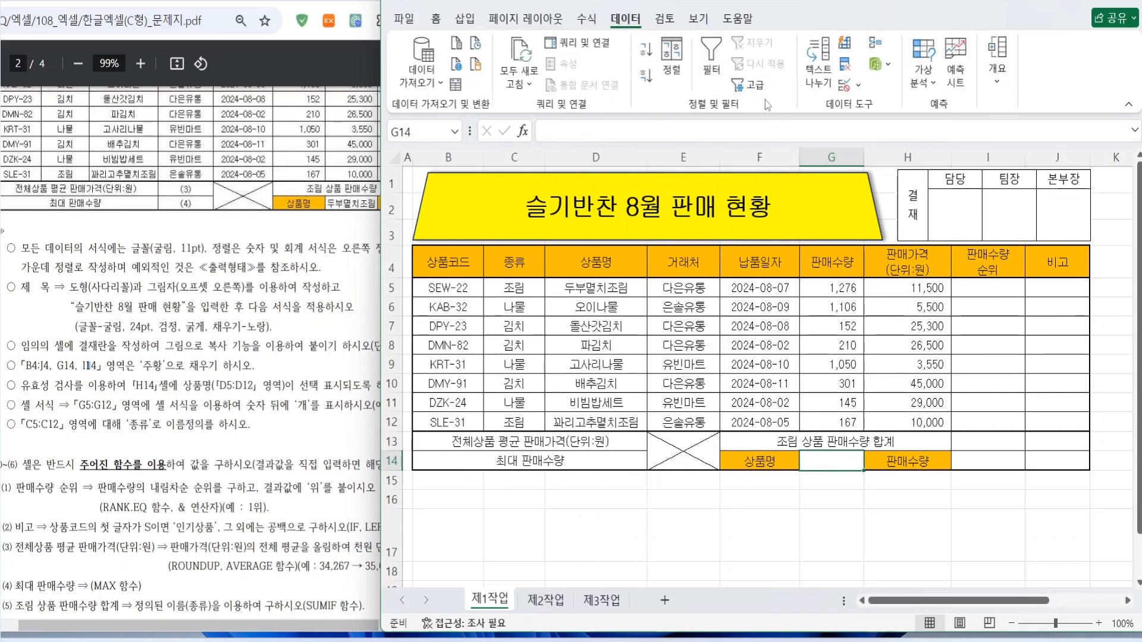
pyautogui.click(858, 85)
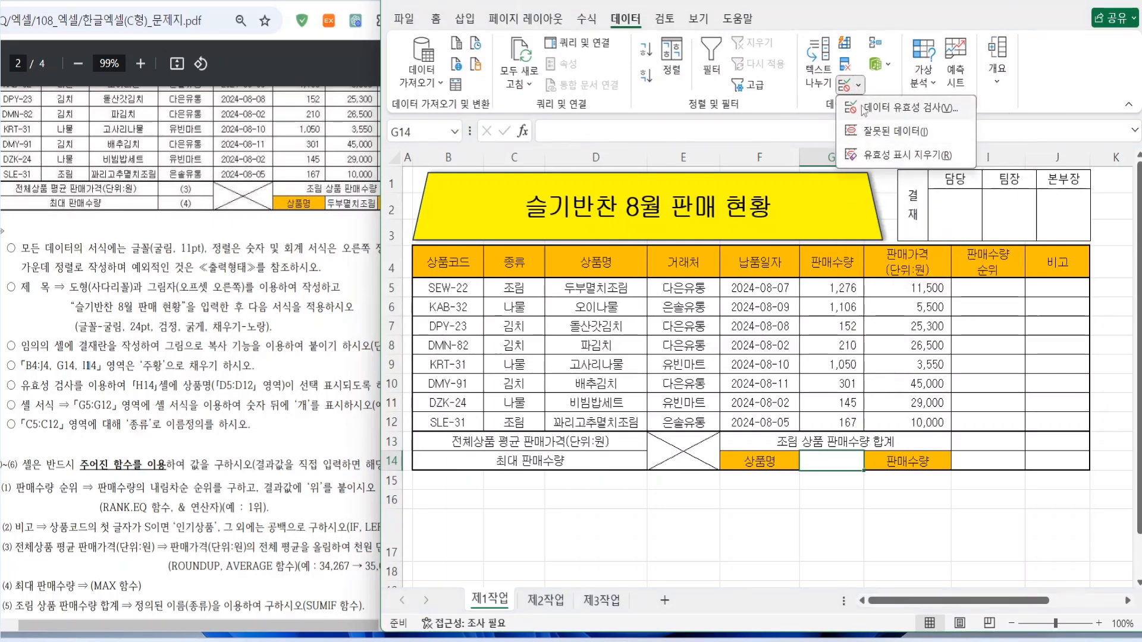
pyautogui.click(865, 110)
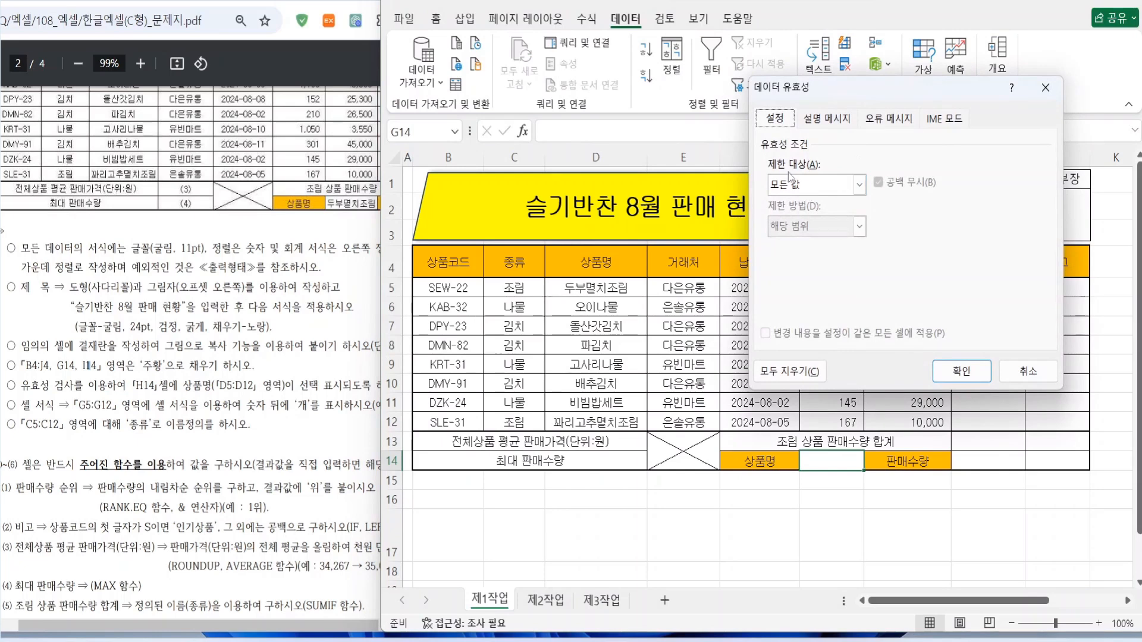
pyautogui.click(820, 188)
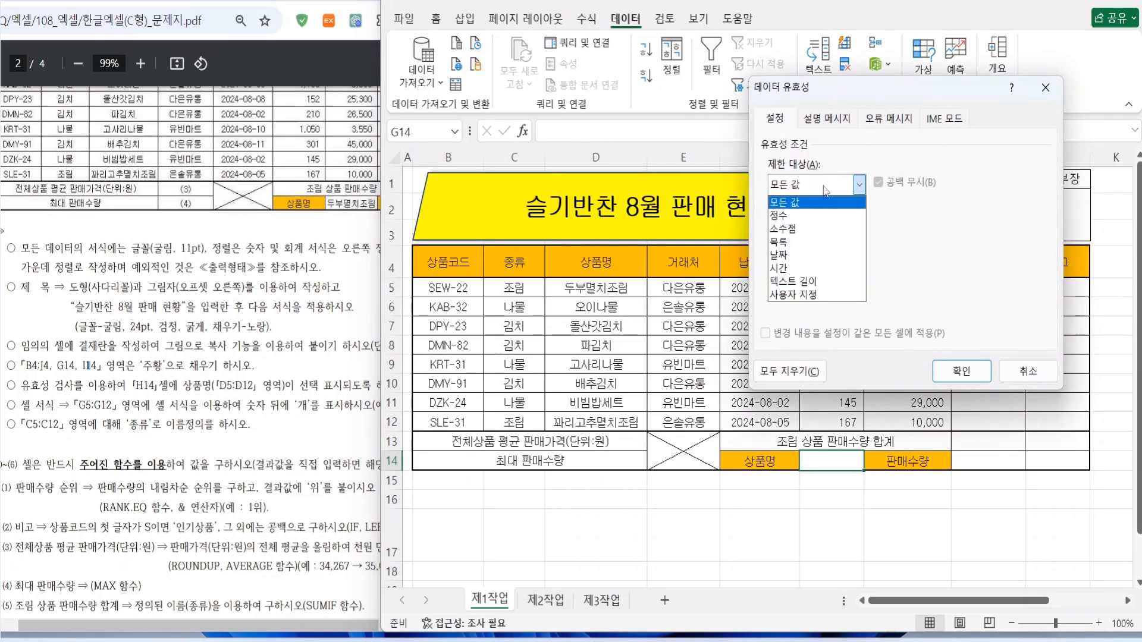
pyautogui.click(788, 242)
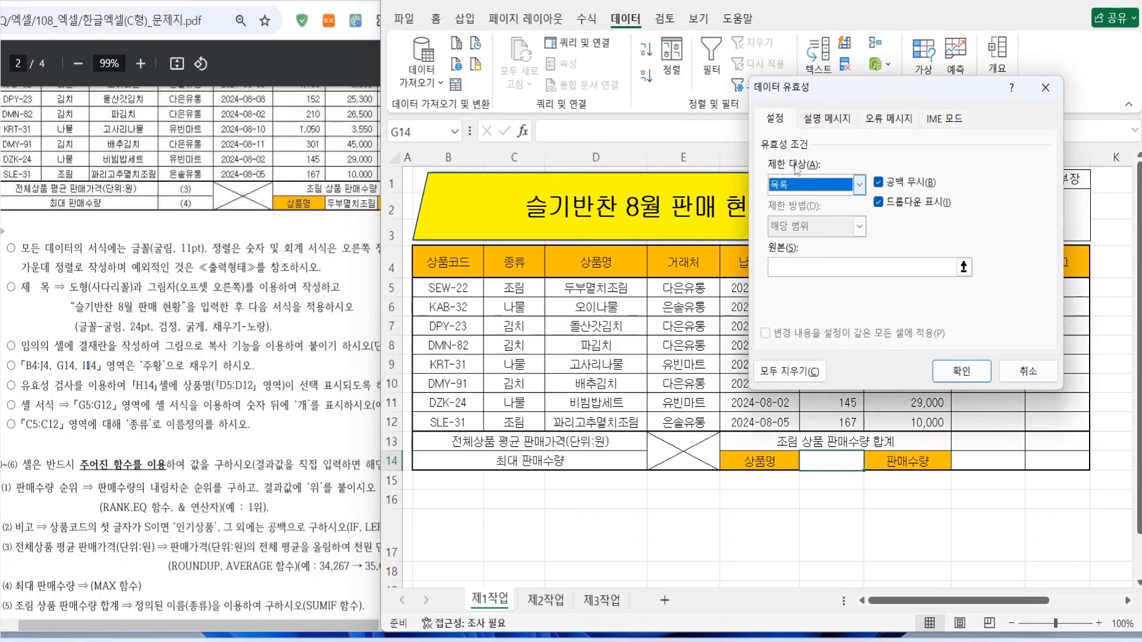
# Step: Use the product names D5:D12 as the validation list source and choose 두부멸치조림 in G14
pyautogui.click(797, 267)
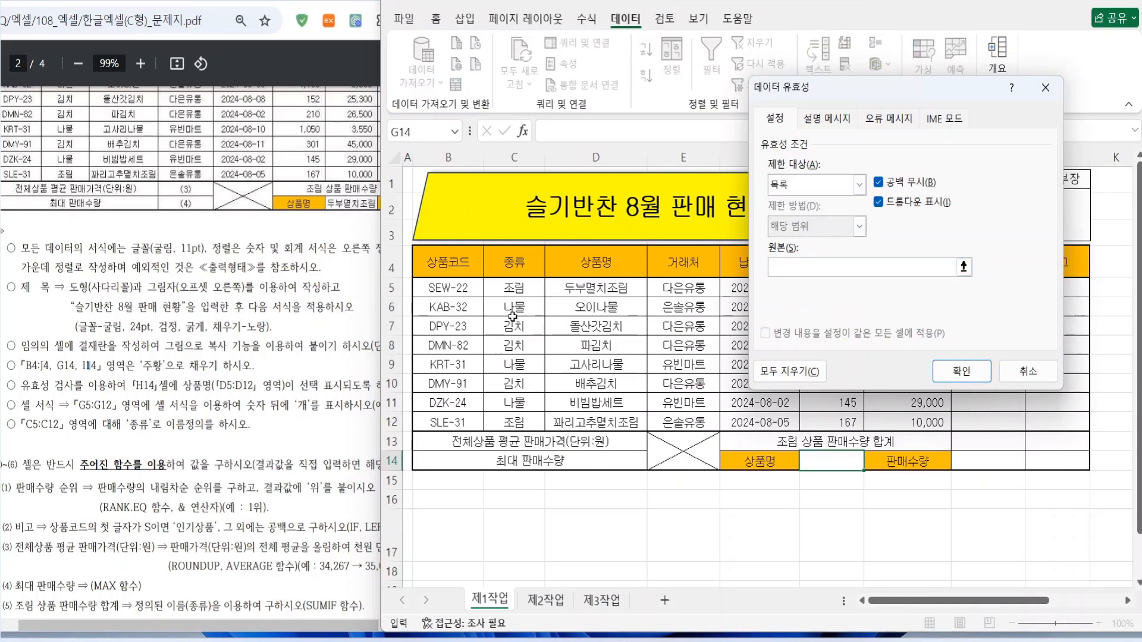
pyautogui.moveTo(584, 288); pyautogui.dragTo(581, 420)
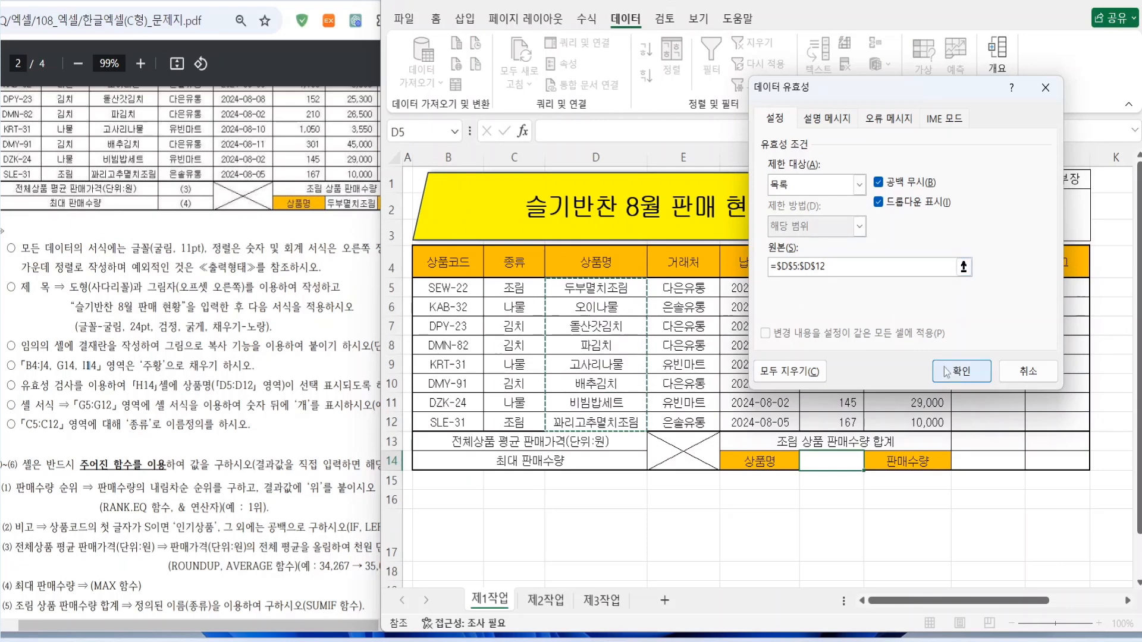
pyautogui.click(962, 371)
pyautogui.click(871, 464)
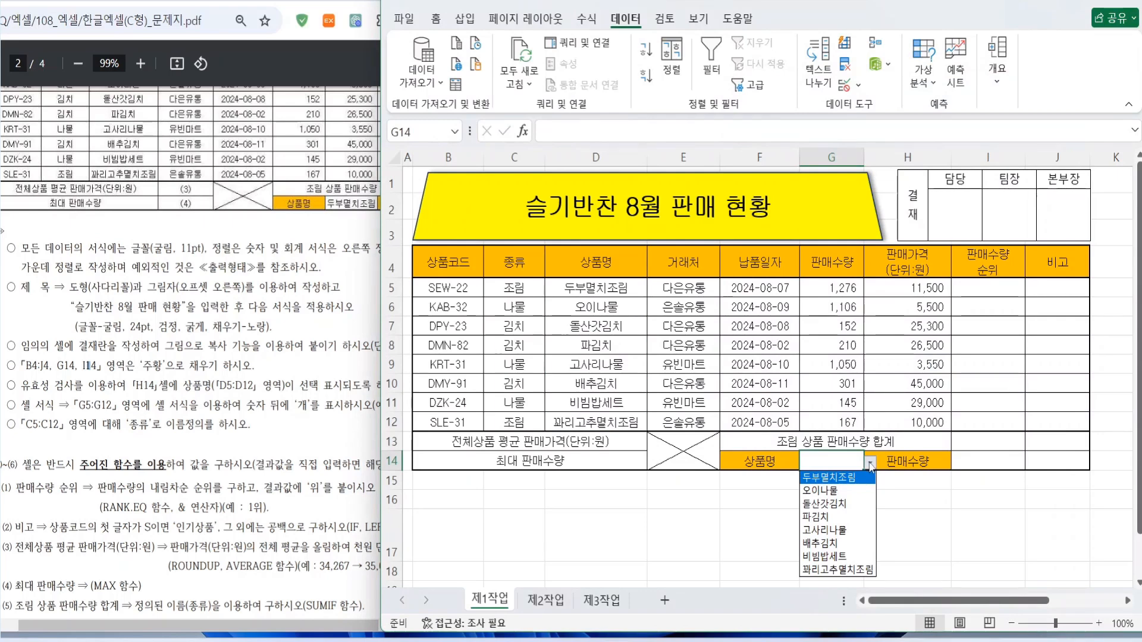
pyautogui.click(814, 478)
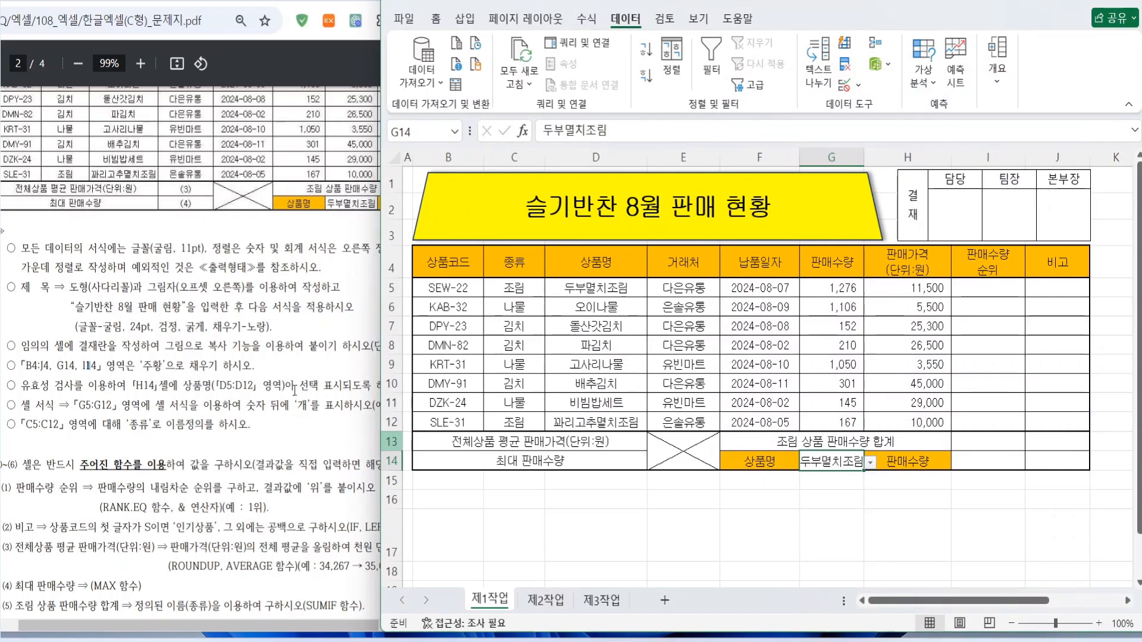
# Step: Open the cell formatting (셀 서식) for the sales quantities G5:G12 and set the number category to custom (사용자 지정)
pyautogui.click(114, 406)
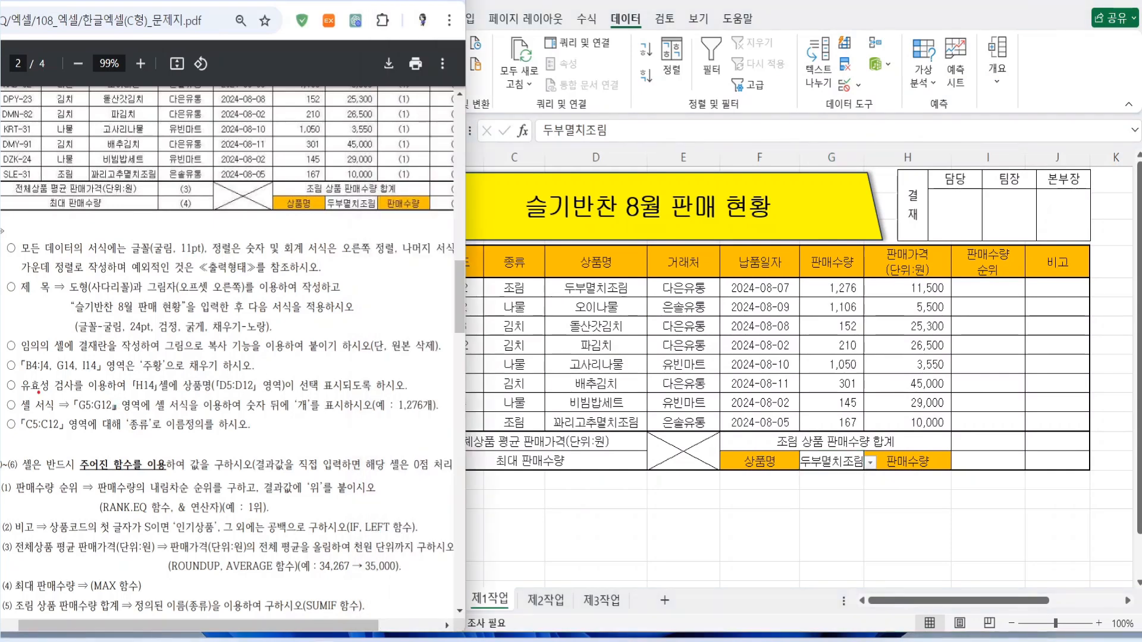
pyautogui.moveTo(23, 420)
pyautogui.mouseDown()
pyautogui.moveTo(250, 408)
pyautogui.moveTo(393, 415)
pyautogui.mouseUp()
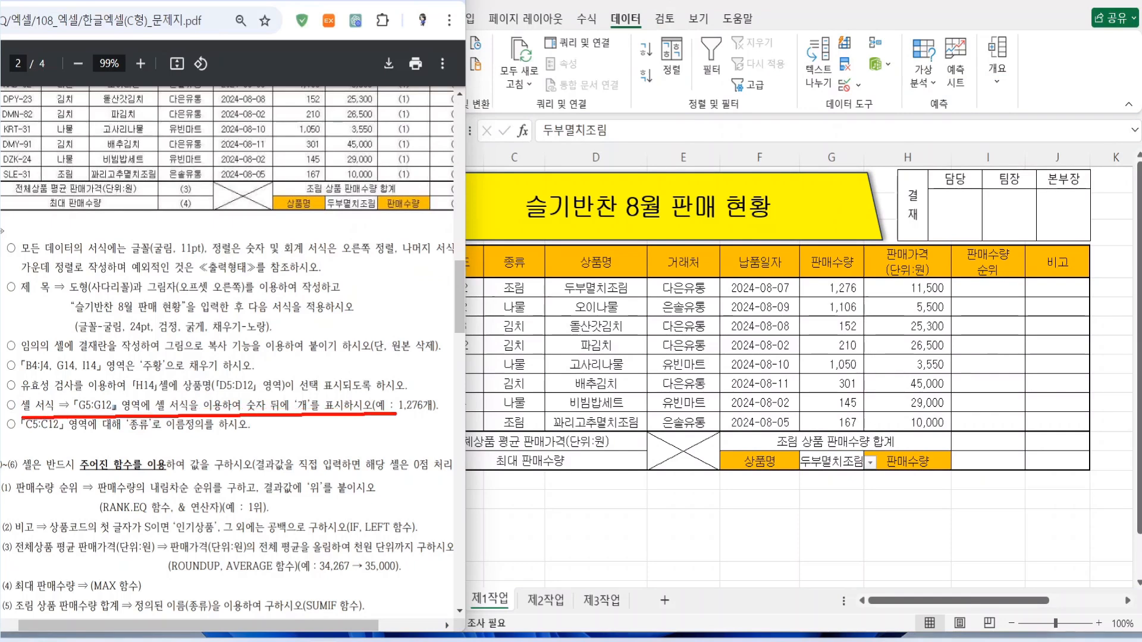
pyautogui.click(836, 288)
pyautogui.click(840, 289)
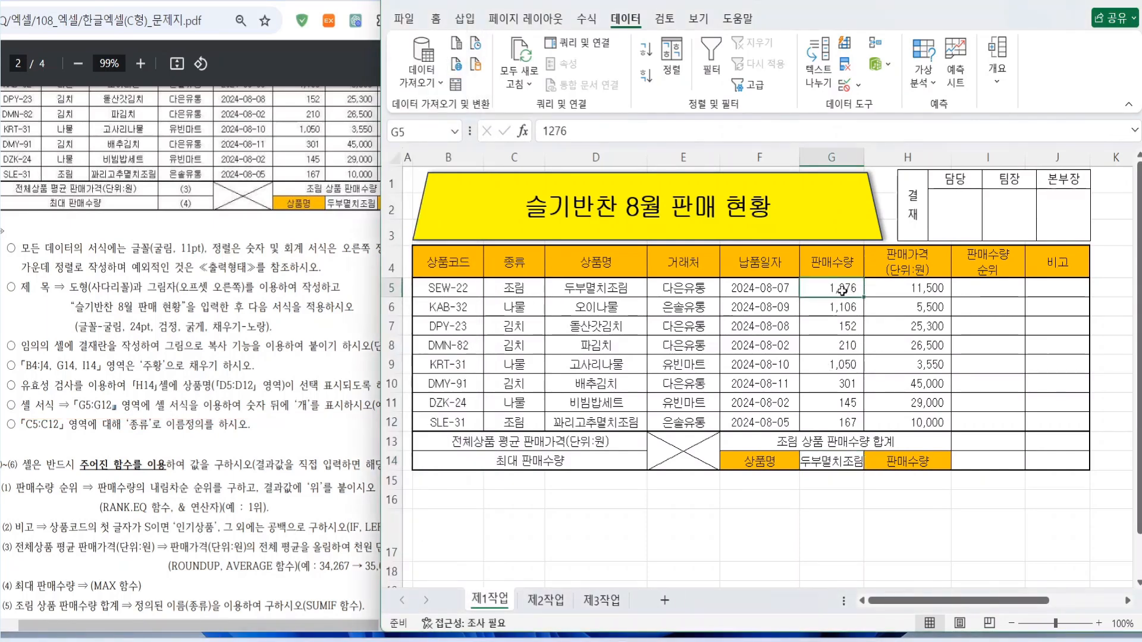
pyautogui.moveTo(840, 290); pyautogui.dragTo(834, 424)
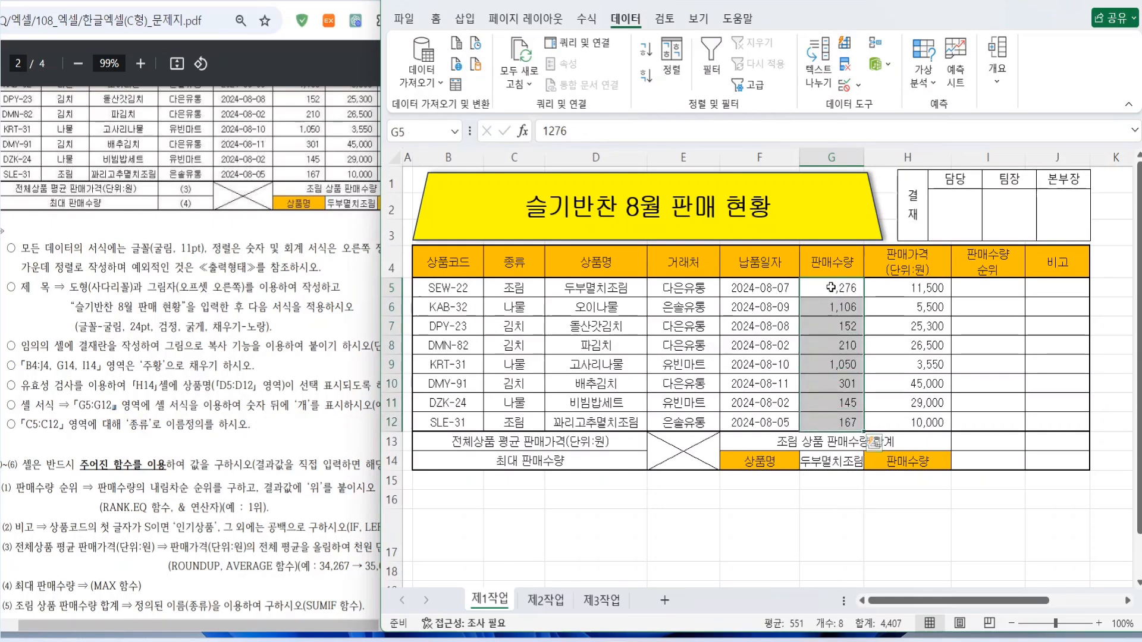
pyautogui.rightClick(831, 348)
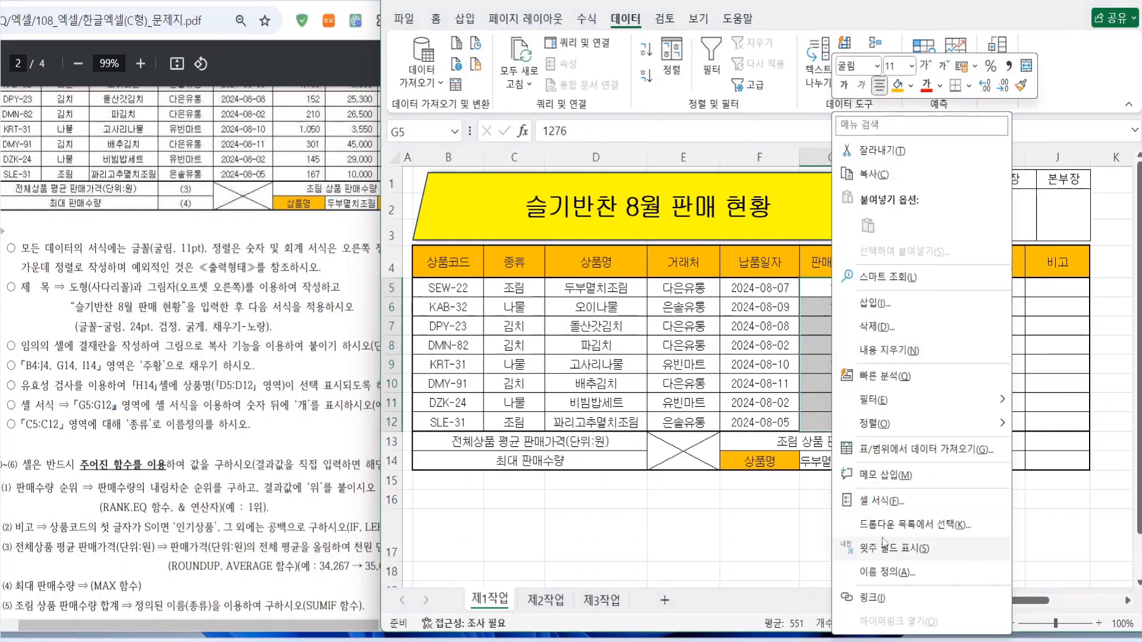
pyautogui.click(892, 501)
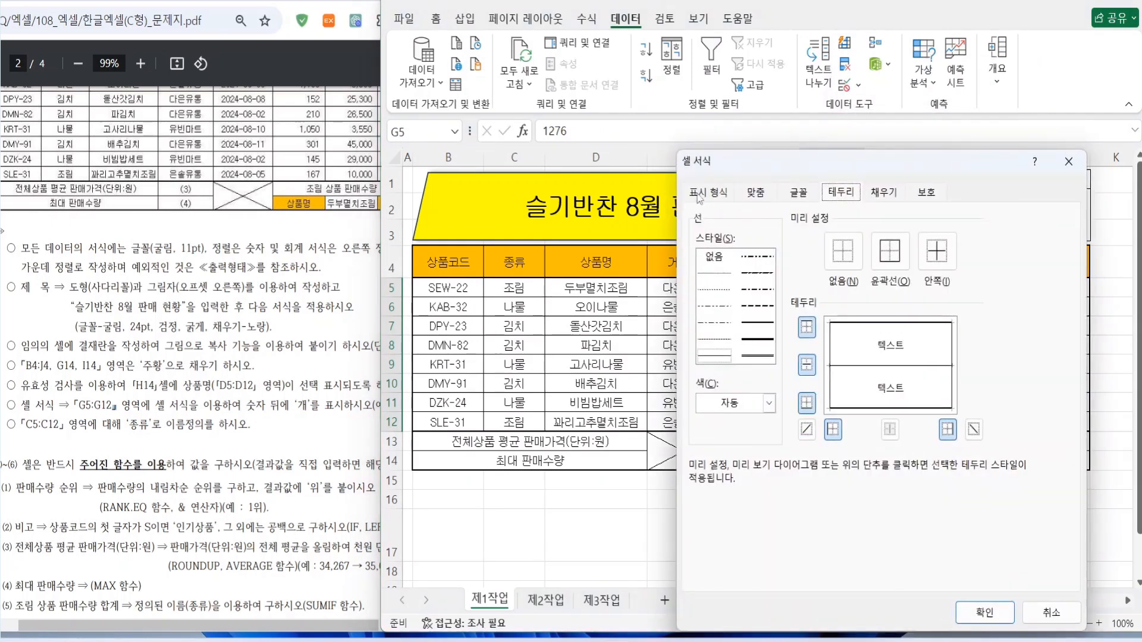
pyautogui.click(707, 201)
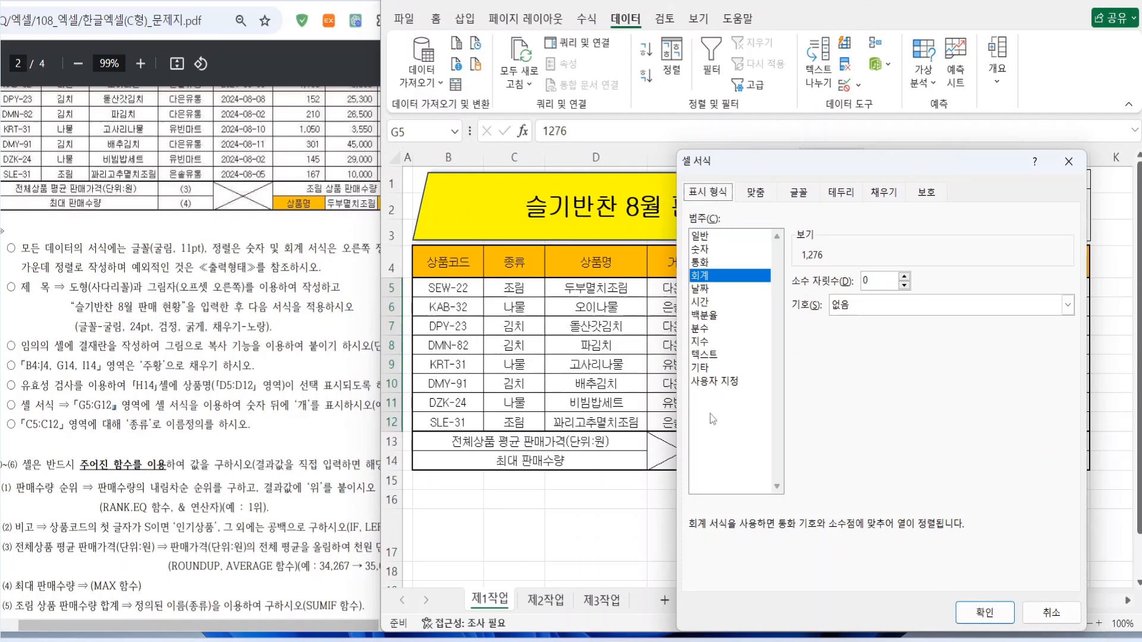
pyautogui.click(727, 382)
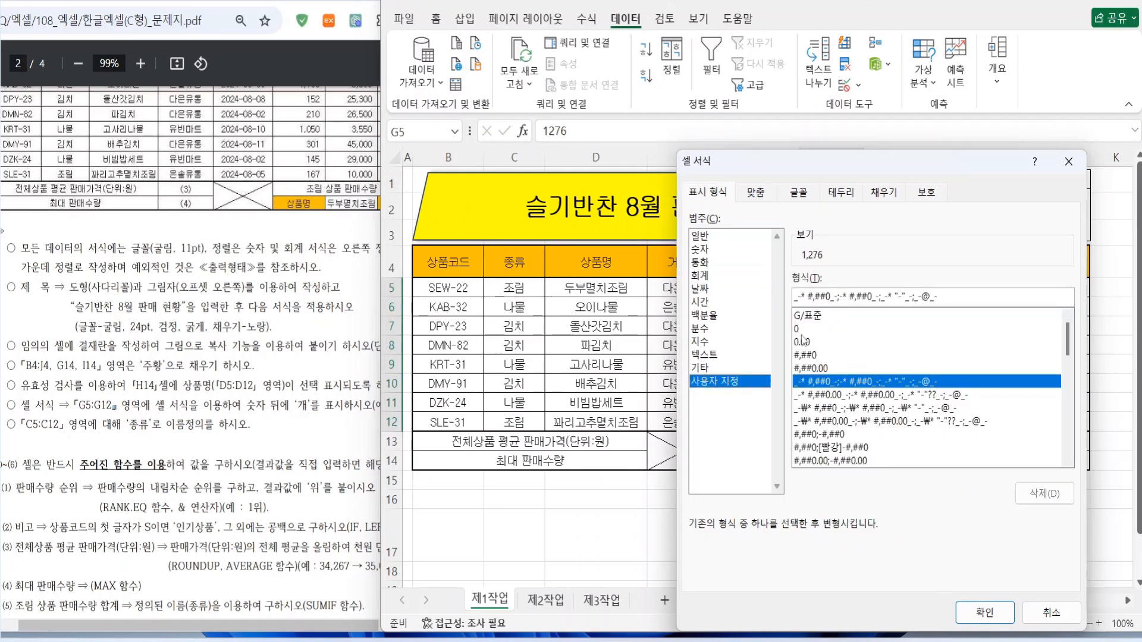
# Step: Apply the custom number format #,##0"개" to G5:G12 and right-align the quantities
pyautogui.click(812, 316)
pyautogui.click(812, 329)
pyautogui.click(809, 342)
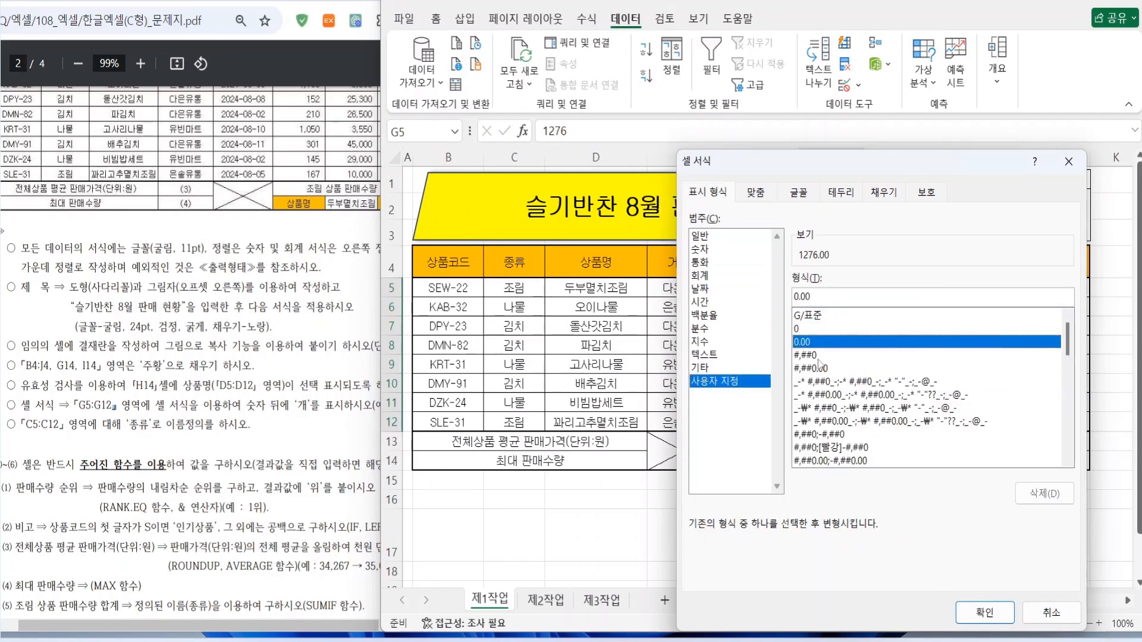
pyautogui.click(861, 356)
pyautogui.click(838, 297)
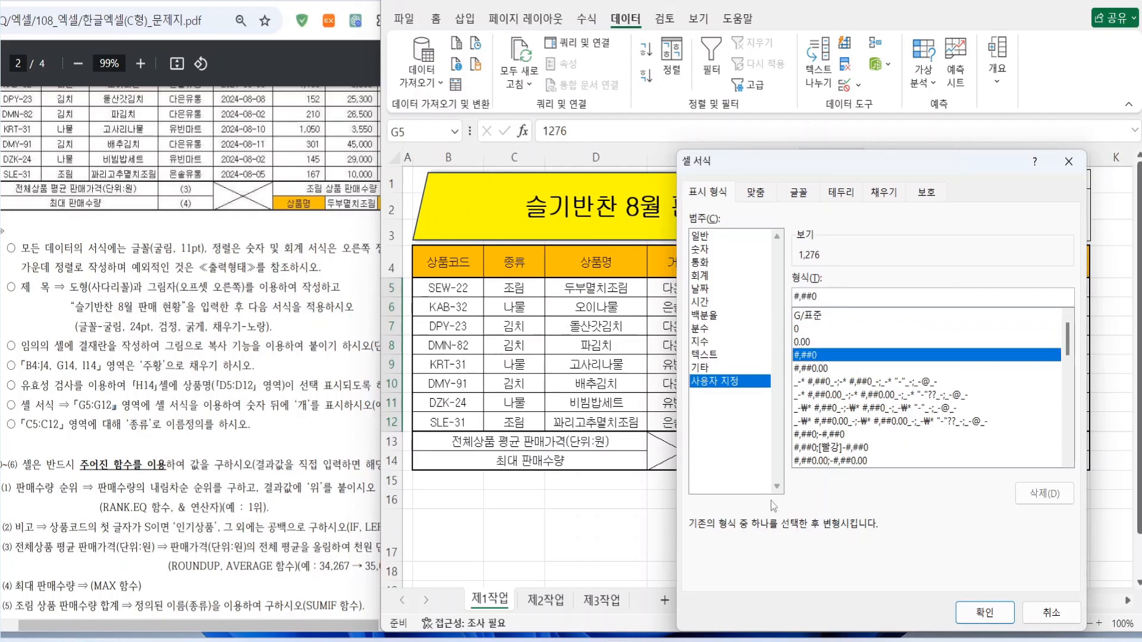
pyautogui.write('"개')
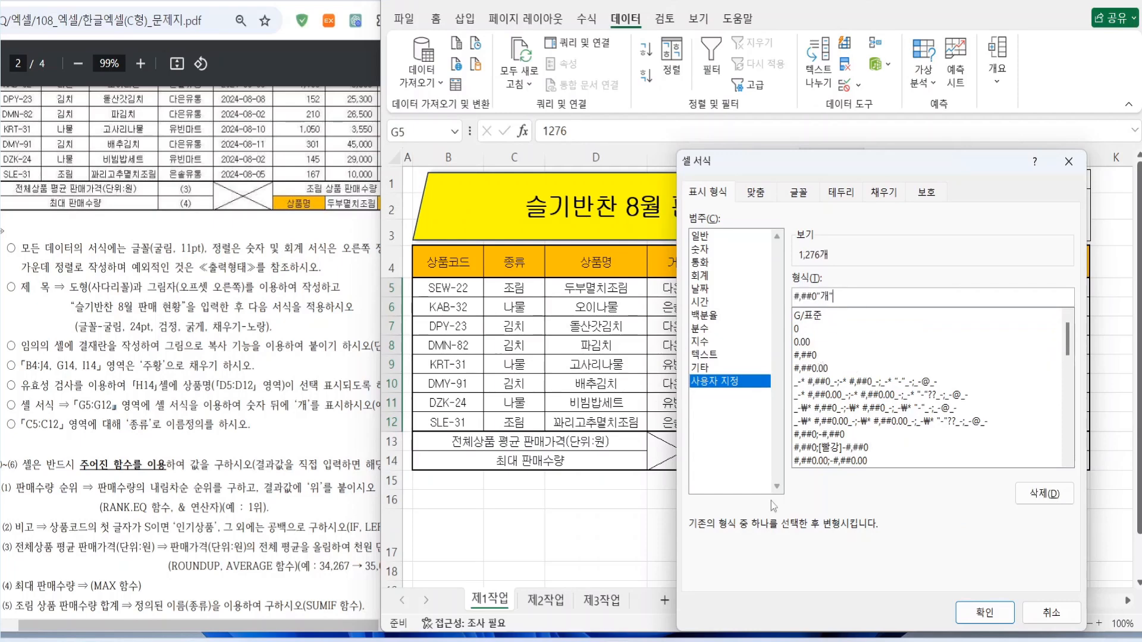
pyautogui.click(983, 613)
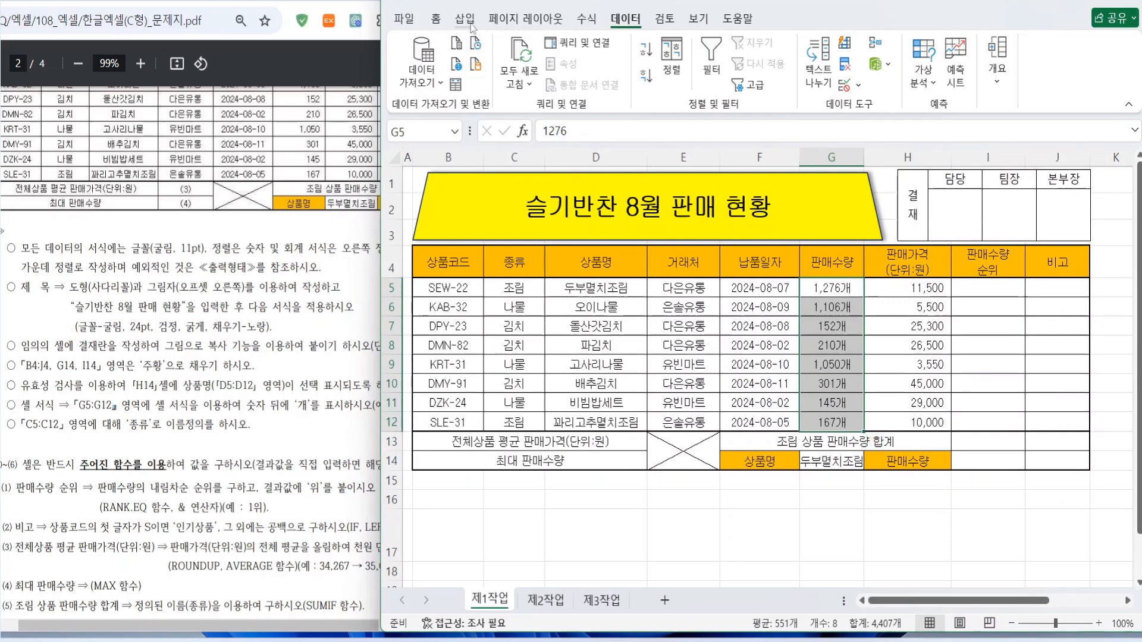
pyautogui.click(436, 19)
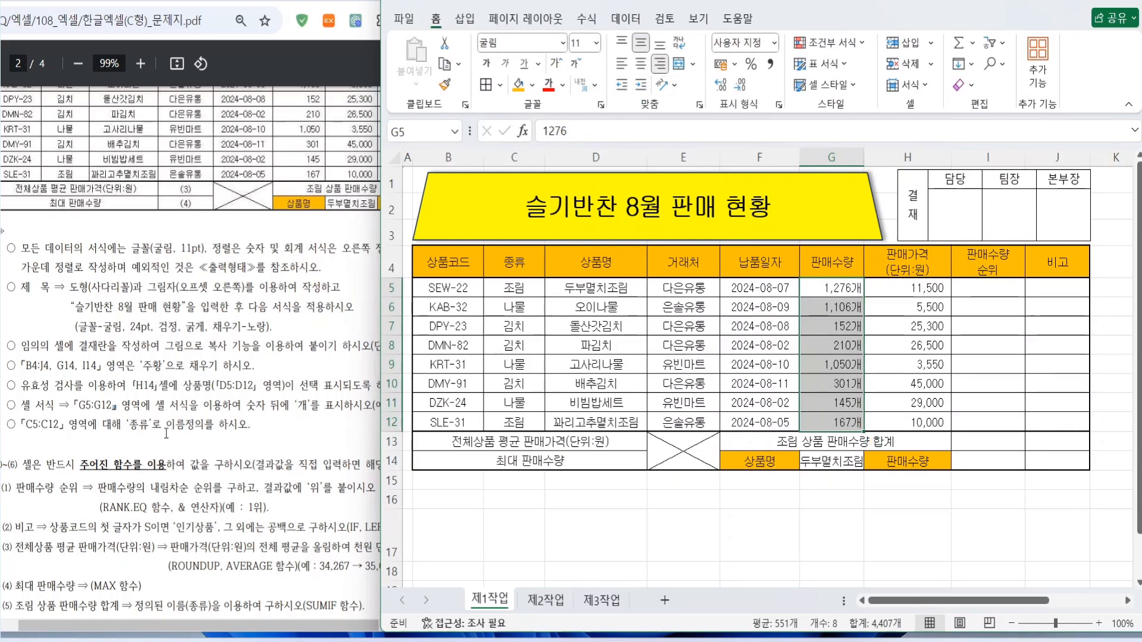
# Step: Define the name 종류 for the category cells C5:C12, following the exam sheet's instruction
pyautogui.click(166, 433)
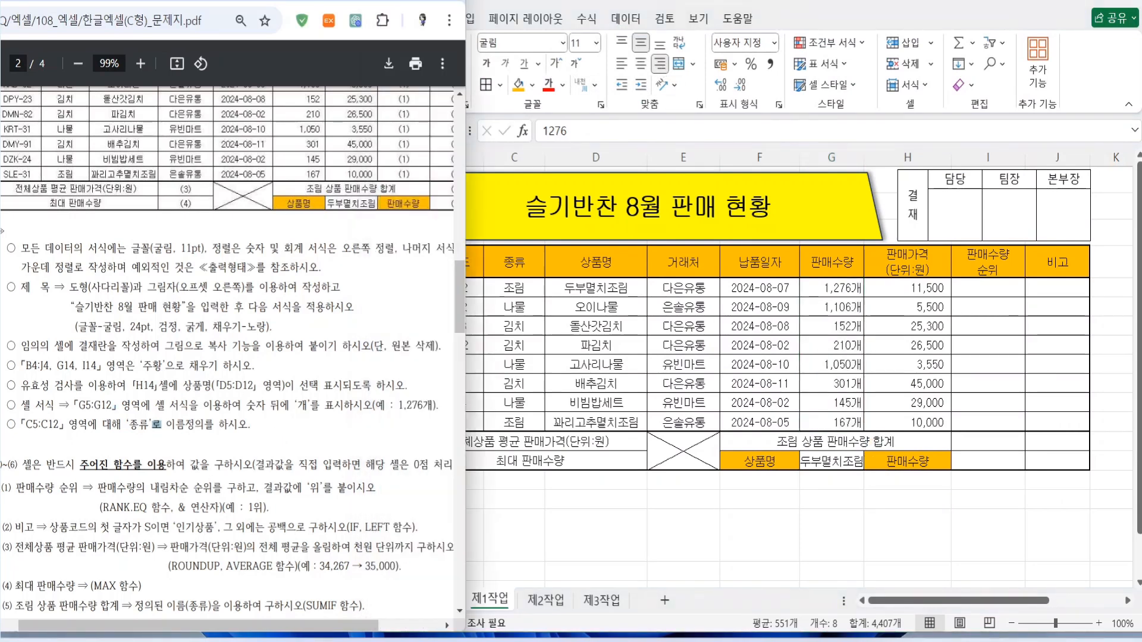
pyautogui.click(527, 312)
pyautogui.click(831, 288)
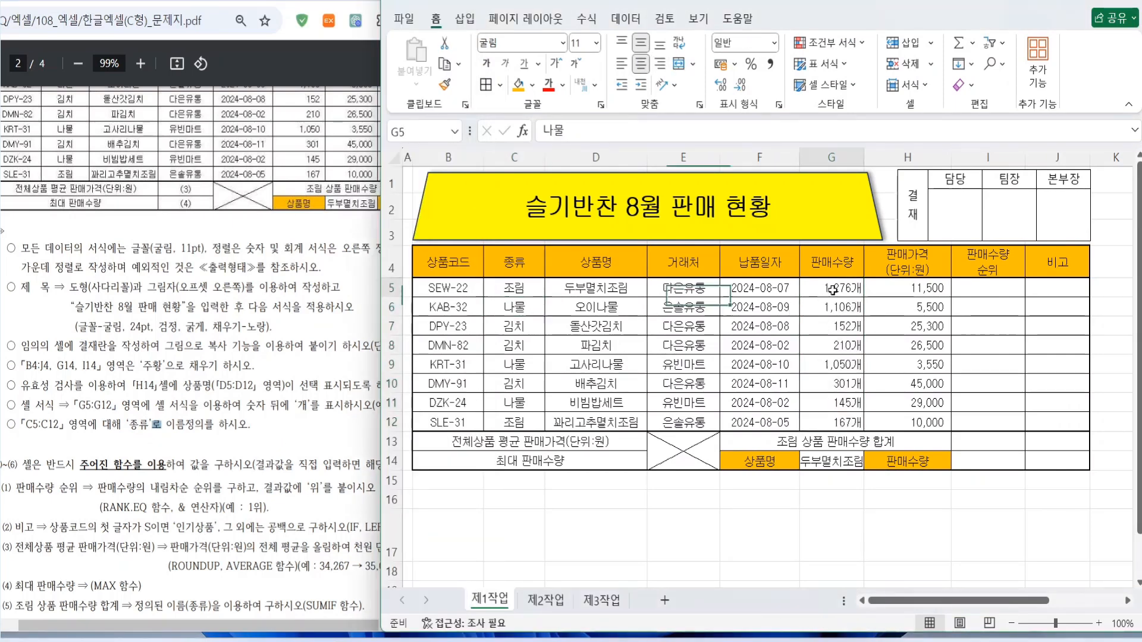
pyautogui.click(520, 288)
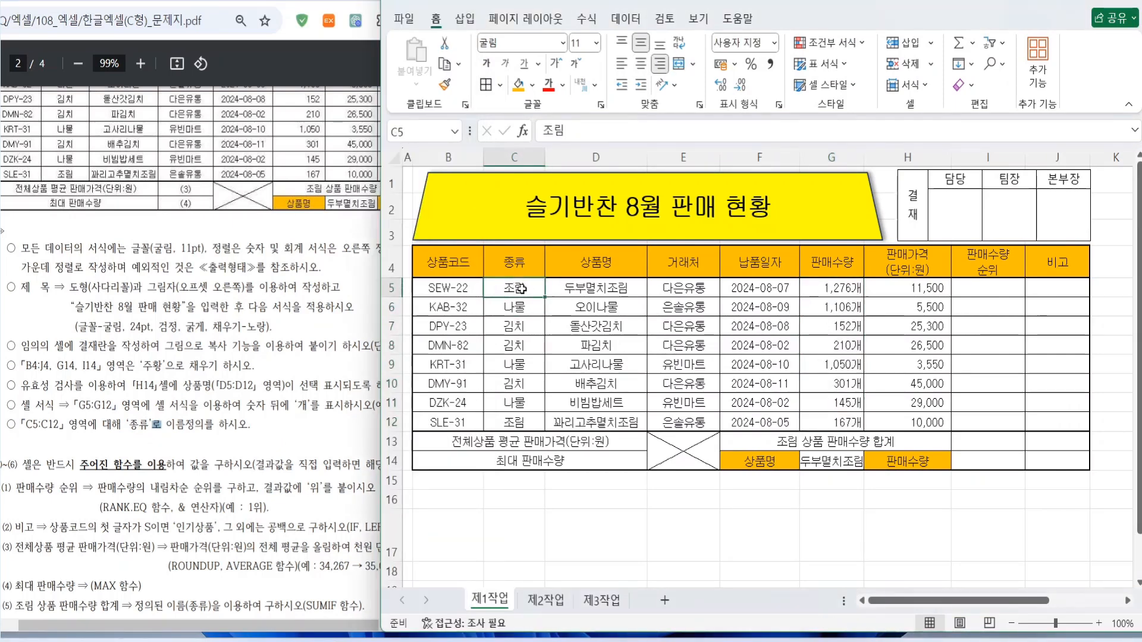
pyautogui.moveTo(520, 288); pyautogui.dragTo(515, 415)
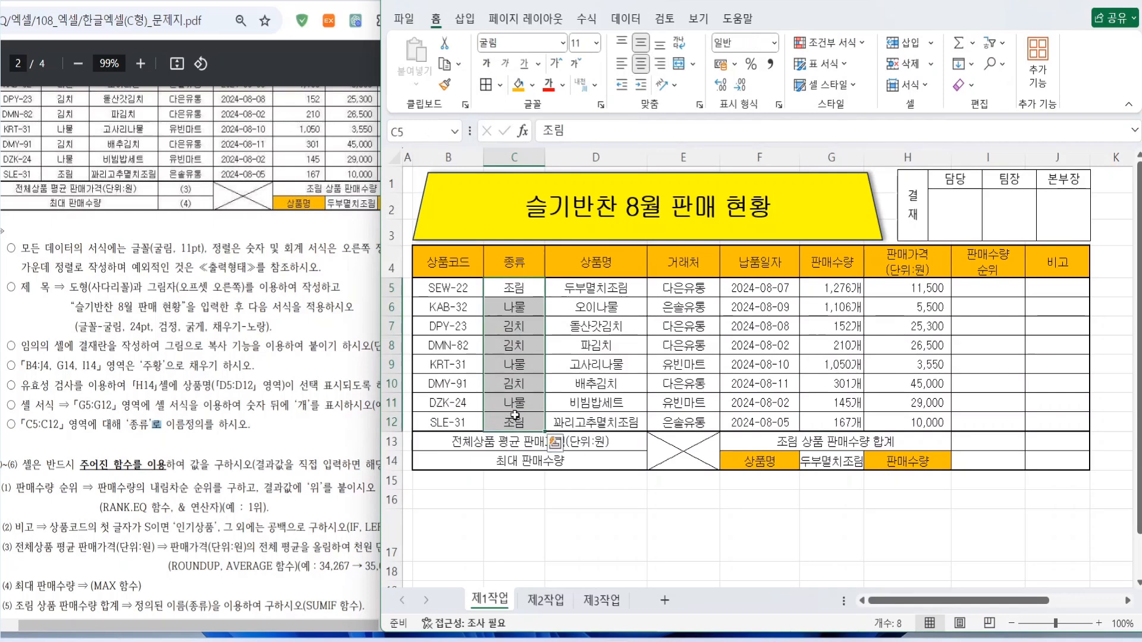
pyautogui.rightClick(517, 333)
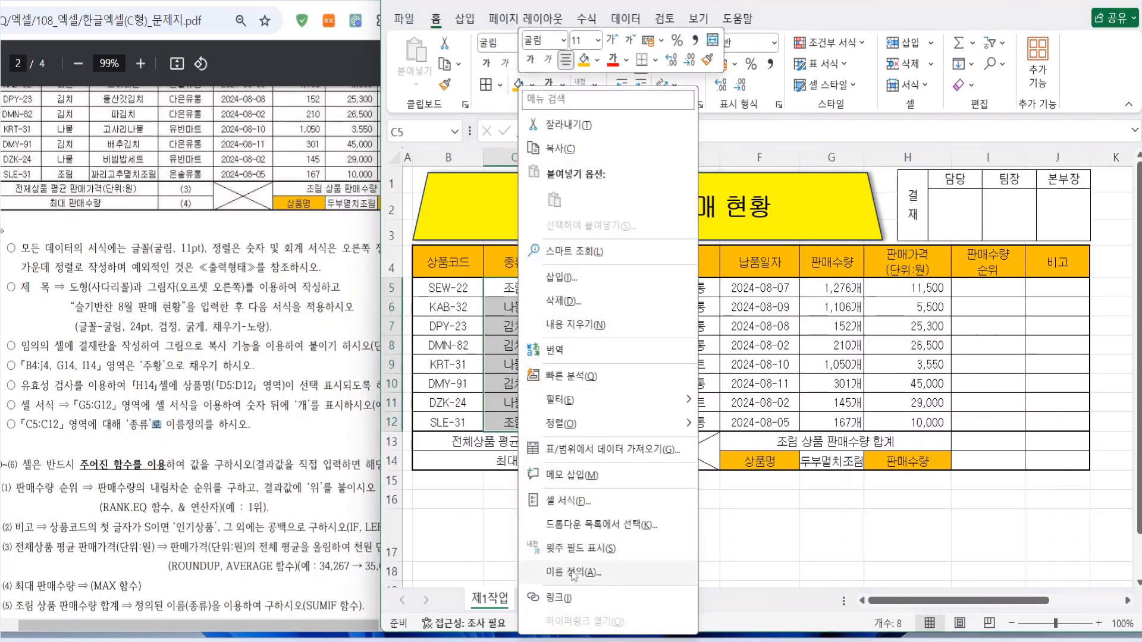
pyautogui.click(413, 134)
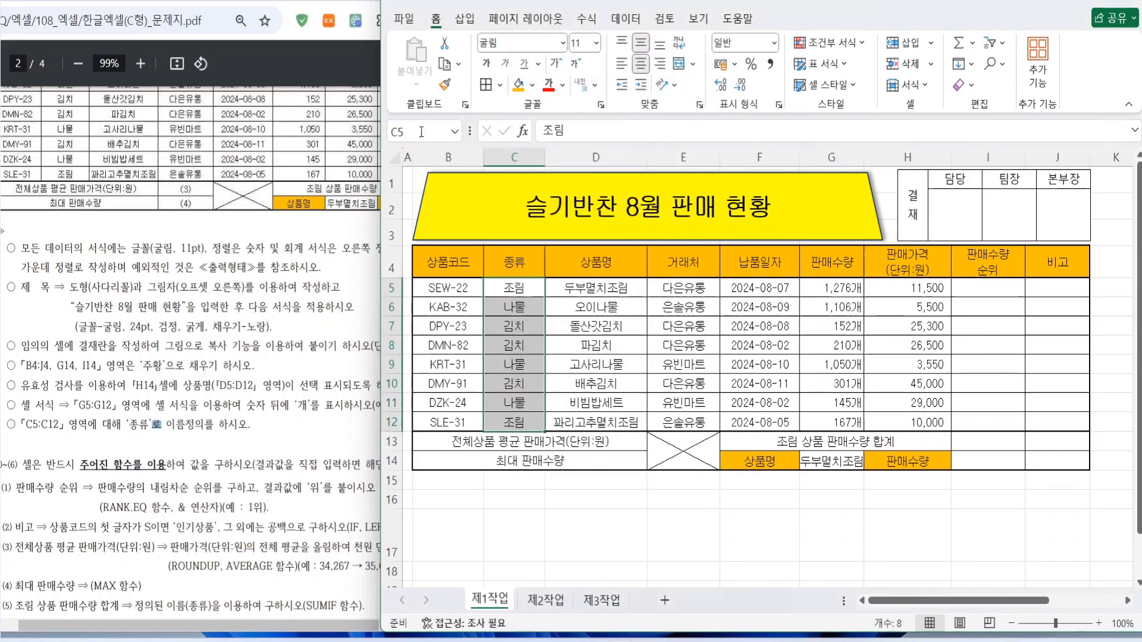
pyautogui.click(392, 131)
pyautogui.write('종류')
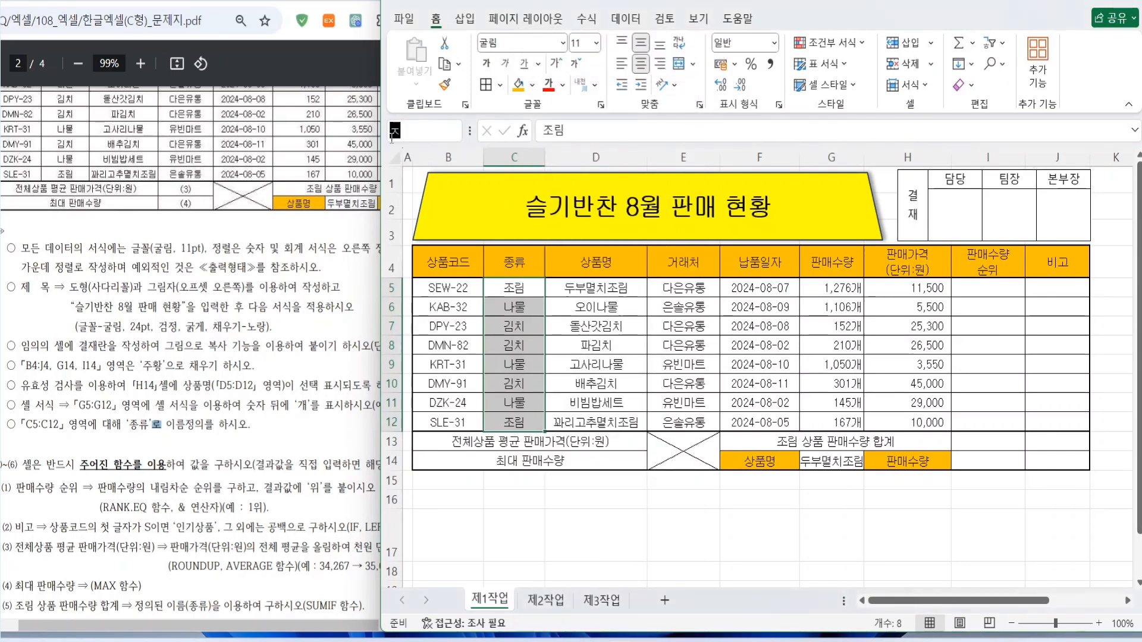
pyautogui.press('BackSpace')
pyautogui.press('BackSpace')
pyautogui.press('BackSpace')
pyautogui.write('종류')
pyautogui.press('Return')
pyautogui.click(455, 132)
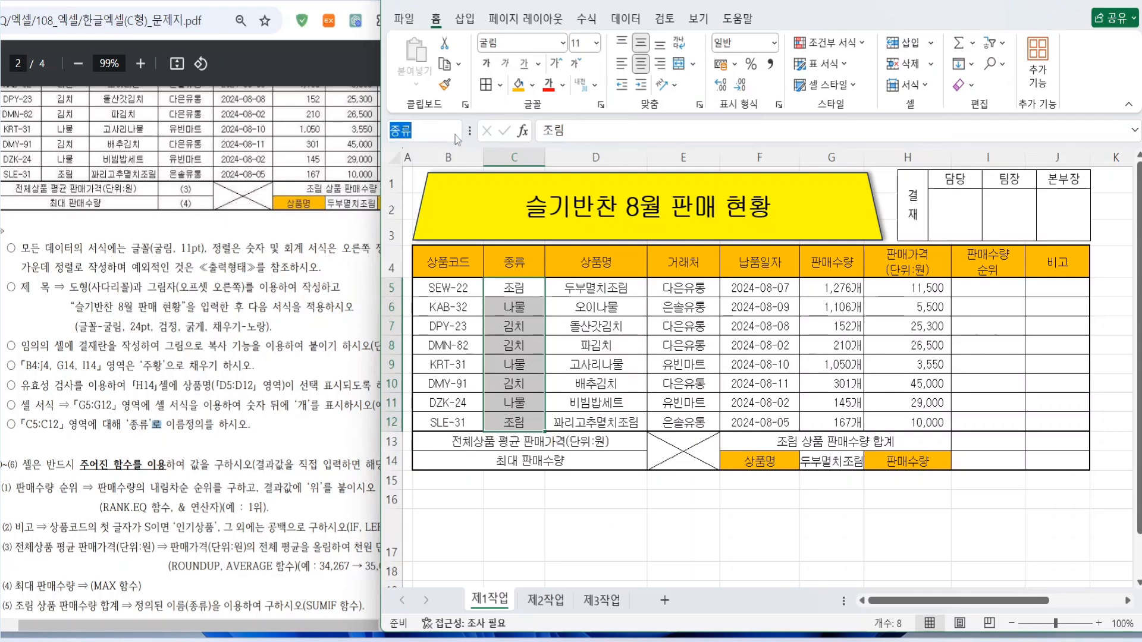
pyautogui.click(414, 133)
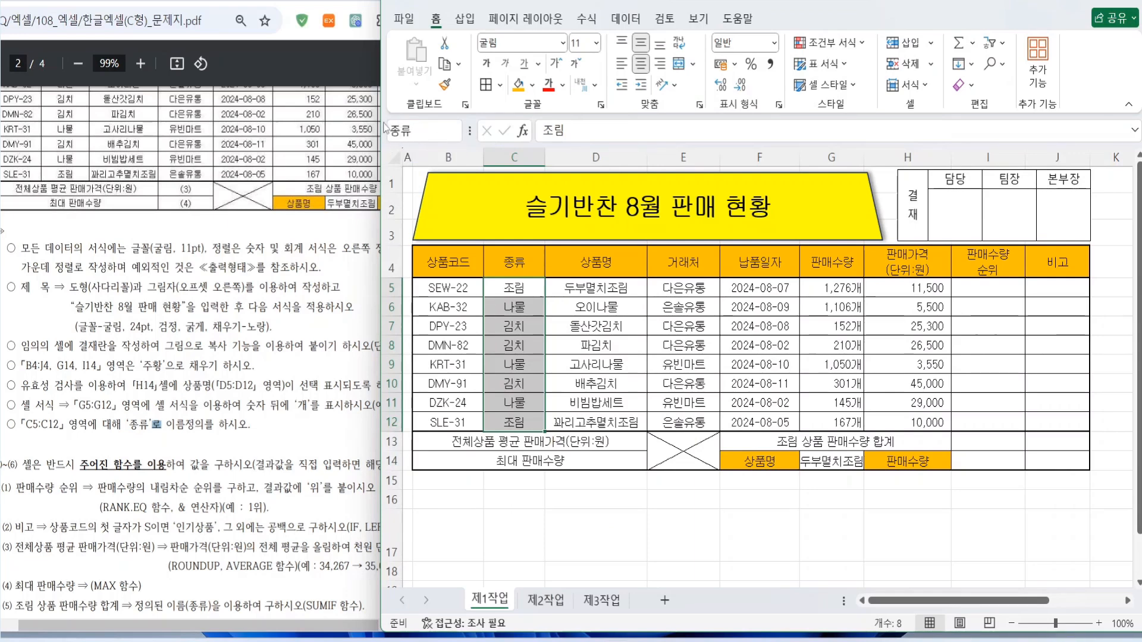
pyautogui.click(514, 423)
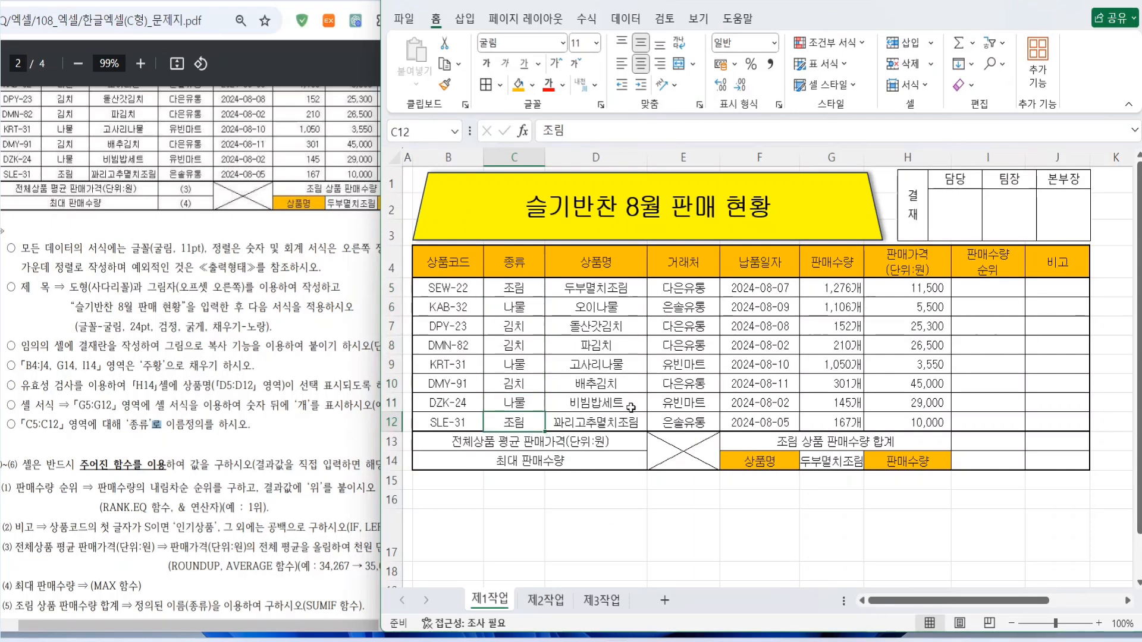
# Step: Read function and conditional formatting instructions (1) to (7) on the exam sheet, especially the RANK.EQ task for the sales quantity rank
pyautogui.click(83, 424)
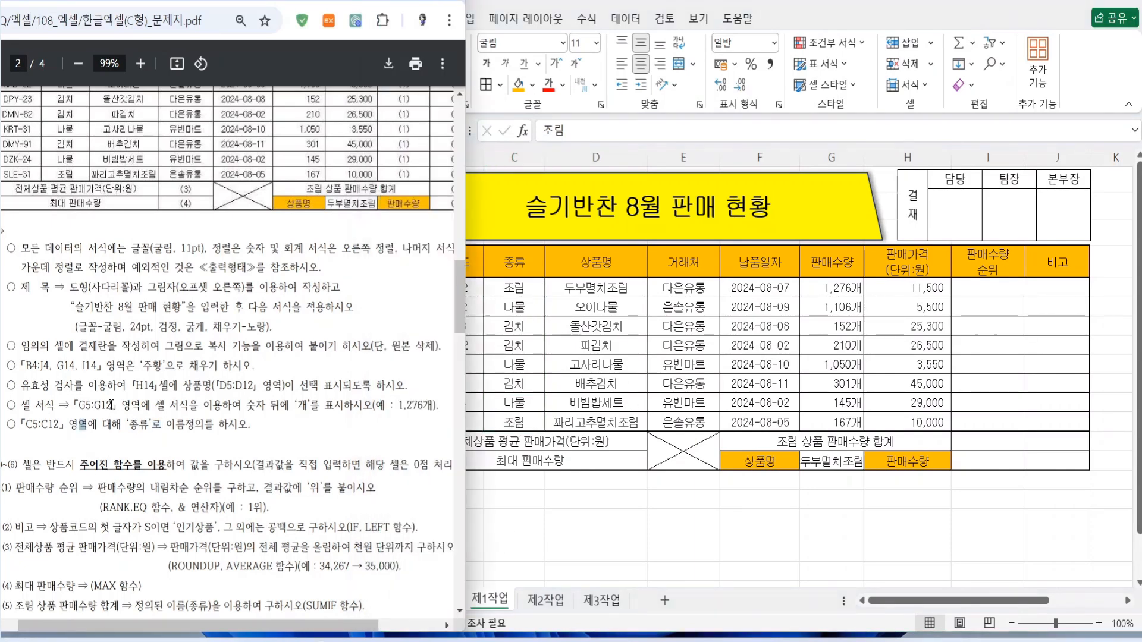
pyautogui.scroll(-3, 119, 393)
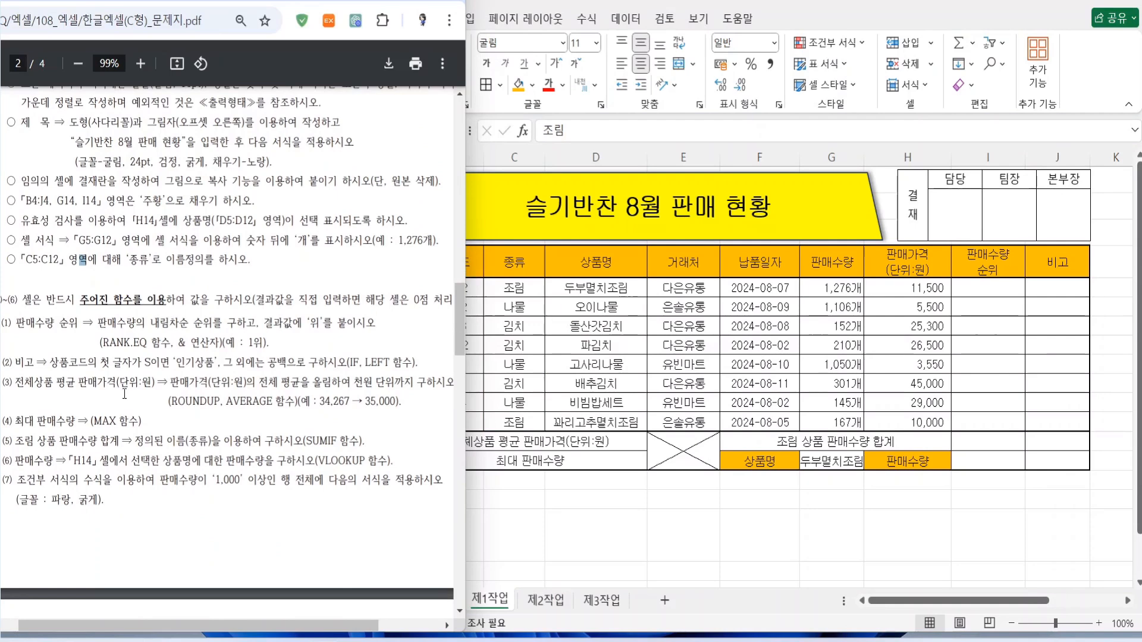
pyautogui.click(48, 345)
pyautogui.moveTo(14, 319); pyautogui.dragTo(390, 465)
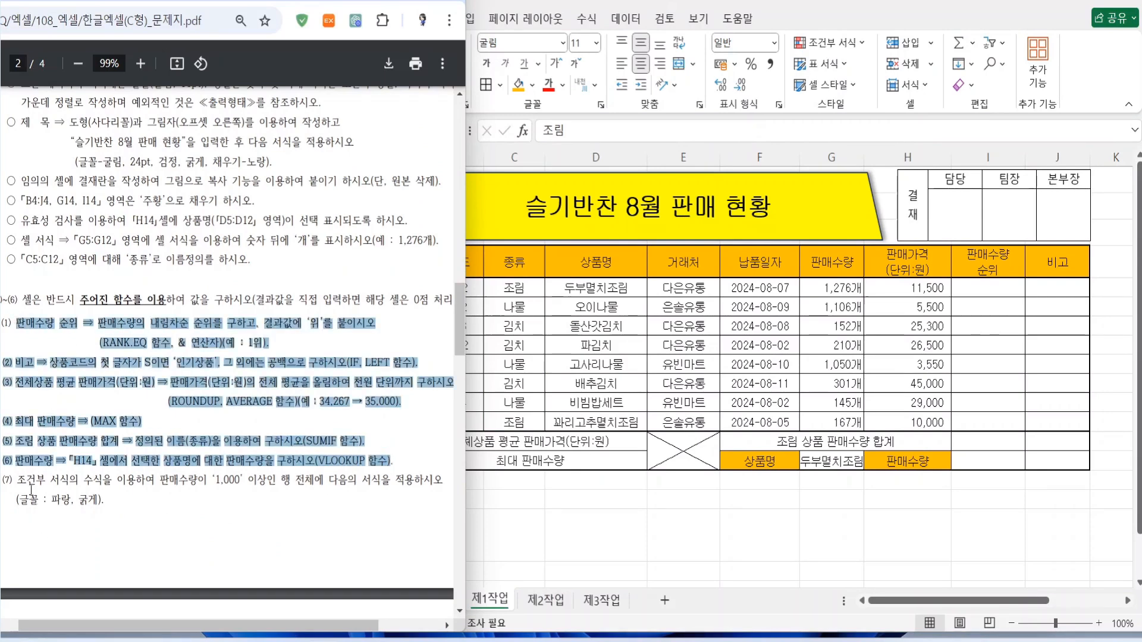
pyautogui.moveTo(17, 481); pyautogui.dragTo(105, 511)
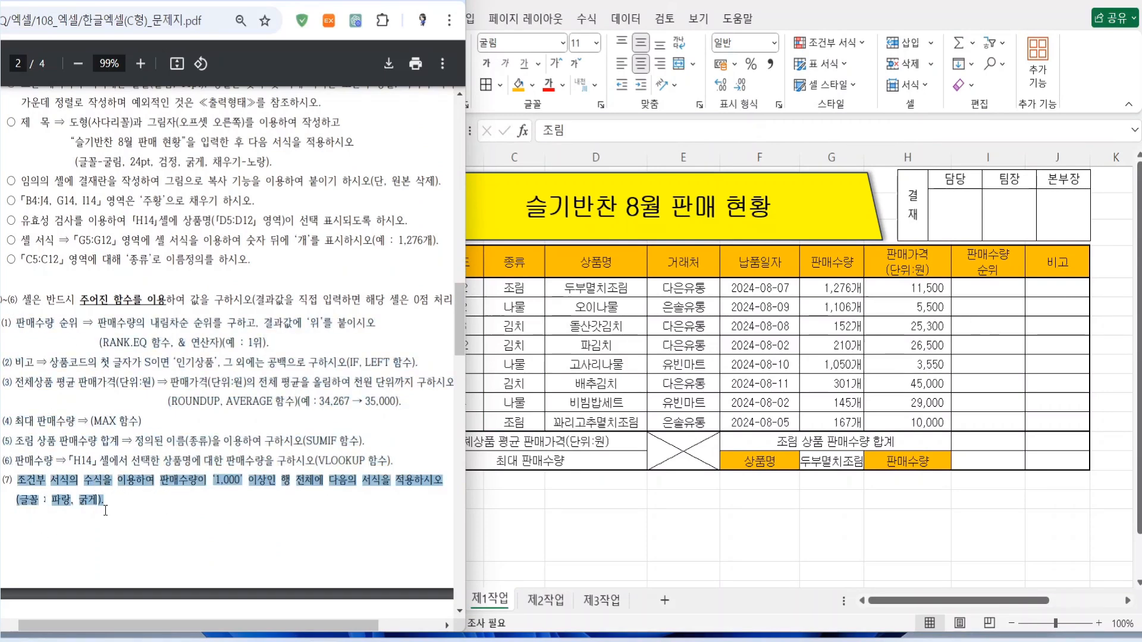
pyautogui.click(105, 511)
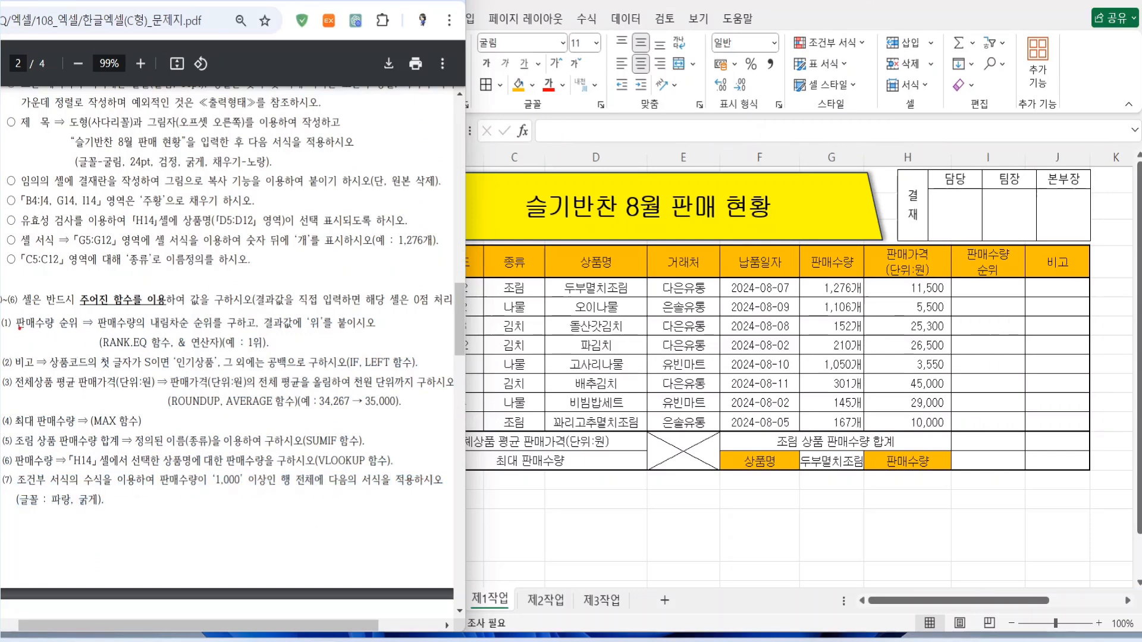
pyautogui.moveTo(16, 331); pyautogui.dragTo(407, 330)
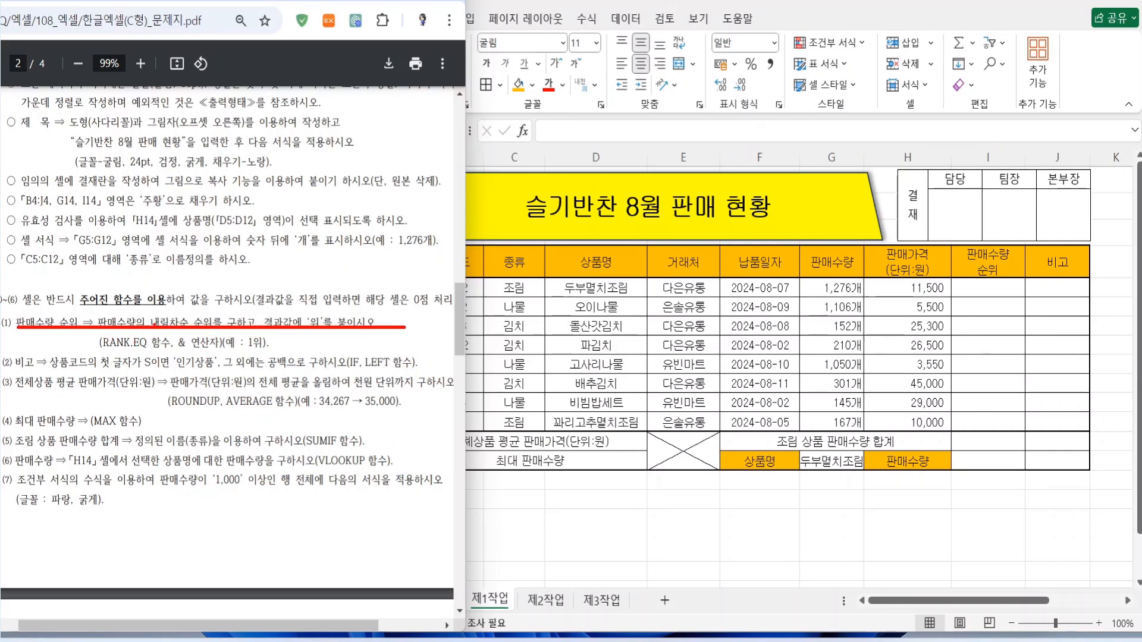
pyautogui.moveTo(179, 334); pyautogui.dragTo(188, 320)
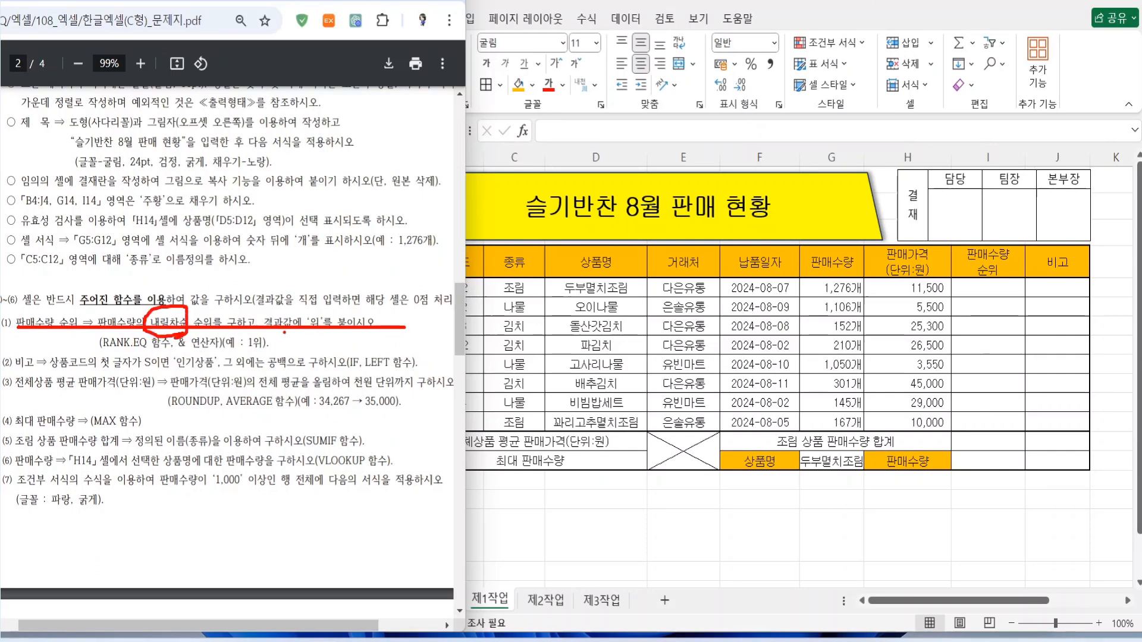
pyautogui.moveTo(328, 335); pyautogui.dragTo(314, 312)
pyautogui.moveTo(97, 355); pyautogui.dragTo(167, 353)
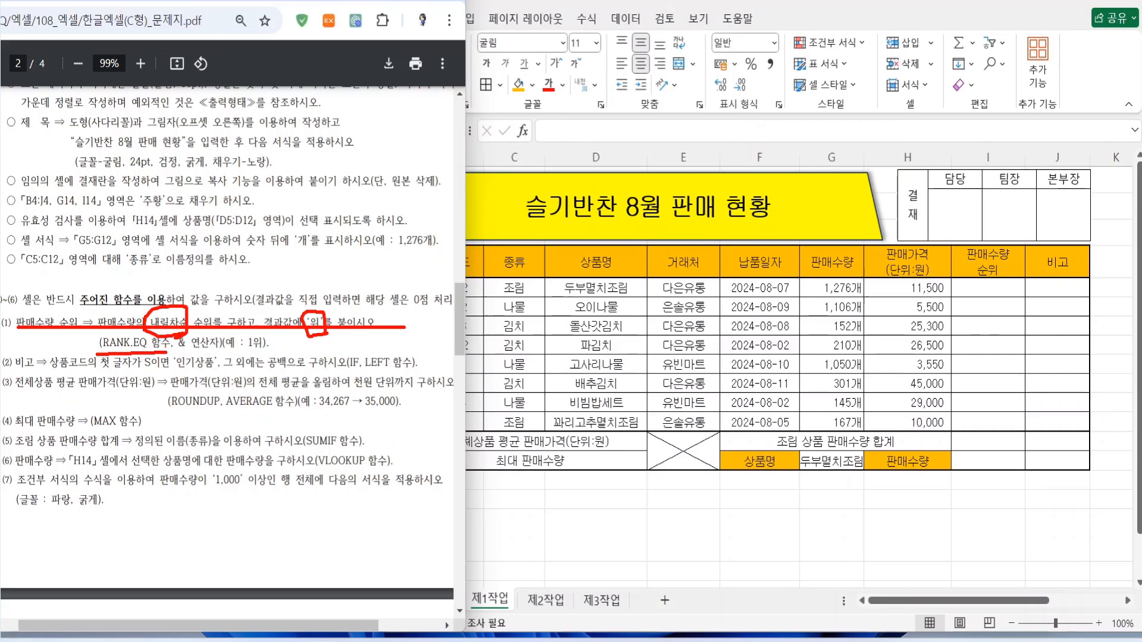
pyautogui.press('Escape')
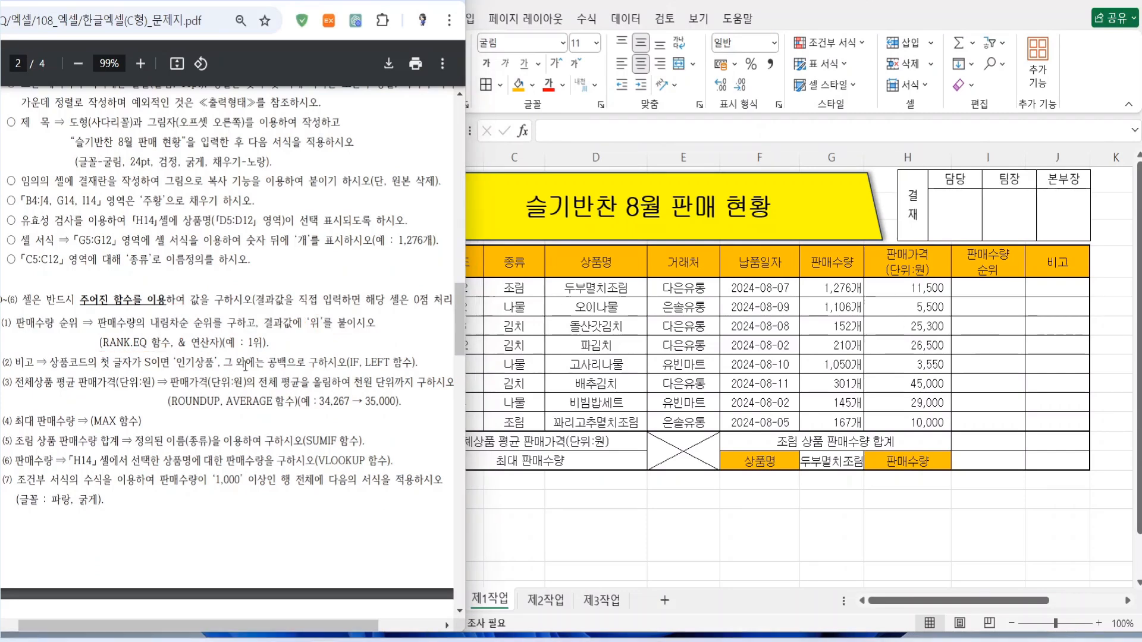
# Step: Enter =RANK.EQ(G5,$G$5:$G$12,0) in I5 to rank the sales quantity in descending order
pyautogui.click(994, 295)
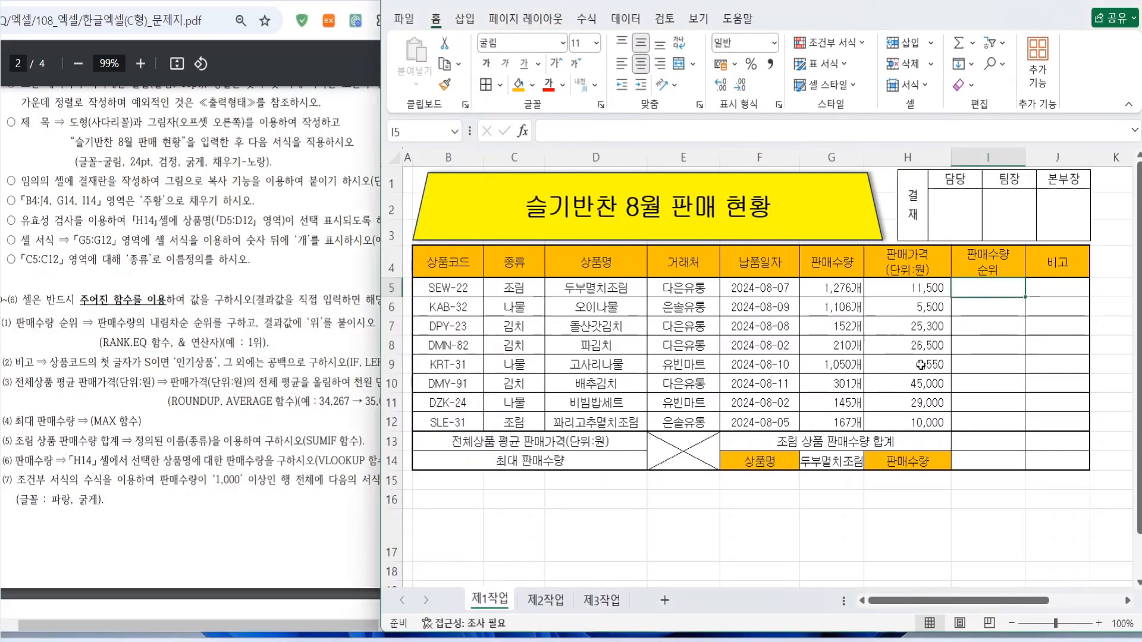
pyautogui.write('=')
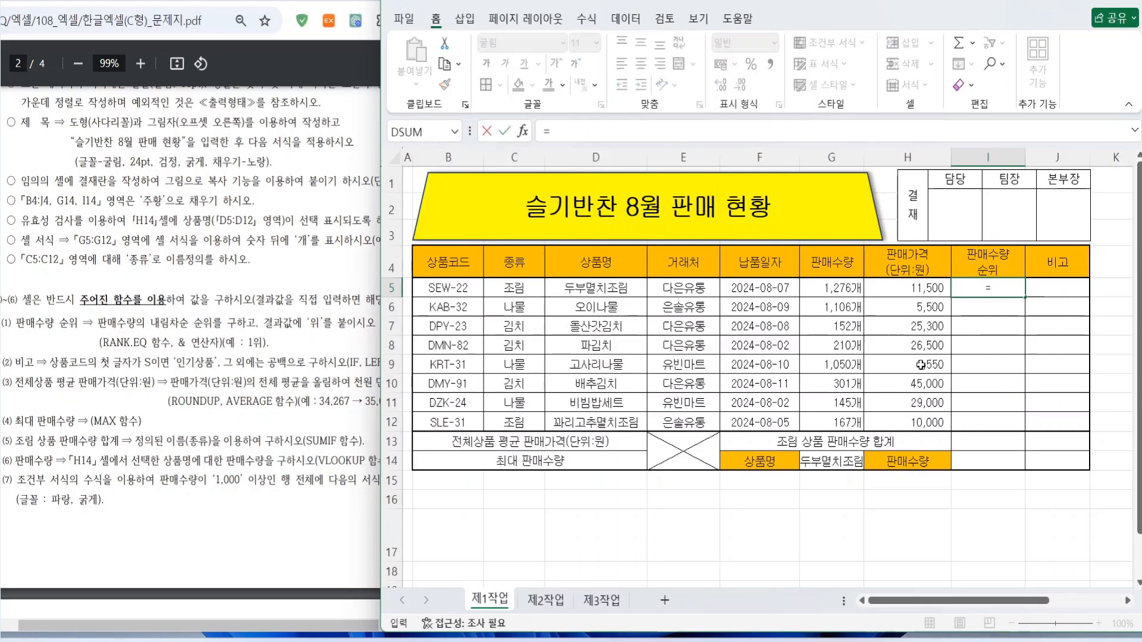
pyautogui.write('rank.eq')
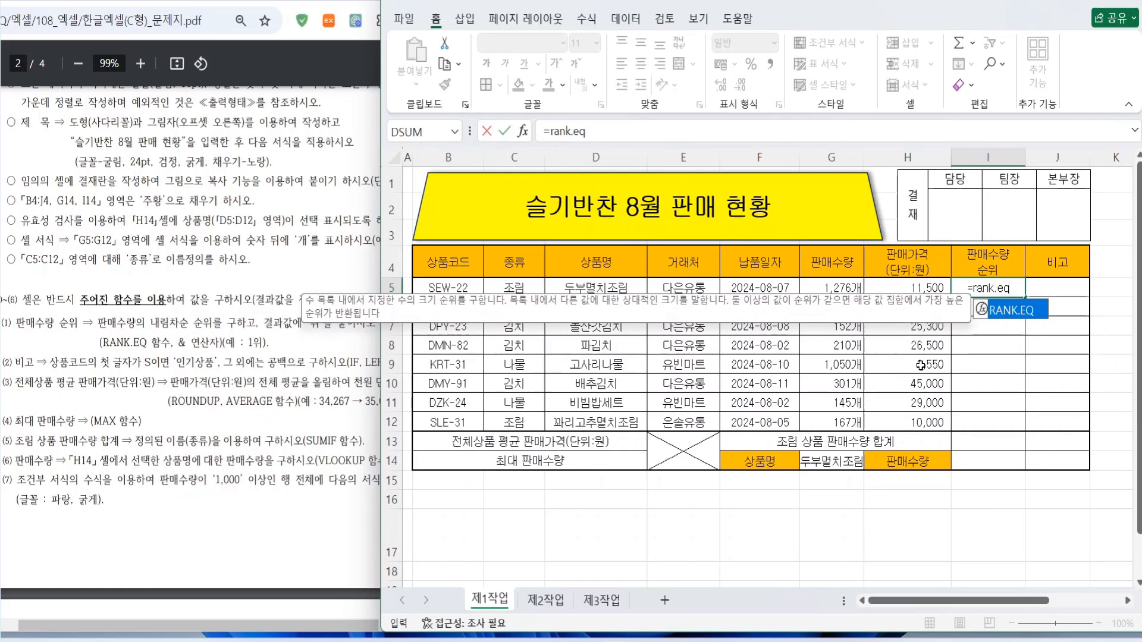
pyautogui.write('(')
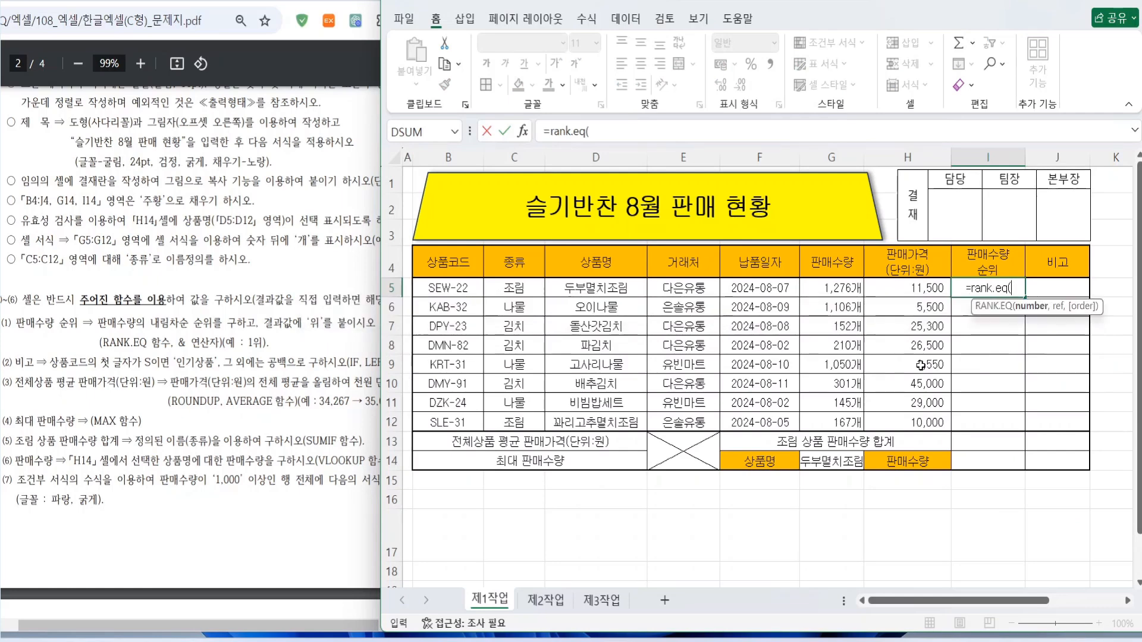
pyautogui.click(836, 290)
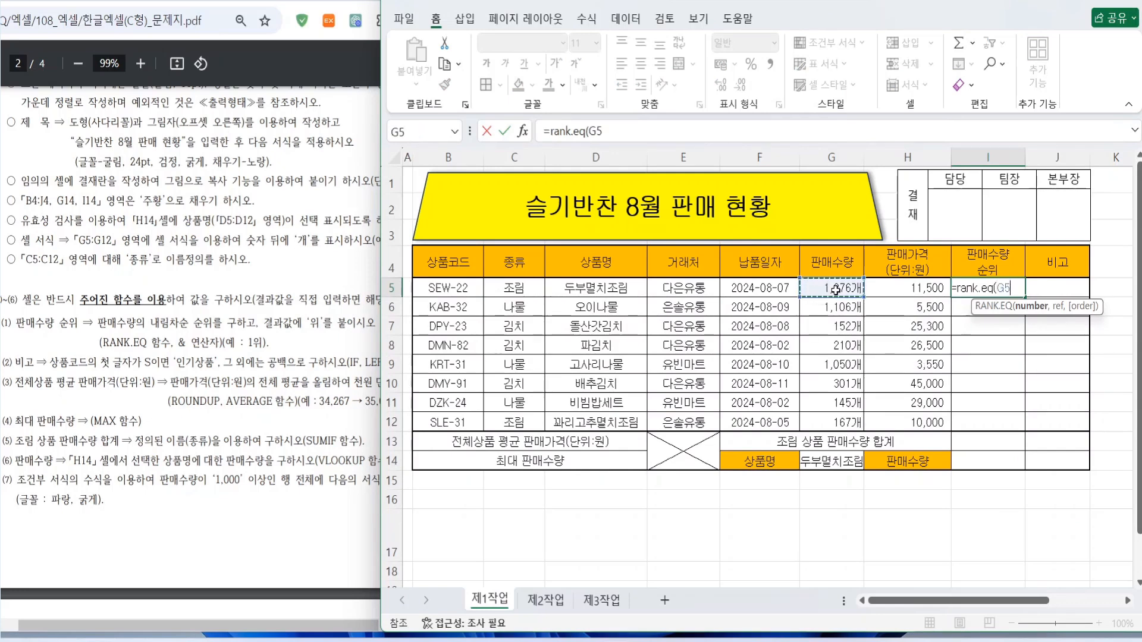
pyautogui.write(',')
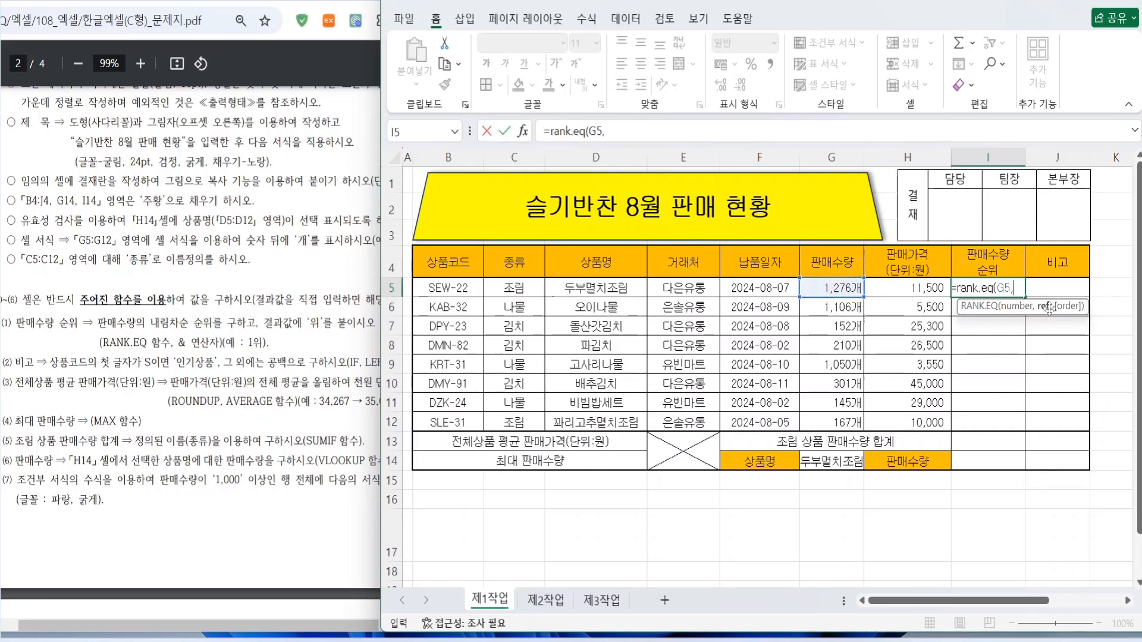
pyautogui.click(831, 287)
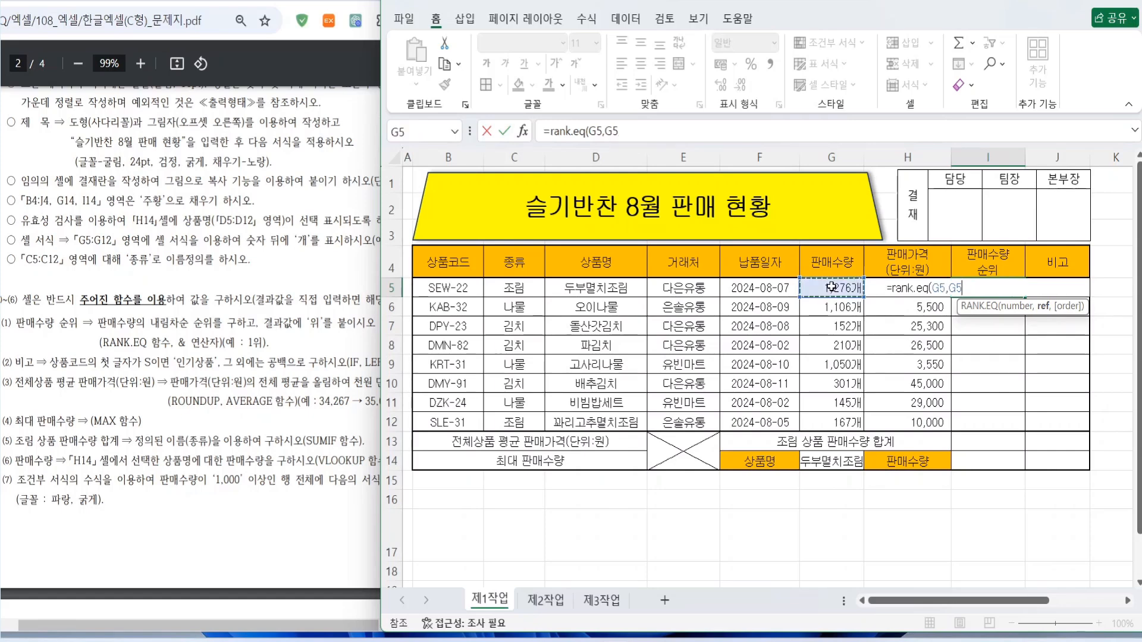
pyautogui.moveTo(829, 296); pyautogui.dragTo(830, 426)
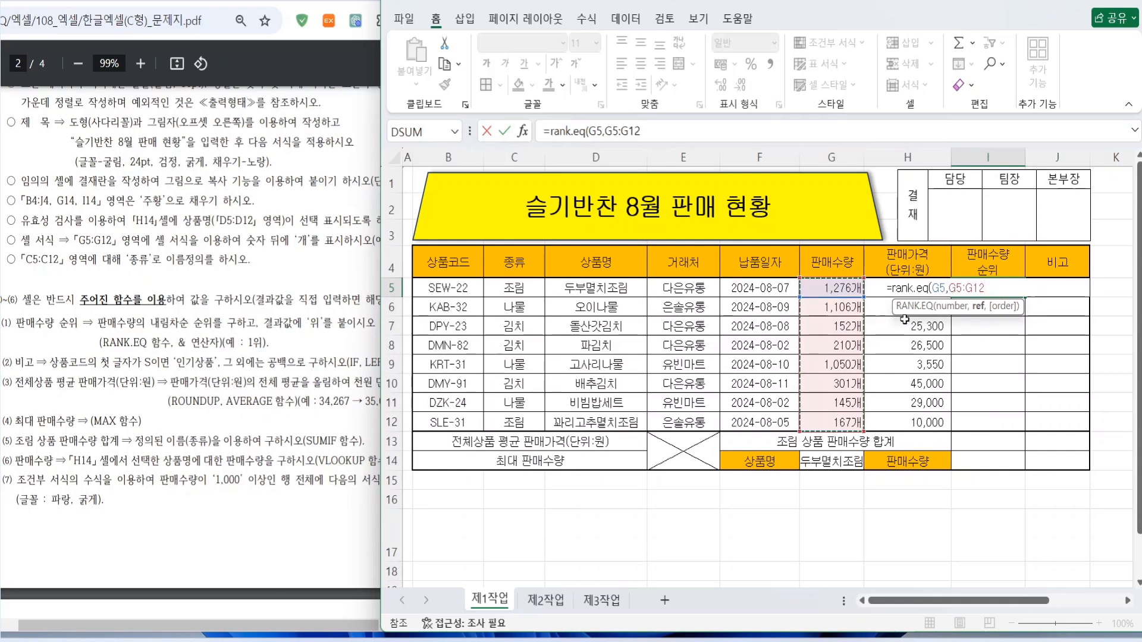
pyautogui.press('F4')
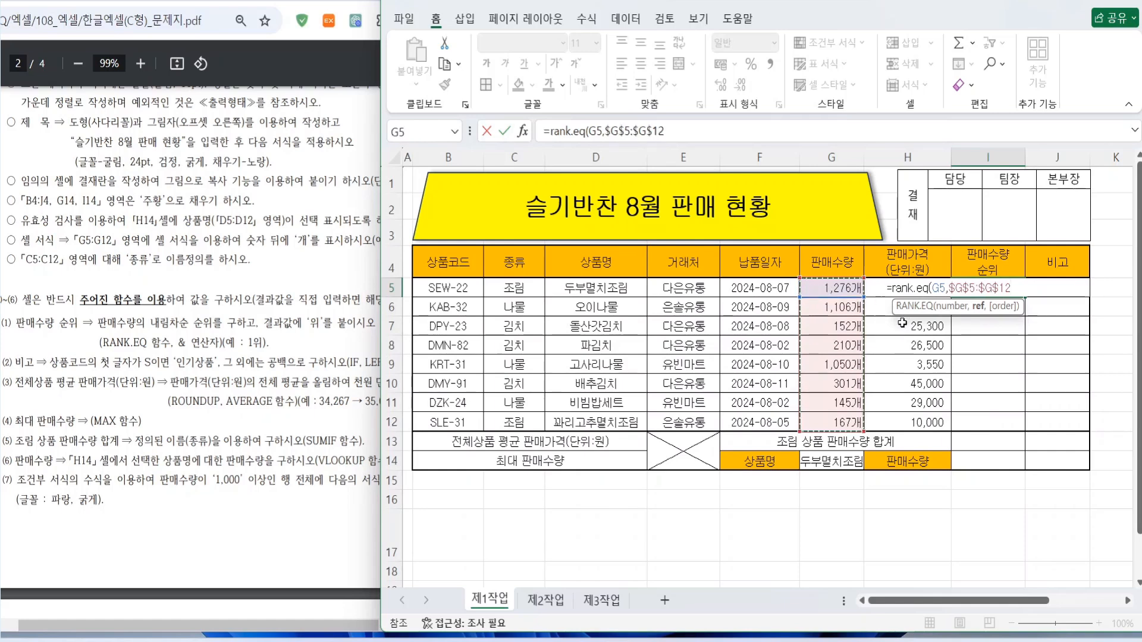
pyautogui.write(',')
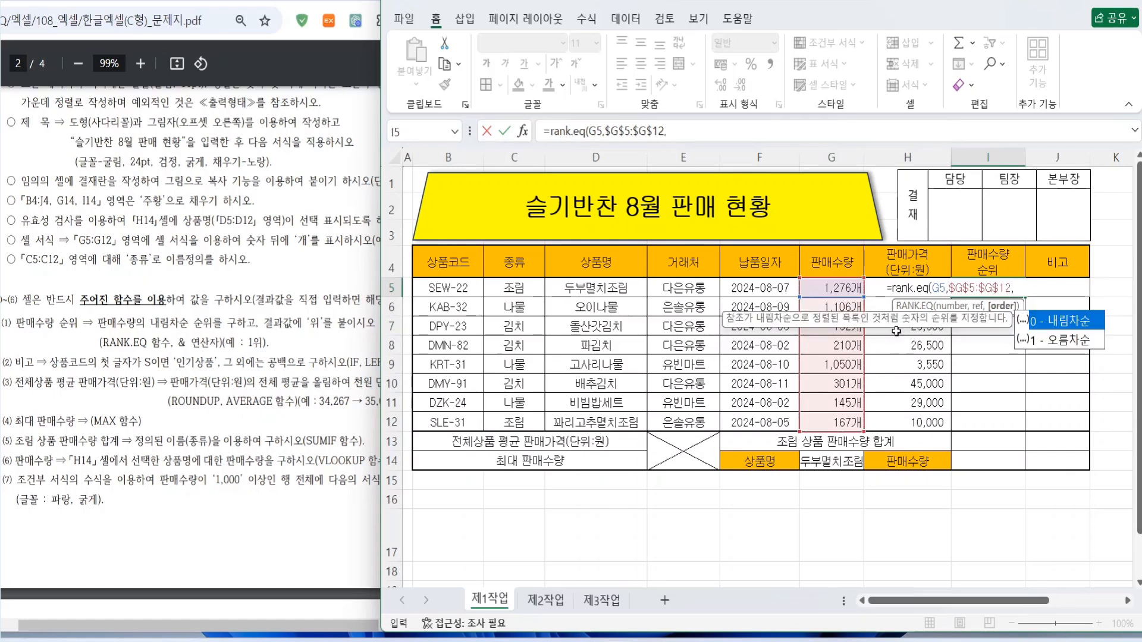
pyautogui.write('0)')
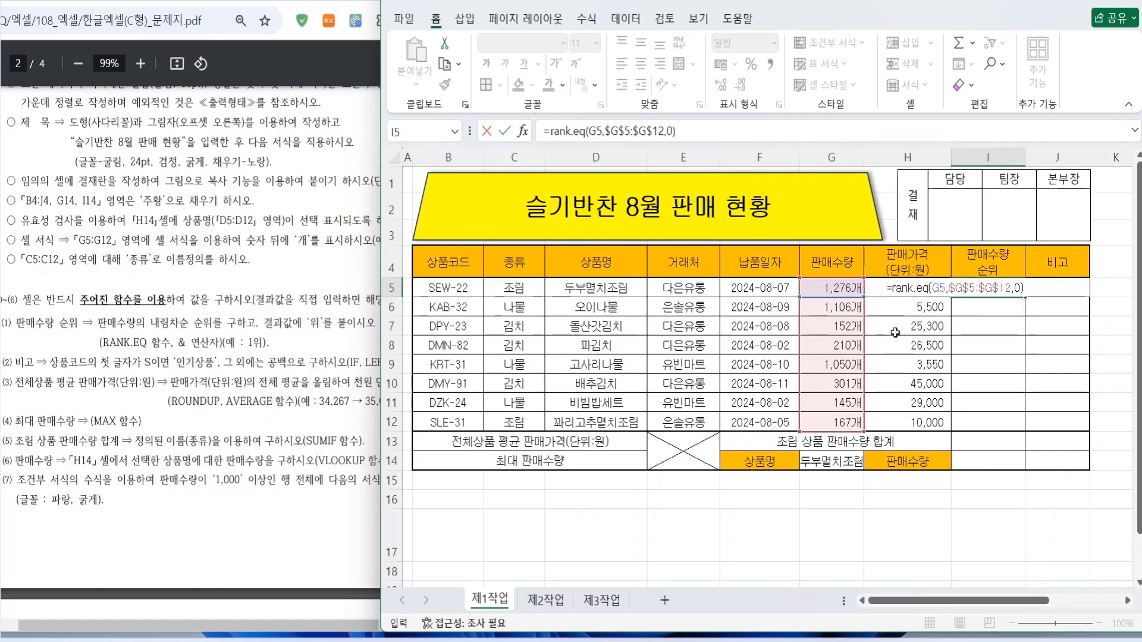
pyautogui.press('Return')
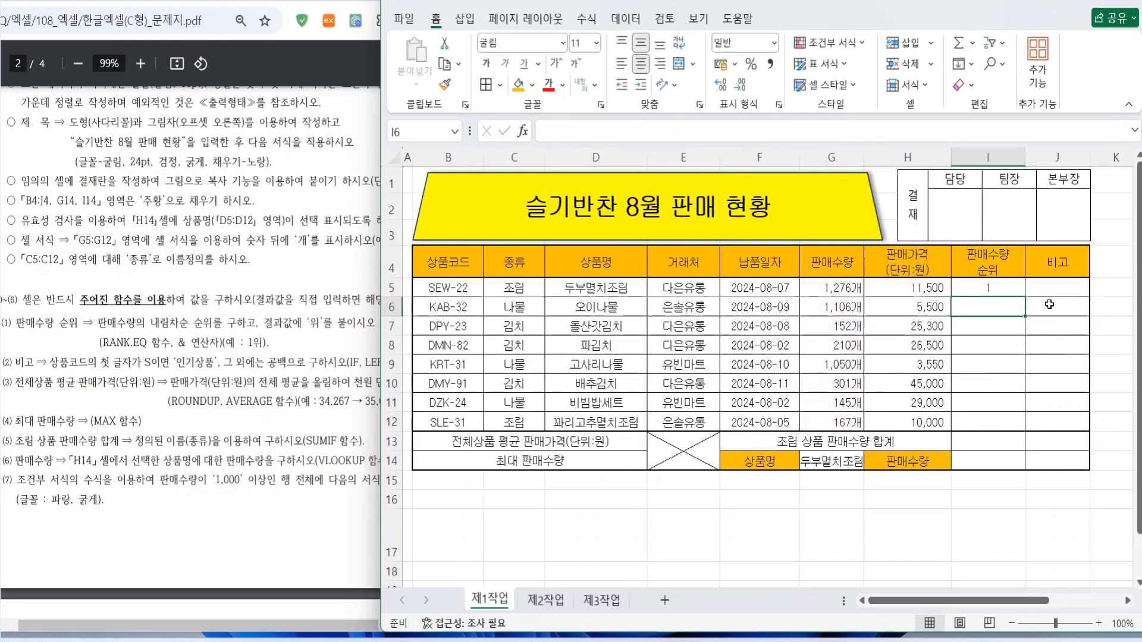
# Step: Fill the rank formula from I5 down to I12 and check the copied formulas in the cells below I5
pyautogui.click(1005, 289)
pyautogui.moveTo(1025, 299); pyautogui.dragTo(1031, 430)
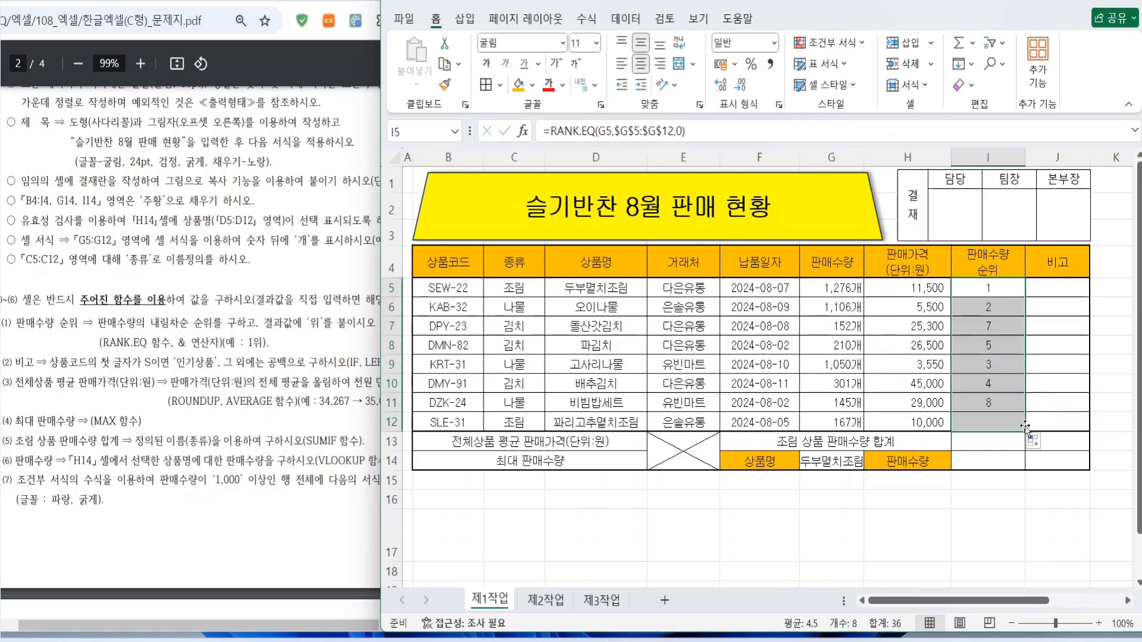
pyautogui.click(996, 307)
pyautogui.click(994, 326)
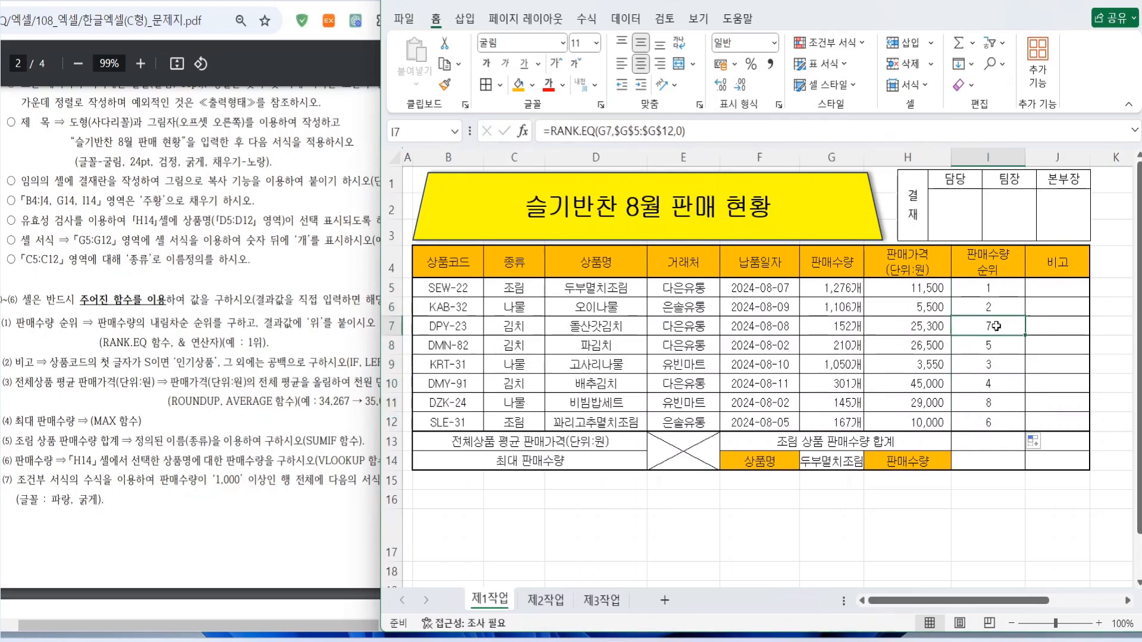
pyautogui.click(991, 345)
# Step: Append &"위" to the RANK.EQ formula in I5 and fill the revised formula down to I12
pyautogui.click(989, 288)
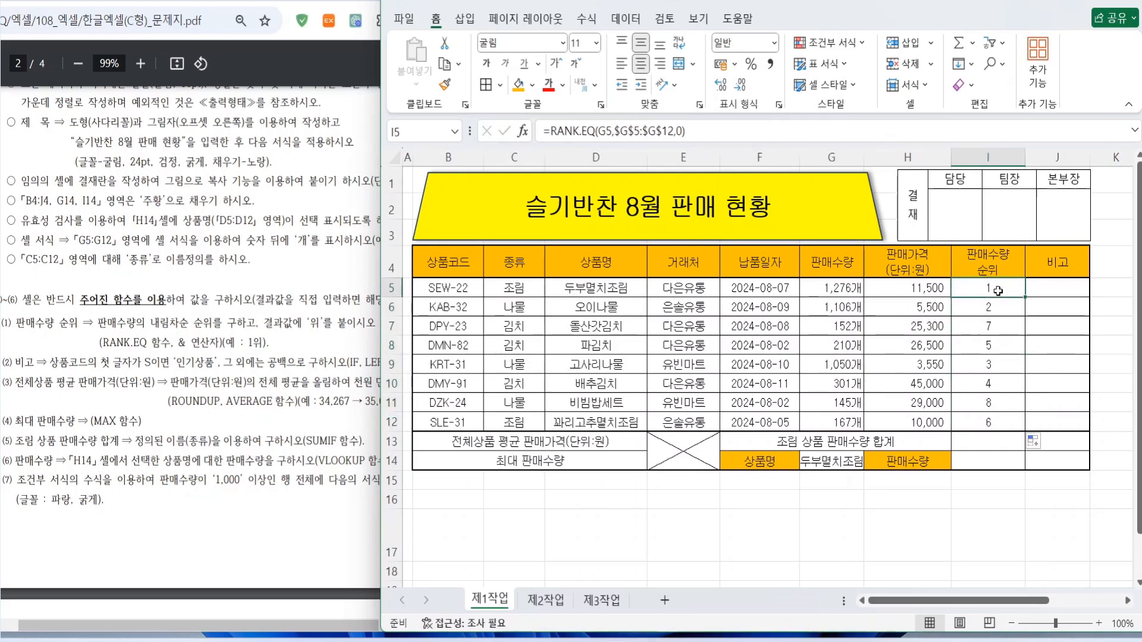
pyautogui.click(718, 132)
pyautogui.write('&')
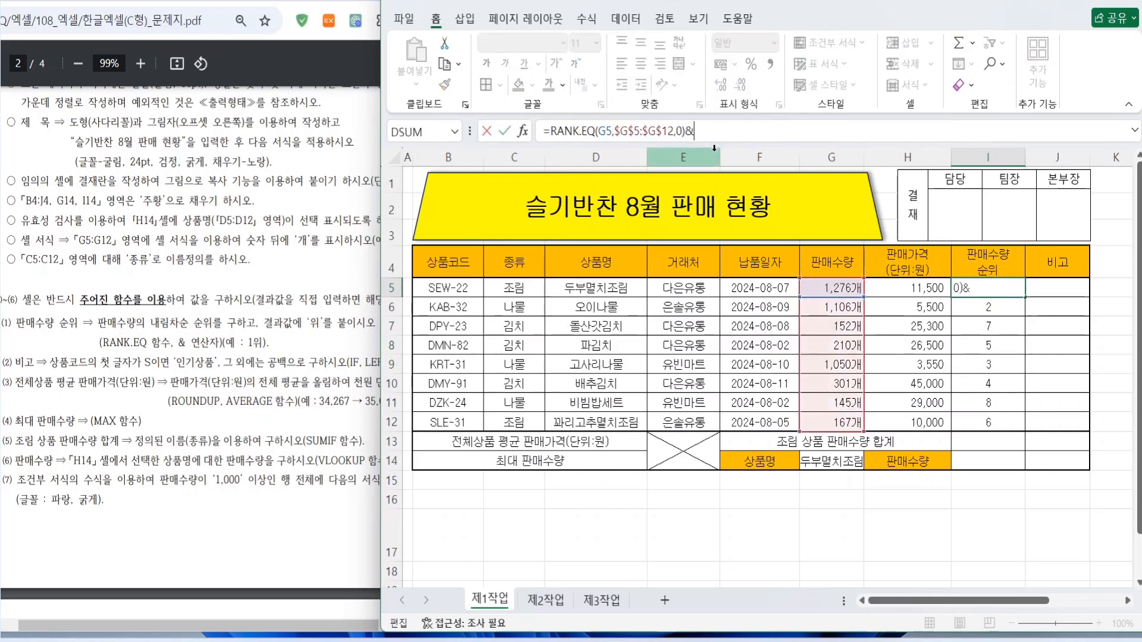
pyautogui.write('"dnl')
pyautogui.press('BackSpace')
pyautogui.press('BackSpace')
pyautogui.press('BackSpace')
pyautogui.write('위"')
pyautogui.hotkey('ctrl', 'Return')
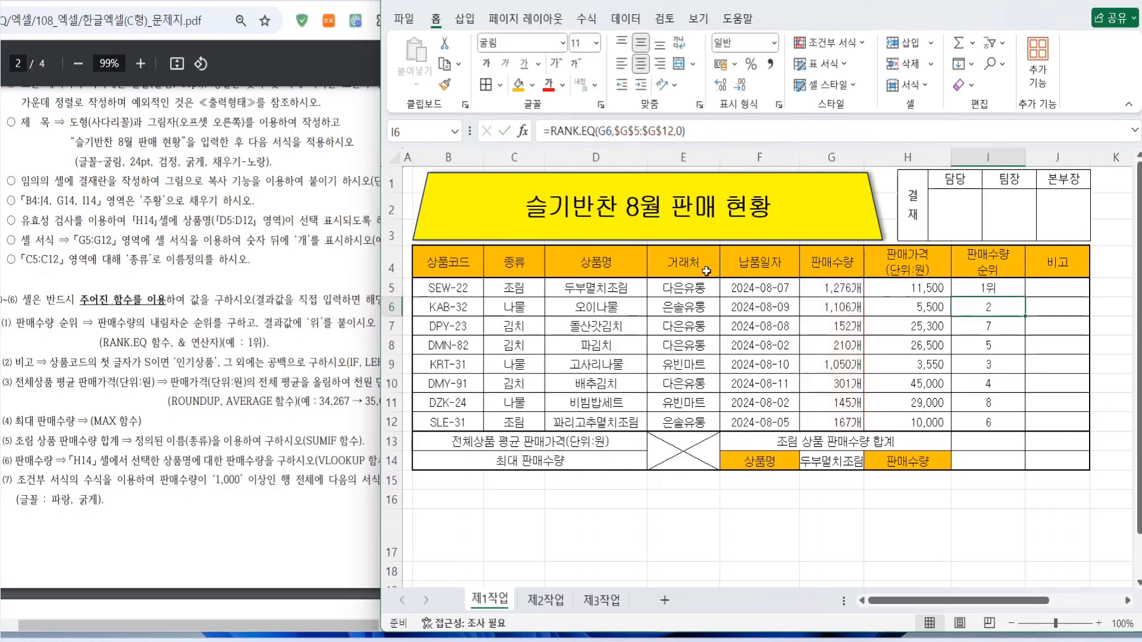
pyautogui.moveTo(1021, 296); pyautogui.dragTo(1005, 423)
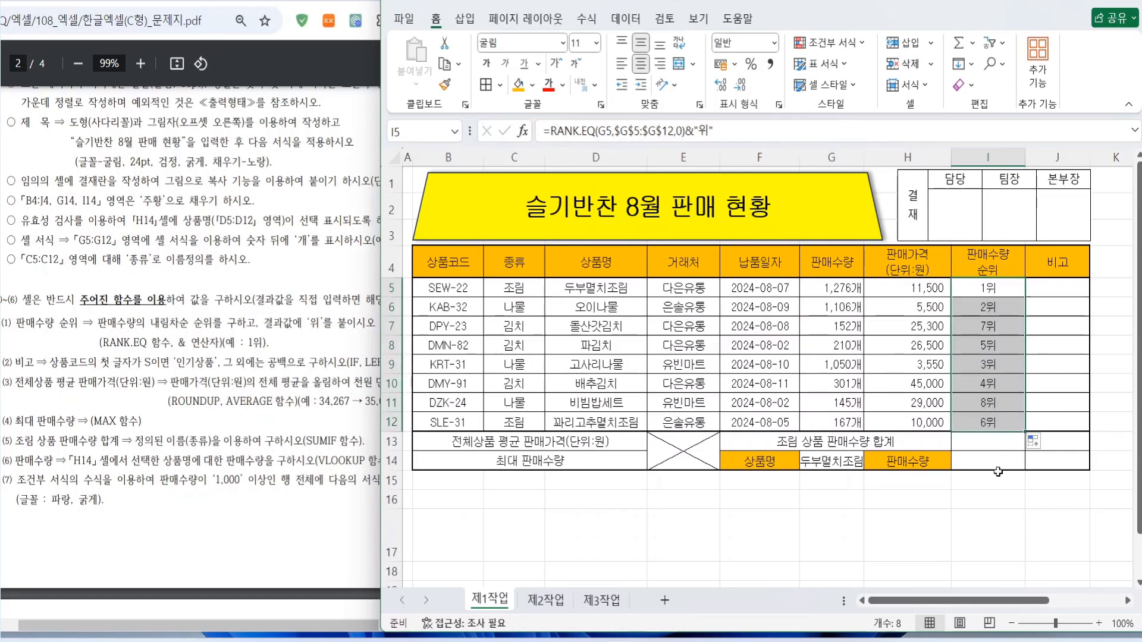
# Step: Read instruction (2) on the exam sheet about filling the 비고 column with the IF and LEFT functions
pyautogui.click(101, 387)
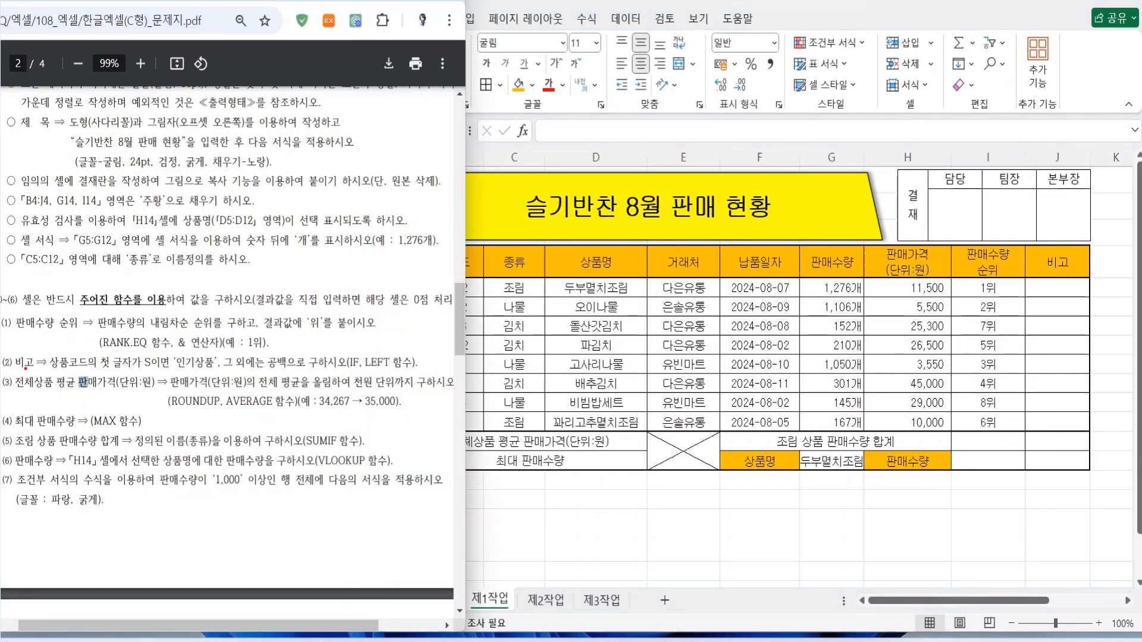
pyautogui.moveTo(20, 370); pyautogui.dragTo(423, 369)
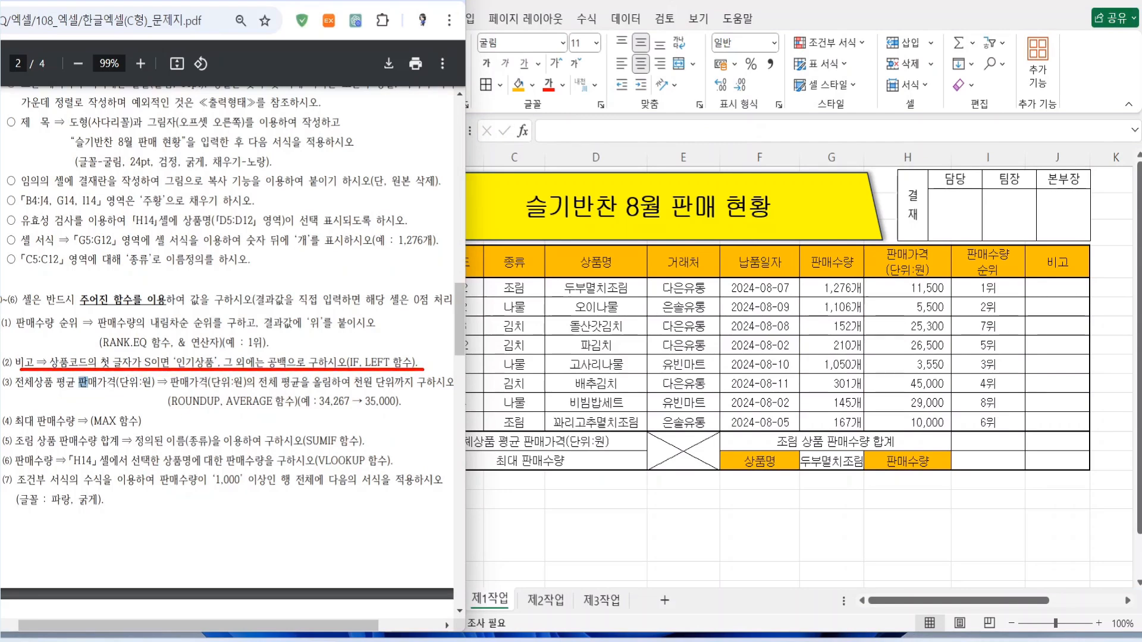
pyautogui.moveTo(155, 376); pyautogui.dragTo(147, 339)
pyautogui.moveTo(203, 378)
pyautogui.mouseDown()
pyautogui.moveTo(187, 373)
pyautogui.moveTo(216, 368)
pyautogui.mouseUp()
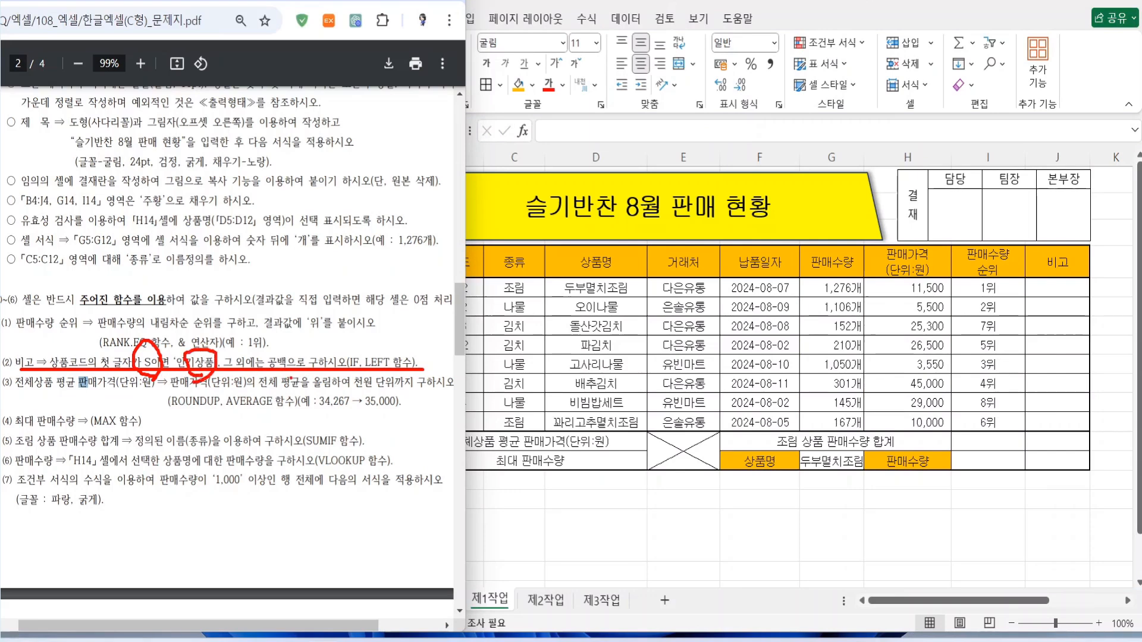
pyautogui.moveTo(292, 378)
pyautogui.mouseDown()
pyautogui.moveTo(280, 352)
pyautogui.moveTo(285, 387)
pyautogui.moveTo(388, 349)
pyautogui.mouseUp()
pyautogui.press('Escape')
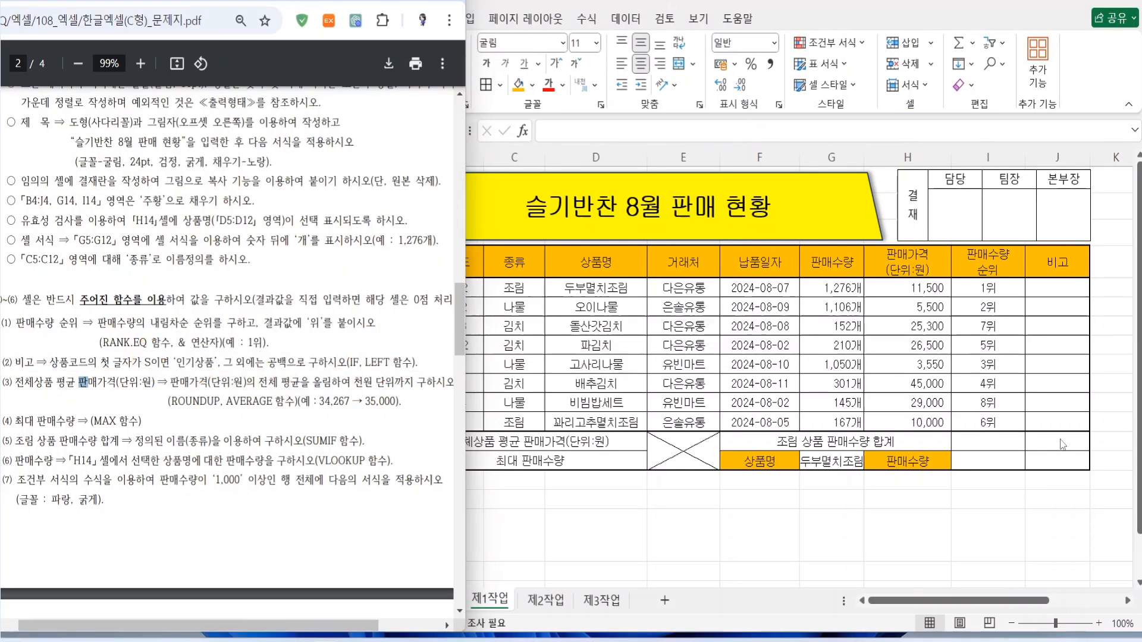
# Step: Enter =LEFT(B5,1) in J5 to extract the first letter of the product code
pyautogui.click(1070, 292)
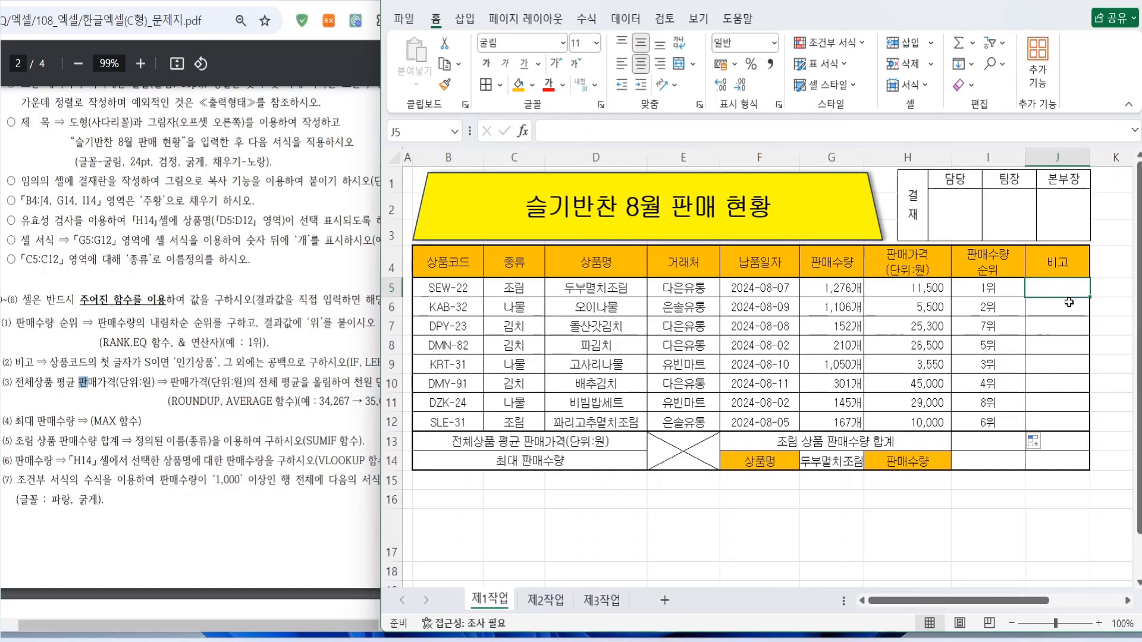
pyautogui.write('=')
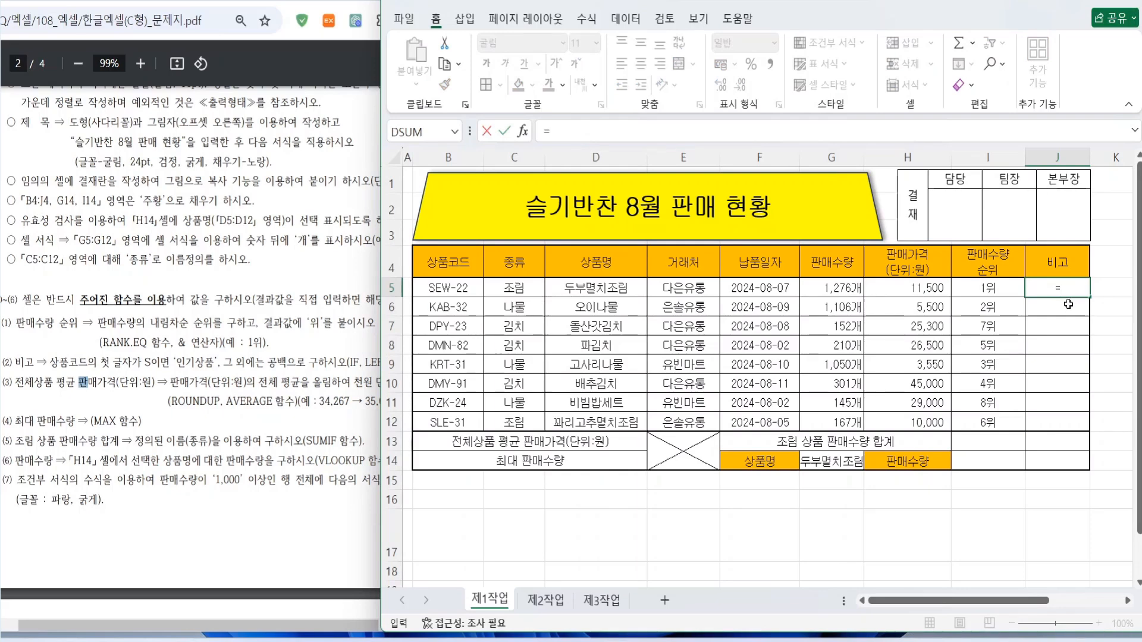
pyautogui.write('Ile')
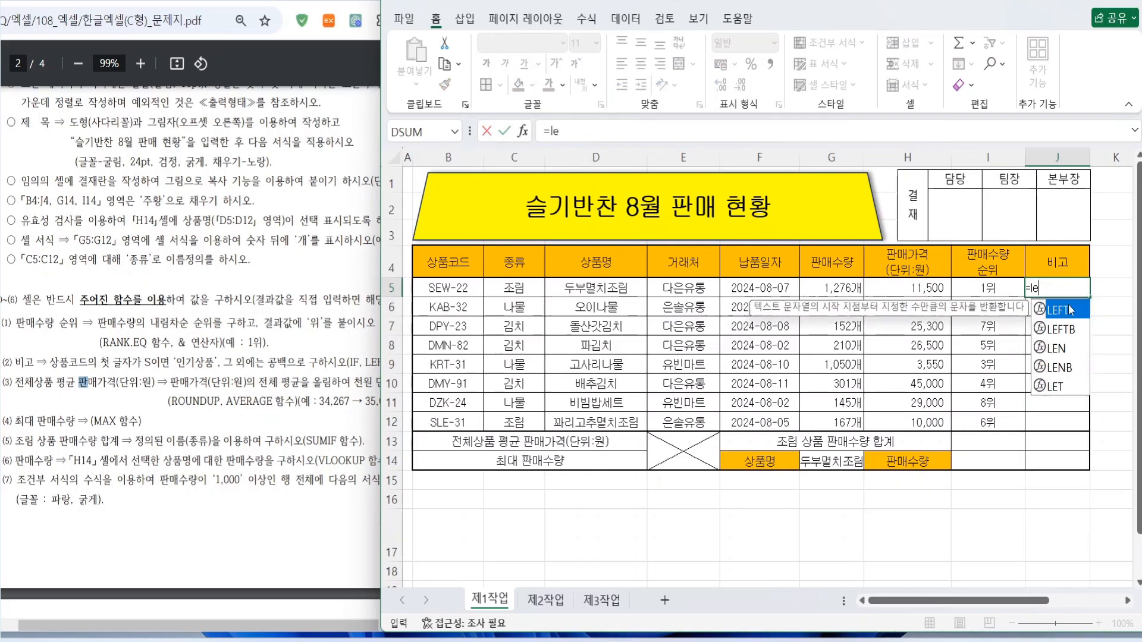
pyautogui.write('ft(')
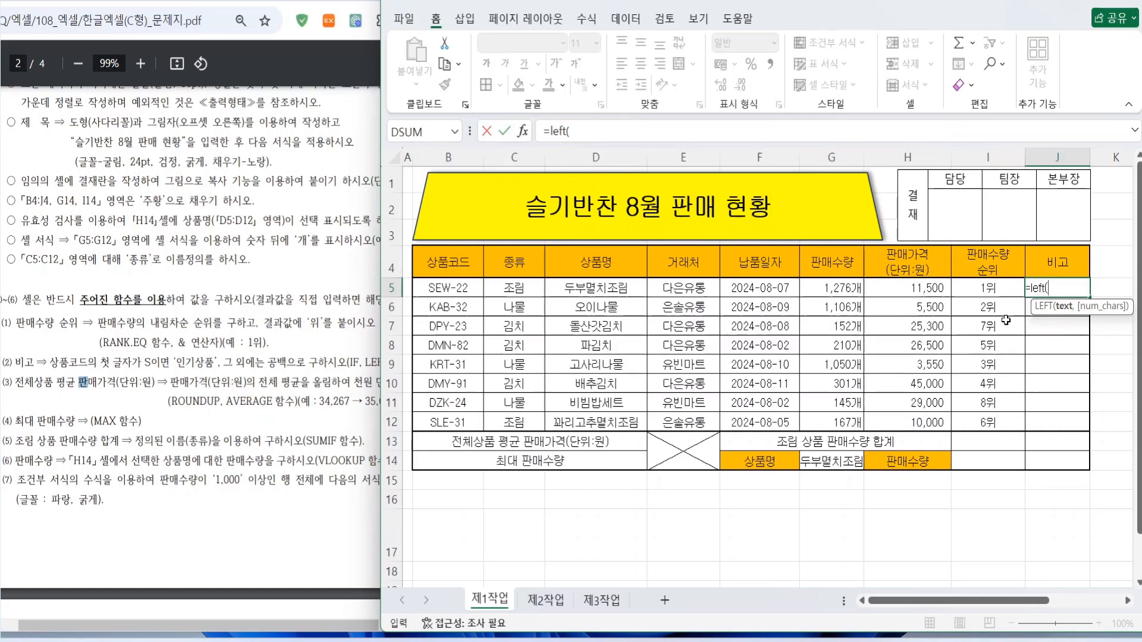
pyautogui.click(449, 291)
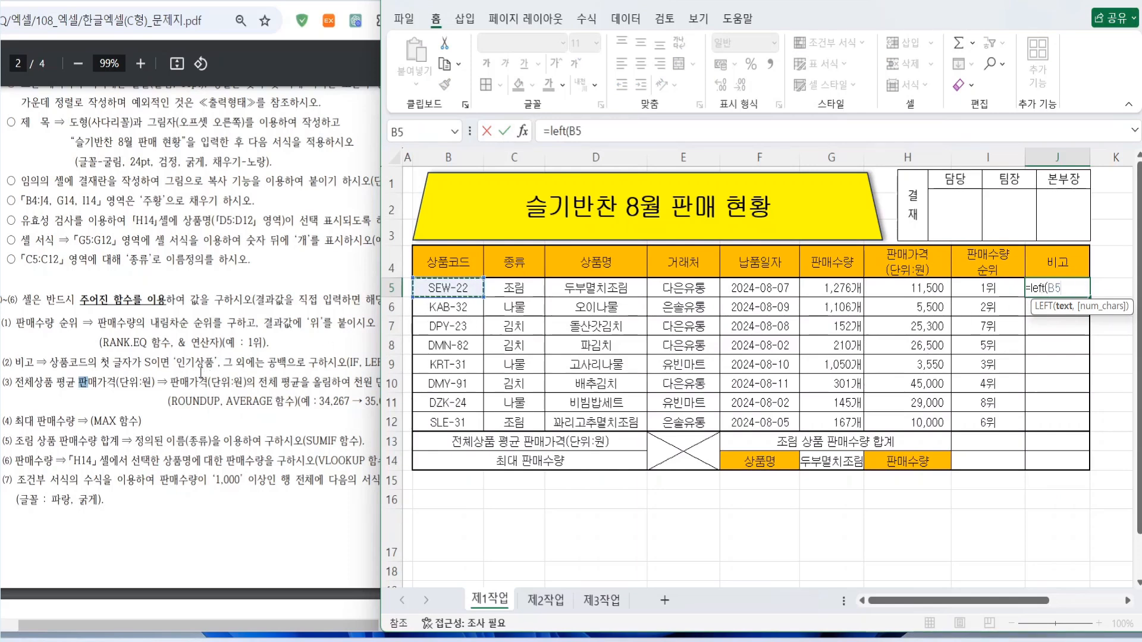
pyautogui.moveTo(761, 2); pyautogui.dragTo(803, 2)
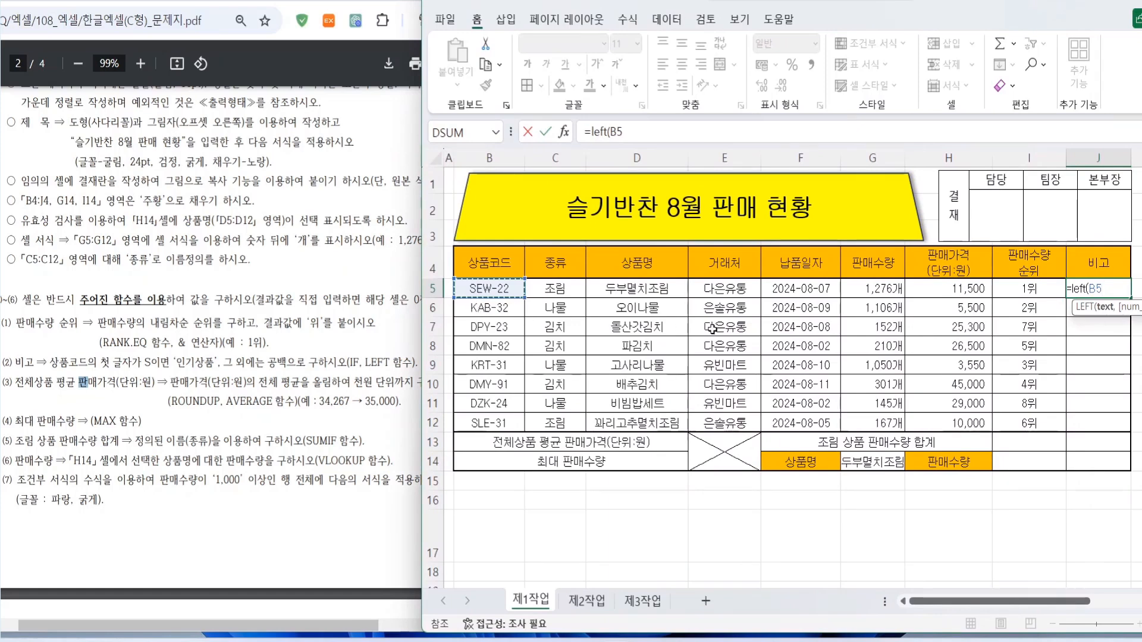
pyautogui.write(',1')
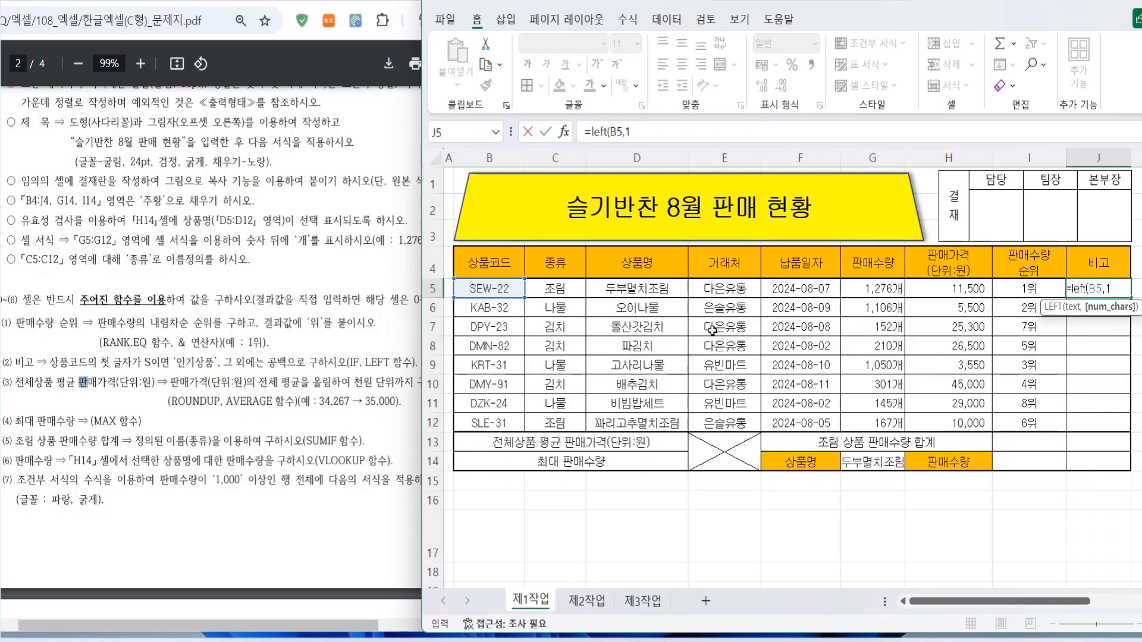
pyautogui.write(')')
pyautogui.press('Return')
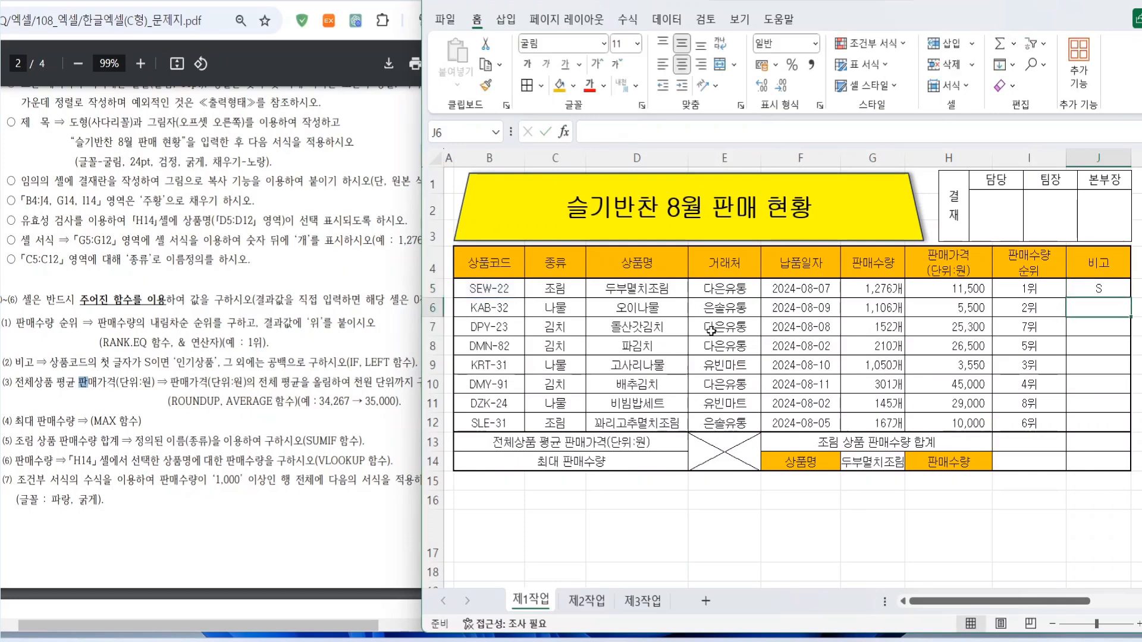
# Step: Fill the LEFT formula from J5 down to J12 and compare the extracted letters with the product codes in column B
pyautogui.press('Up')
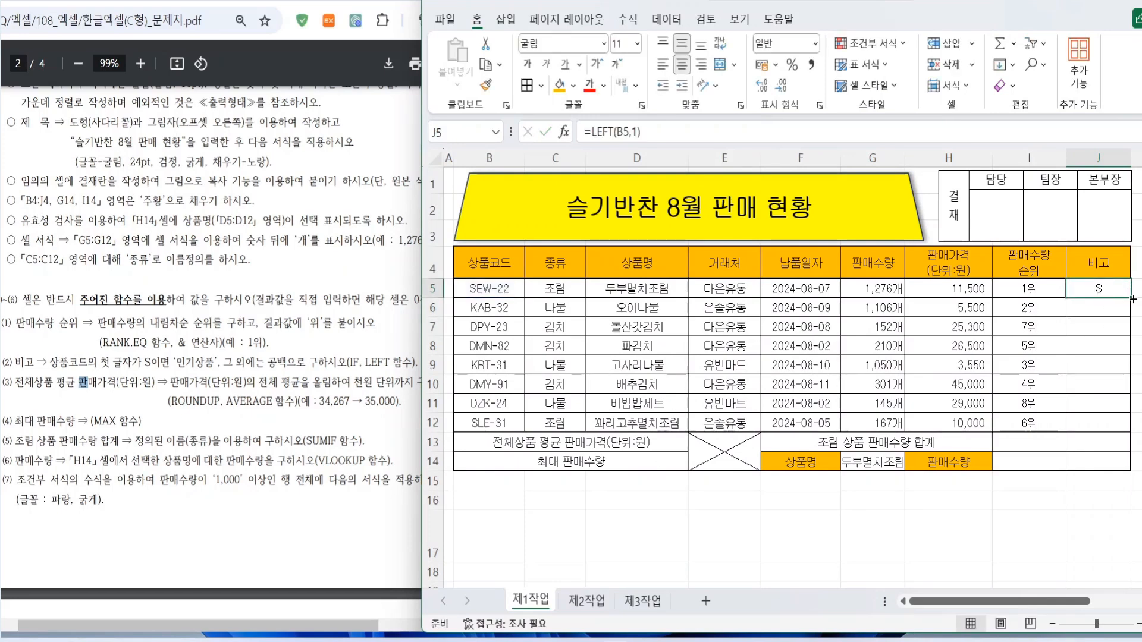
pyautogui.moveTo(1132, 299); pyautogui.dragTo(956, 434)
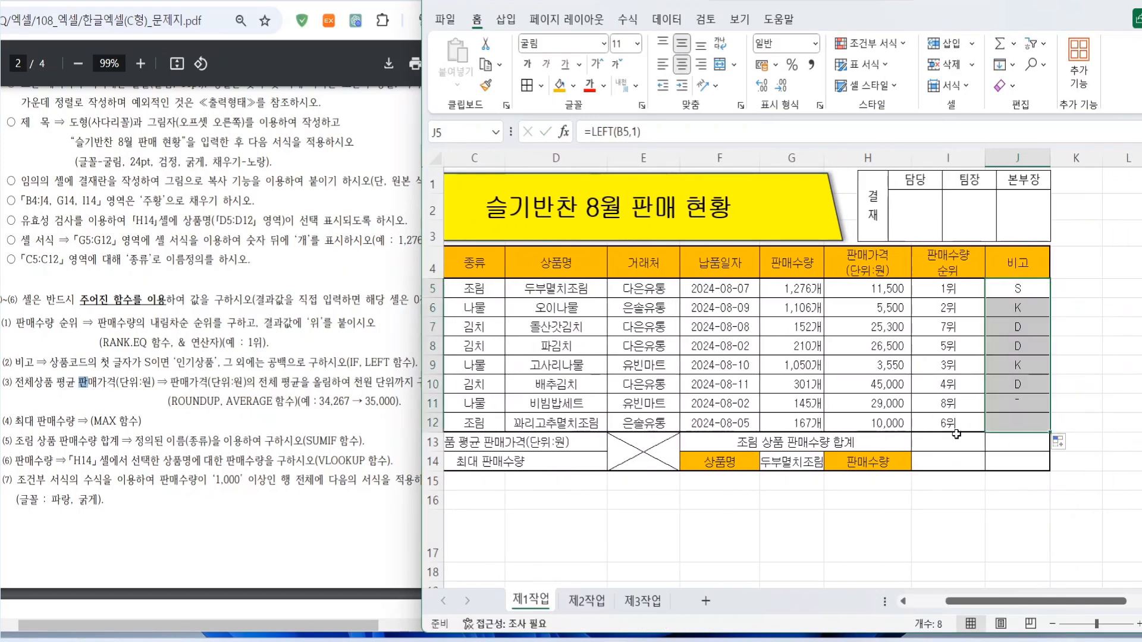
pyautogui.hscroll(-2, 1050, 373)
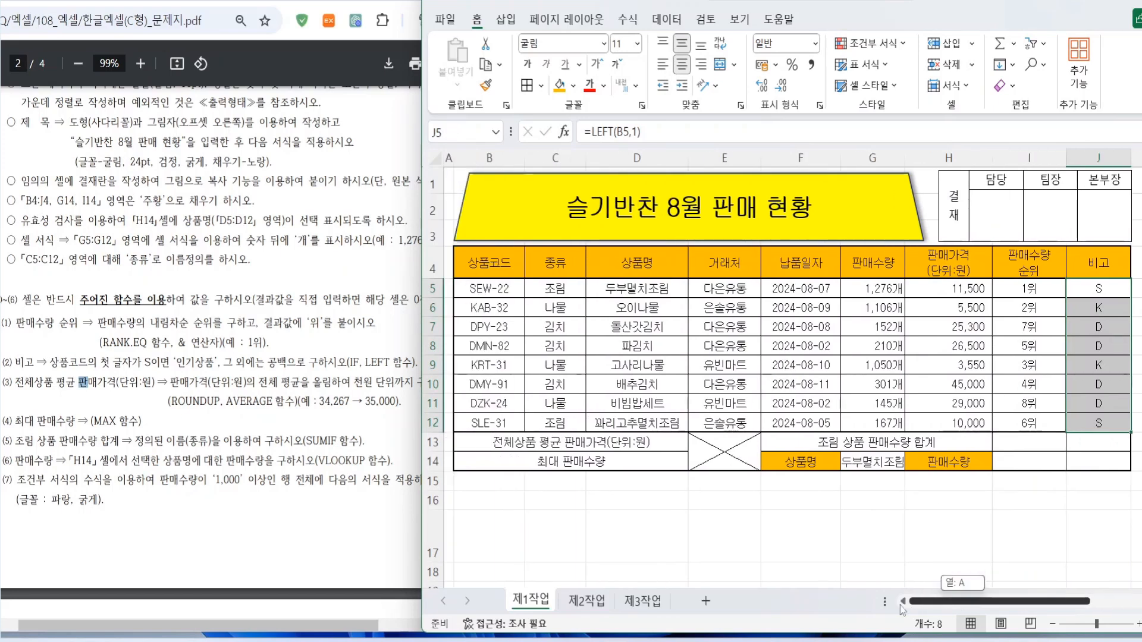
pyautogui.click(1096, 289)
pyautogui.press('Down')
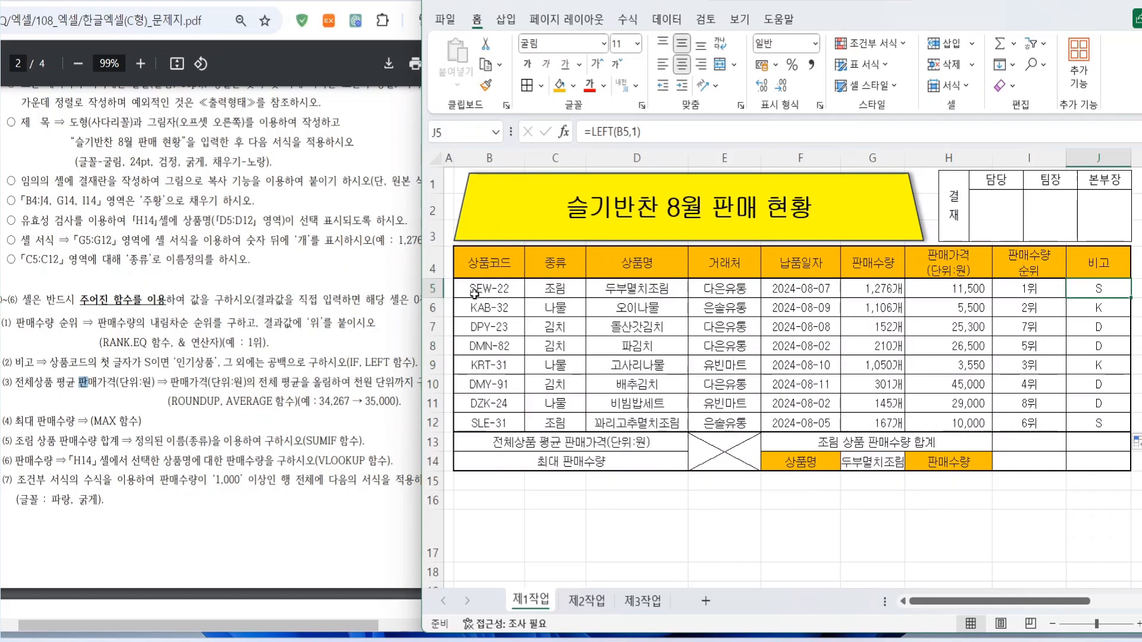
pyautogui.click(498, 321)
pyautogui.click(482, 342)
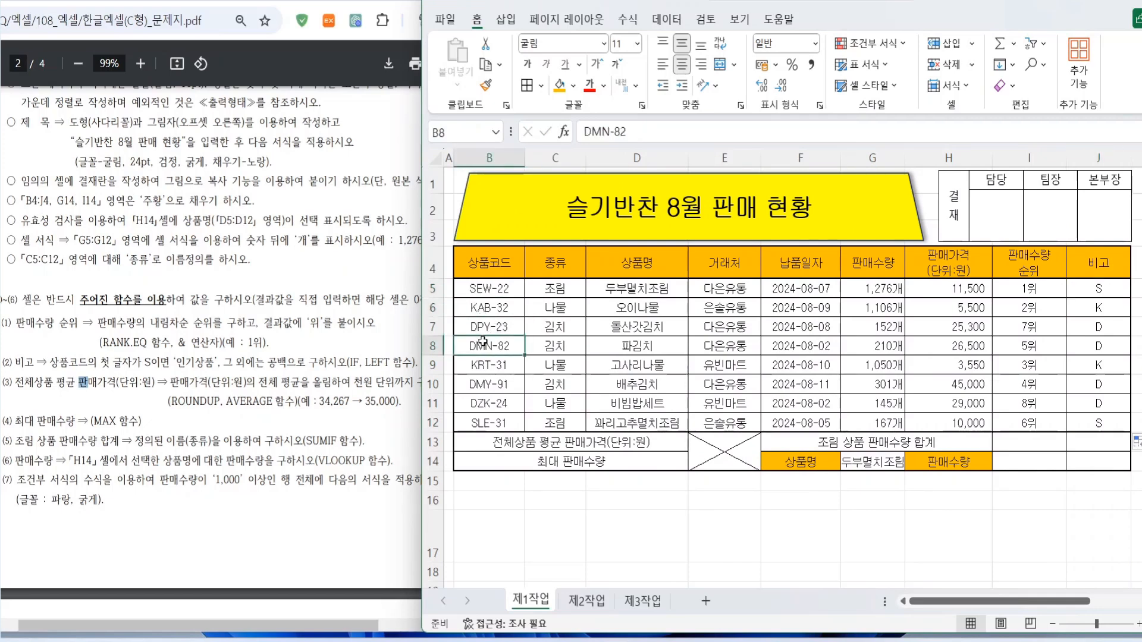
pyautogui.click(476, 365)
# Step: Extend the J5 formula to =IF(LEFT(B5,1)="S","인기상품"," ") so that only product codes starting with S are labelled
pyautogui.click(1098, 290)
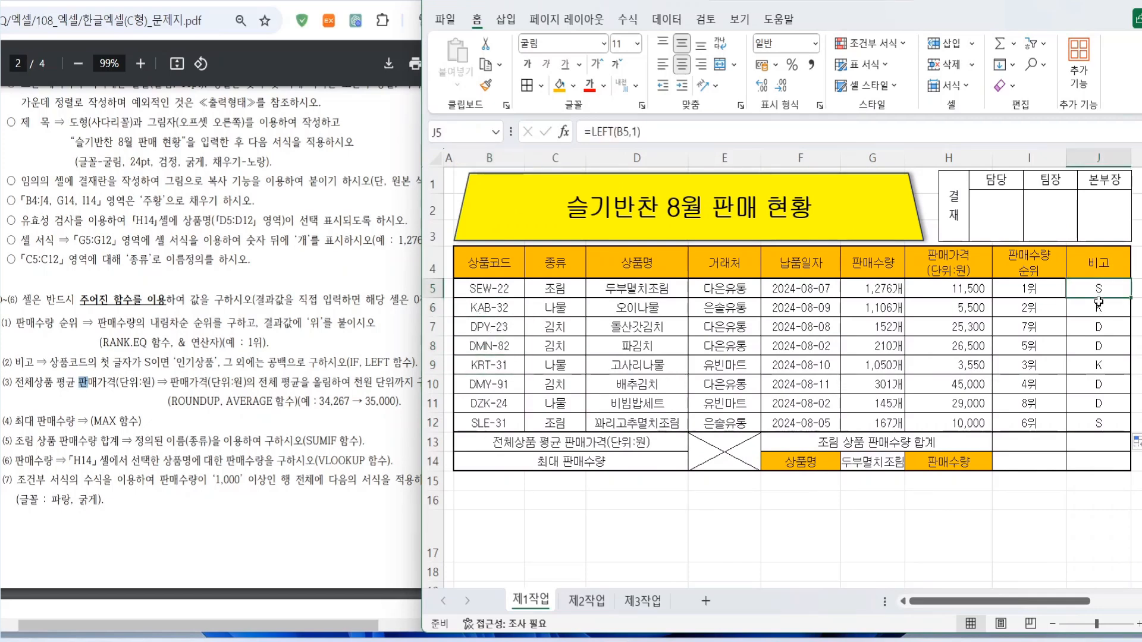
pyautogui.click(589, 131)
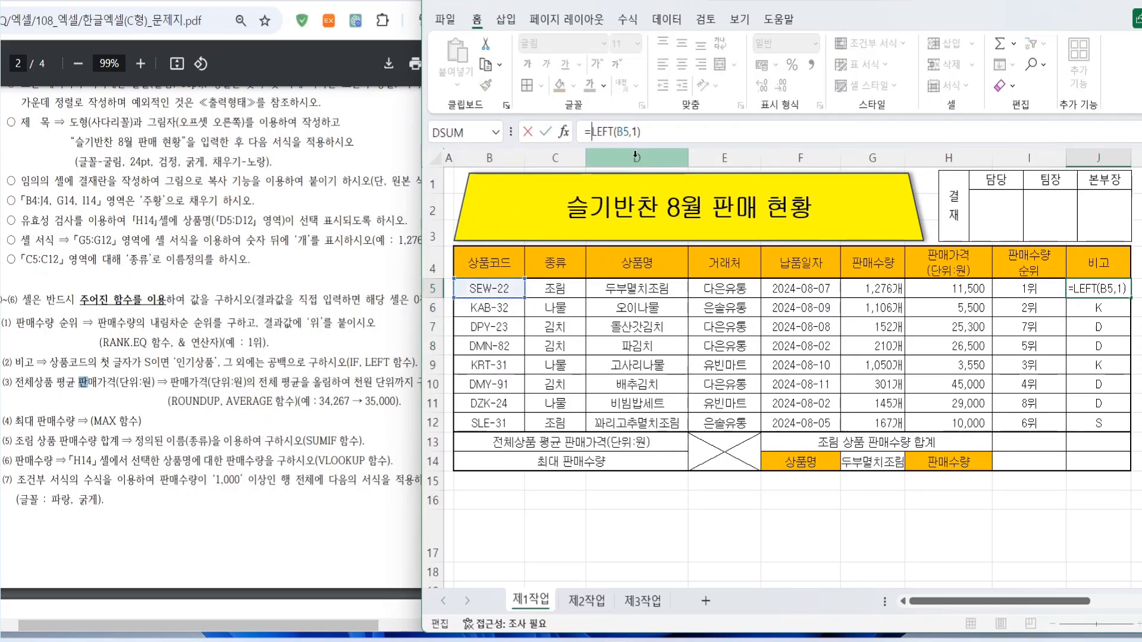
pyautogui.write('if(')
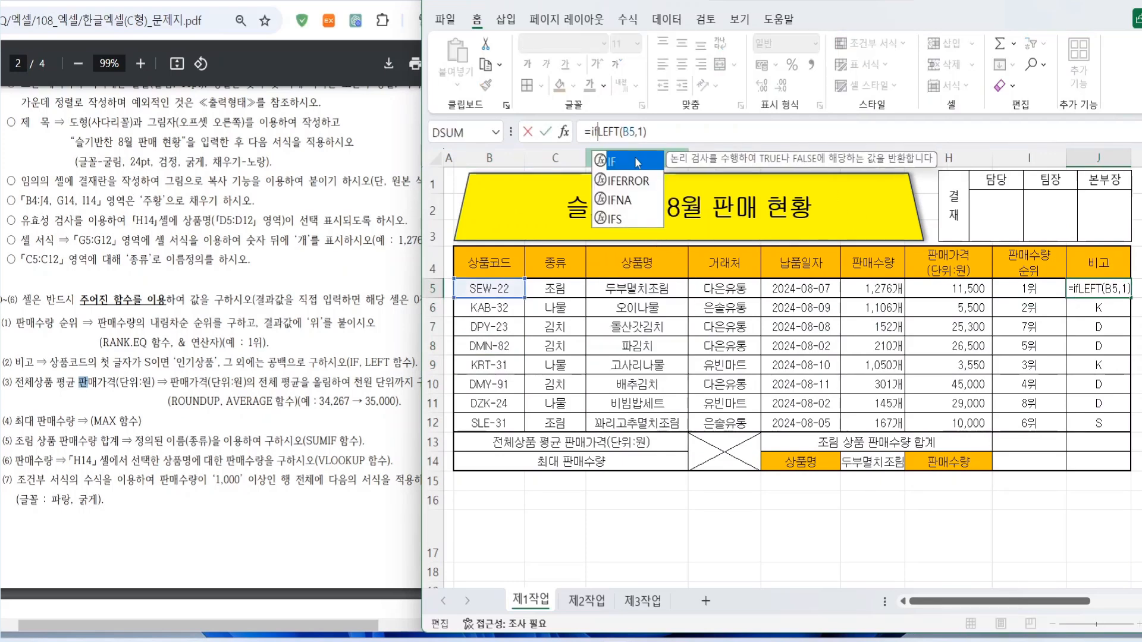
pyautogui.click(643, 131)
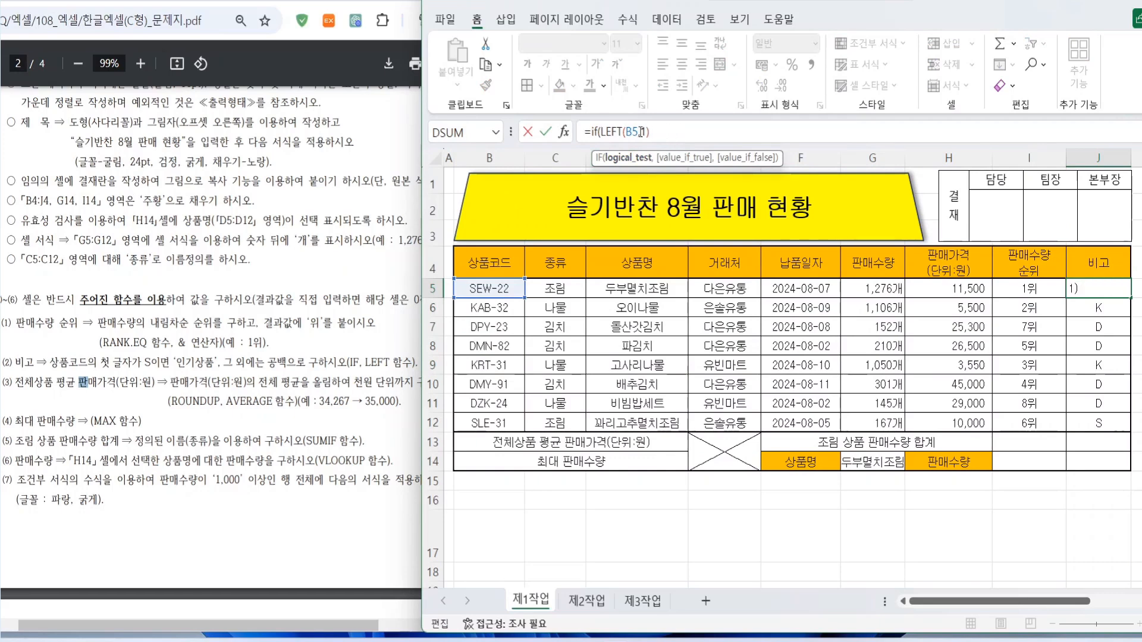
pyautogui.write('="S')
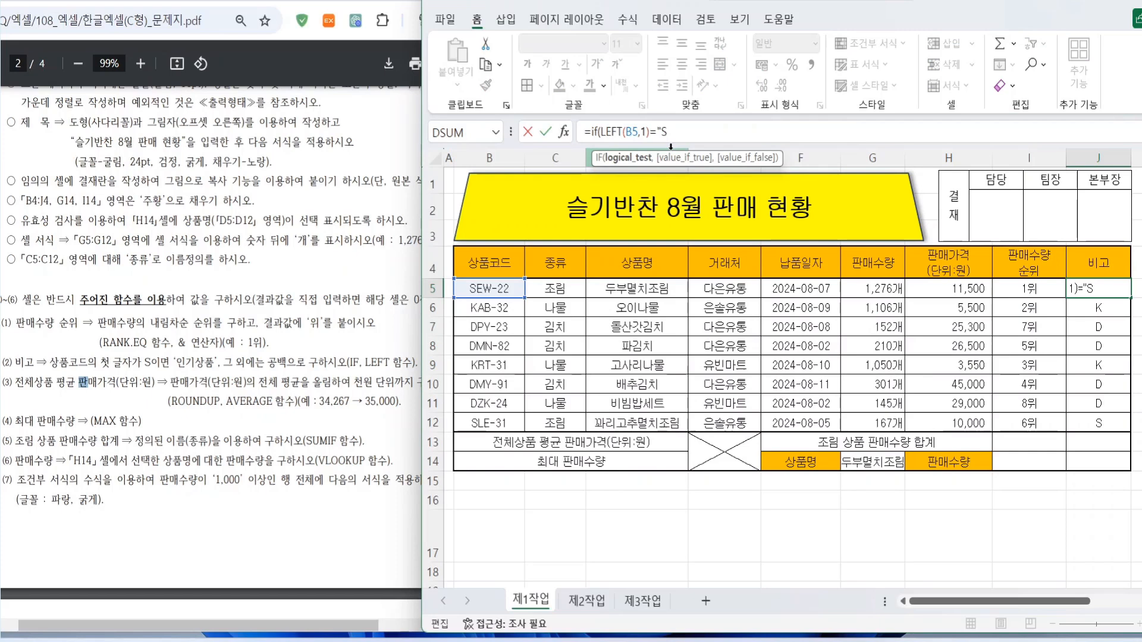
pyautogui.write('",')
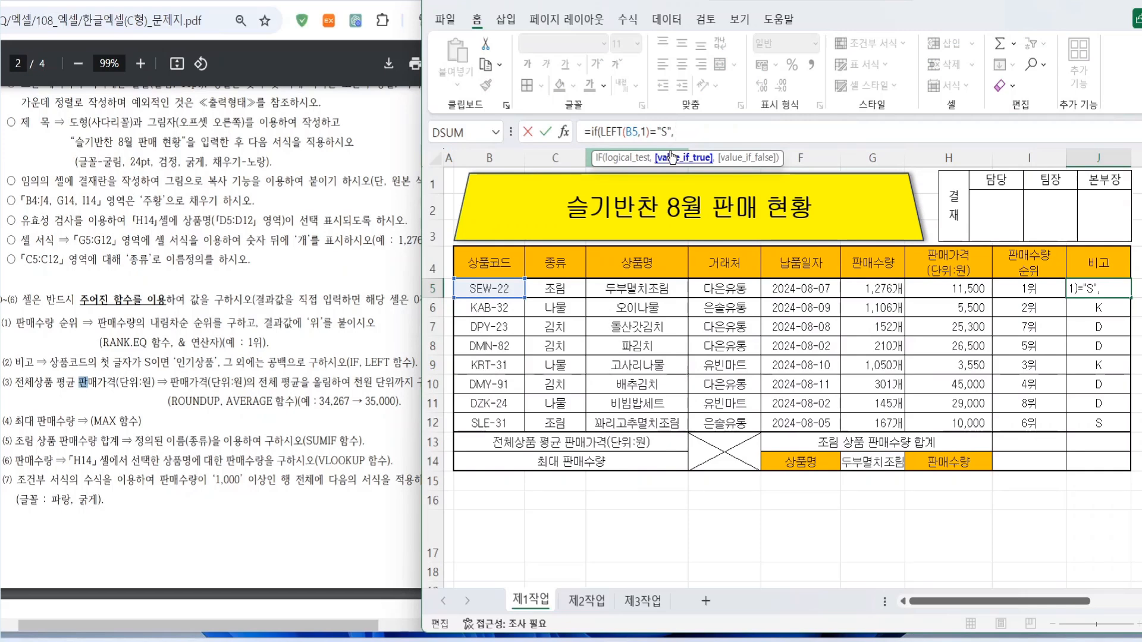
pyautogui.write('인')
pyautogui.write('"')
pyautogui.write('인기상ㅍ')
pyautogui.write('품",')
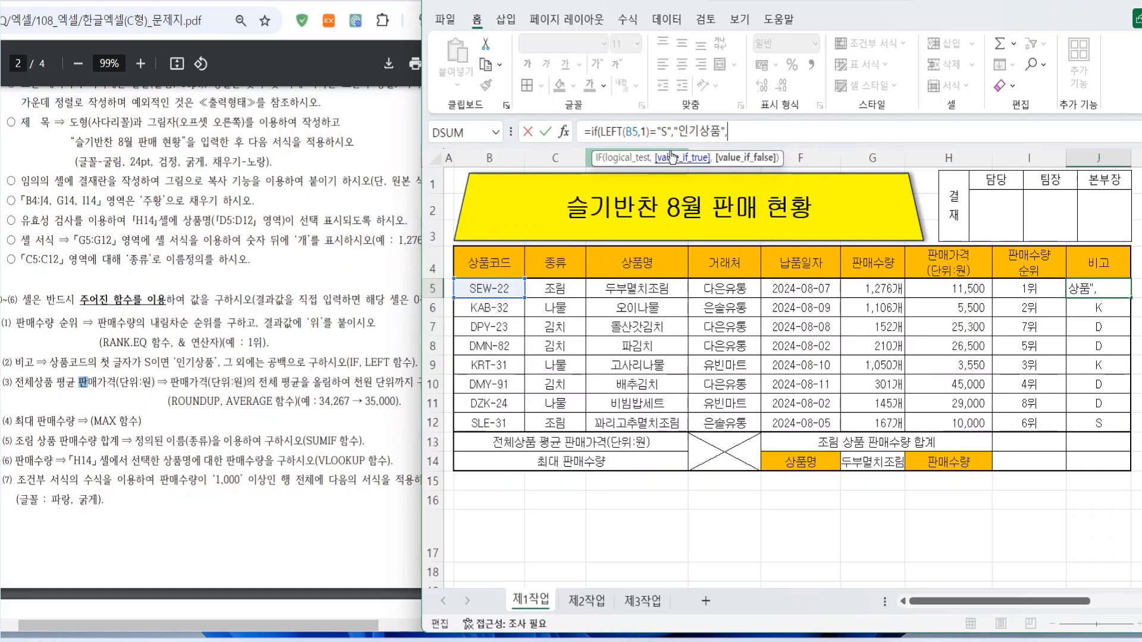
pyautogui.write('"')
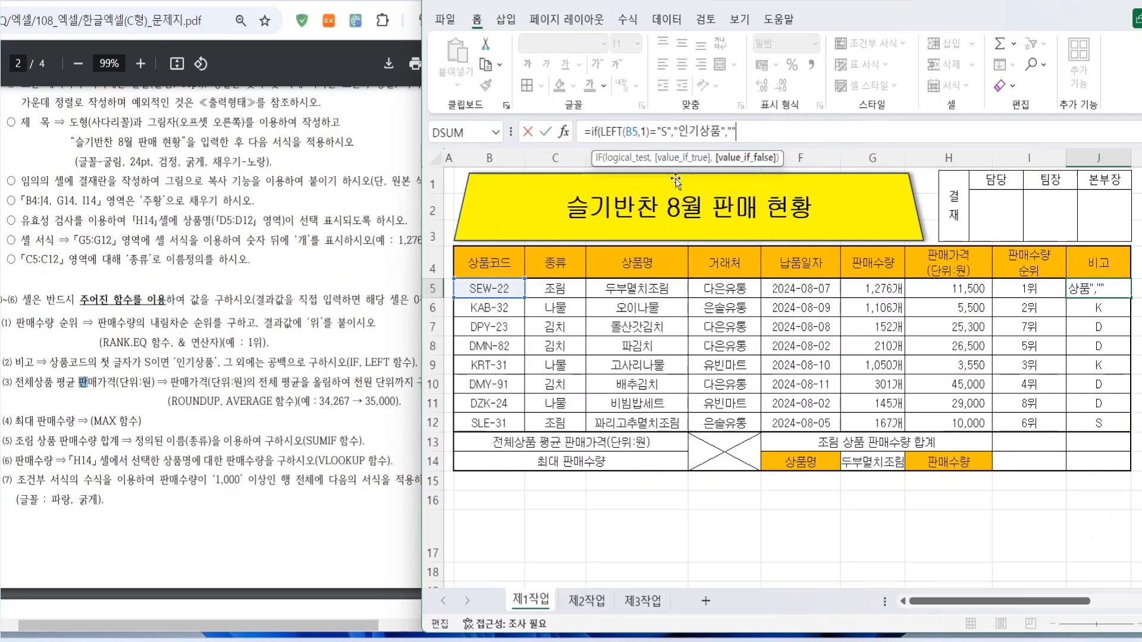
pyautogui.press('BackSpace')
pyautogui.write('")')
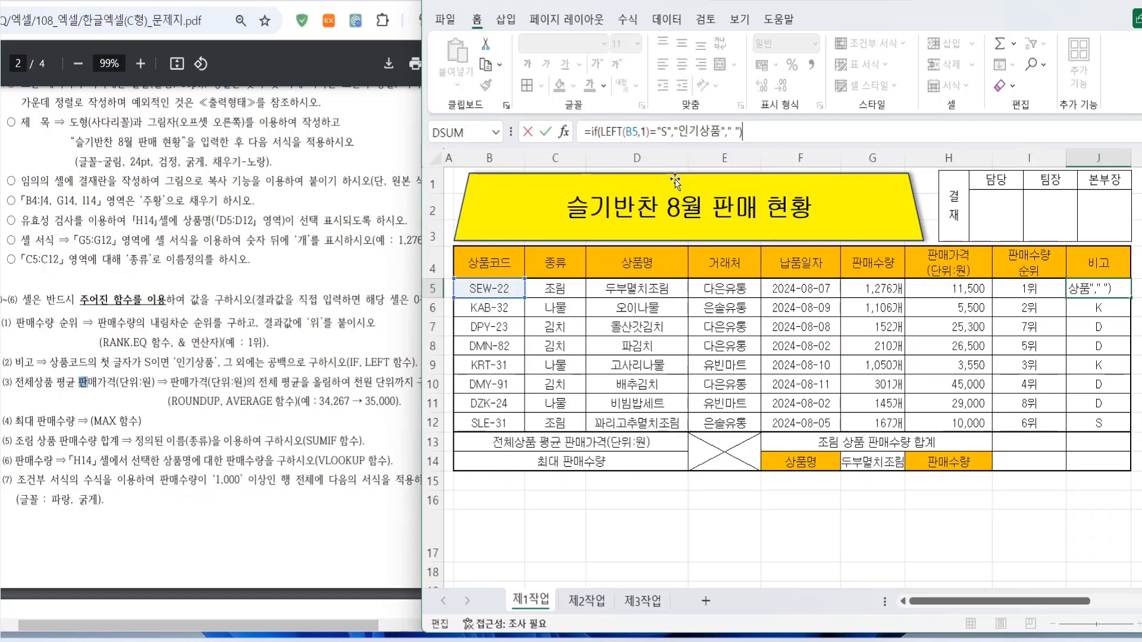
pyautogui.press('Return')
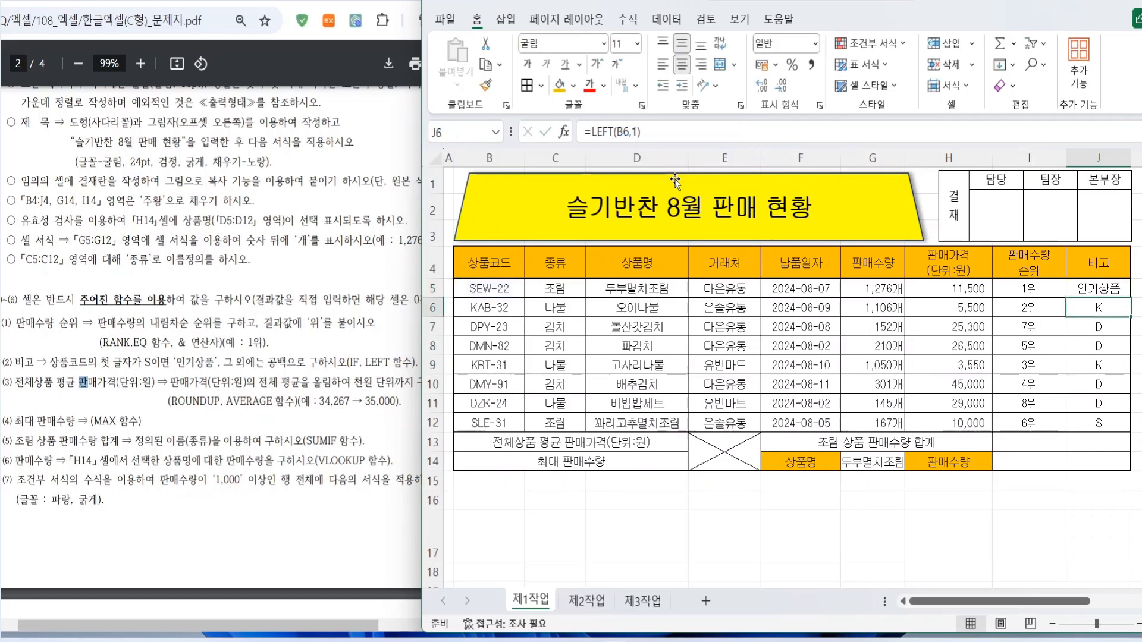
# Step: Fill the IF formula from J5 down to J12 and check the copied formulas in the 비고 column
pyautogui.click(1120, 290)
pyautogui.moveTo(1133, 300); pyautogui.dragTo(1108, 426)
pyautogui.click(1103, 448)
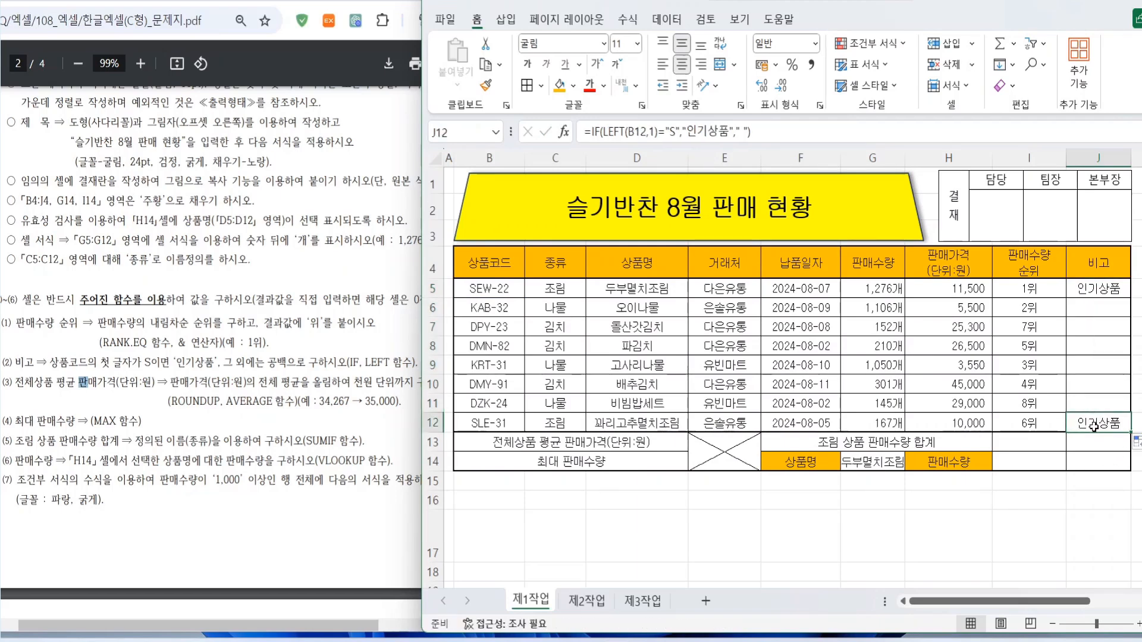
pyautogui.click(1087, 291)
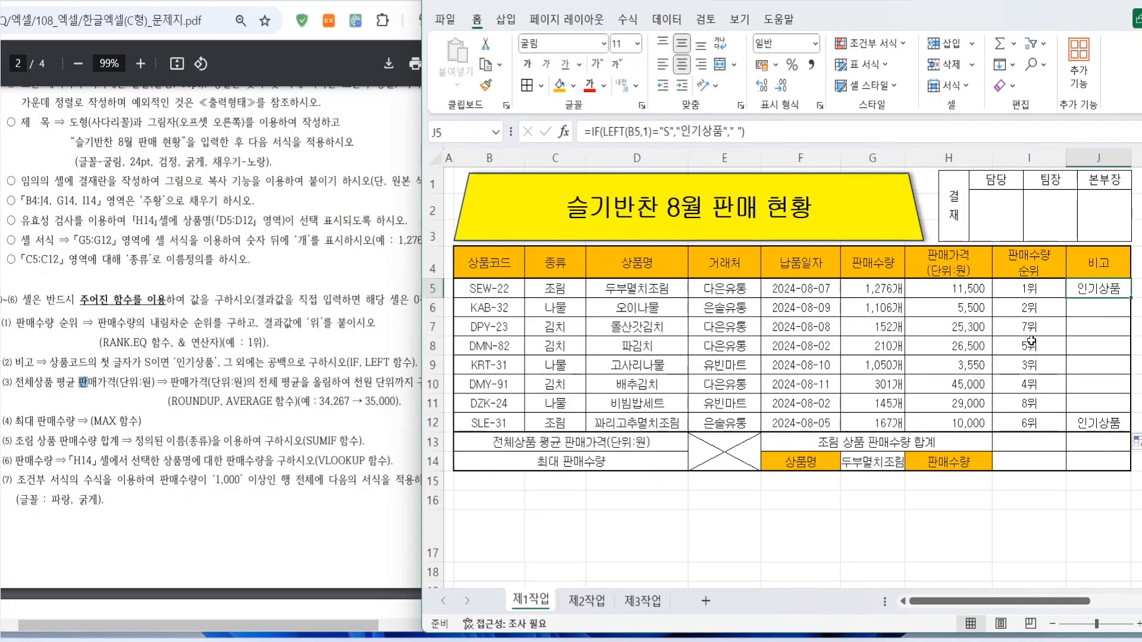
pyautogui.click(1095, 309)
pyautogui.press('Down')
pyautogui.press('Down')
pyautogui.press('Down')
pyautogui.press('Down')
pyautogui.press('Down')
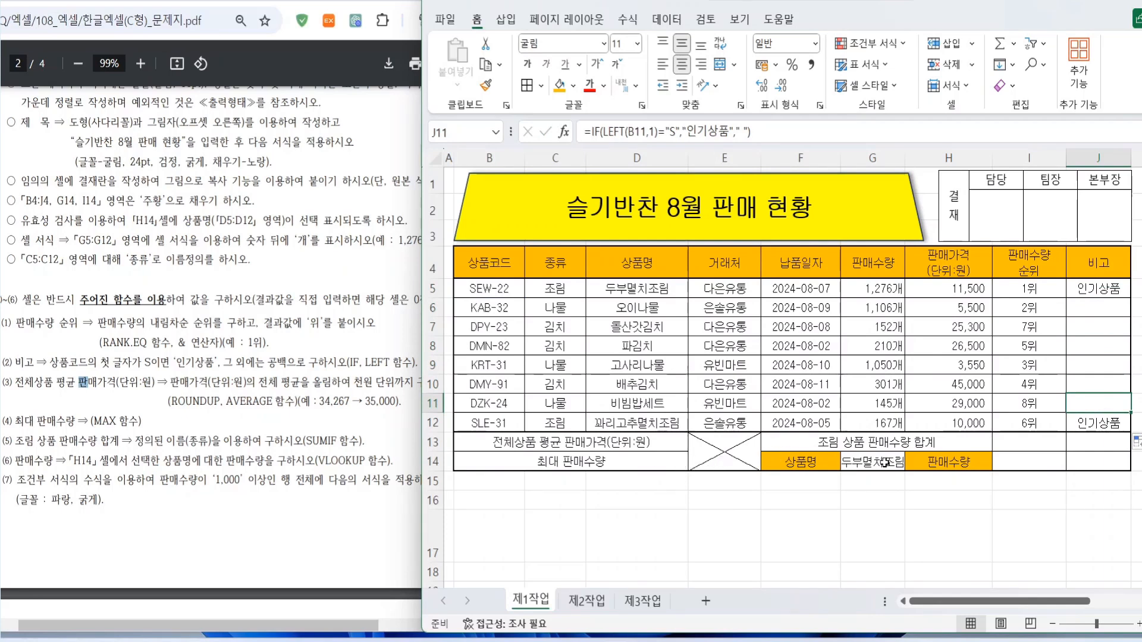
pyautogui.click(715, 451)
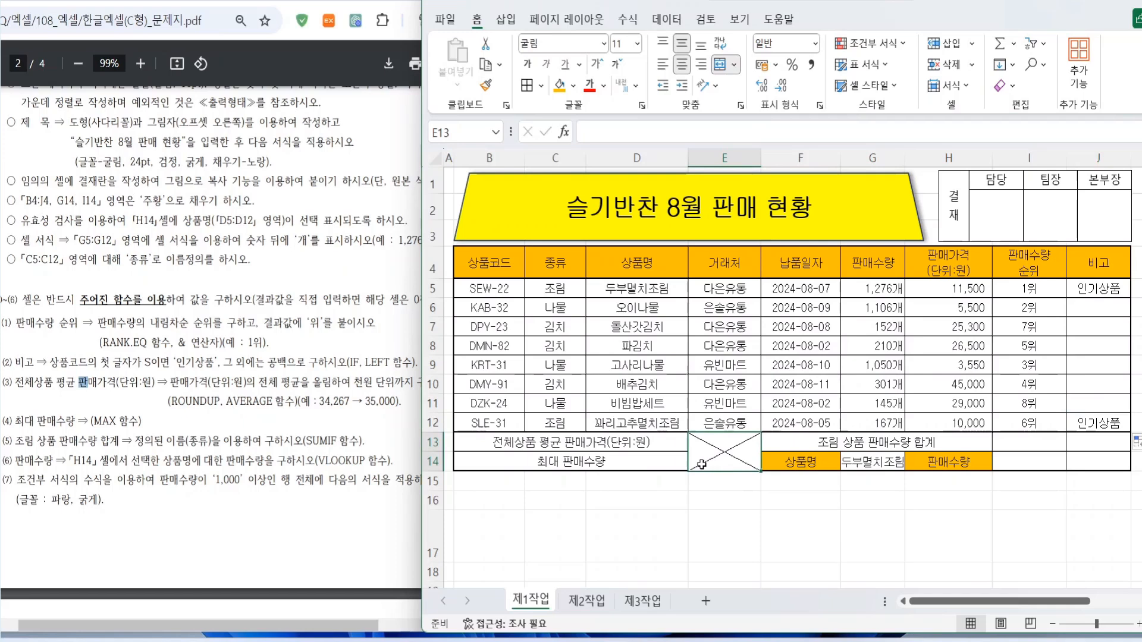
# Step: Move the summary block F13:H14 one column over to G13:I14 and the crossed-out cell from E13:E14 to F13:F14
pyautogui.moveTo(800, 446); pyautogui.dragTo(904, 464)
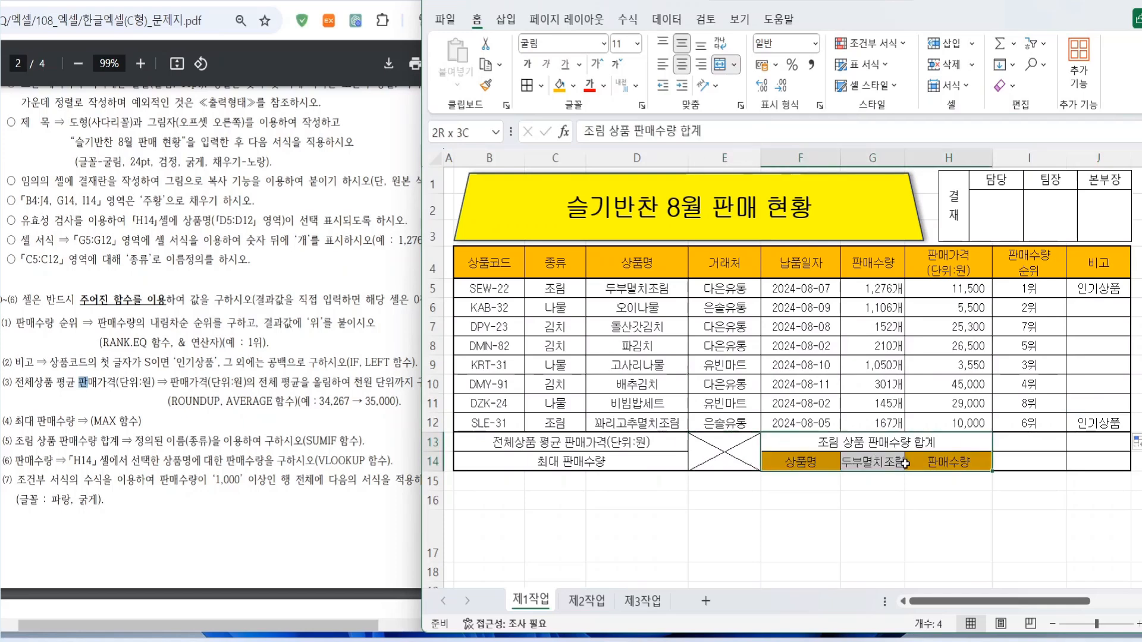
pyautogui.moveTo(829, 476); pyautogui.dragTo(908, 476)
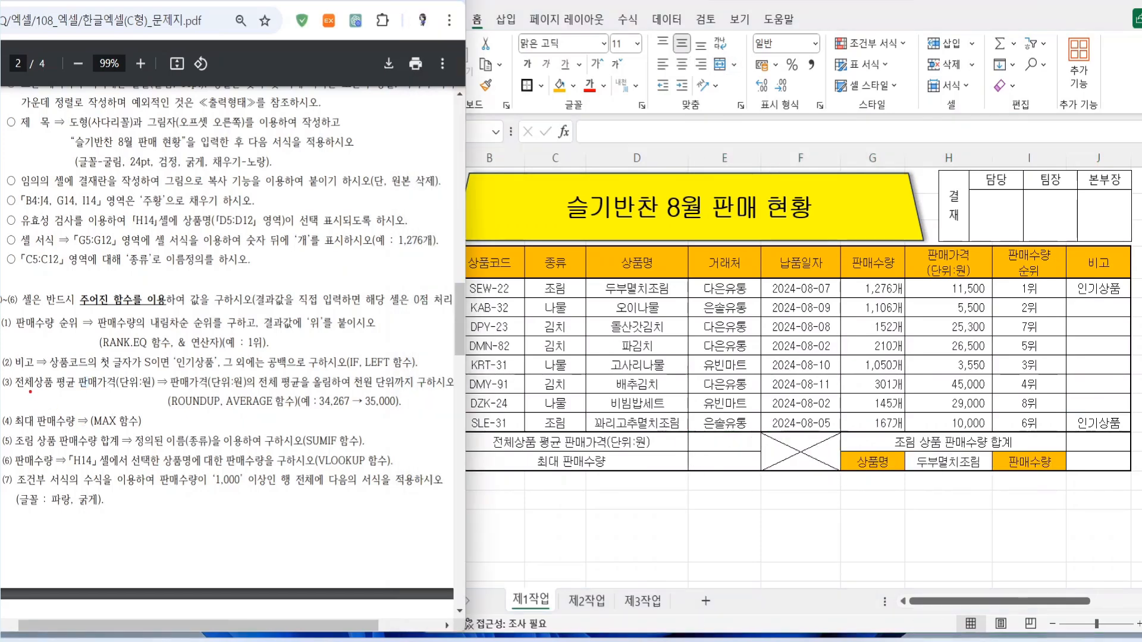
# Step: Following item (3) of the exam sheet, enter =AVERAGE(H5:H12) in E13 for the overall average sales price
pyautogui.moveTo(18, 387); pyautogui.dragTo(447, 390)
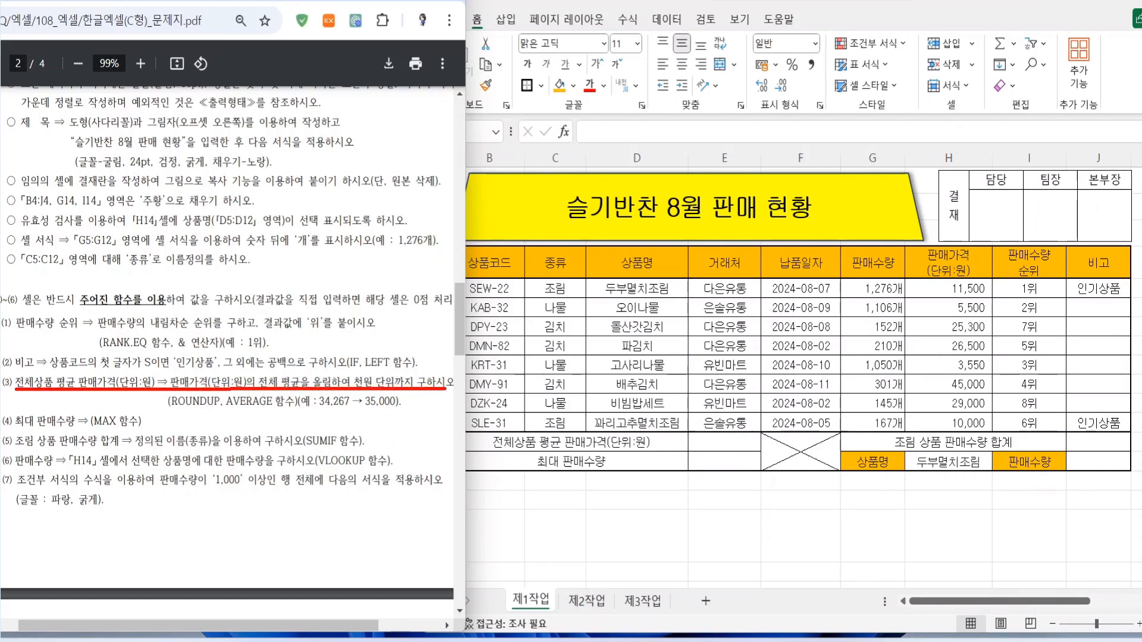
pyautogui.moveTo(167, 414)
pyautogui.mouseDown()
pyautogui.moveTo(220, 415)
pyautogui.moveTo(201, 394)
pyautogui.mouseUp()
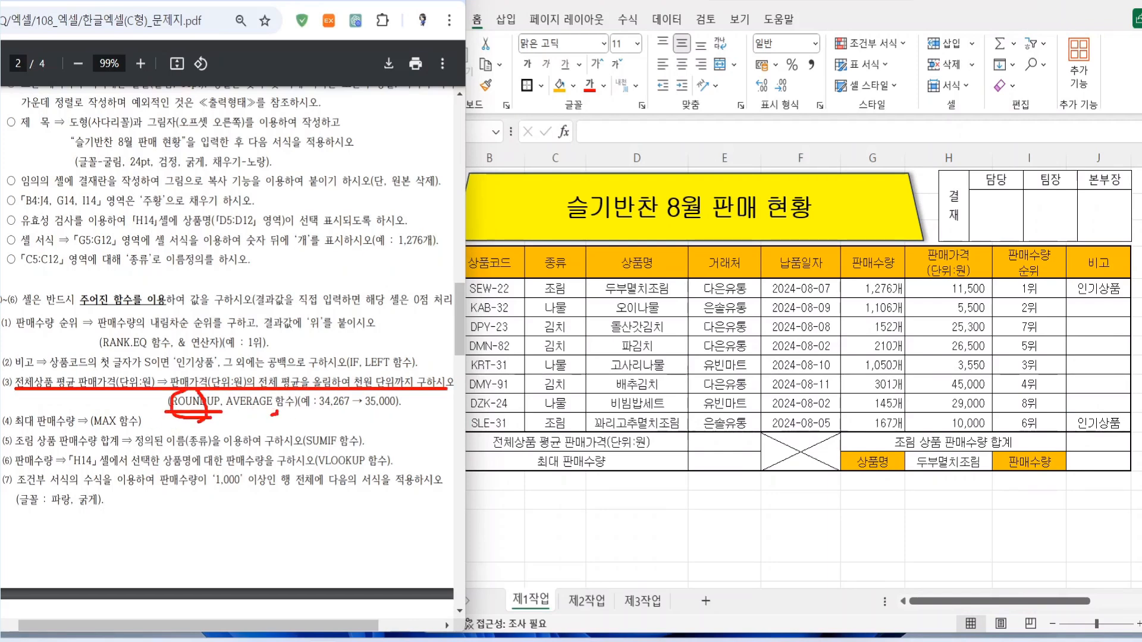
pyautogui.moveTo(273, 414)
pyautogui.mouseDown()
pyautogui.moveTo(266, 391)
pyautogui.moveTo(276, 413)
pyautogui.mouseUp()
pyautogui.press('Escape')
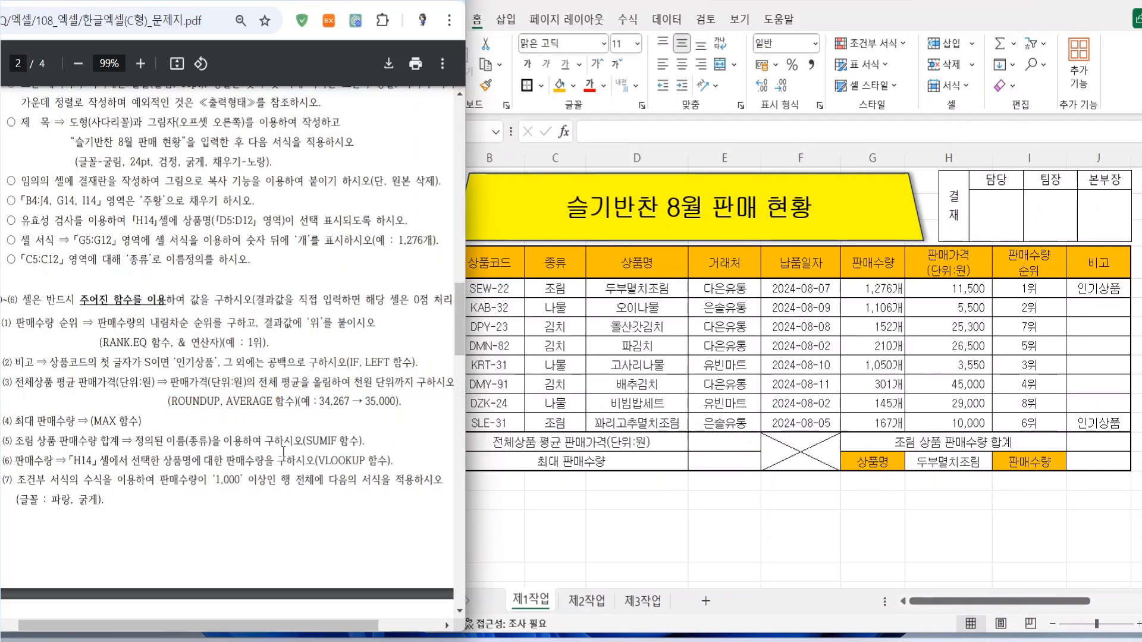
pyautogui.click(724, 449)
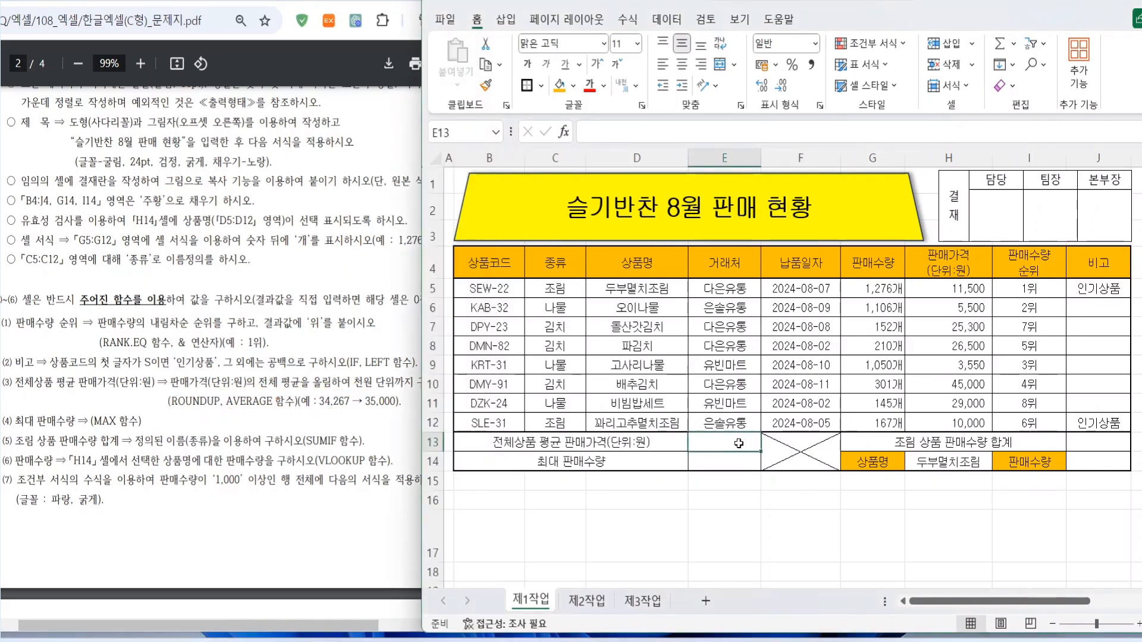
pyautogui.write('=average')
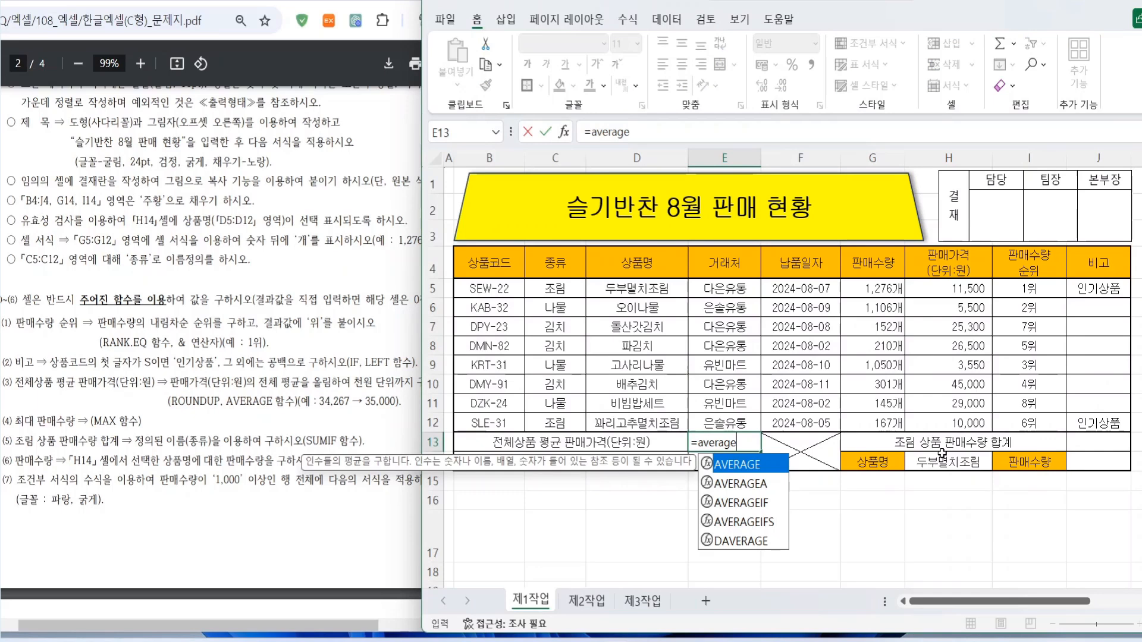
pyautogui.press('Tab')
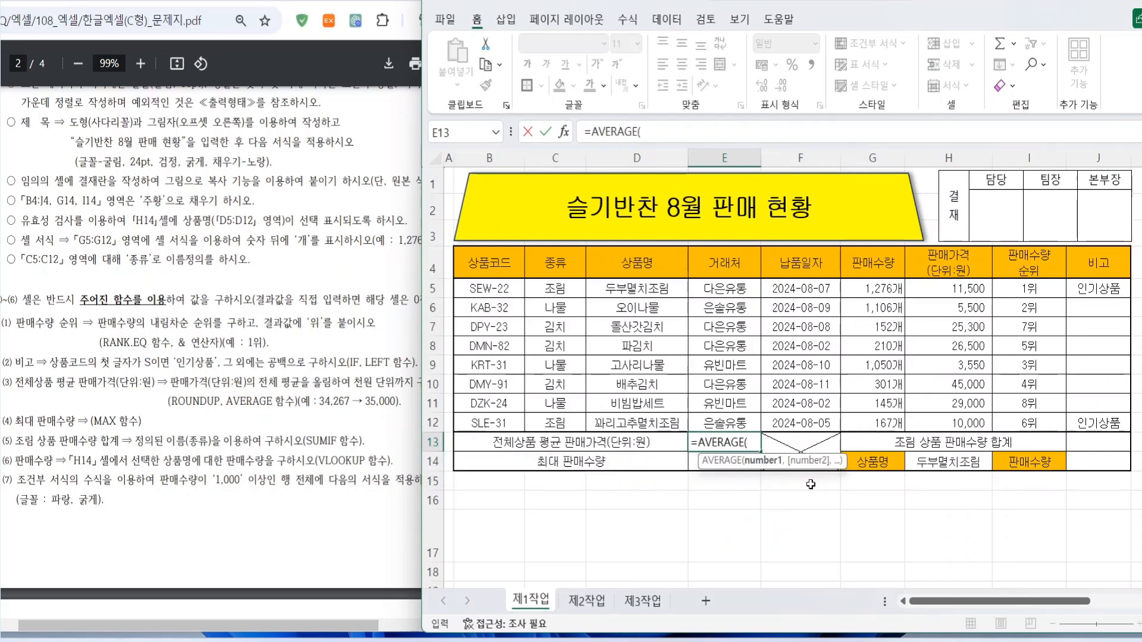
pyautogui.moveTo(949, 291); pyautogui.dragTo(965, 423)
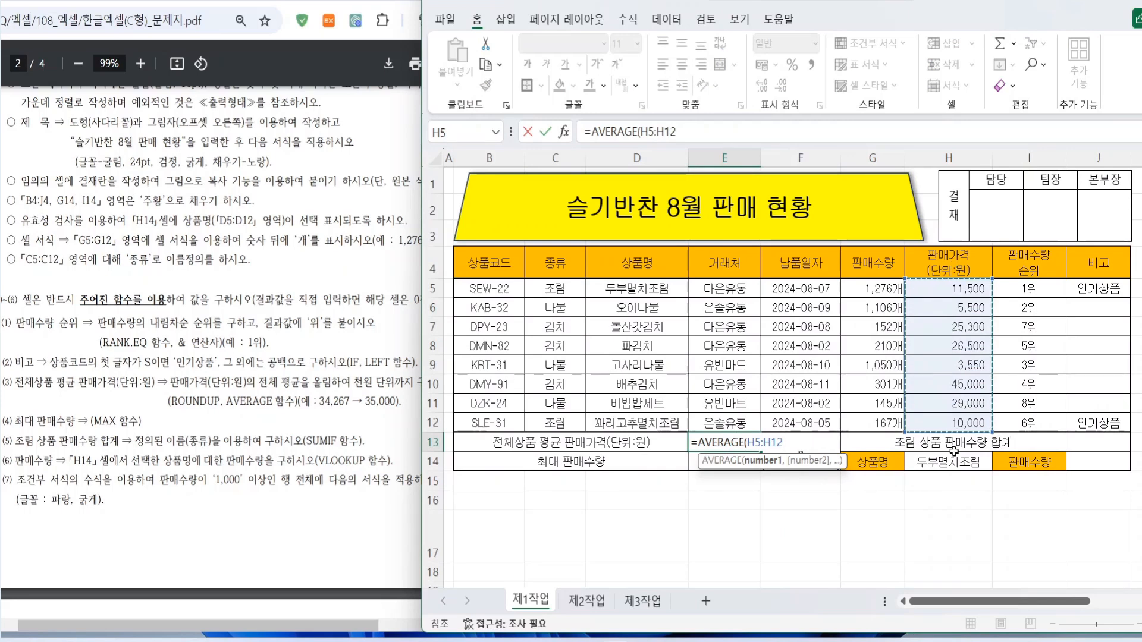
pyautogui.press('Return')
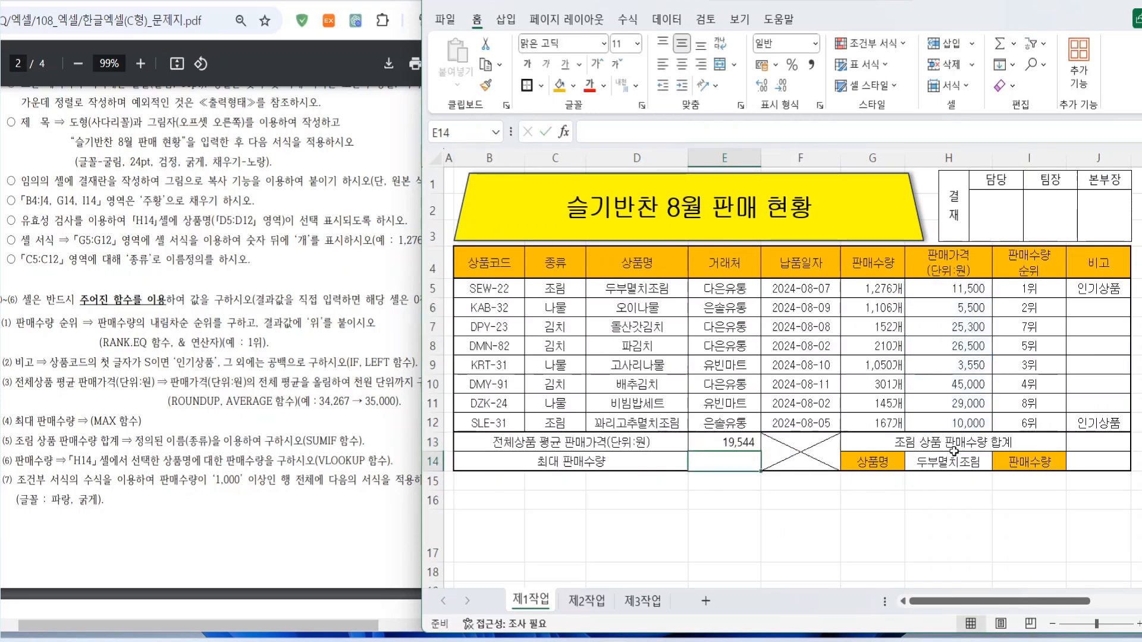
# Step: Wrap the E13 average in ROUNDUP with -3 digits, giving =ROUNDUP(AVERAGE(H5:H12),-3), to round up to the thousands
pyautogui.click(737, 443)
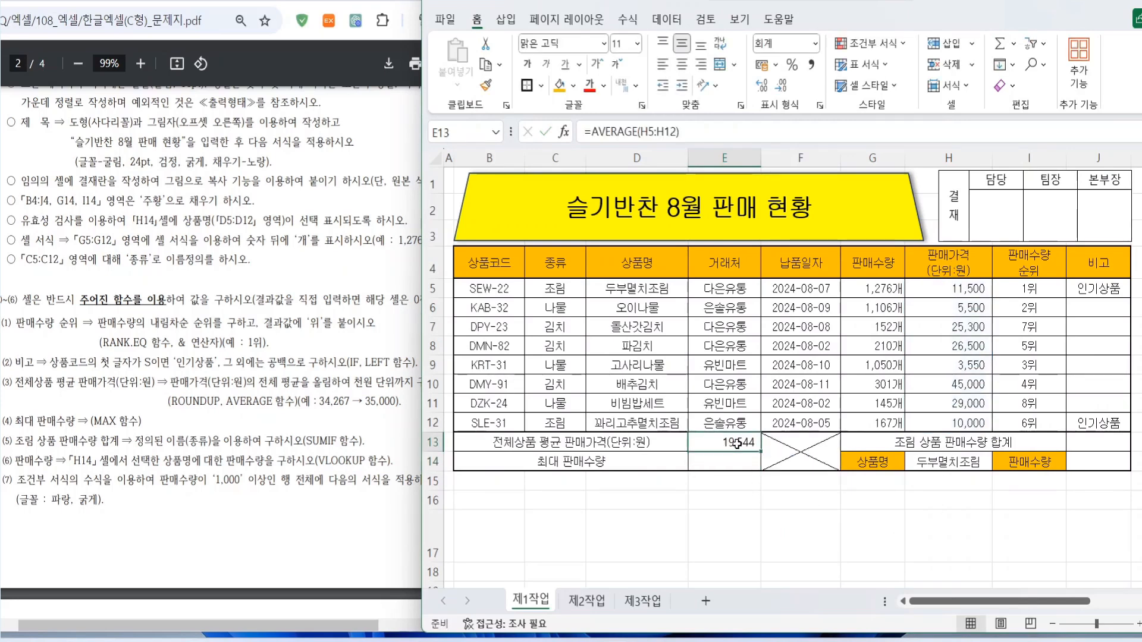
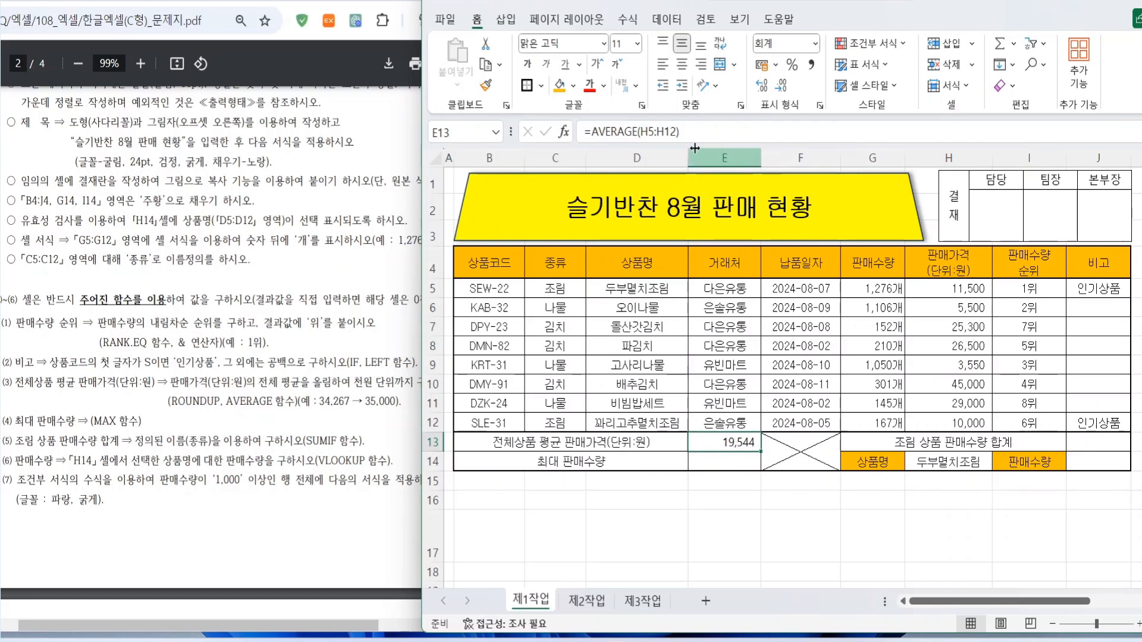
pyautogui.click(599, 135)
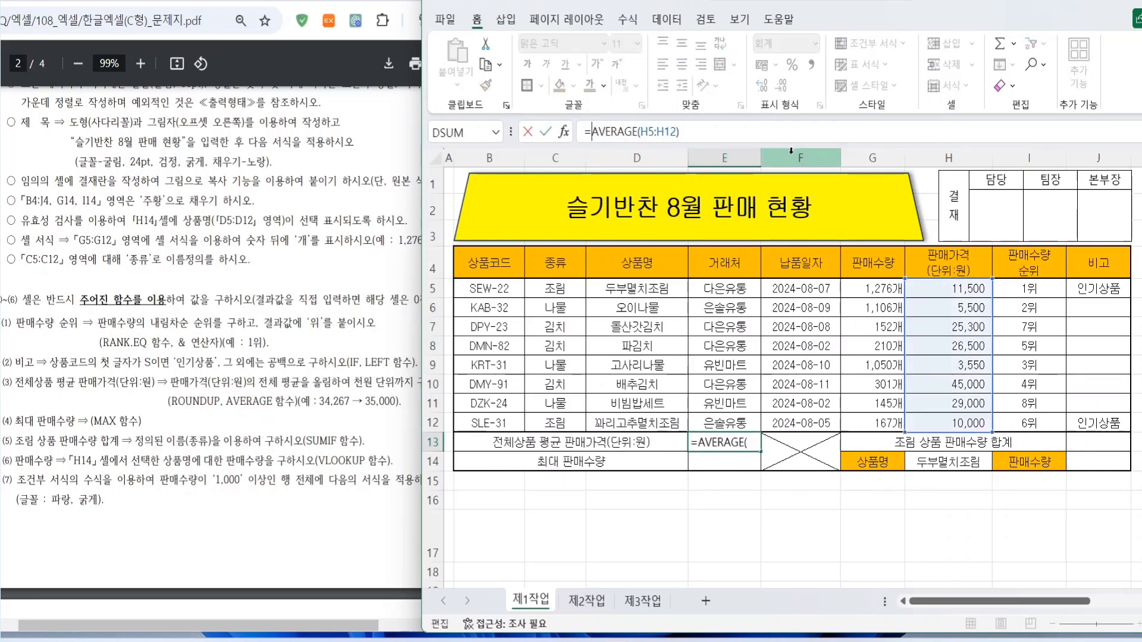
pyautogui.write('round')
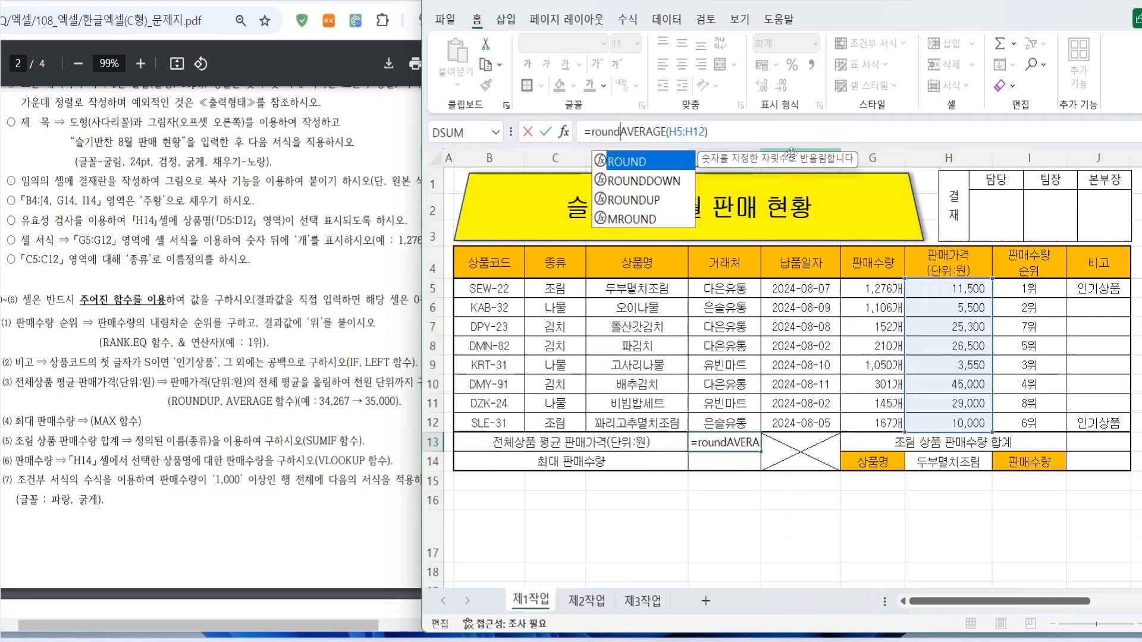
pyautogui.write('up(')
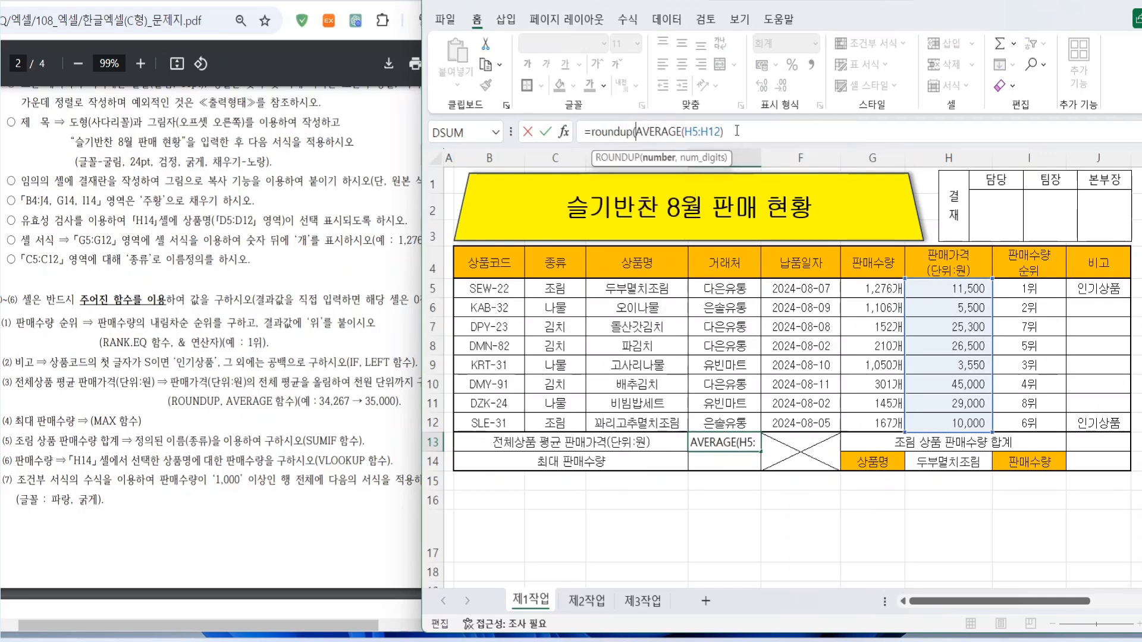
pyautogui.click(807, 134)
pyautogui.write(',')
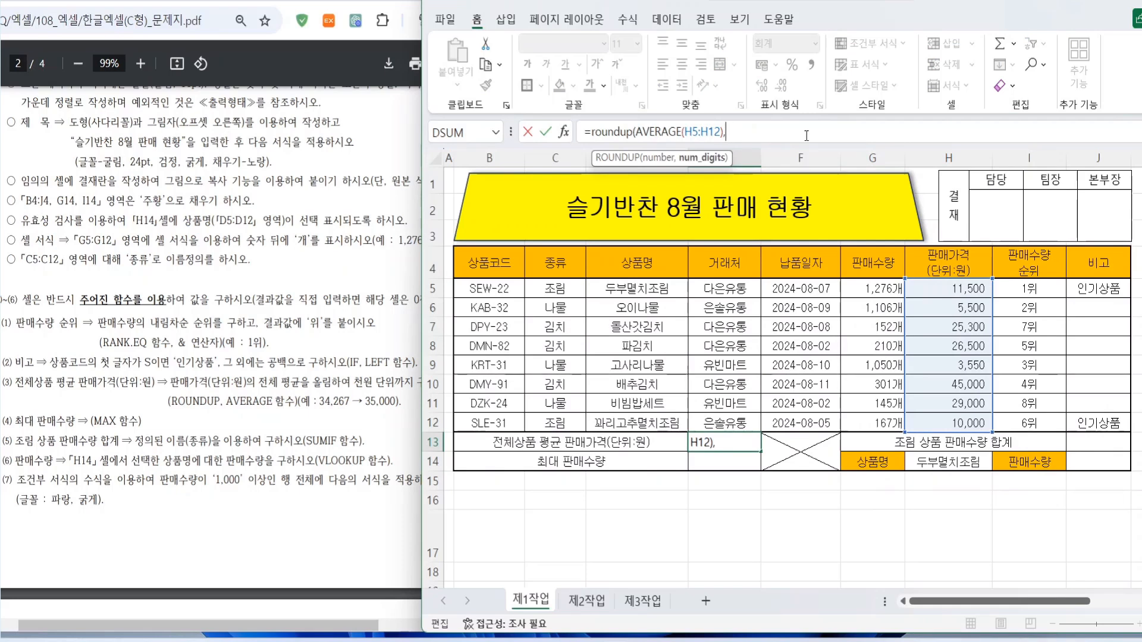
pyautogui.write('-3')
pyautogui.press('Return')
# Step: Following item (4), enter =MAX(G5:G12) in E14 for 최대 판매수량 and compare it with the quantity in G5
pyautogui.click(180, 427)
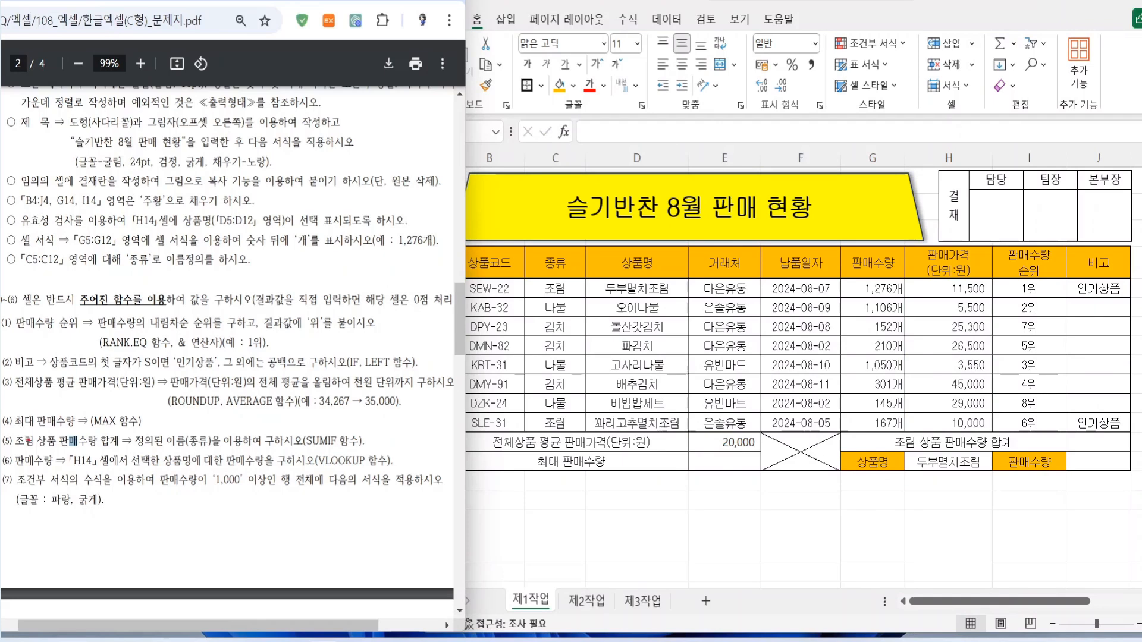
pyautogui.moveTo(23, 427); pyautogui.dragTo(163, 428)
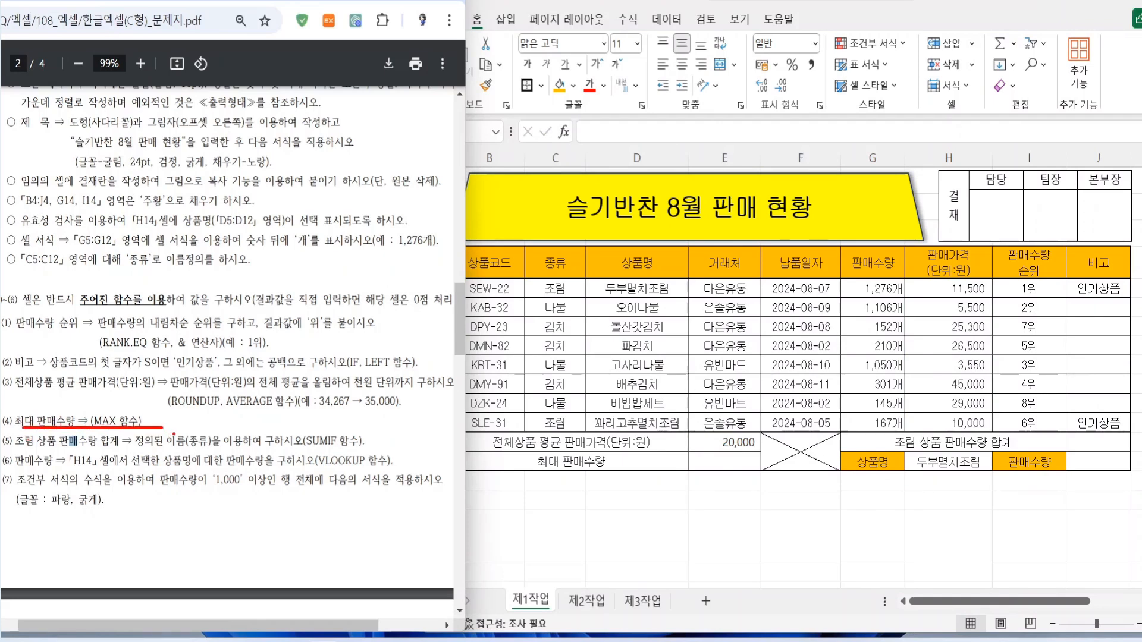
pyautogui.click(745, 459)
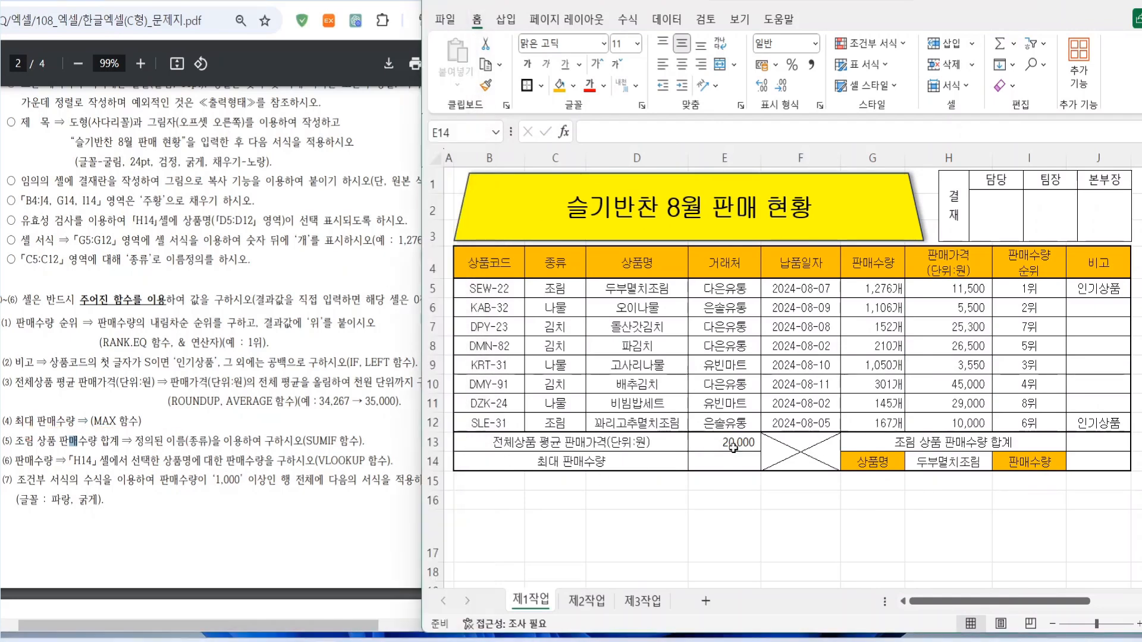
pyautogui.write('=')
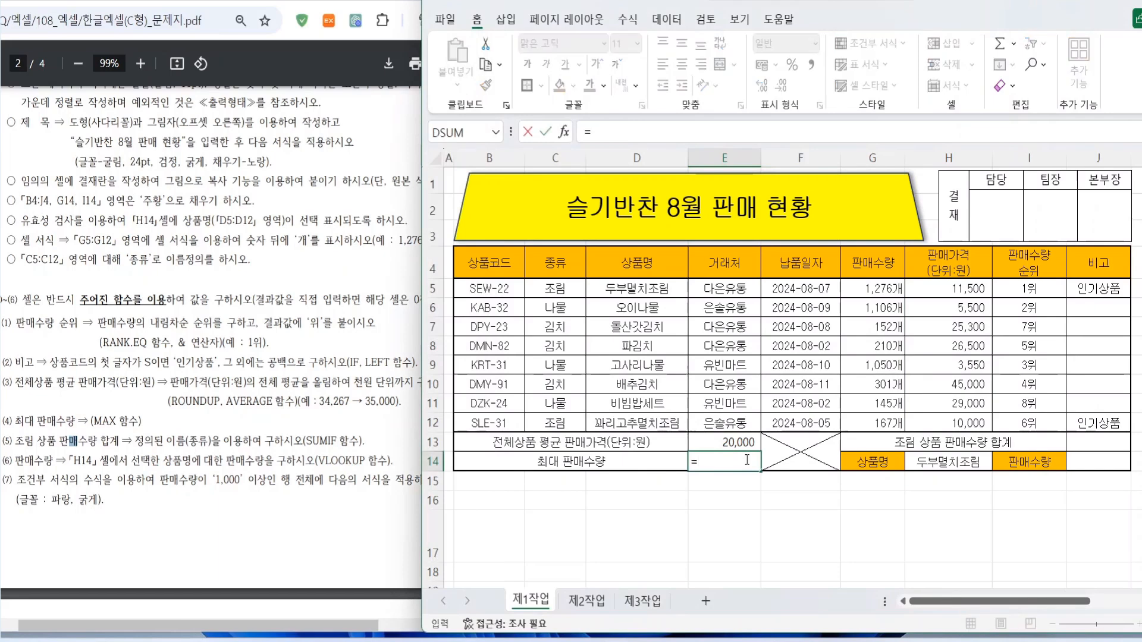
pyautogui.write('max(')
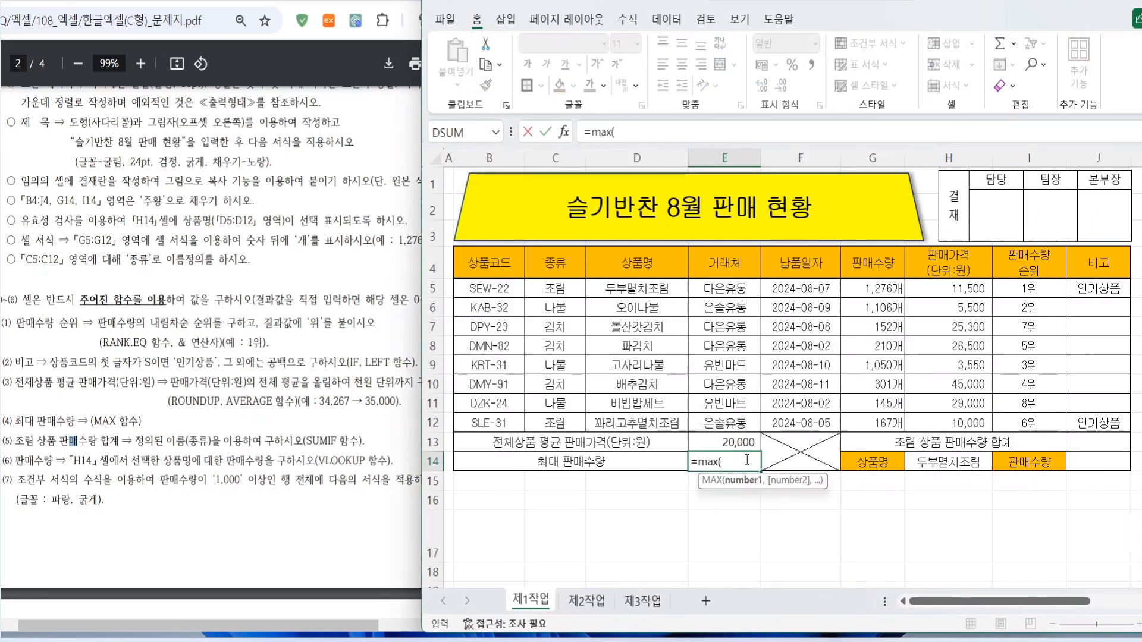
pyautogui.moveTo(873, 289); pyautogui.dragTo(873, 423)
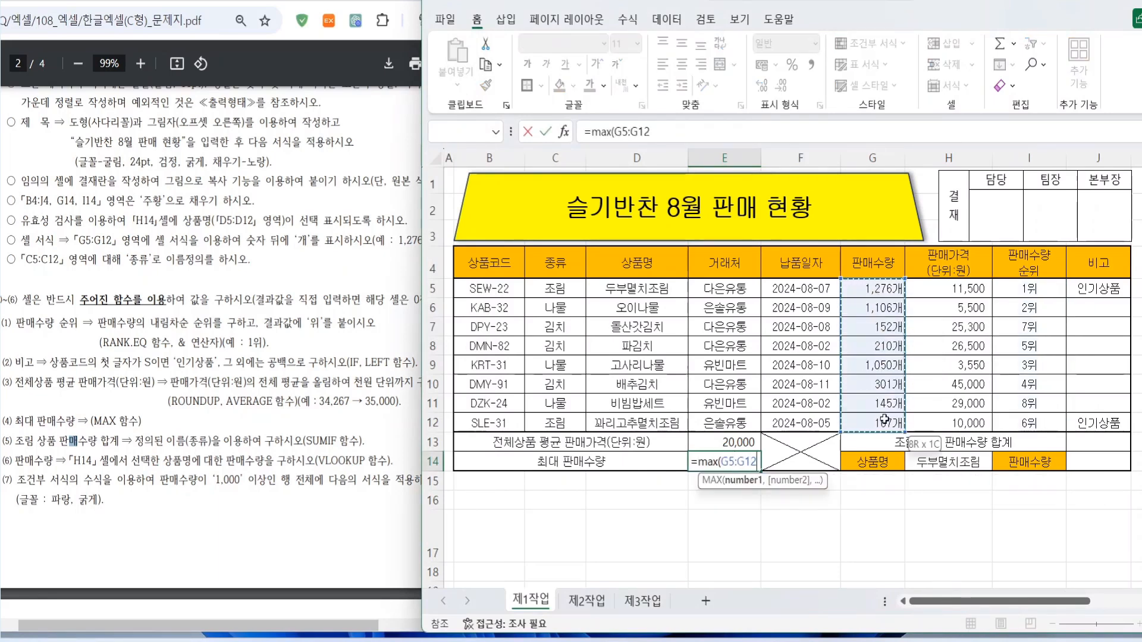
pyautogui.write(')')
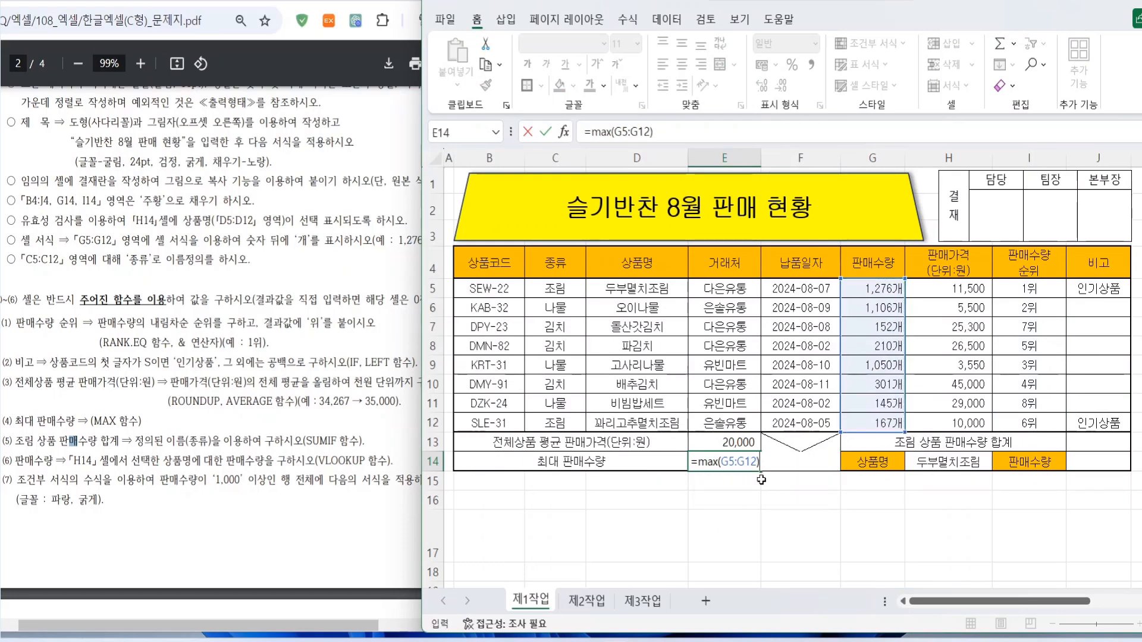
pyautogui.press('Return')
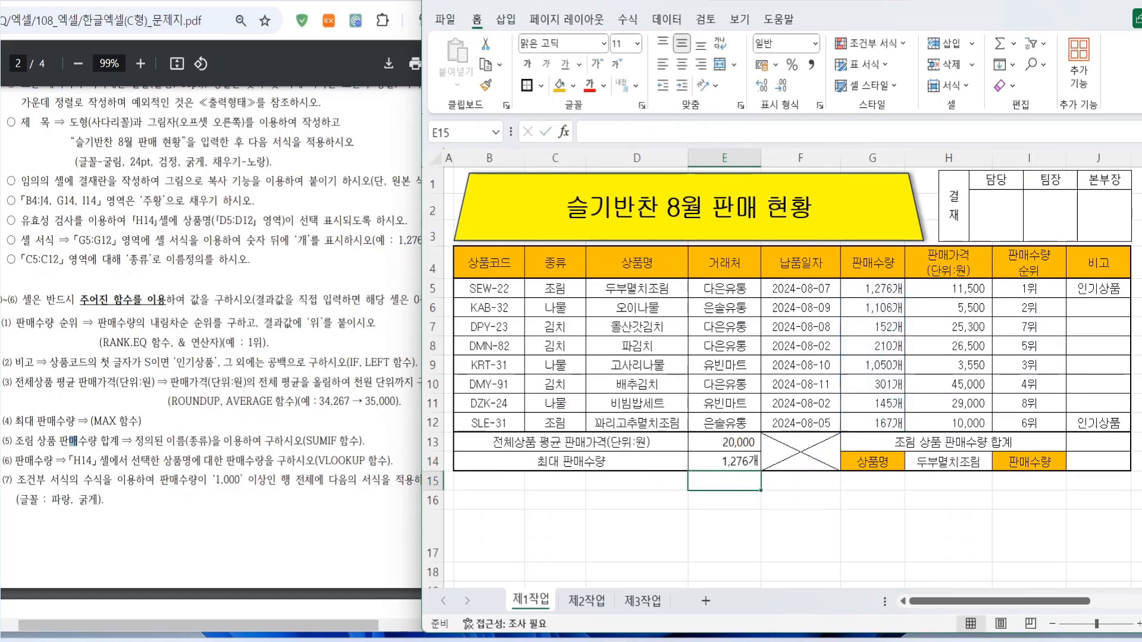
pyautogui.click(746, 464)
pyautogui.click(883, 290)
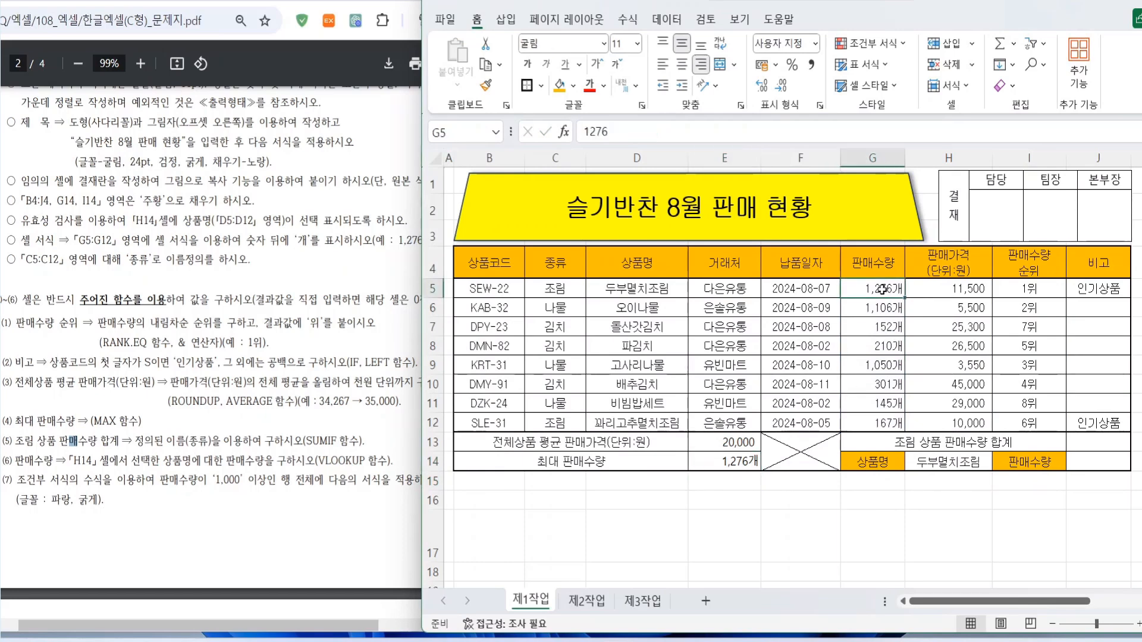
pyautogui.click(739, 464)
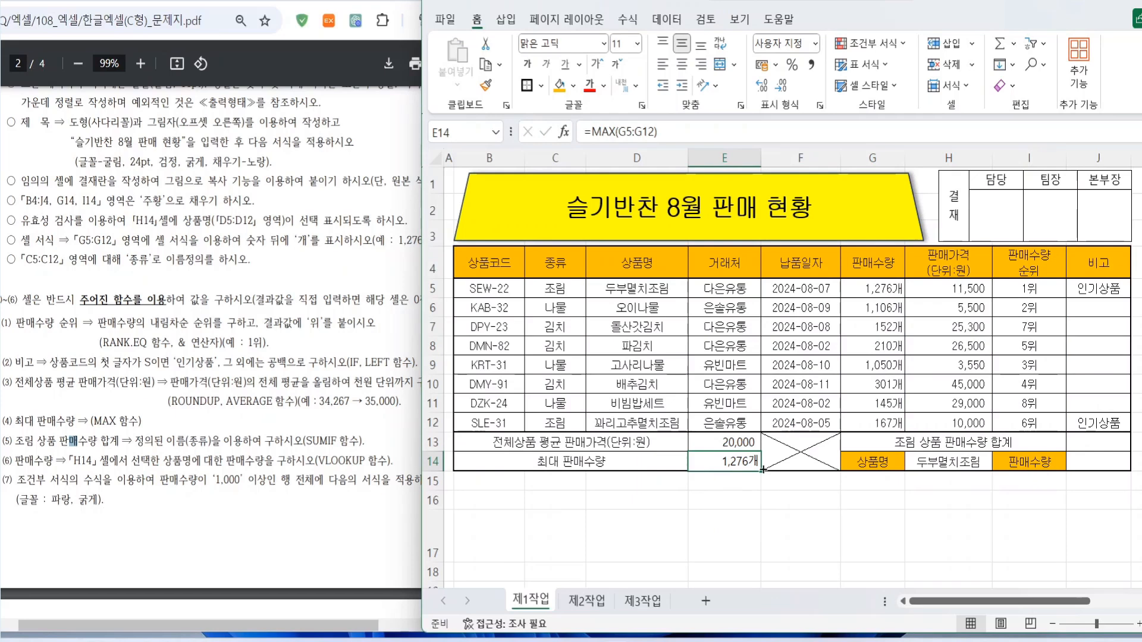
# Step: Following item (5) of the exam sheet, enter =SUMIF(종류,C5,G5:G12) in J13 for 조림 상품 판매수량 합계
pyautogui.click(162, 410)
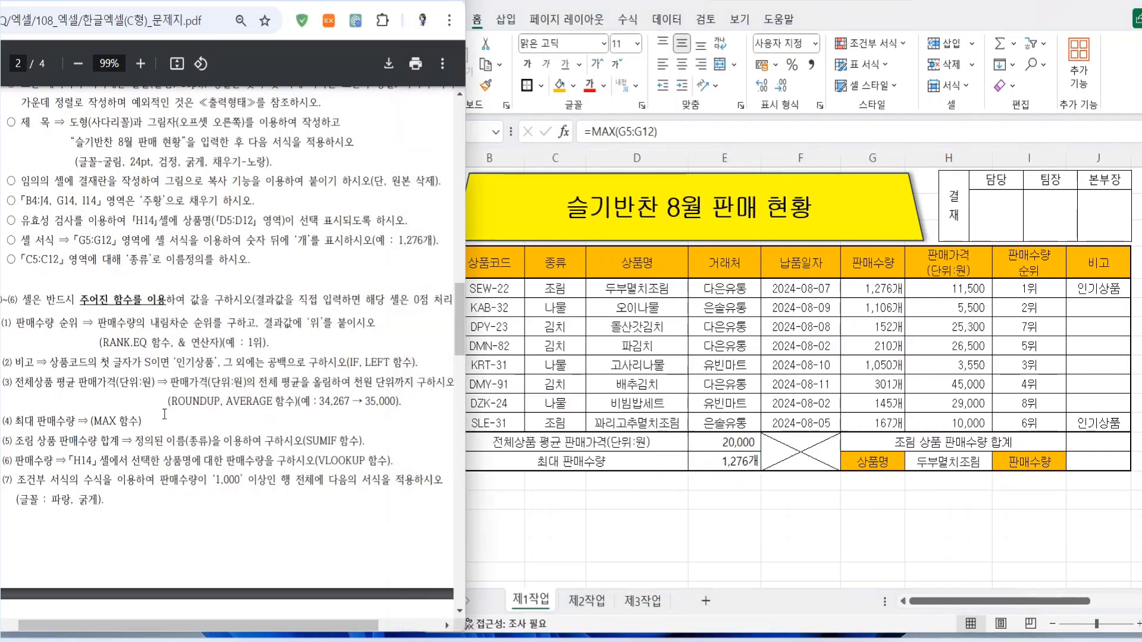
pyautogui.moveTo(15, 451); pyautogui.dragTo(393, 452)
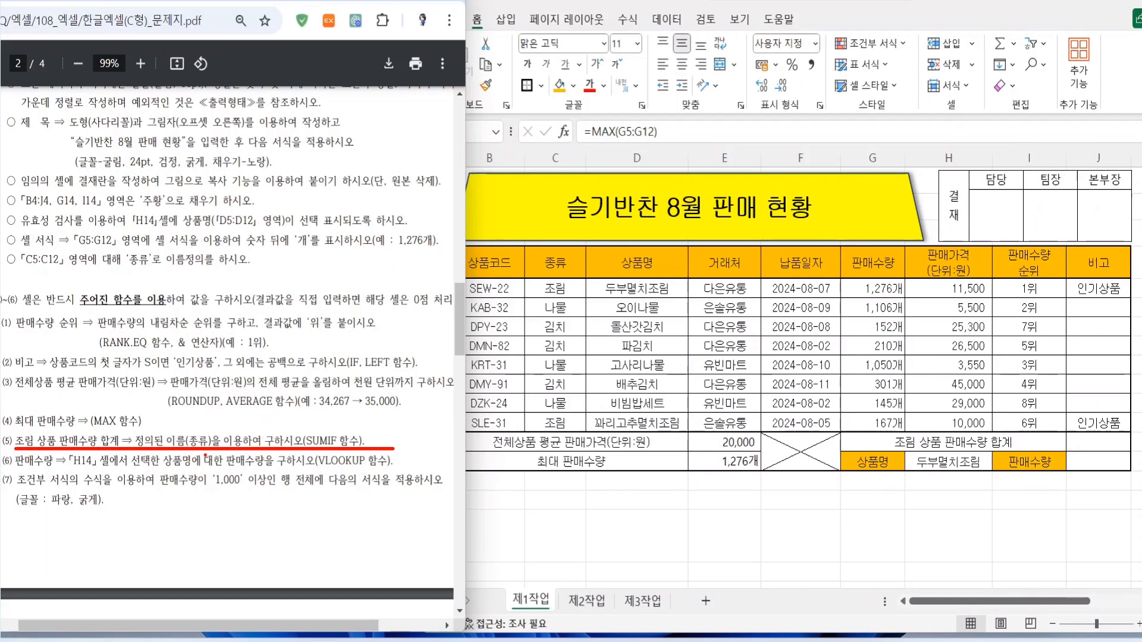
pyautogui.moveTo(357, 458)
pyautogui.mouseDown()
pyautogui.moveTo(319, 458)
pyautogui.moveTo(352, 445)
pyautogui.mouseUp()
pyautogui.press('Escape')
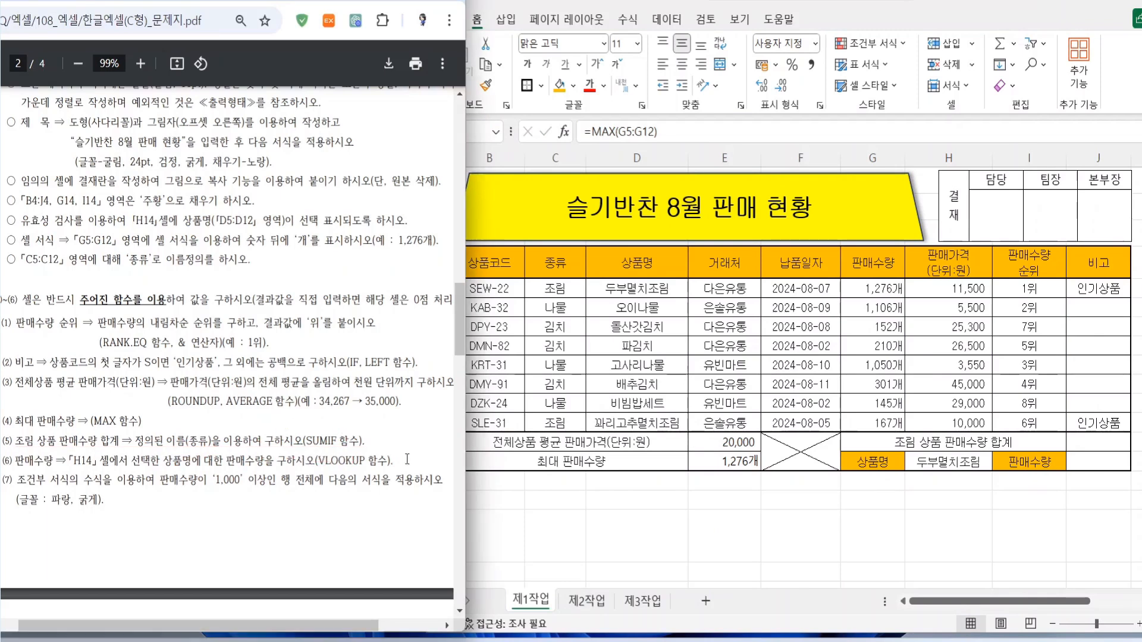
pyautogui.click(1126, 439)
pyautogui.click(1089, 443)
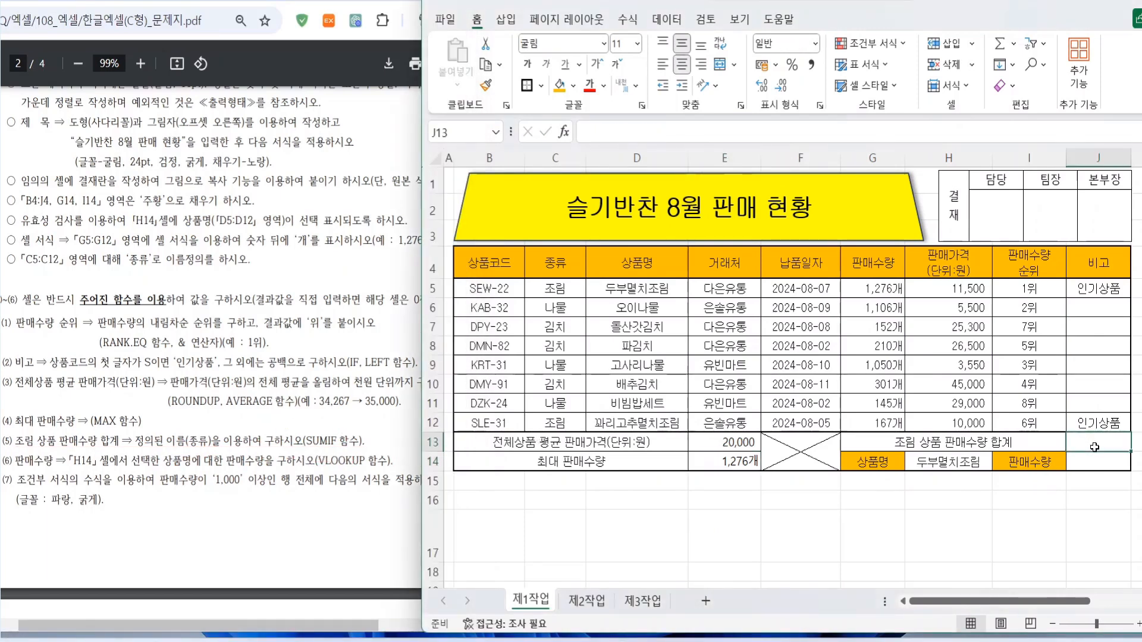
pyautogui.write('=sumif(')
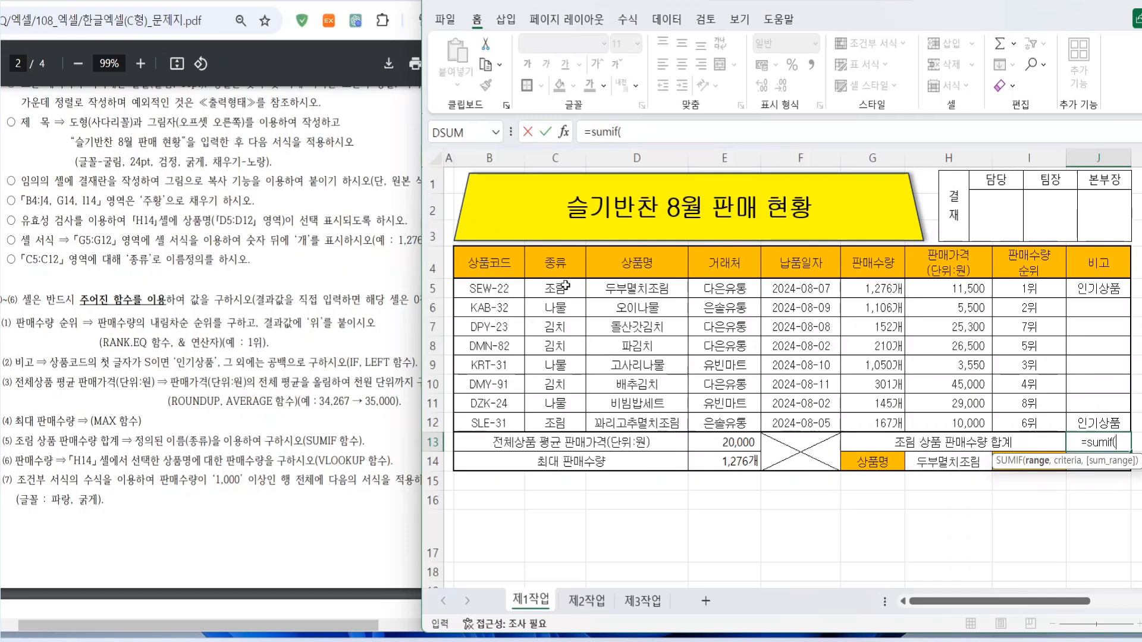
pyautogui.moveTo(562, 288); pyautogui.dragTo(561, 423)
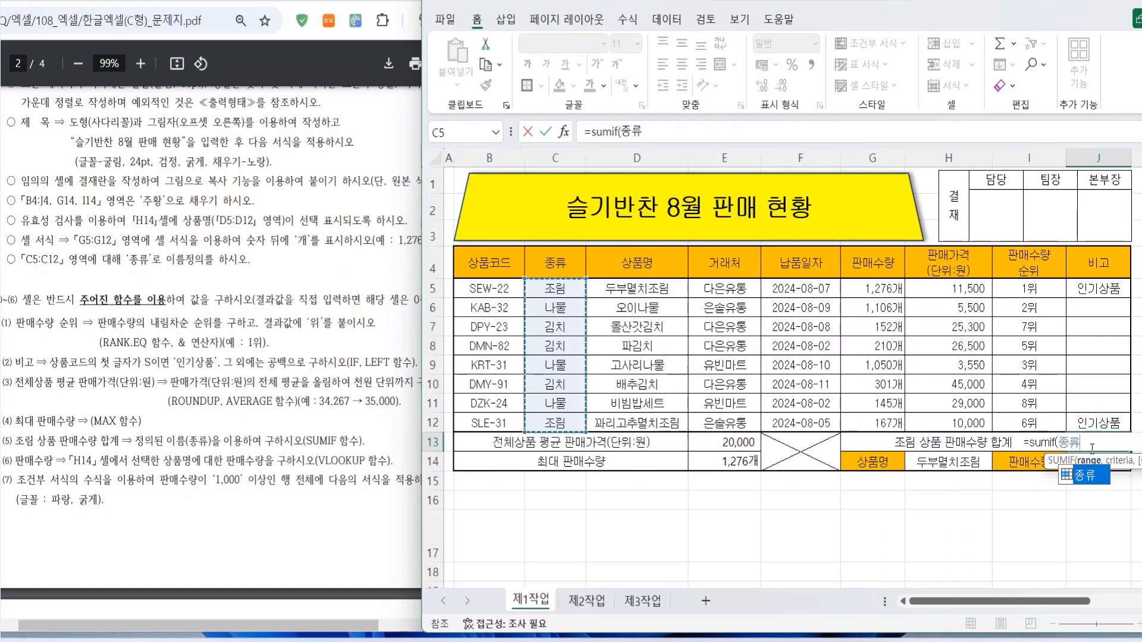
pyautogui.write(',')
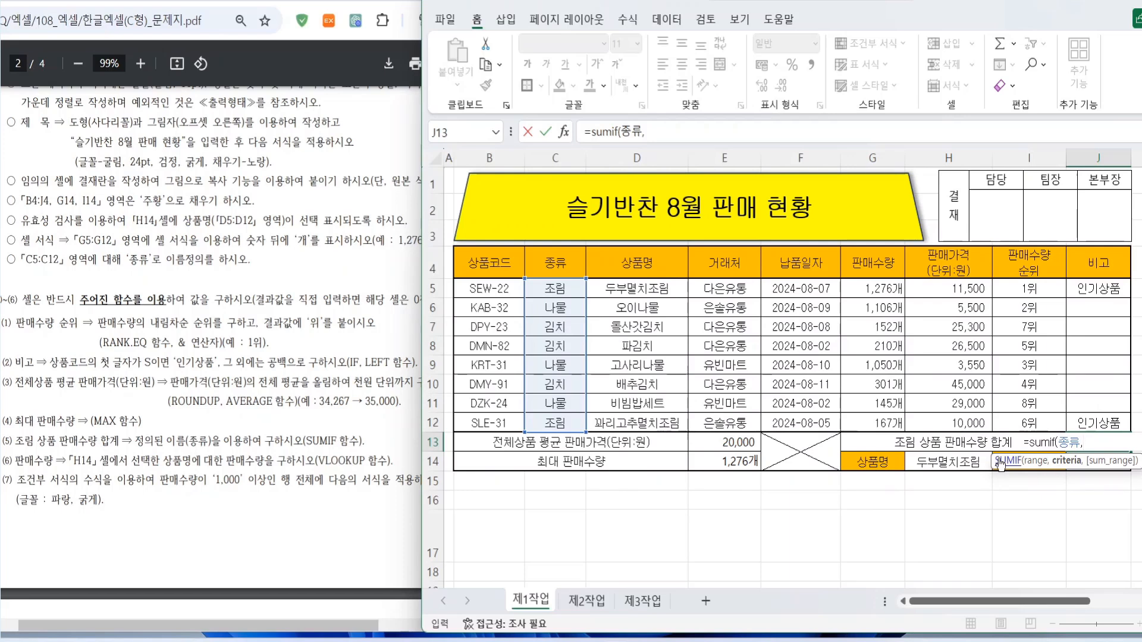
pyautogui.click(565, 290)
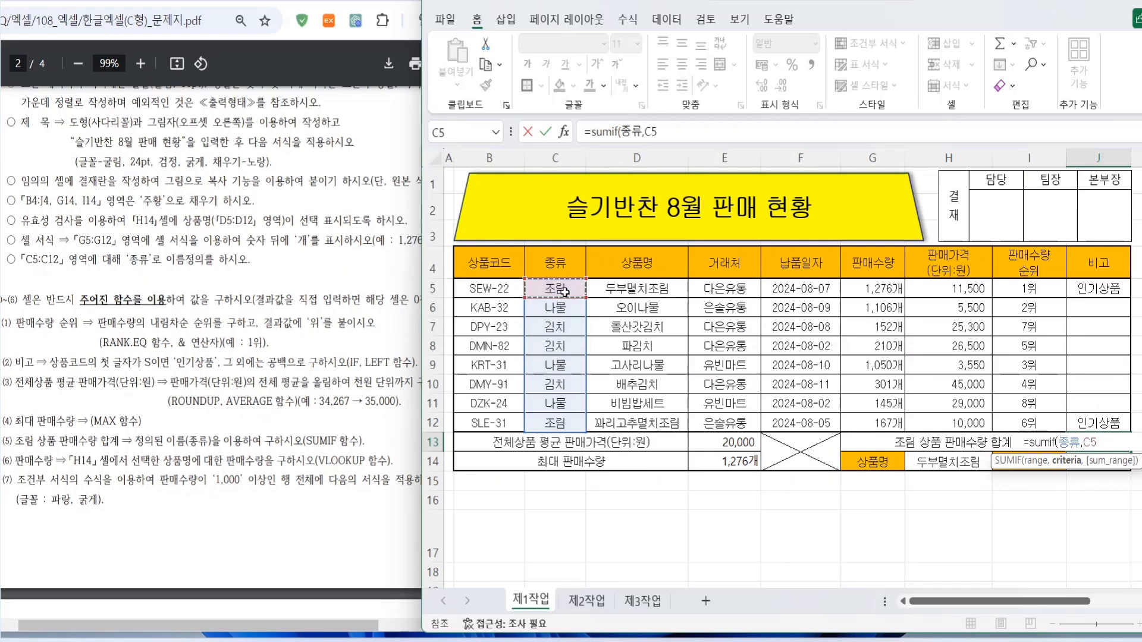
pyautogui.write(',')
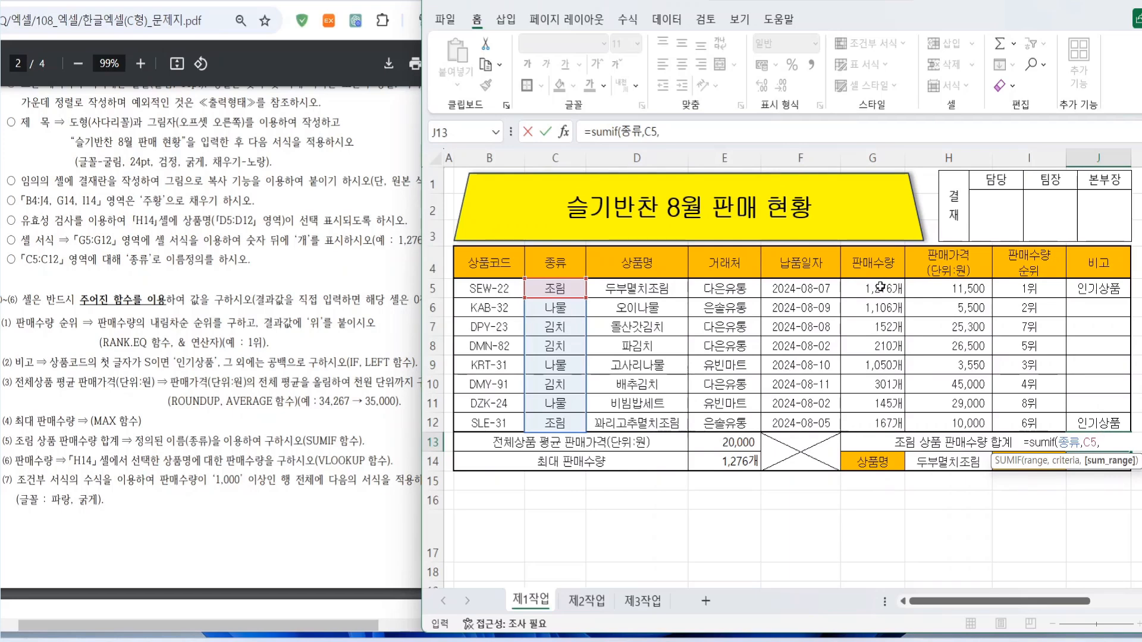
pyautogui.moveTo(879, 300); pyautogui.dragTo(907, 425)
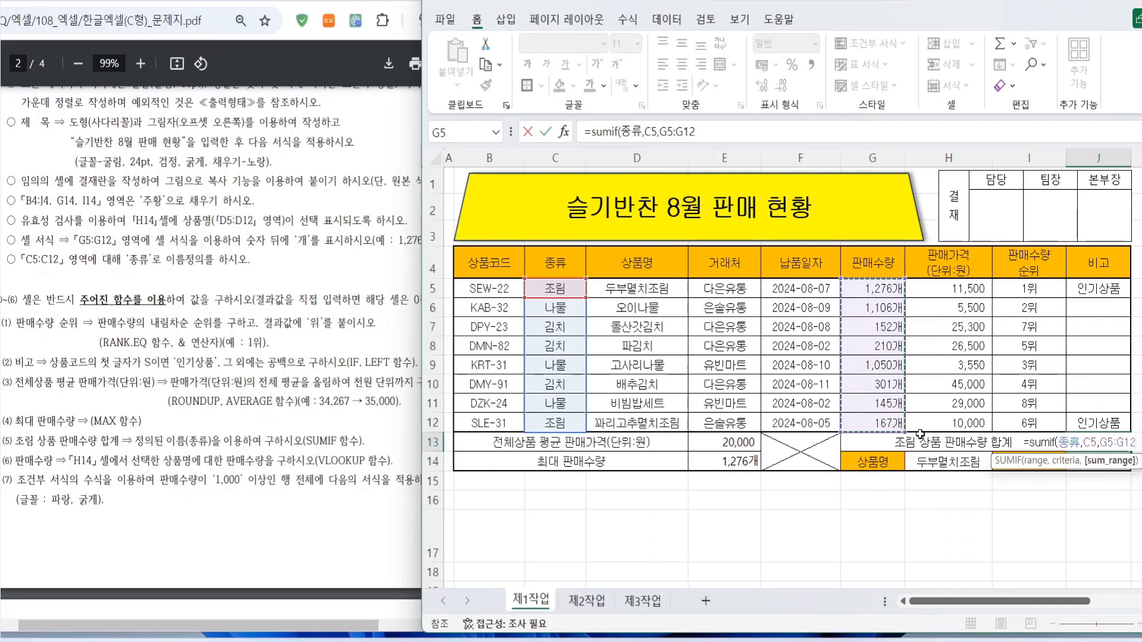
pyautogui.write(')')
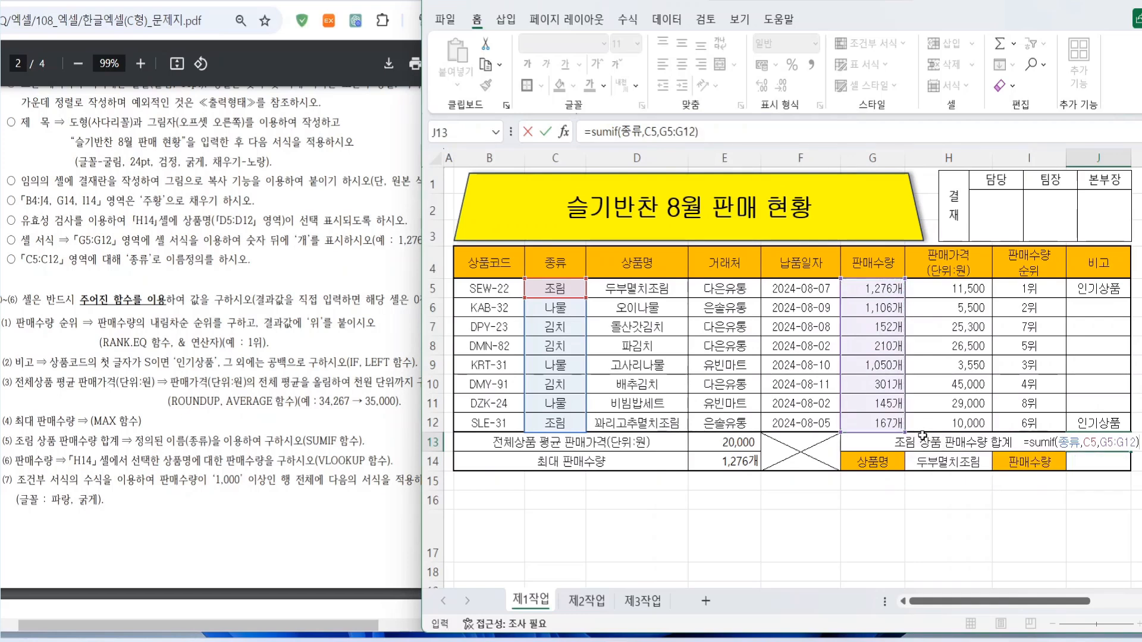
pyautogui.press('Return')
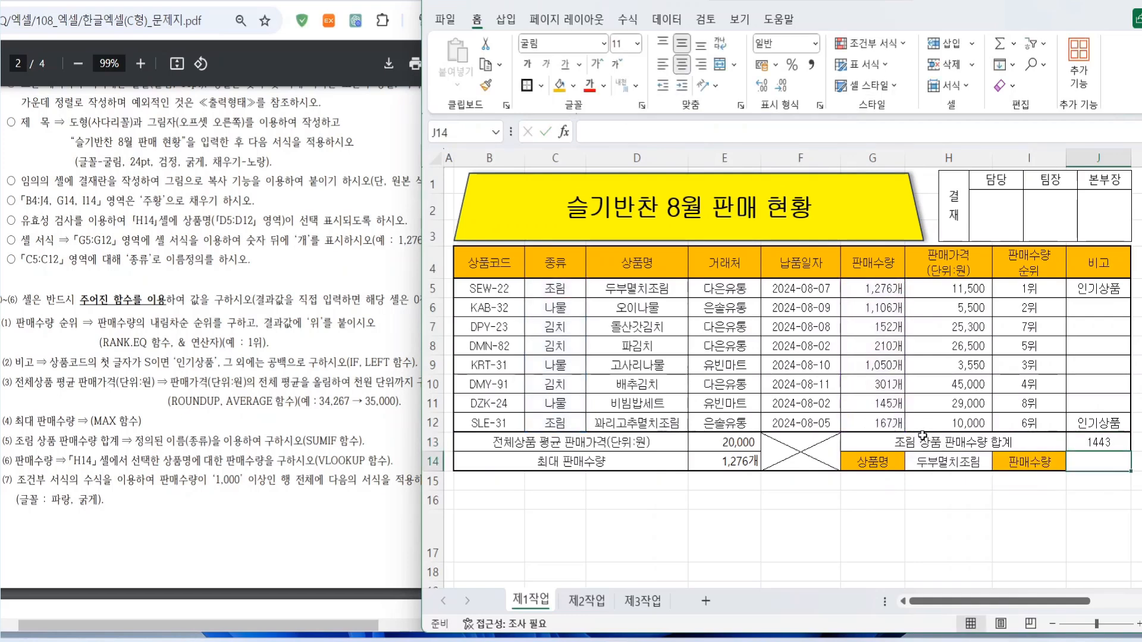
# Step: Apply the comma style to J13 and check its sum against the 조림 rows at C5 and C12
pyautogui.click(1086, 447)
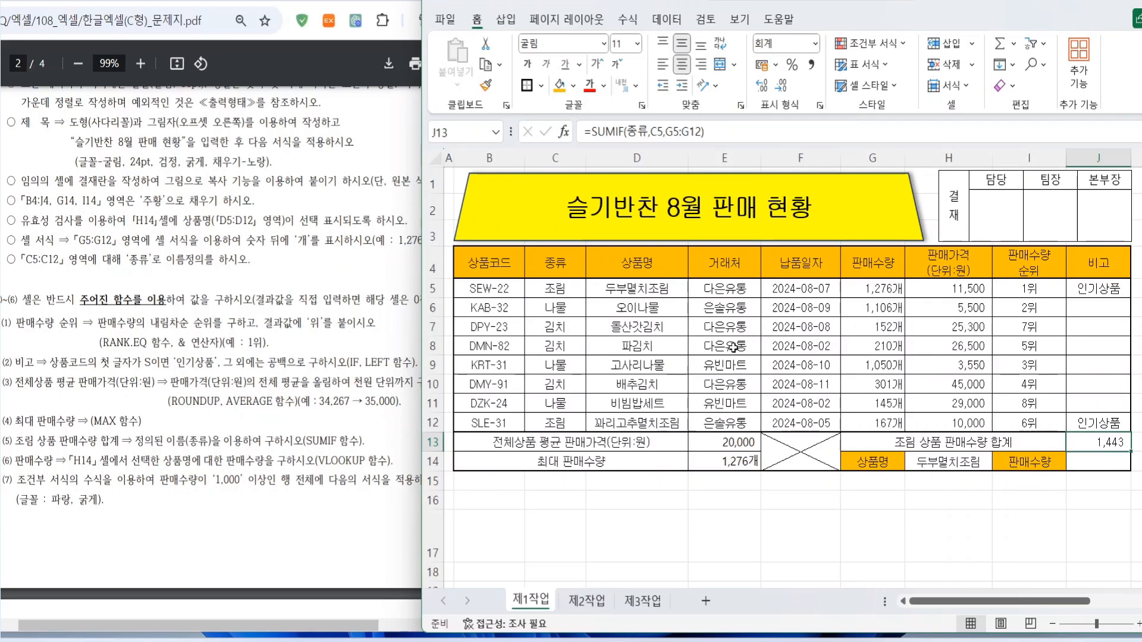
pyautogui.click(557, 290)
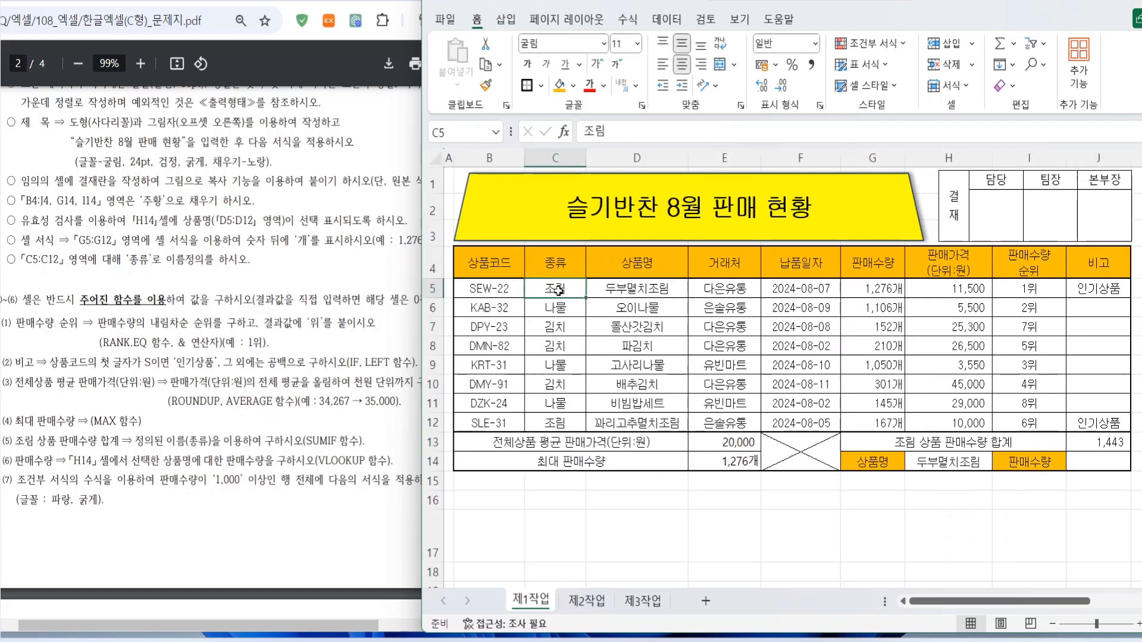
pyautogui.keyDown('ctrl'); pyautogui.click(565, 425); pyautogui.keyUp('ctrl')
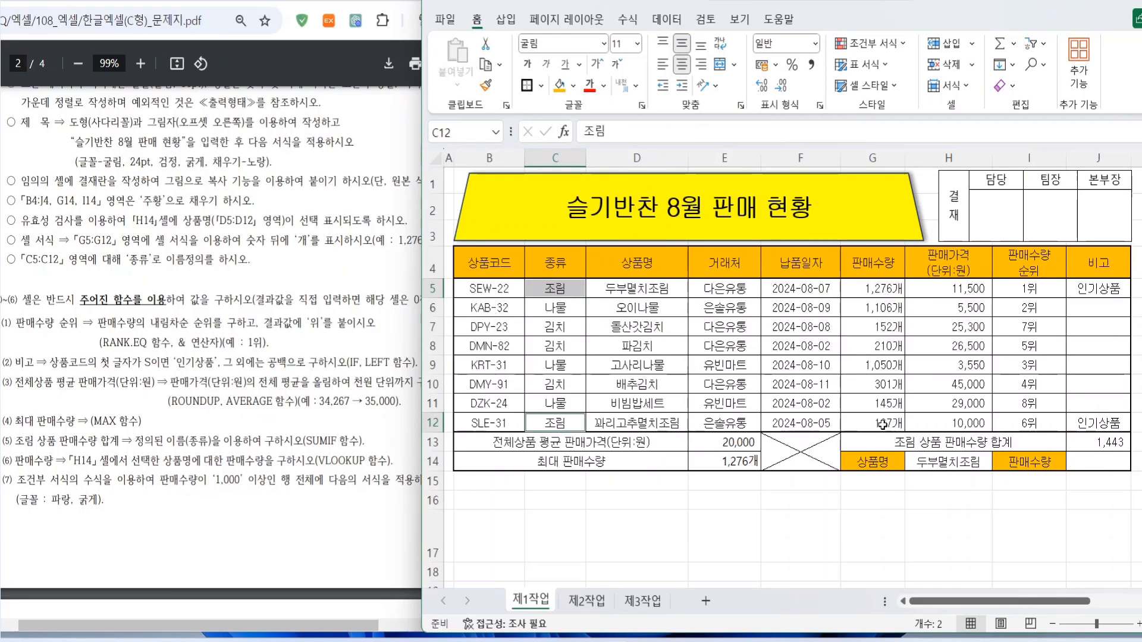
pyautogui.click(1099, 442)
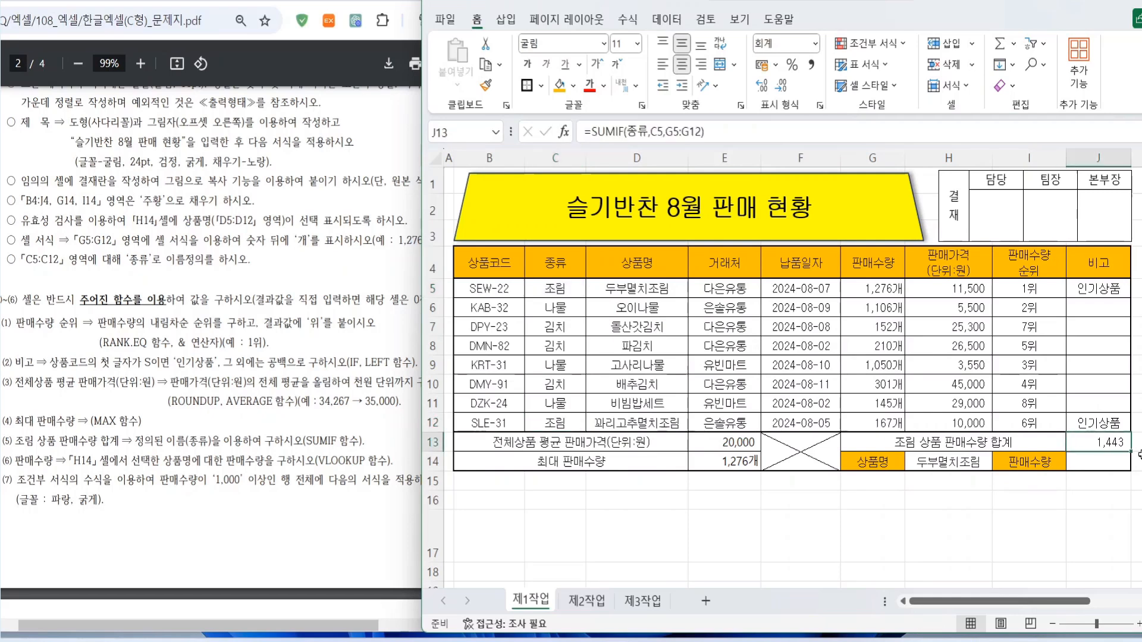
# Step: Following item (6) of the exam sheet, begin a VLOOKUP formula in J14 with H14 as the lookup value
pyautogui.click(1104, 464)
pyautogui.click(267, 500)
pyautogui.moveTo(11, 471); pyautogui.dragTo(402, 471)
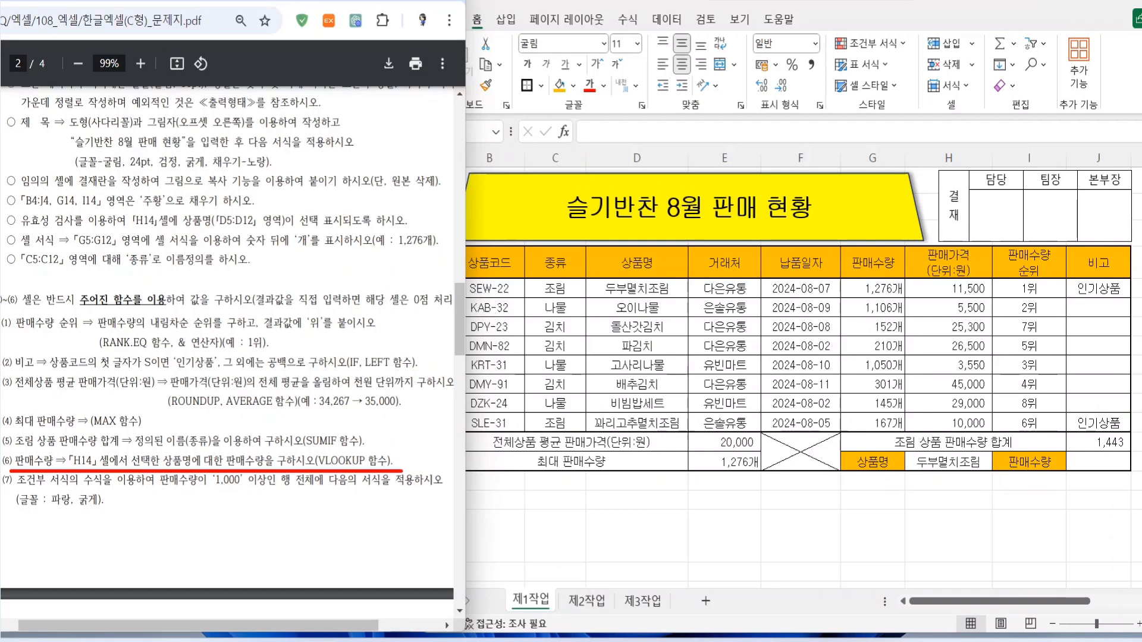
pyautogui.press('Escape')
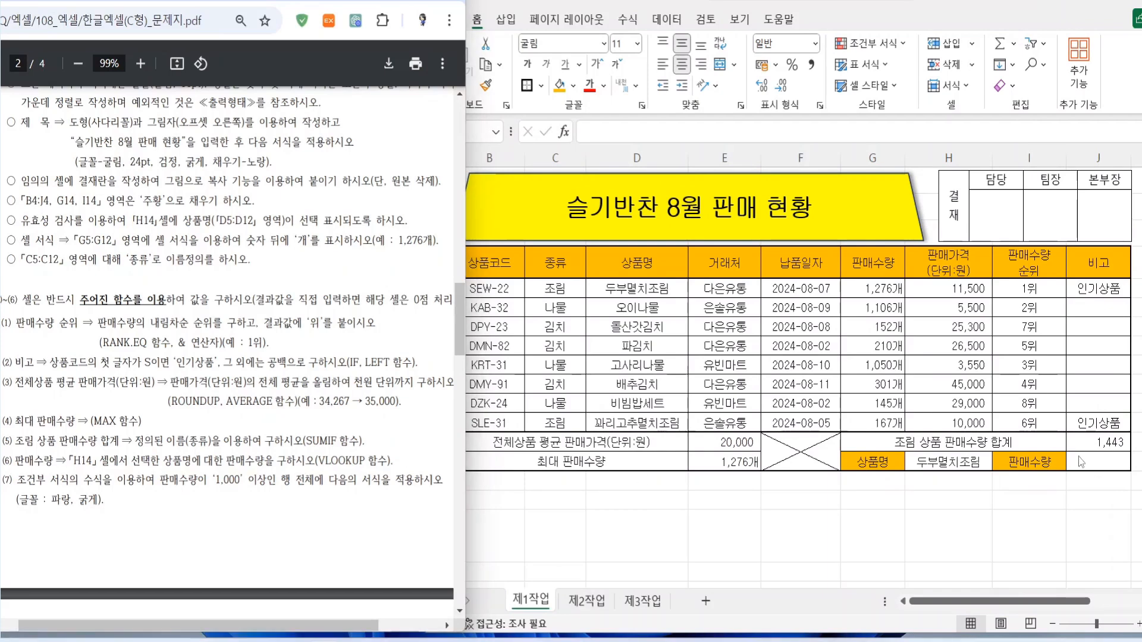
pyautogui.click(1104, 462)
pyautogui.press('Up')
pyautogui.click(1099, 461)
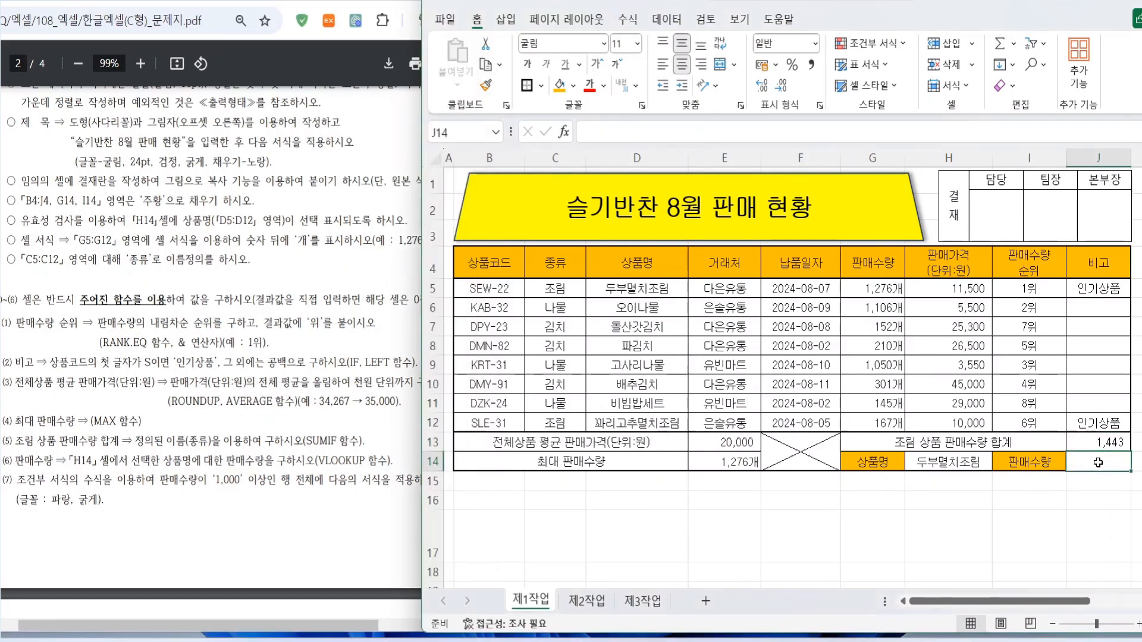
pyautogui.write('=vlookup(')
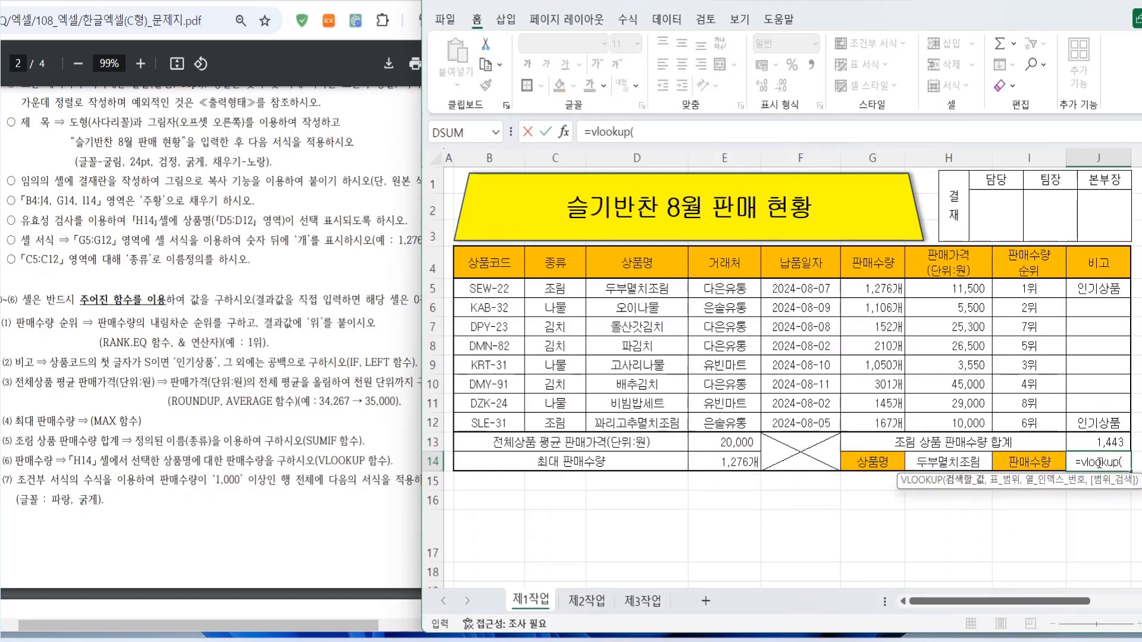
pyautogui.click(946, 467)
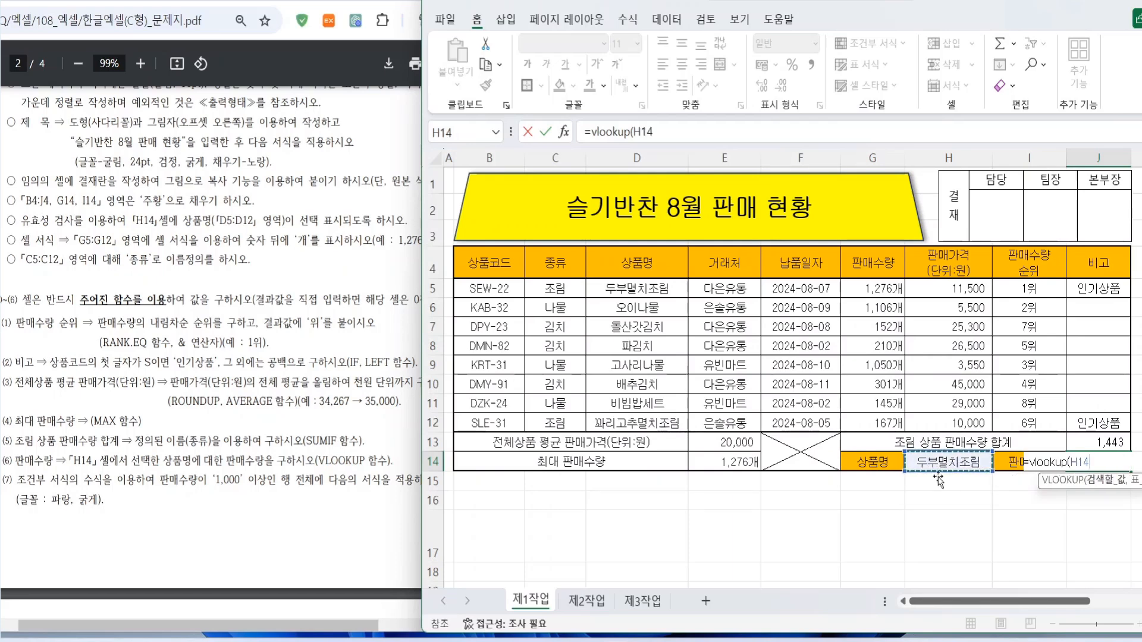
pyautogui.write(',')
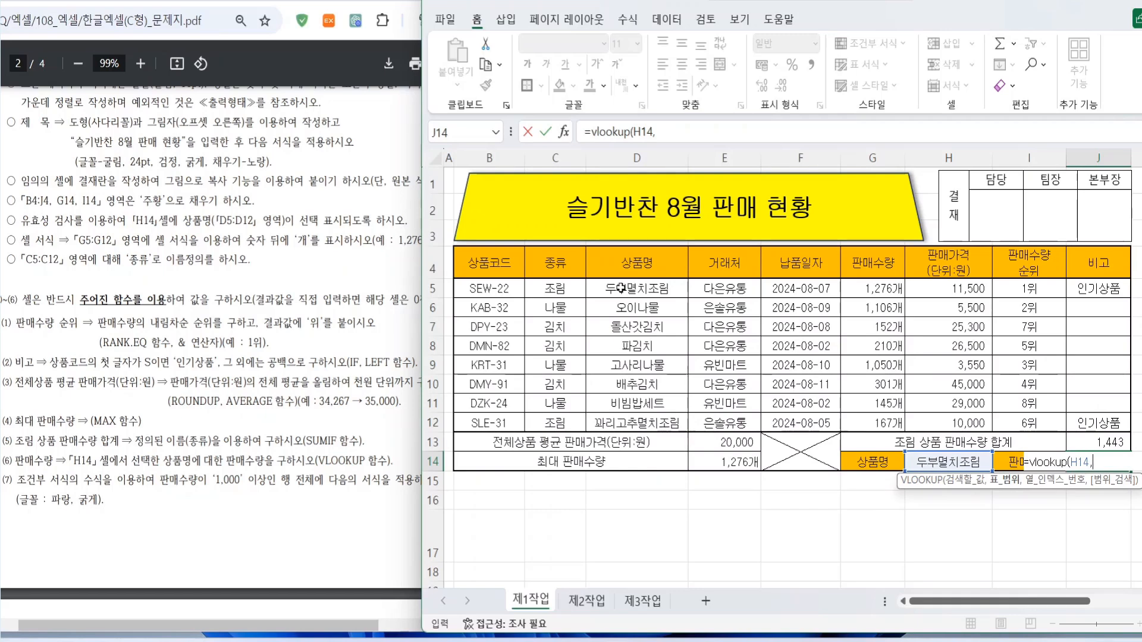
# Step: Complete the J14 formula with table range D5:G12, column 4 and exact match, giving =VLOOKUP(H14,D5:G12,4,FALSE)
pyautogui.moveTo(621, 289); pyautogui.dragTo(863, 420)
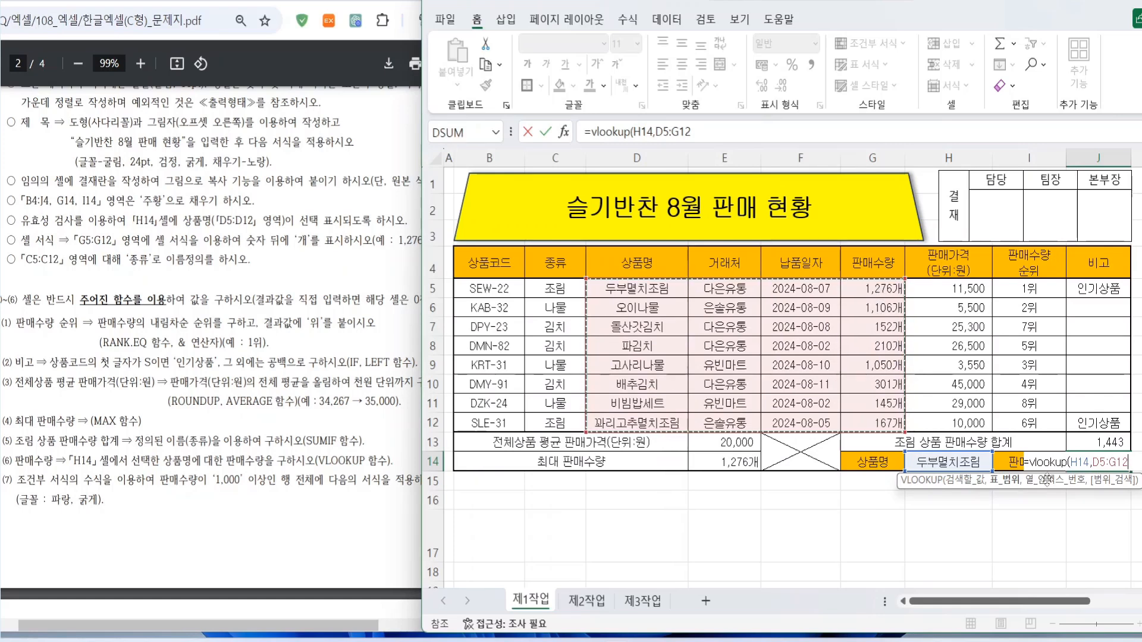
pyautogui.write(',')
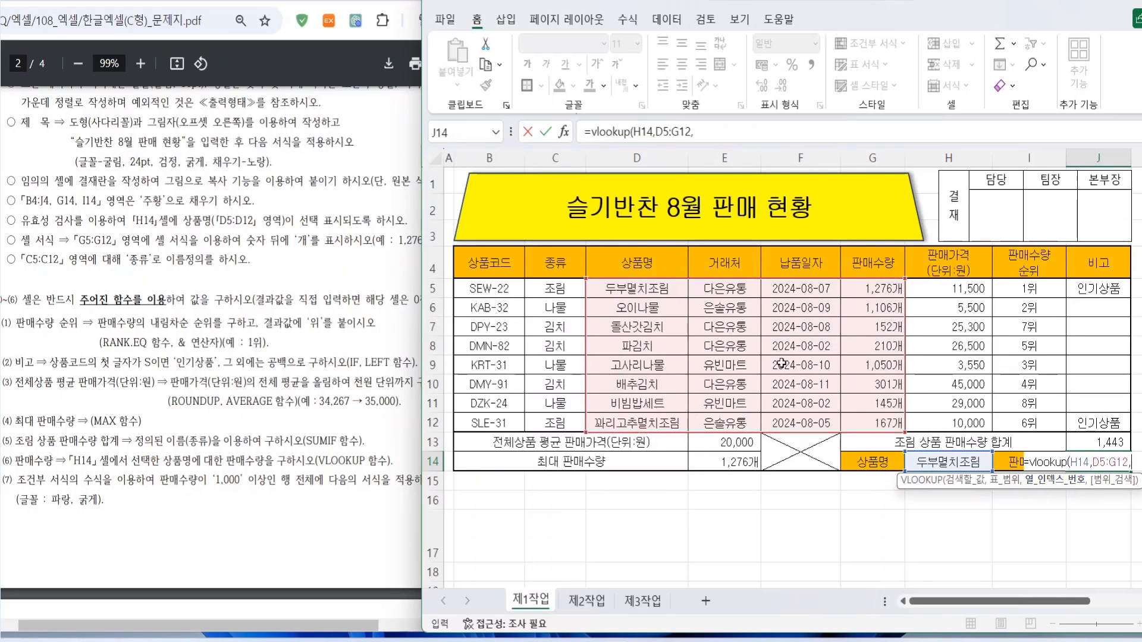
pyautogui.write('4,')
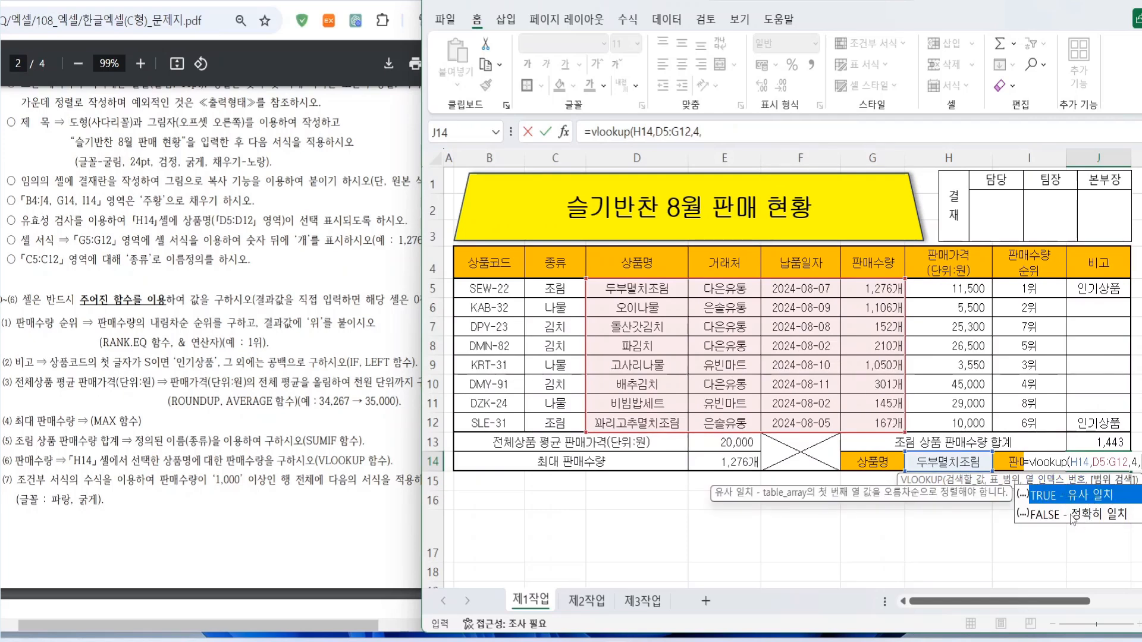
pyautogui.click(1102, 520)
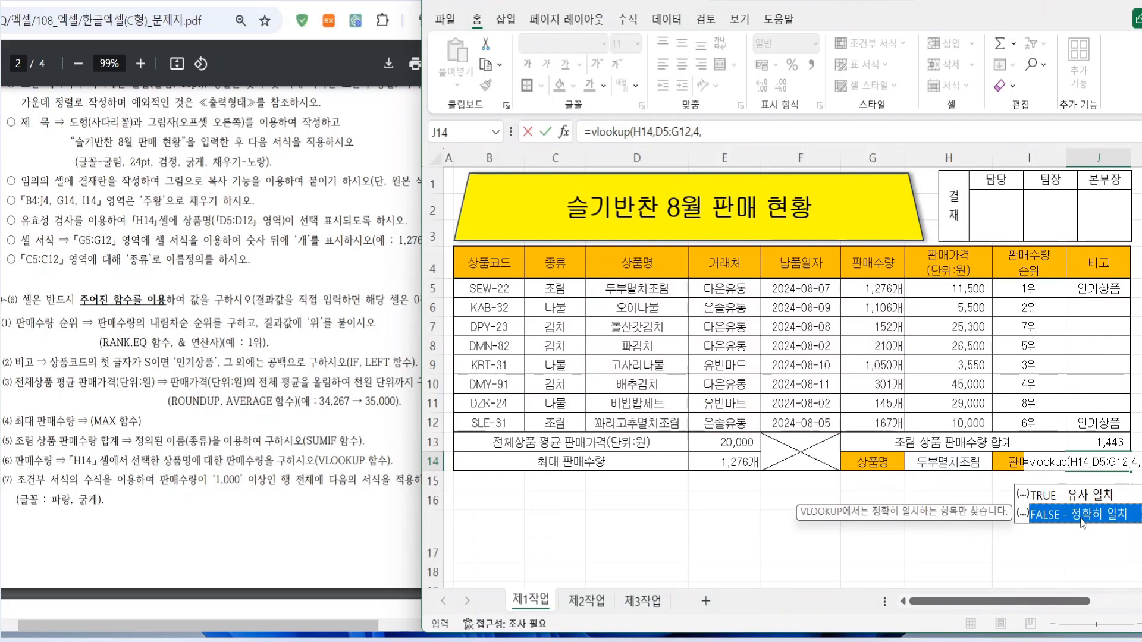
pyautogui.doubleClick(1081, 518)
pyautogui.write(')')
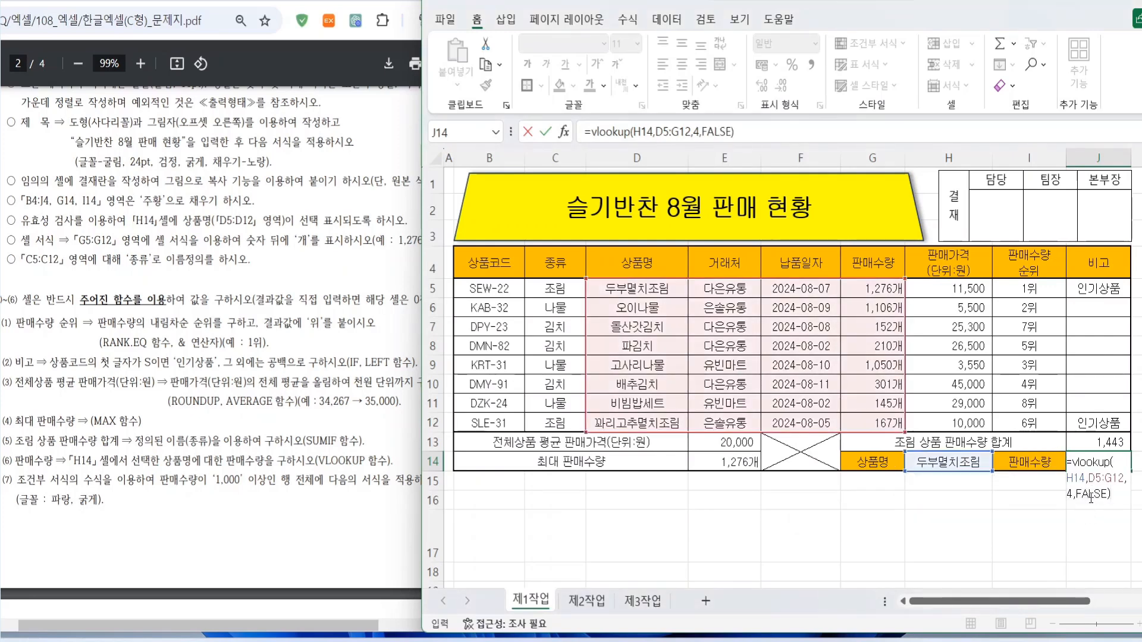
pyautogui.press('Return')
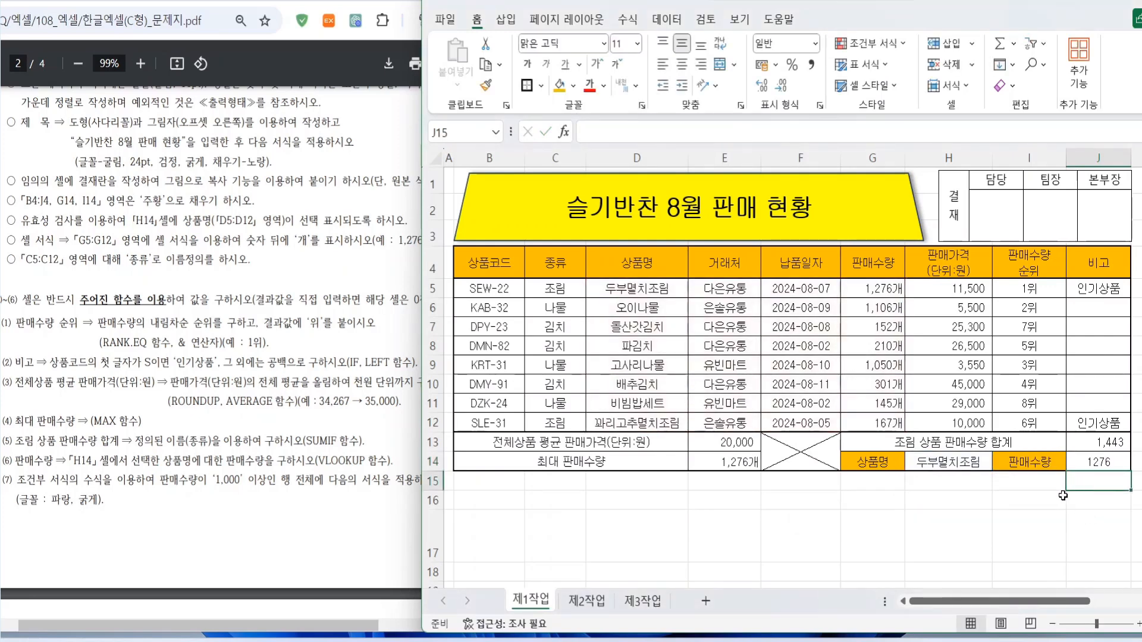
# Step: Apply the comma style to the 판매수량 lookup result in J14
pyautogui.click(1113, 463)
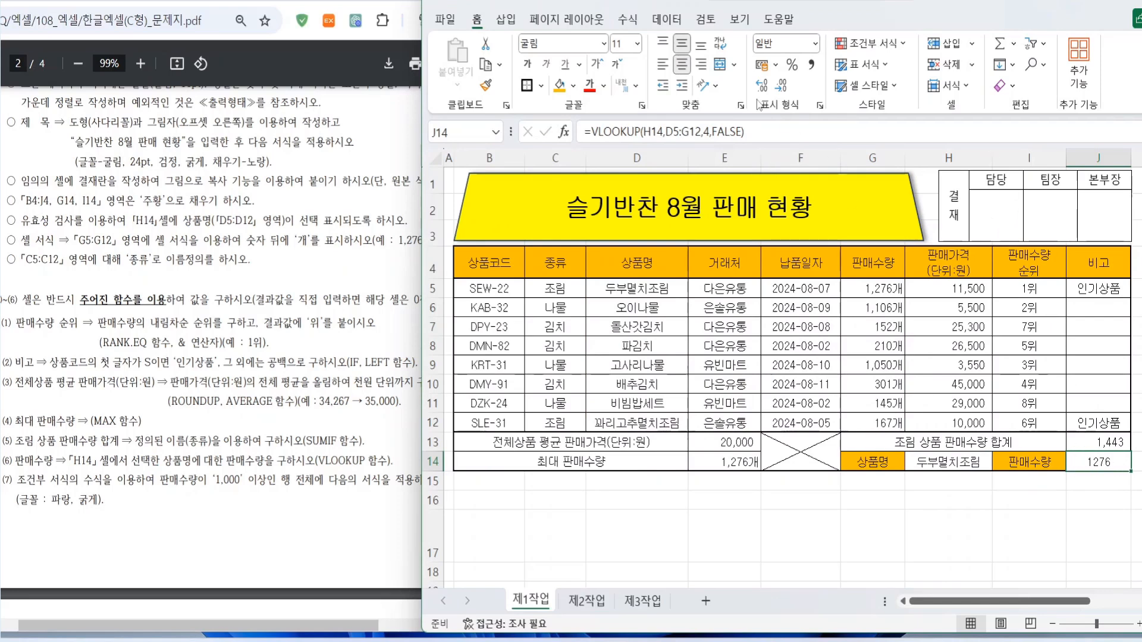
pyautogui.click(812, 67)
pyautogui.press('Up')
pyautogui.click(1094, 464)
# Step: Test the J14 lookup by switching H14 to 오이나물 and 돌산갓김치, and set it back to 두부멸치조림
pyautogui.click(968, 469)
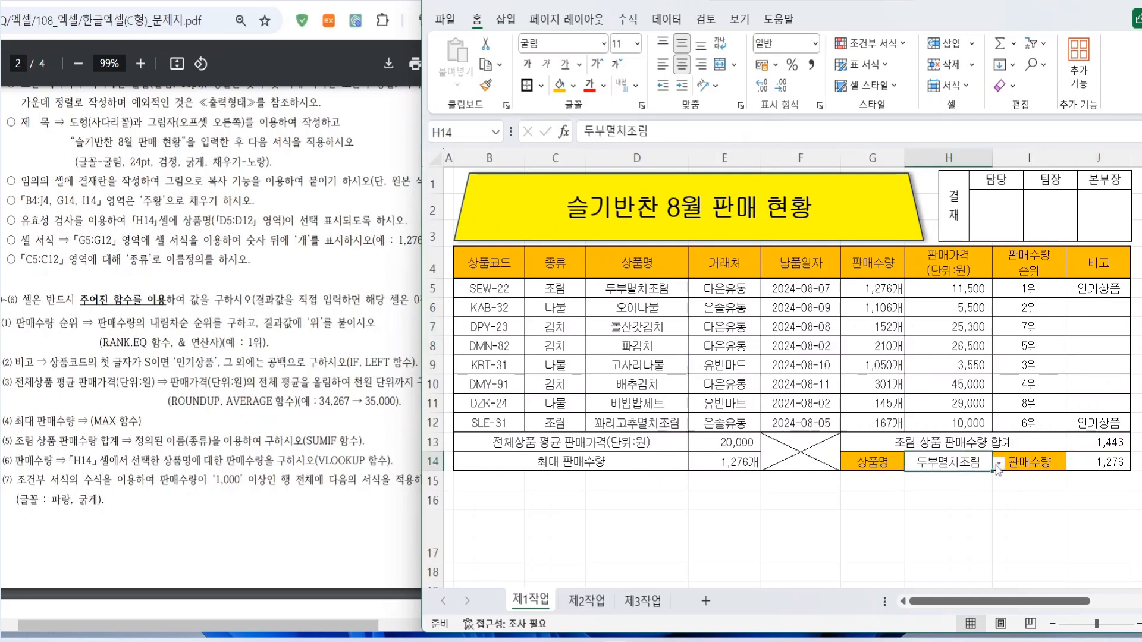
pyautogui.click(998, 469)
pyautogui.click(932, 490)
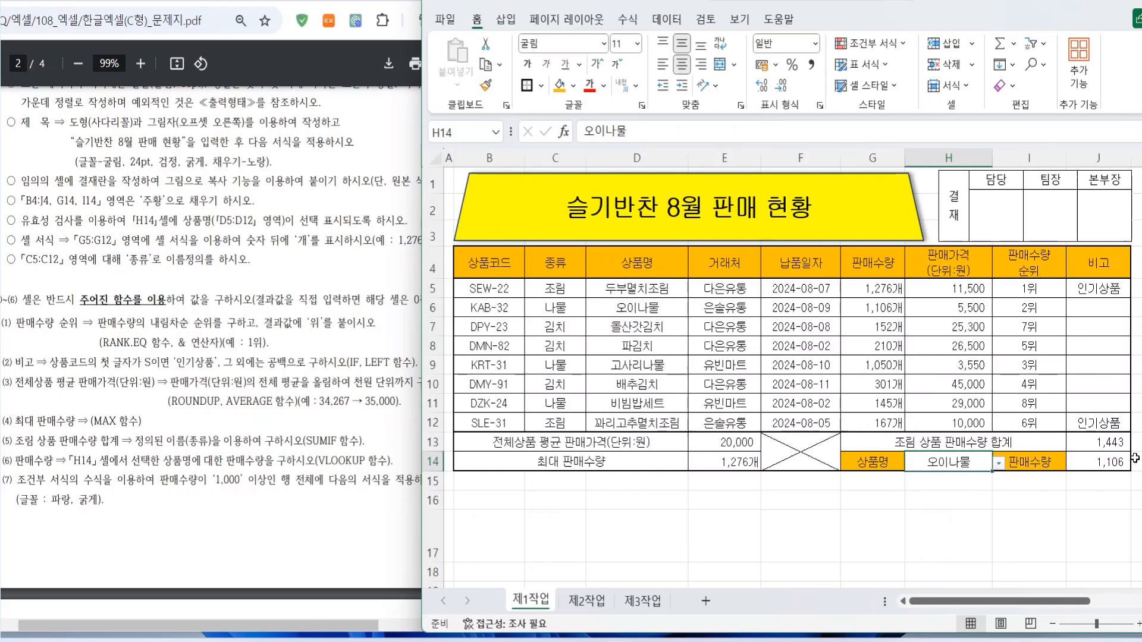
pyautogui.click(999, 469)
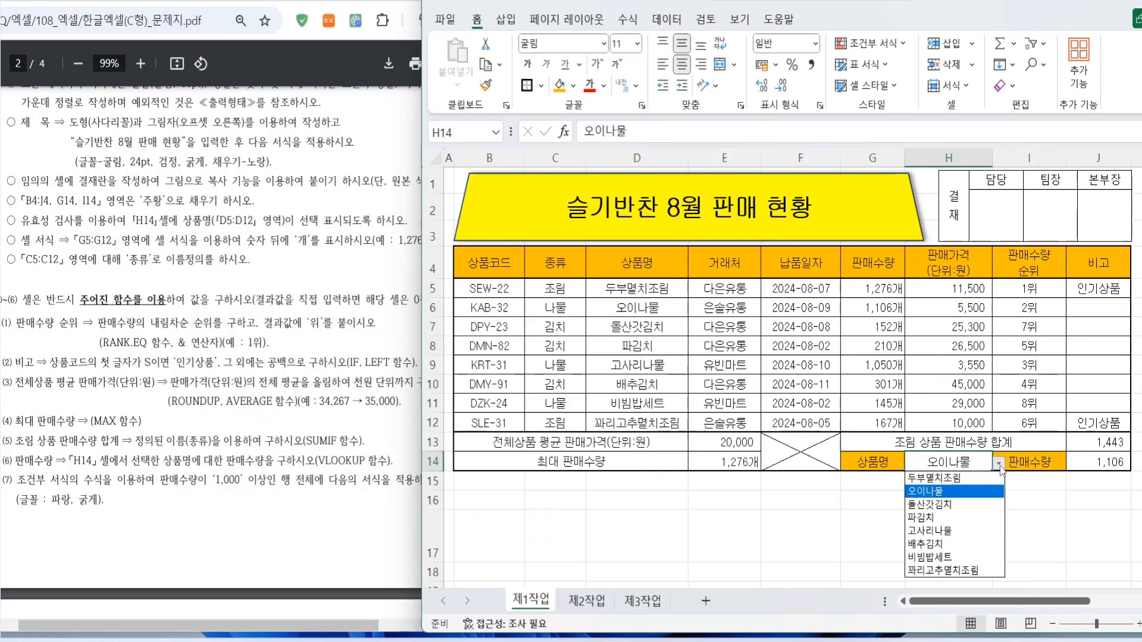
pyautogui.click(958, 500)
pyautogui.click(999, 468)
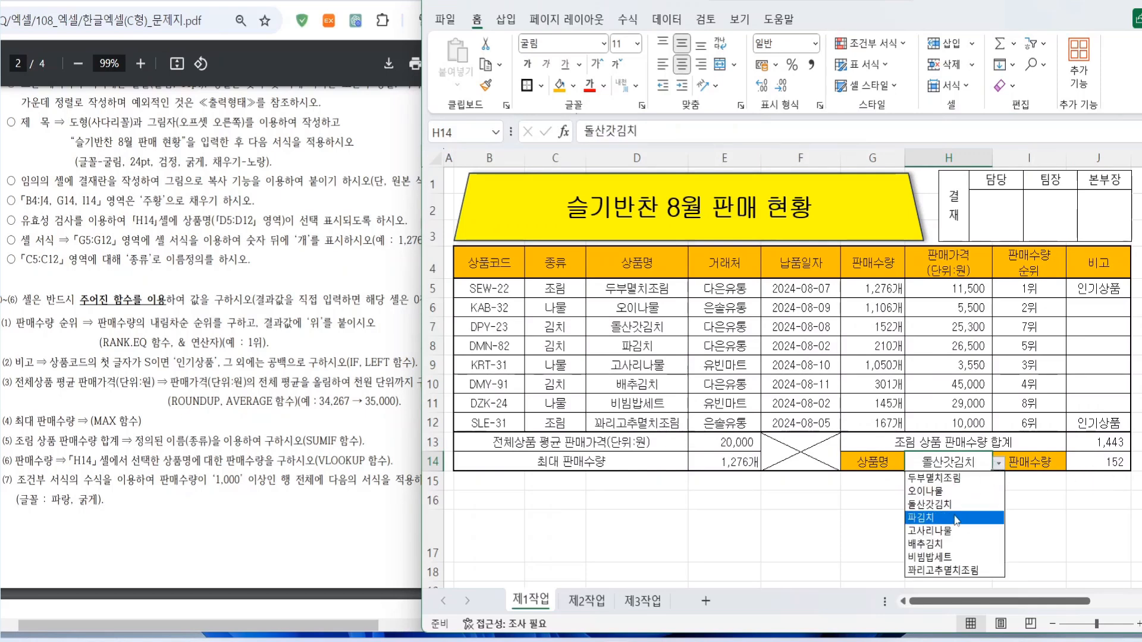
pyautogui.click(976, 479)
# Step: Select the first data cell B5 and read item (7) of the exam sheet for the conditional formatting rule and its font settings
pyautogui.click(494, 289)
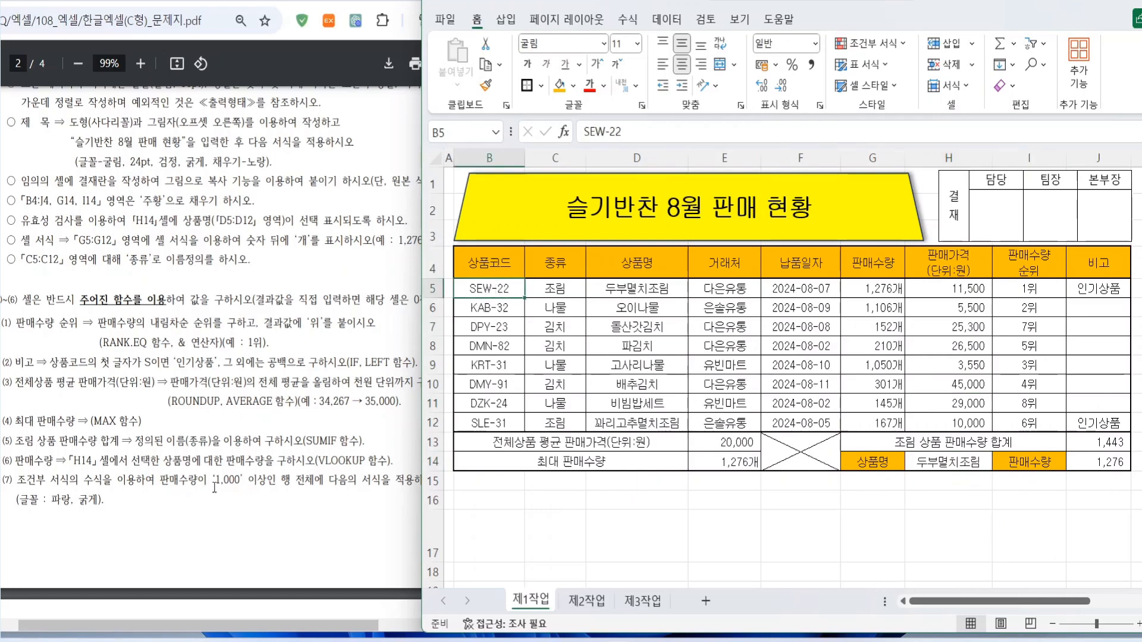
pyautogui.click(186, 495)
pyautogui.moveTo(17, 484); pyautogui.dragTo(433, 486)
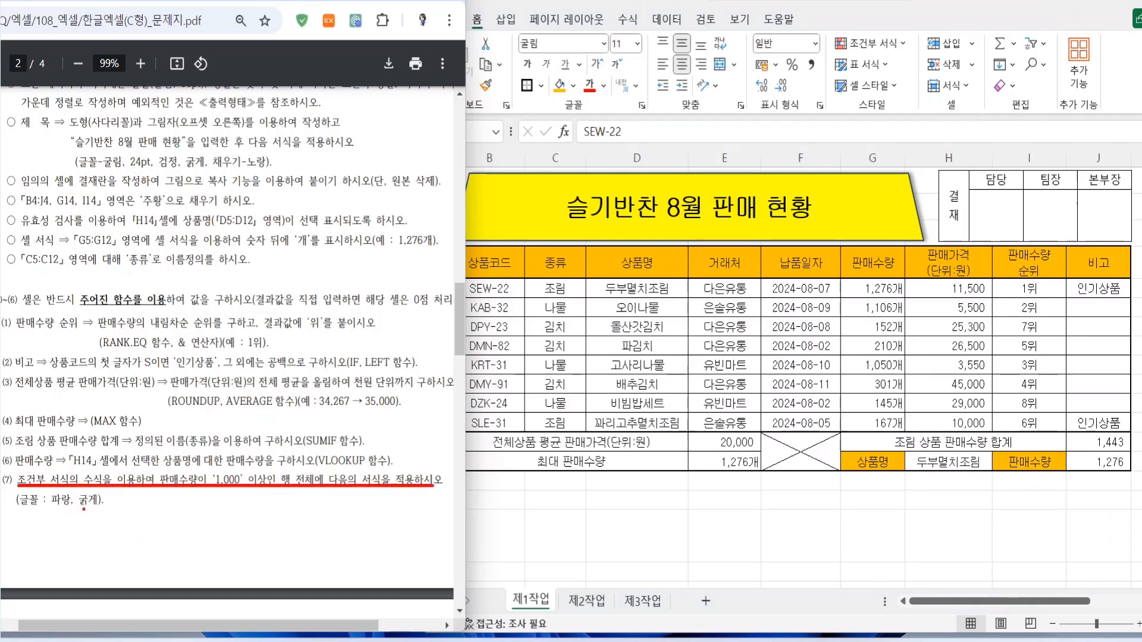
pyautogui.moveTo(94, 510)
pyautogui.mouseDown()
pyautogui.moveTo(52, 507)
pyautogui.moveTo(107, 503)
pyautogui.mouseUp()
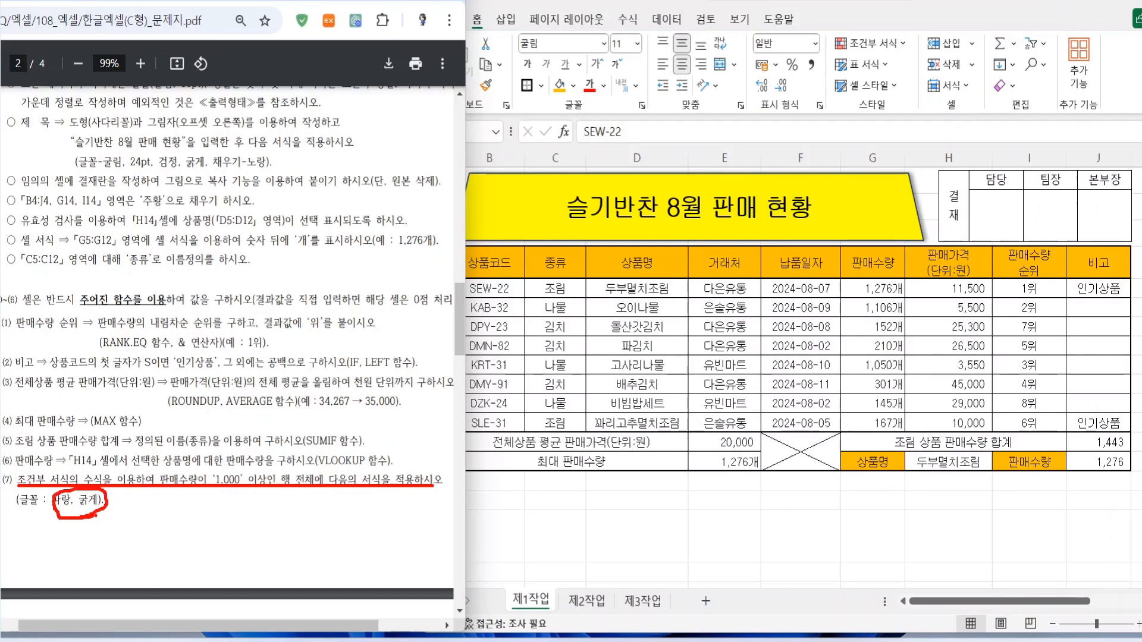
# Step: Start a formula-based conditional formatting rule for B5:J12 with the formula =$G5>=1000
pyautogui.press('Escape')
pyautogui.click(476, 326)
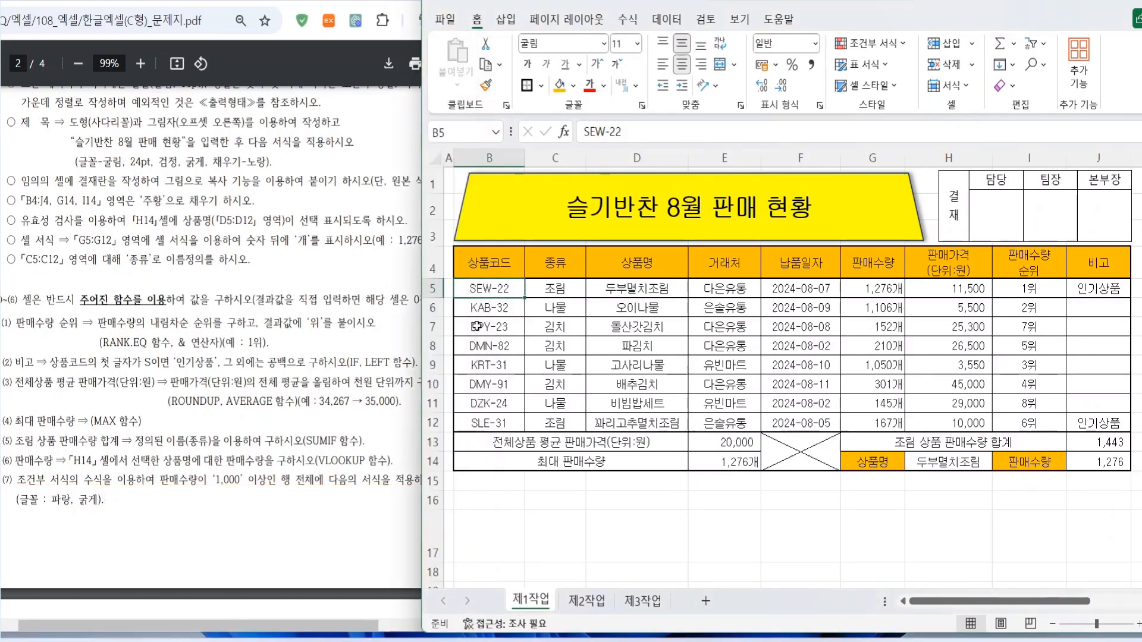
pyautogui.moveTo(479, 290); pyautogui.dragTo(1088, 430)
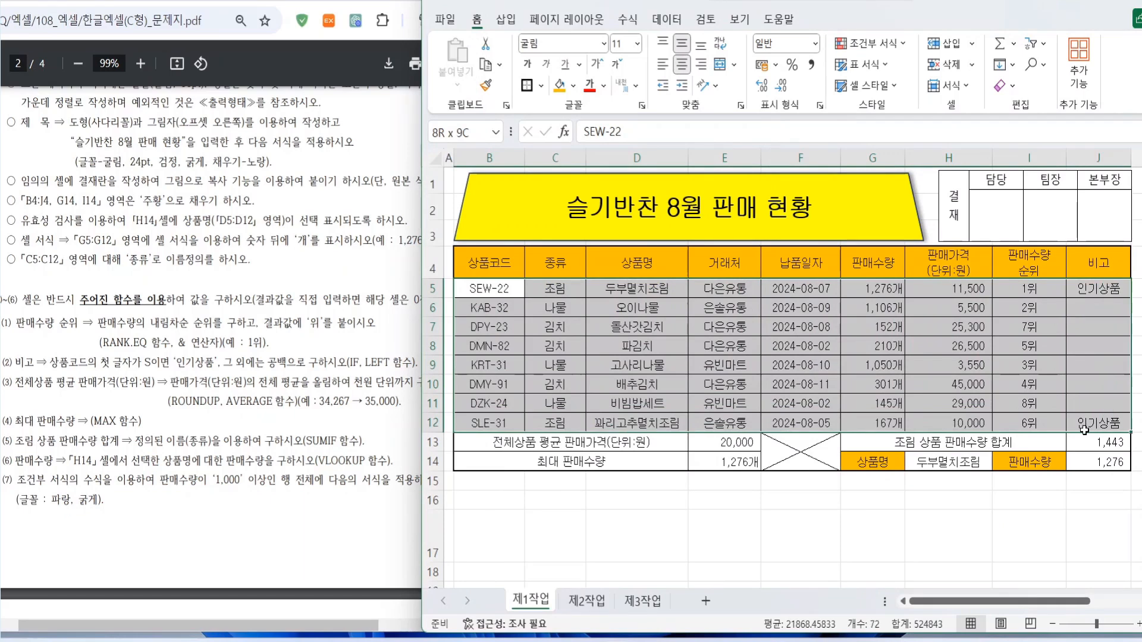
pyautogui.click(870, 44)
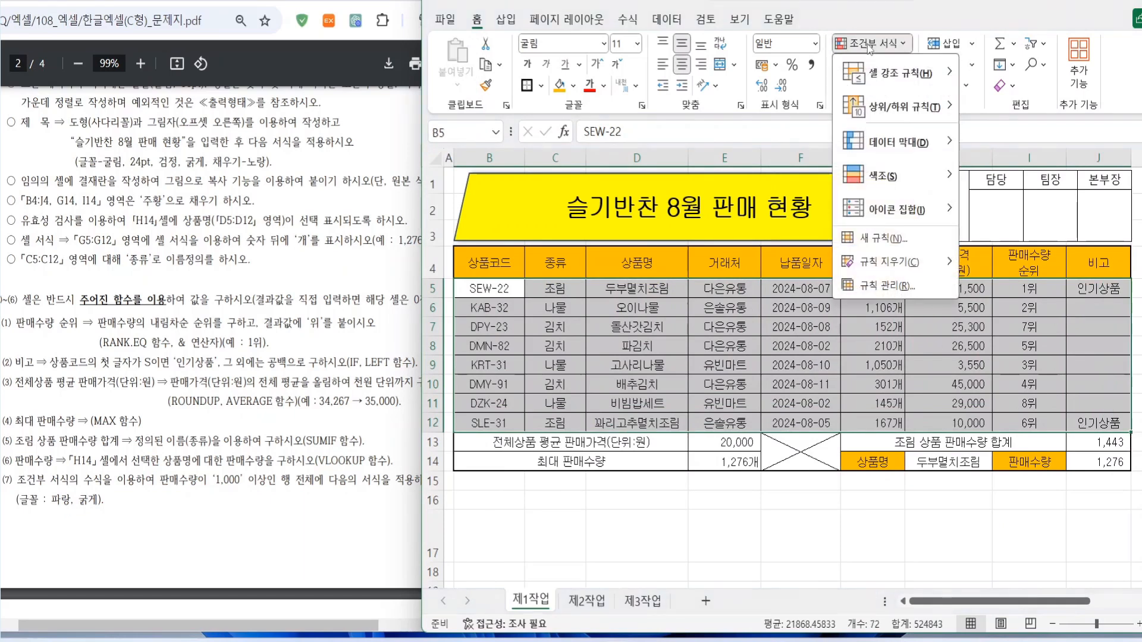
pyautogui.click(866, 239)
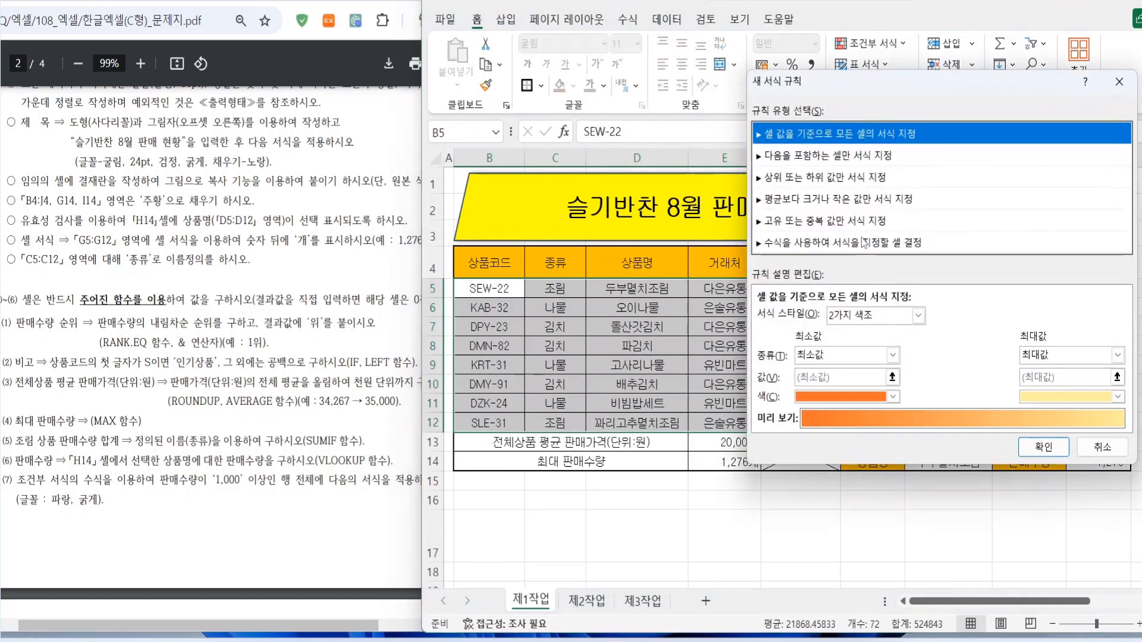
pyautogui.click(797, 244)
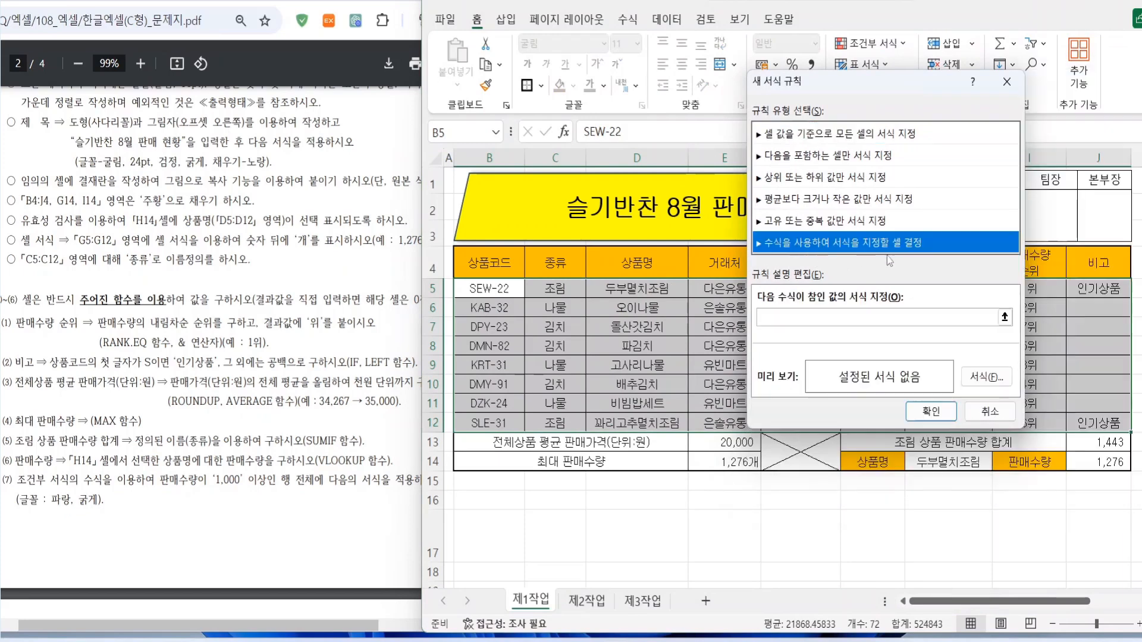
pyautogui.click(784, 317)
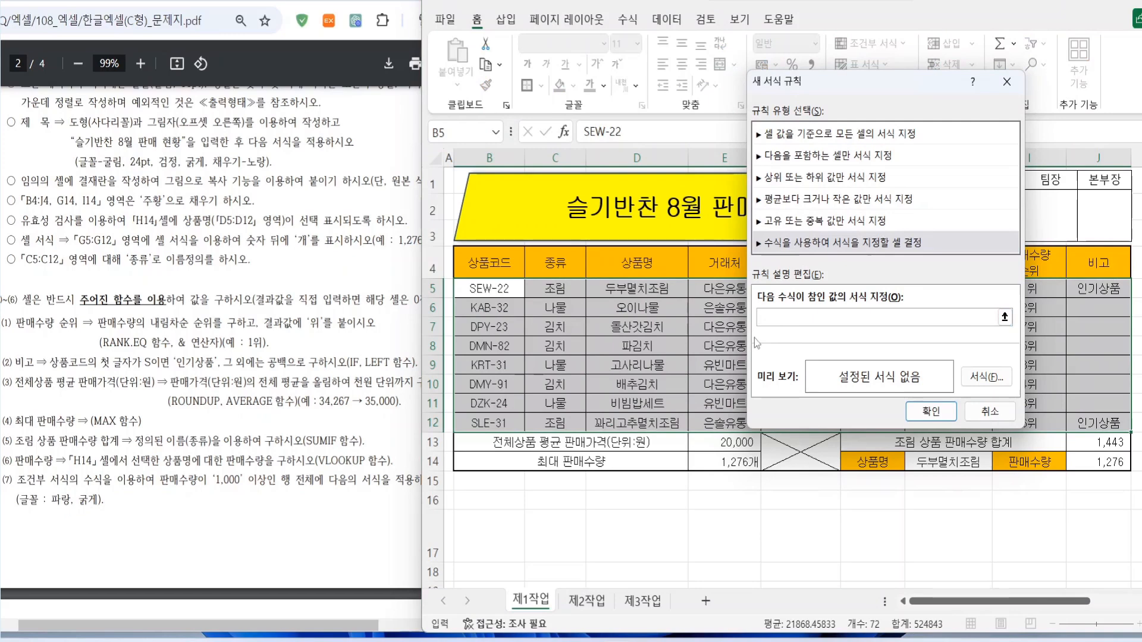
pyautogui.moveTo(829, 88); pyautogui.dragTo(507, 48)
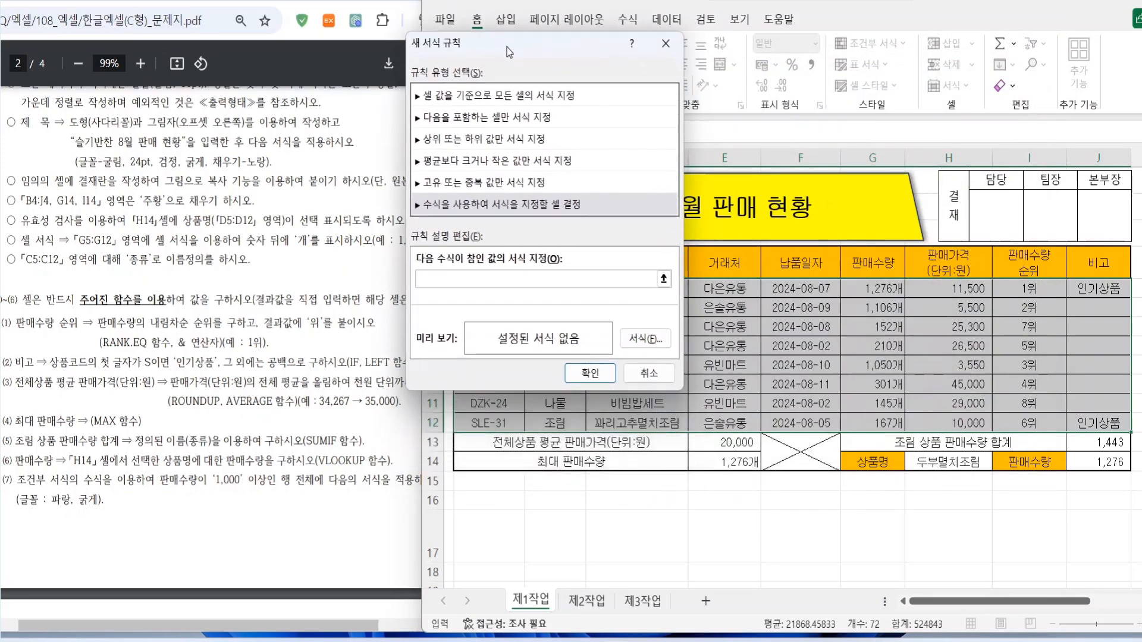
pyautogui.click(880, 296)
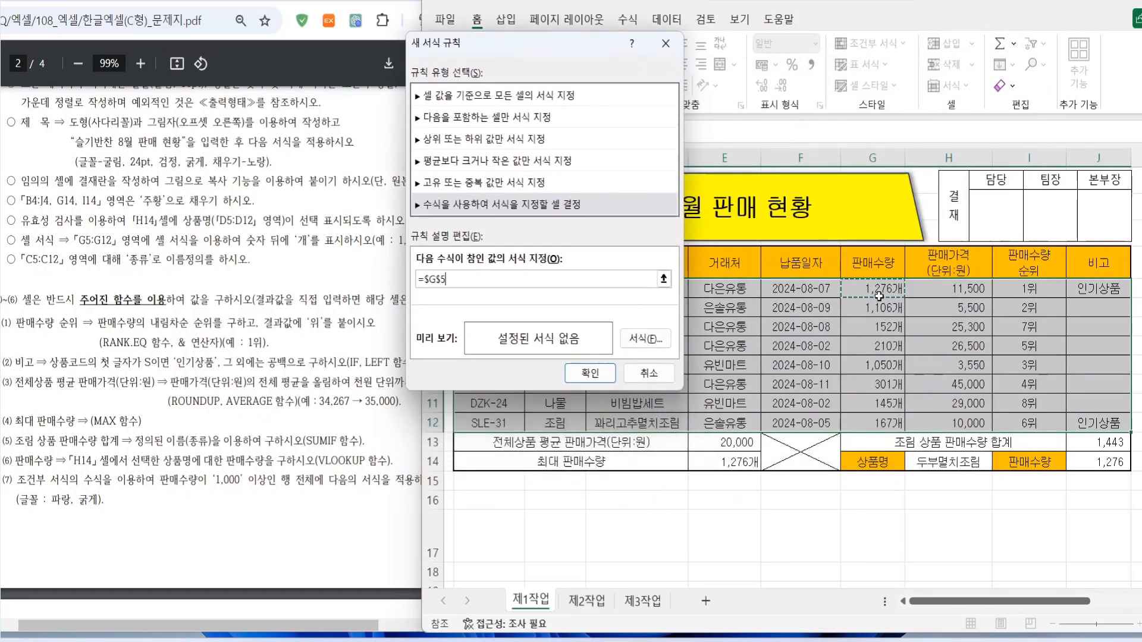
pyautogui.click(458, 279)
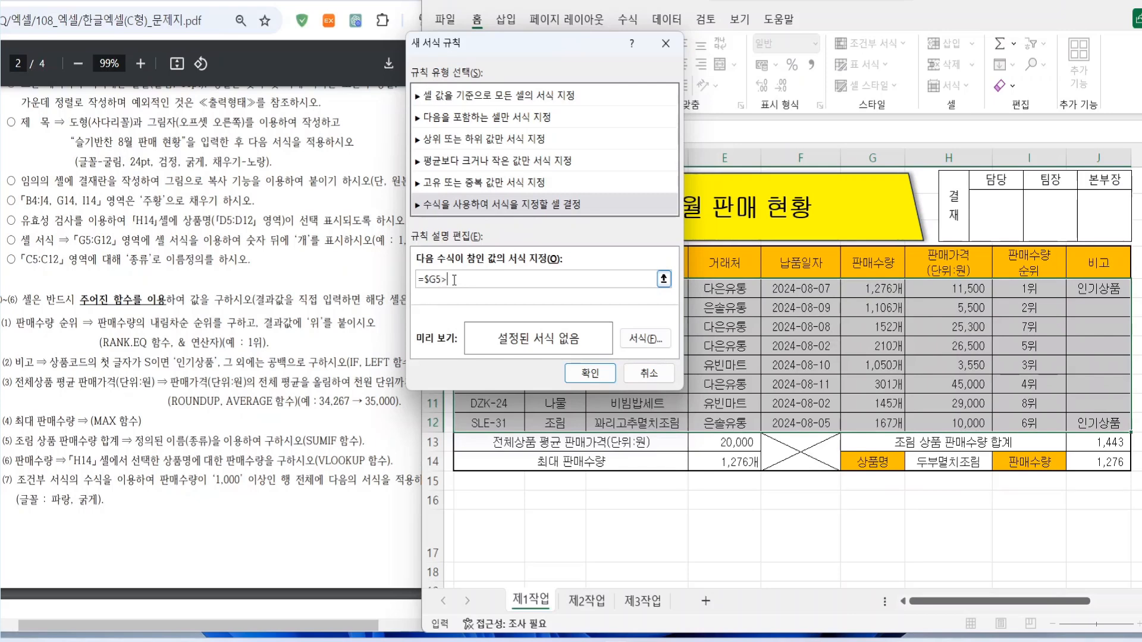
pyautogui.write('1000')
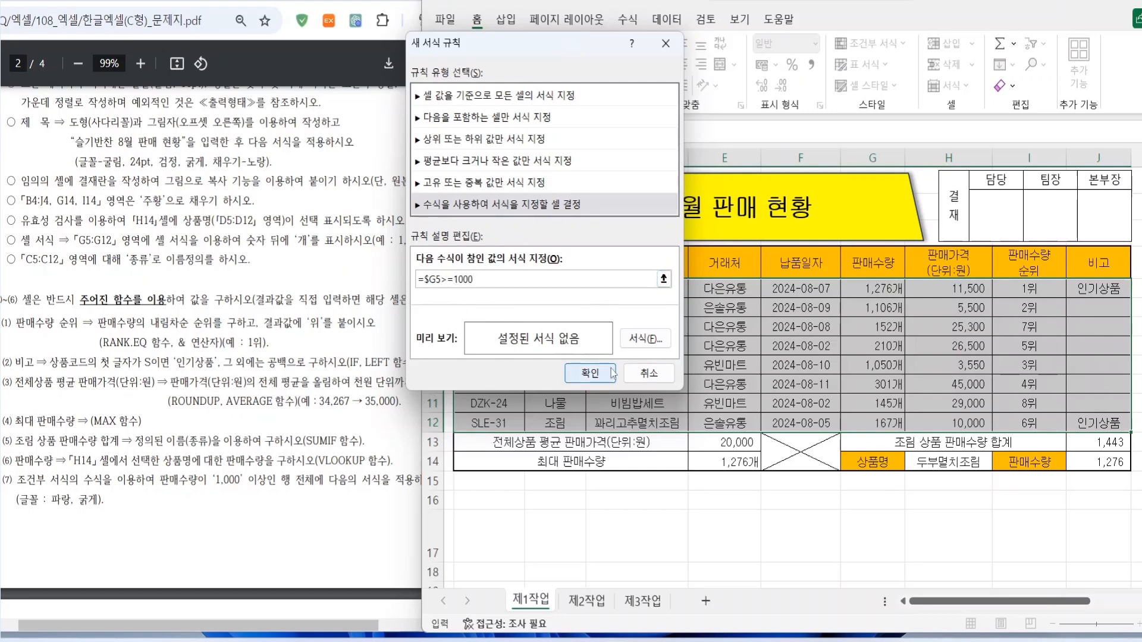
# Step: Set the rule's font format to bold (굵게) and standard blue, and apply the rule to the table rows
pyautogui.click(645, 343)
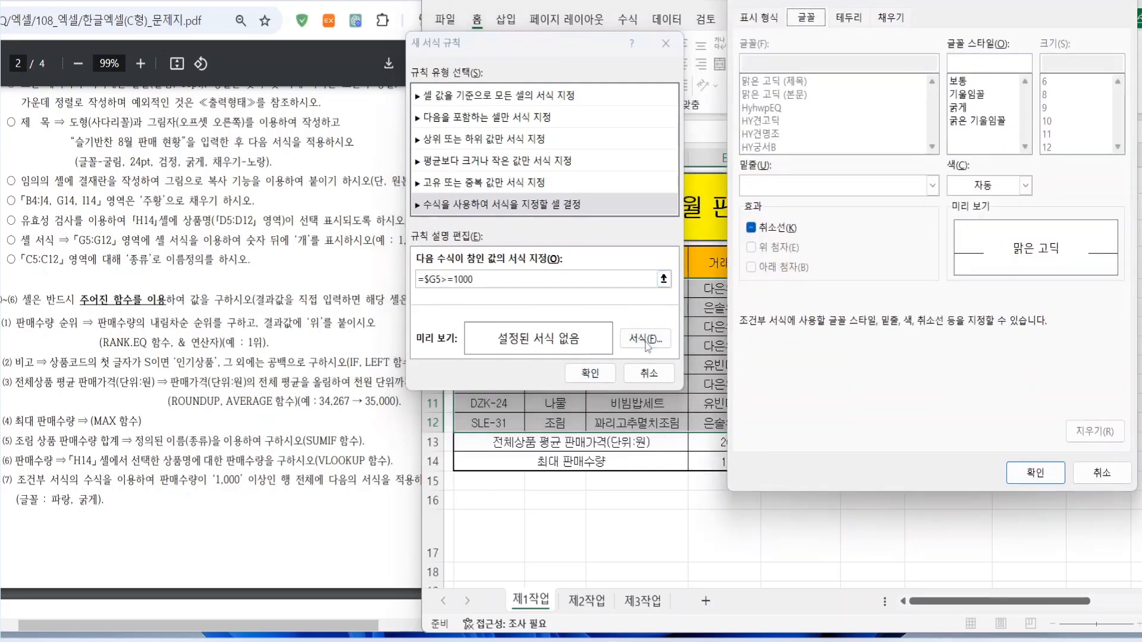
pyautogui.click(967, 108)
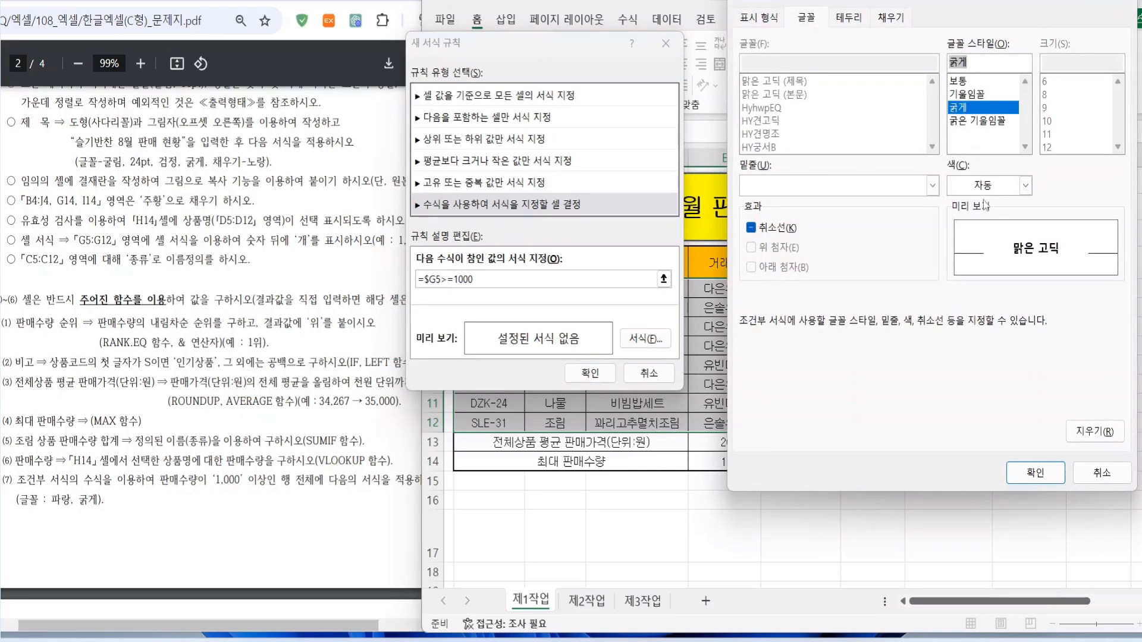
pyautogui.click(1026, 186)
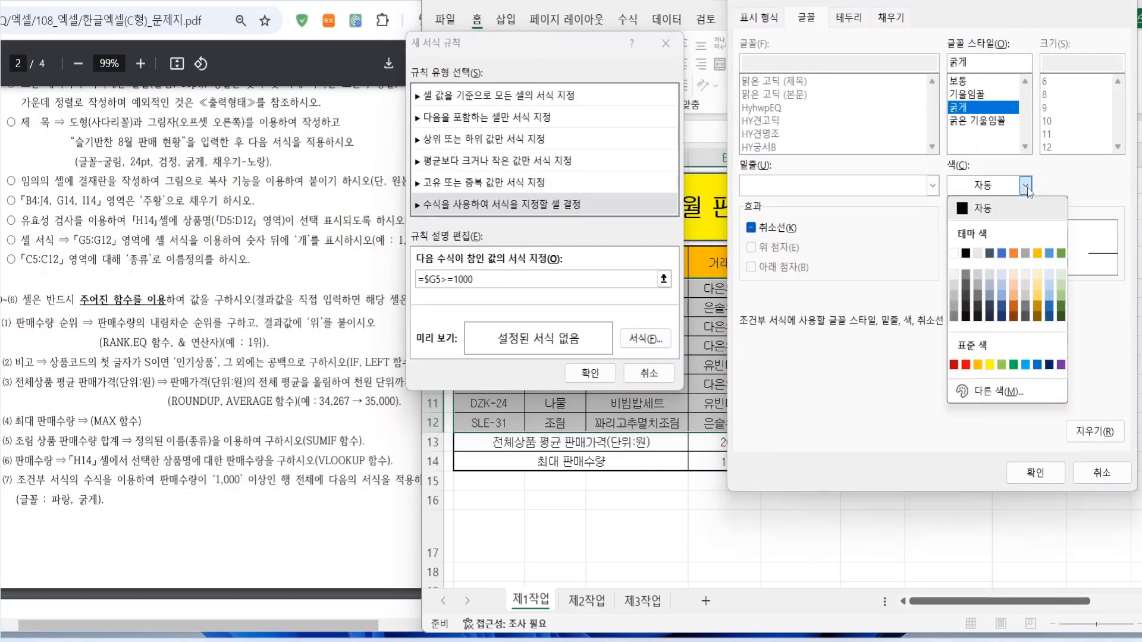
pyautogui.click(1038, 365)
pyautogui.click(1036, 472)
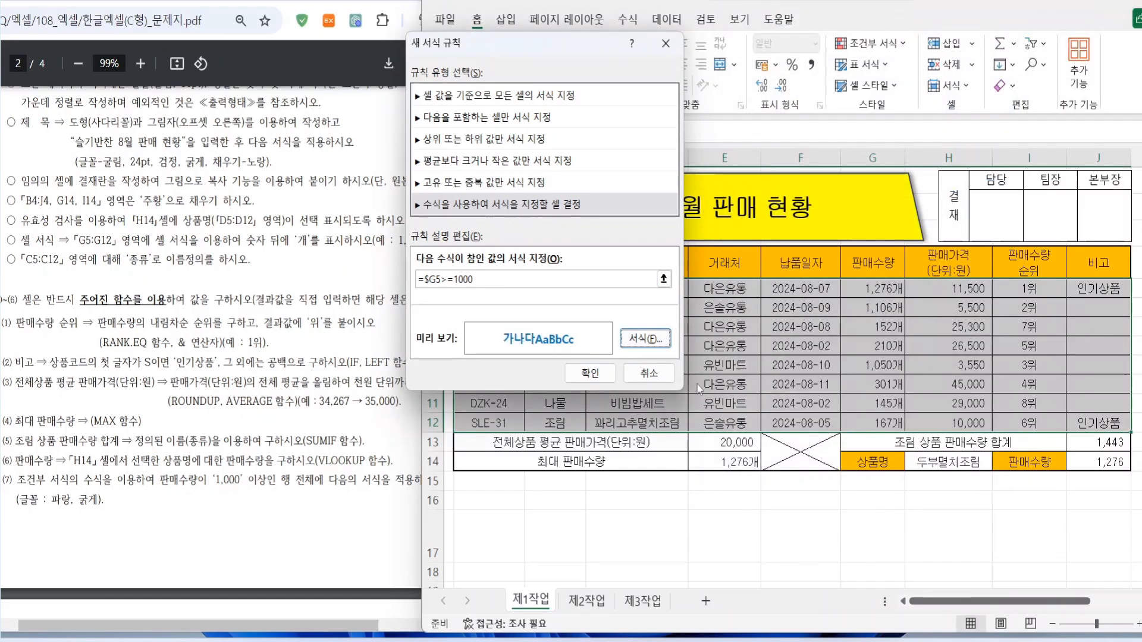
pyautogui.click(590, 373)
pyautogui.click(719, 349)
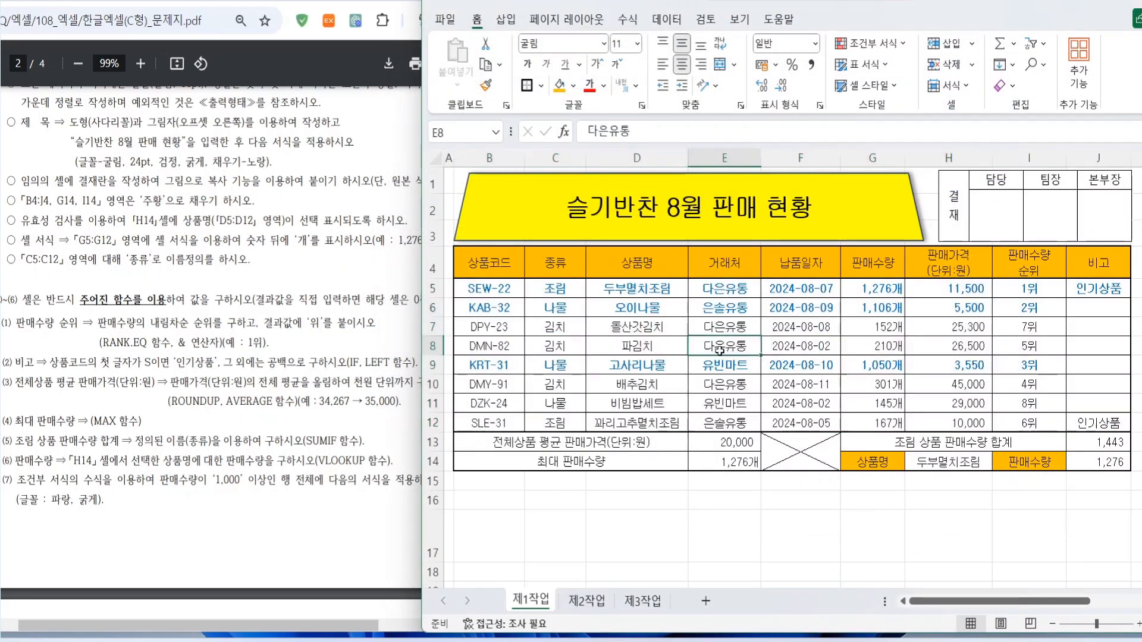
# Step: Check the blue bold rows against their 판매수량 values and compare them with the unformatted rows
pyautogui.moveTo(890, 291); pyautogui.dragTo(890, 309)
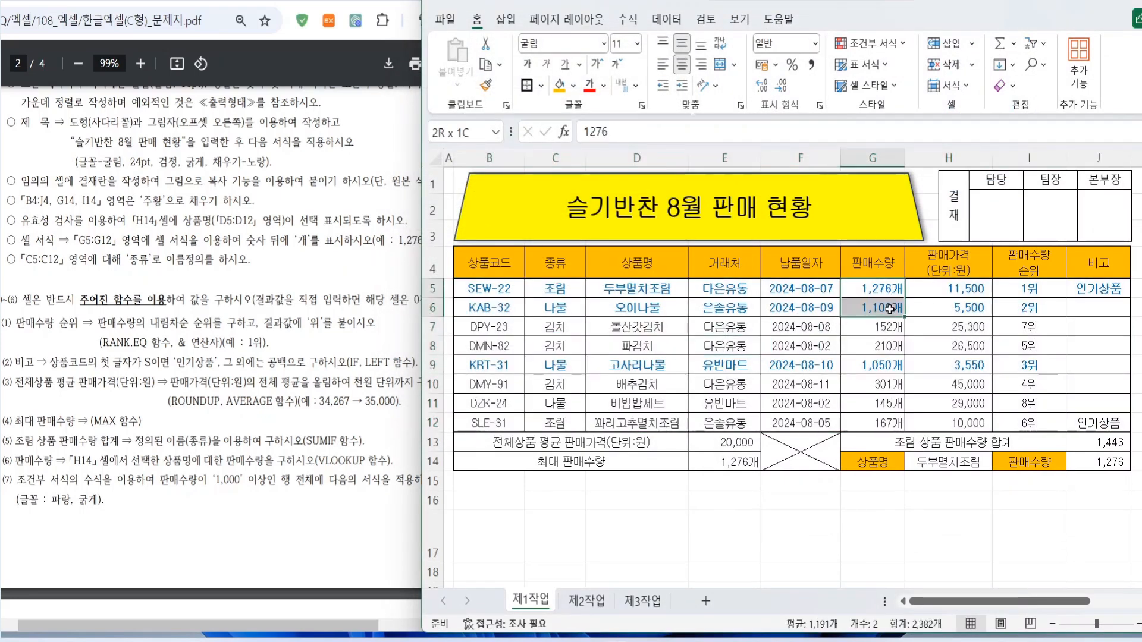
pyautogui.click(888, 366)
pyautogui.click(971, 368)
pyautogui.click(1011, 364)
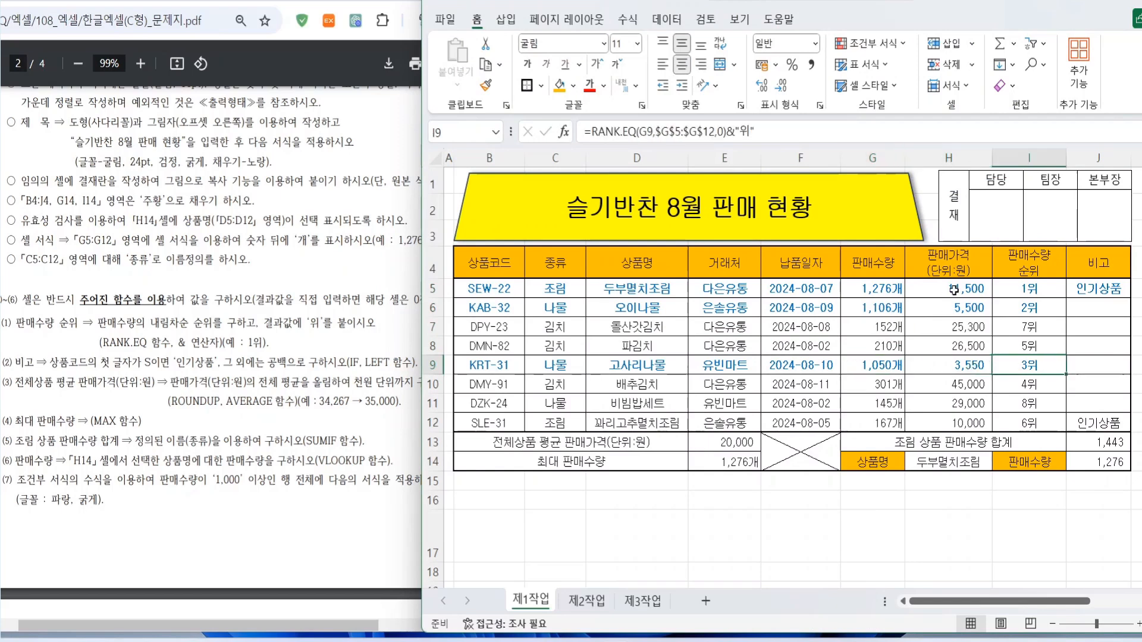
pyautogui.click(978, 290)
pyautogui.click(976, 307)
pyautogui.click(558, 292)
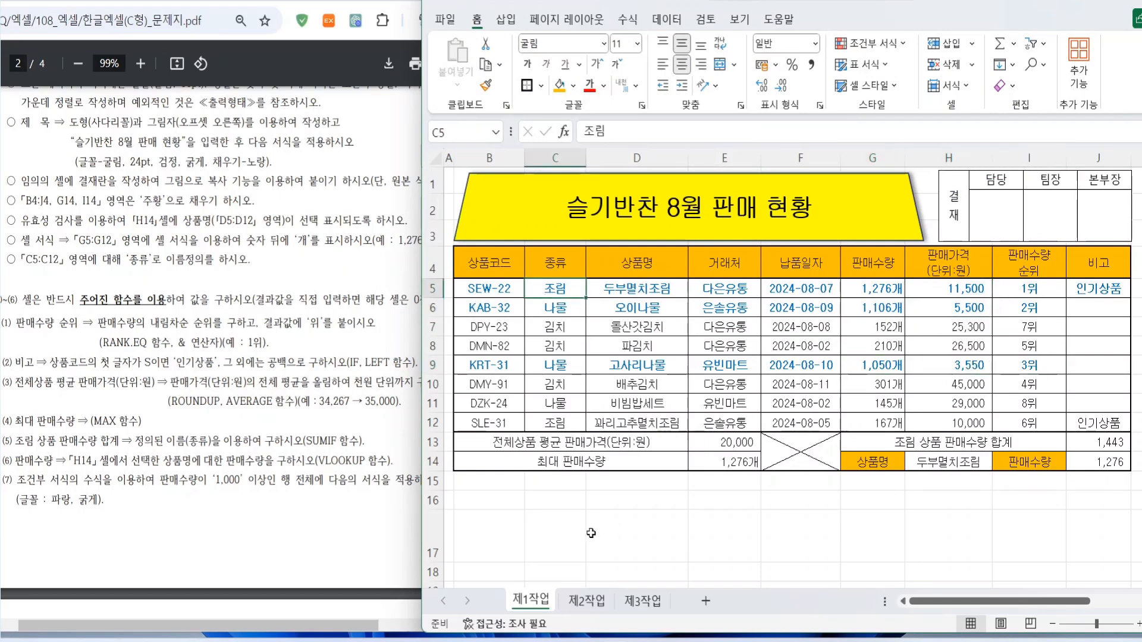
pyautogui.click(510, 277)
pyautogui.click(538, 323)
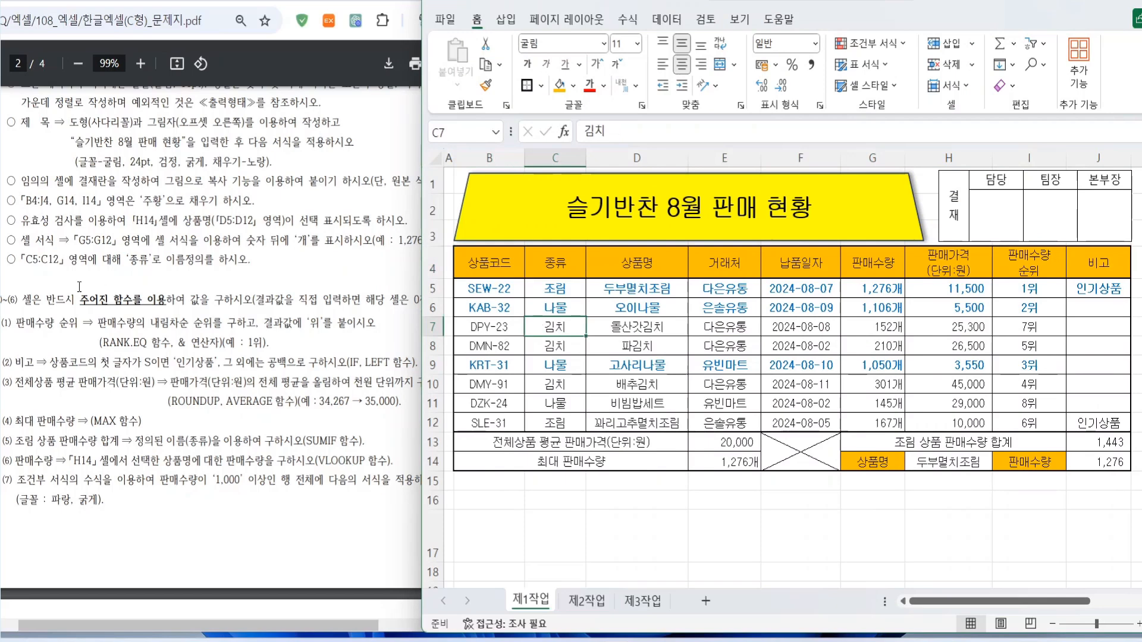
# Step: Switch to the exam PDF and review the function instructions (1) to (6) and conditional formatting instruction (7)
pyautogui.moveTo(23, 299); pyautogui.dragTo(31, 299)
pyautogui.moveTo(110, 13); pyautogui.dragTo(127, 13)
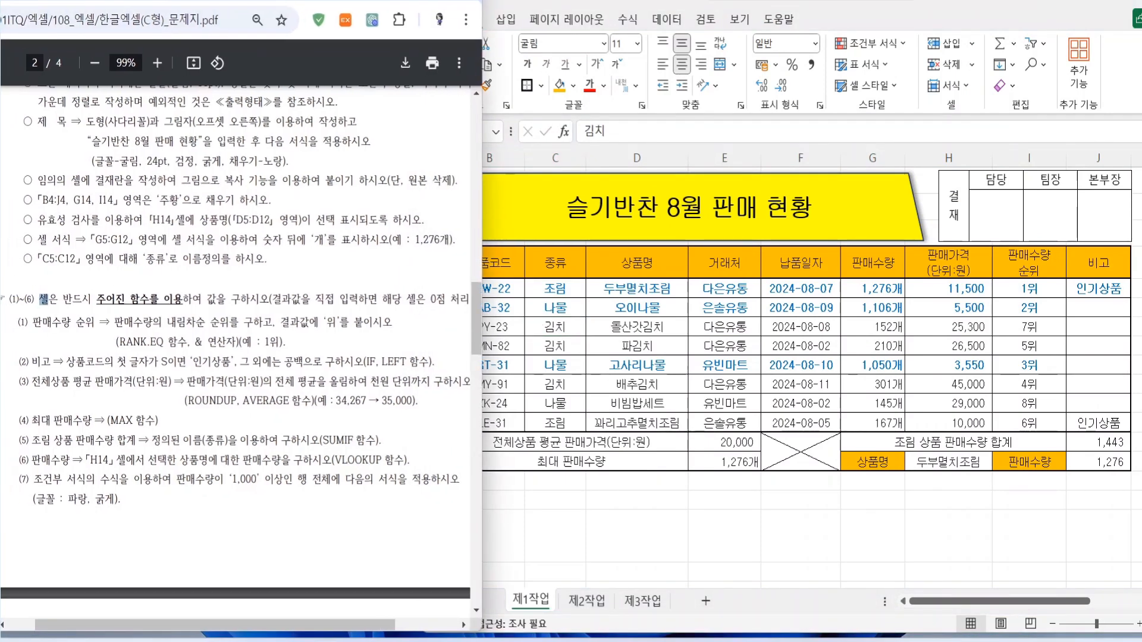
pyautogui.click(51, 351)
pyautogui.moveTo(11, 310); pyautogui.dragTo(417, 464)
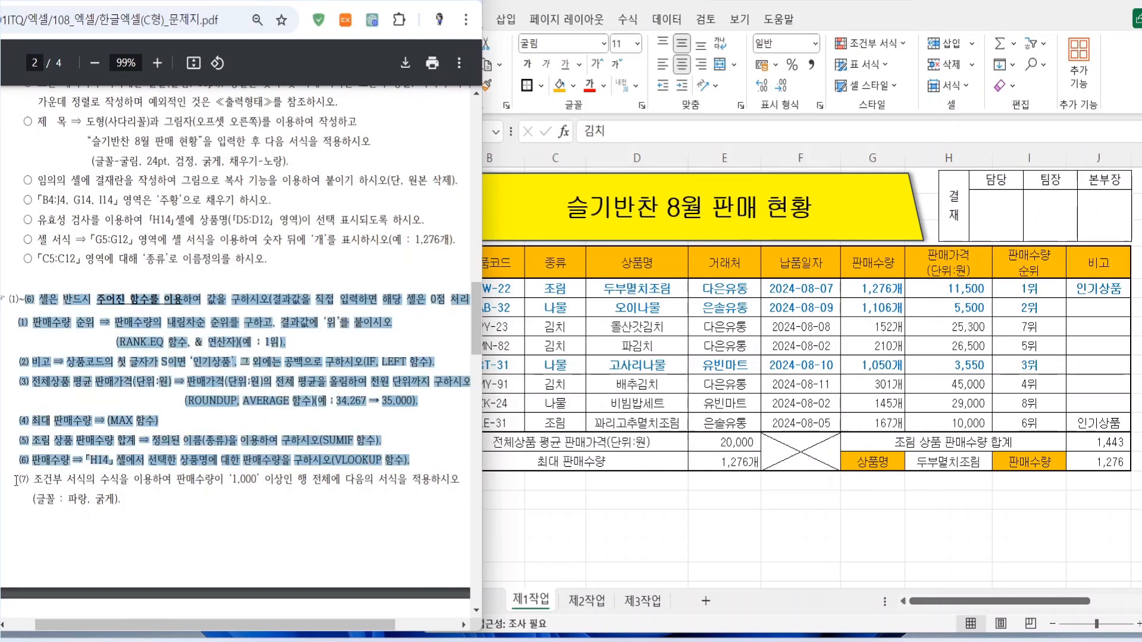
pyautogui.moveTo(19, 479); pyautogui.dragTo(119, 505)
pyautogui.click(154, 514)
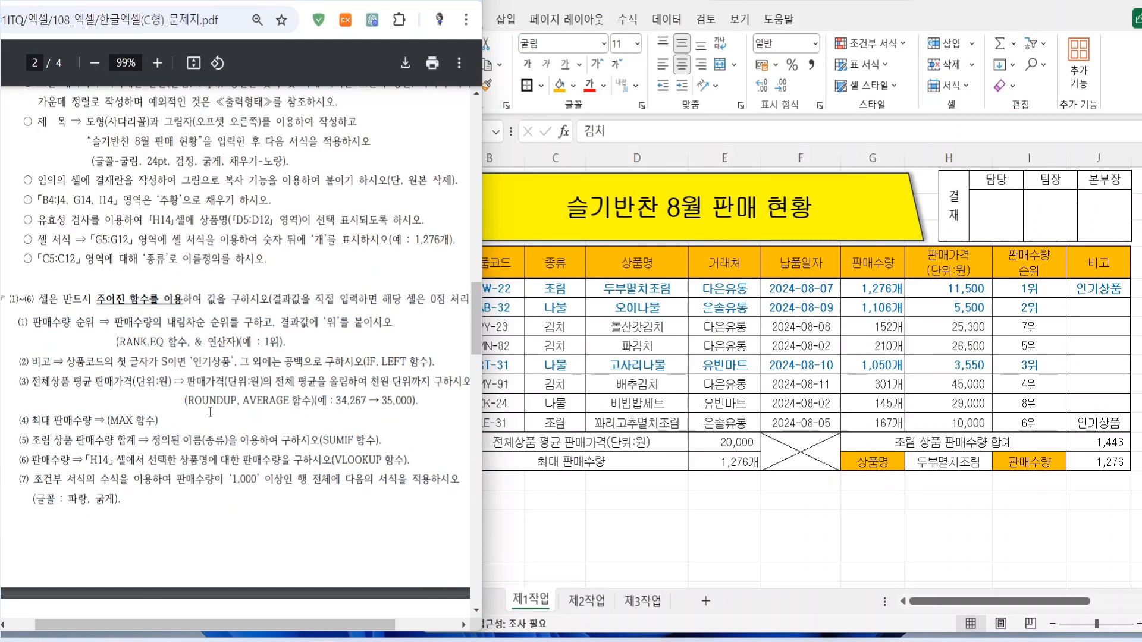
# Step: Read the 제2작업 section of the PDF, covering the copy instruction, the advanced filter conditions and the table style requirements
pyautogui.scroll(-6, 238, 428)
pyautogui.scroll(-3, 232, 389)
pyautogui.scroll(1, 232, 389)
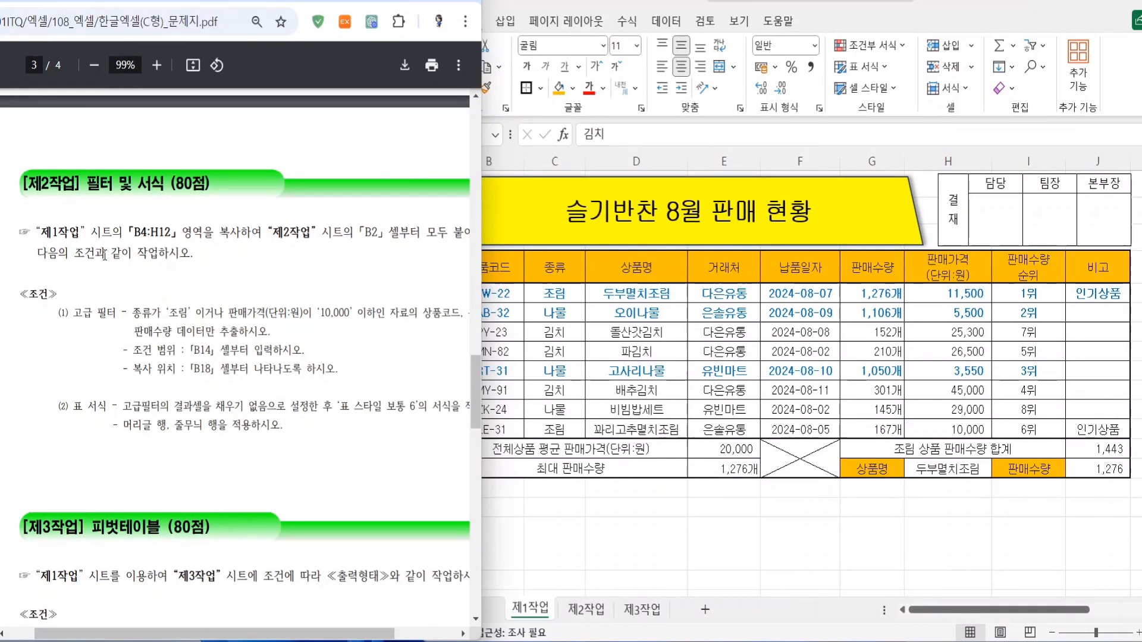
pyautogui.moveTo(38, 240); pyautogui.dragTo(435, 241)
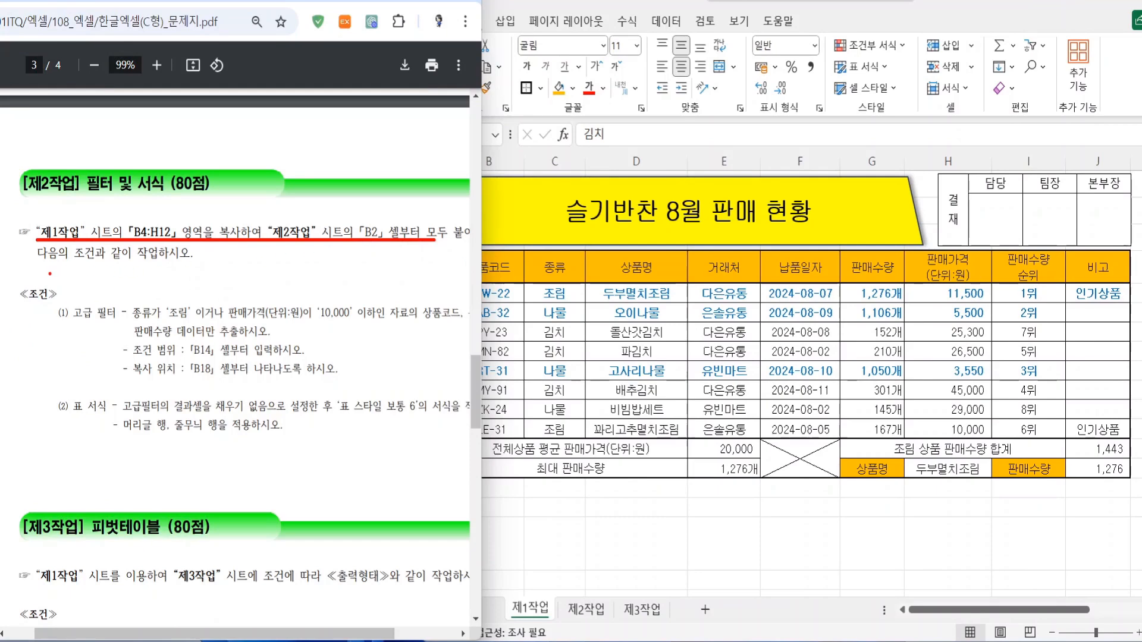
pyautogui.moveTo(42, 262); pyautogui.dragTo(201, 262)
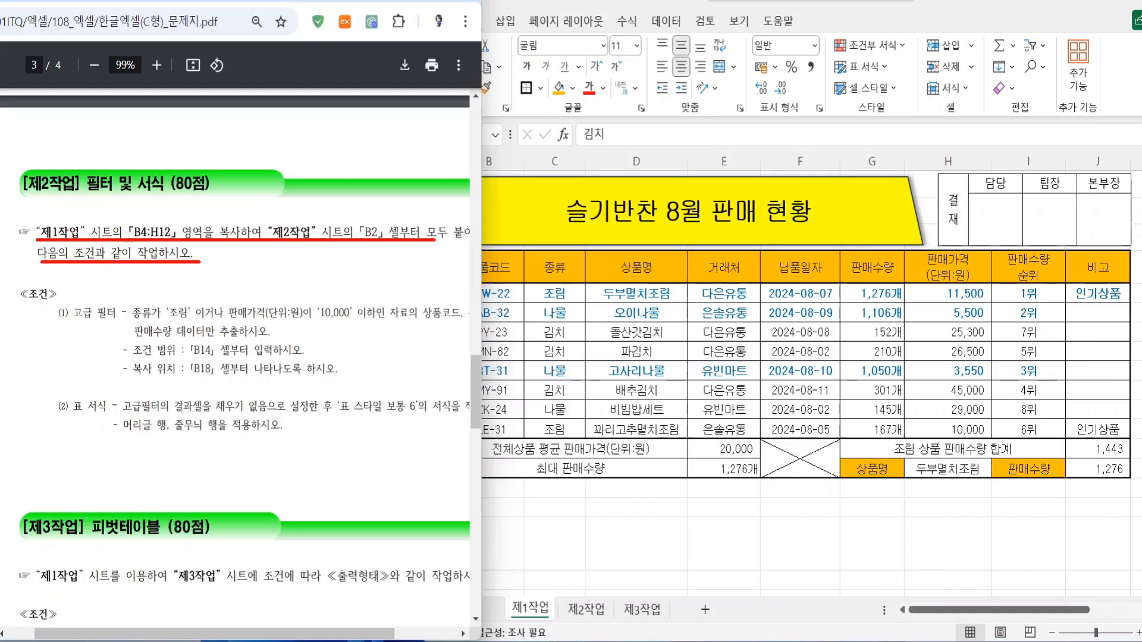
pyautogui.moveTo(55, 305)
pyautogui.mouseDown()
pyautogui.moveTo(270, 364)
pyautogui.moveTo(461, 383)
pyautogui.mouseUp()
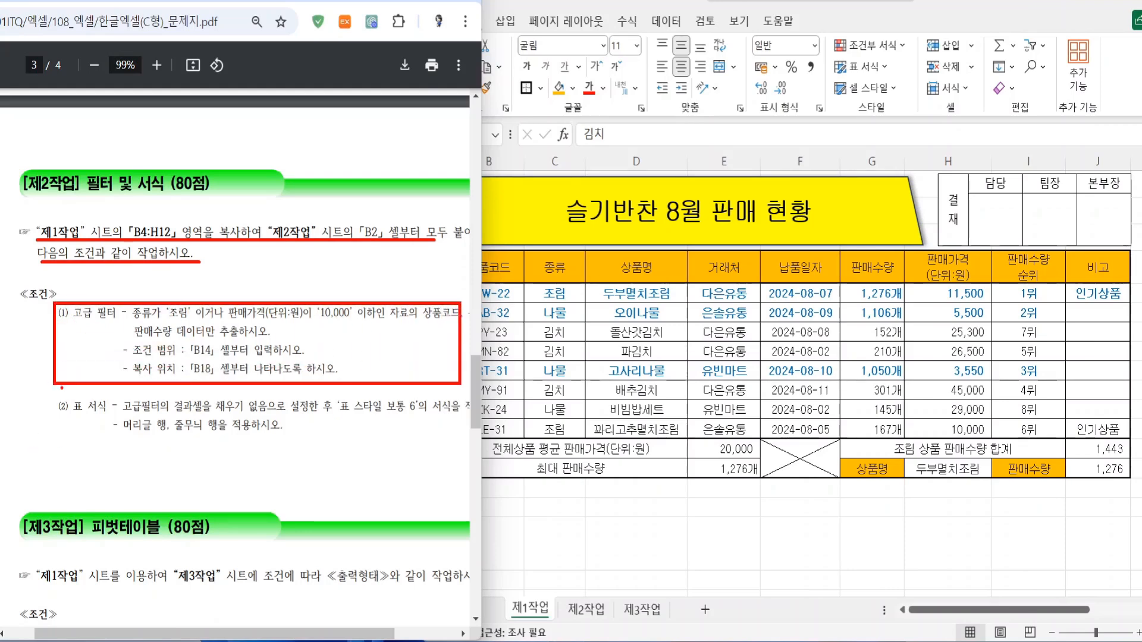
pyautogui.moveTo(48, 395)
pyautogui.mouseDown()
pyautogui.moveTo(462, 444)
pyautogui.moveTo(47, 394)
pyautogui.mouseUp()
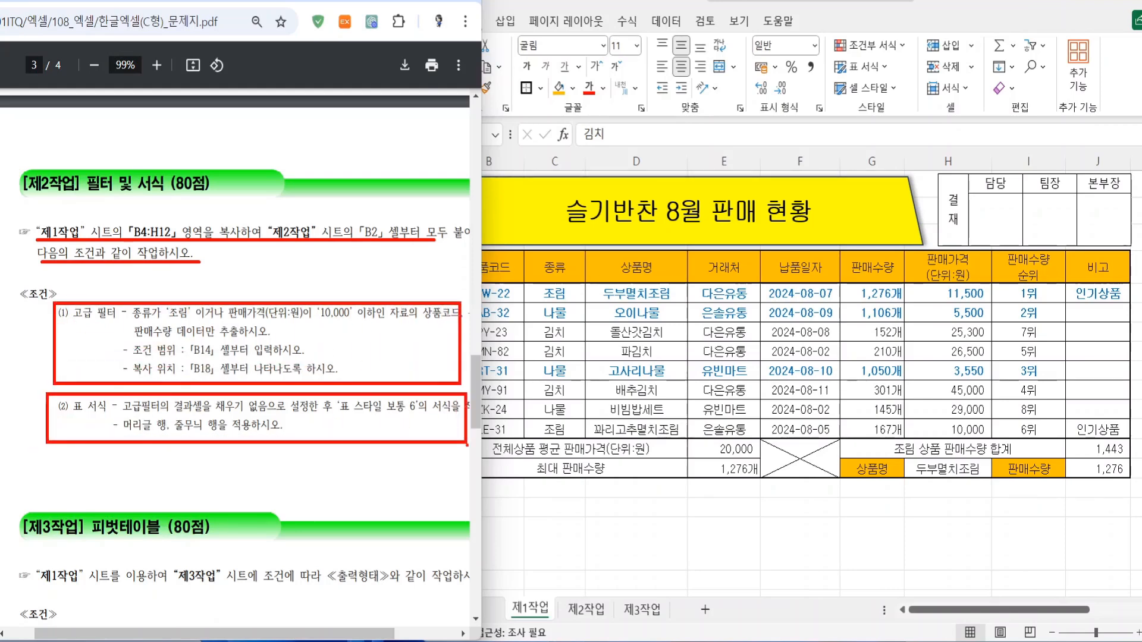
pyautogui.press('Escape')
# Step: Return to Excel, copy B4:H12 from the 제1작업 sheet and select cell B2 on the 제2작업 sheet
pyautogui.click(555, 333)
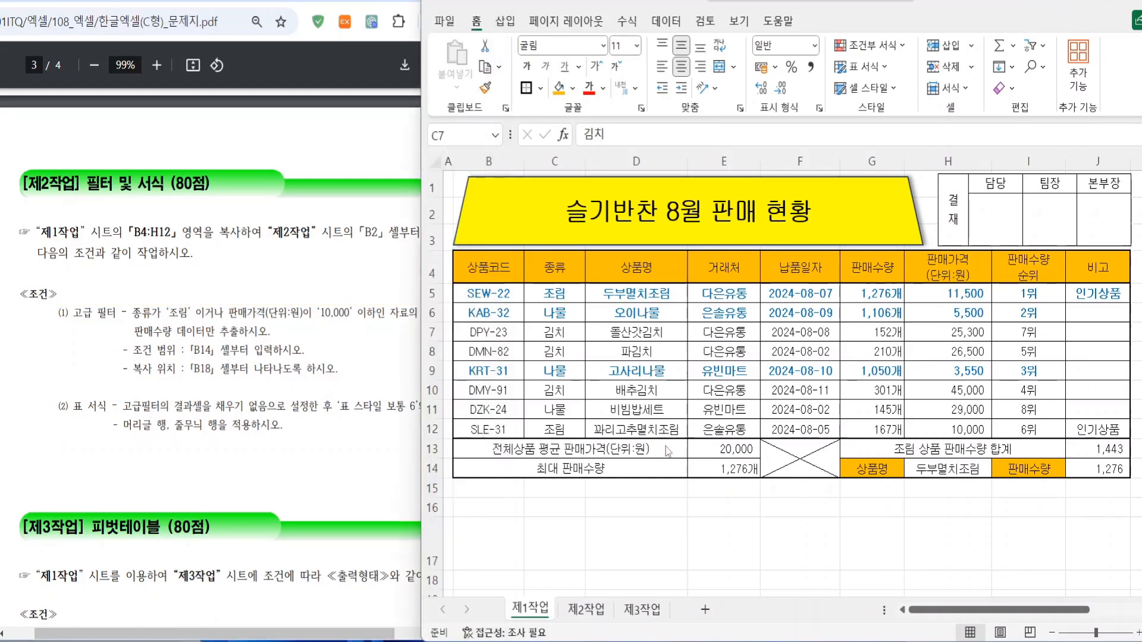
pyautogui.click(496, 295)
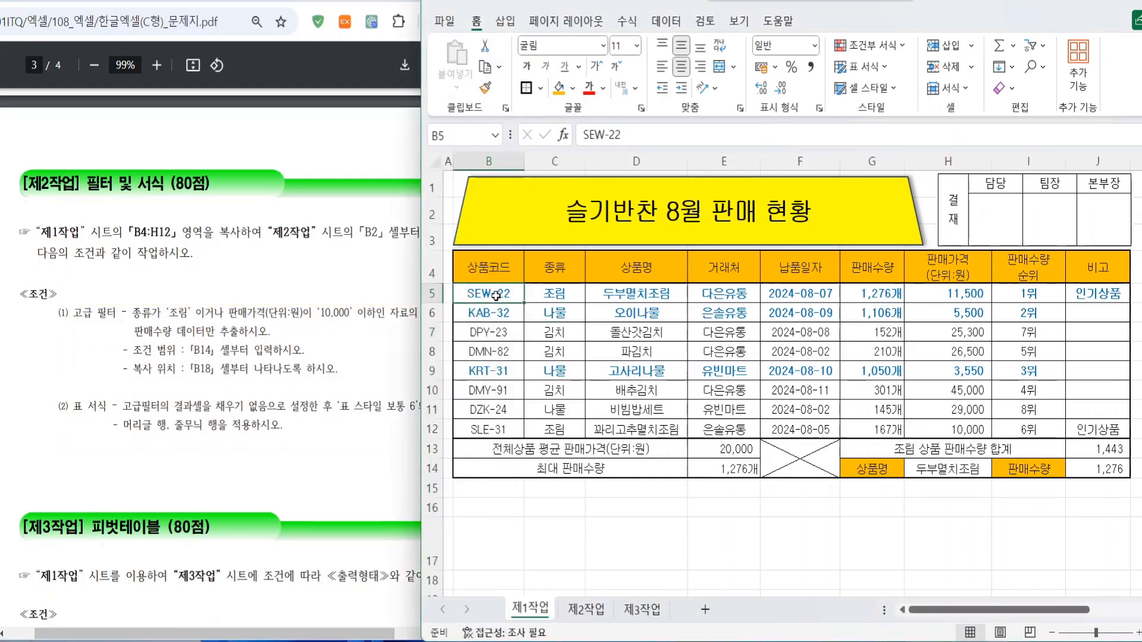
pyautogui.moveTo(496, 268); pyautogui.dragTo(929, 423)
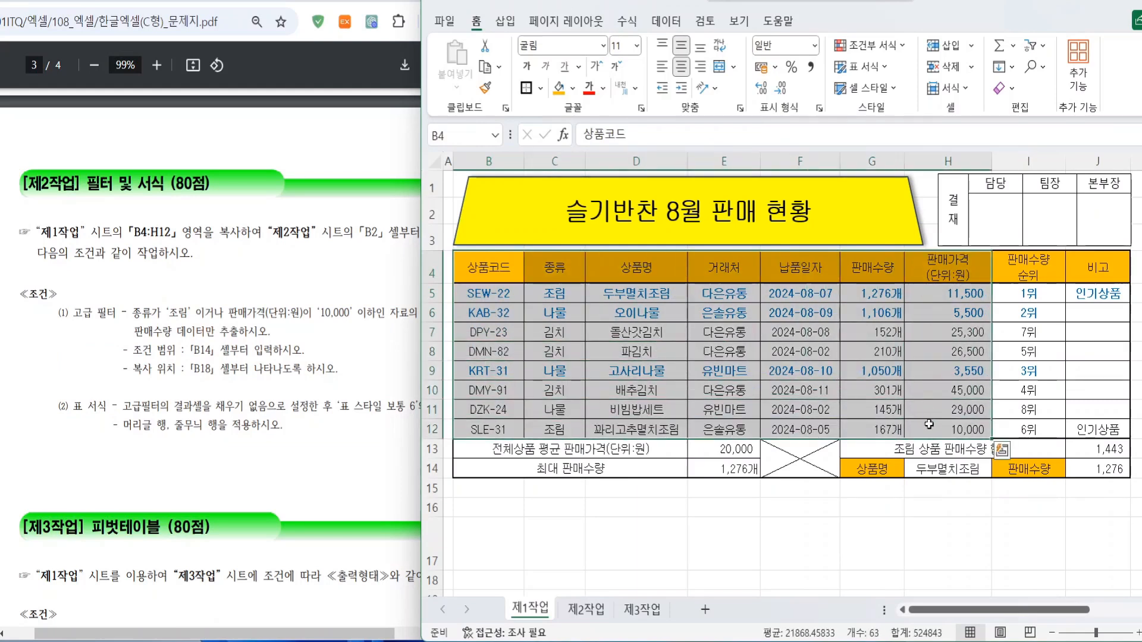
pyautogui.hotkey('ctrl', 'c')
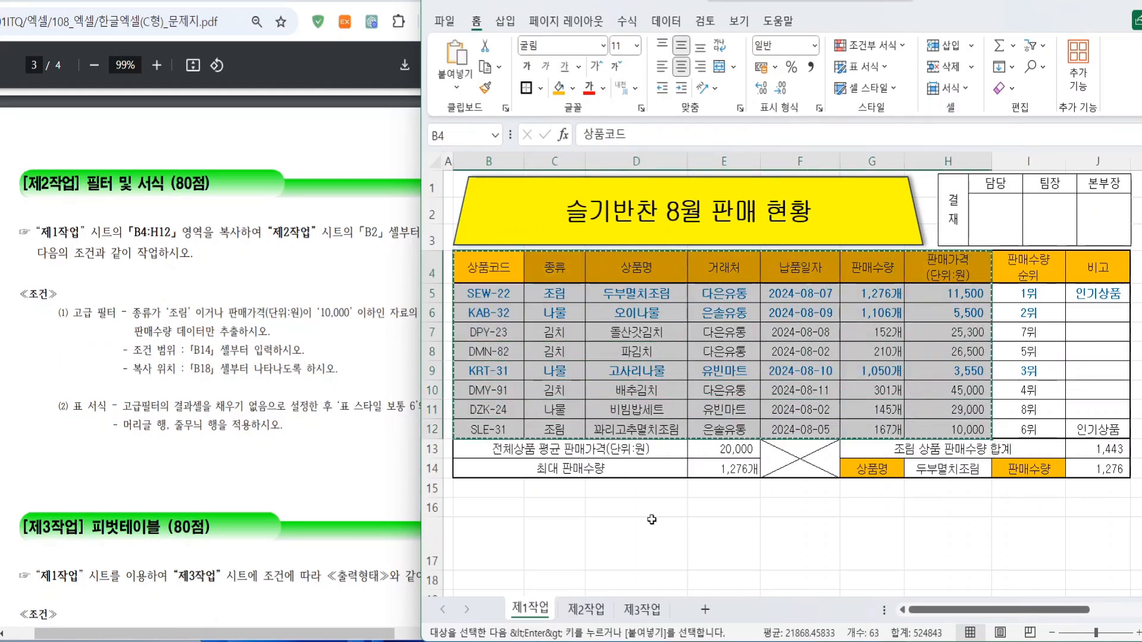
pyautogui.click(585, 613)
pyautogui.click(494, 203)
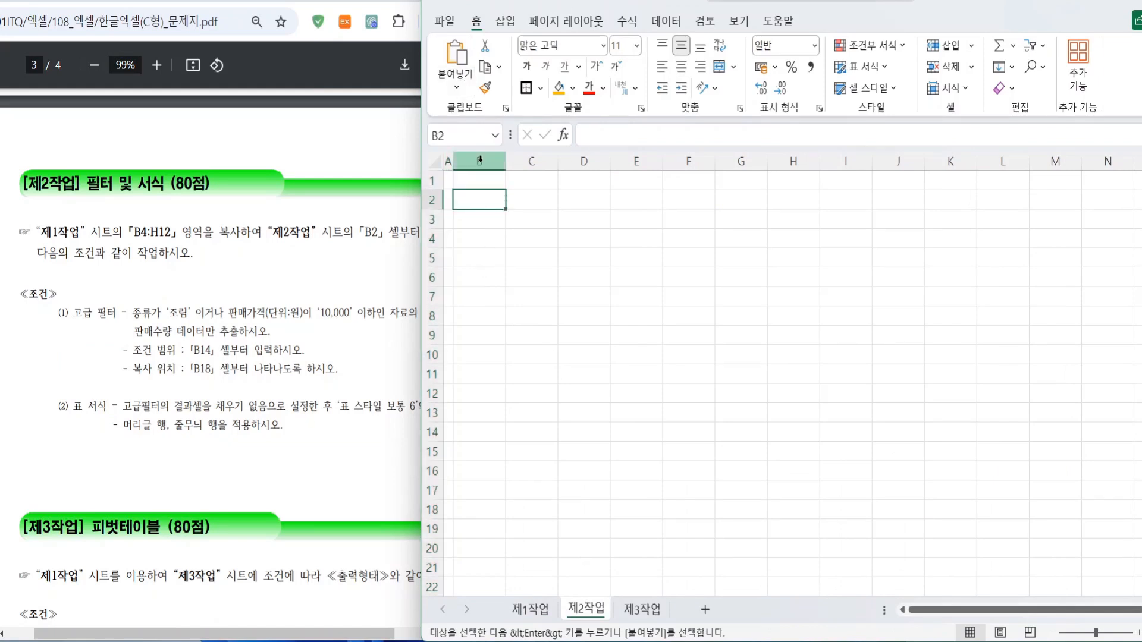
# Step: Try a plain paste of the copied range at B2, and undo it
pyautogui.hotkey('ctrl', 'v')
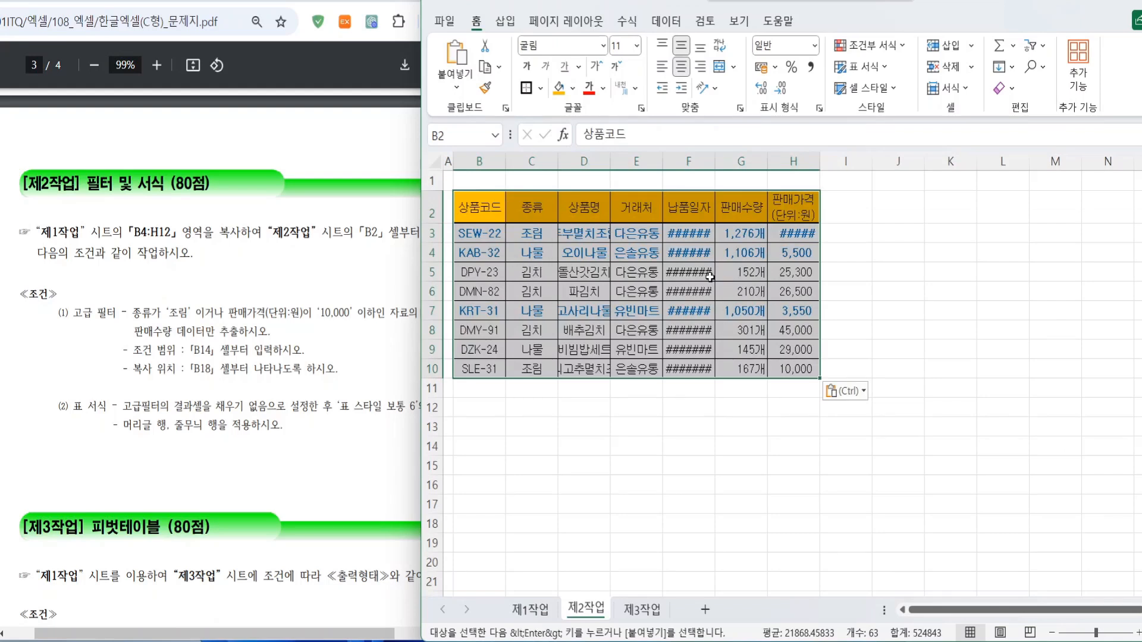
pyautogui.hotkey('ctrl', 'z')
# Step: Paste the copied table at B2 on the 제2작업 sheet, keeping the source column widths
pyautogui.click(480, 203)
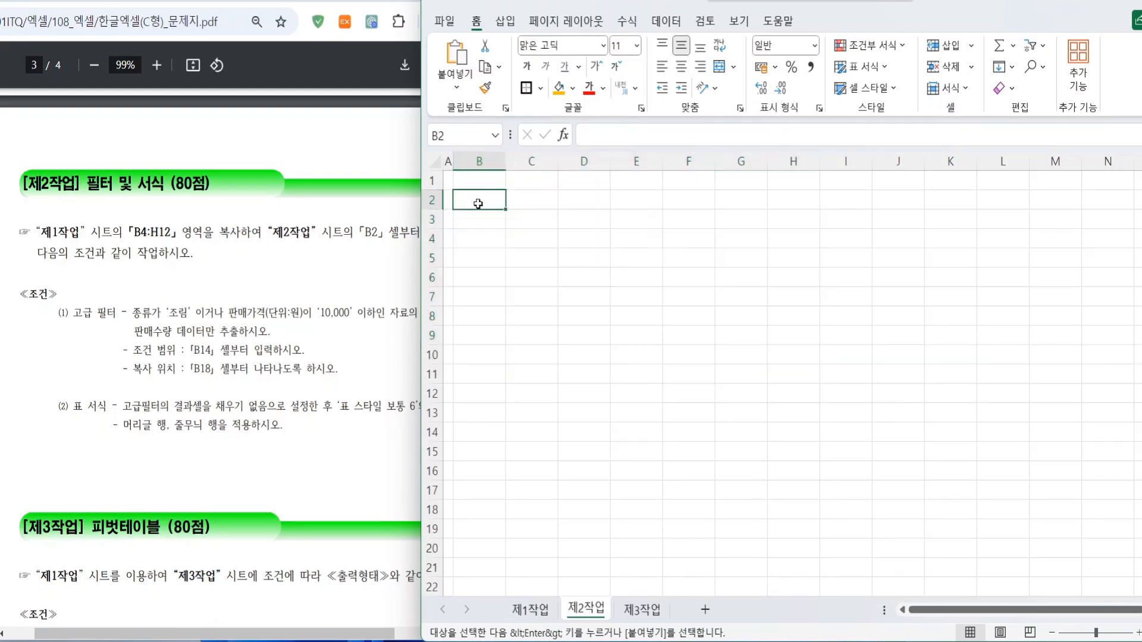
pyautogui.click(457, 88)
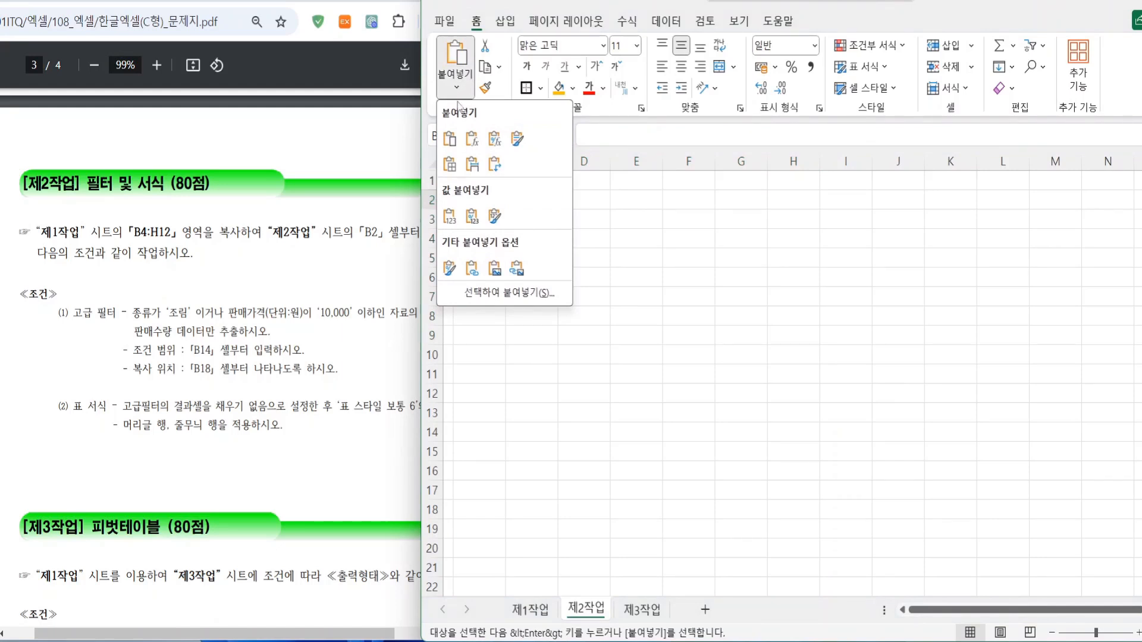
pyautogui.click(478, 170)
pyautogui.click(573, 275)
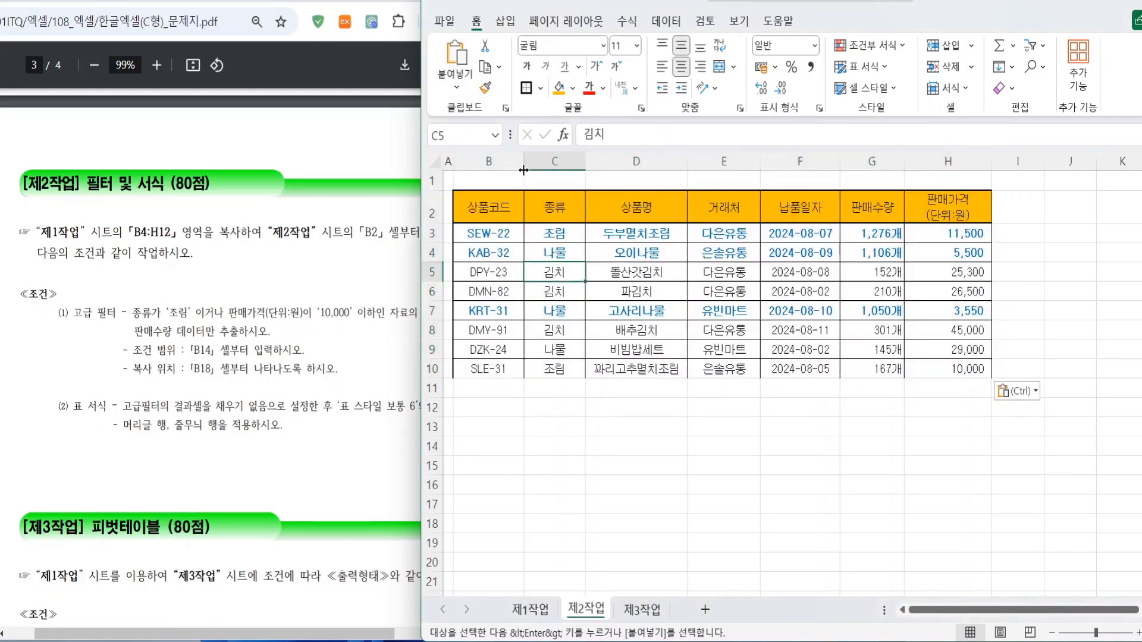
# Step: Remove the existing borders from B2:H10 and apply all borders to the range
pyautogui.moveTo(504, 217); pyautogui.dragTo(923, 370)
pyautogui.click(541, 89)
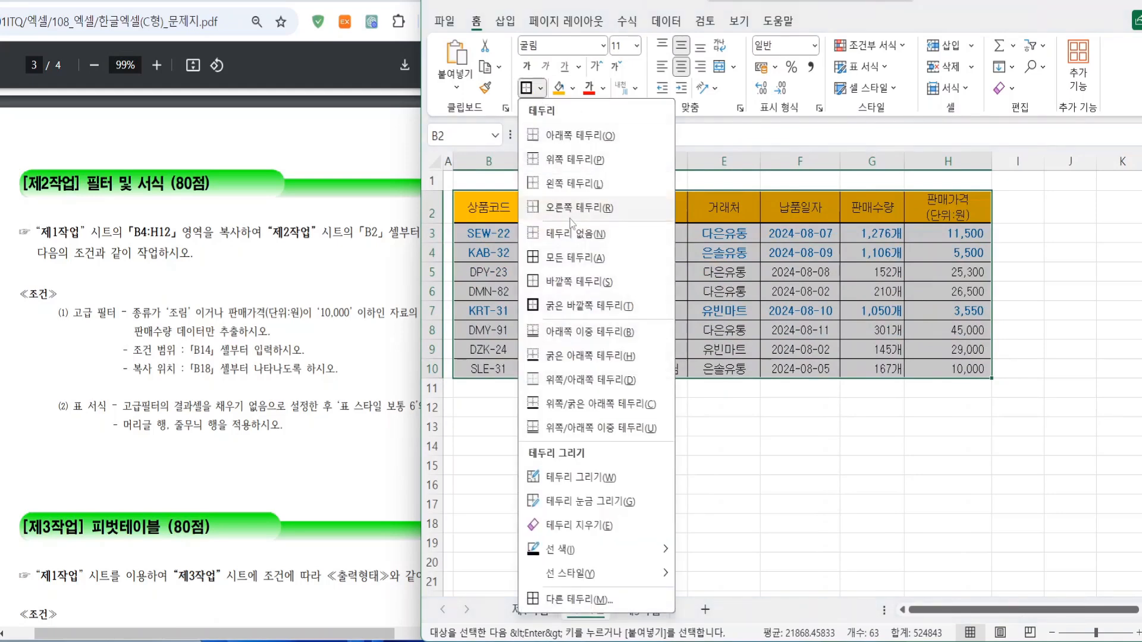
pyautogui.click(556, 235)
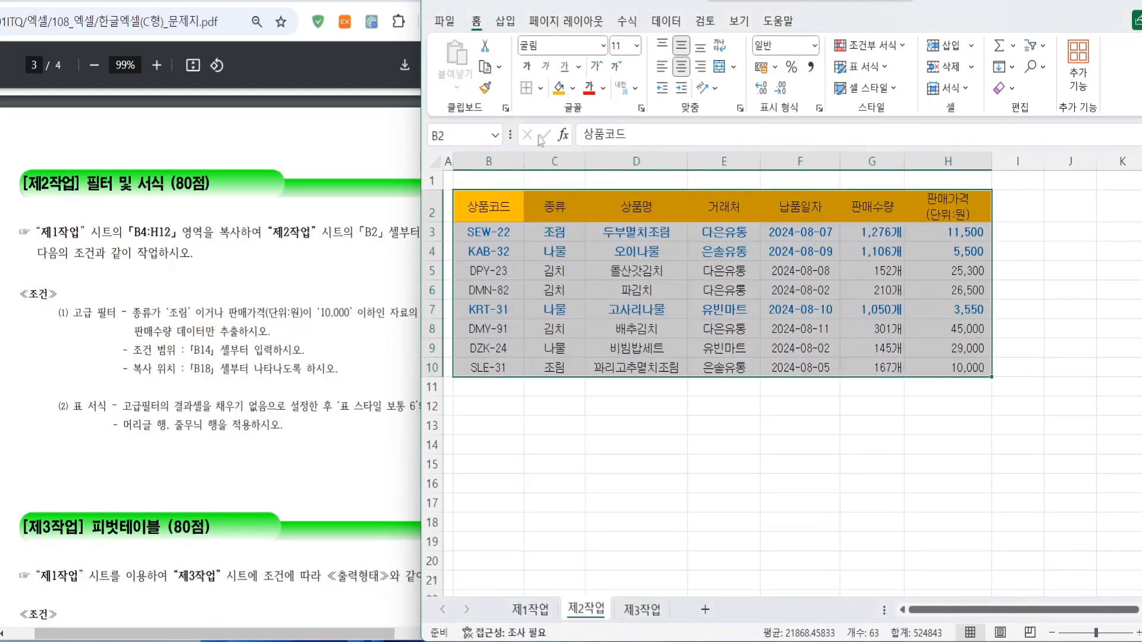
pyautogui.click(540, 90)
pyautogui.click(559, 249)
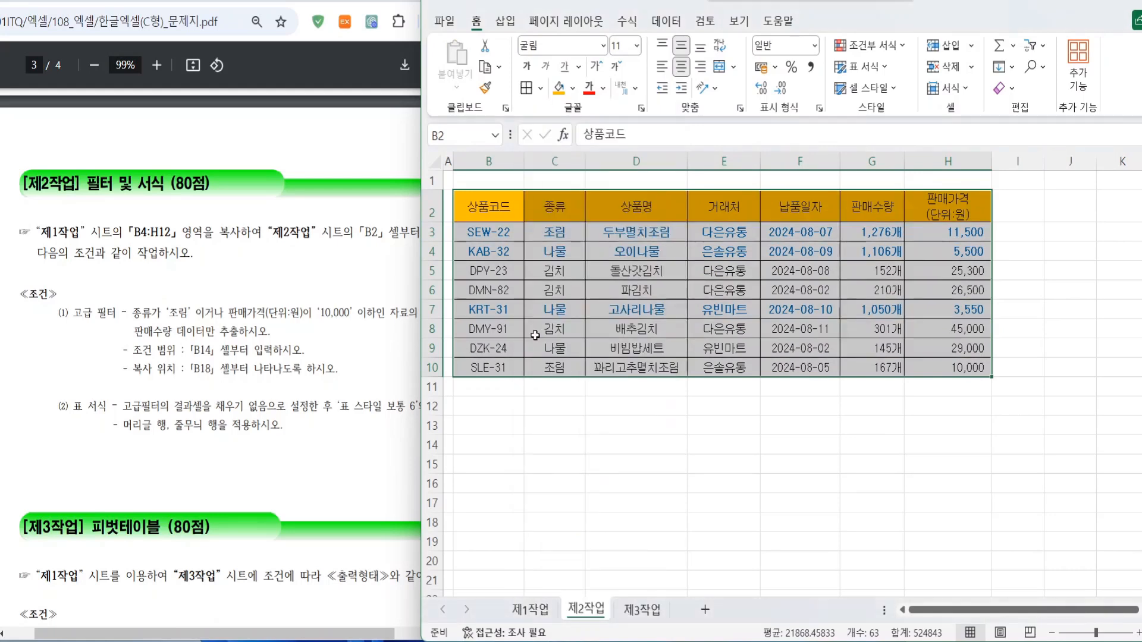
pyautogui.click(554, 331)
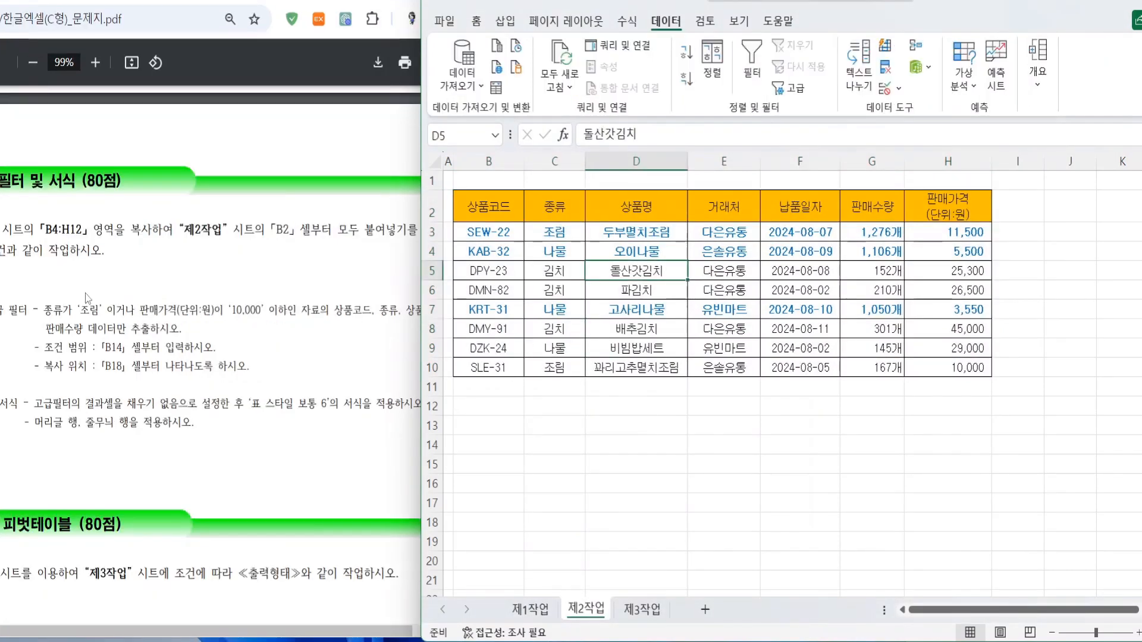
# Step: Check the advanced filter instruction in the exam PDF for the filter conditions and the columns to extract
pyautogui.click(56, 319)
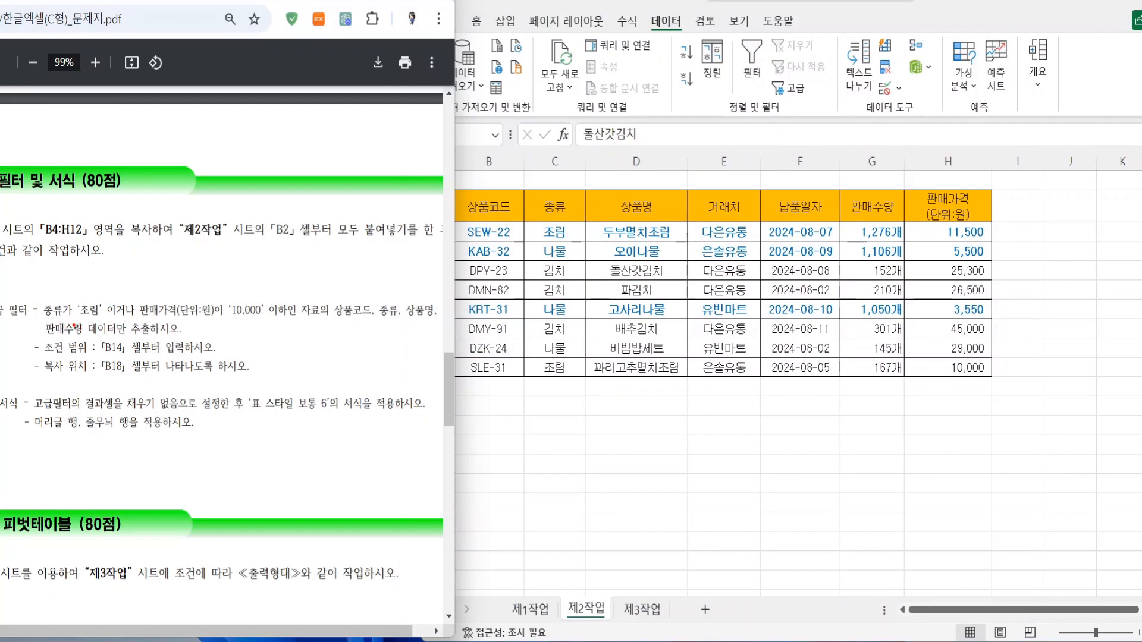
pyautogui.moveTo(42, 319); pyautogui.dragTo(434, 318)
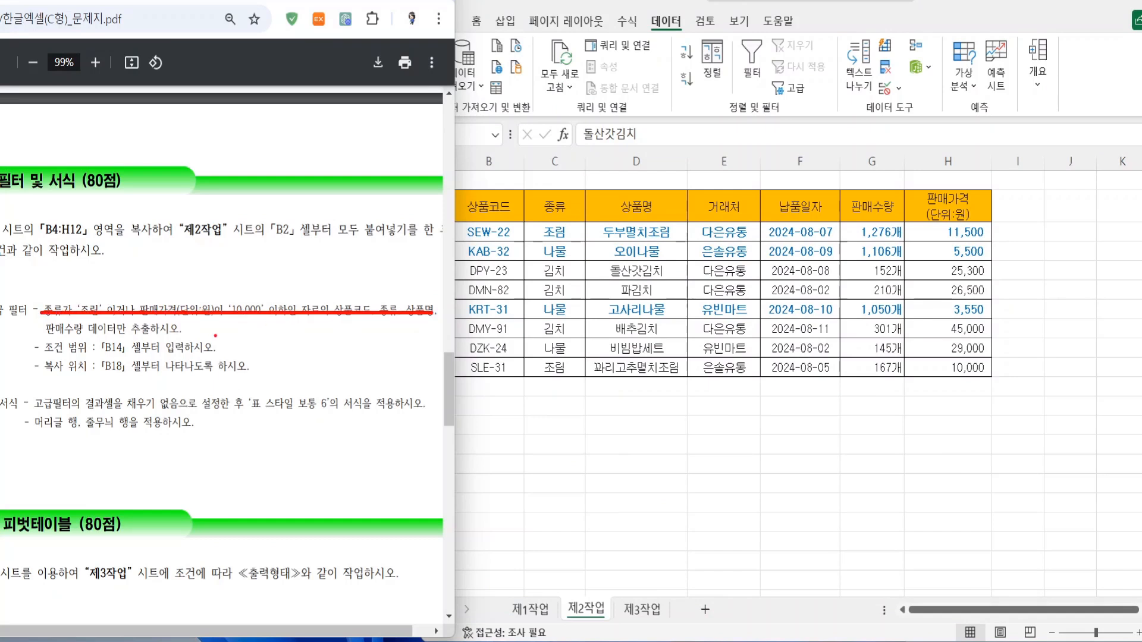
pyautogui.moveTo(52, 333); pyautogui.dragTo(196, 337)
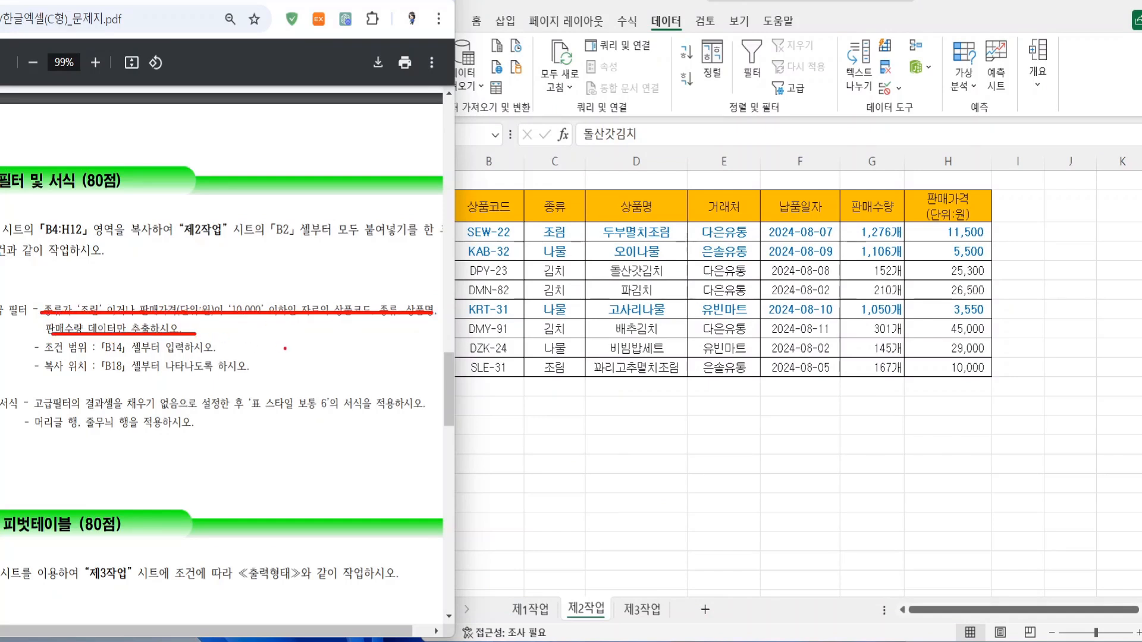
pyautogui.press('Escape')
pyautogui.click(614, 296)
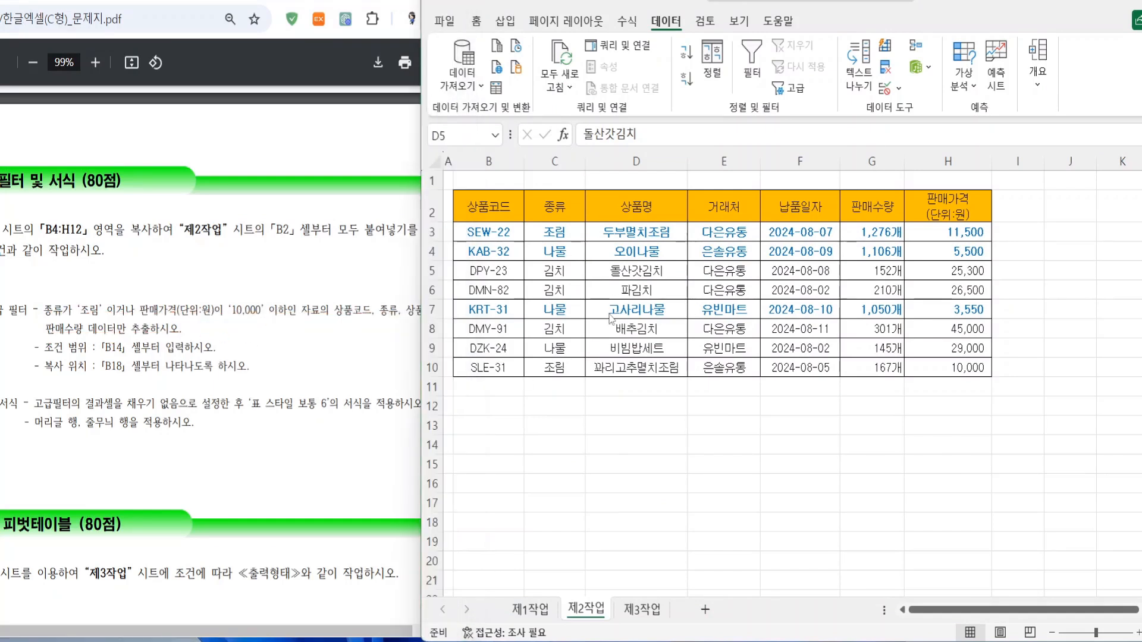
# Step: Copy the 종류 and 판매가격(단위:원) headers to B14 as the criteria range headers
pyautogui.click(555, 210)
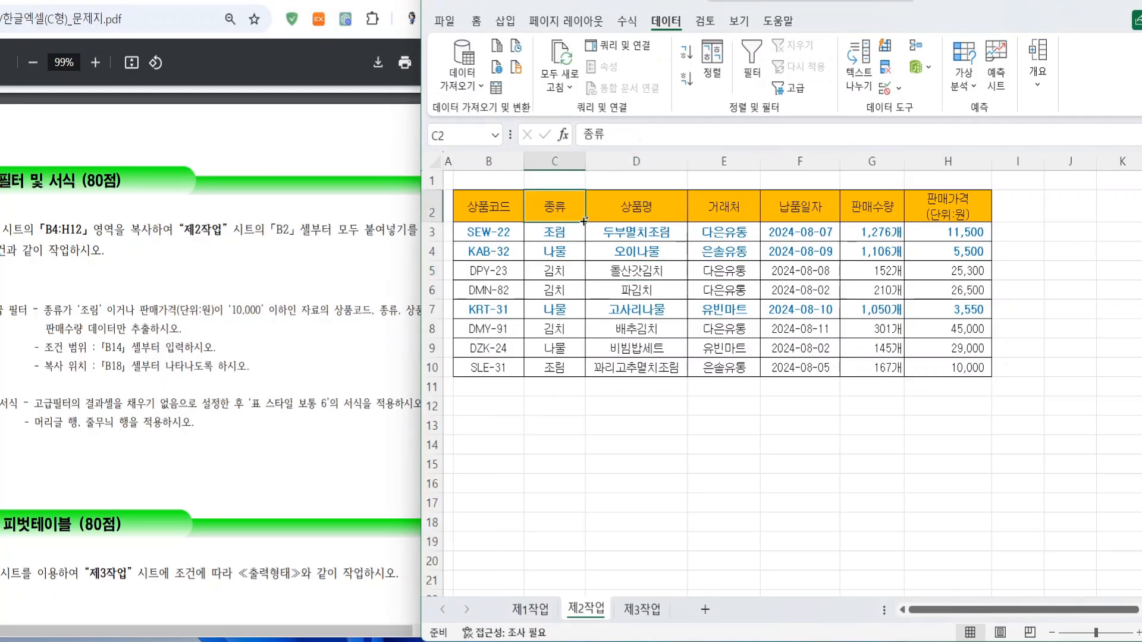
pyautogui.keyDown('ctrl'); pyautogui.click(962, 214); pyautogui.keyUp('ctrl')
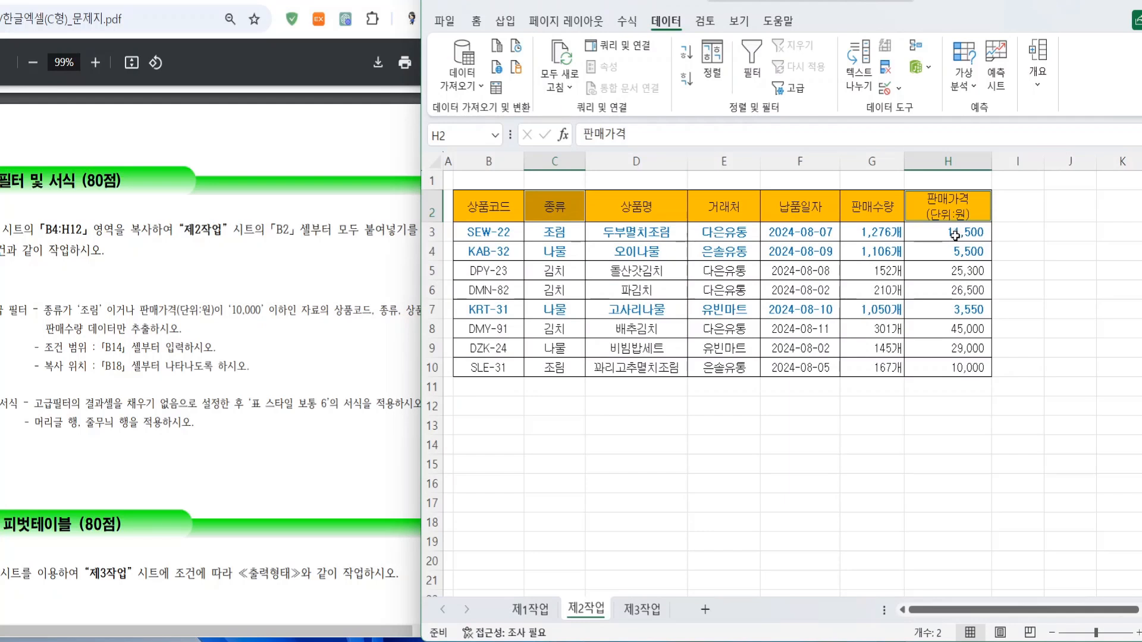
pyautogui.hotkey('ctrl', 'c')
pyautogui.click(490, 451)
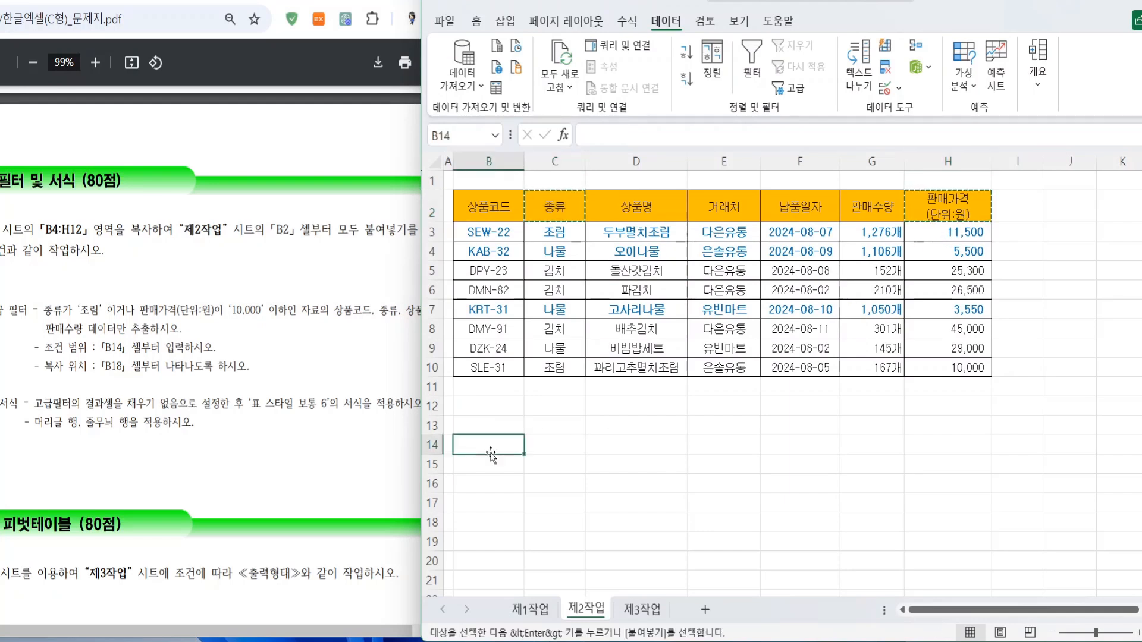
pyautogui.hotkey('ctrl', 'v')
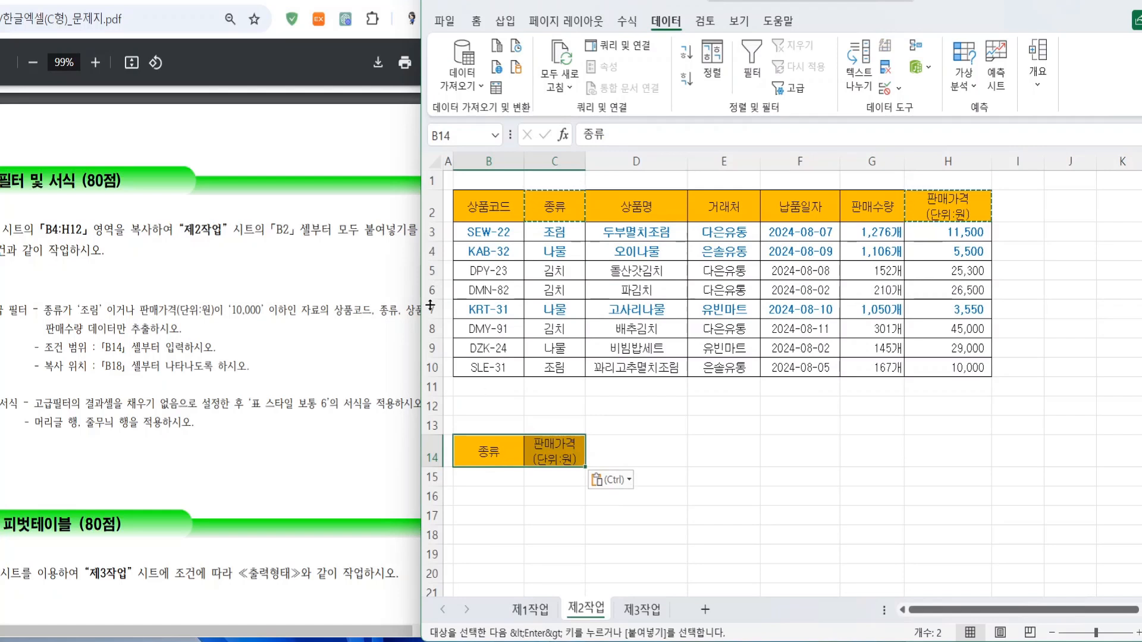
# Step: Copy the 상품코드, 종류, 상품명 and 판매수량 headers to B18 as the extract range headers
pyautogui.click(490, 207)
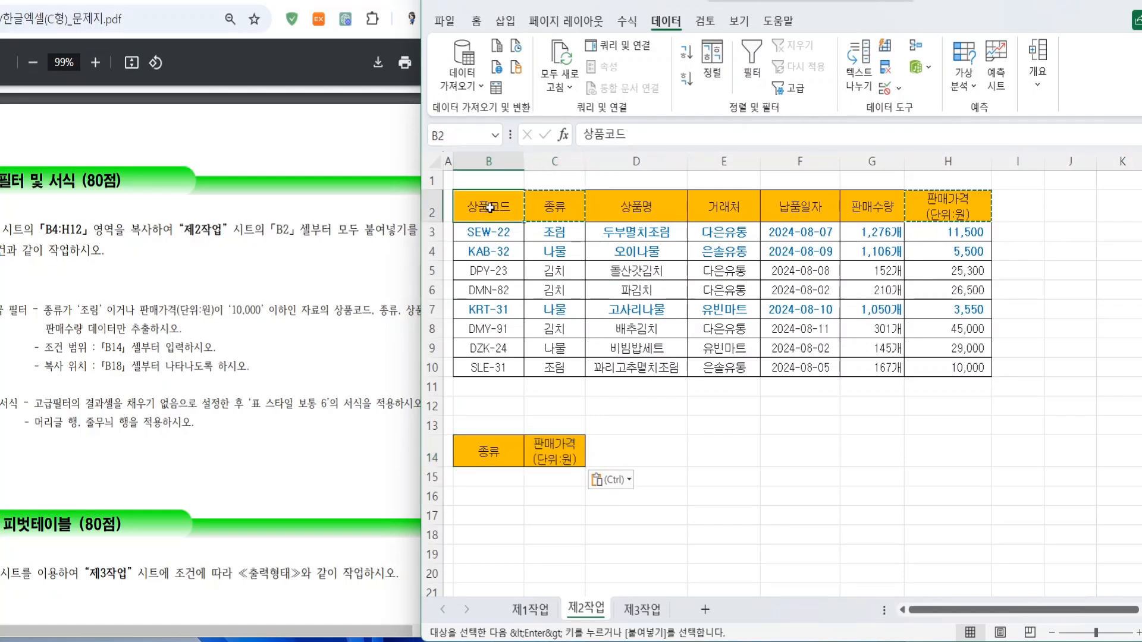
pyautogui.keyDown('ctrl'); pyautogui.click(555, 207); pyautogui.keyUp('ctrl')
pyautogui.keyDown('ctrl'); pyautogui.click(651, 209); pyautogui.keyUp('ctrl')
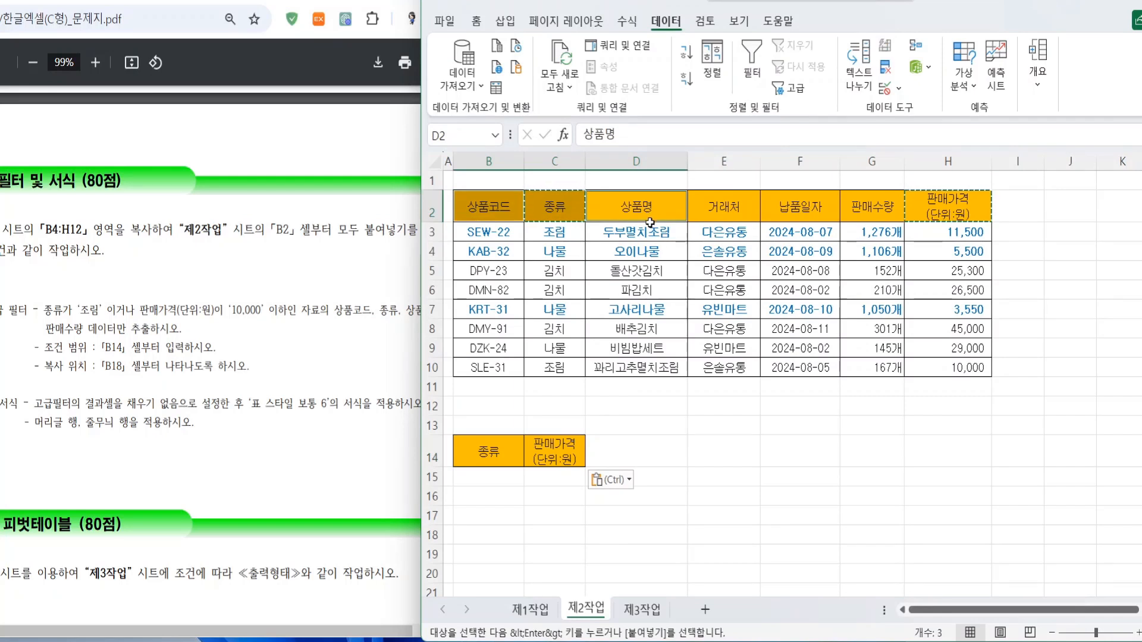
pyautogui.keyDown('ctrl'); pyautogui.click(873, 208); pyautogui.keyUp('ctrl')
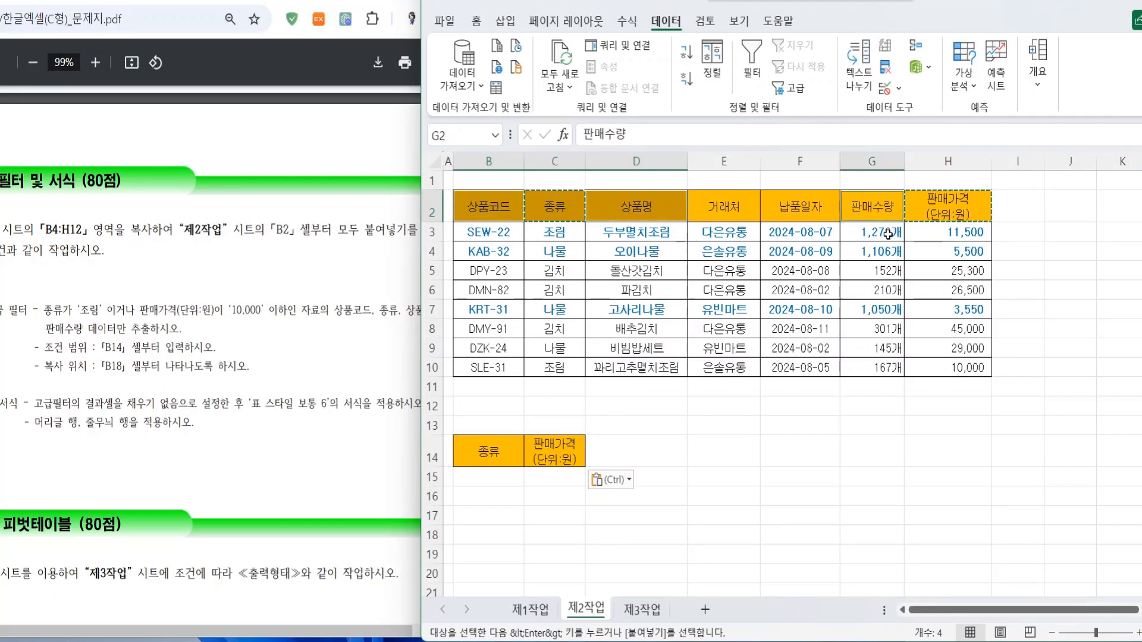
pyautogui.hotkey('ctrl', 'c')
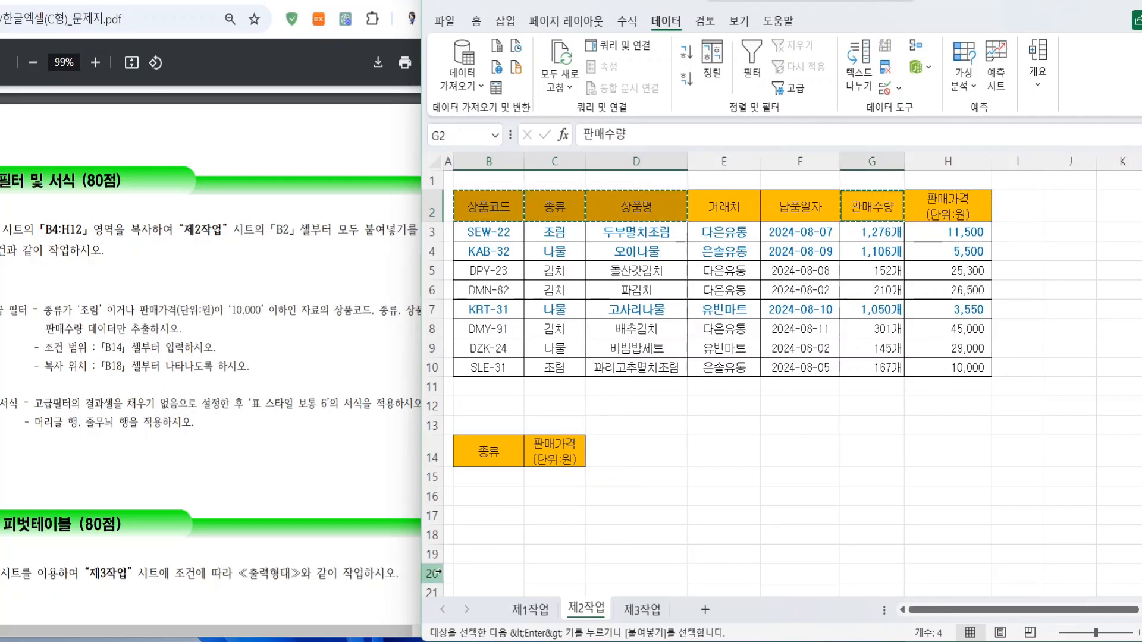
pyautogui.click(472, 540)
pyautogui.hotkey('ctrl', 'v')
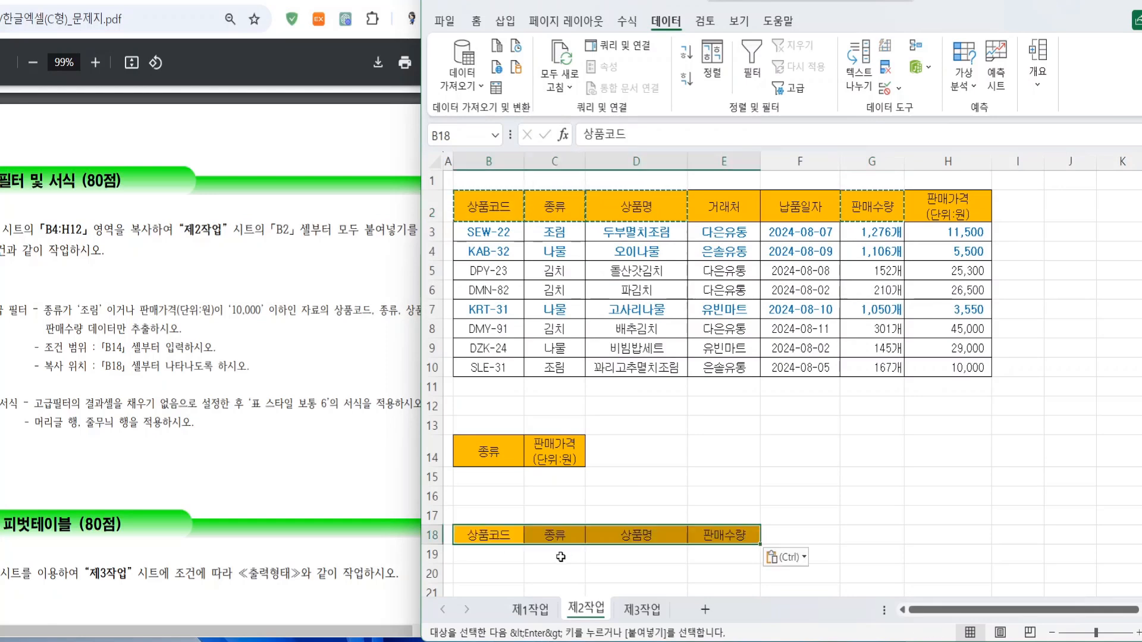
# Step: Enter the OR criteria 조림 in B15 and <=10000 in C16
pyautogui.click(717, 277)
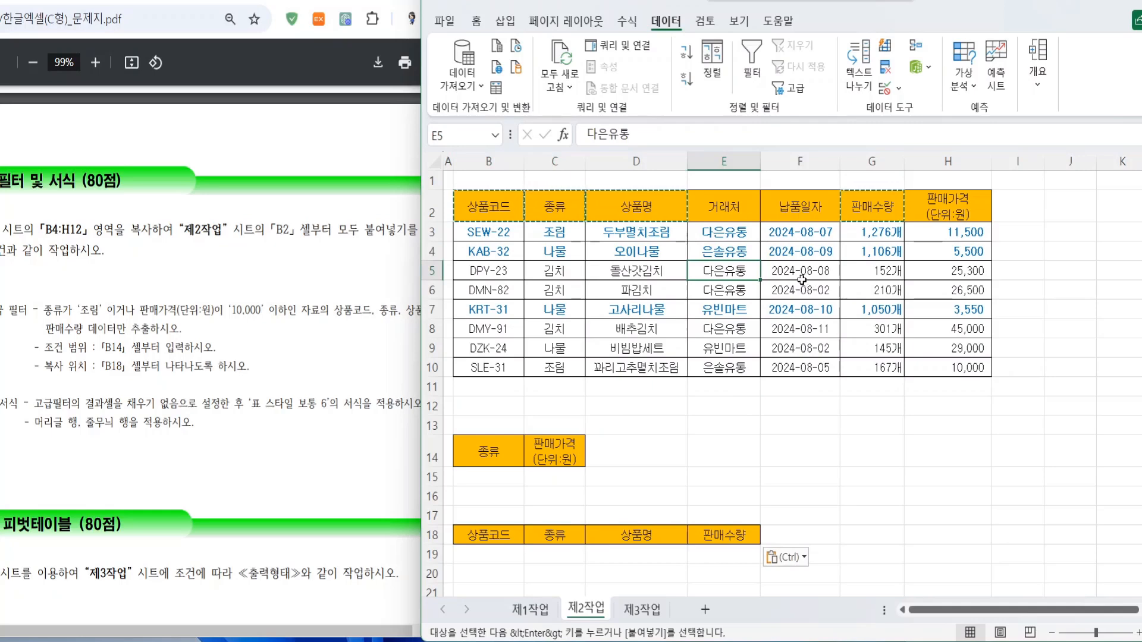
pyautogui.click(517, 478)
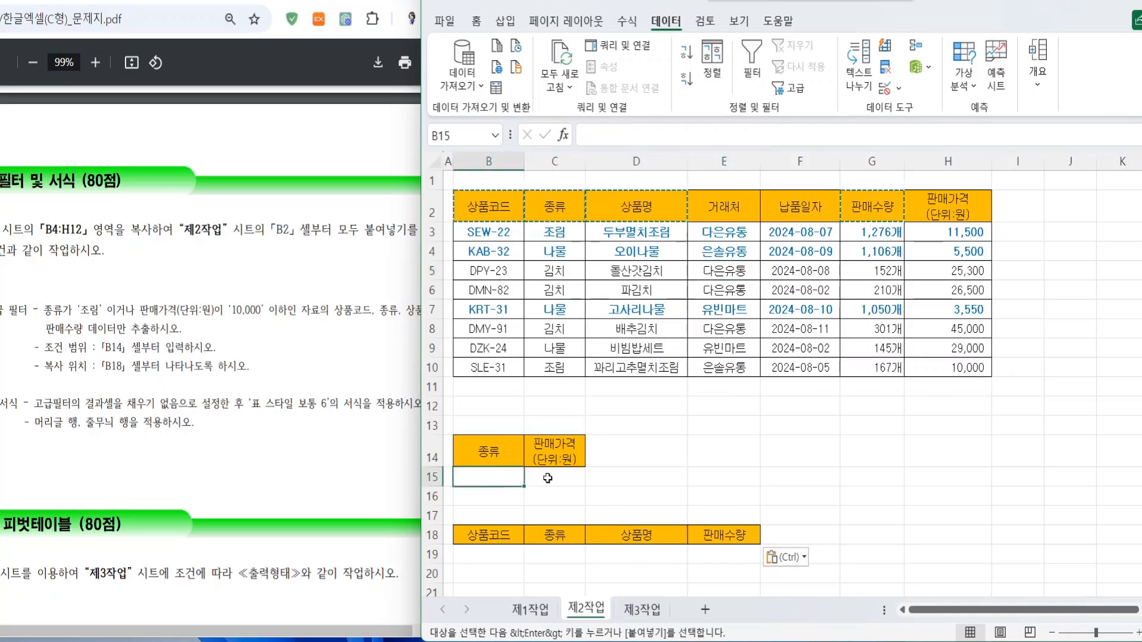
pyautogui.write('=ㅈ')
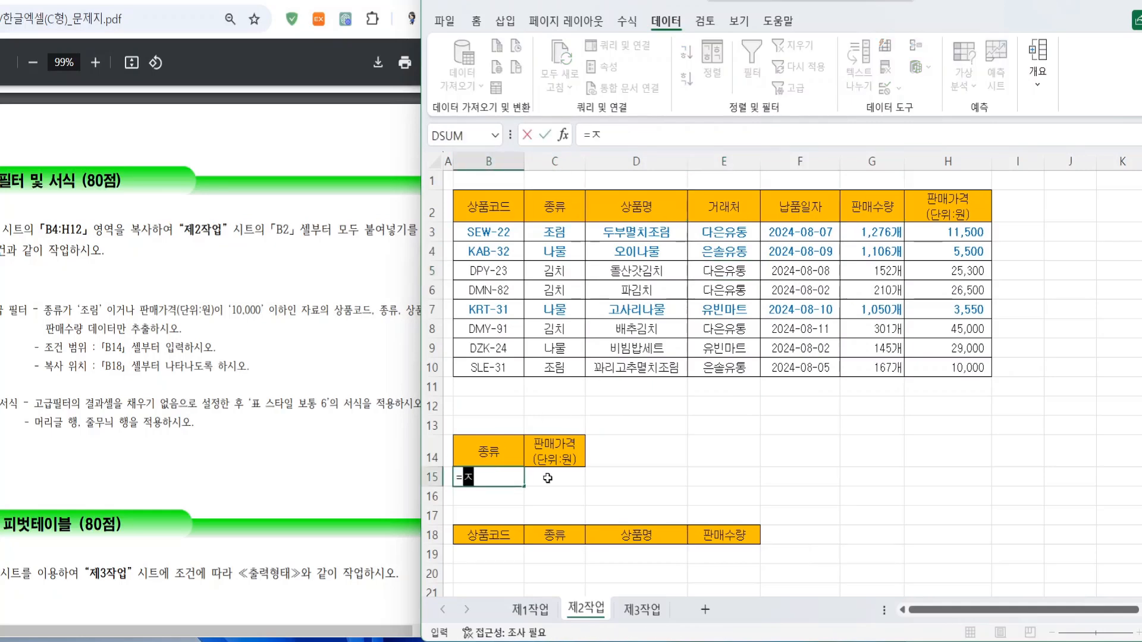
pyautogui.write('"조립"')
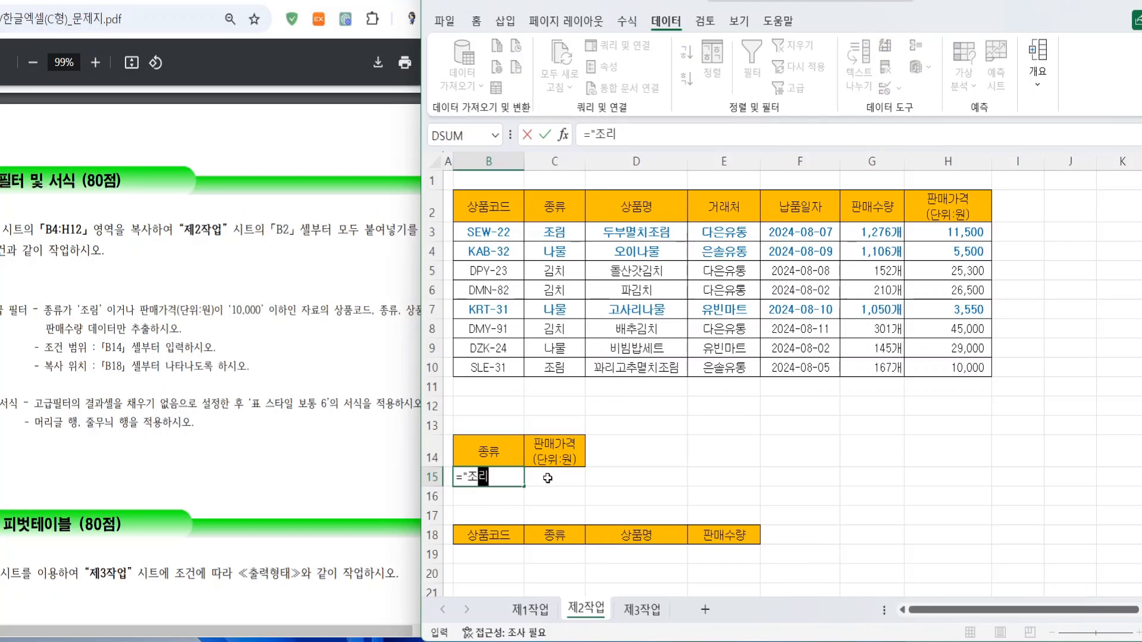
pyautogui.press('Return')
pyautogui.press('Right')
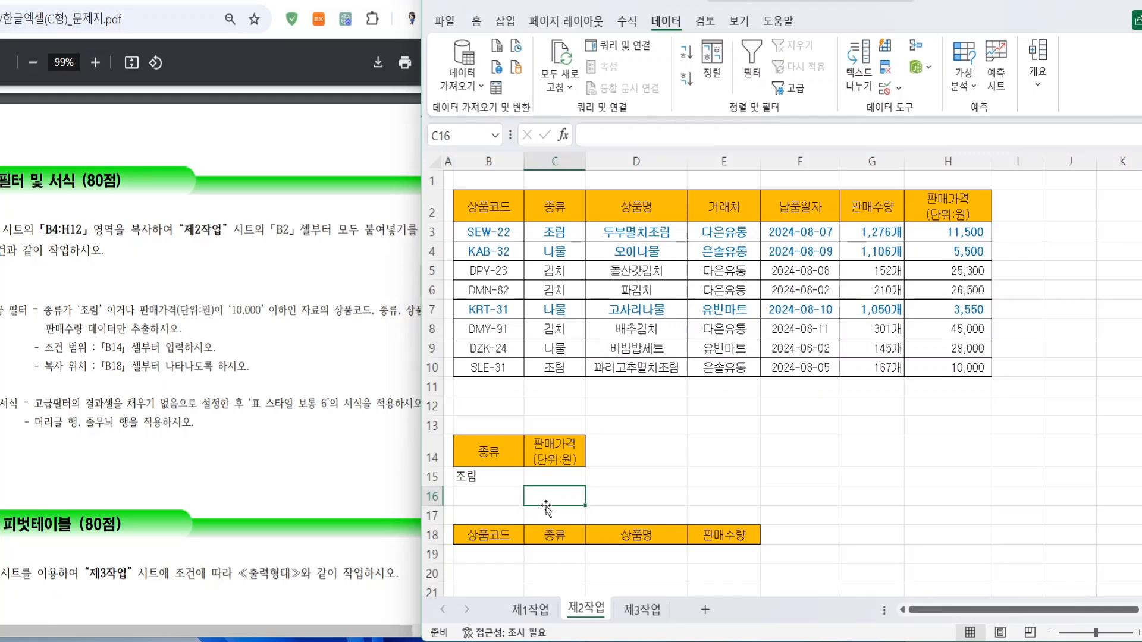
pyautogui.write('<')
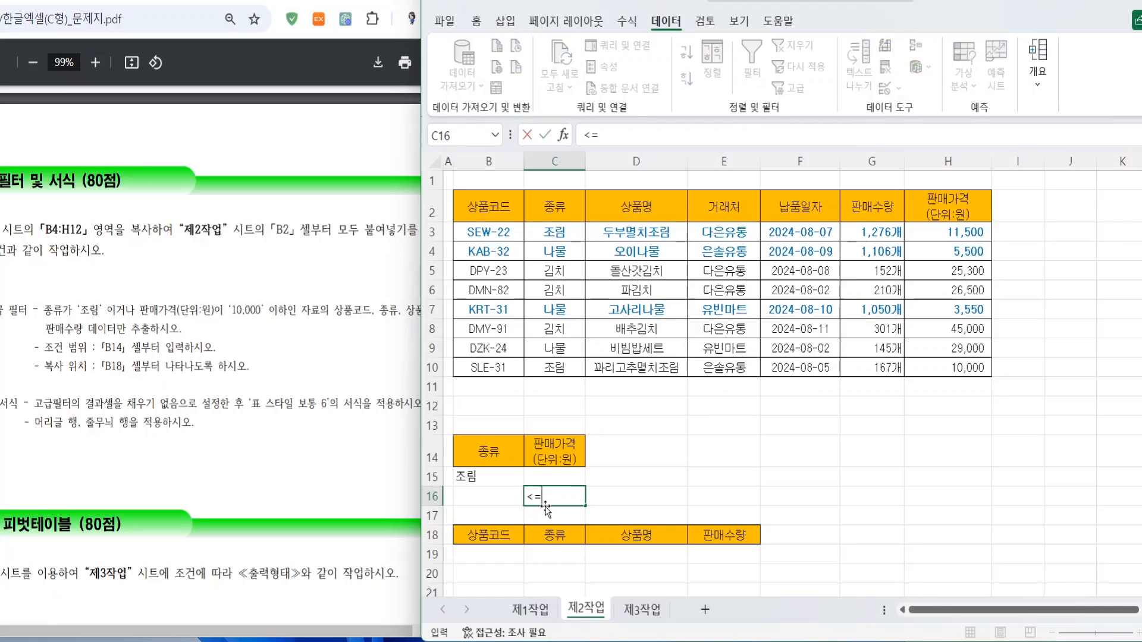
pyautogui.write('=10000')
pyautogui.press('Return')
# Step: Apply all borders to the criteria range B14:C16
pyautogui.moveTo(473, 459); pyautogui.dragTo(545, 487)
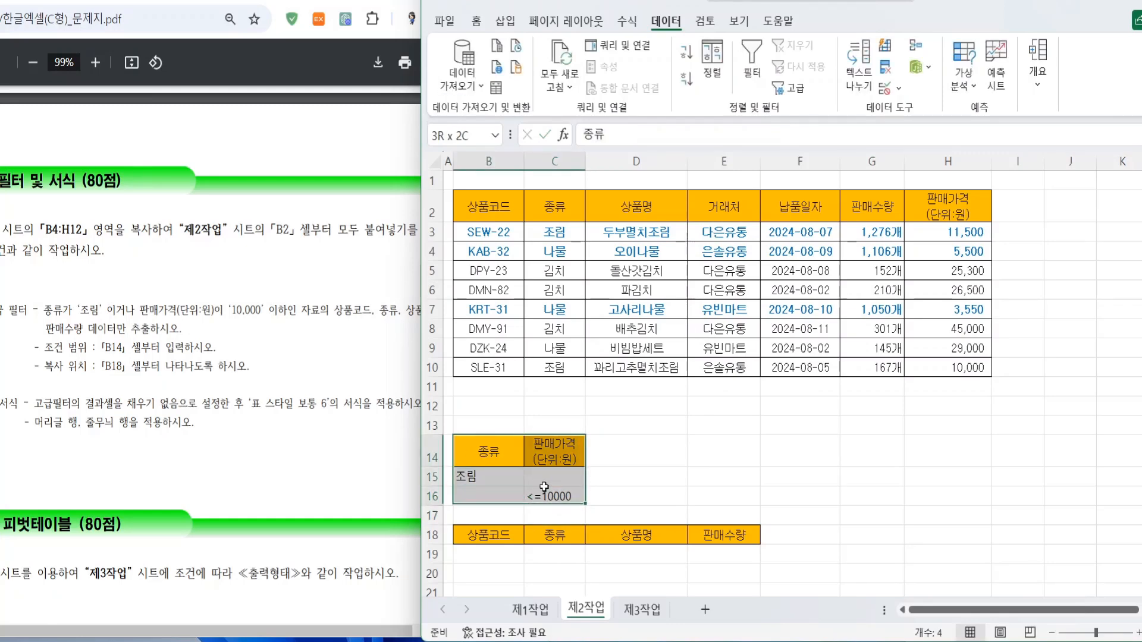
pyautogui.click(480, 24)
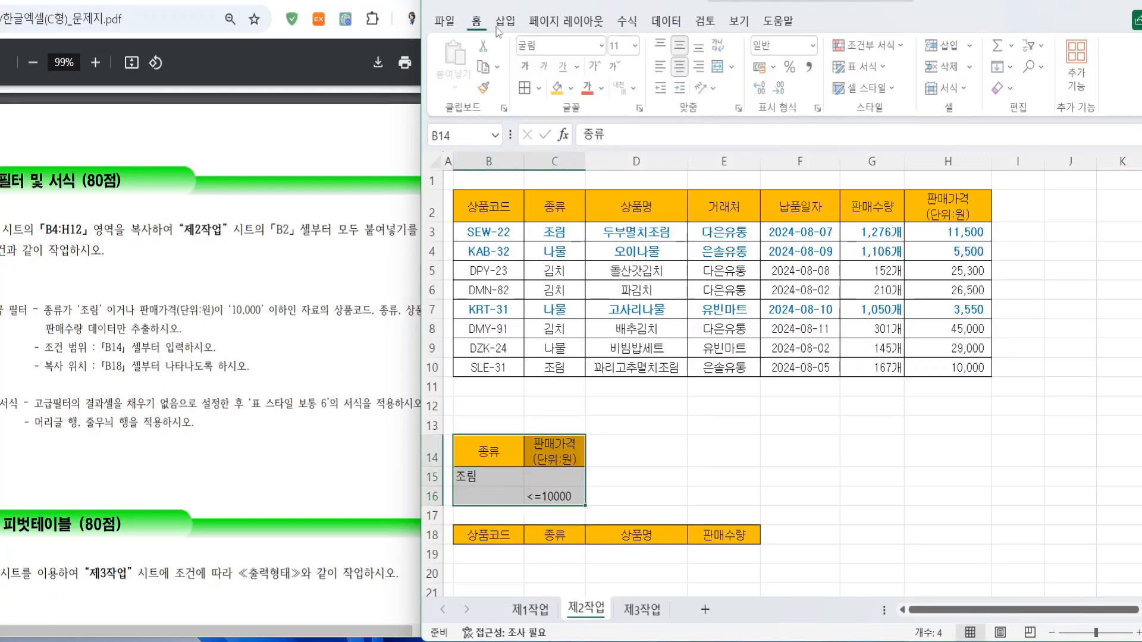
pyautogui.click(635, 288)
pyautogui.click(603, 275)
pyautogui.click(708, 286)
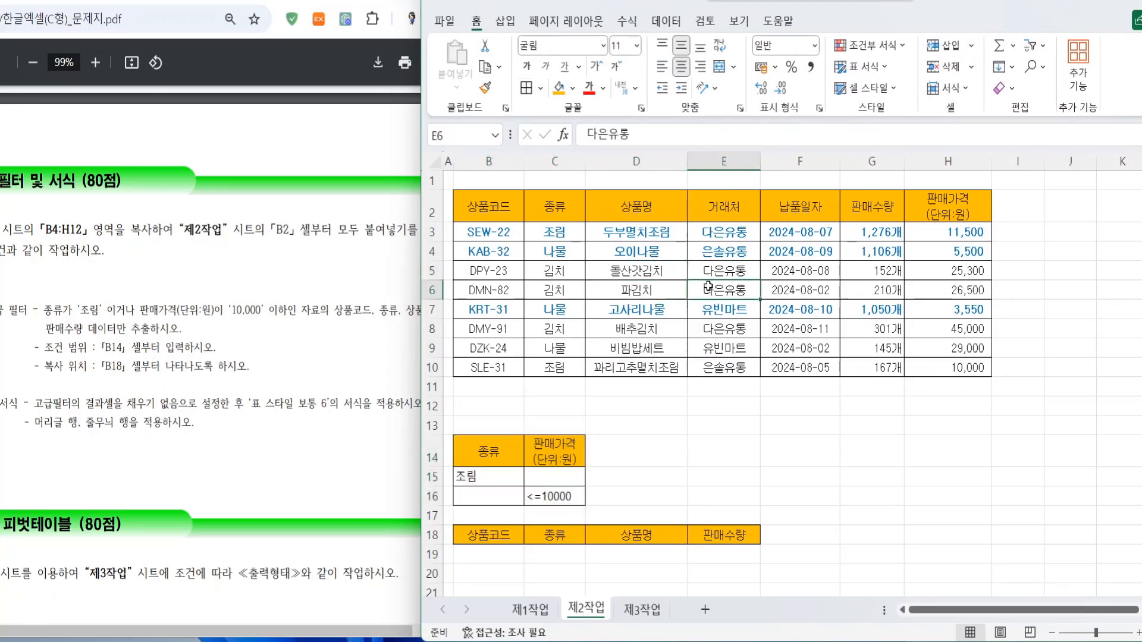
pyautogui.click(657, 272)
pyautogui.click(755, 289)
# Step: Run an advanced filter on B2:H10 with criteria range B14:C16, copying the results to another location at B18:E18
pyautogui.click(666, 21)
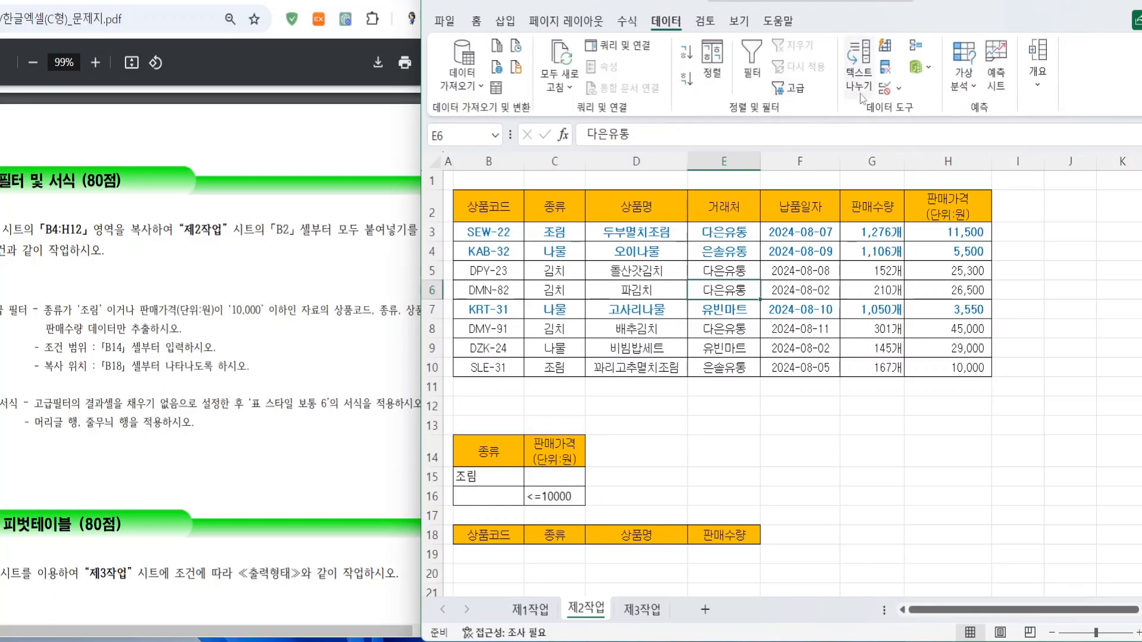
pyautogui.click(795, 92)
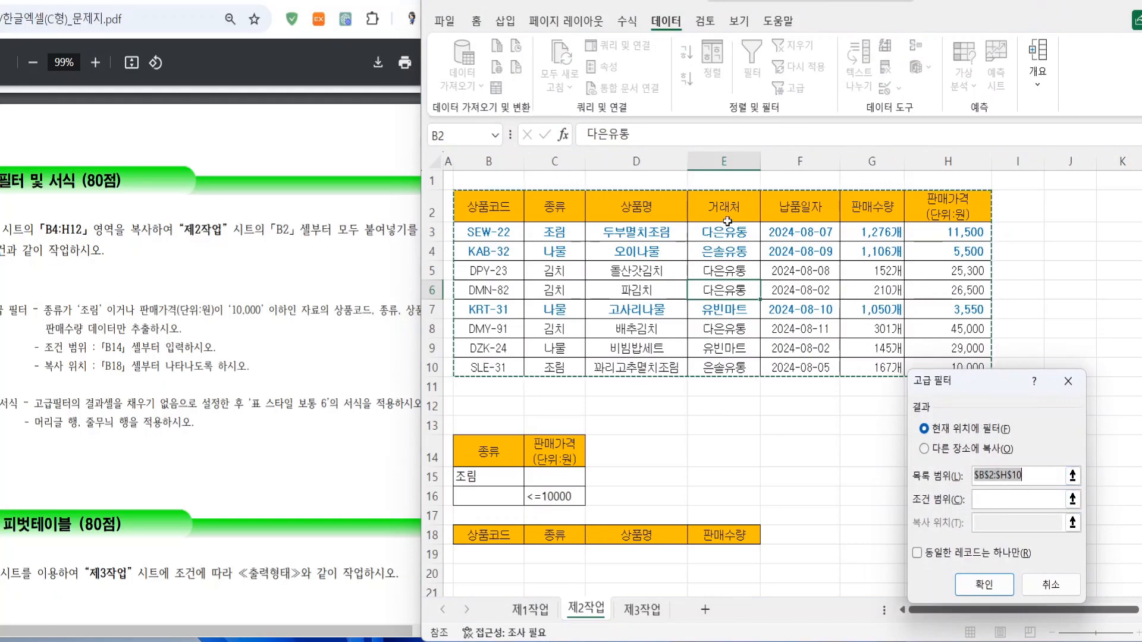
pyautogui.click(1000, 500)
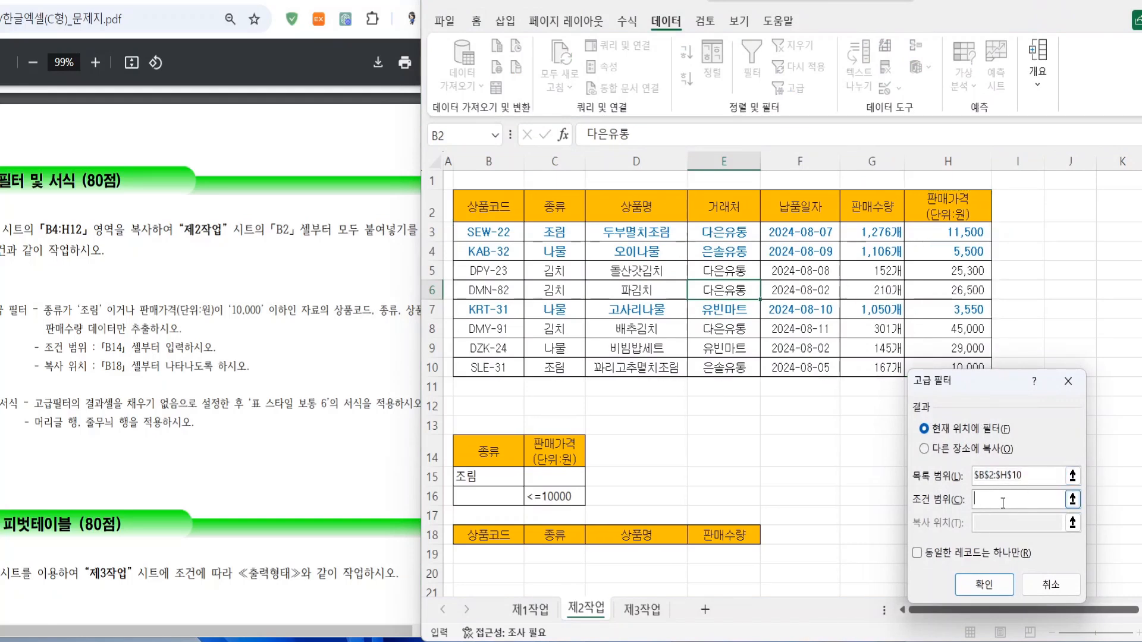
pyautogui.moveTo(504, 468); pyautogui.dragTo(553, 497)
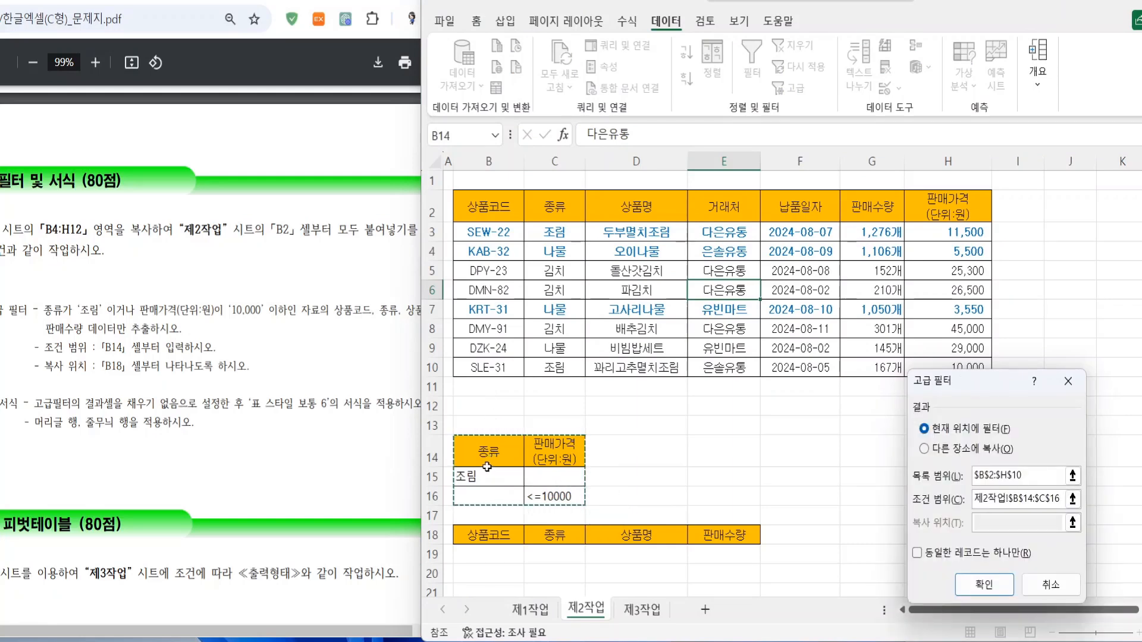
pyautogui.click(940, 451)
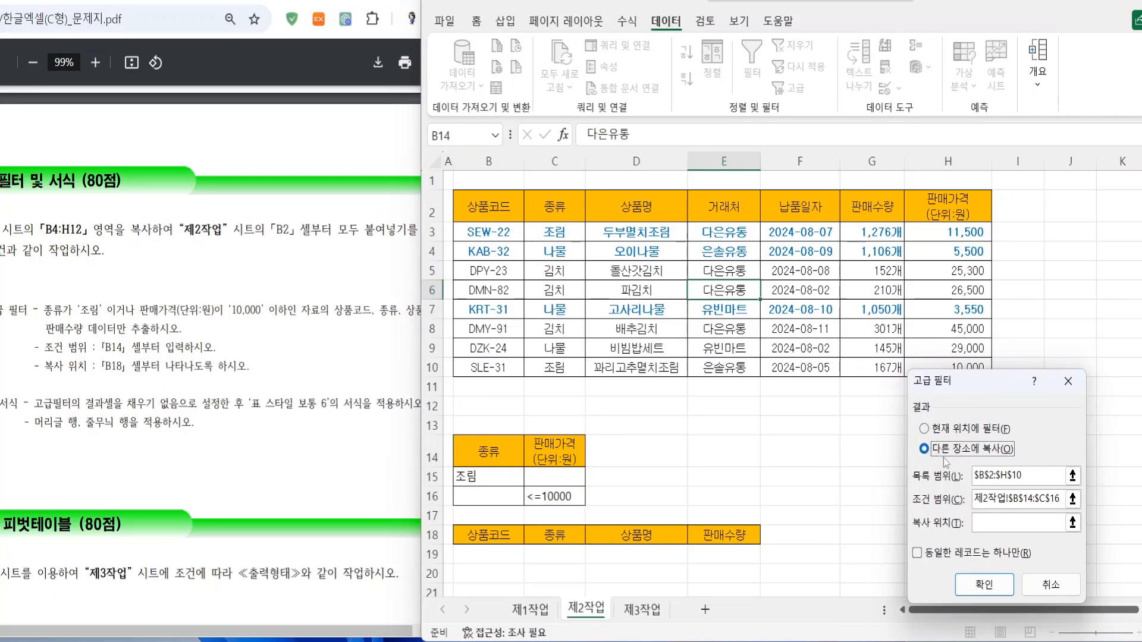
pyautogui.click(997, 525)
pyautogui.moveTo(481, 539); pyautogui.dragTo(730, 539)
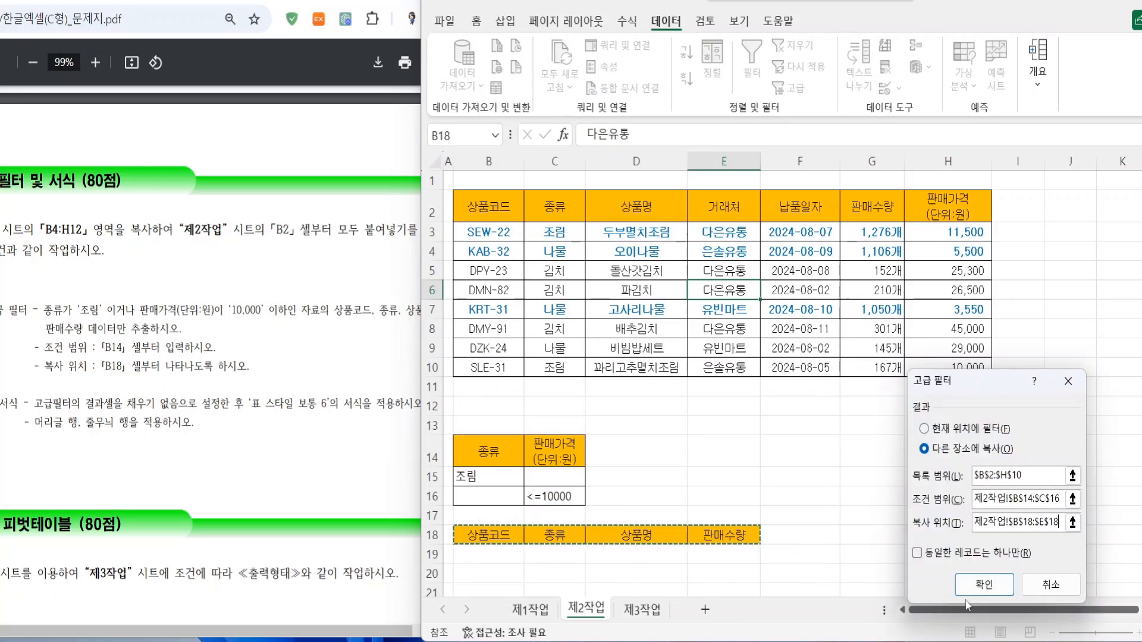
pyautogui.click(983, 585)
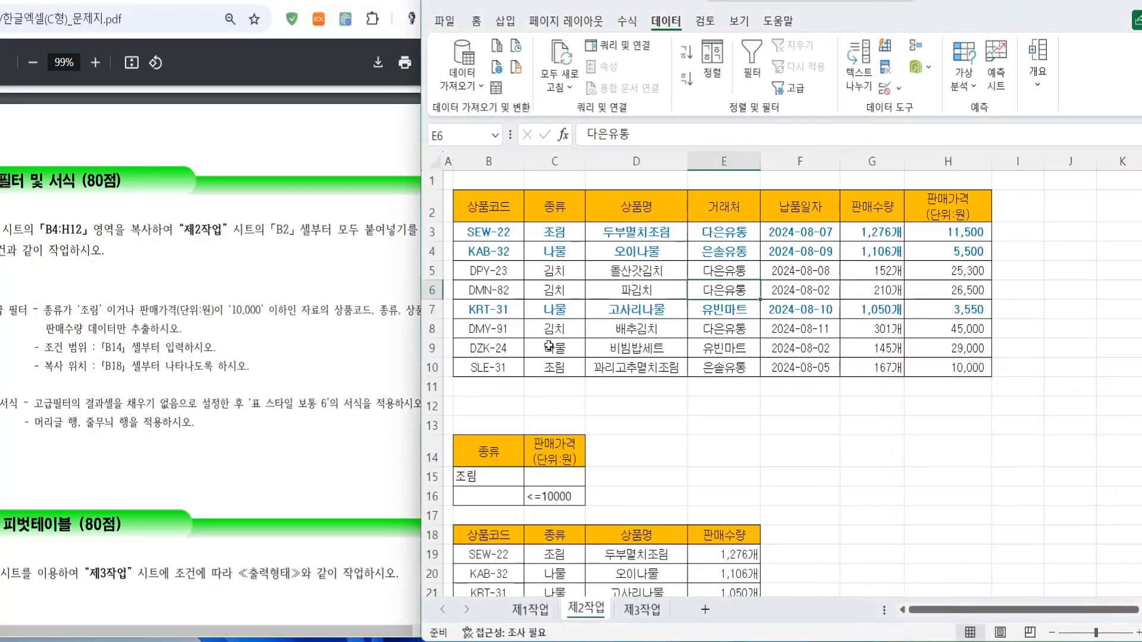
# Step: Check the source cells that meet the 조림 or <=10000 criteria against the rows extracted below B18
pyautogui.click(539, 232)
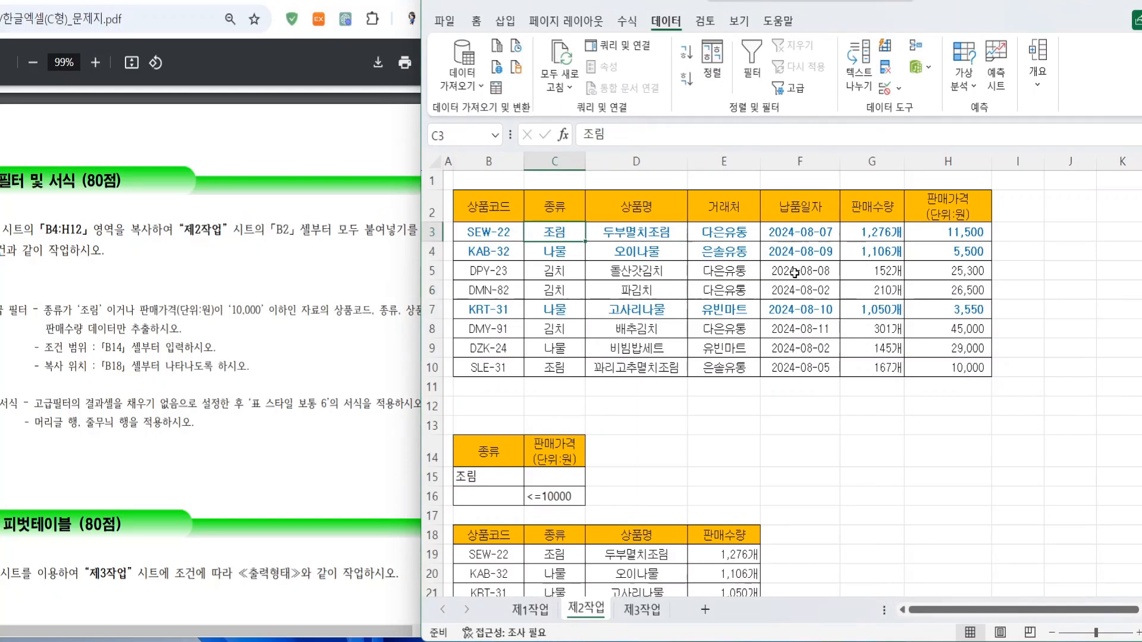
pyautogui.keyDown('ctrl'); pyautogui.click(972, 254); pyautogui.keyUp('ctrl')
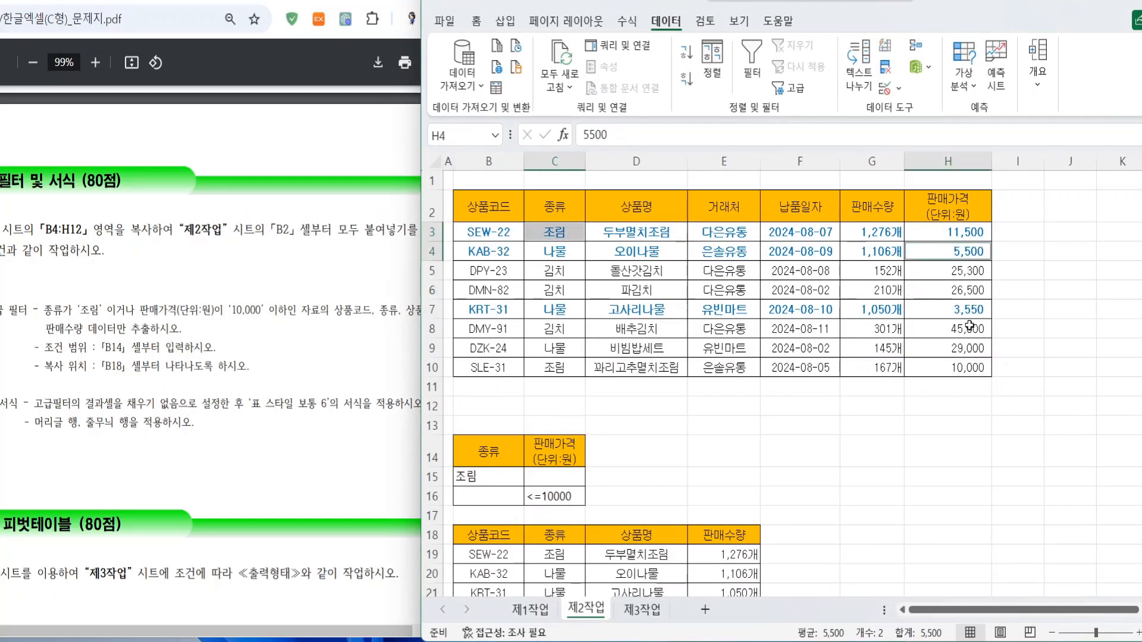
pyautogui.keyDown('ctrl'); pyautogui.click(965, 311); pyautogui.keyUp('ctrl')
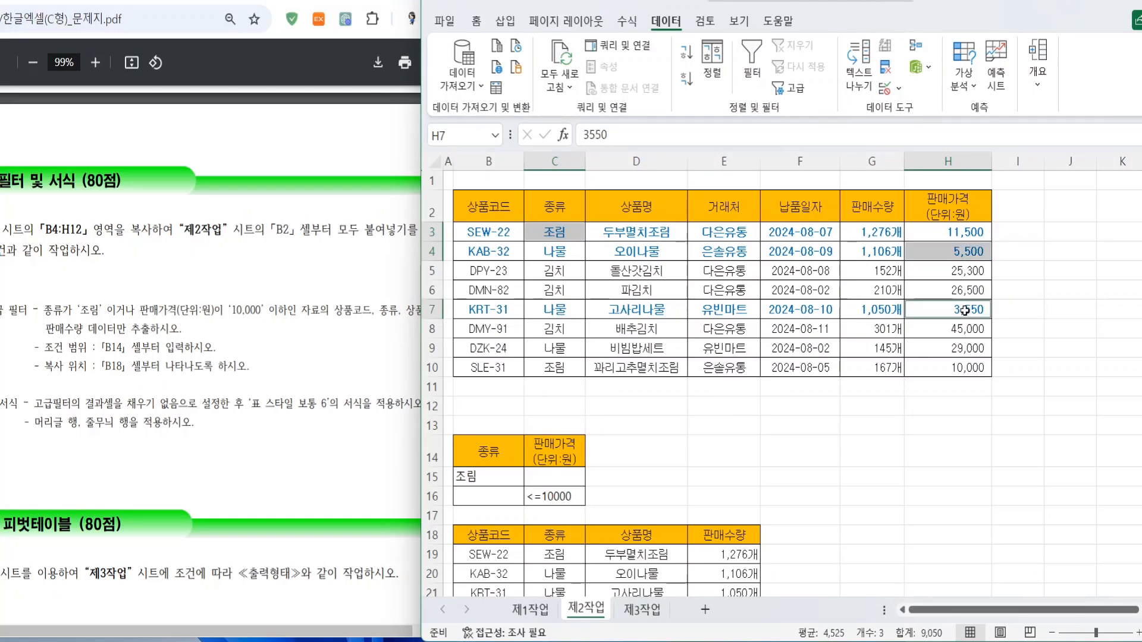
pyautogui.keyDown('ctrl'); pyautogui.click(971, 369); pyautogui.keyUp('ctrl')
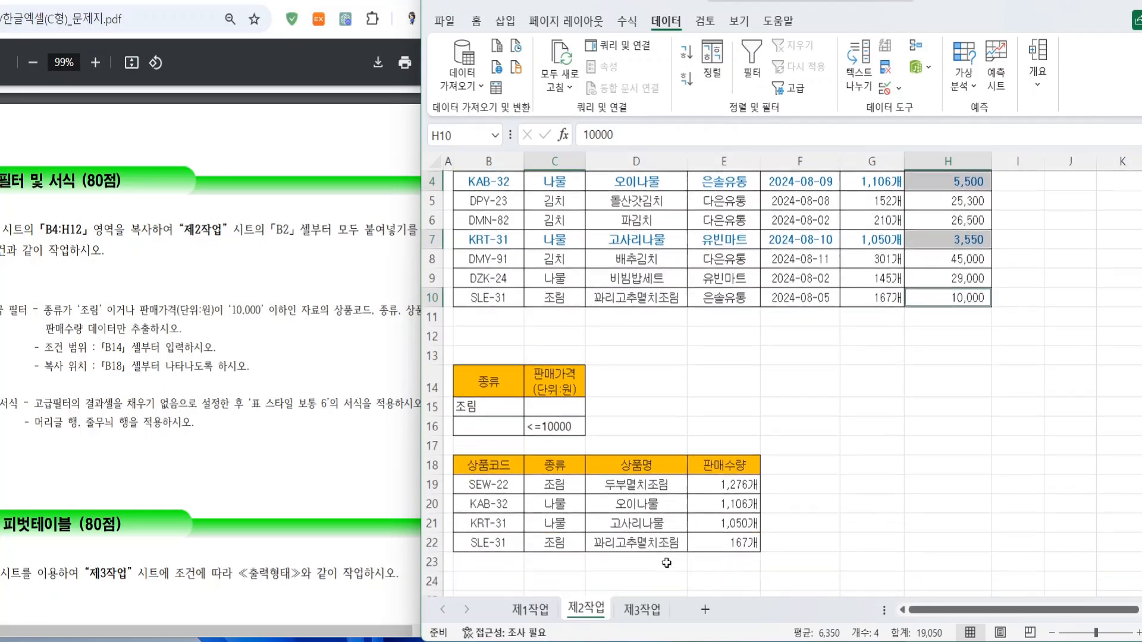
pyautogui.scroll(-1, 666, 562)
pyautogui.moveTo(502, 485); pyautogui.dragTo(703, 541)
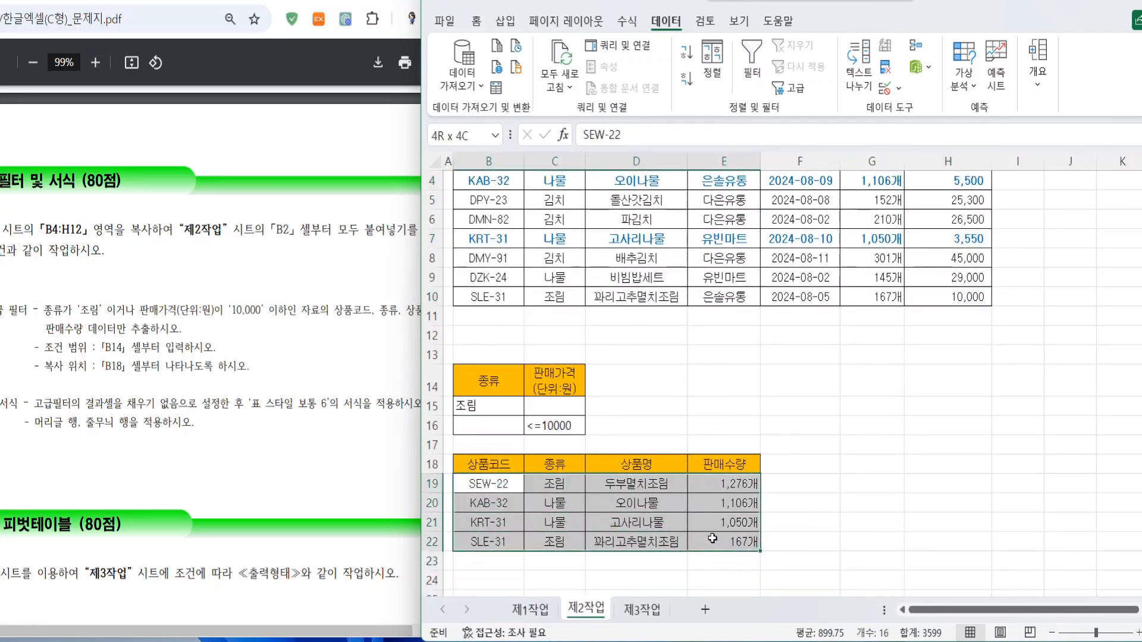
pyautogui.click(636, 517)
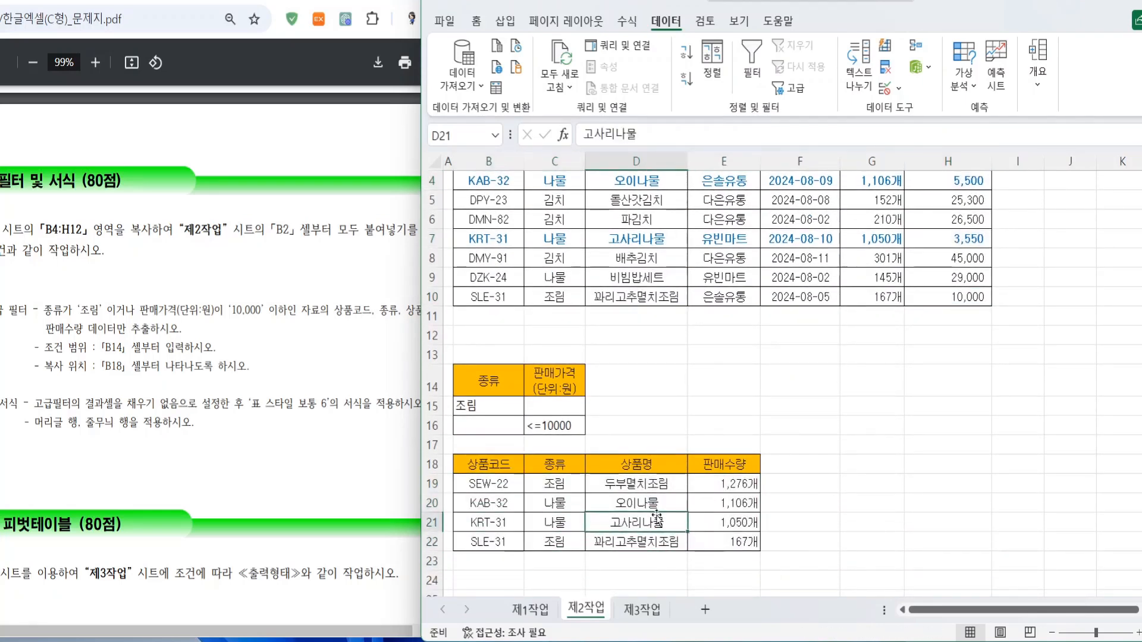
# Step: Examine condition (2) 표 서식 of 제2작업 in the exam document
pyautogui.scroll(3, 653, 515)
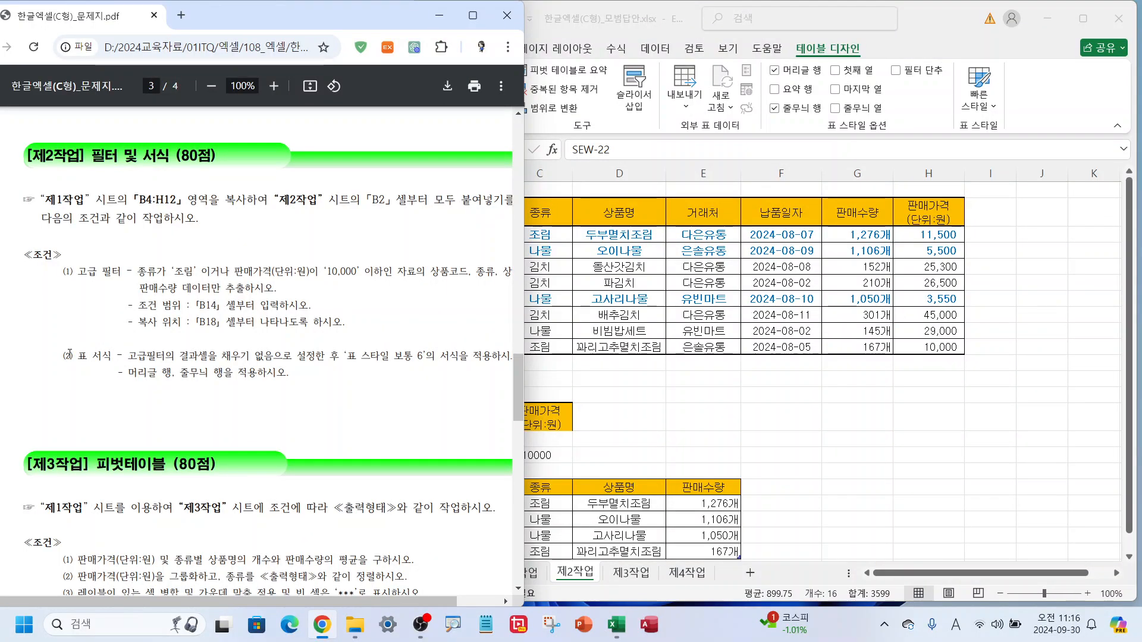
pyautogui.moveTo(56, 349)
pyautogui.mouseDown()
pyautogui.moveTo(200, 369)
pyautogui.moveTo(508, 379)
pyautogui.mouseUp()
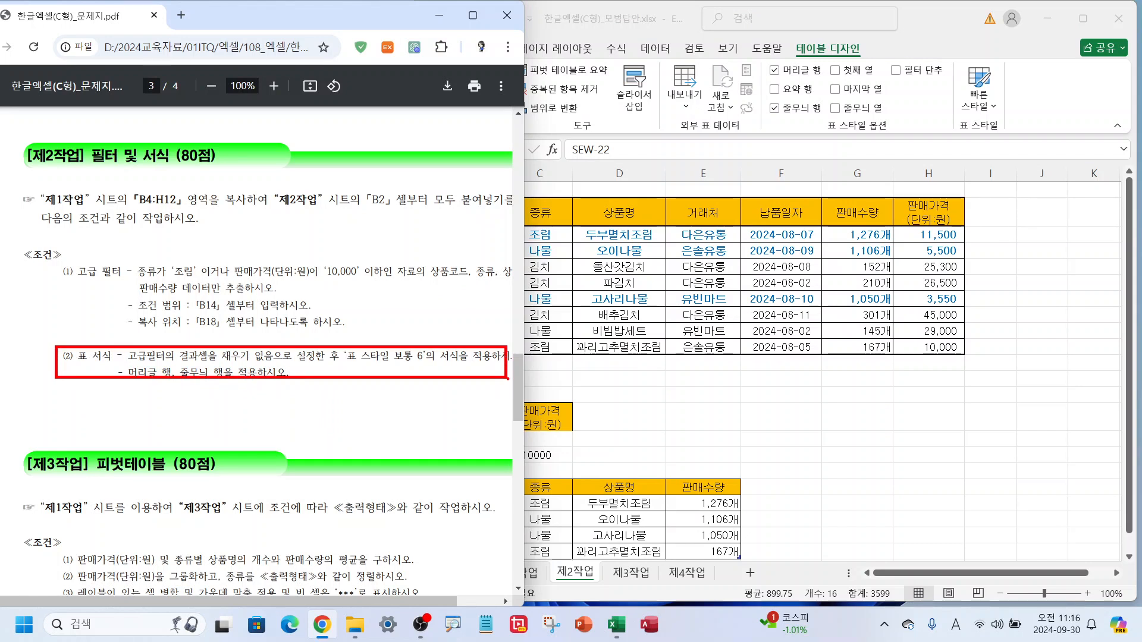
pyautogui.moveTo(324, 355)
pyautogui.mouseDown()
pyautogui.moveTo(269, 364)
pyautogui.moveTo(325, 364)
pyautogui.mouseUp()
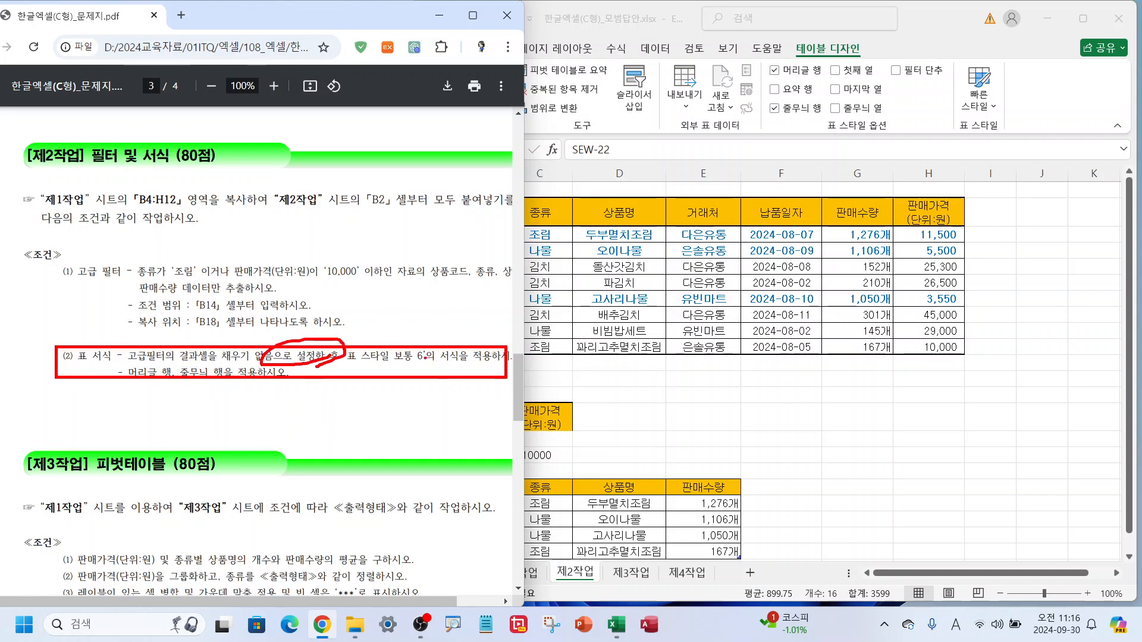
pyautogui.moveTo(412, 370)
pyautogui.mouseDown()
pyautogui.moveTo(414, 334)
pyautogui.moveTo(433, 370)
pyautogui.mouseUp()
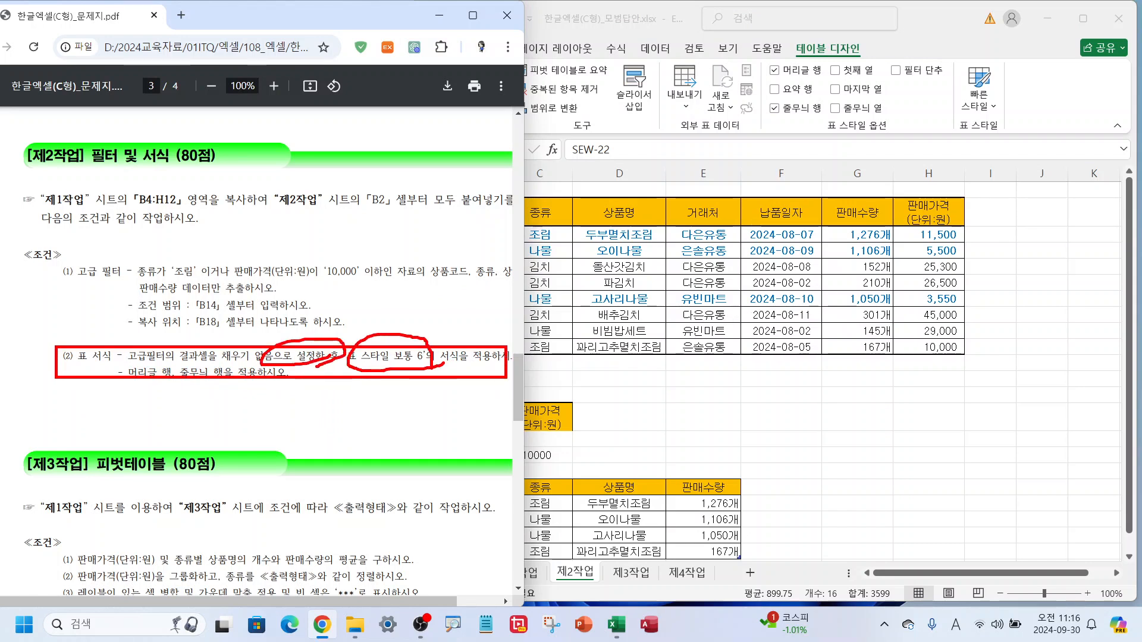
pyautogui.moveTo(167, 384)
pyautogui.mouseDown()
pyautogui.moveTo(166, 393)
pyautogui.moveTo(132, 368)
pyautogui.moveTo(170, 379)
pyautogui.mouseUp()
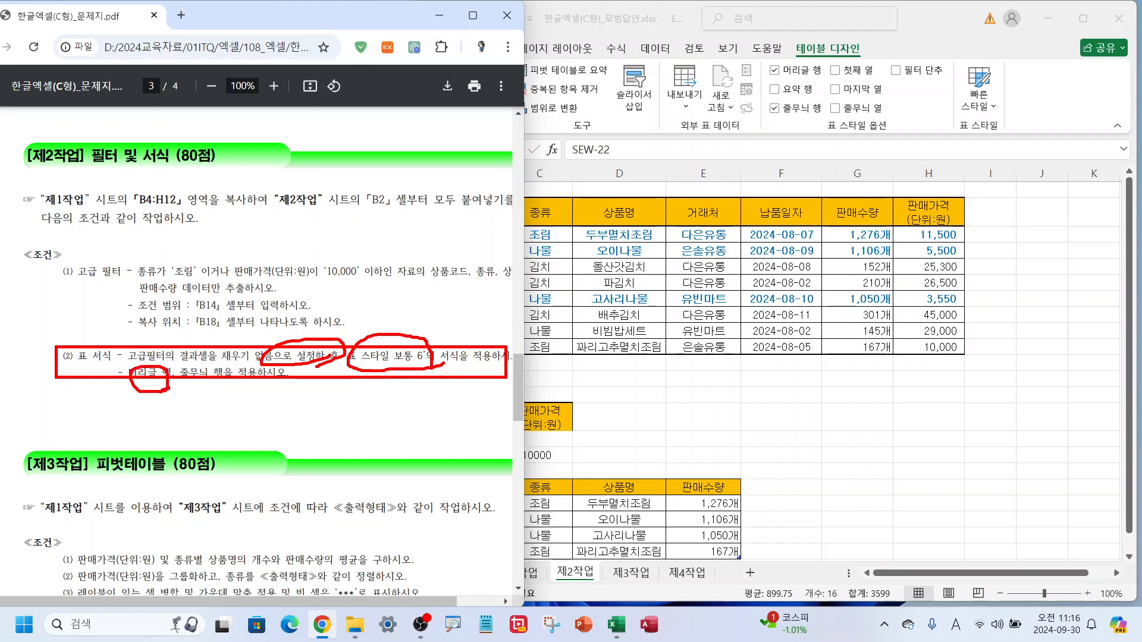
pyautogui.moveTo(249, 395); pyautogui.dragTo(224, 364)
pyautogui.press('Escape')
# Step: Set the filter results B19:E22 to no fill (채우기 없음) and apply 표 스타일 보통 6 to their table
pyautogui.click(623, 506)
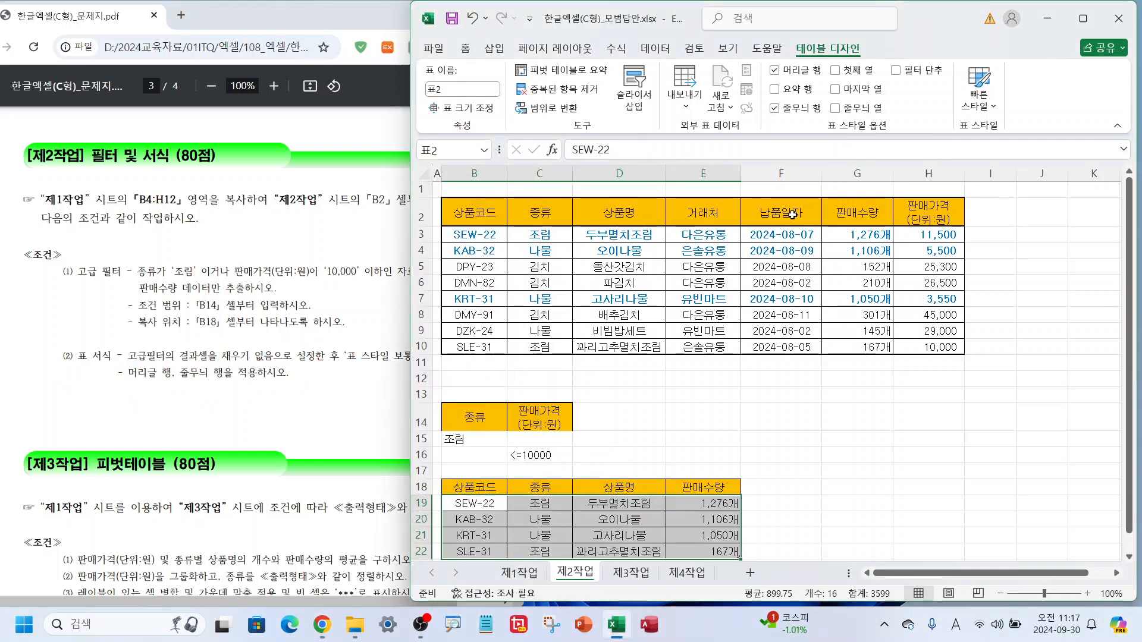
pyautogui.click(465, 49)
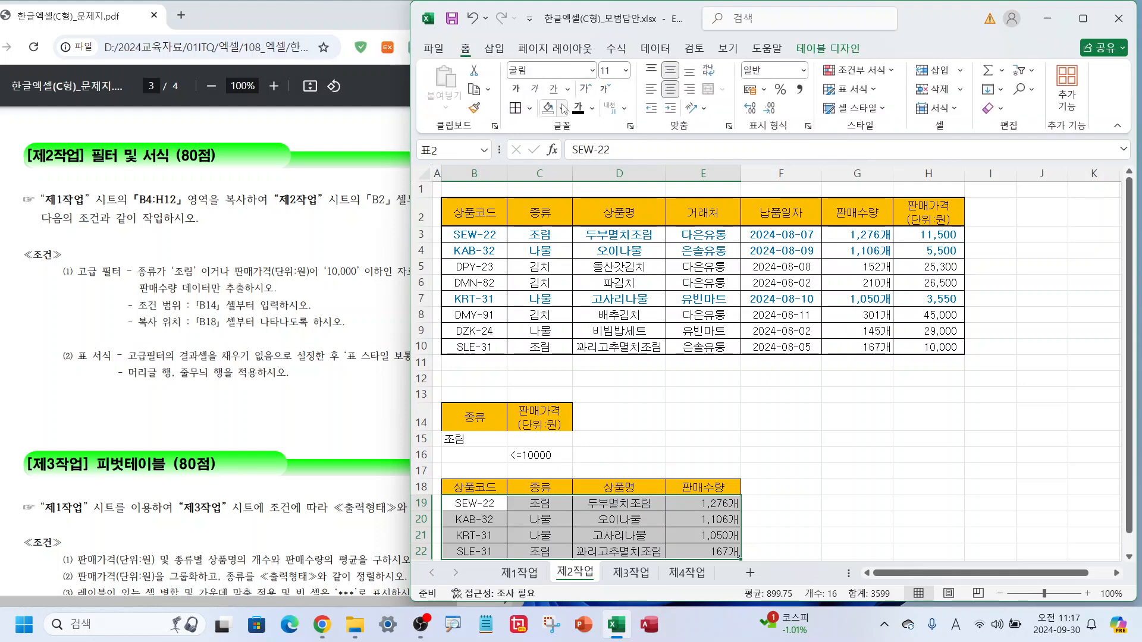
pyautogui.click(563, 109)
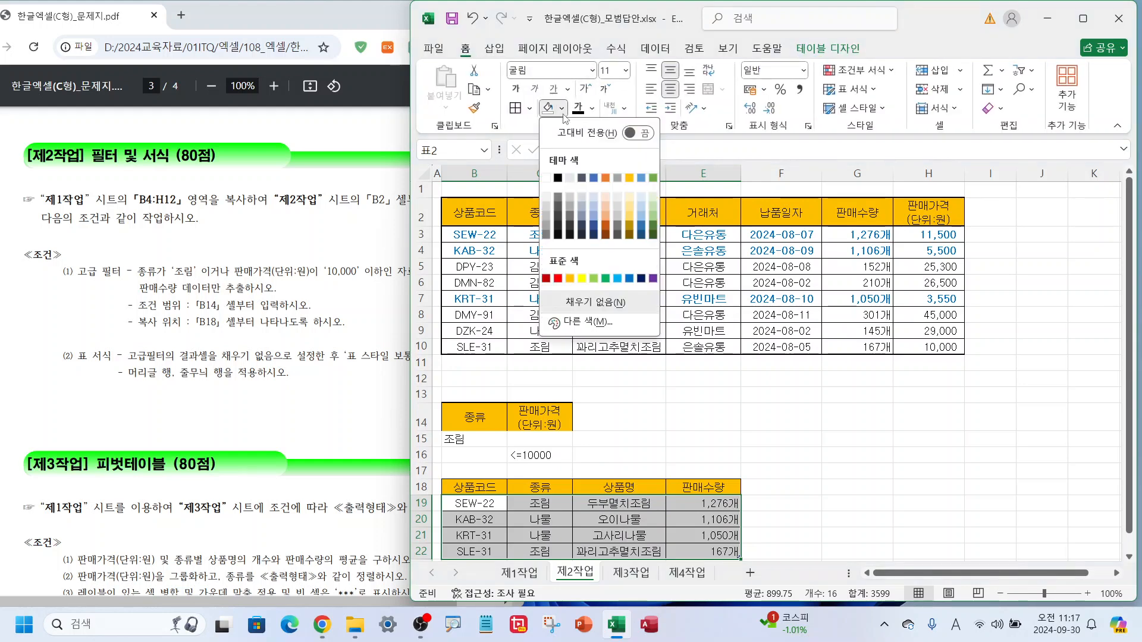
pyautogui.click(605, 307)
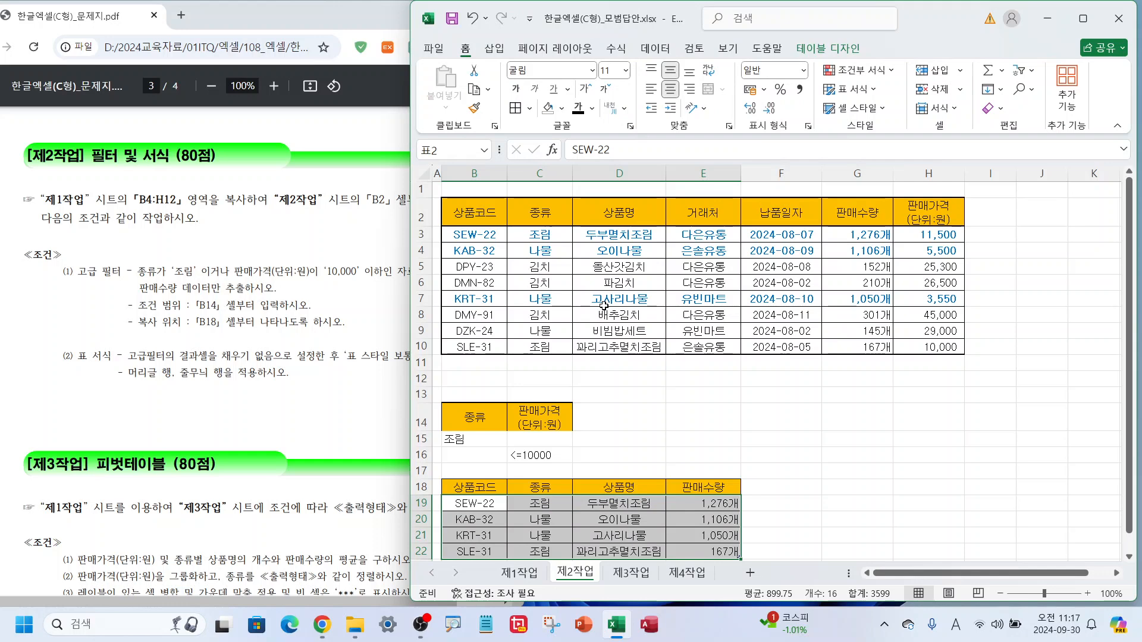
pyautogui.click(876, 96)
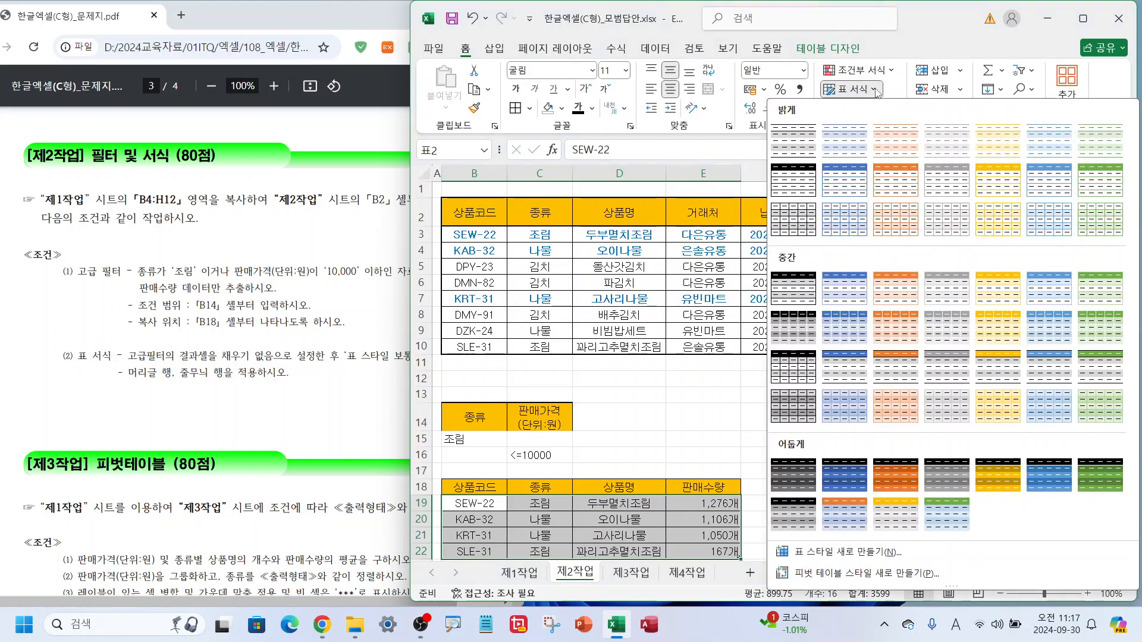
pyautogui.click(1048, 287)
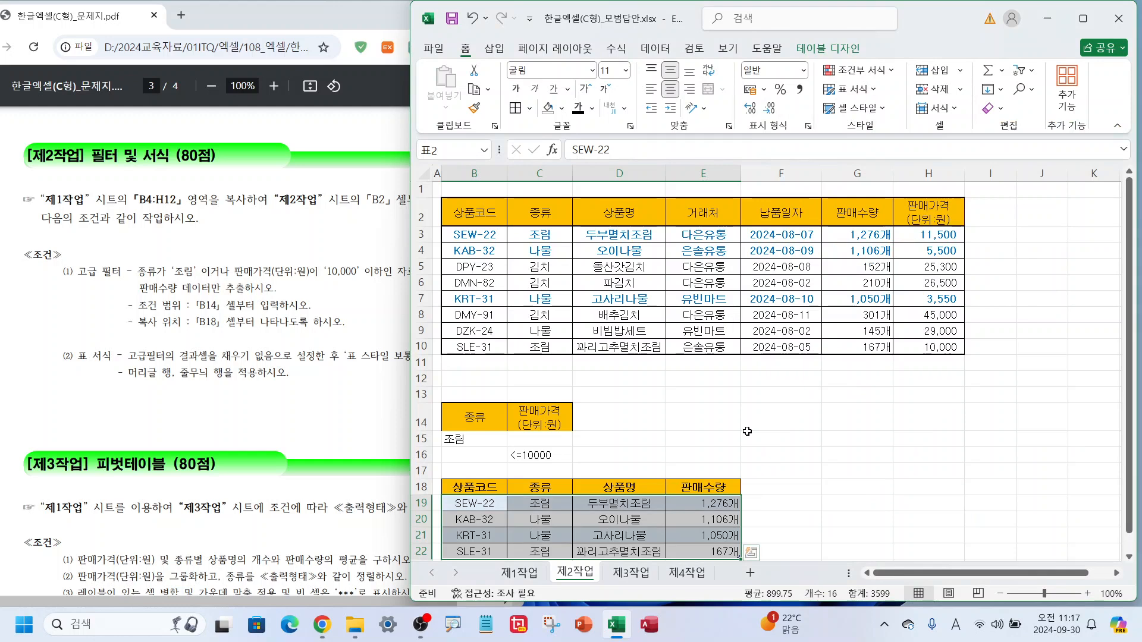
# Step: Try switching the result table's 필터 단추 option on and off
pyautogui.click(839, 52)
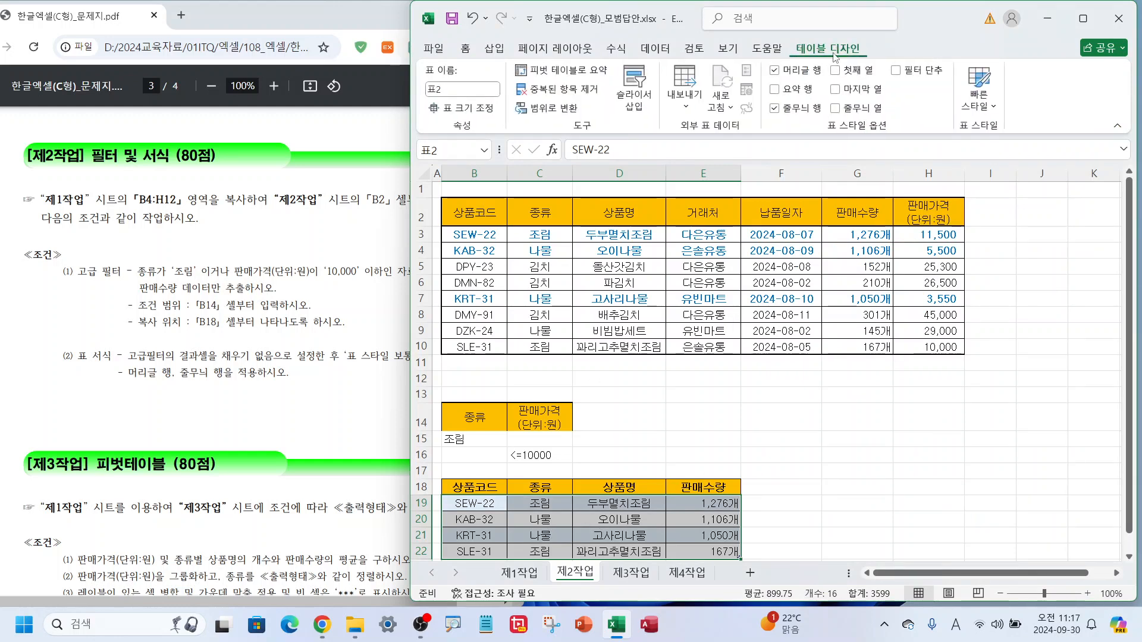
pyautogui.click(900, 76)
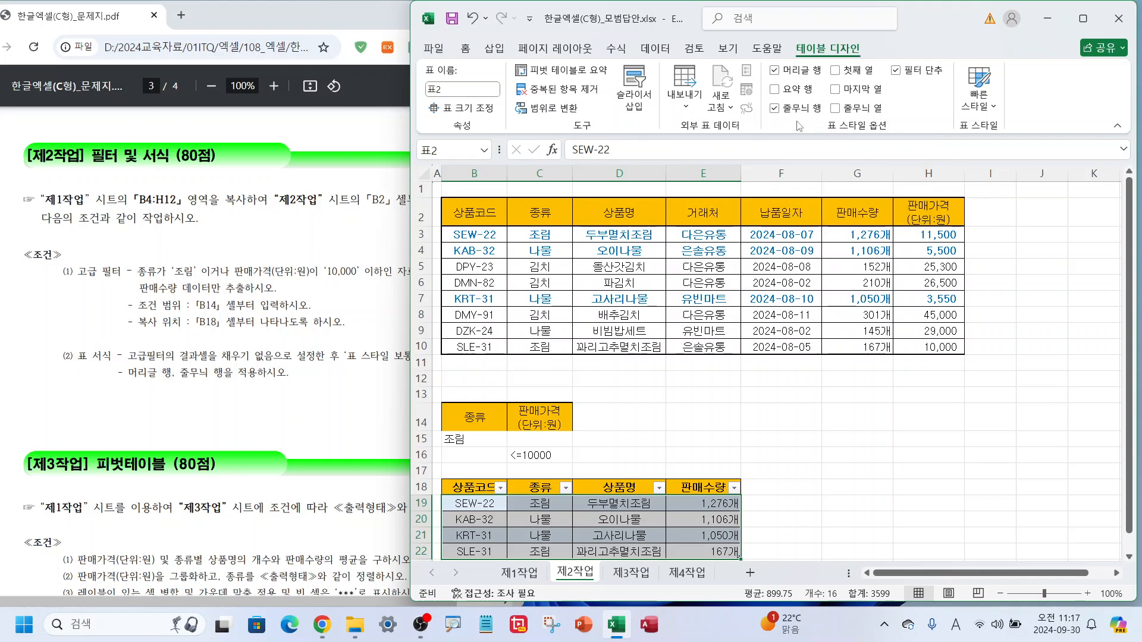
pyautogui.click(921, 74)
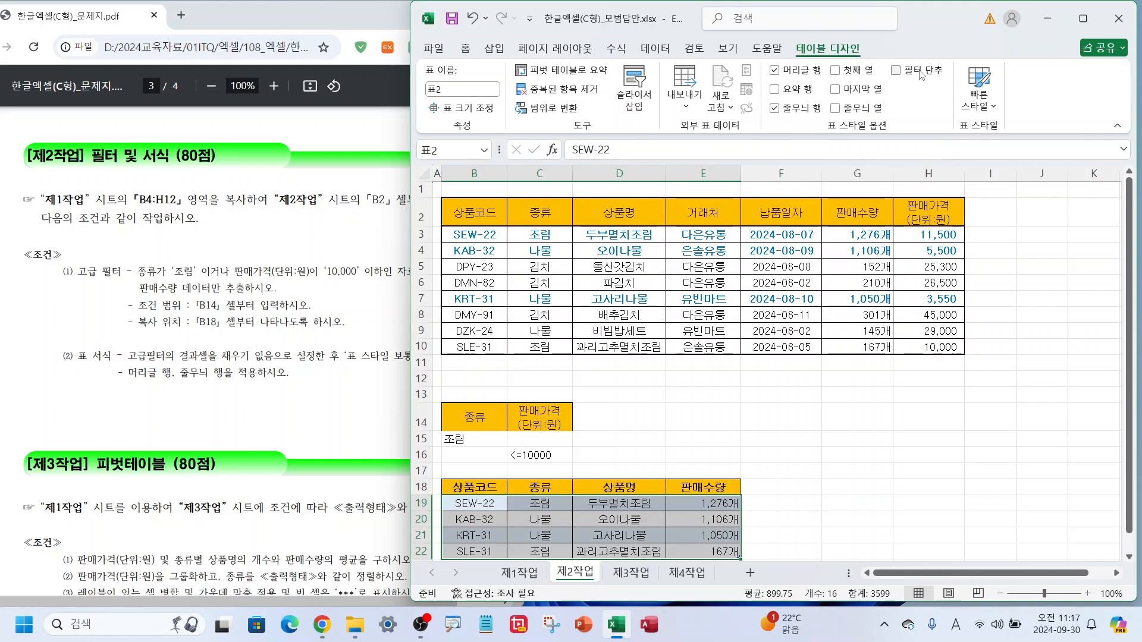
pyautogui.click(909, 74)
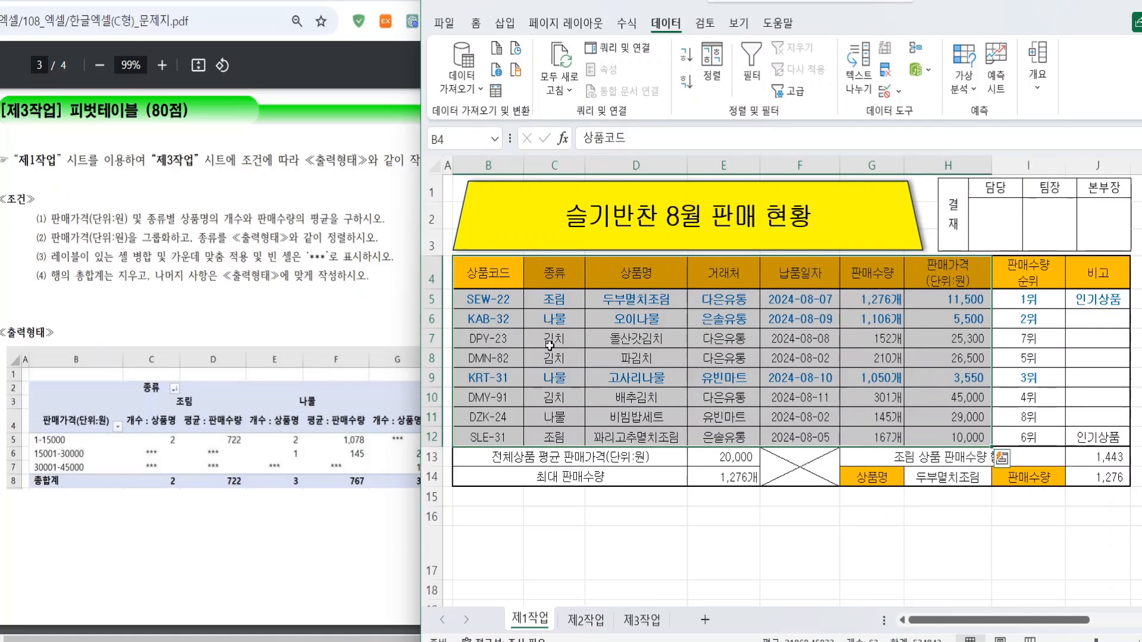
# Step: Insert a pivot table from 제1작업 range B4:J12 into the existing worksheet 제3작업 at cell B2
pyautogui.moveTo(486, 274); pyautogui.dragTo(1074, 438)
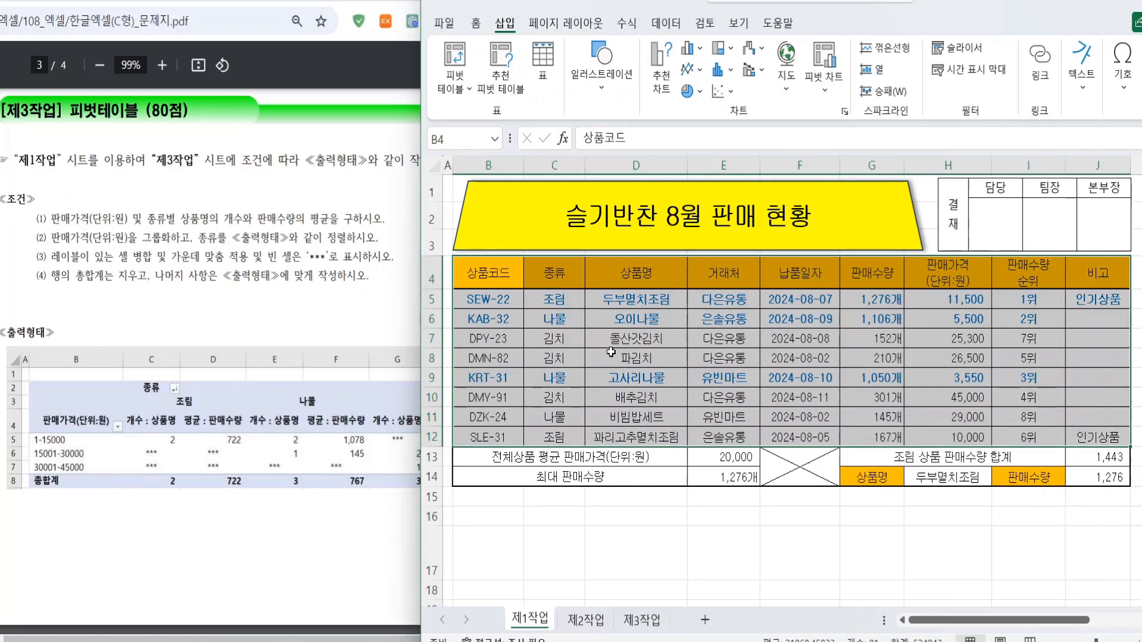
pyautogui.click(455, 63)
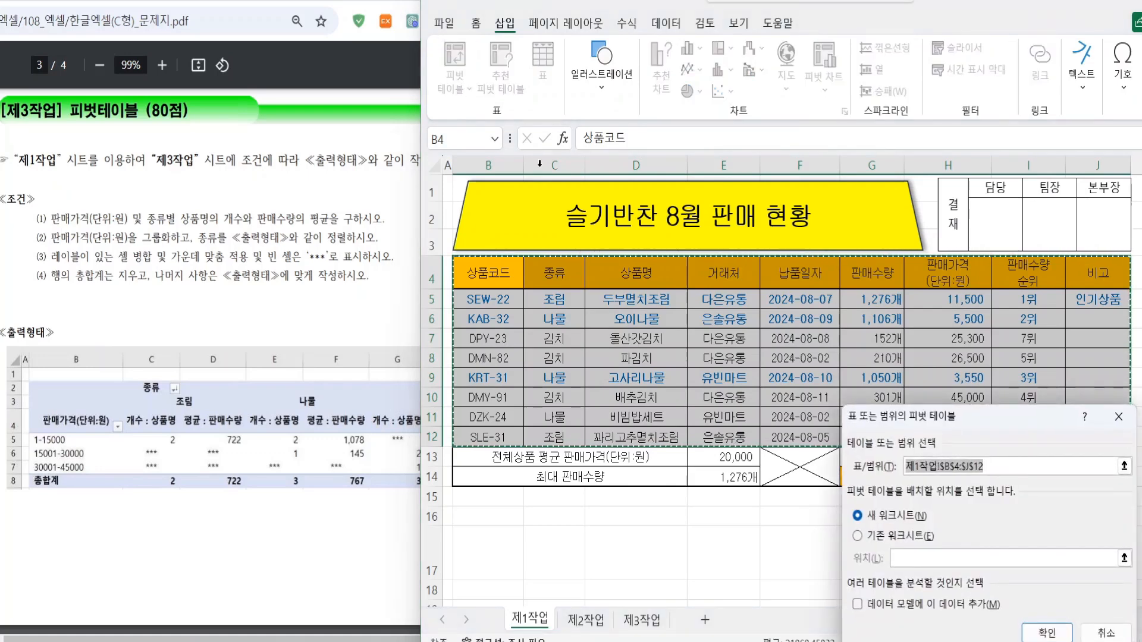
pyautogui.moveTo(963, 417); pyautogui.dragTo(872, 213)
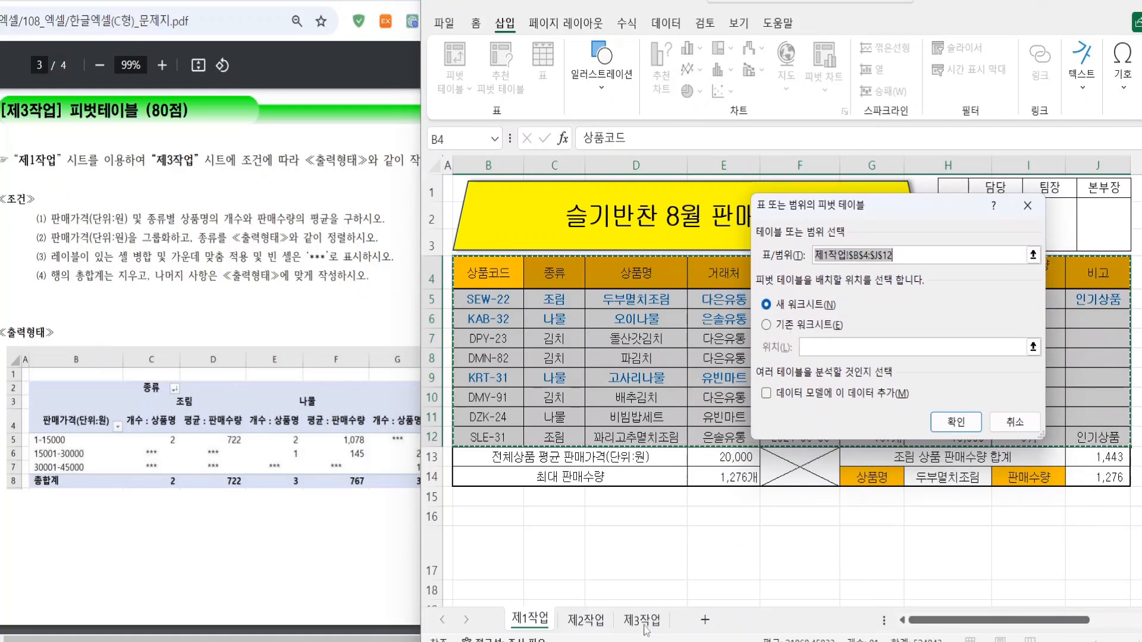
pyautogui.click(789, 327)
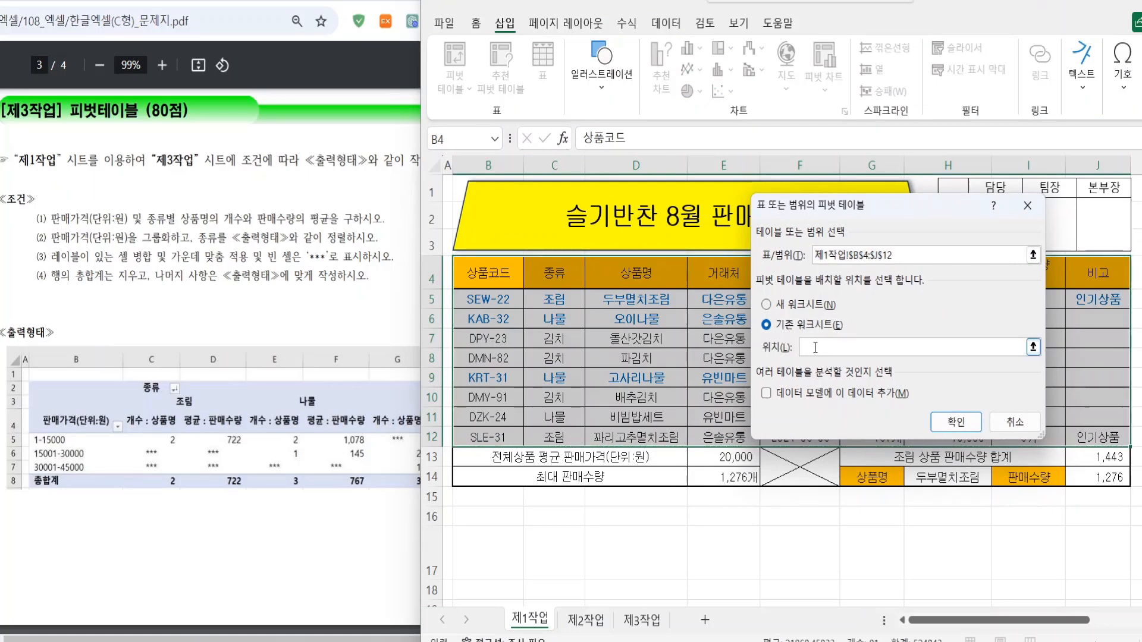
pyautogui.click(653, 626)
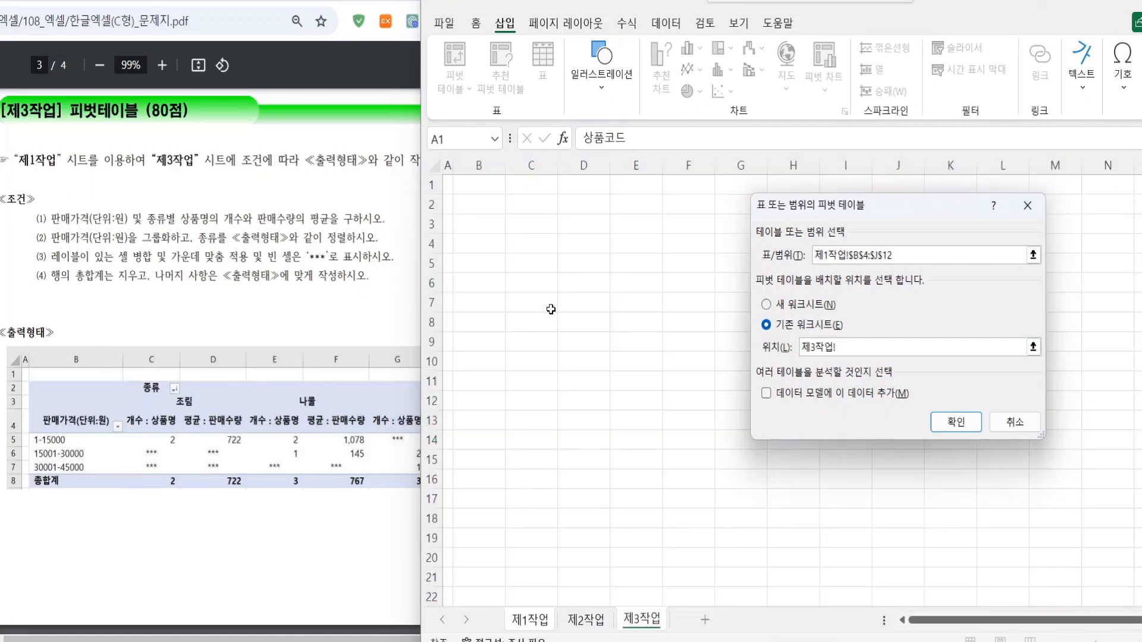
pyautogui.click(481, 207)
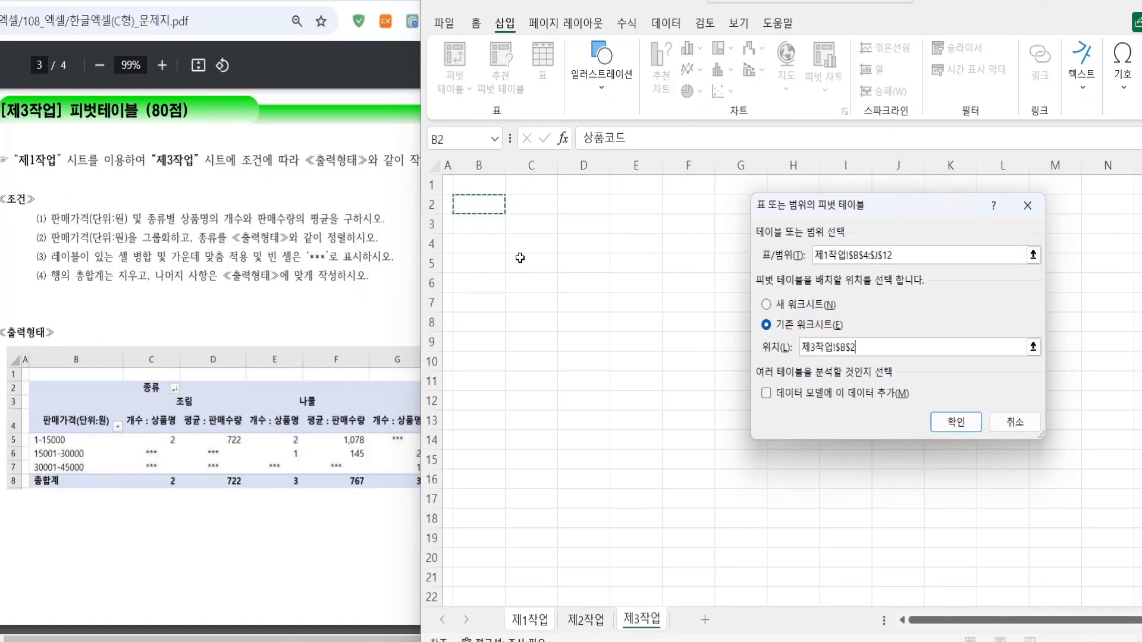
pyautogui.click(956, 423)
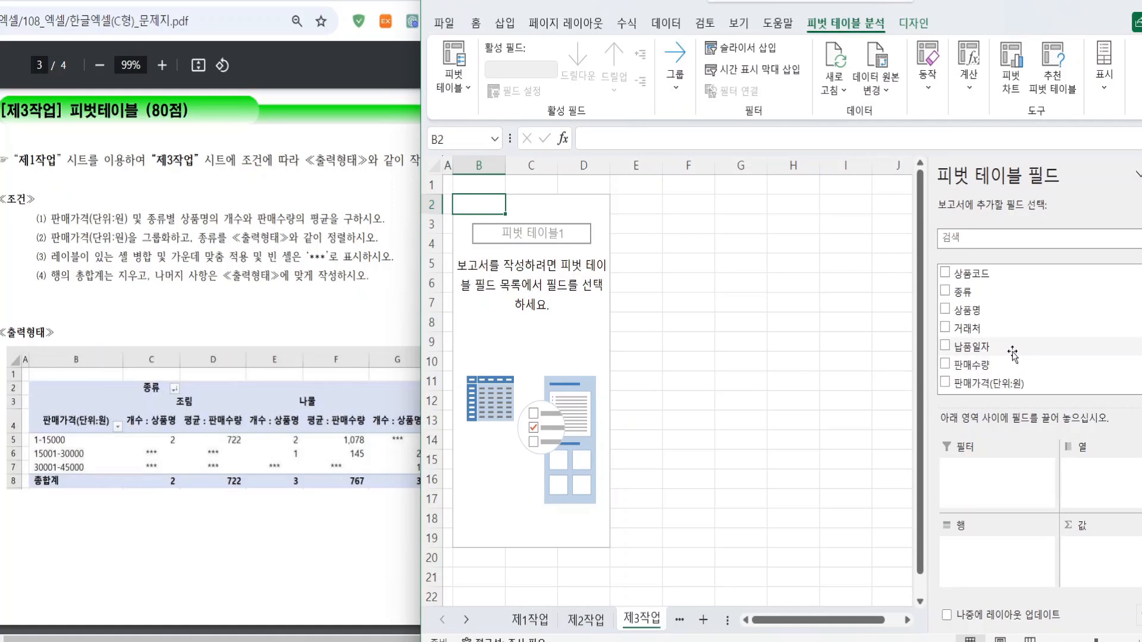
# Step: Following condition (1), place 판매수량 in the pivot table's rows, 종류 in columns, and 상품명 and 판매수량 in values
pyautogui.moveTo(68, 232); pyautogui.dragTo(337, 234)
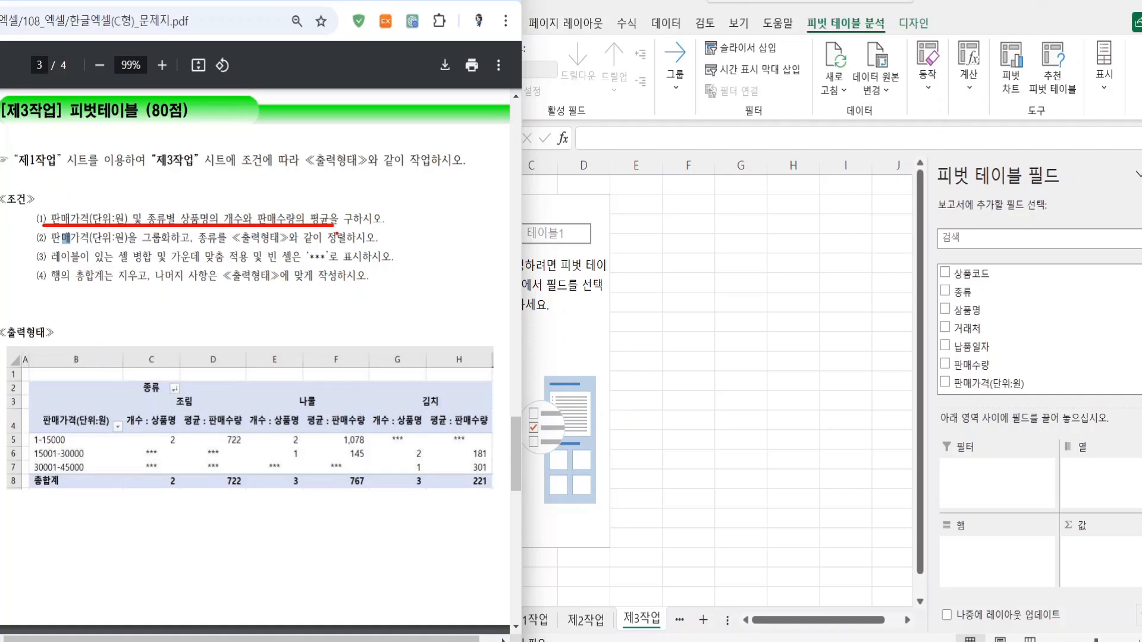
pyautogui.press('Escape')
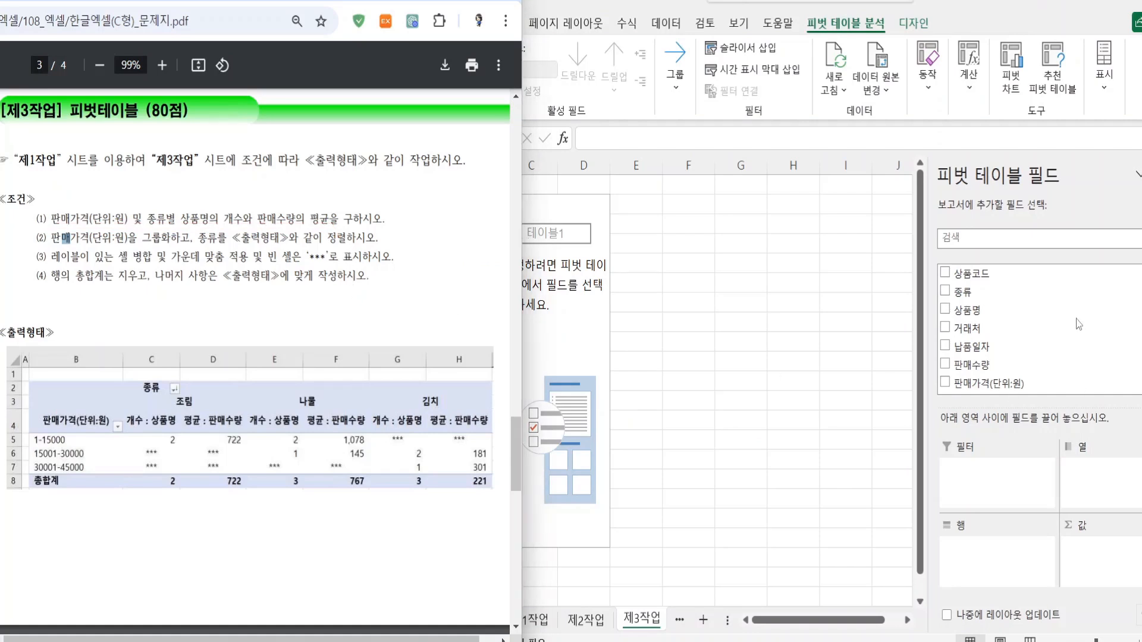
pyautogui.click(995, 221)
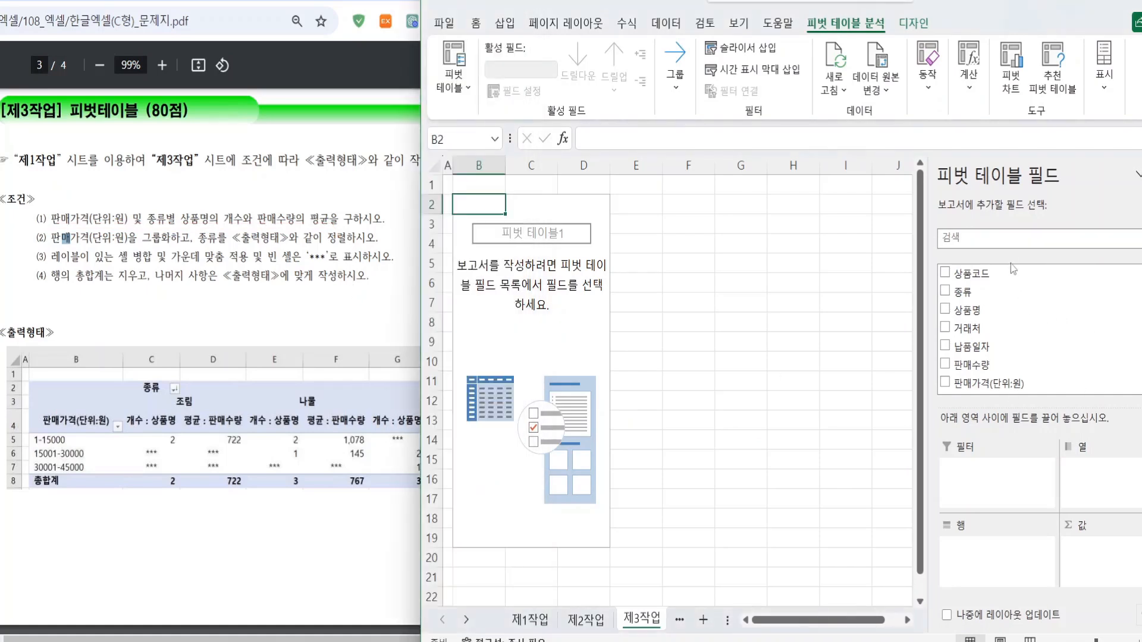
pyautogui.moveTo(975, 366); pyautogui.dragTo(979, 556)
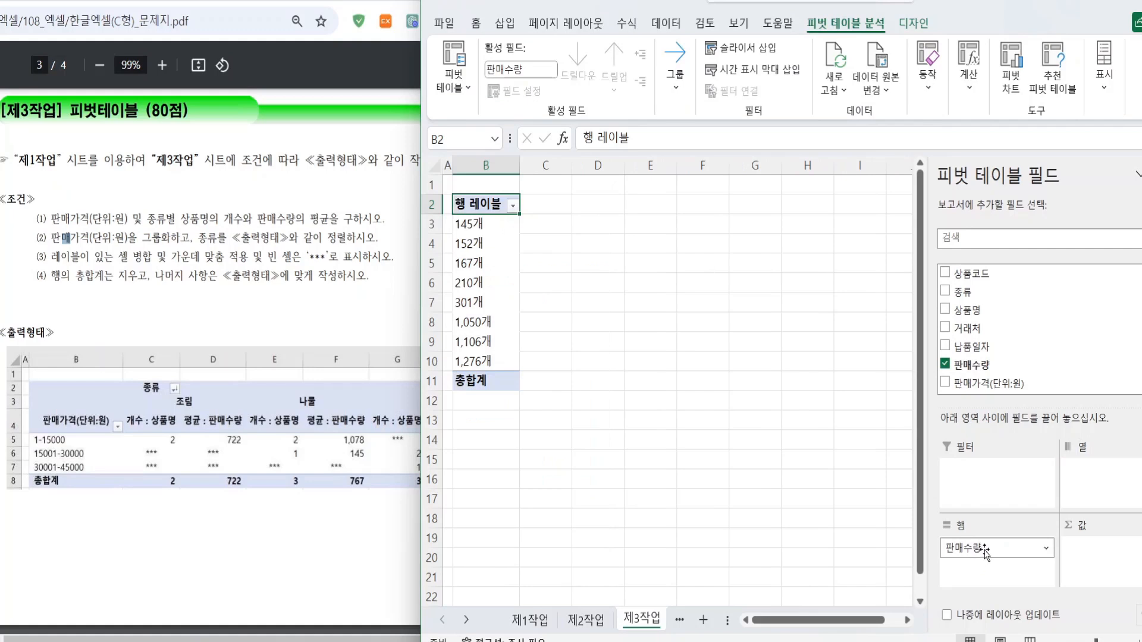
pyautogui.moveTo(965, 294); pyautogui.dragTo(1099, 485)
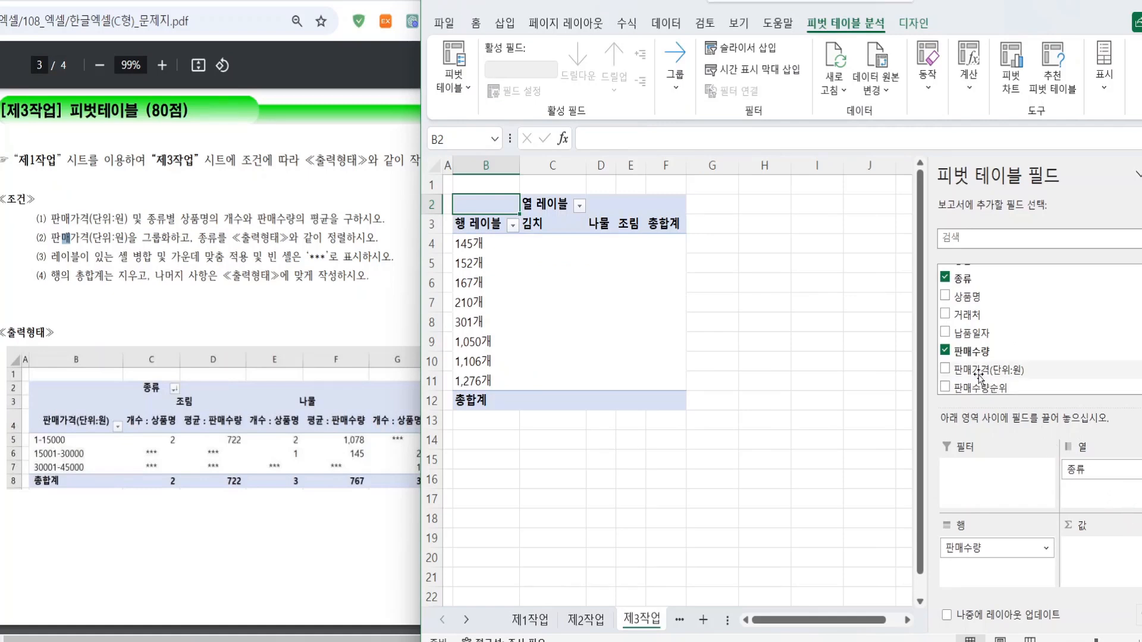
pyautogui.moveTo(977, 298); pyautogui.dragTo(1108, 552)
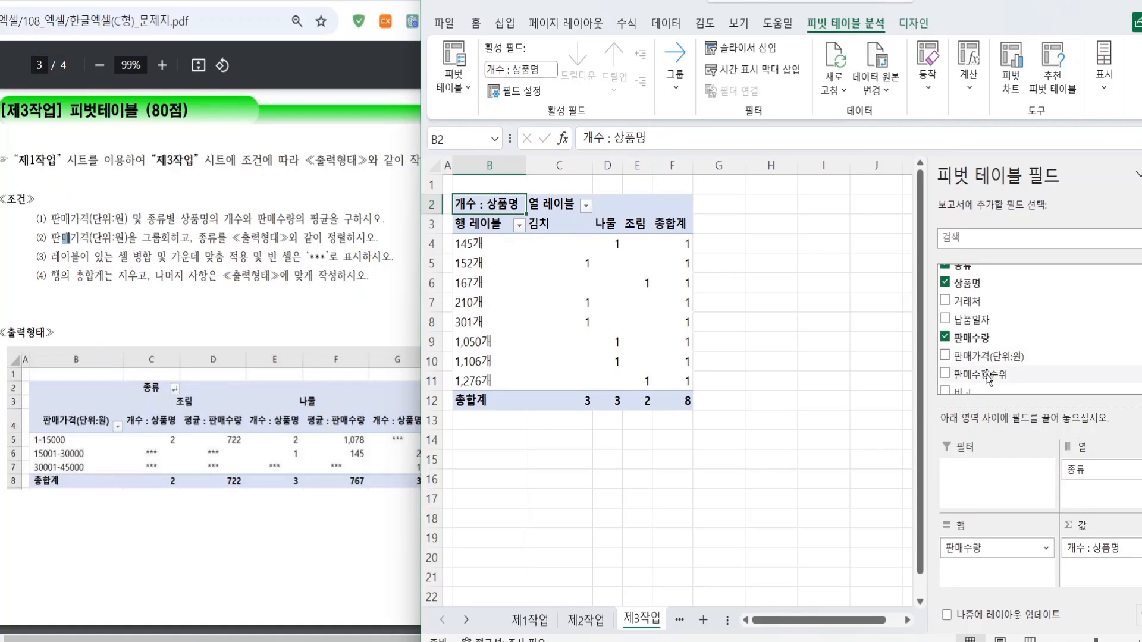
pyautogui.scroll(-1, 975, 333)
pyautogui.moveTo(973, 313); pyautogui.dragTo(1098, 580)
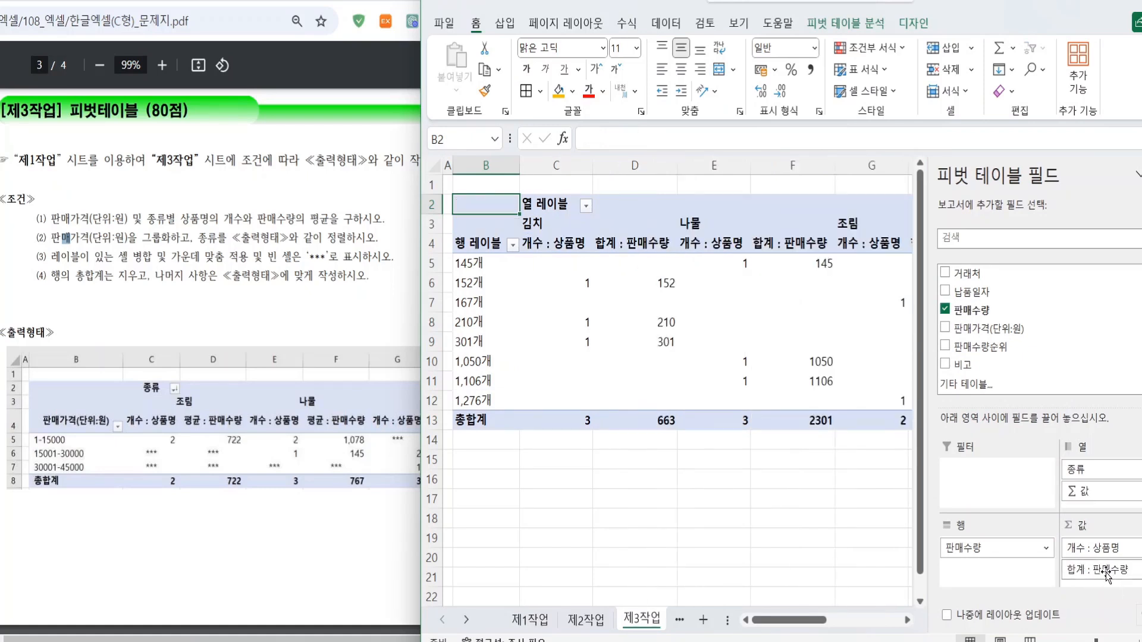
# Step: Change the 판매수량 value field's summary calculation to 평균
pyautogui.click(1105, 575)
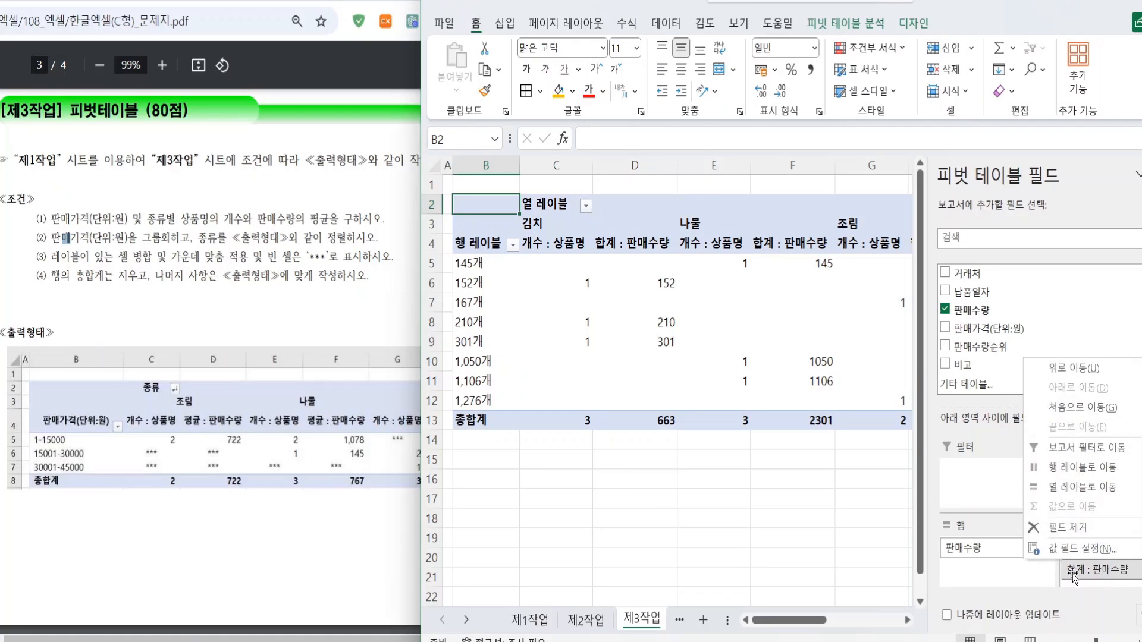
pyautogui.click(1064, 550)
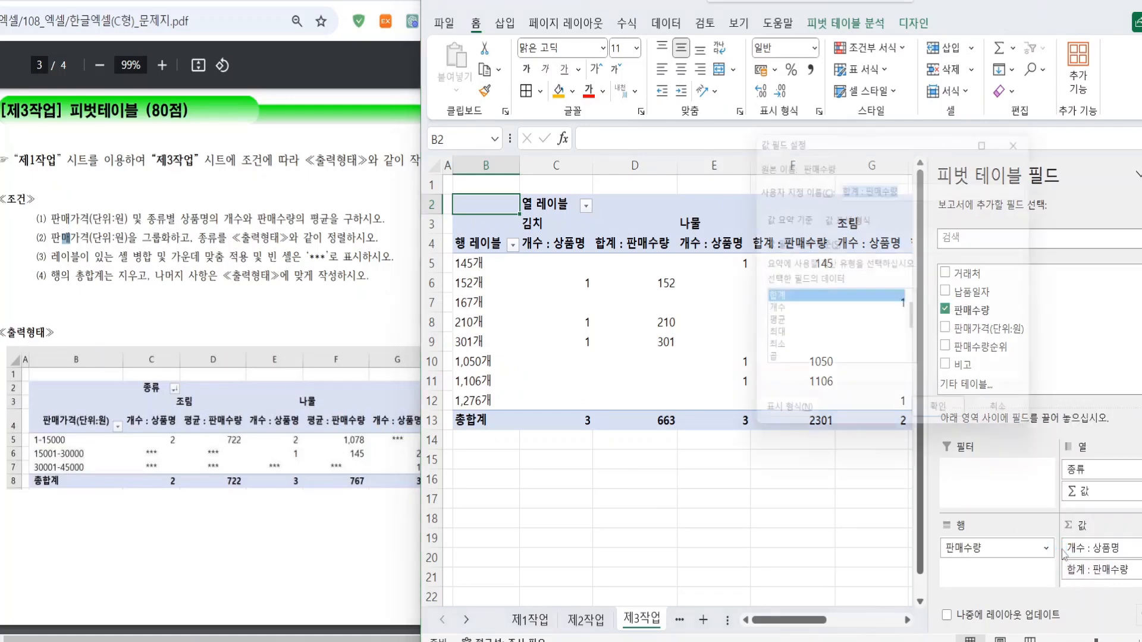
pyautogui.click(778, 327)
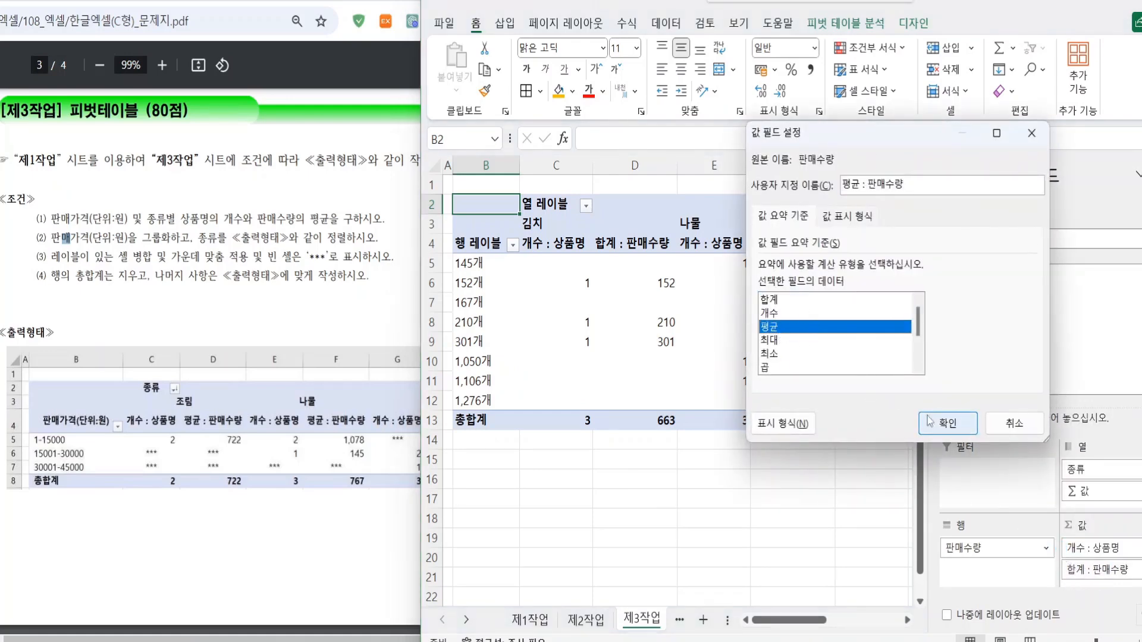
pyautogui.click(941, 423)
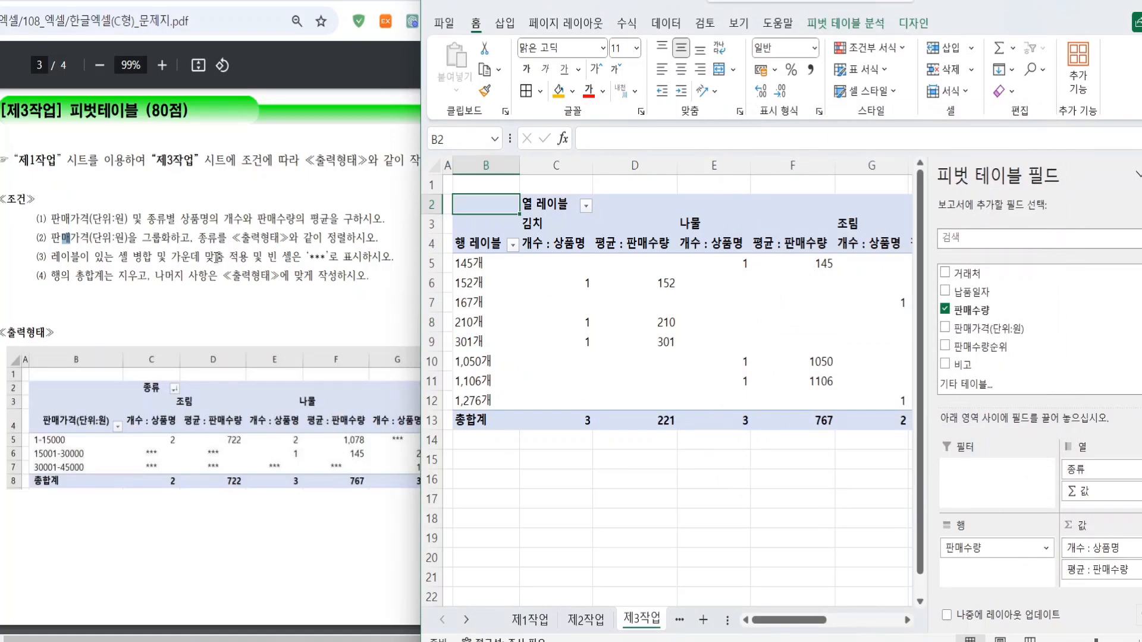
# Step: Check condition (2) in the exam document and rename the row label header in B4 as 판매수량
pyautogui.click(74, 244)
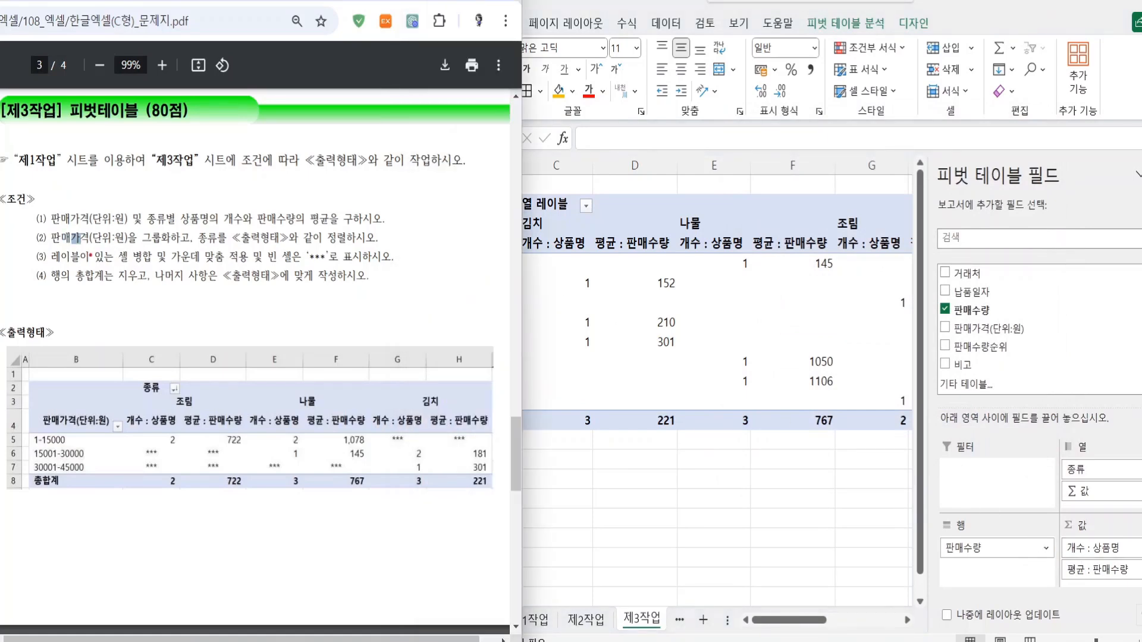
pyautogui.moveTo(56, 244); pyautogui.dragTo(377, 247)
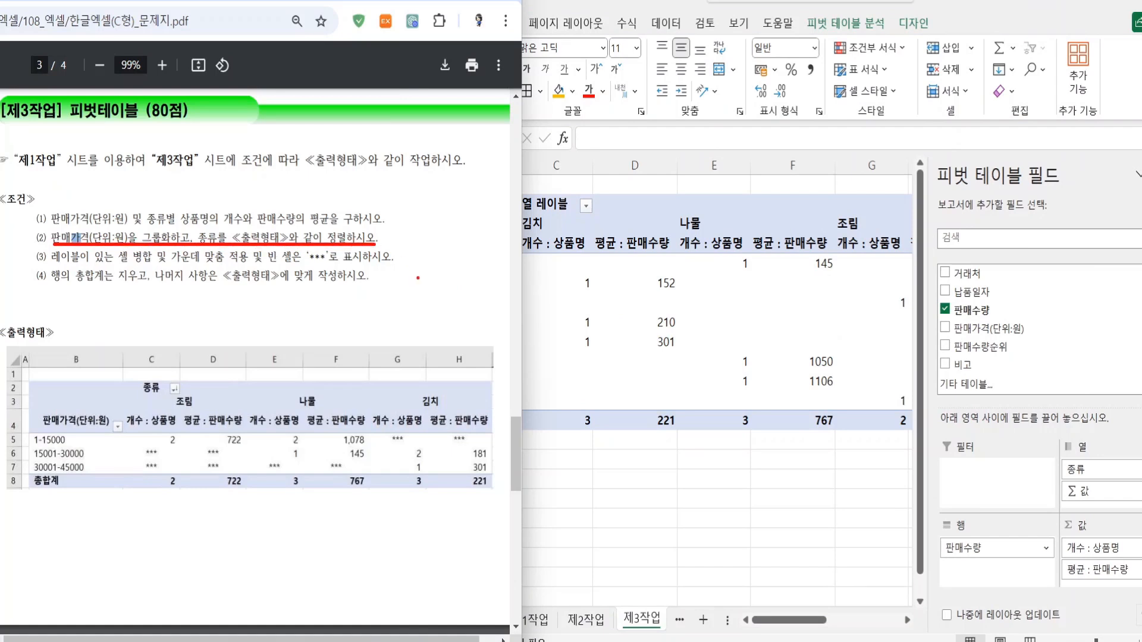
pyautogui.press('Escape')
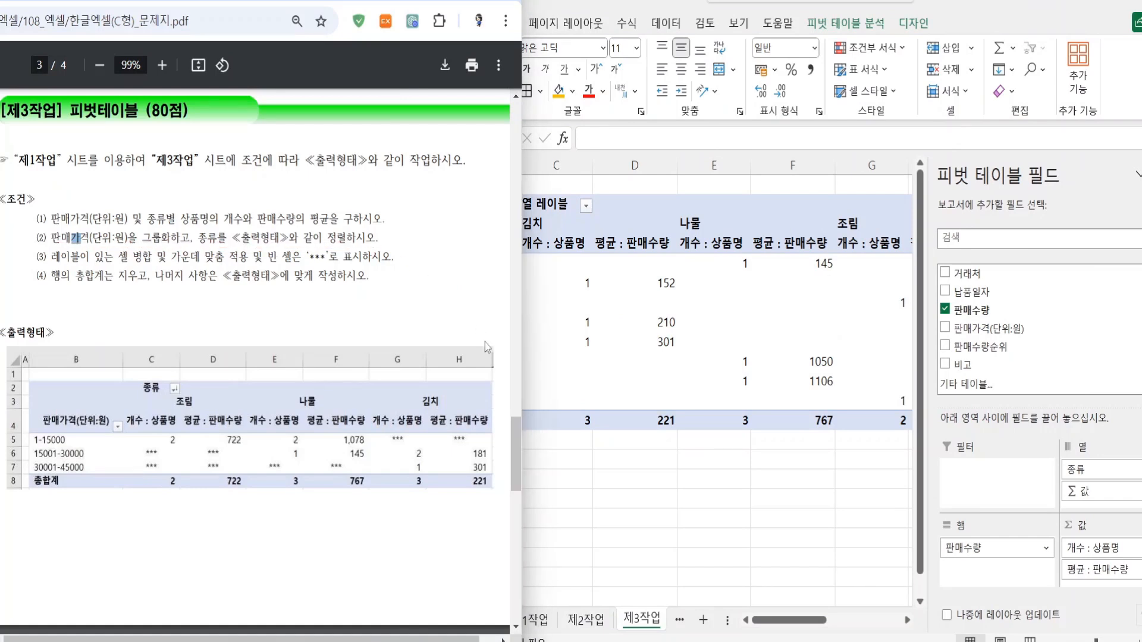
pyautogui.click(631, 198)
pyautogui.click(479, 302)
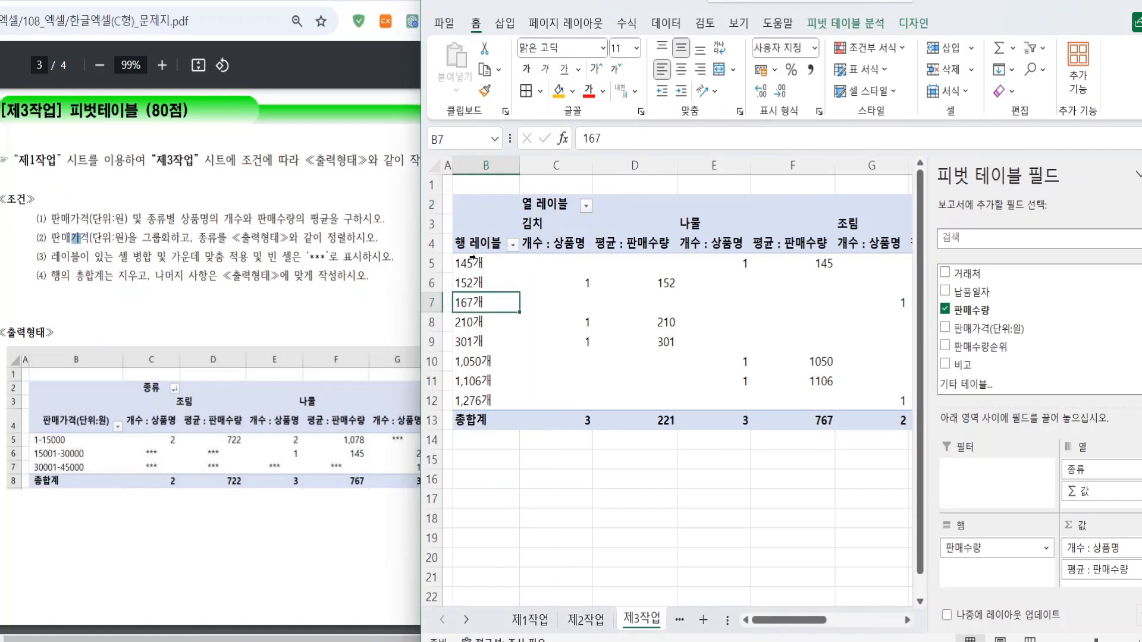
pyautogui.doubleClick(475, 244)
pyautogui.moveTo(505, 244); pyautogui.dragTo(416, 250)
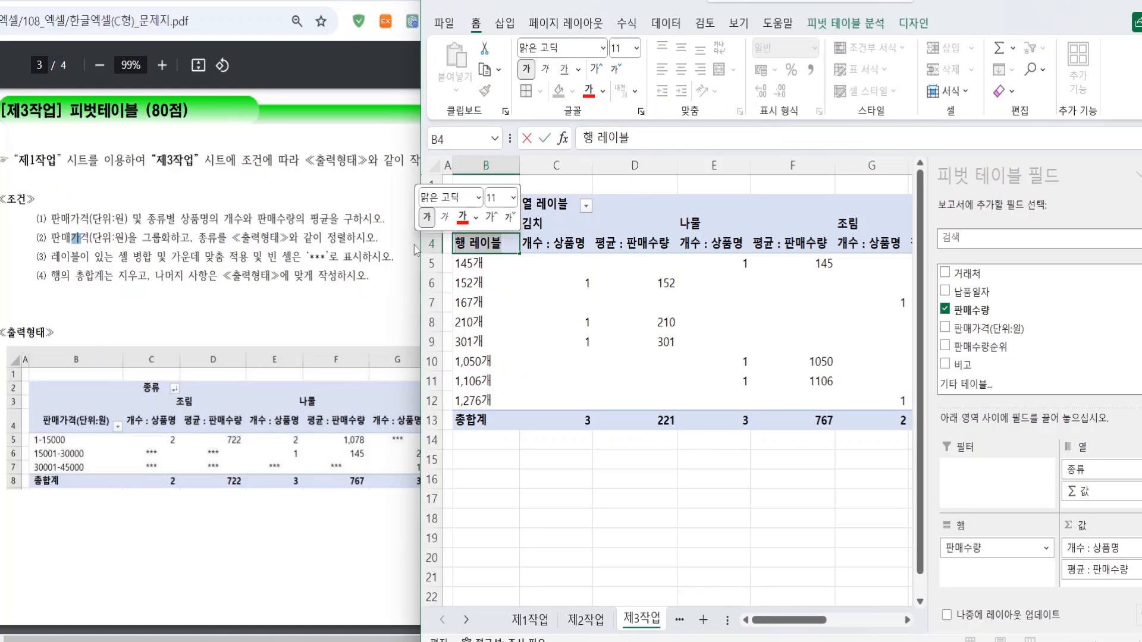
pyautogui.write('판매수량')
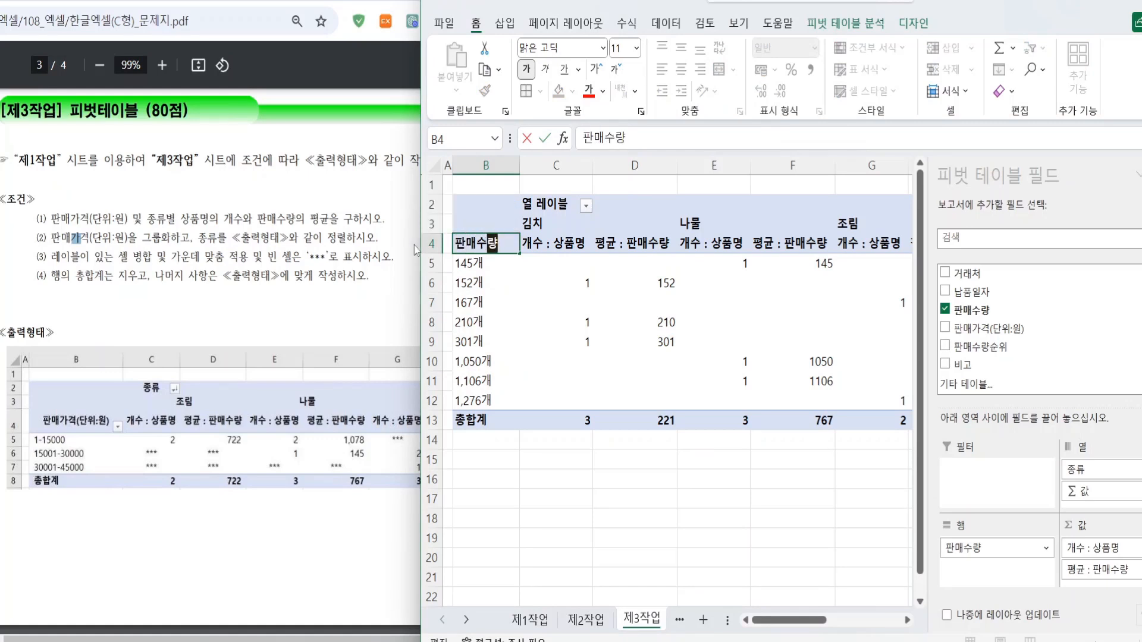
pyautogui.press('Return')
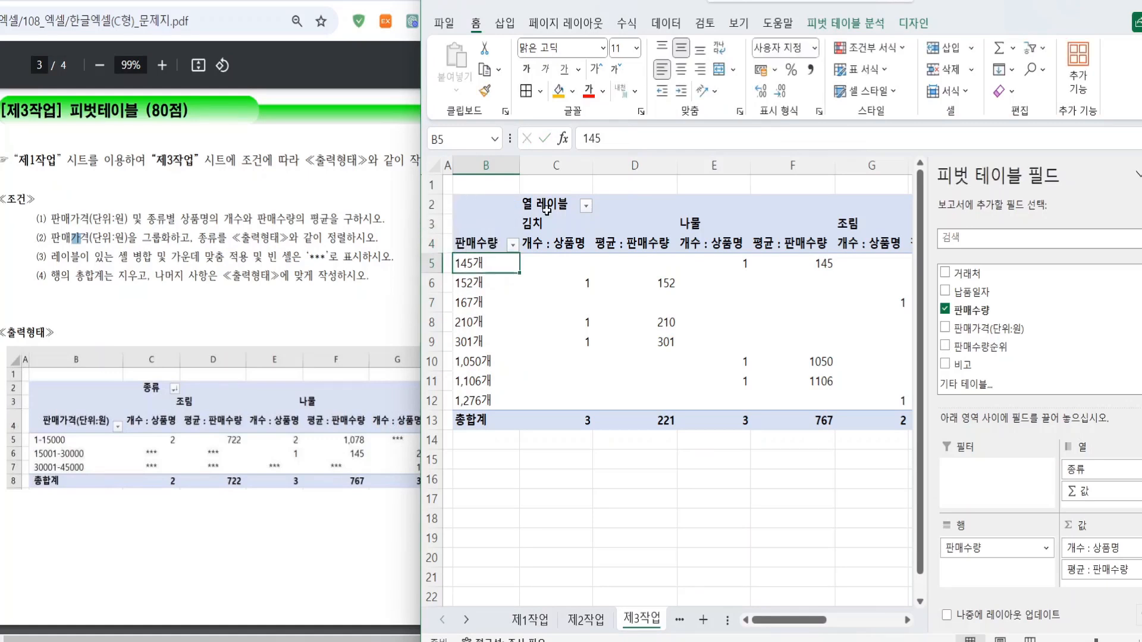
# Step: Rename the pivot table's column label header in C2 as 종류
pyautogui.doubleClick(546, 208)
pyautogui.moveTo(568, 205); pyautogui.dragTo(466, 210)
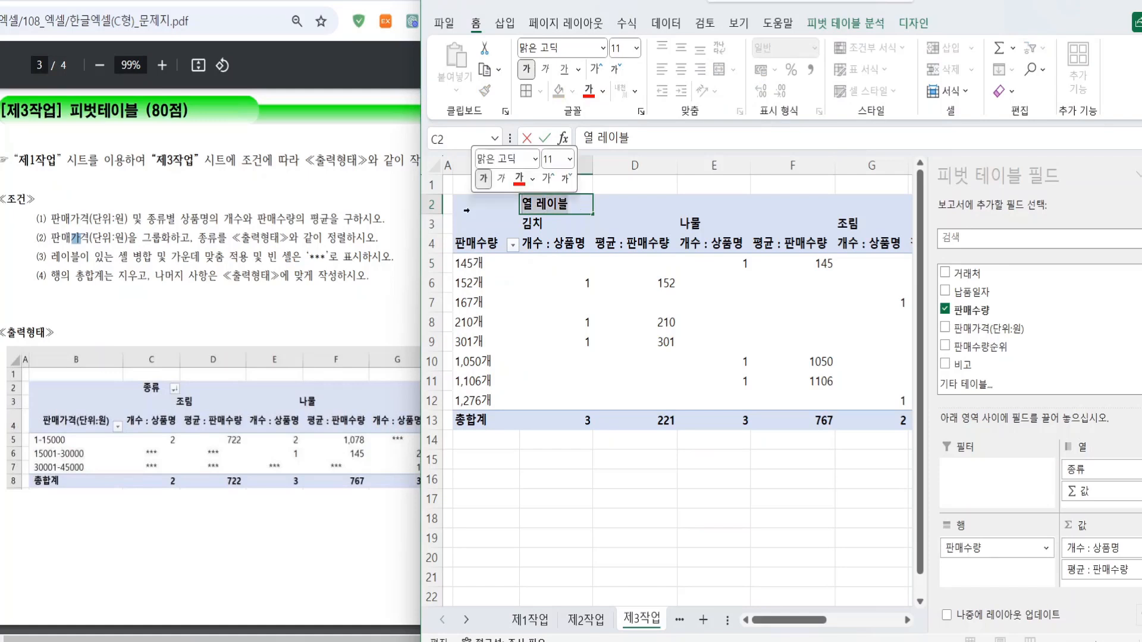
pyautogui.write('종류')
pyautogui.press('Return')
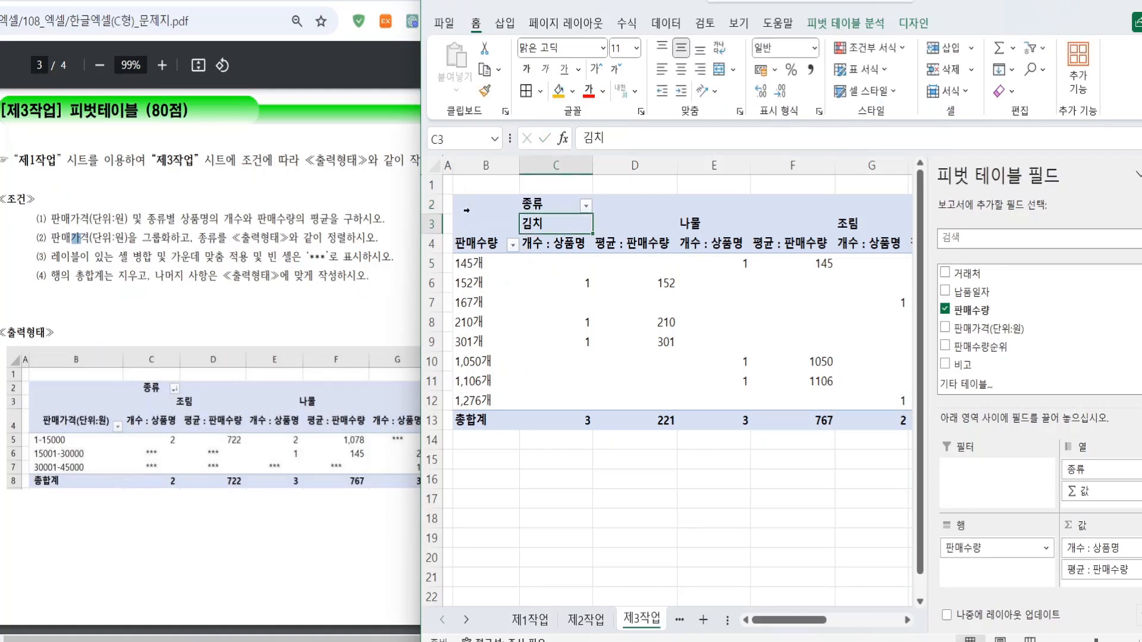
# Step: Replace 판매수량 with 판매가격(단위:원) as the pivot table's row field
pyautogui.click(482, 292)
pyautogui.moveTo(982, 548); pyautogui.dragTo(930, 442)
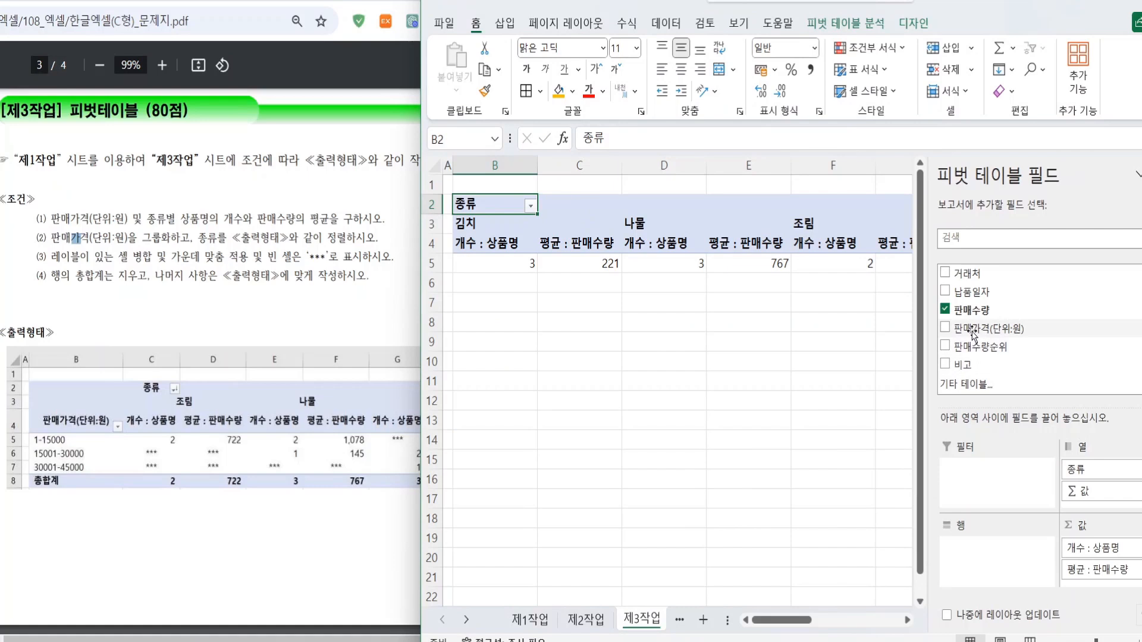
pyautogui.moveTo(960, 330); pyautogui.dragTo(982, 567)
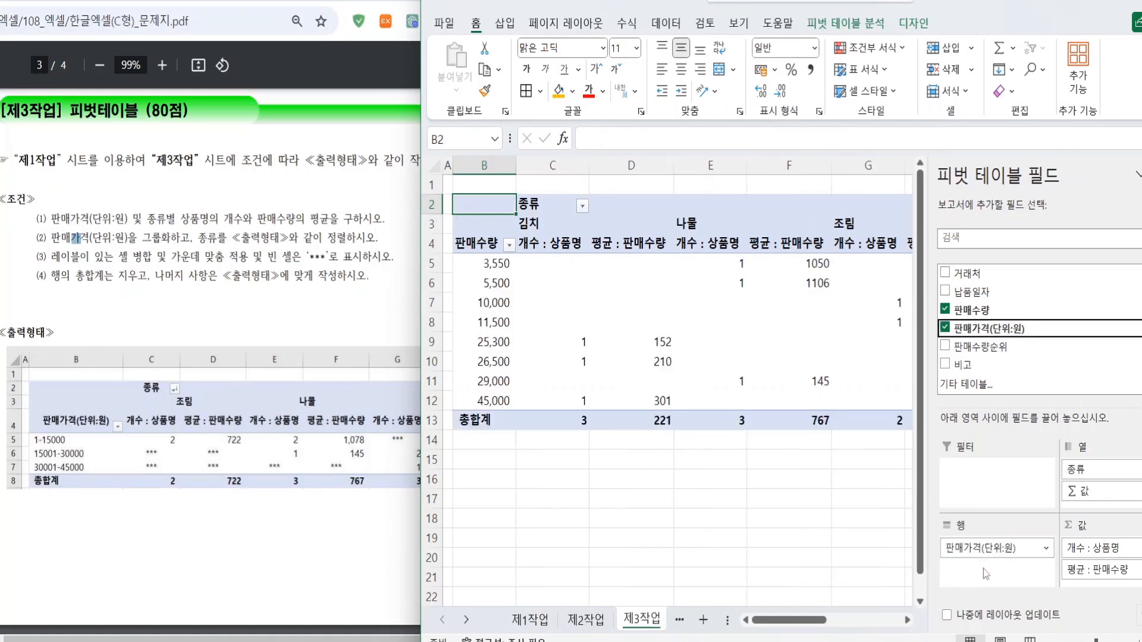
# Step: Rename the row label header in B4 as 판매가격(단위:원)
pyautogui.doubleClick(497, 243)
pyautogui.moveTo(498, 243); pyautogui.dragTo(358, 243)
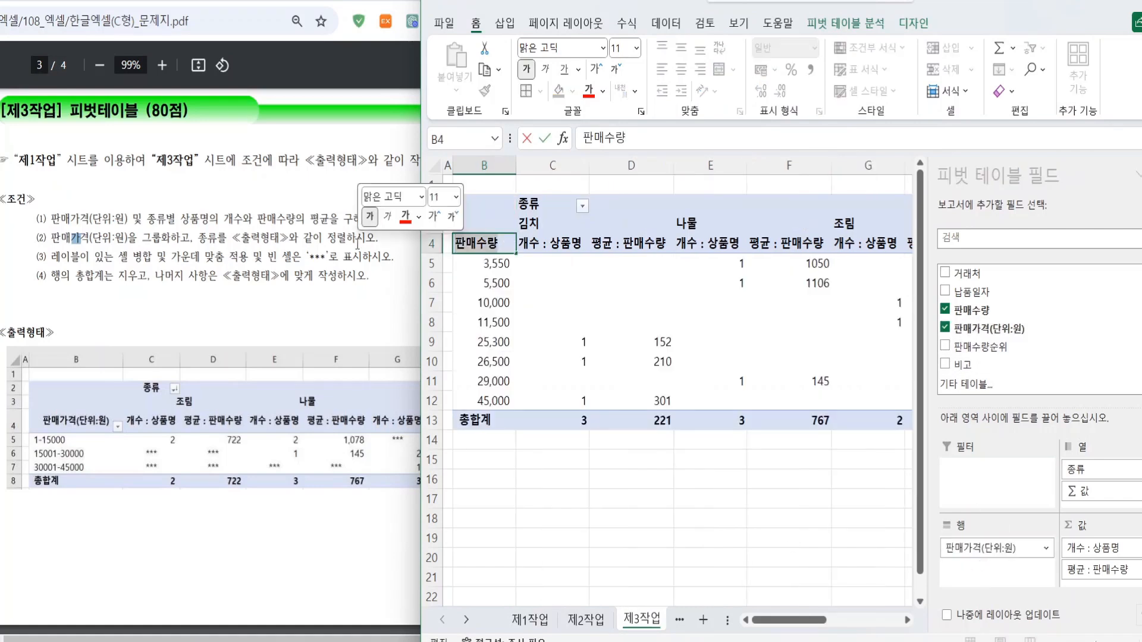
pyautogui.write('판')
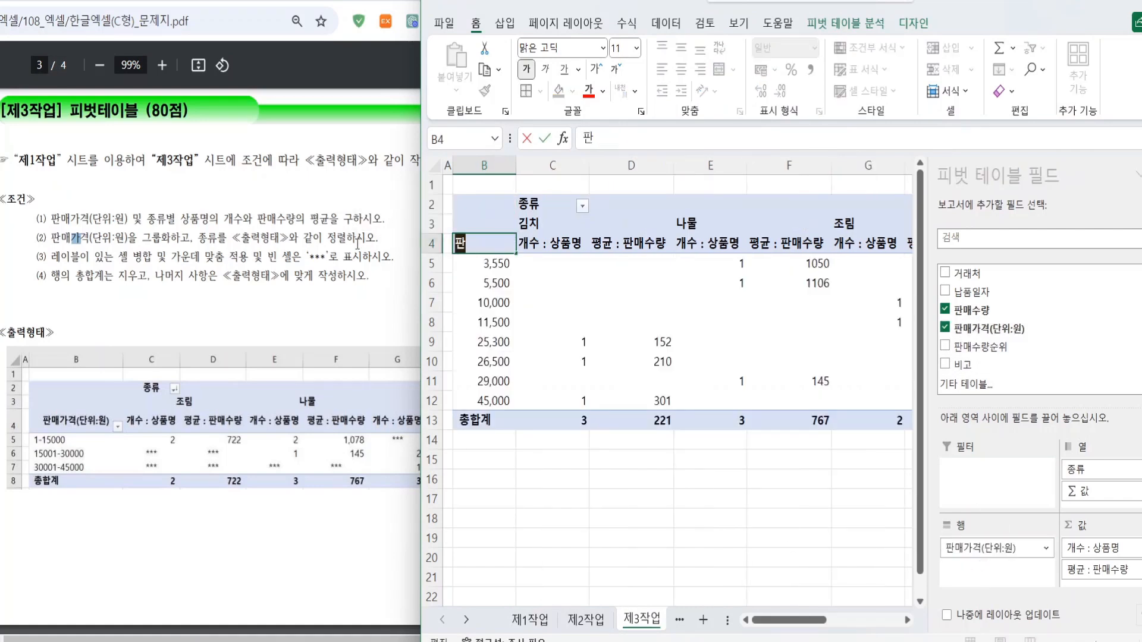
pyautogui.write('매가격(단위:원')
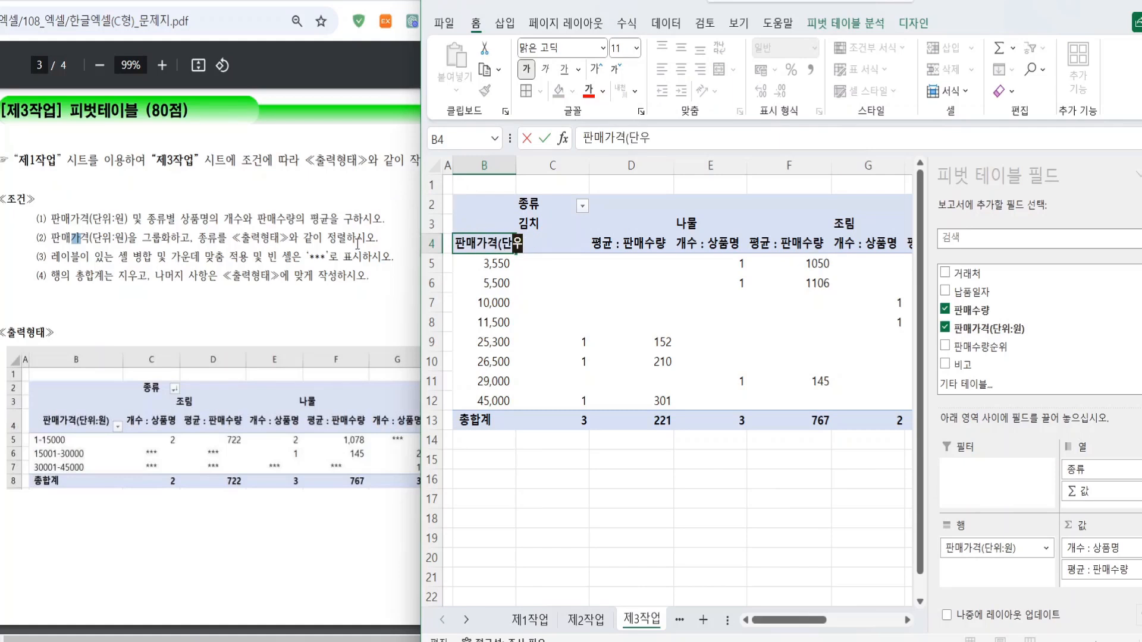
pyautogui.write(')')
pyautogui.press('Return')
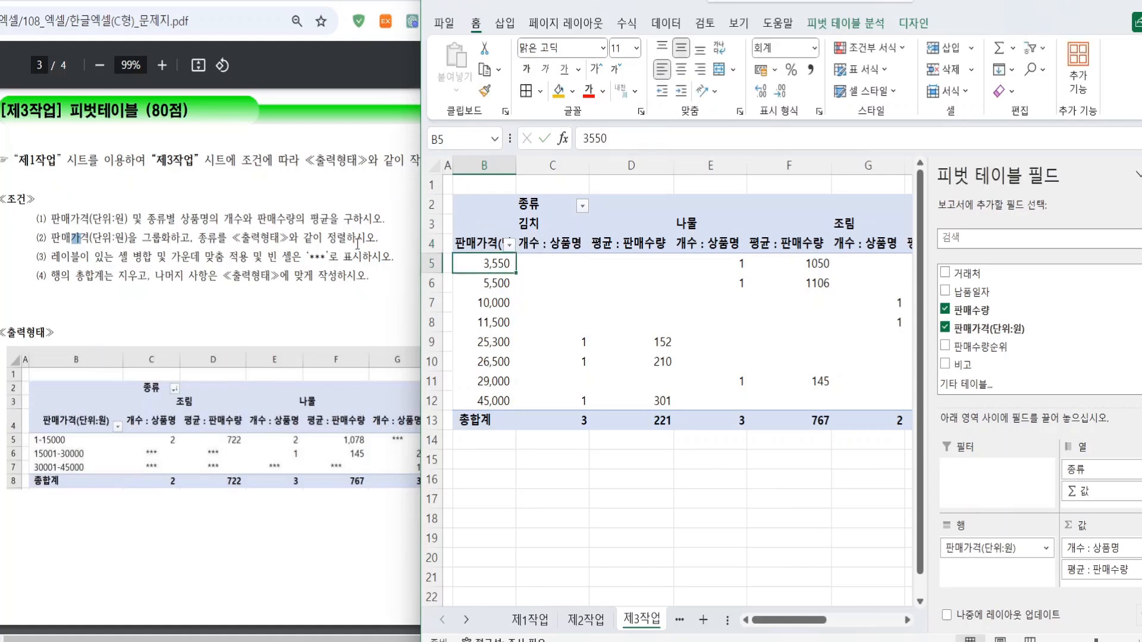
# Step: Group the 판매가격(단위:원) row values from 1 to 45000 in units of 15000
pyautogui.click(484, 313)
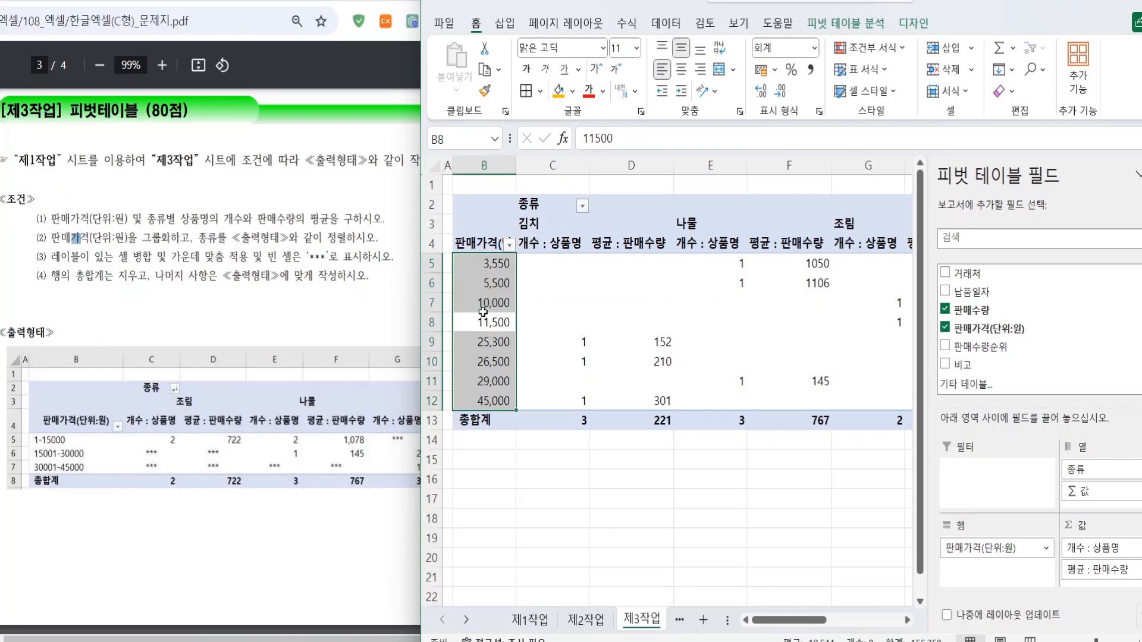
pyautogui.rightClick(483, 313)
pyautogui.click(536, 491)
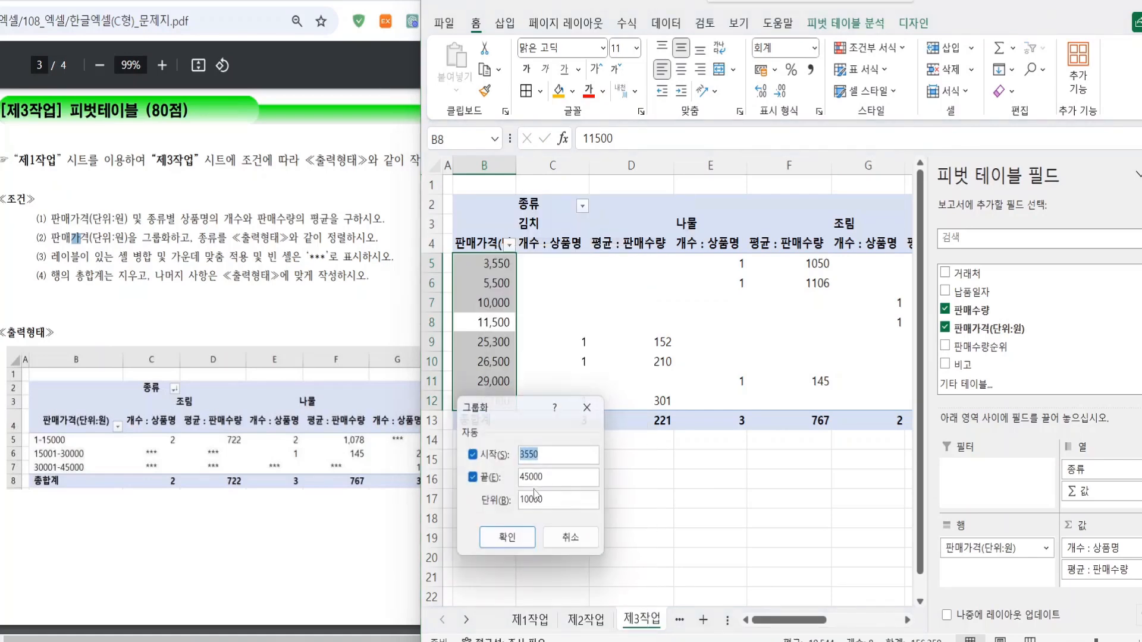
pyautogui.write('1')
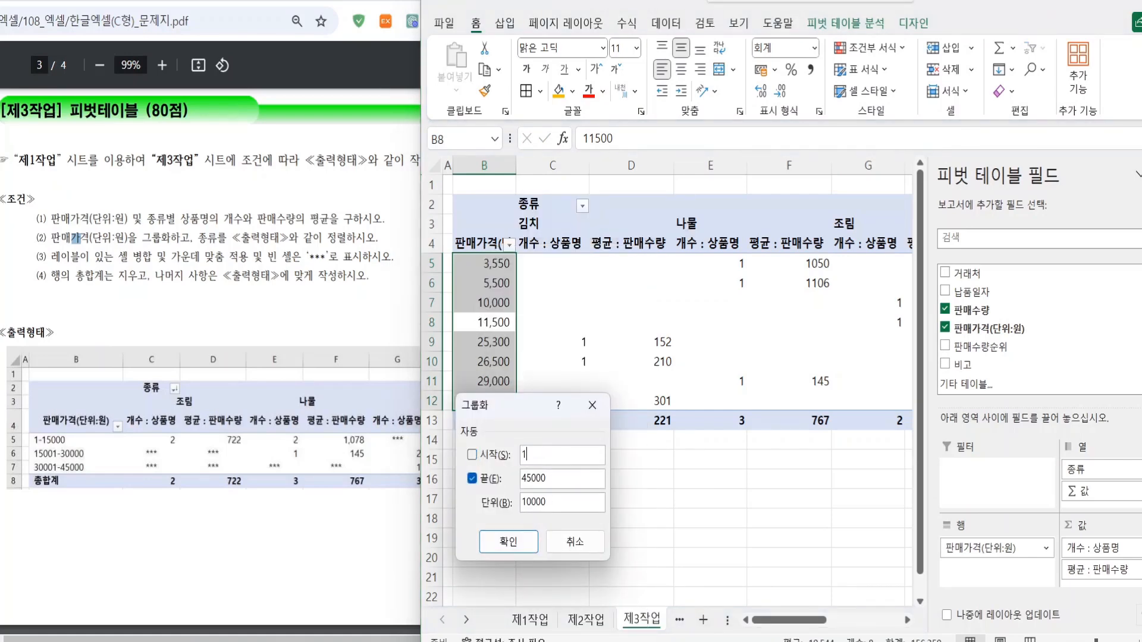
pyautogui.doubleClick(567, 478)
pyautogui.write('45000')
pyautogui.doubleClick(581, 503)
pyautogui.write('15000')
pyautogui.click(509, 541)
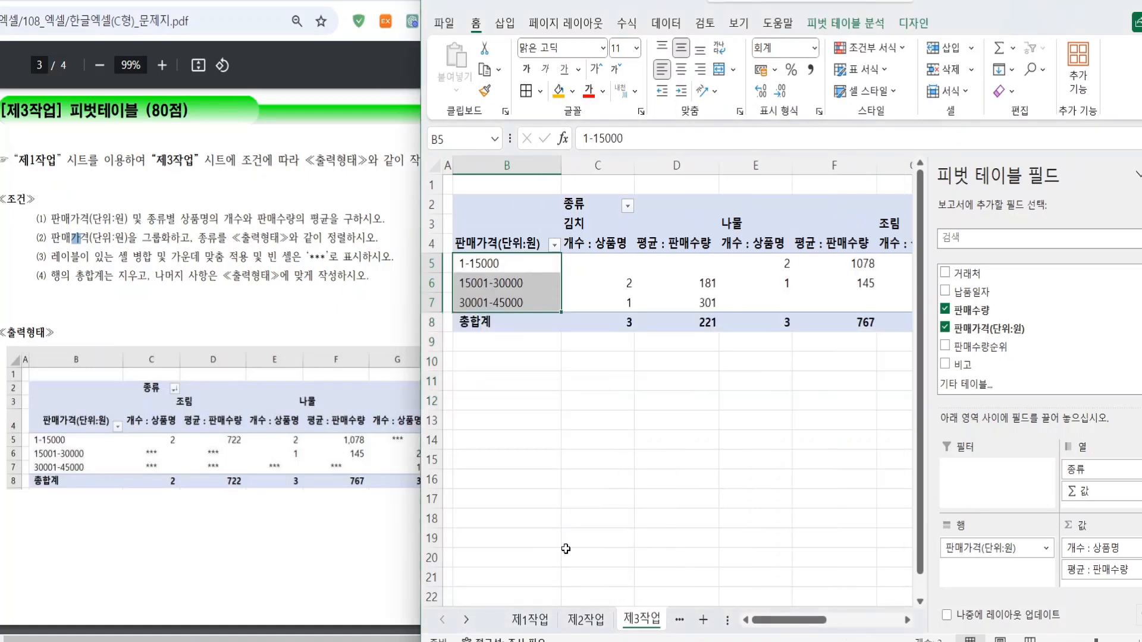
# Step: Sort the 종류 column field in descending order to match the exam's ≪출력형태≫
pyautogui.click(530, 290)
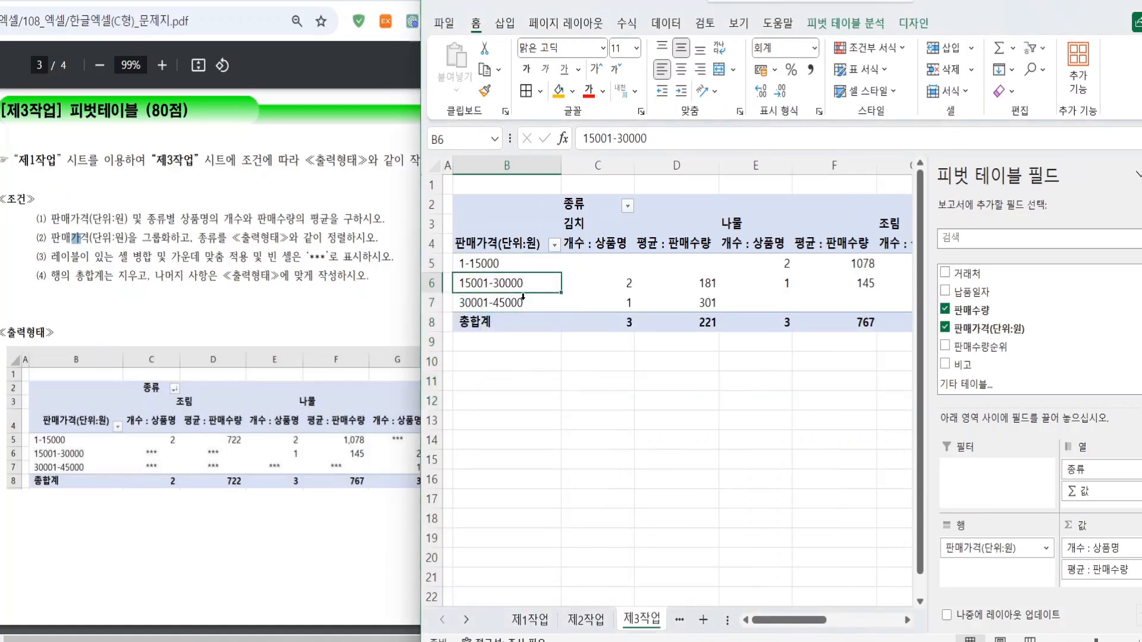
pyautogui.moveTo(510, 272)
pyautogui.mouseDown()
pyautogui.moveTo(504, 303)
pyautogui.moveTo(506, 266)
pyautogui.mouseUp()
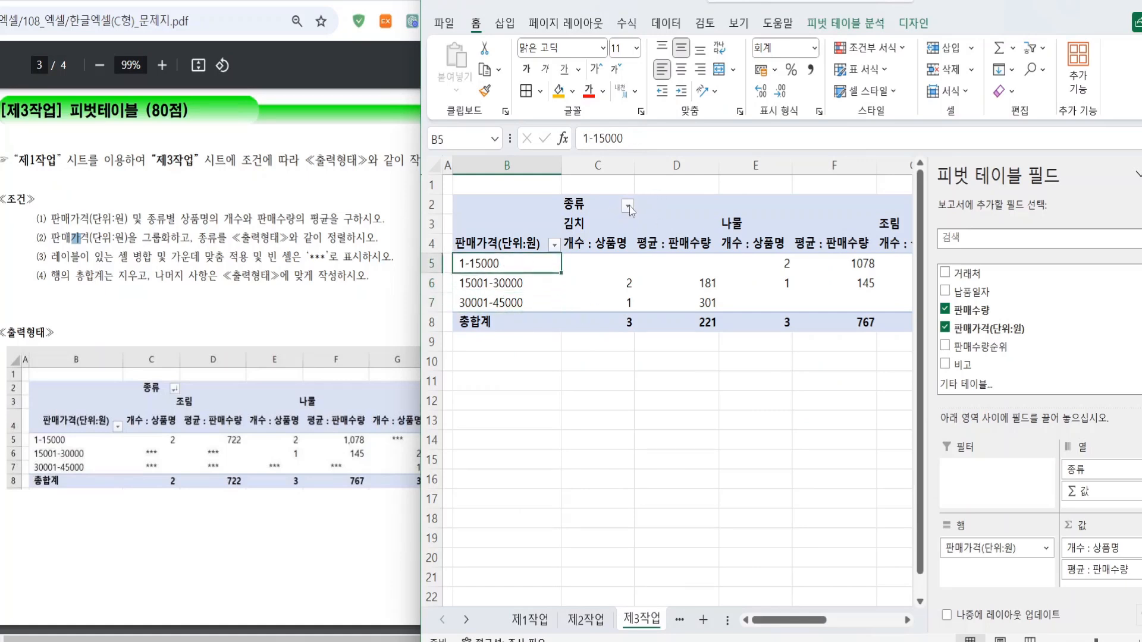
pyautogui.click(630, 207)
pyautogui.click(542, 231)
pyautogui.click(628, 206)
pyautogui.click(551, 245)
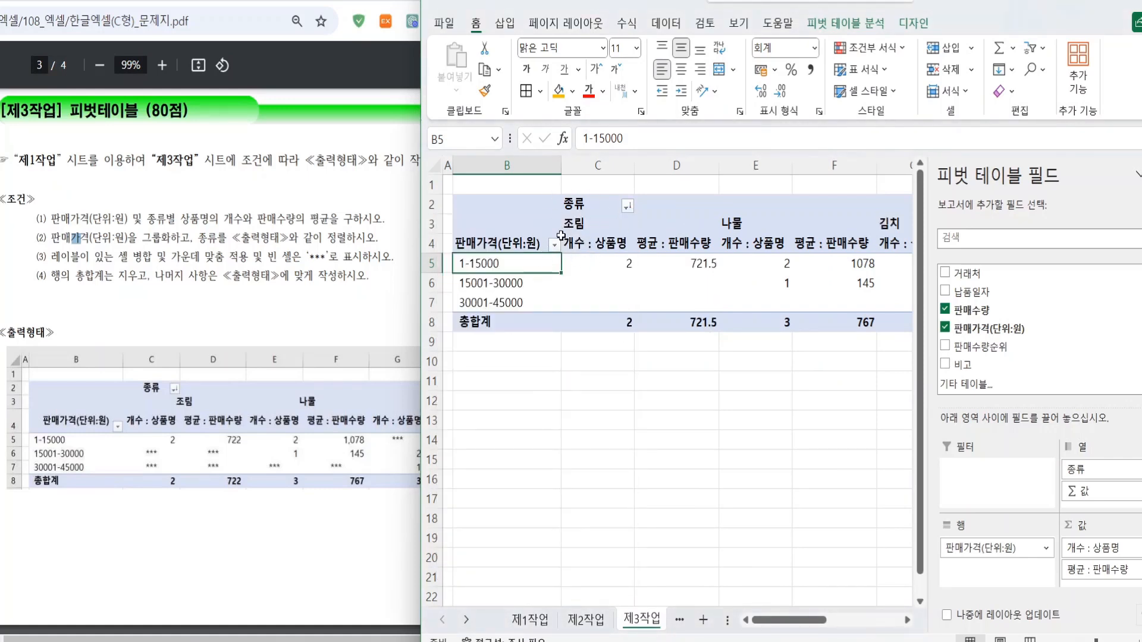
# Step: Select cell C5 in the pivot table and move the workbook window so the whole field pane fits on screen
pyautogui.click(602, 283)
pyautogui.click(602, 260)
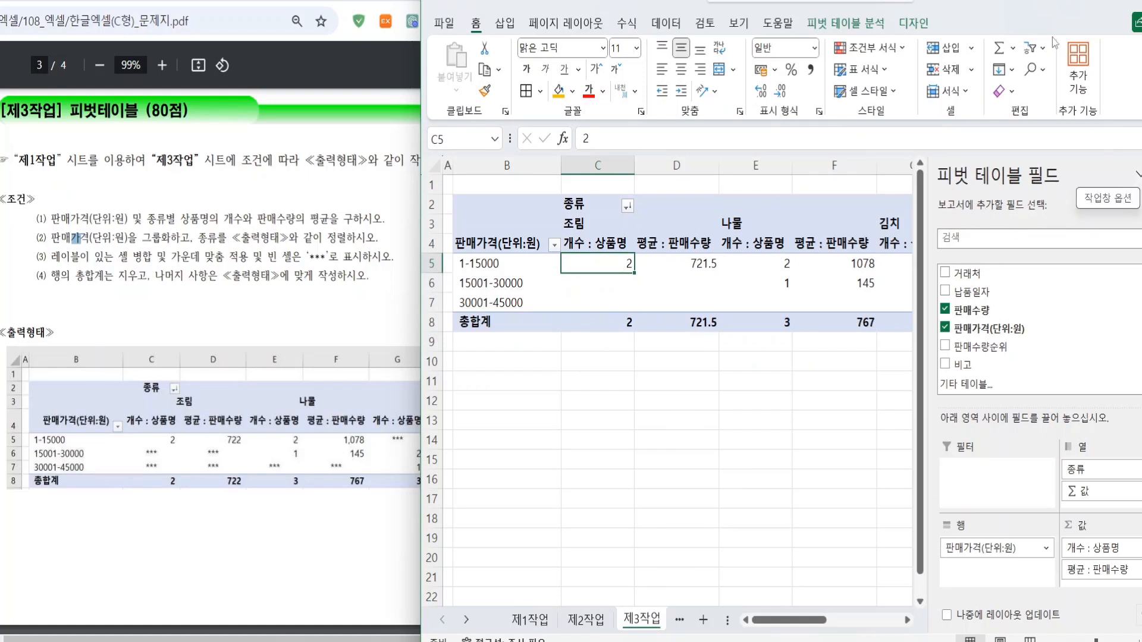
pyautogui.moveTo(946, 4); pyautogui.dragTo(888, 9)
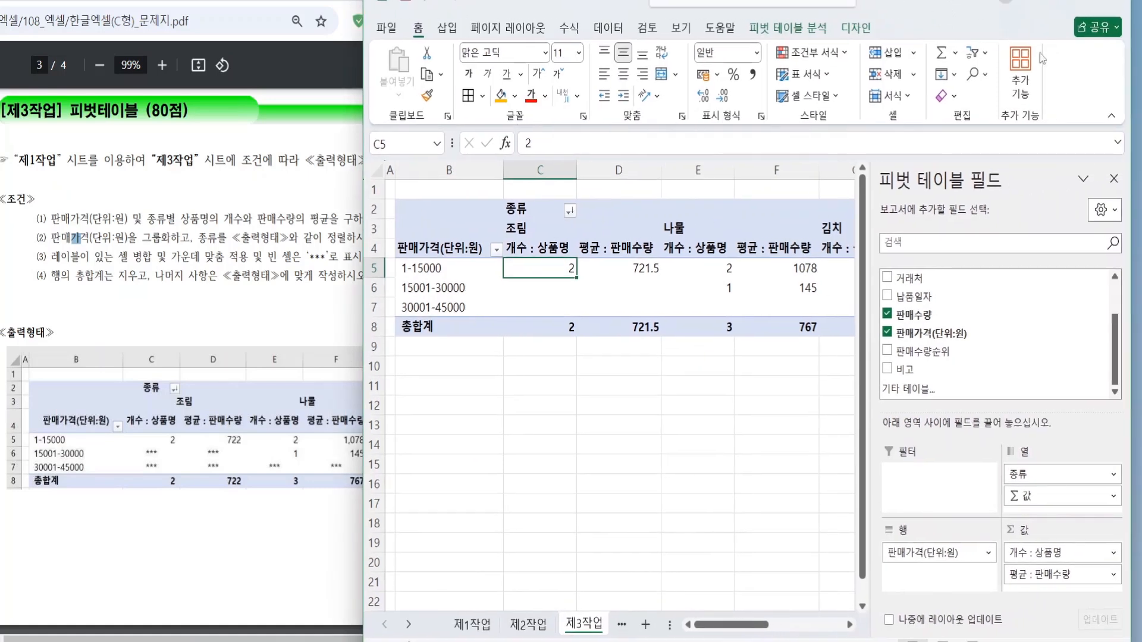
# Step: Close the pivot field pane and apply comma style and centered alignment to the pivot values in C5:J8
pyautogui.click(1114, 180)
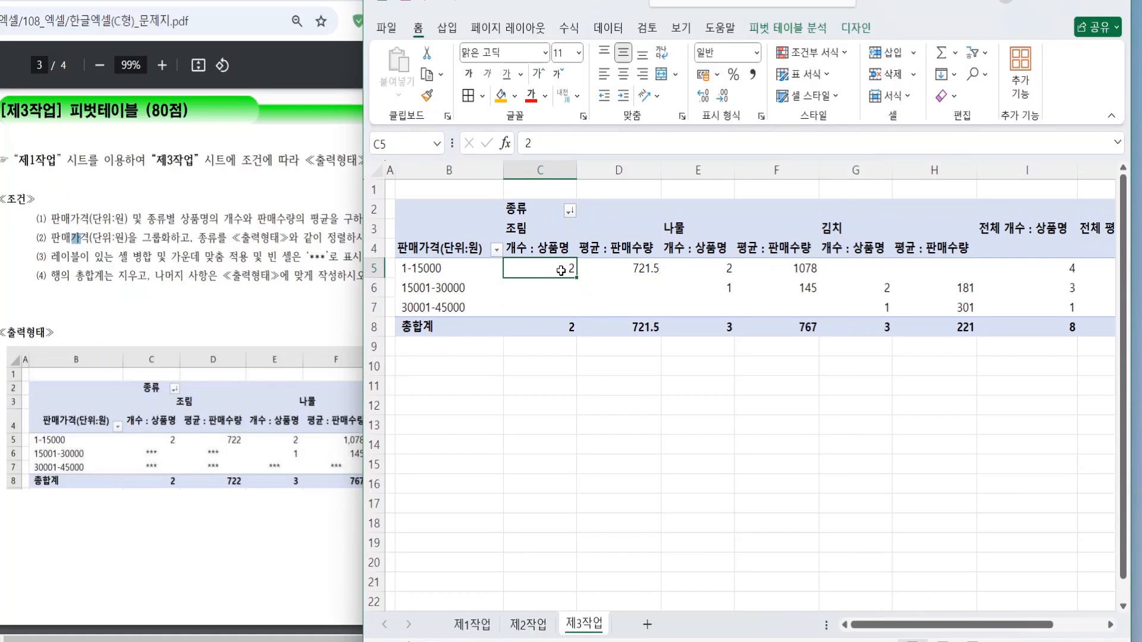
pyautogui.moveTo(558, 270); pyautogui.dragTo(982, 332)
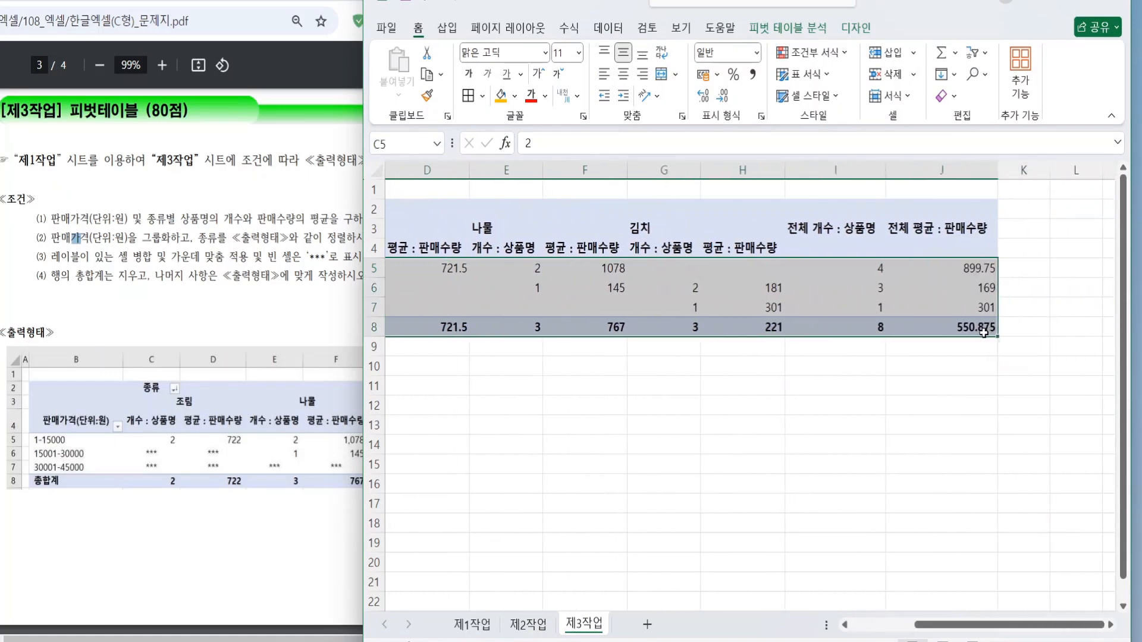
pyautogui.click(753, 75)
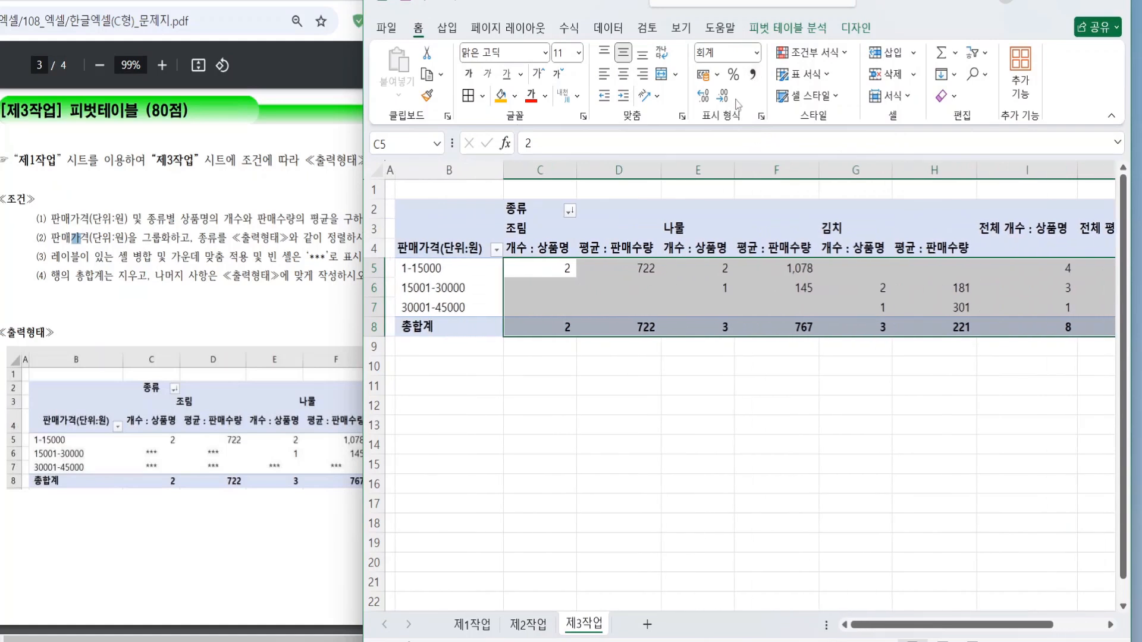
pyautogui.click(623, 77)
pyautogui.click(539, 275)
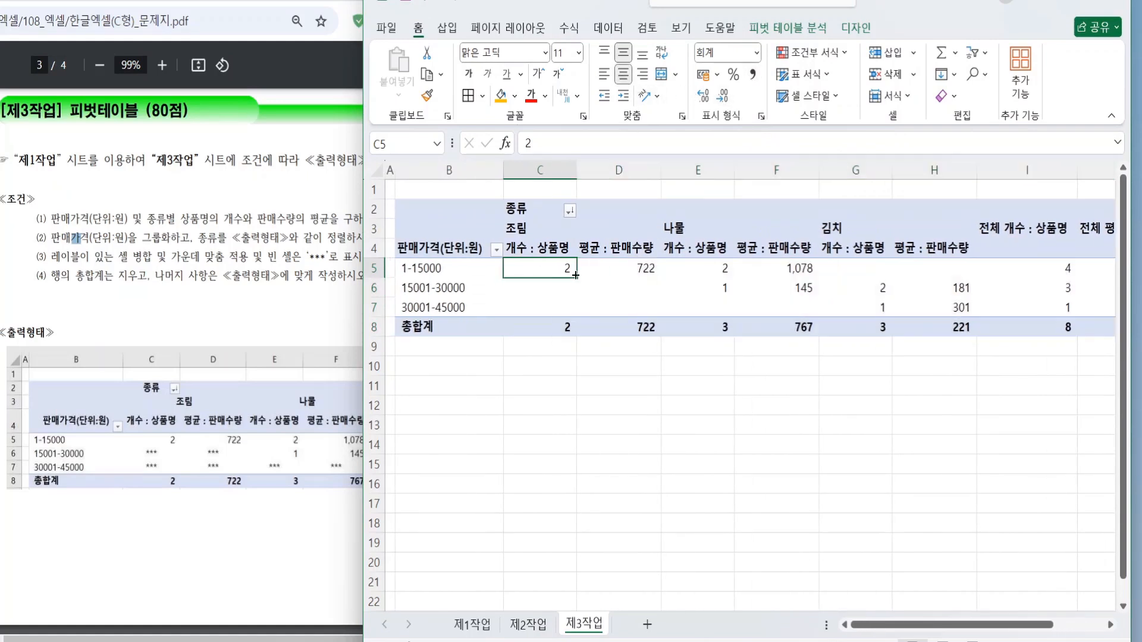
# Step: Check the formatted pivot value cells and read conditions (3) and (4) of 제3작업 in the exam PDF
pyautogui.click(566, 285)
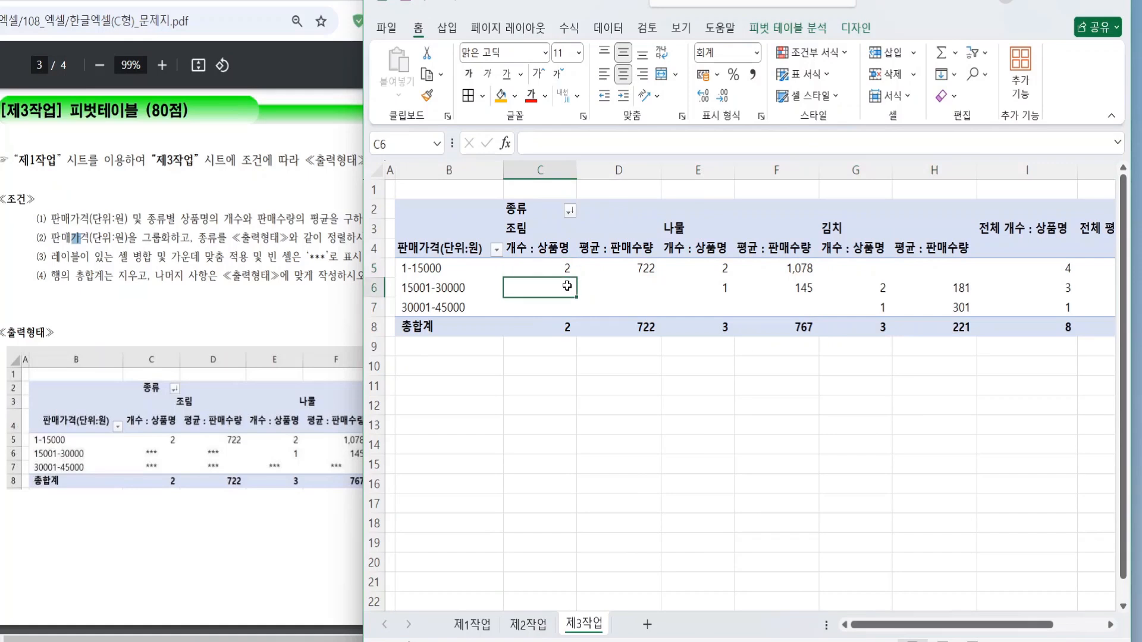
pyautogui.click(785, 282)
pyautogui.click(652, 277)
pyautogui.click(563, 267)
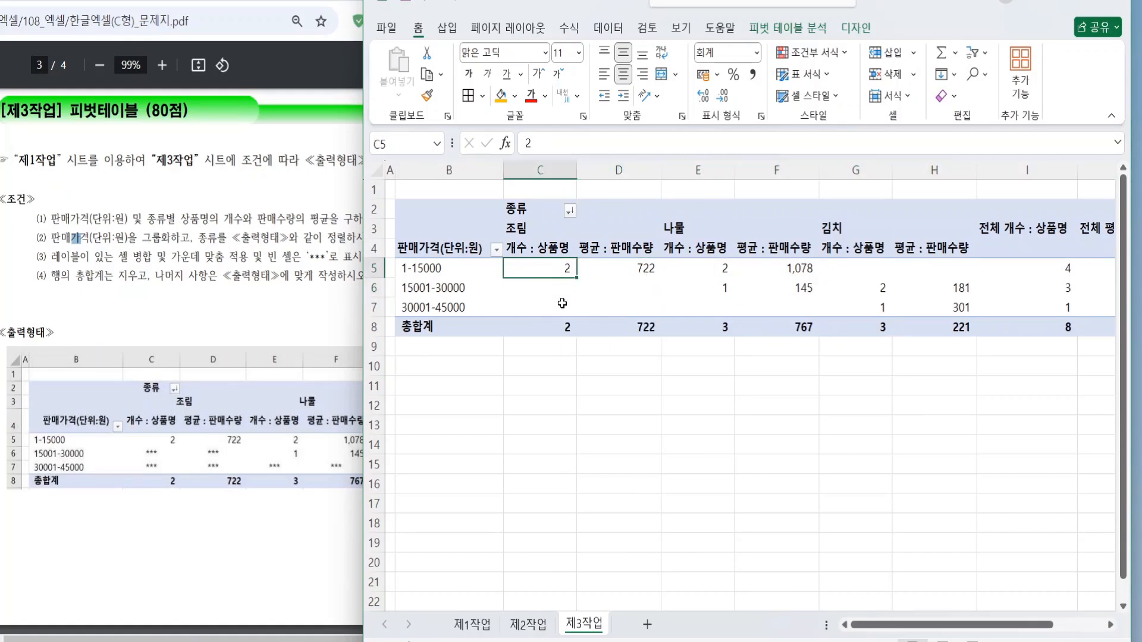
pyautogui.click(559, 320)
pyautogui.click(647, 329)
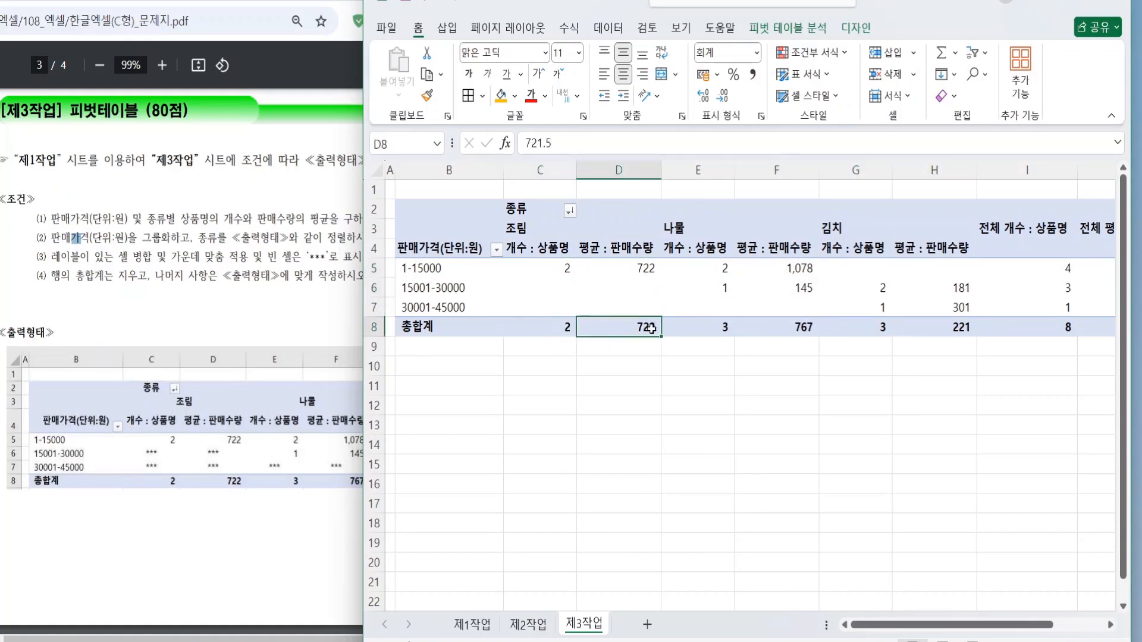
pyautogui.click(582, 270)
pyautogui.click(145, 245)
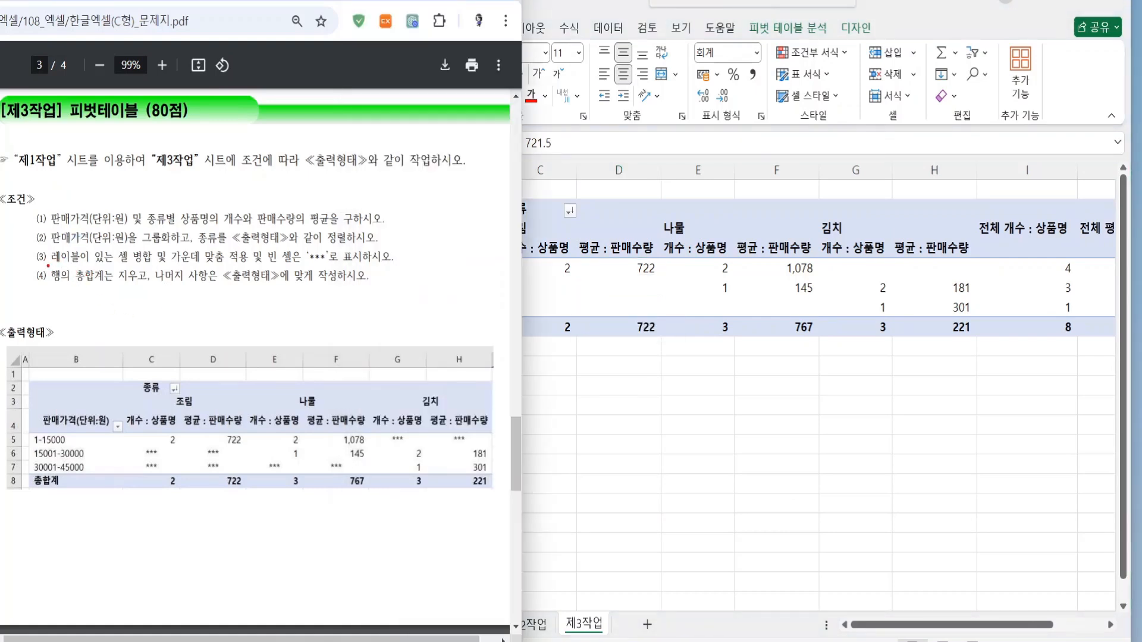
pyautogui.moveTo(48, 266); pyautogui.dragTo(373, 266)
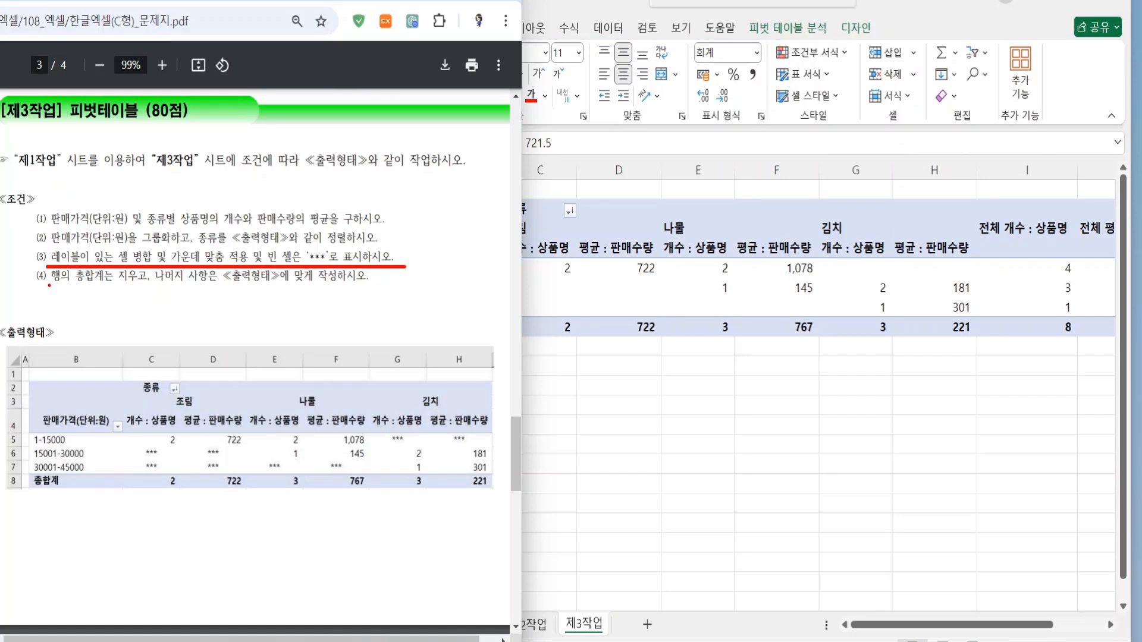
pyautogui.moveTo(49, 286); pyautogui.dragTo(376, 285)
pyautogui.press('Escape')
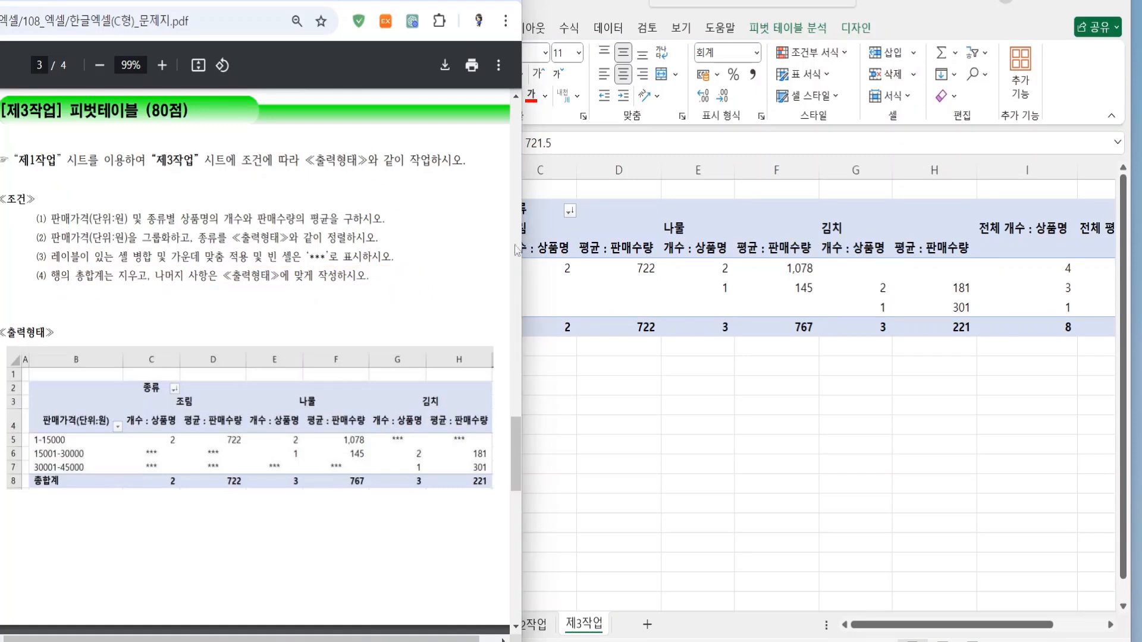
# Step: In the PivotTable options, enable merging and centering of cells with labels and show empty cells as ***
pyautogui.click(606, 262)
pyautogui.click(528, 298)
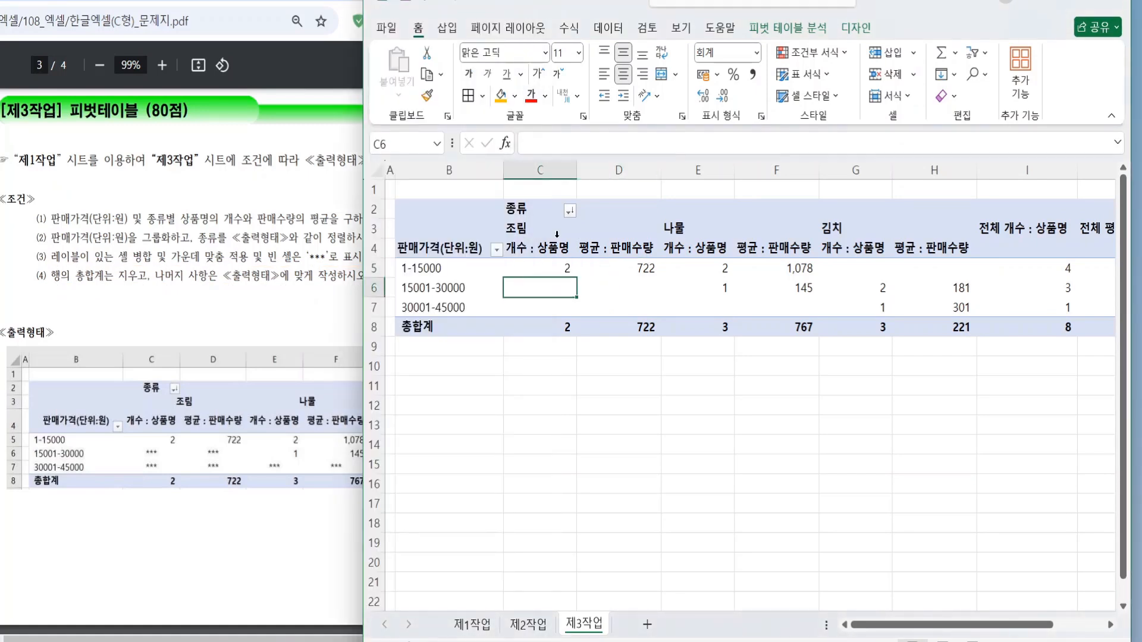
pyautogui.click(546, 303)
pyautogui.click(550, 290)
pyautogui.click(541, 270)
pyautogui.click(544, 291)
pyautogui.rightClick(536, 286)
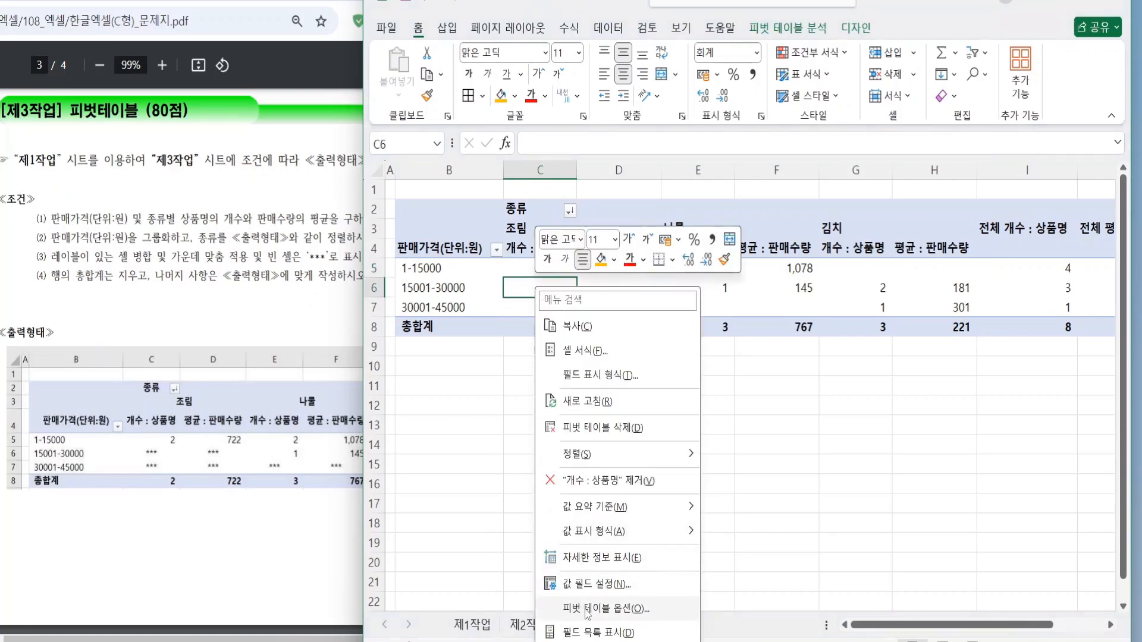
pyautogui.click(591, 608)
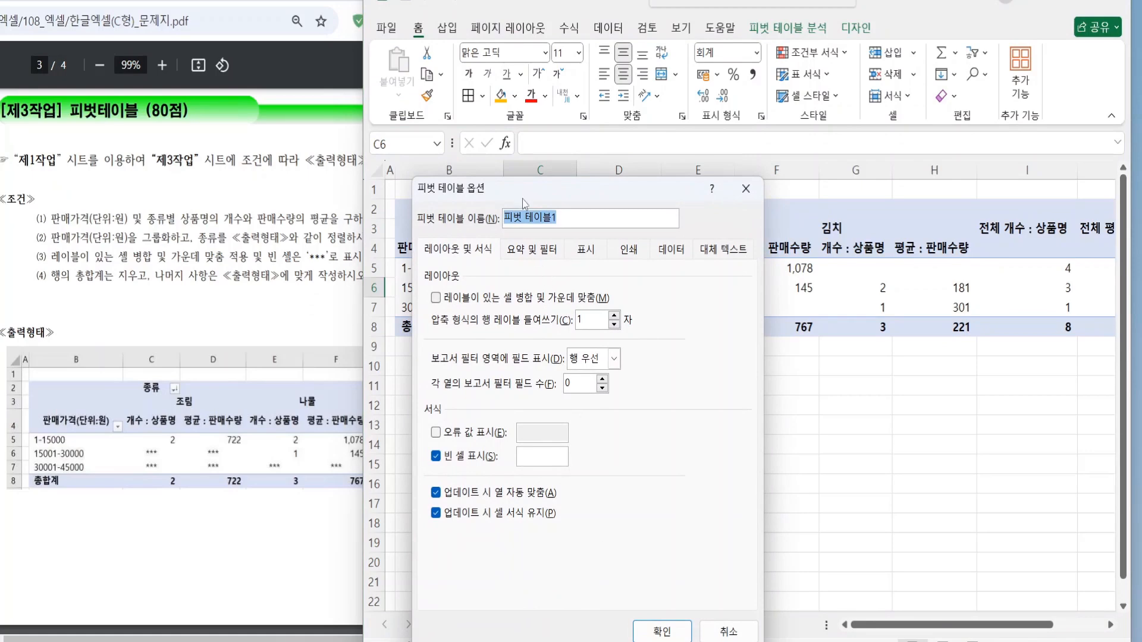
pyautogui.moveTo(525, 203); pyautogui.dragTo(826, 176)
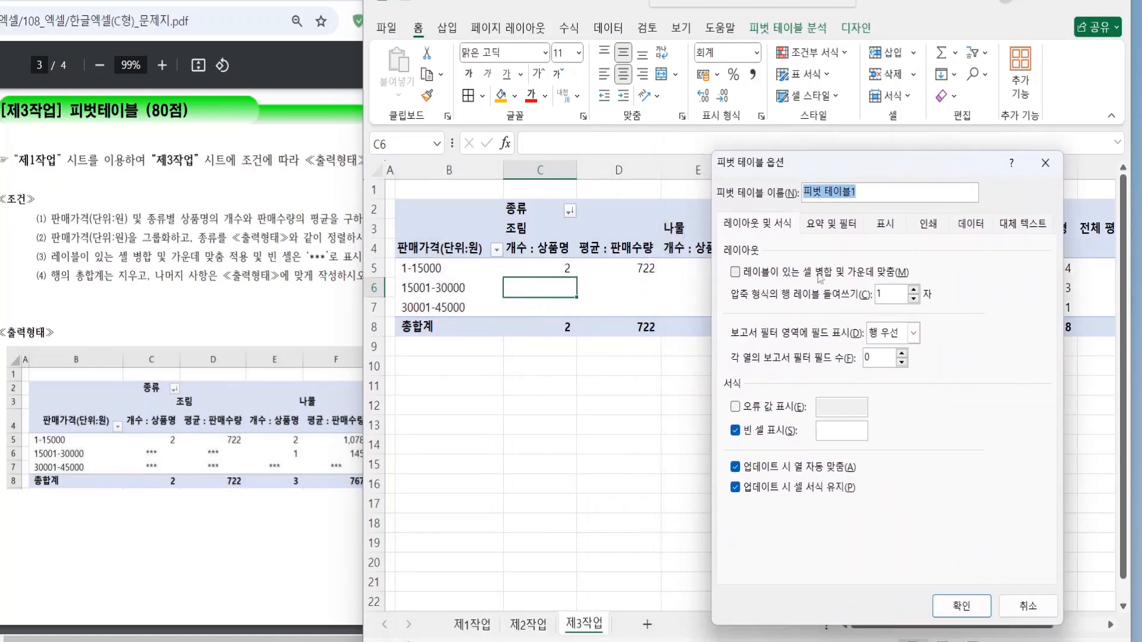
pyautogui.click(767, 275)
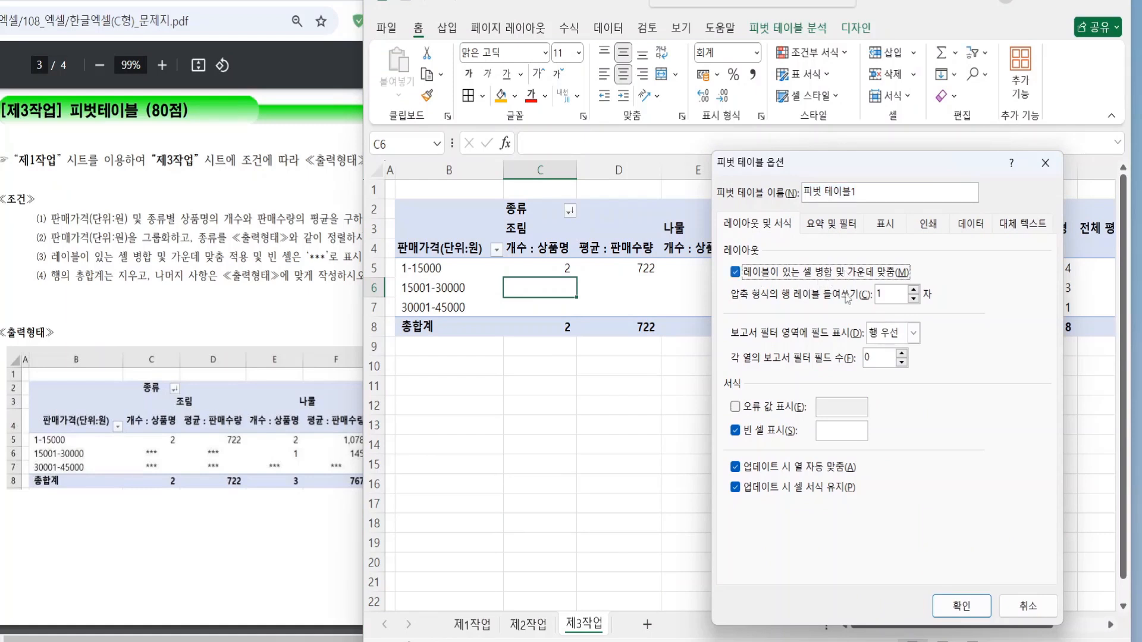
pyautogui.click(825, 433)
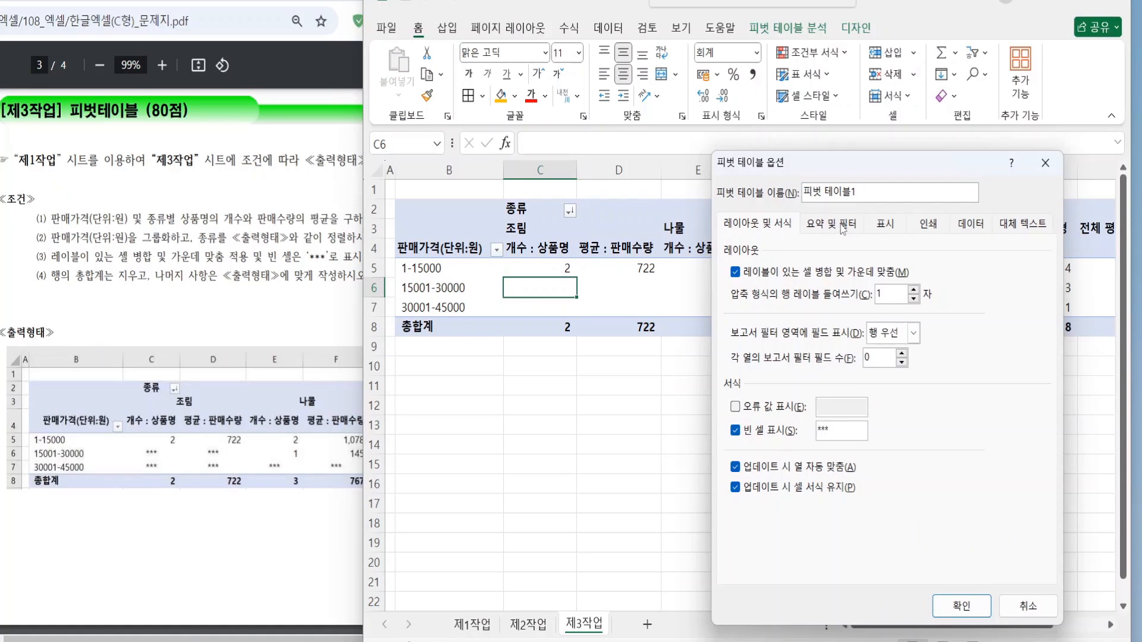
# Step: Turn off the row grand totals (행 총합계 표시) and apply the PivotTable options
pyautogui.click(843, 230)
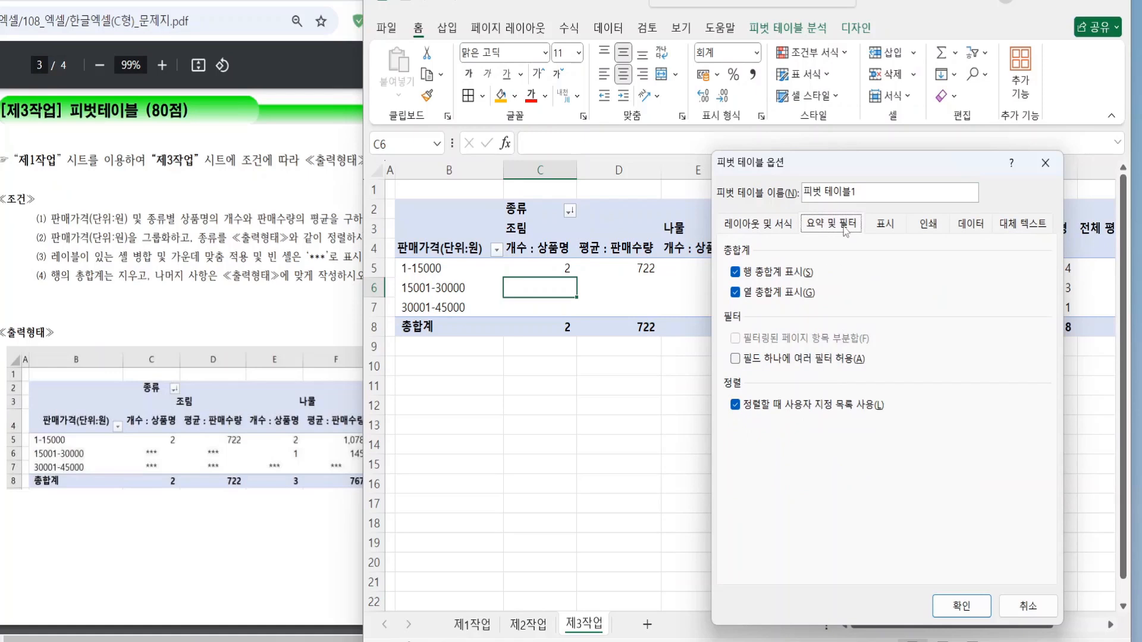
pyautogui.click(765, 272)
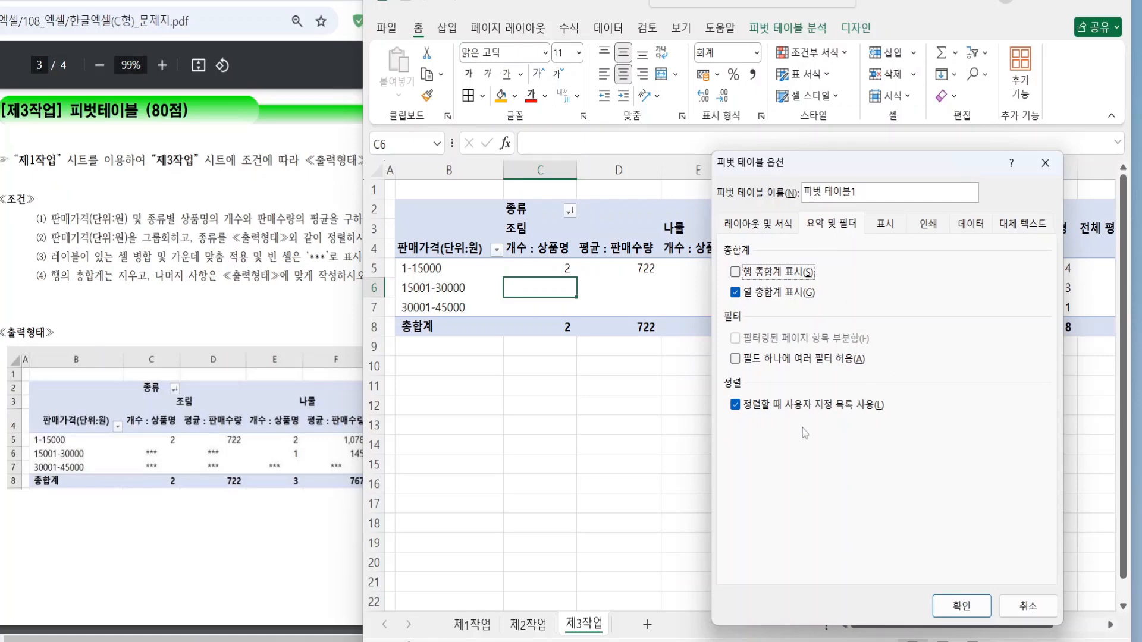
pyautogui.click(962, 606)
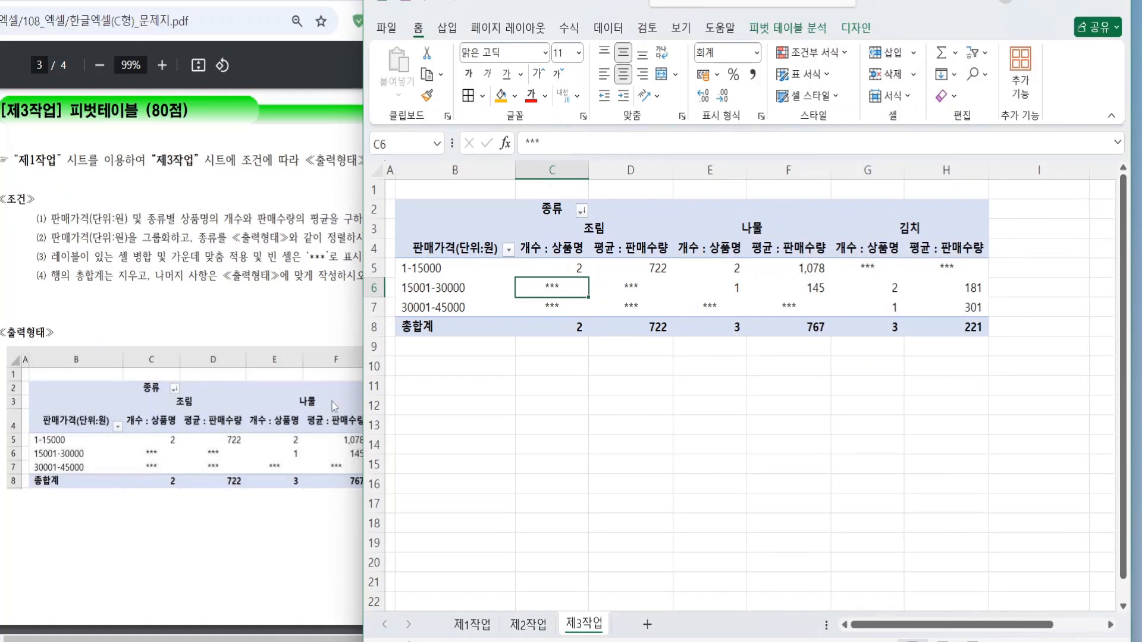
# Step: Compare the pivot table with the exam's ≪출력형태≫, moving the workbook window aside, and find the graph task on PDF page 4
pyautogui.click(259, 316)
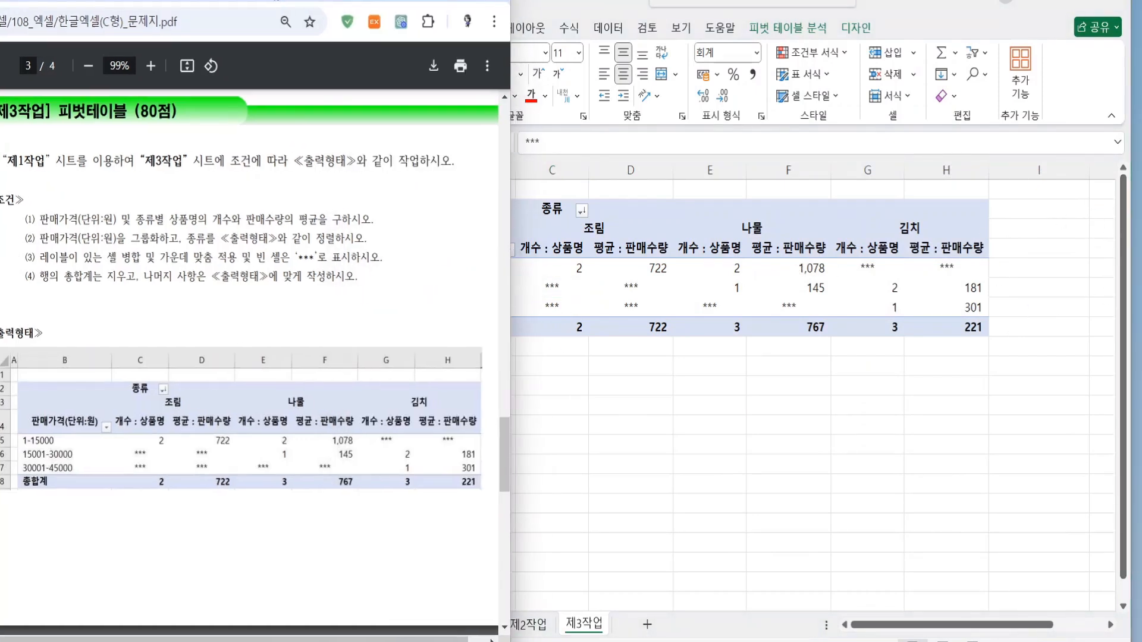
pyautogui.click(614, 287)
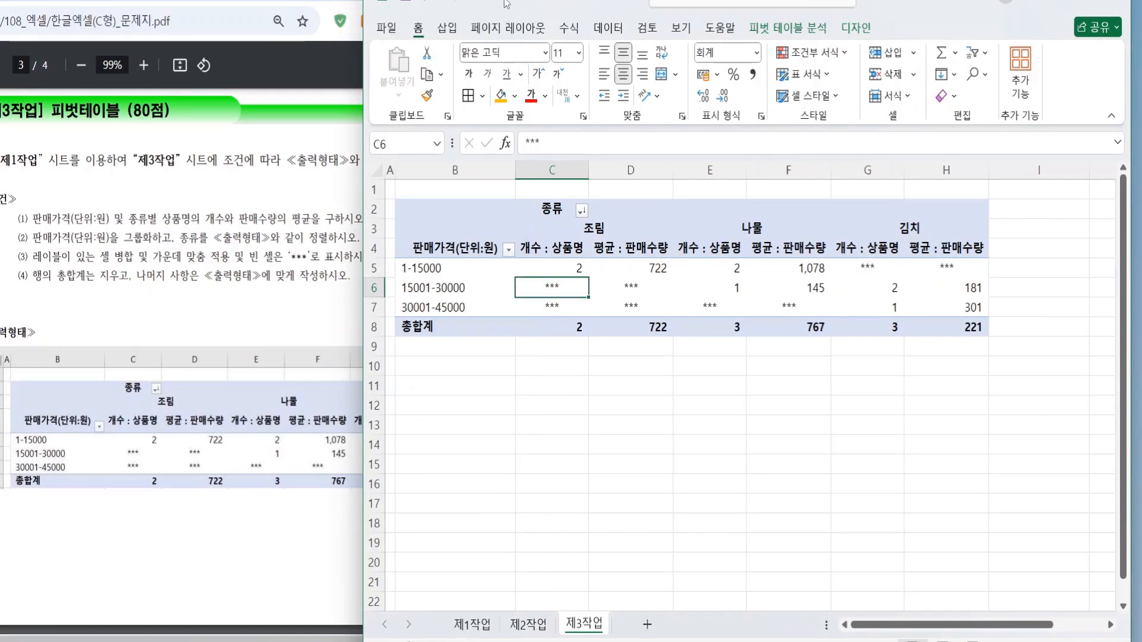
pyautogui.moveTo(511, 3); pyautogui.dragTo(618, 0)
pyautogui.click(562, 263)
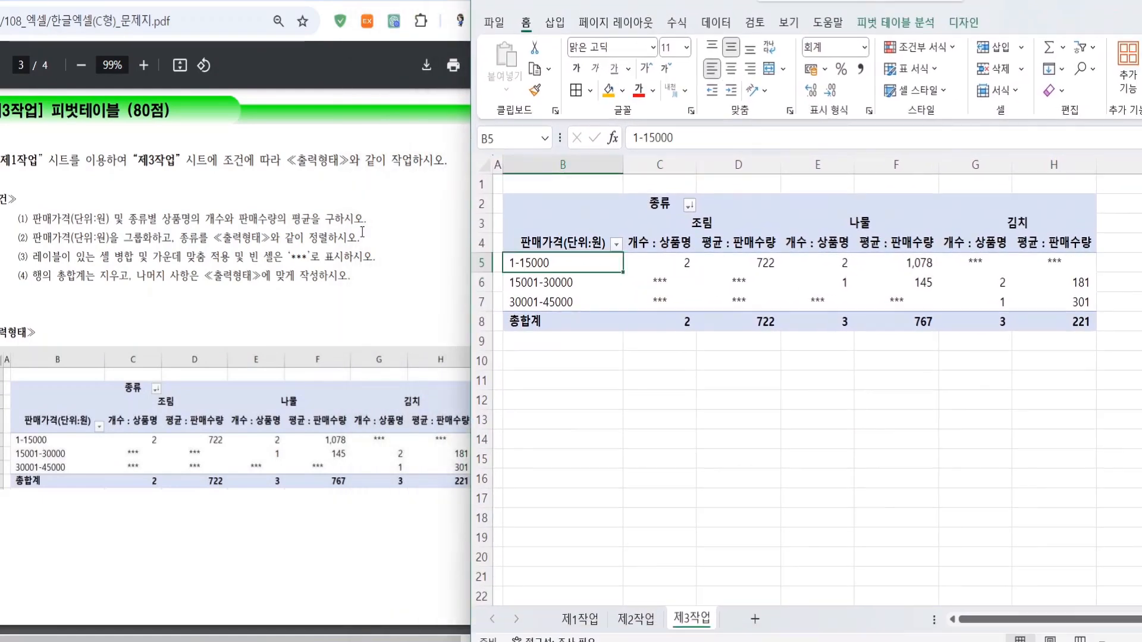
pyautogui.click(181, 324)
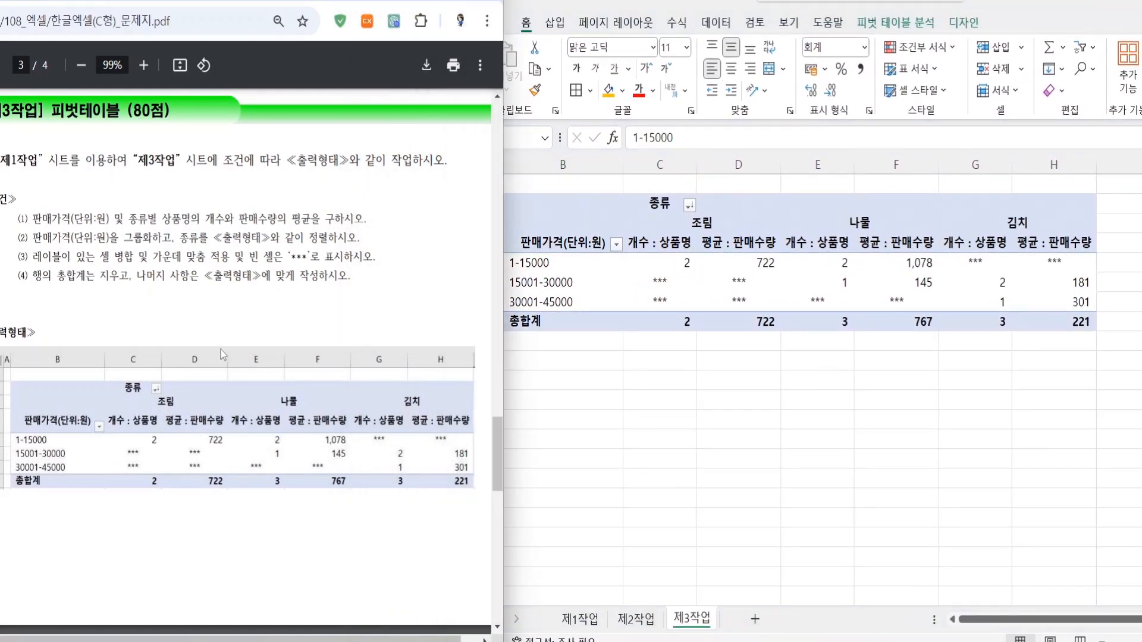
pyautogui.scroll(-10, 238, 359)
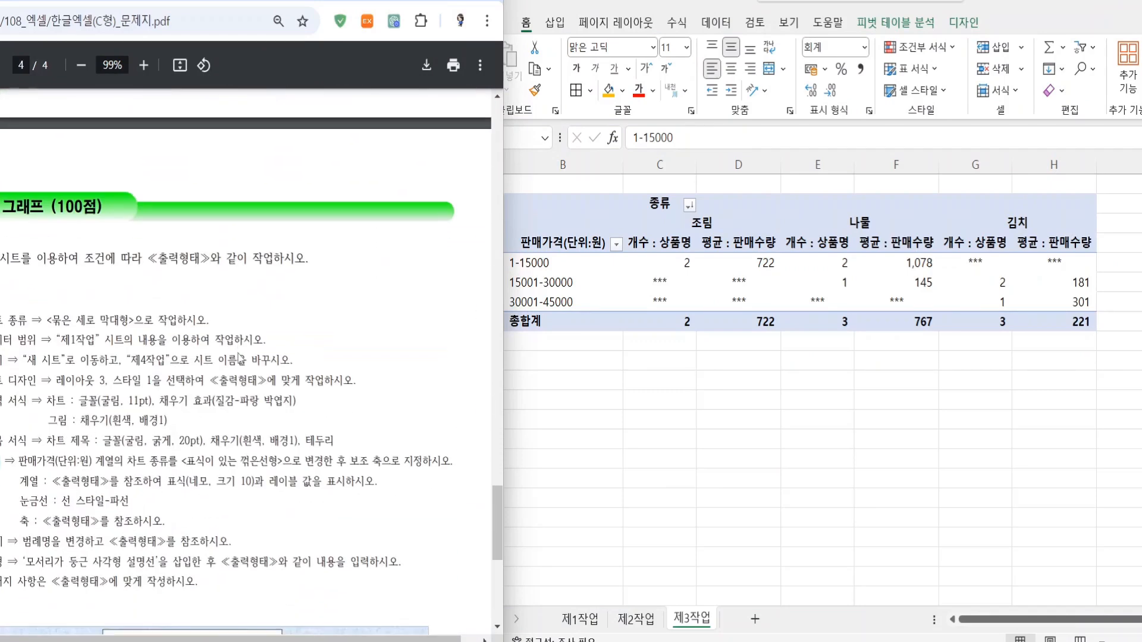
pyautogui.scroll(-3, 240, 359)
# Step: Create a clustered column chart on a new chart sheet from 제1작업 cells D4, G4:H4, D6:D11 and G6:H11
pyautogui.click(575, 322)
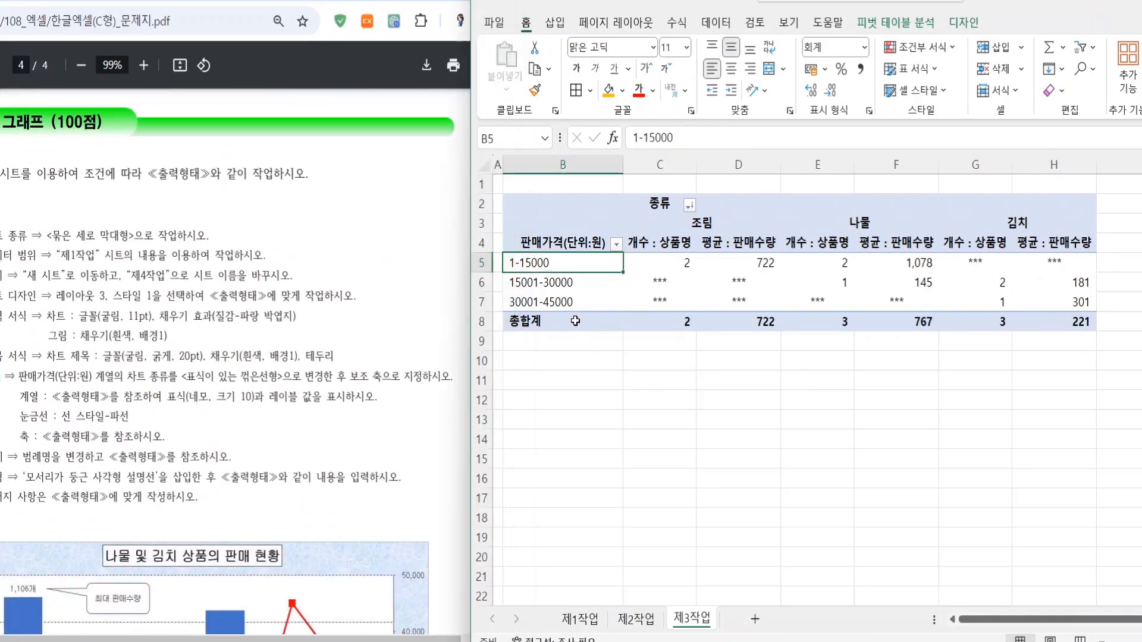
pyautogui.click(575, 321)
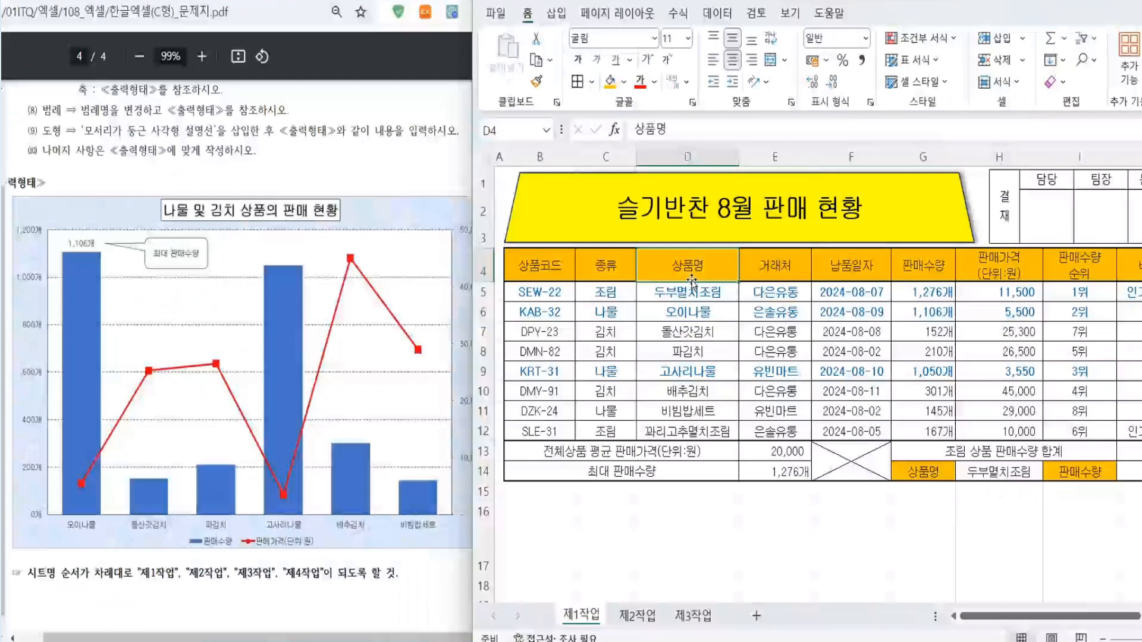
pyautogui.keyDown('ctrl'); pyautogui.click(936, 280); pyautogui.keyUp('ctrl')
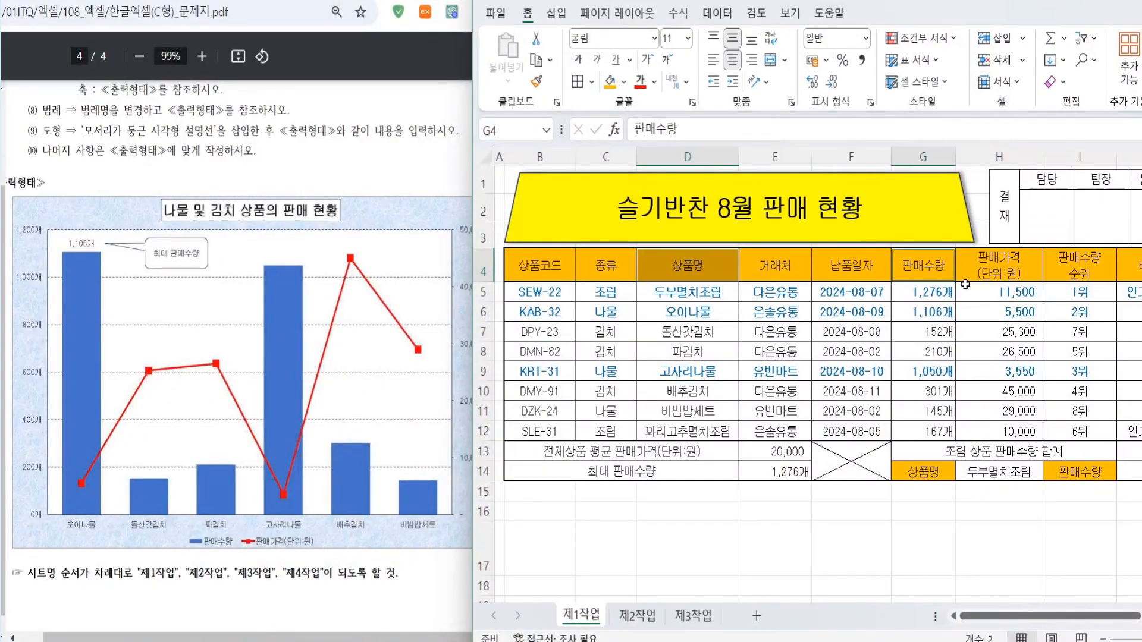
pyautogui.keyDown('ctrl'); pyautogui.click(985, 274); pyautogui.keyUp('ctrl')
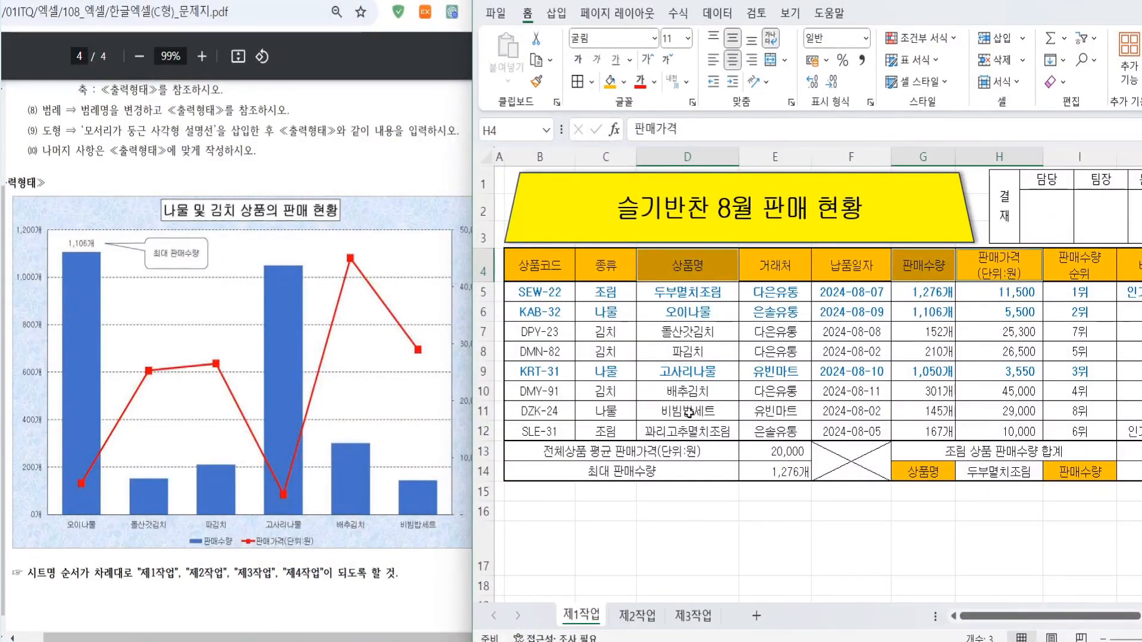
pyautogui.moveTo(693, 309); pyautogui.dragTo(690, 413)
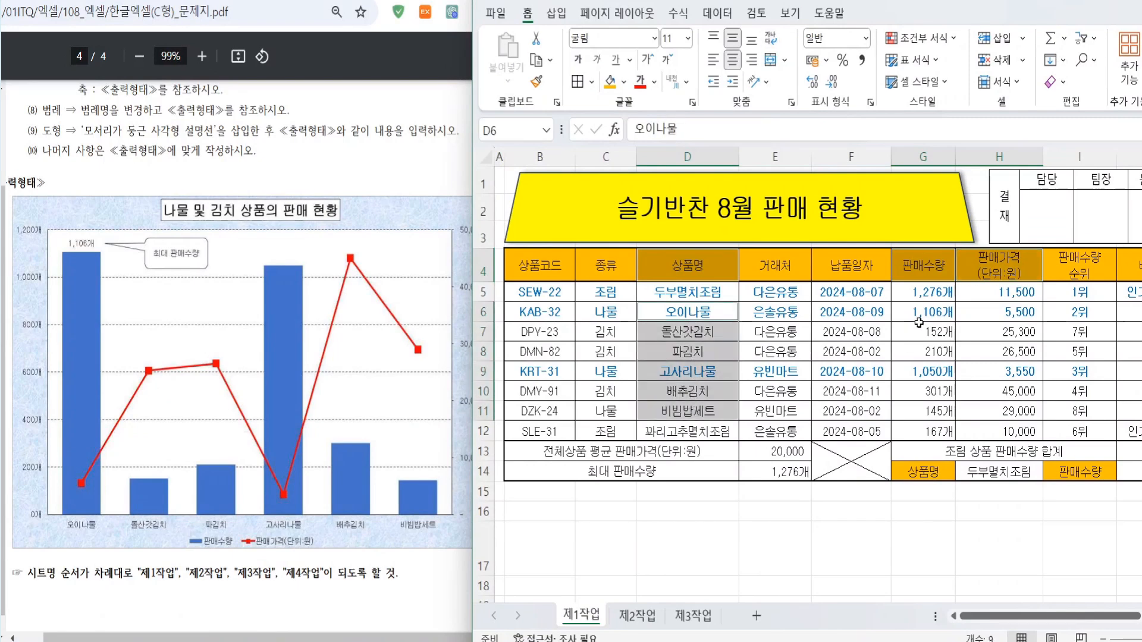
pyautogui.moveTo(928, 311); pyautogui.dragTo(931, 413)
pyautogui.moveTo(1006, 311); pyautogui.dragTo(1027, 410)
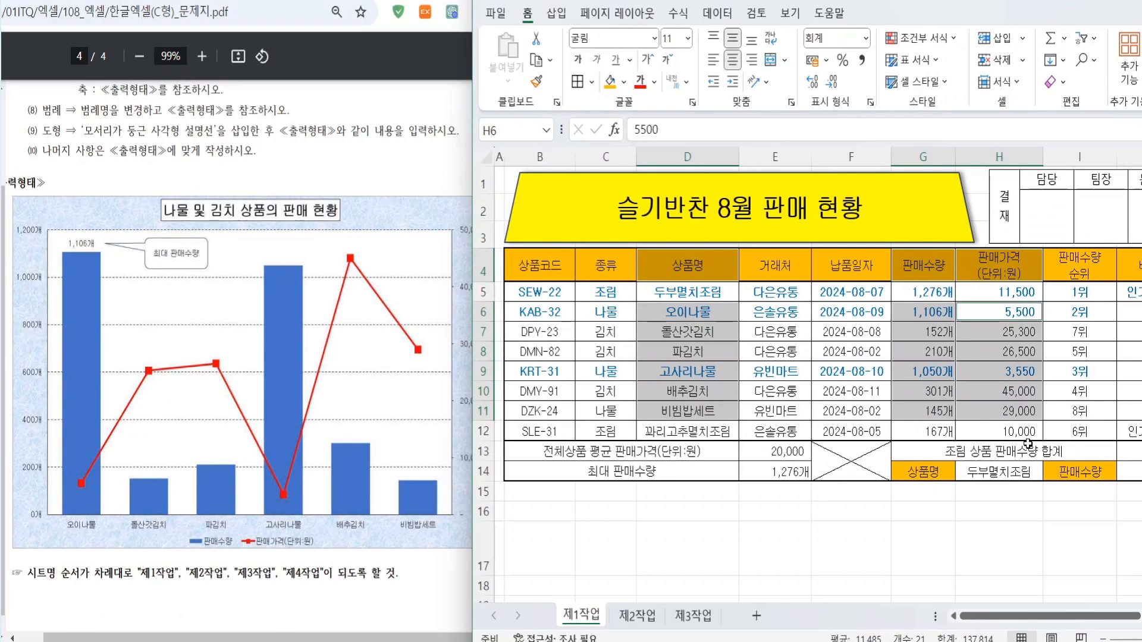
pyautogui.press('F11')
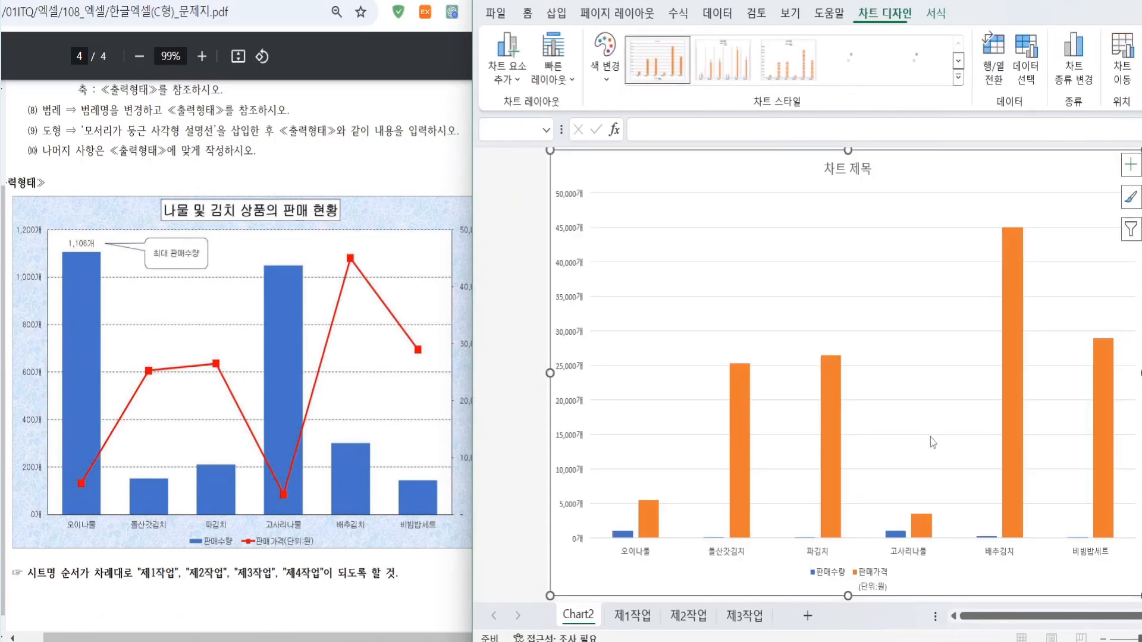
# Step: Read graph task conditions (1) and (2) on chart type and data range in the exam PDF
pyautogui.click(300, 165)
pyautogui.scroll(4, 300, 164)
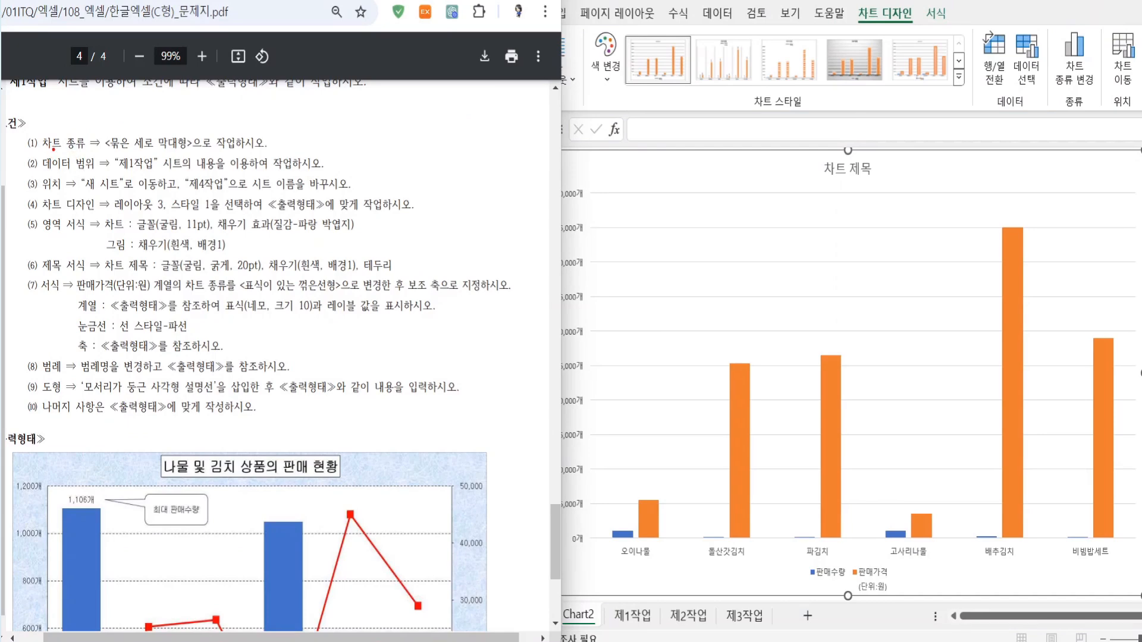
pyautogui.moveTo(54, 149); pyautogui.dragTo(278, 148)
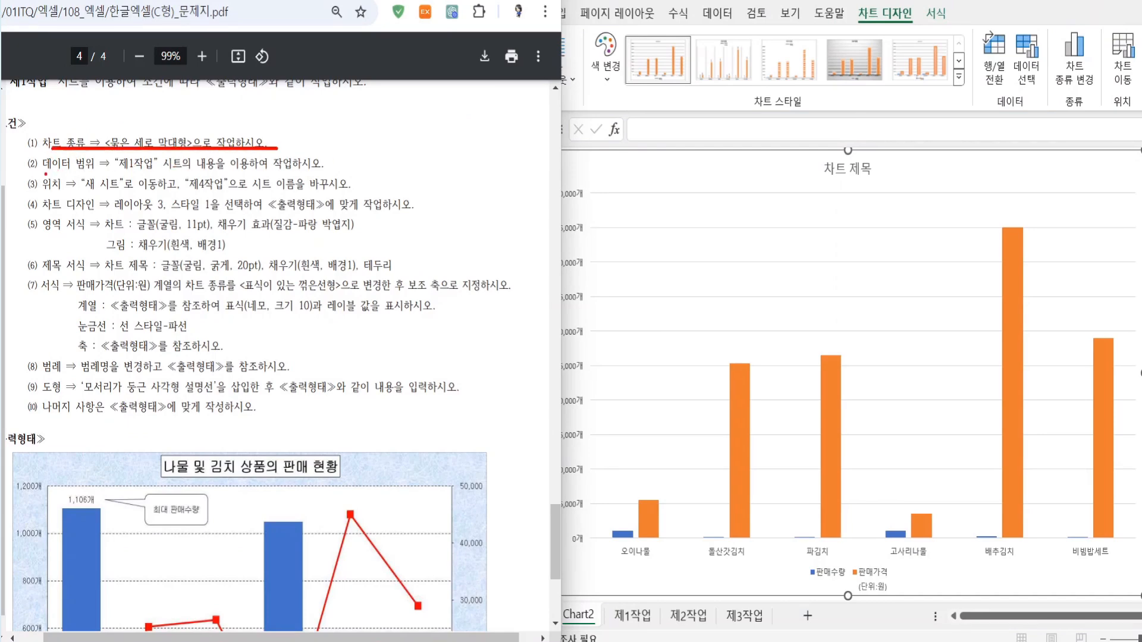
pyautogui.moveTo(84, 174); pyautogui.dragTo(314, 175)
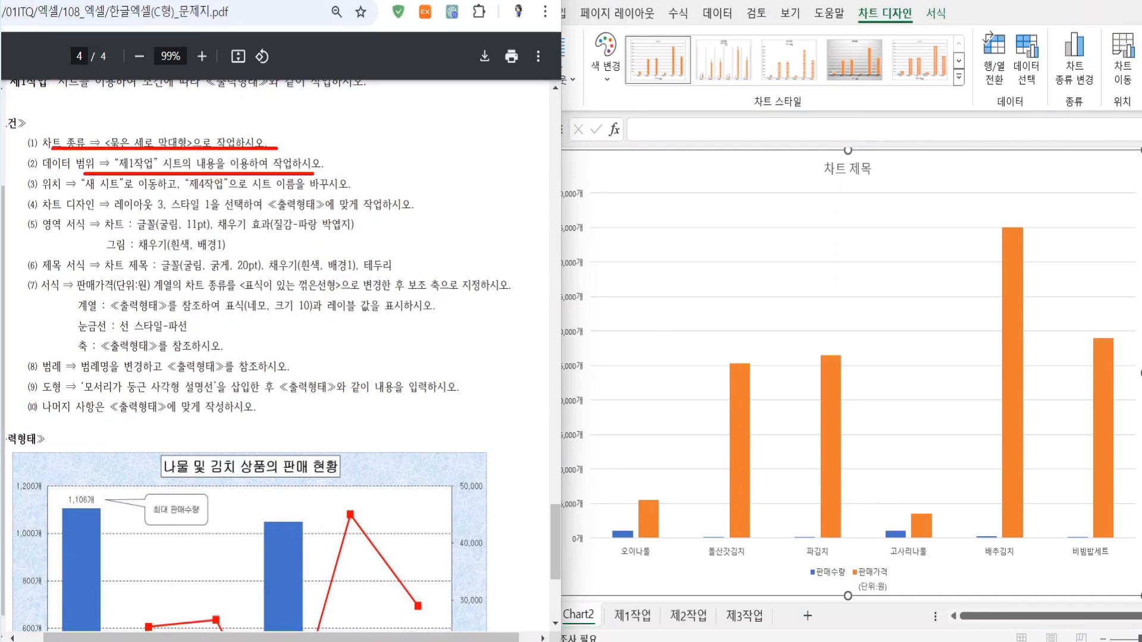
pyautogui.press('Escape')
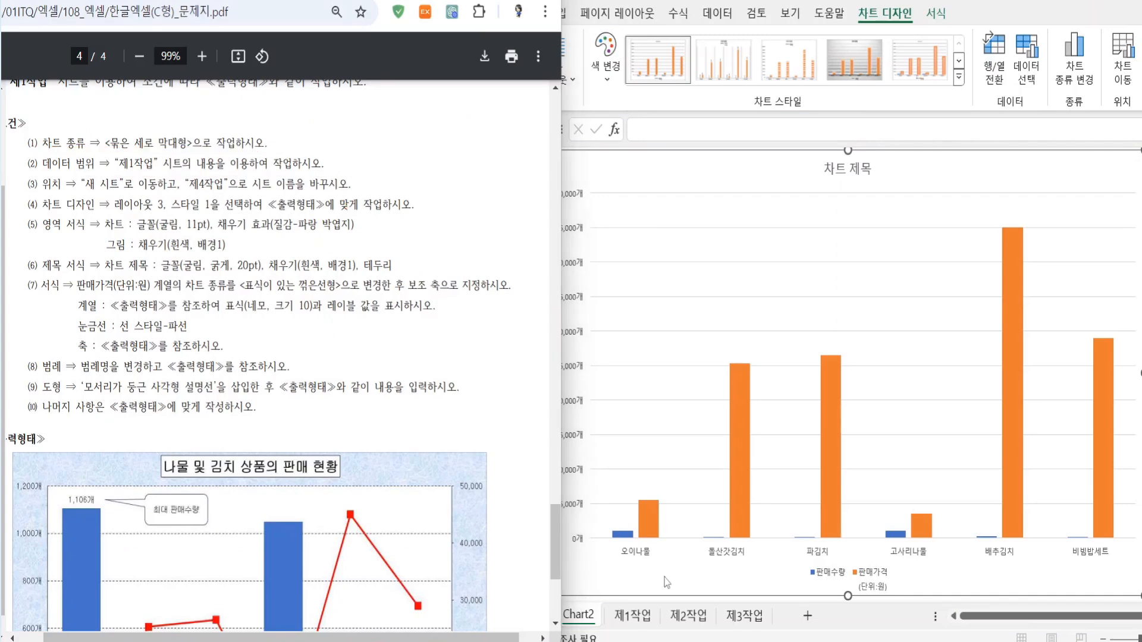
# Step: Move the chart sheet behind 제3작업 and rename it 제4작업
pyautogui.click(651, 559)
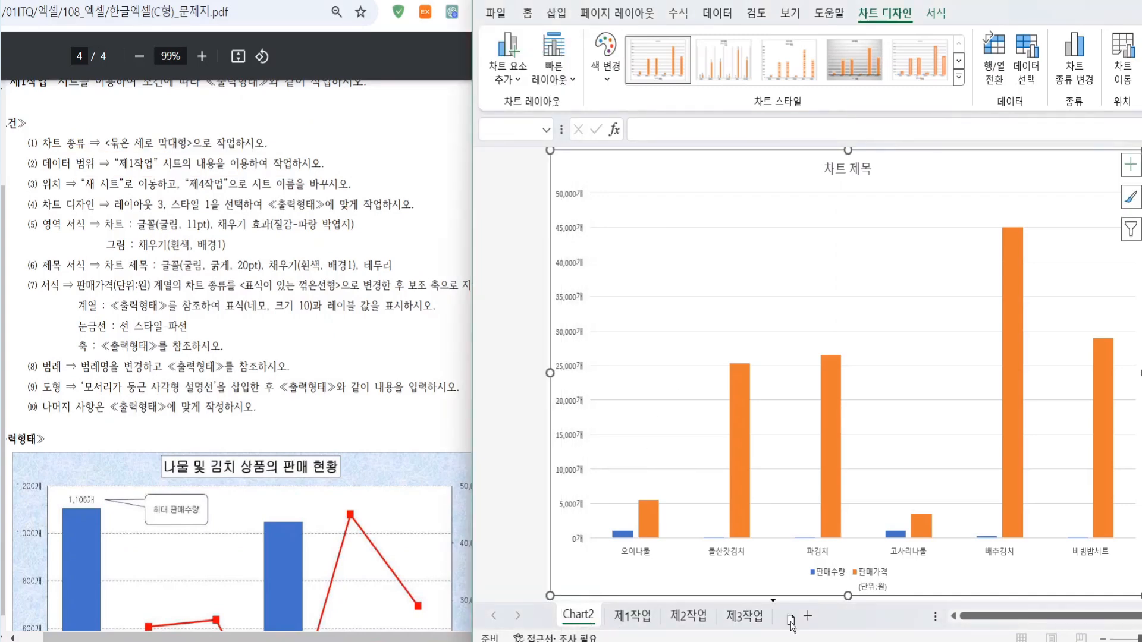
pyautogui.moveTo(791, 623); pyautogui.dragTo(793, 628)
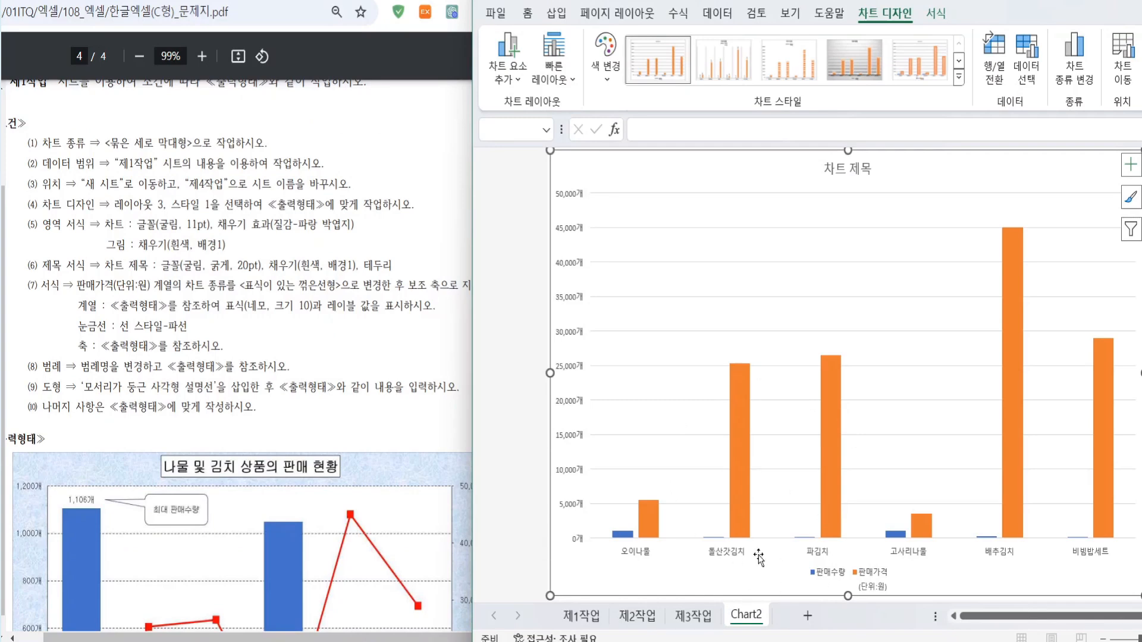
pyautogui.doubleClick(748, 619)
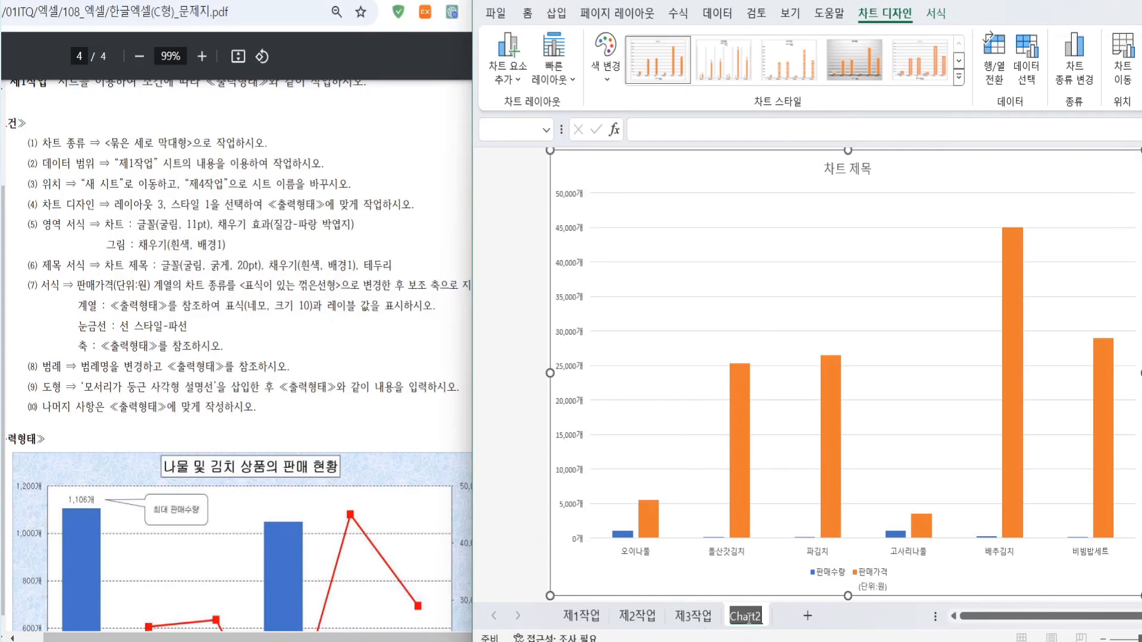
pyautogui.write('제2')
pyautogui.press('BackSpace')
pyautogui.write('4작업')
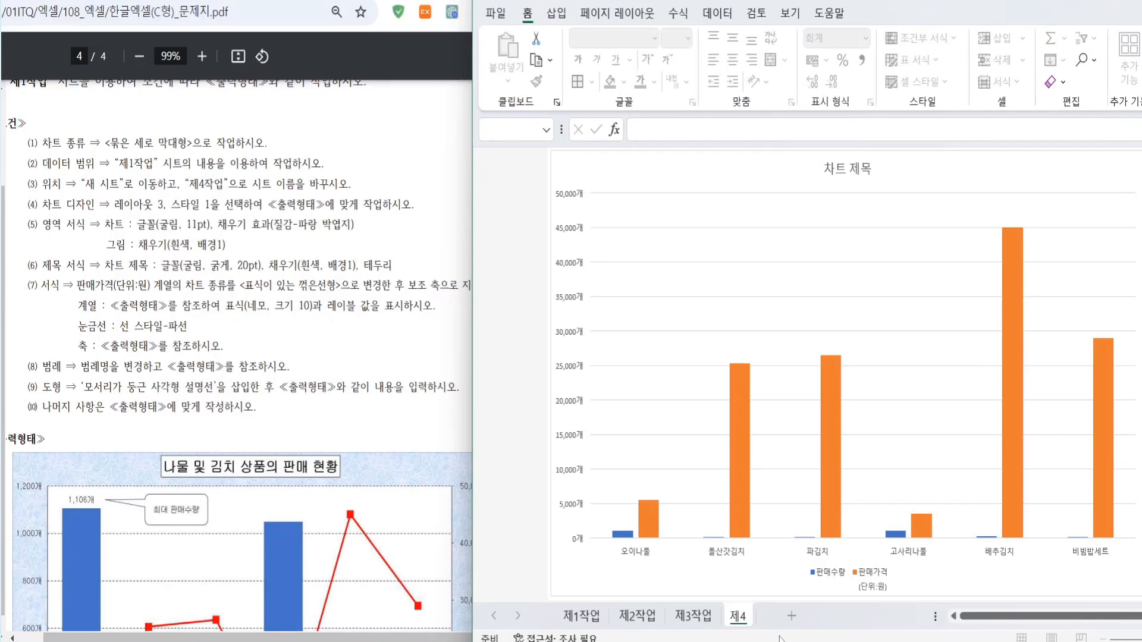
pyautogui.press('Return')
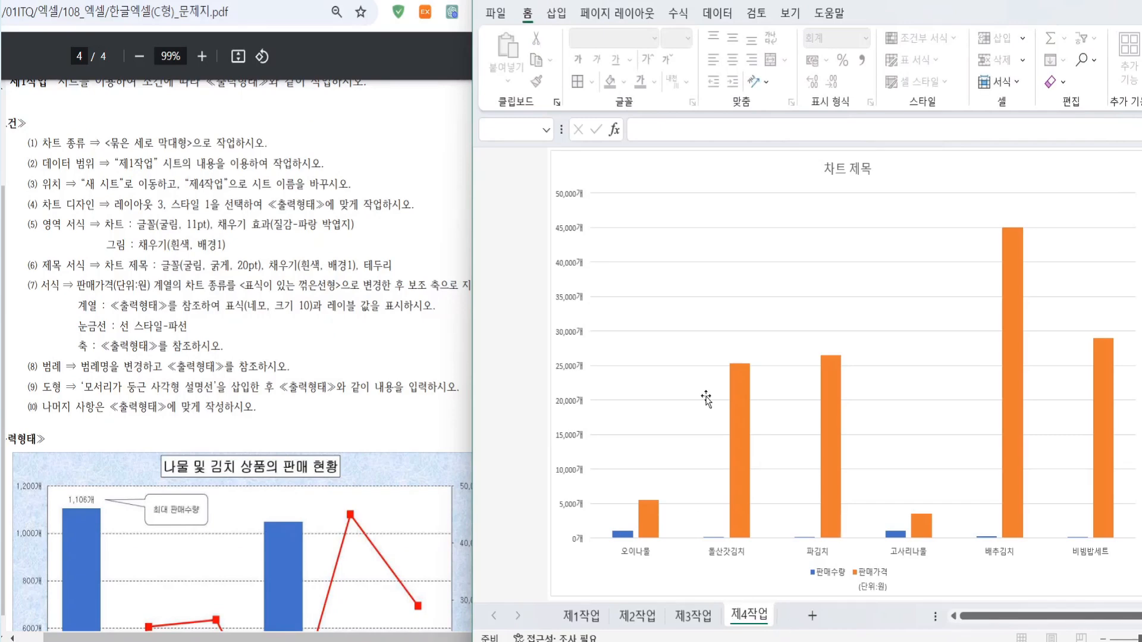
# Step: Check conditions (3) and (4) in the exam PDF and apply quick layout 레이아웃 3 to the chart
pyautogui.click(95, 184)
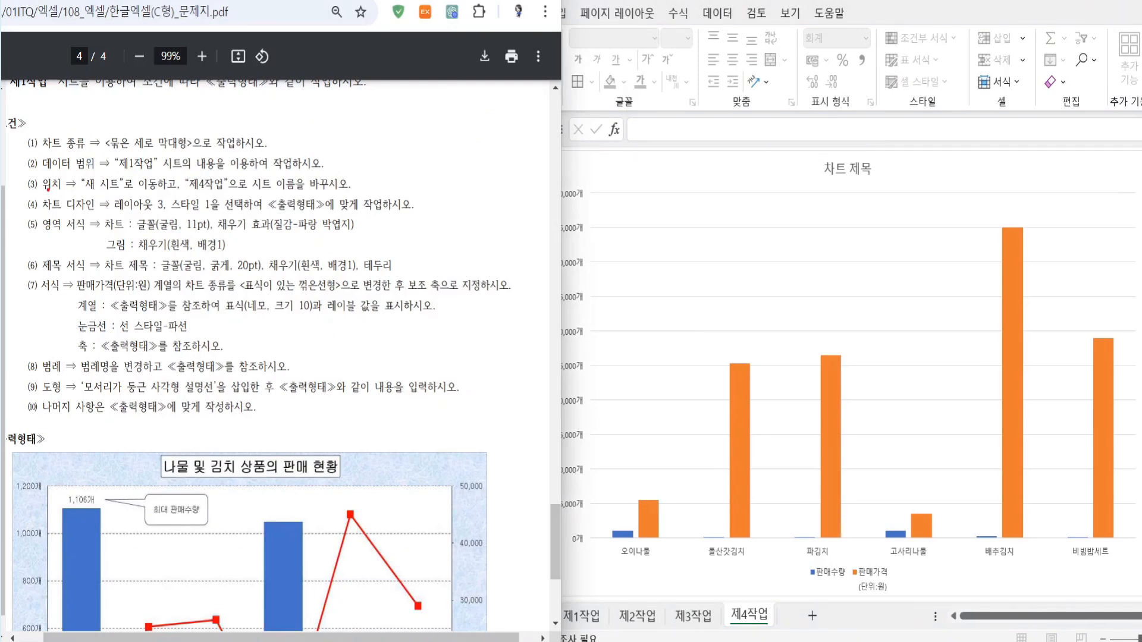
pyautogui.moveTo(65, 191); pyautogui.dragTo(353, 196)
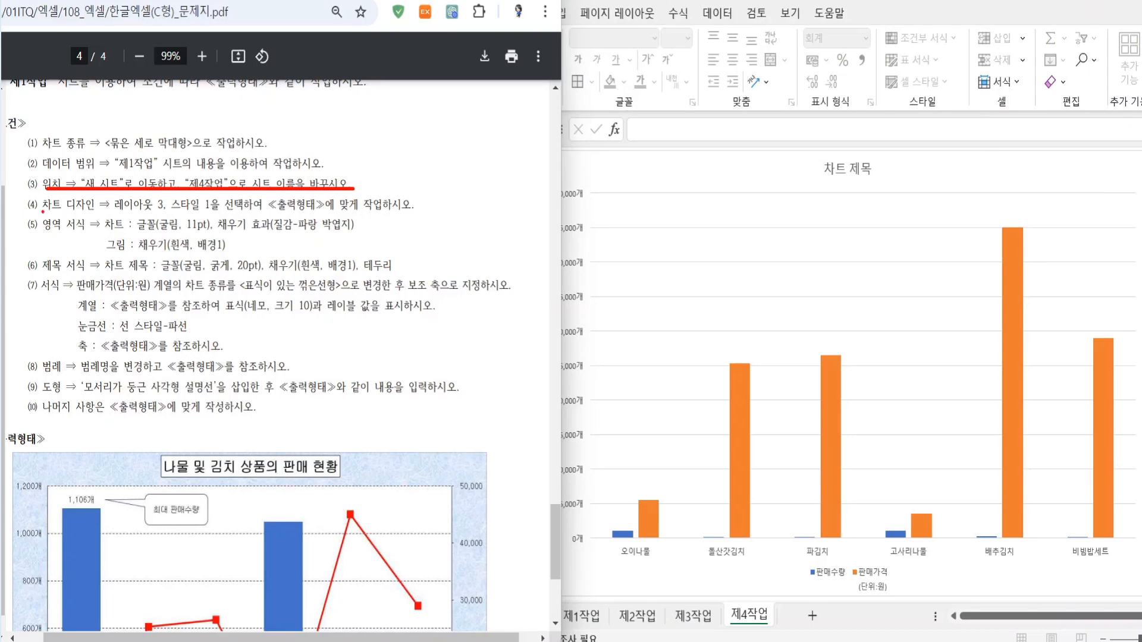
pyautogui.moveTo(42, 212); pyautogui.dragTo(409, 214)
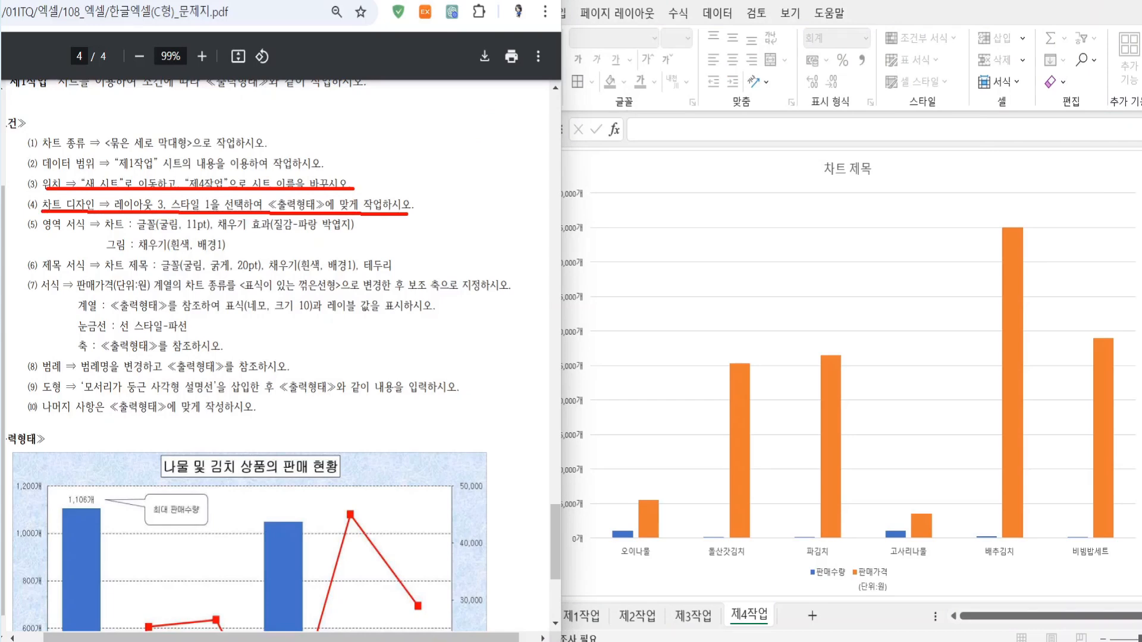
pyautogui.press('Escape')
pyautogui.click(644, 173)
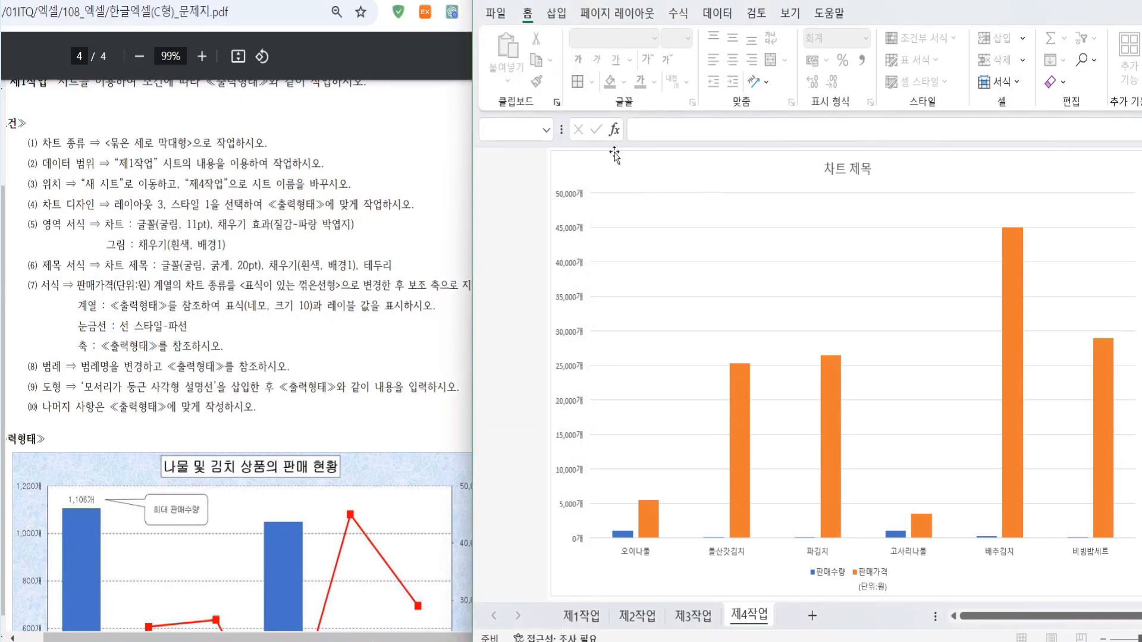
pyautogui.click(551, 211)
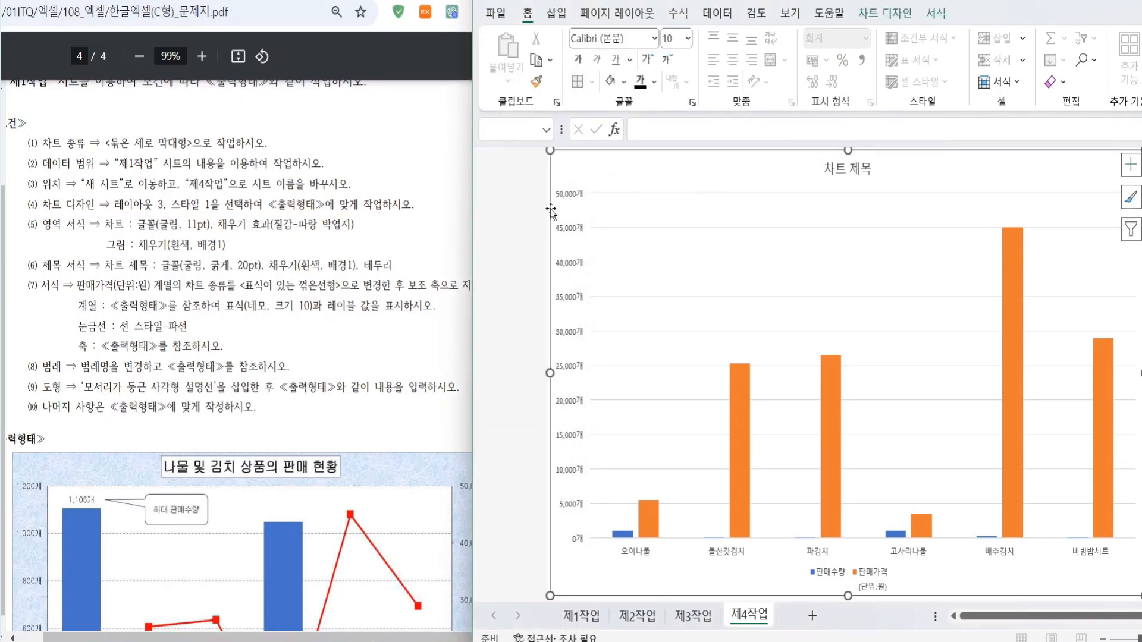
pyautogui.click(886, 13)
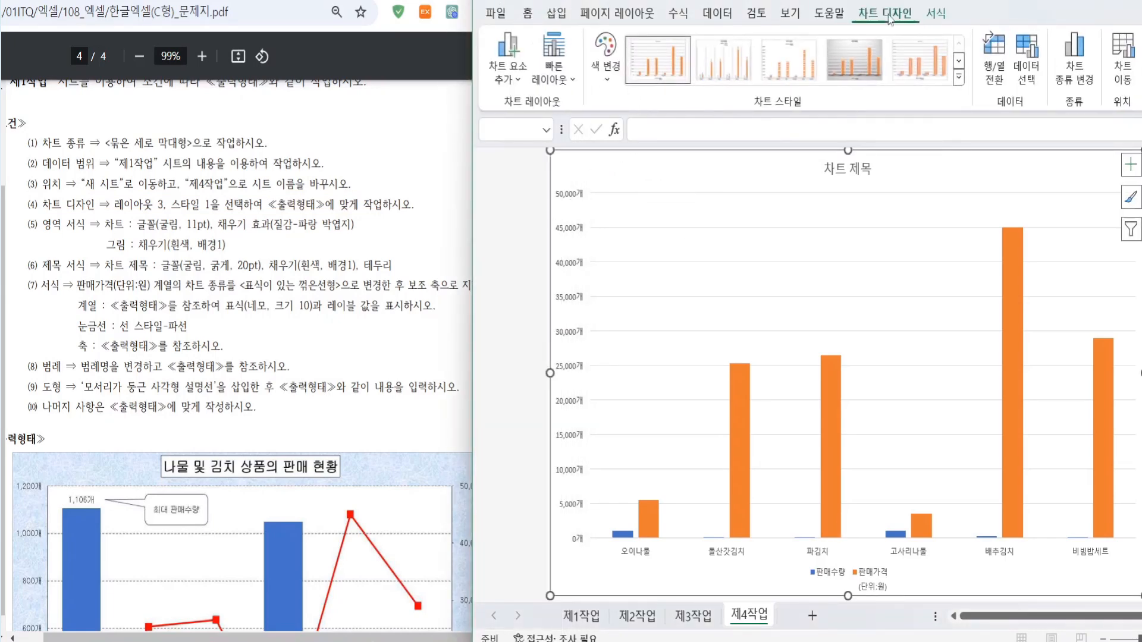
pyautogui.click(564, 83)
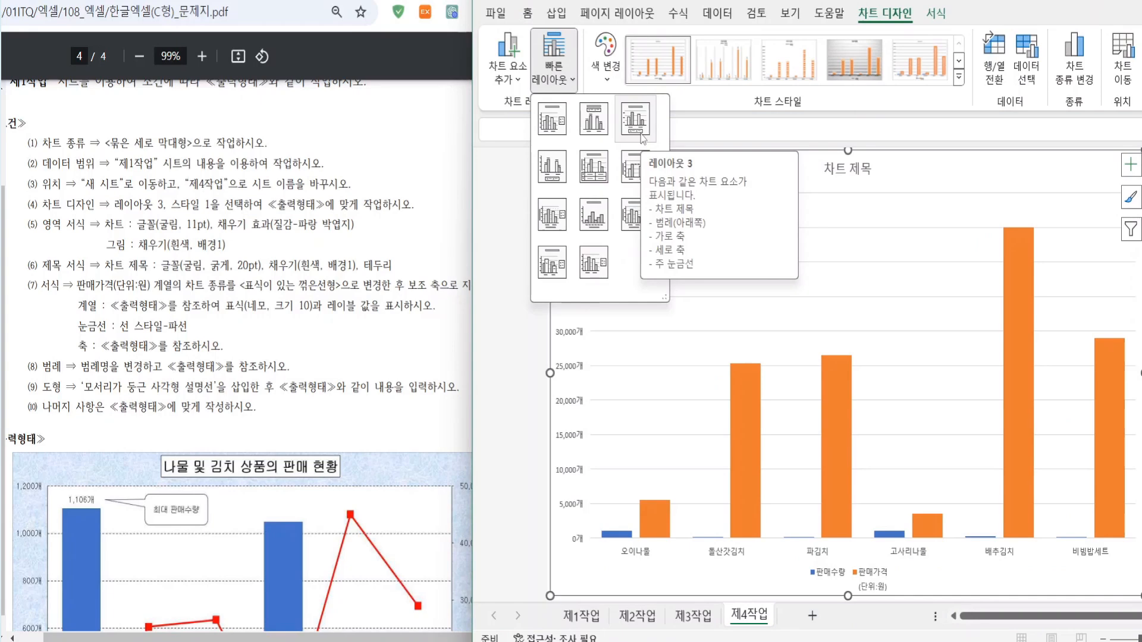
pyautogui.click(637, 122)
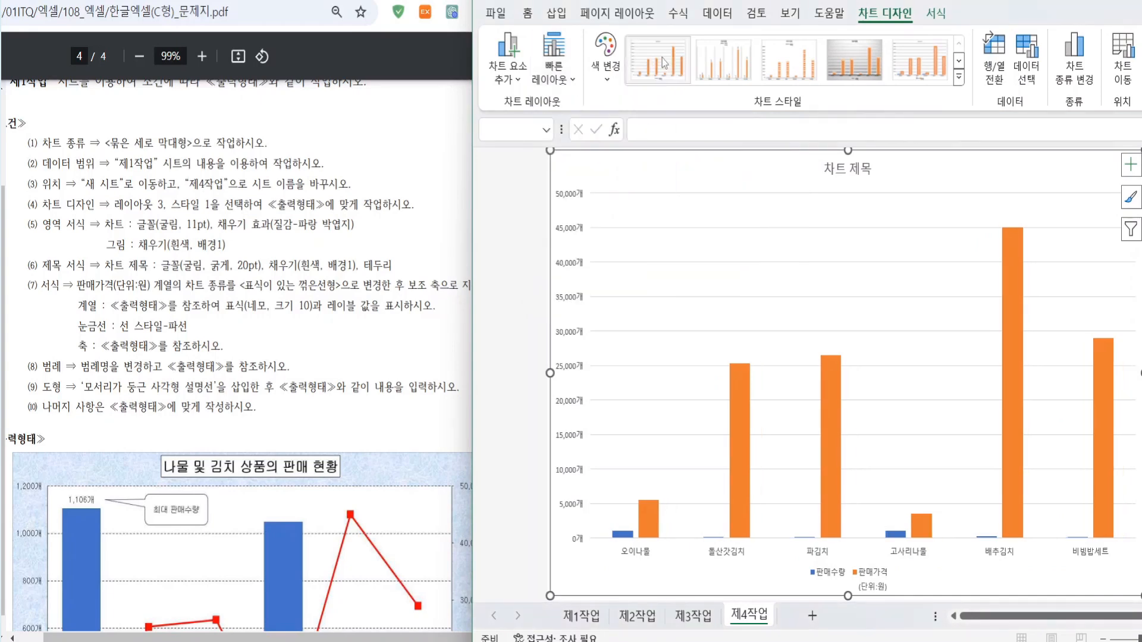
# Step: Check condition (5) in the exam PDF and set the chart area's font to 굴림, 11 pt
pyautogui.click(94, 249)
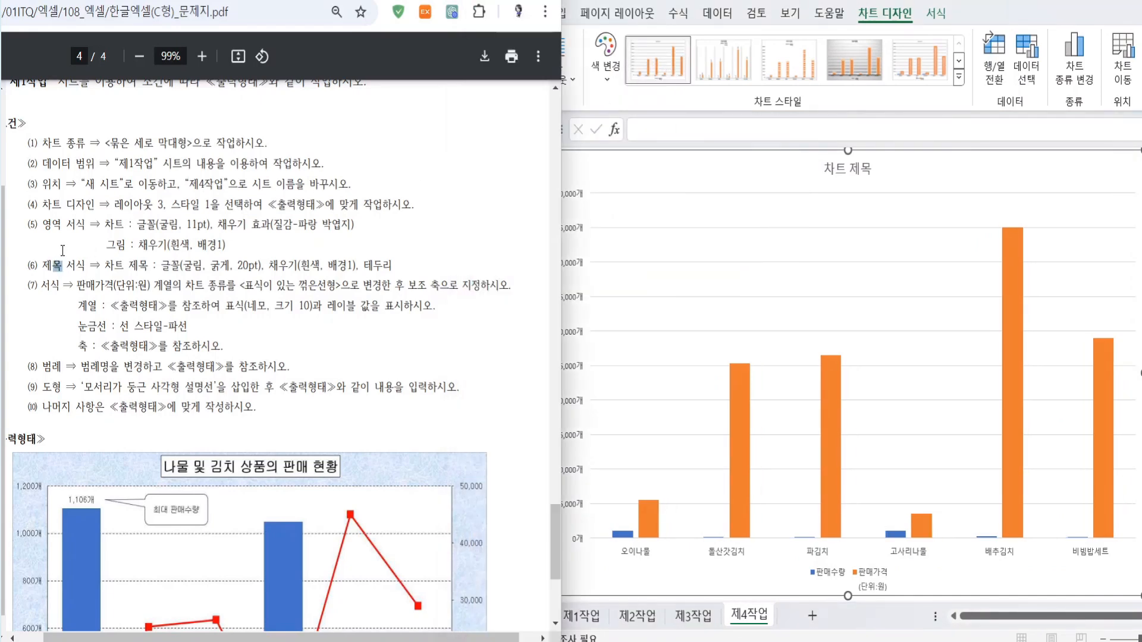
pyautogui.moveTo(42, 234); pyautogui.dragTo(379, 231)
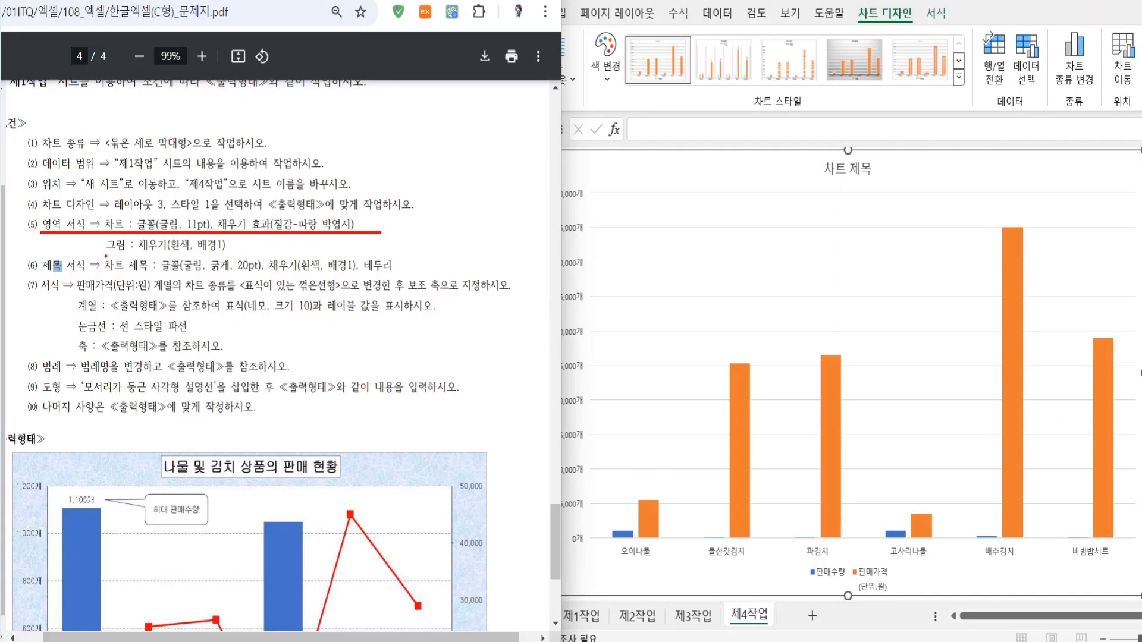
pyautogui.moveTo(105, 256); pyautogui.dragTo(238, 254)
pyautogui.press('Escape')
pyautogui.click(732, 168)
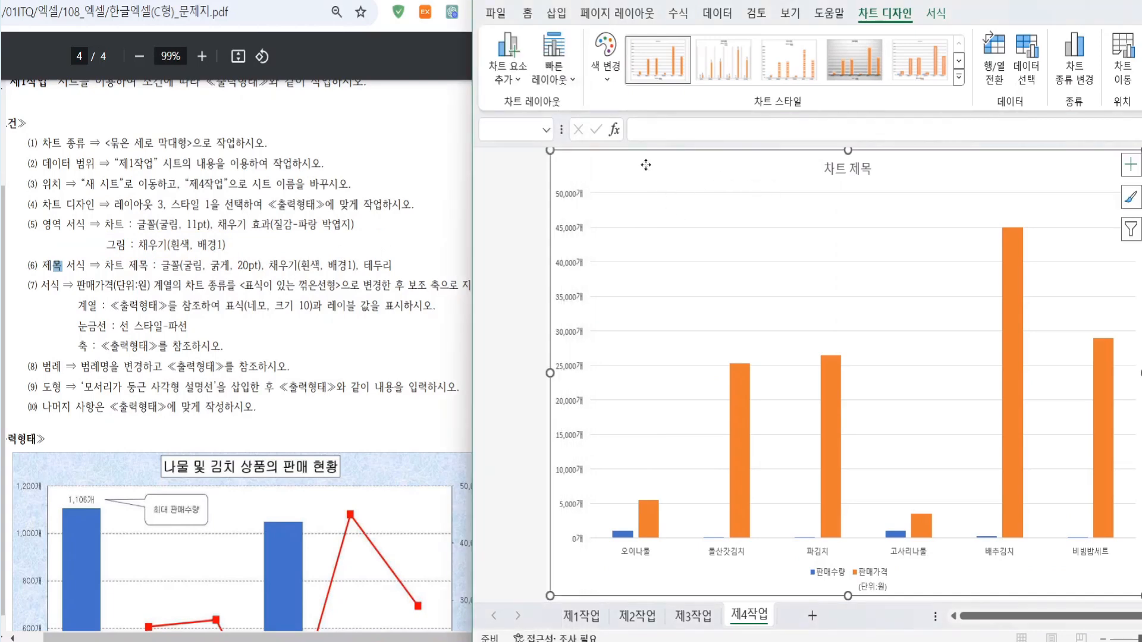
pyautogui.click(527, 12)
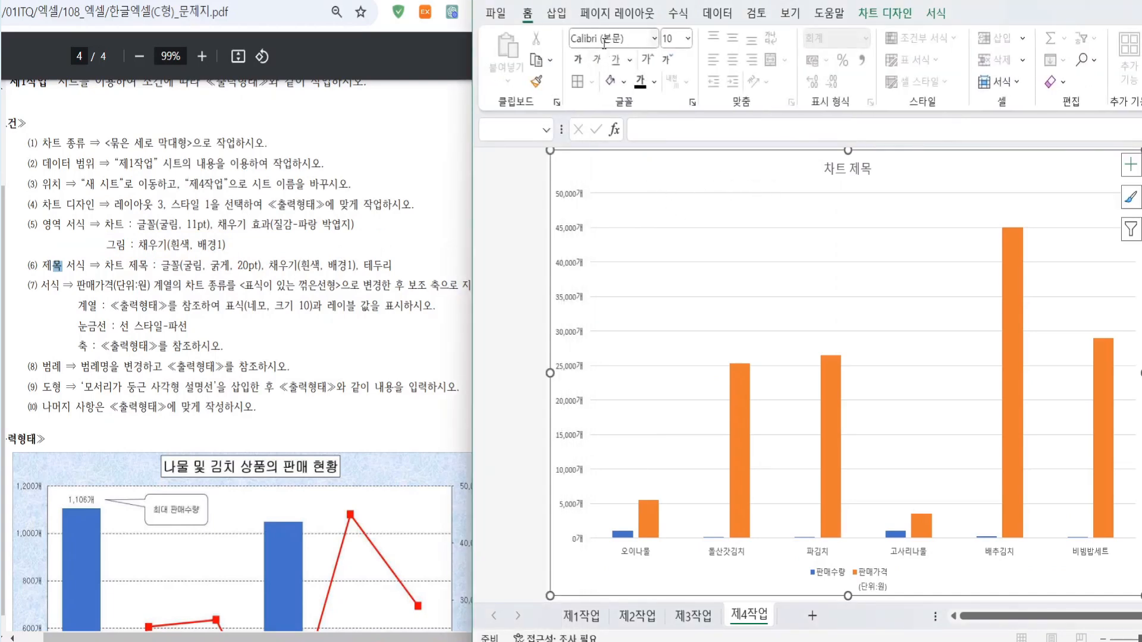
pyautogui.click(646, 39)
pyautogui.write('굴림')
pyautogui.press('Return')
pyautogui.click(674, 33)
pyautogui.write('11')
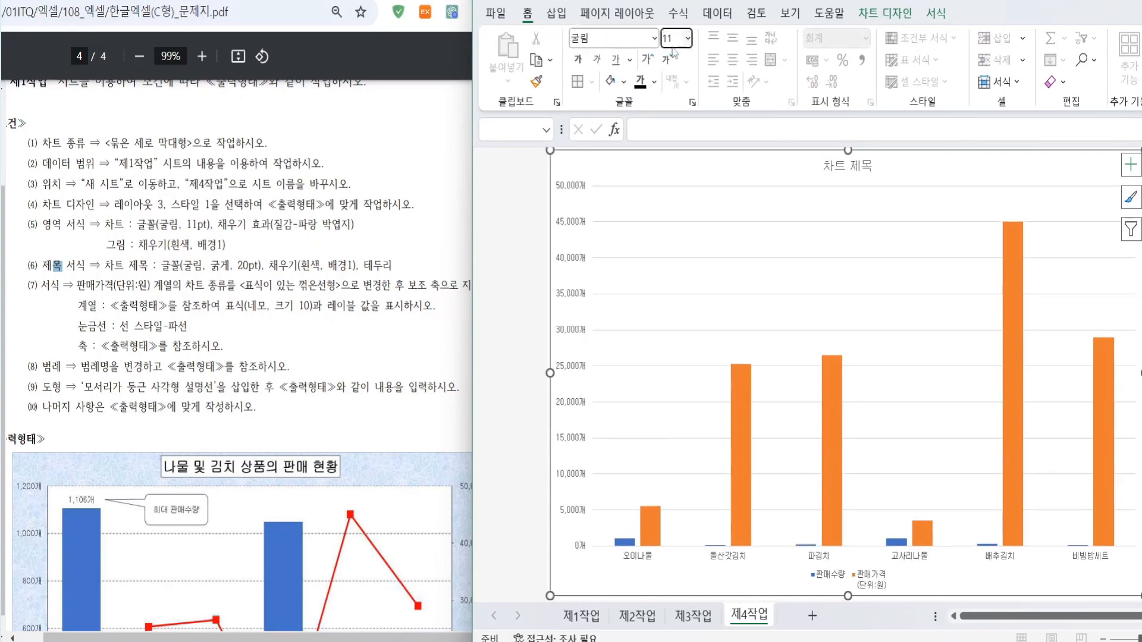
pyautogui.press('Return')
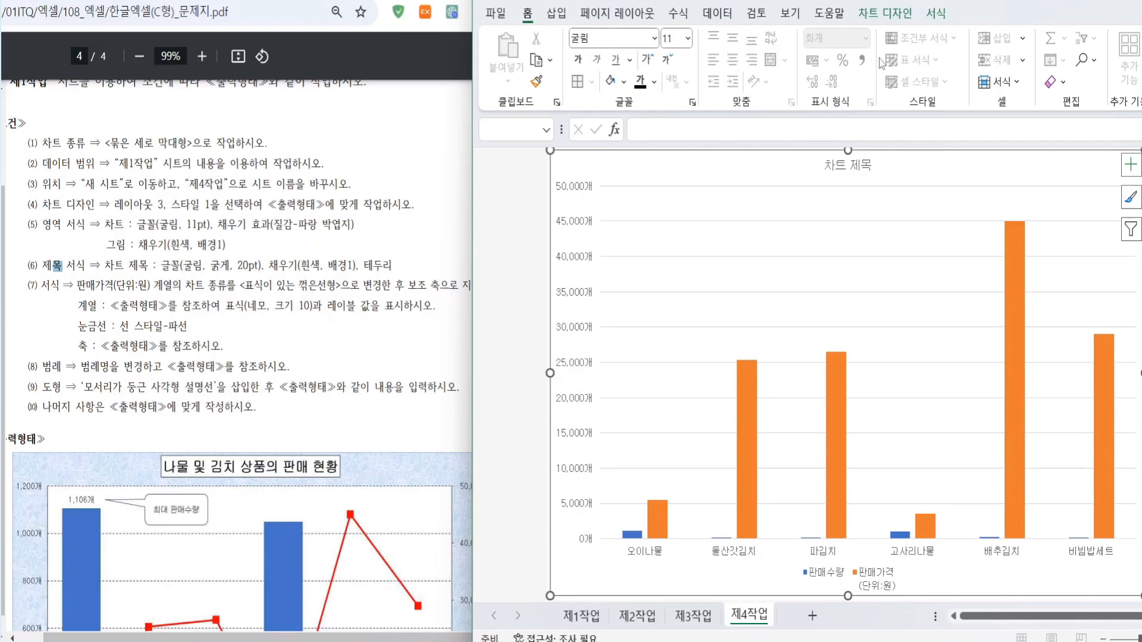
# Step: Fill the chart area with the 파랑 박엽지 texture
pyautogui.click(938, 14)
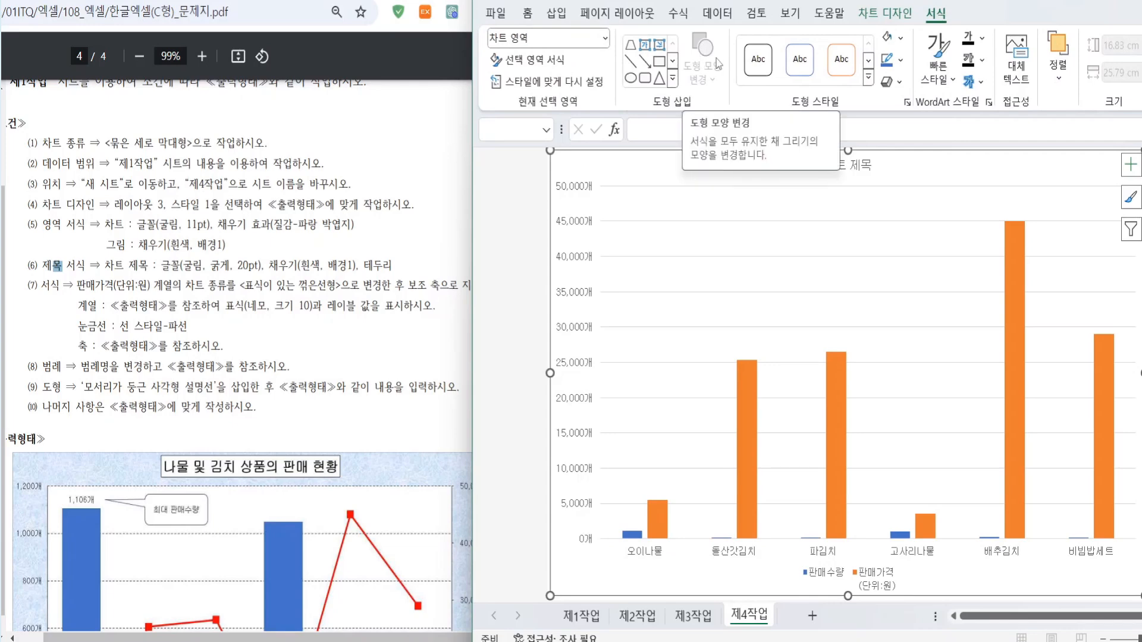
pyautogui.click(902, 40)
pyautogui.moveTo(928, 383)
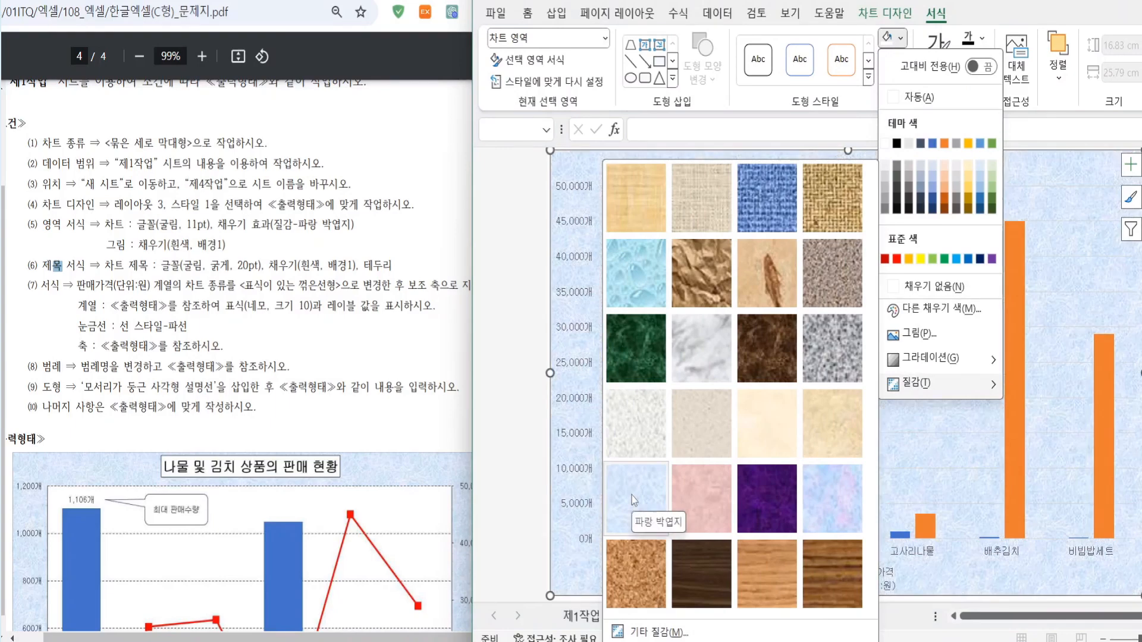
pyautogui.click(632, 495)
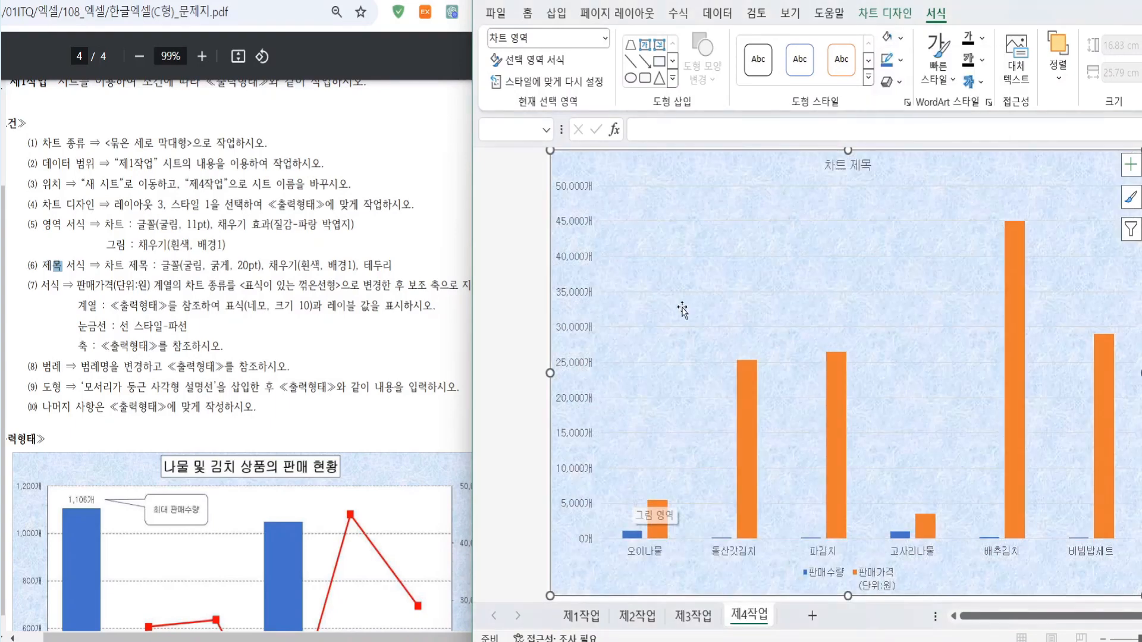
# Step: Fill the chart's plot area (그림 영역) with the theme color 흰색, 배경1
pyautogui.click(687, 209)
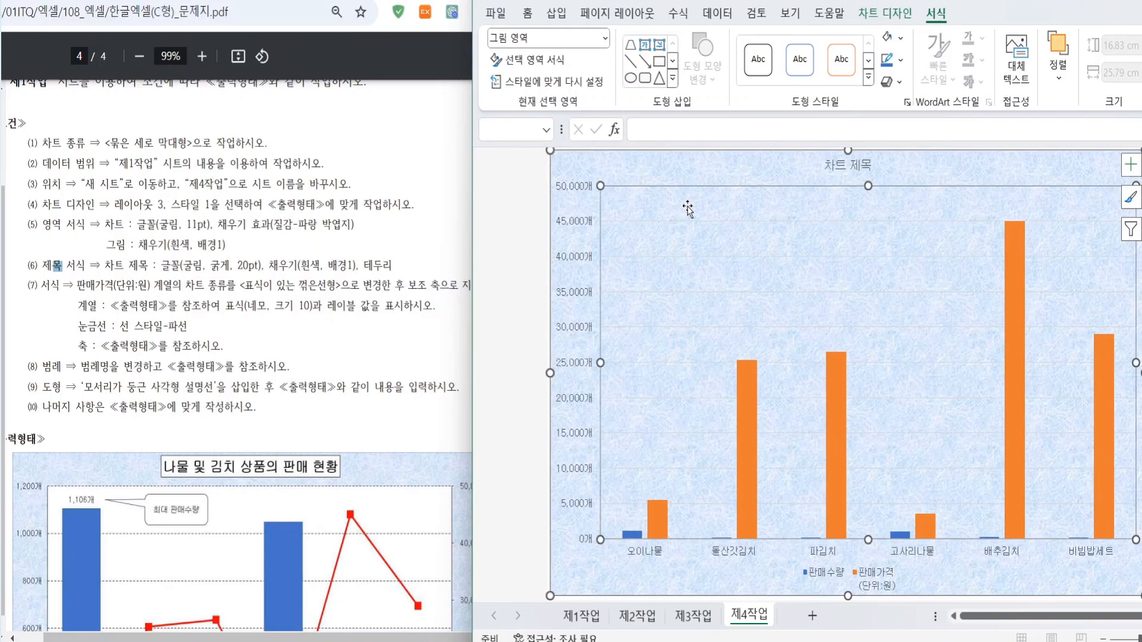
pyautogui.click(900, 38)
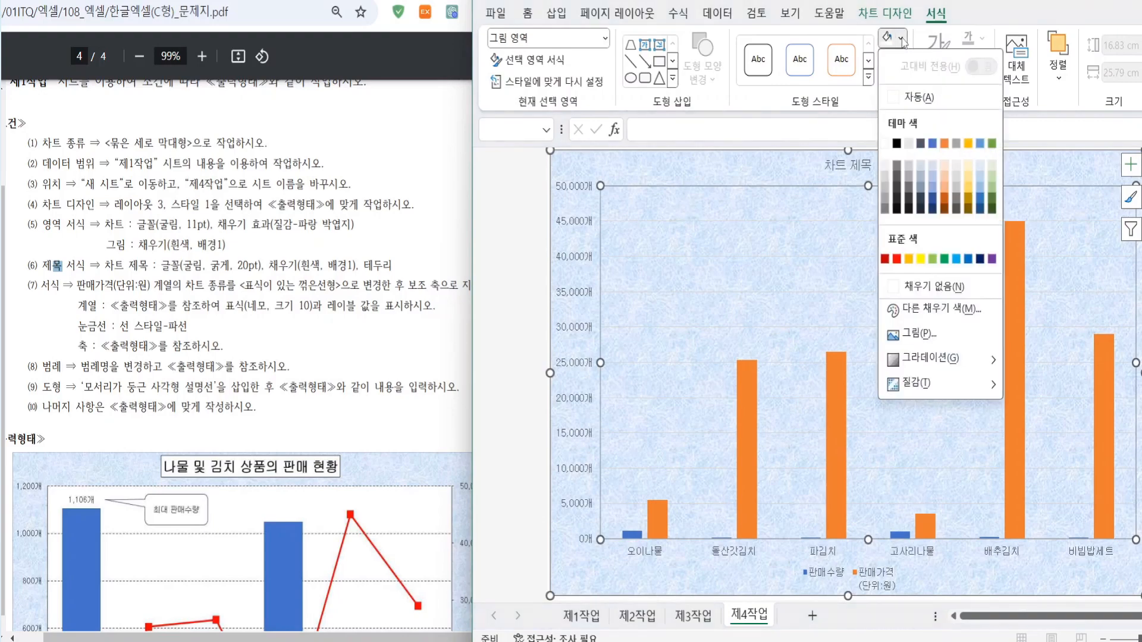
pyautogui.click(886, 144)
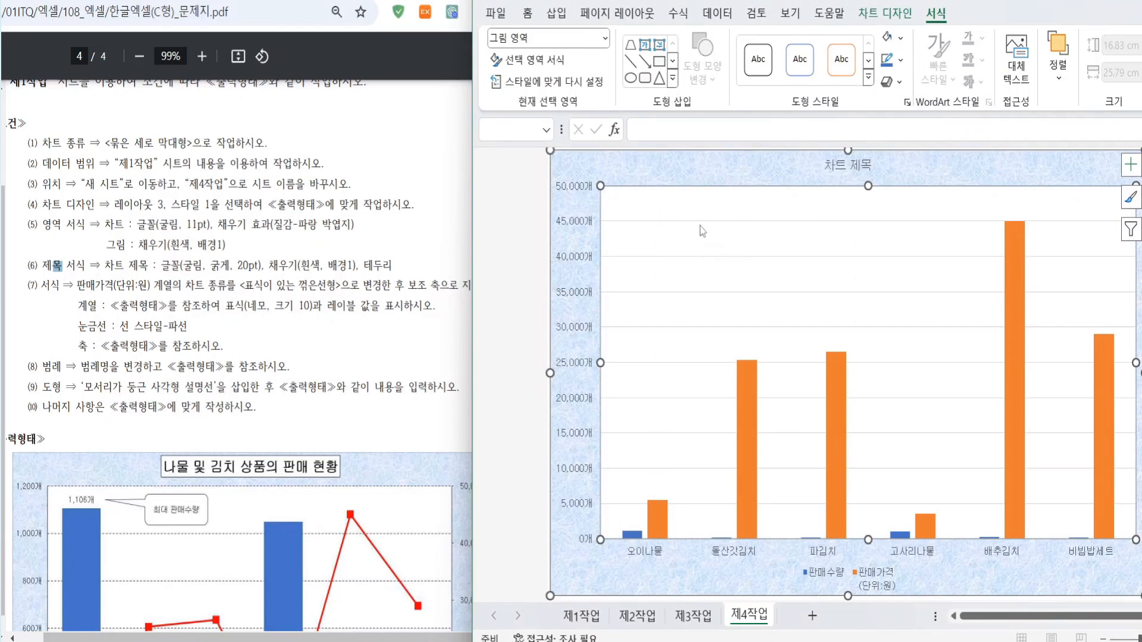
# Step: Replace the chart title text with "나물 및 김치 상품의 판매 현황"
pyautogui.click(852, 168)
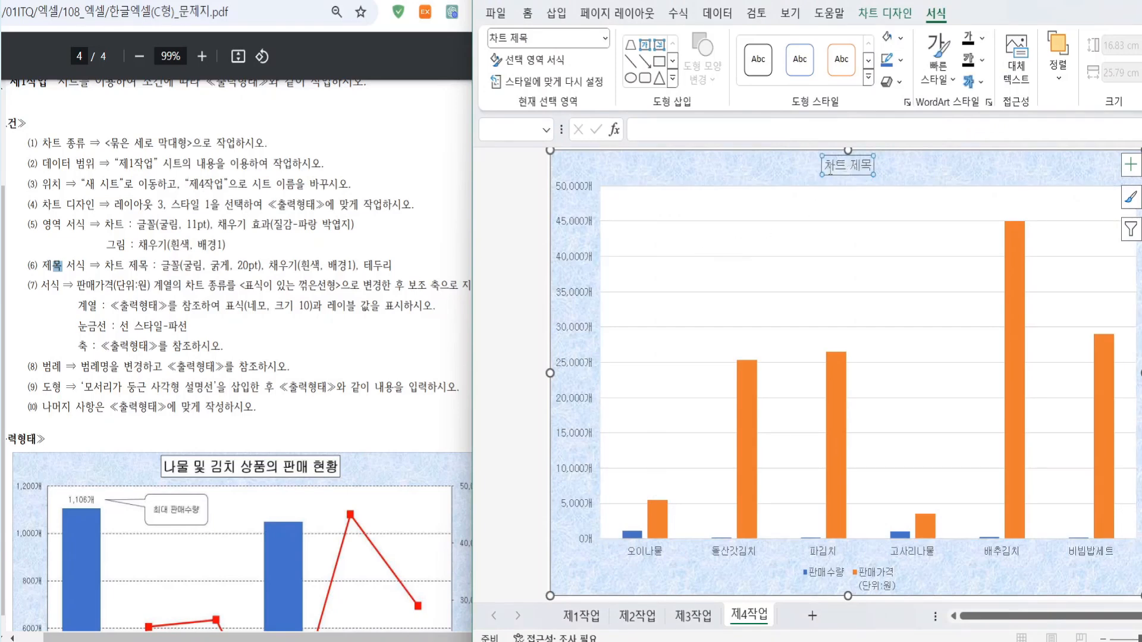
pyautogui.moveTo(828, 168); pyautogui.dragTo(875, 169)
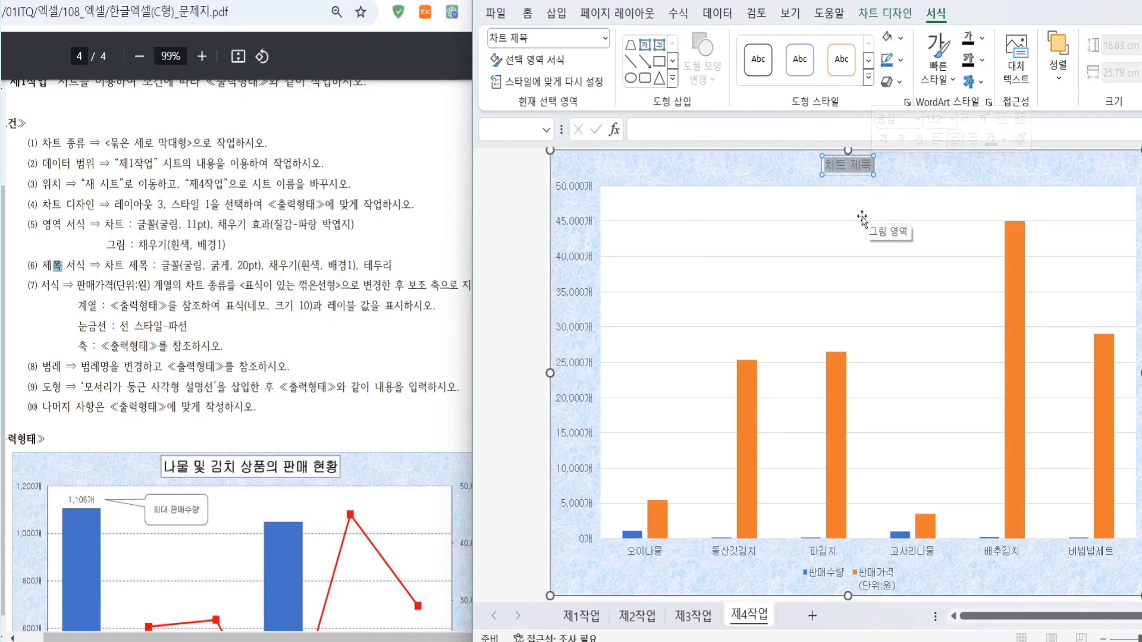
pyautogui.write('나물 및 김치')
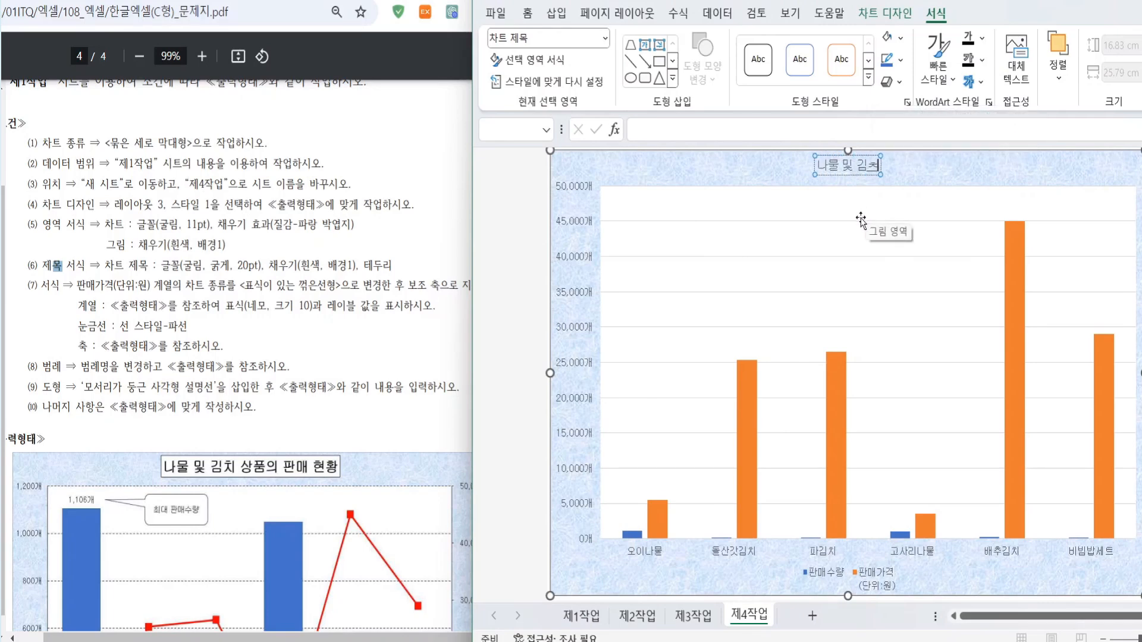
pyautogui.write(' 상품의 판ㅁ')
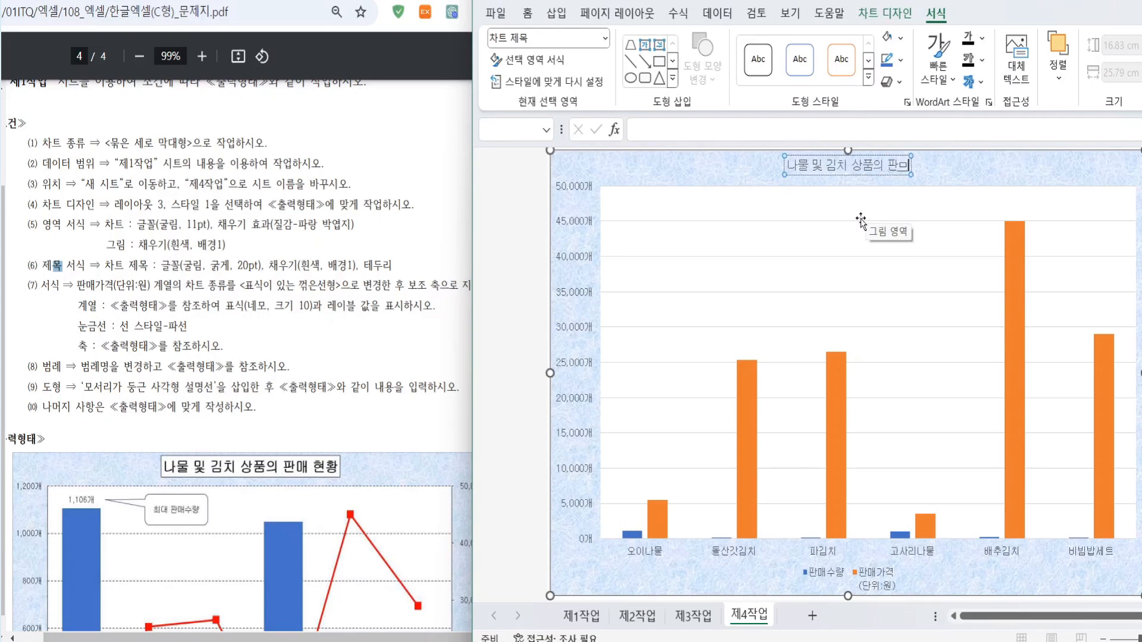
pyautogui.press('BackSpace')
pyautogui.write('매 현황')
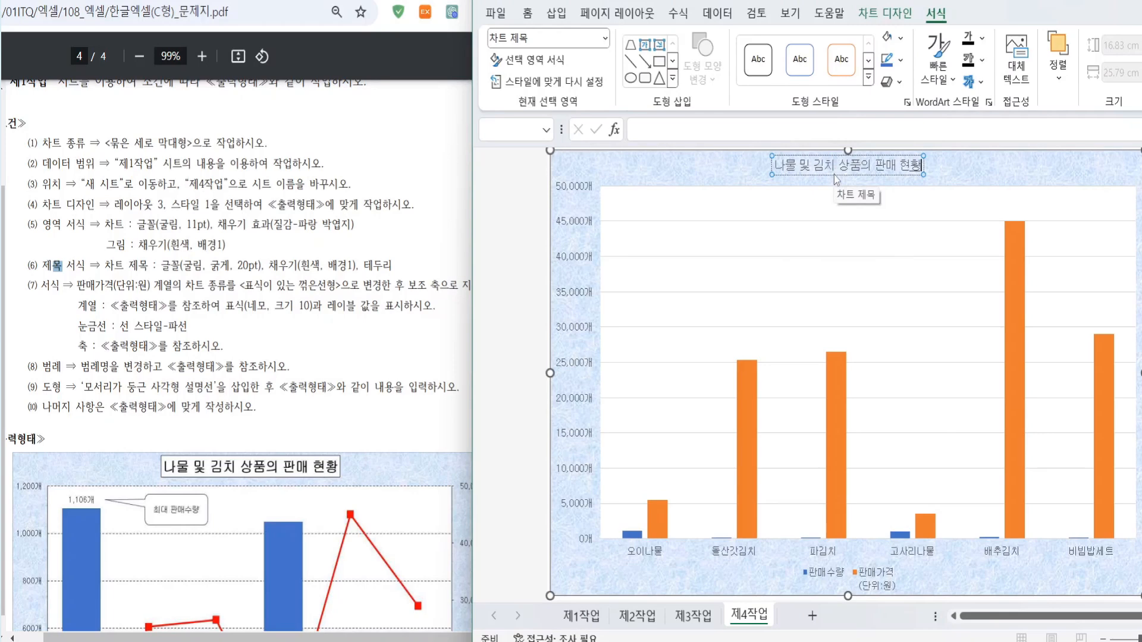
pyautogui.press('Escape')
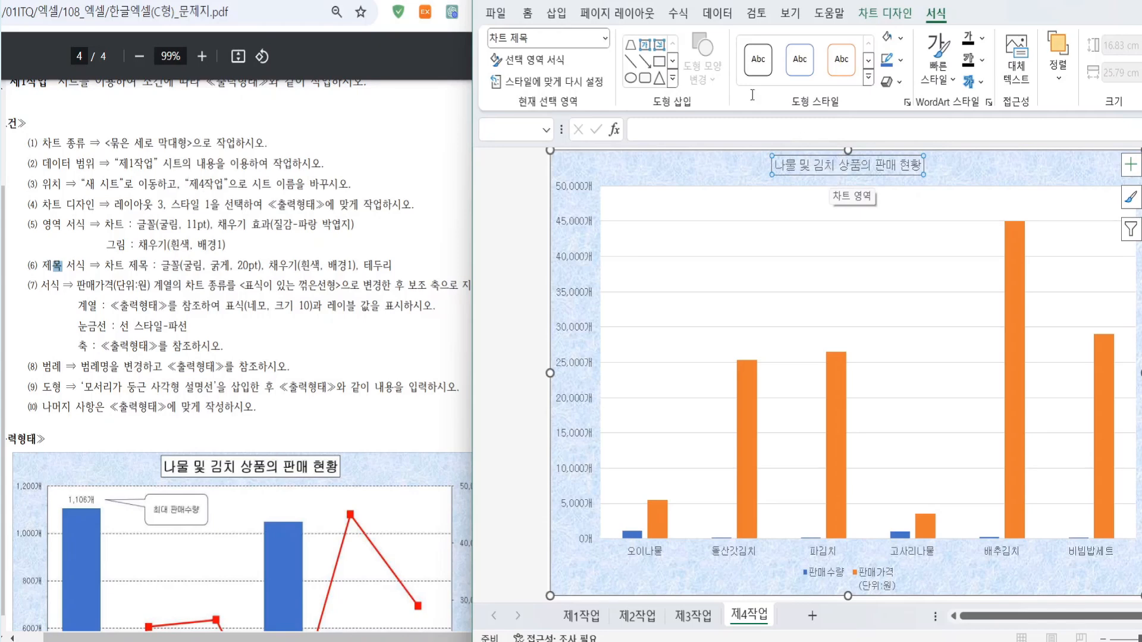
# Step: Format the chart title in 굴림, 20 pt, bold
pyautogui.click(527, 13)
pyautogui.click(635, 40)
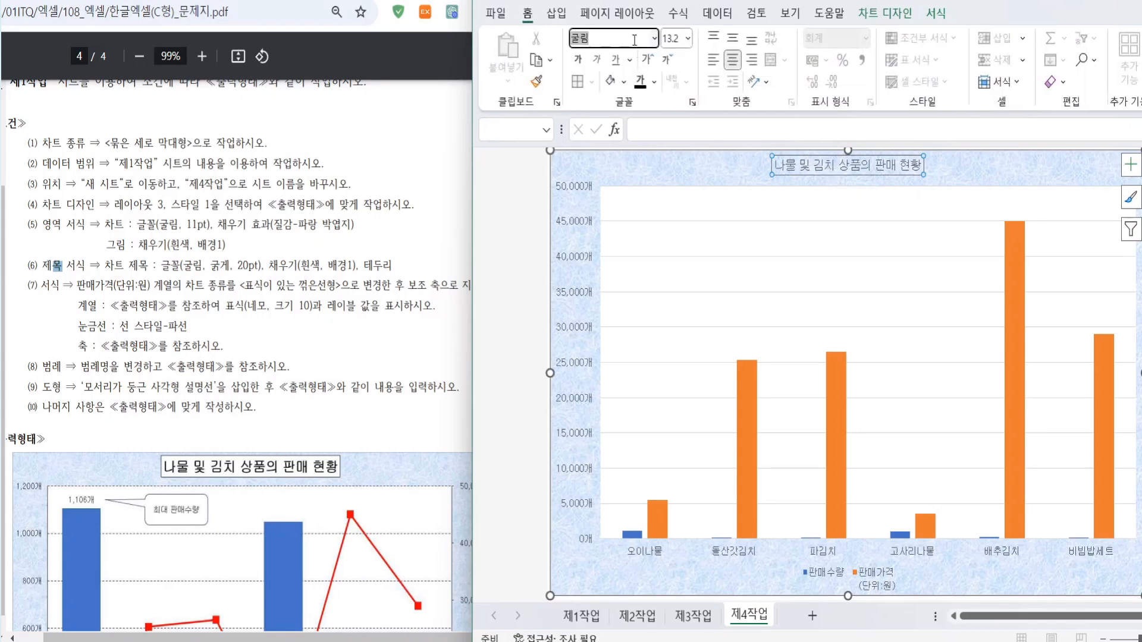
pyautogui.write('굴림')
pyautogui.press('Return')
pyautogui.click(677, 40)
pyautogui.write('2')
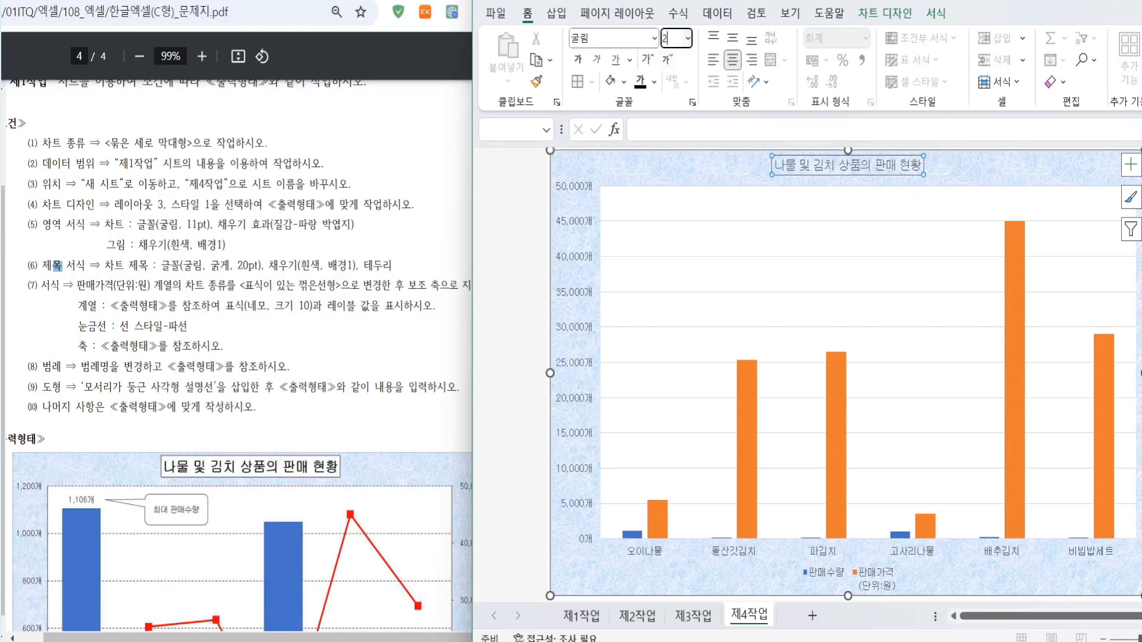
pyautogui.write('0')
pyautogui.press('Return')
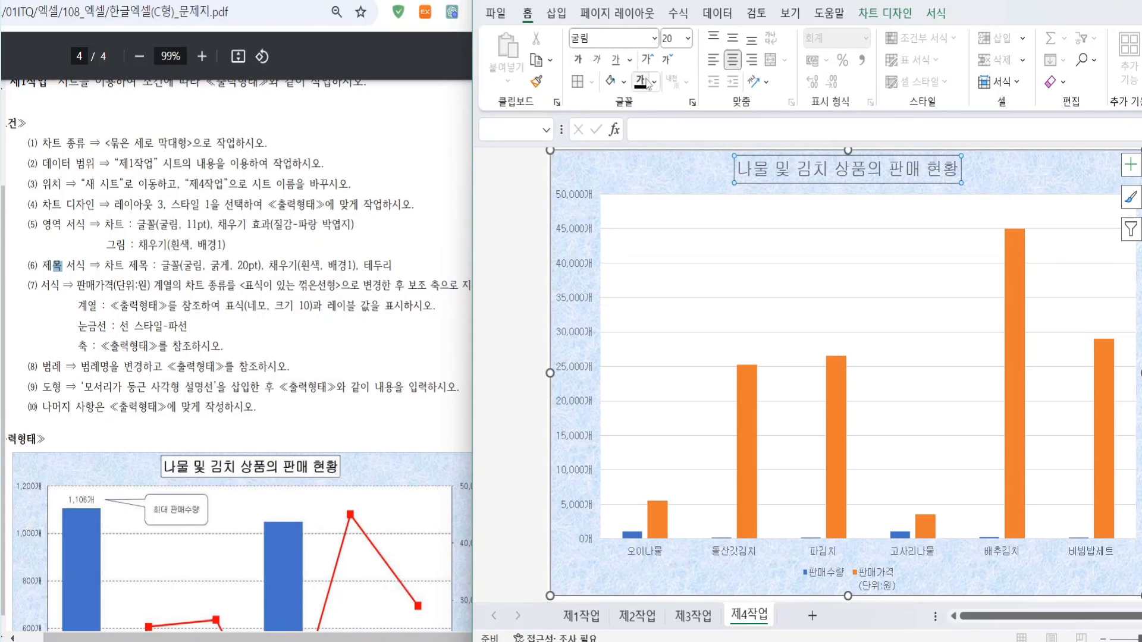
pyautogui.click(577, 61)
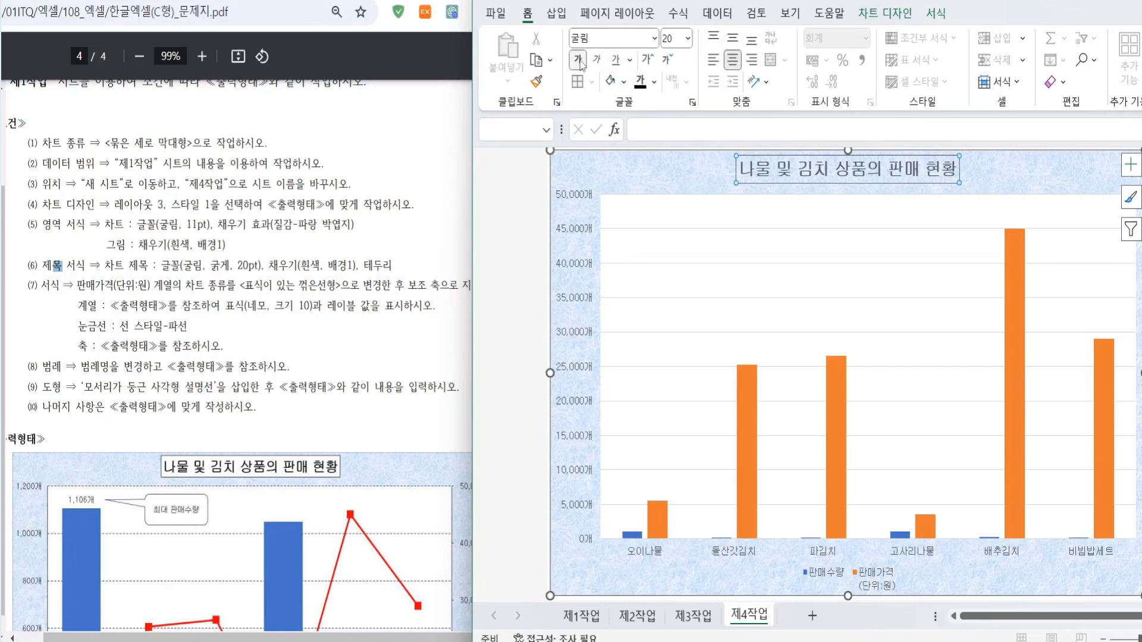
# Step: Fill the chart title with 흰색, 배경1 and give it a black outline
pyautogui.click(623, 82)
pyautogui.click(608, 188)
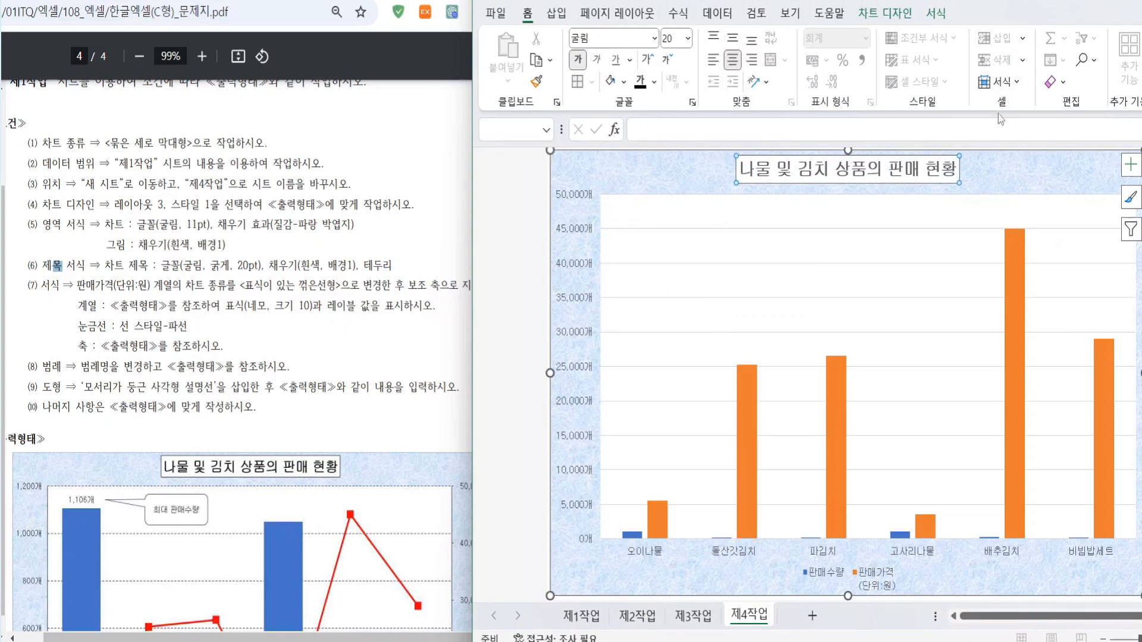
pyautogui.click(936, 13)
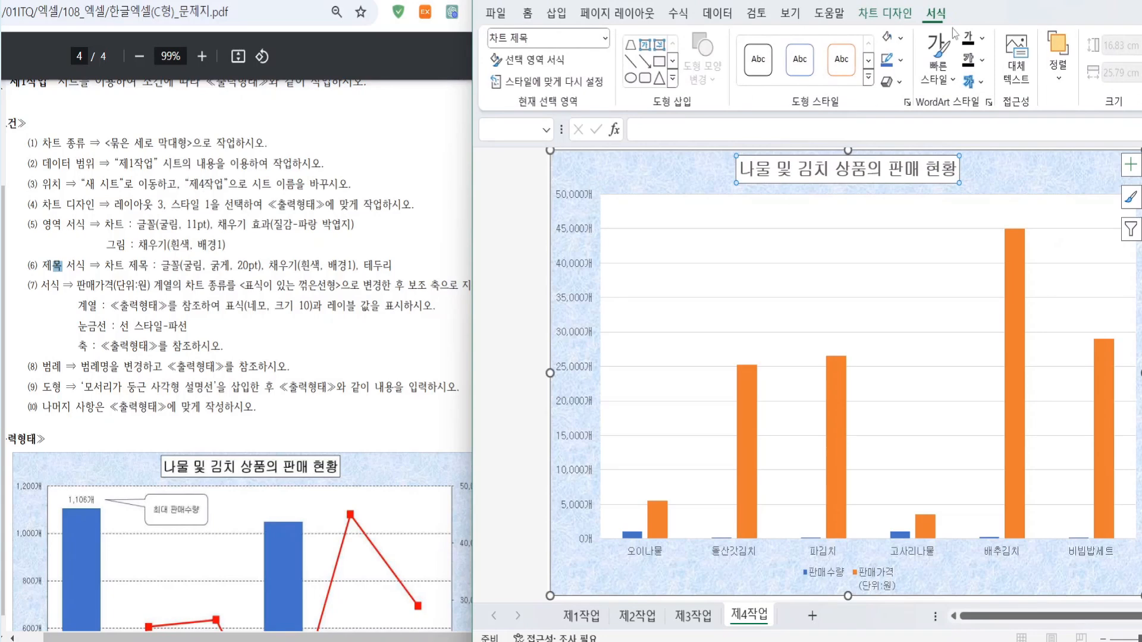
pyautogui.click(902, 60)
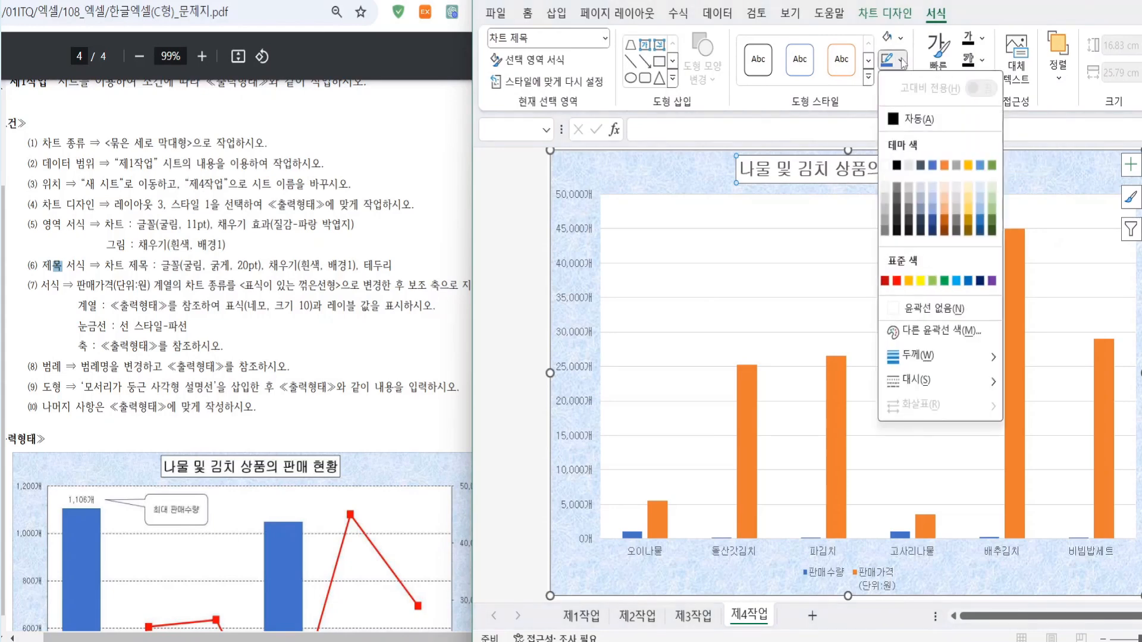
pyautogui.click(897, 165)
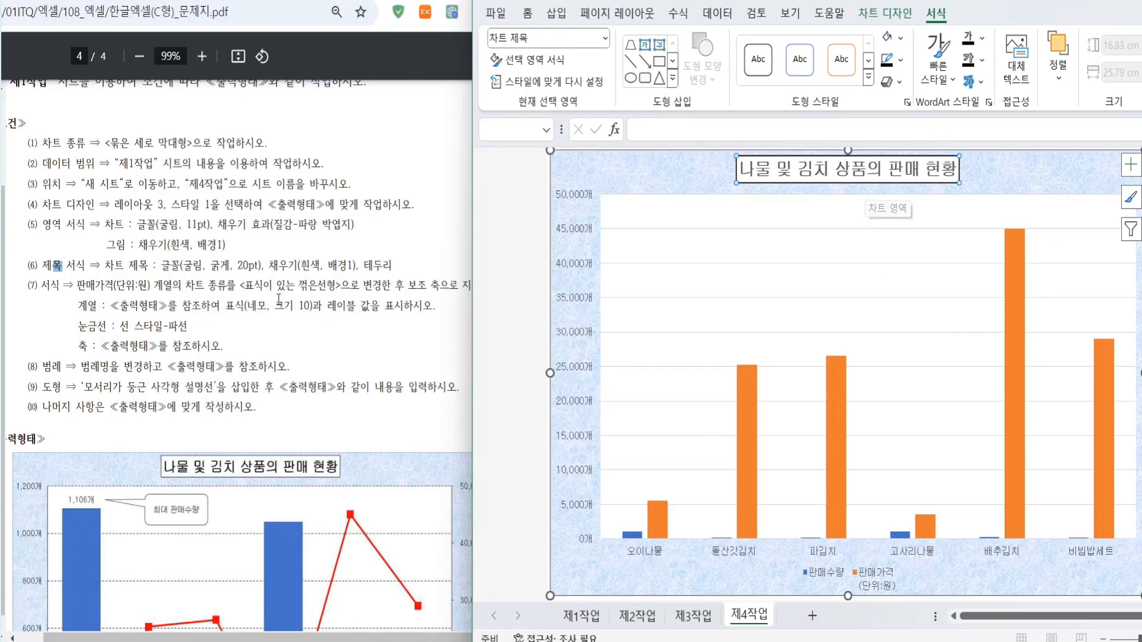
# Step: Change the 판매가격(단위:원) series to the 표식이 있는 꺾은선형 chart type and assign it to the secondary axis
pyautogui.click(84, 322)
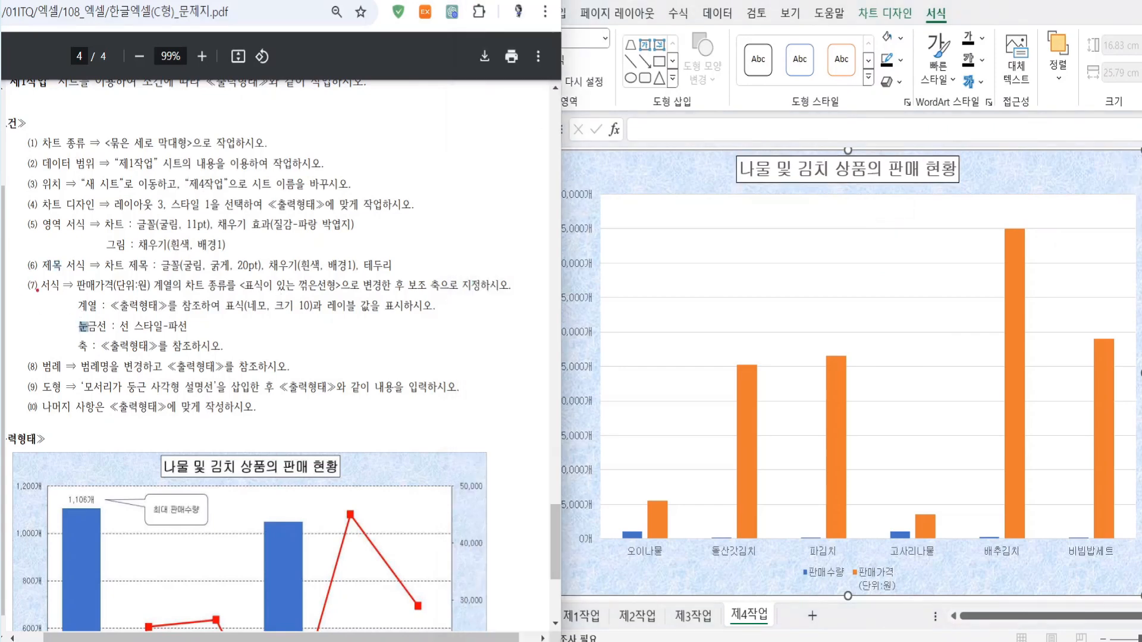
pyautogui.moveTo(45, 292); pyautogui.dragTo(512, 291)
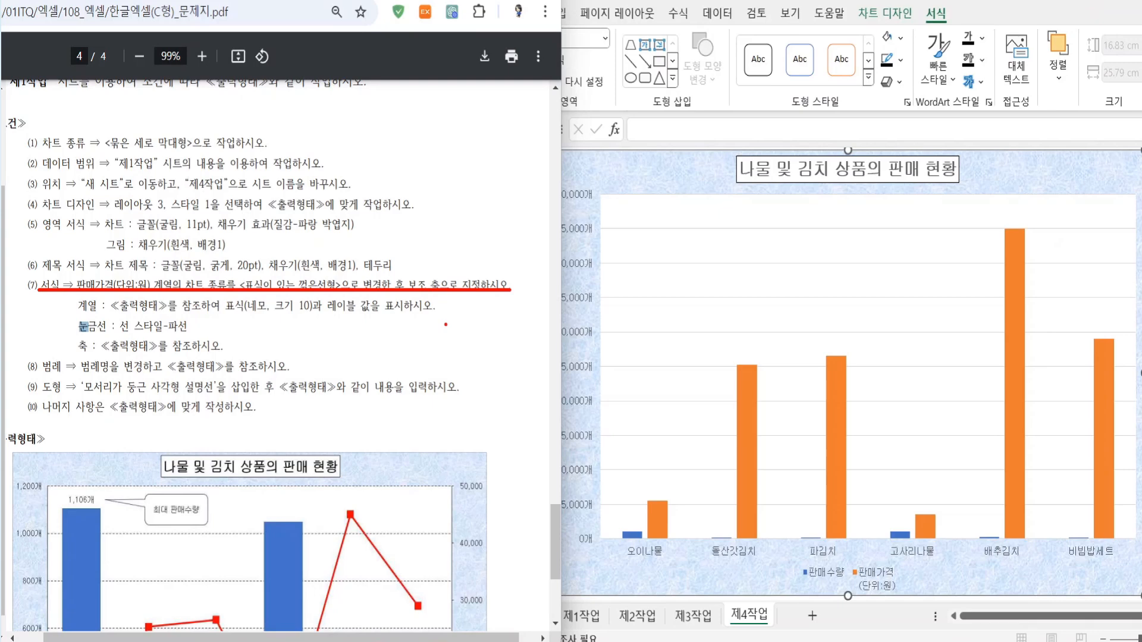
pyautogui.press('Escape')
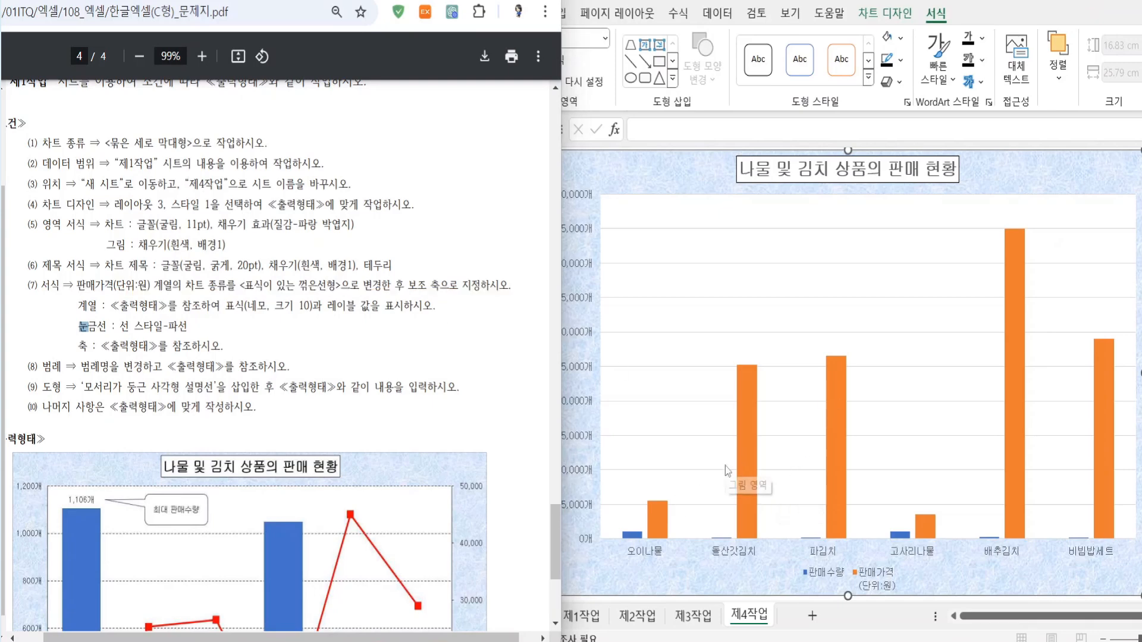
pyautogui.click(748, 509)
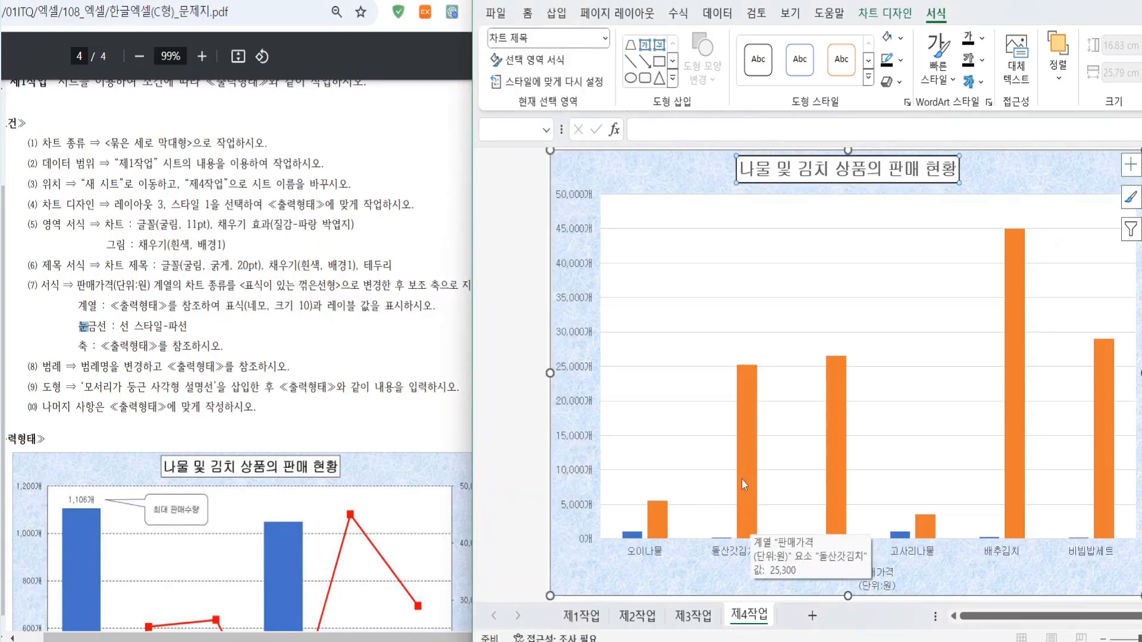
pyautogui.rightClick(746, 384)
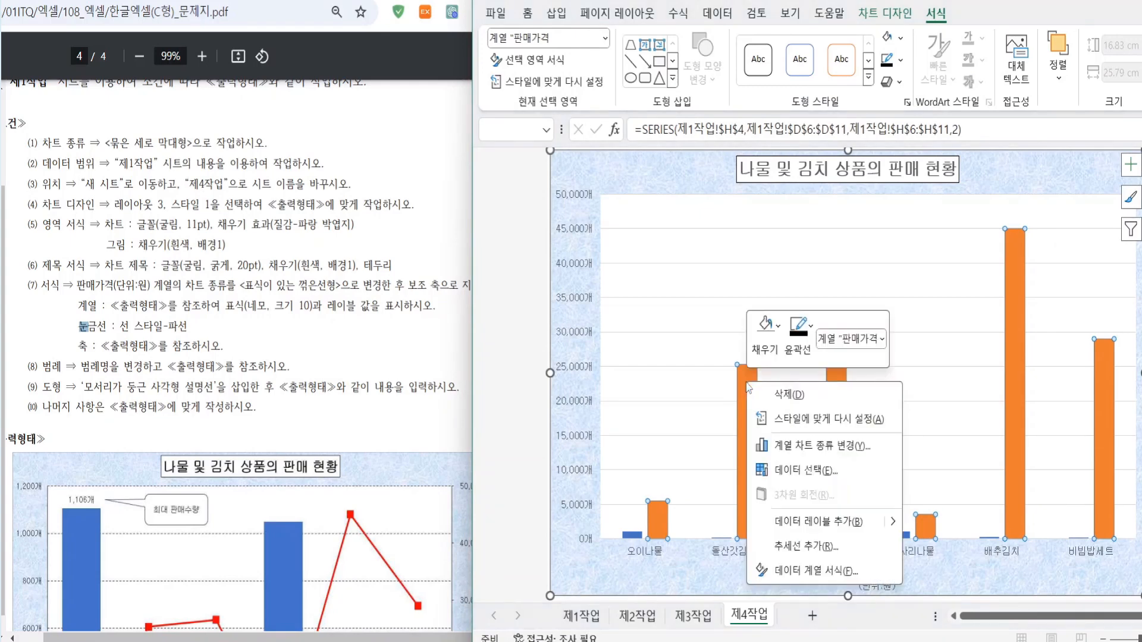
pyautogui.click(787, 451)
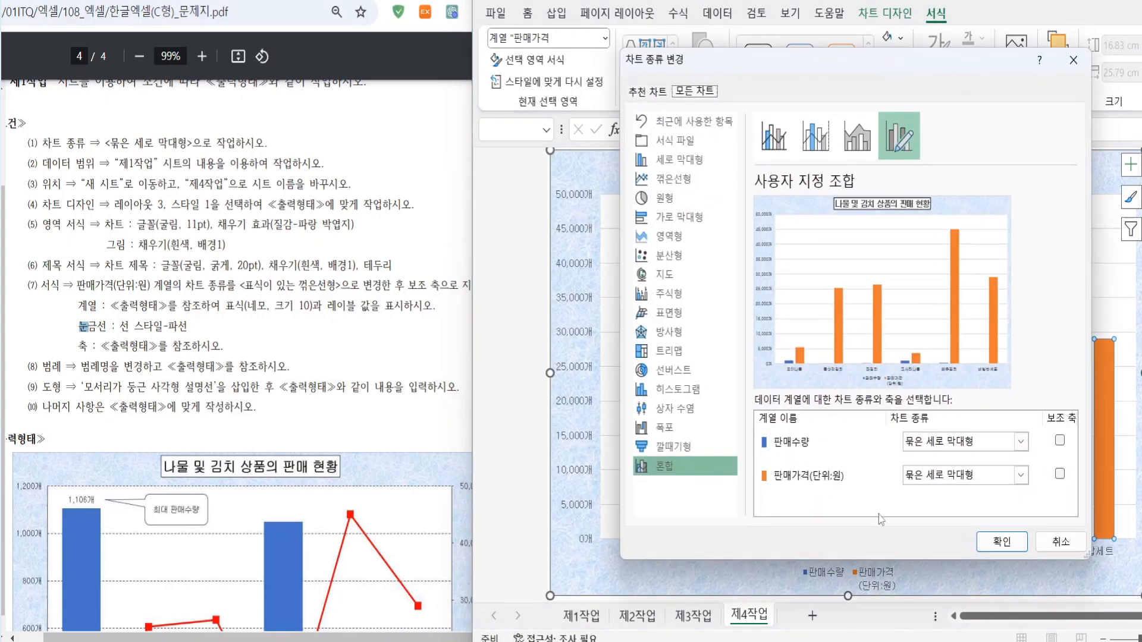
pyautogui.click(974, 480)
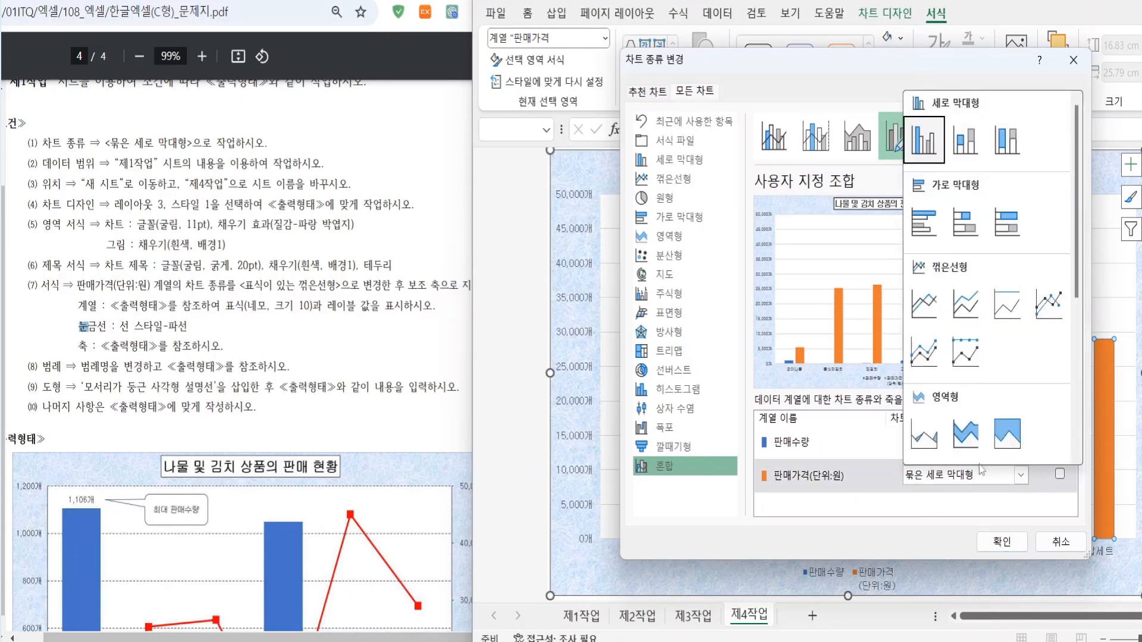
pyautogui.click(1050, 315)
pyautogui.click(1060, 474)
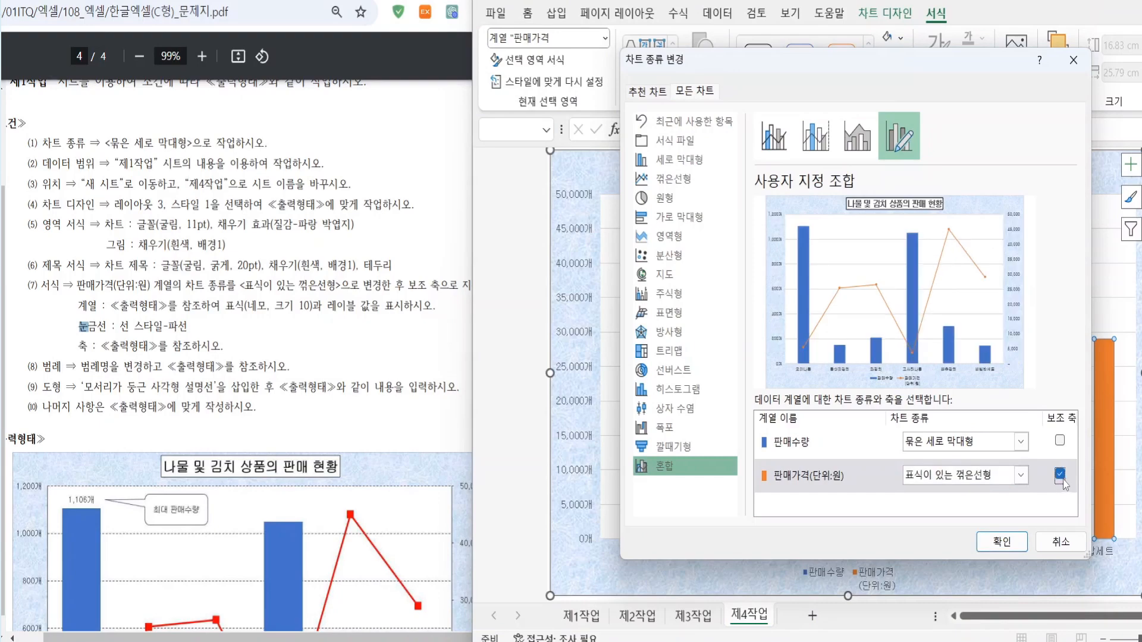
pyautogui.click(1000, 542)
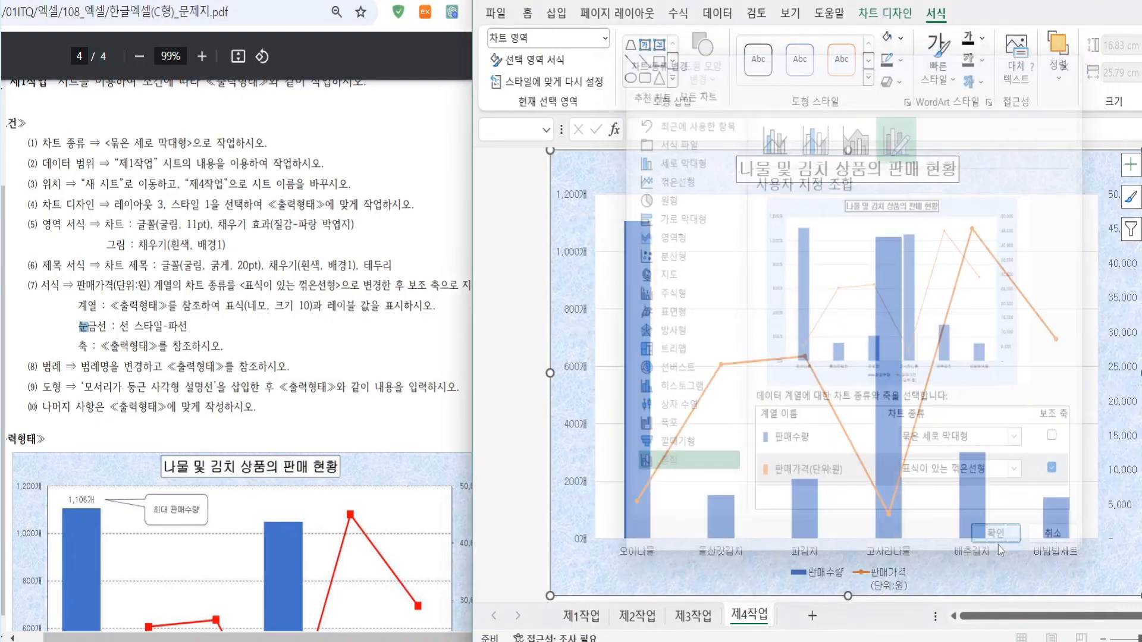
# Step: Review the expected output chart and the series, gridline and axis formatting instructions in the exam PDF
pyautogui.scroll(-3, 302, 426)
pyautogui.scroll(-2, 302, 426)
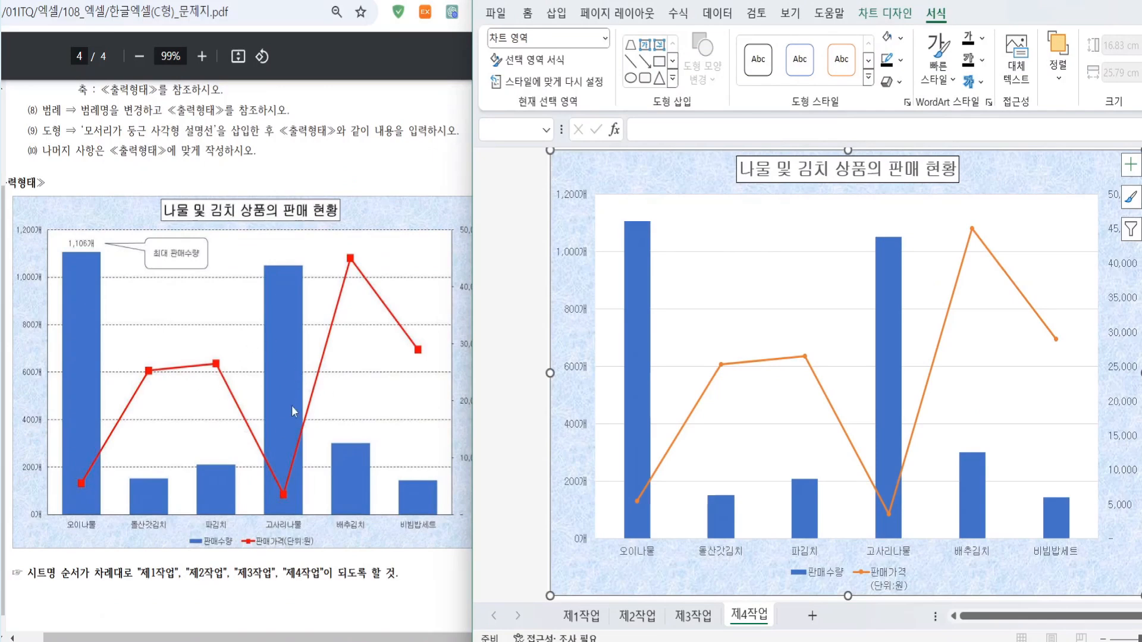
pyautogui.scroll(3, 291, 405)
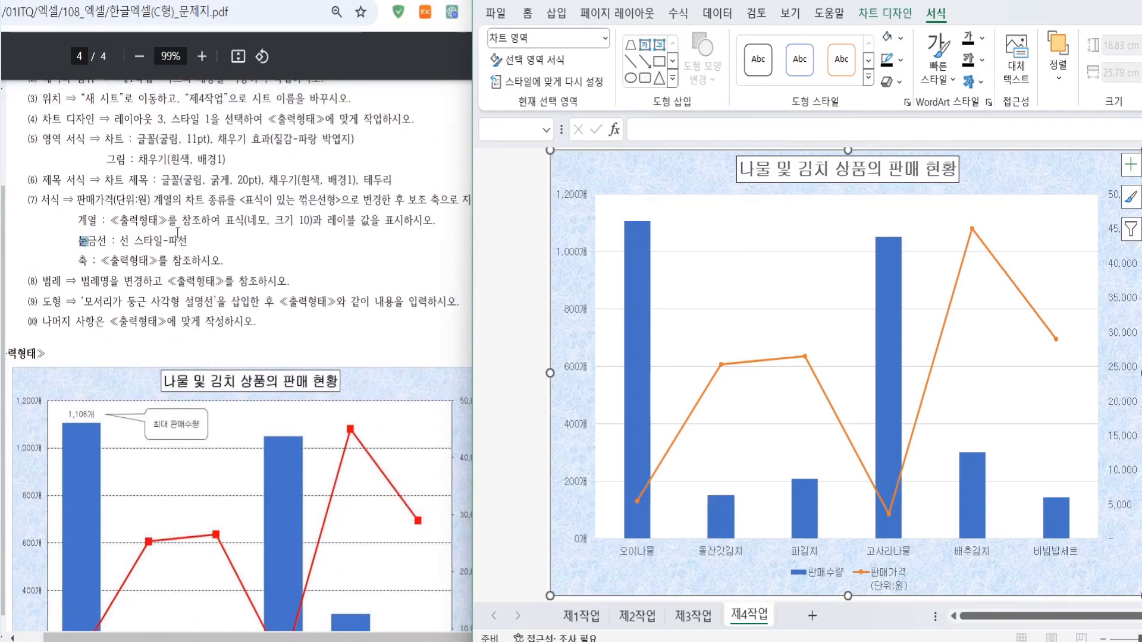
pyautogui.moveTo(109, 183); pyautogui.dragTo(116, 184)
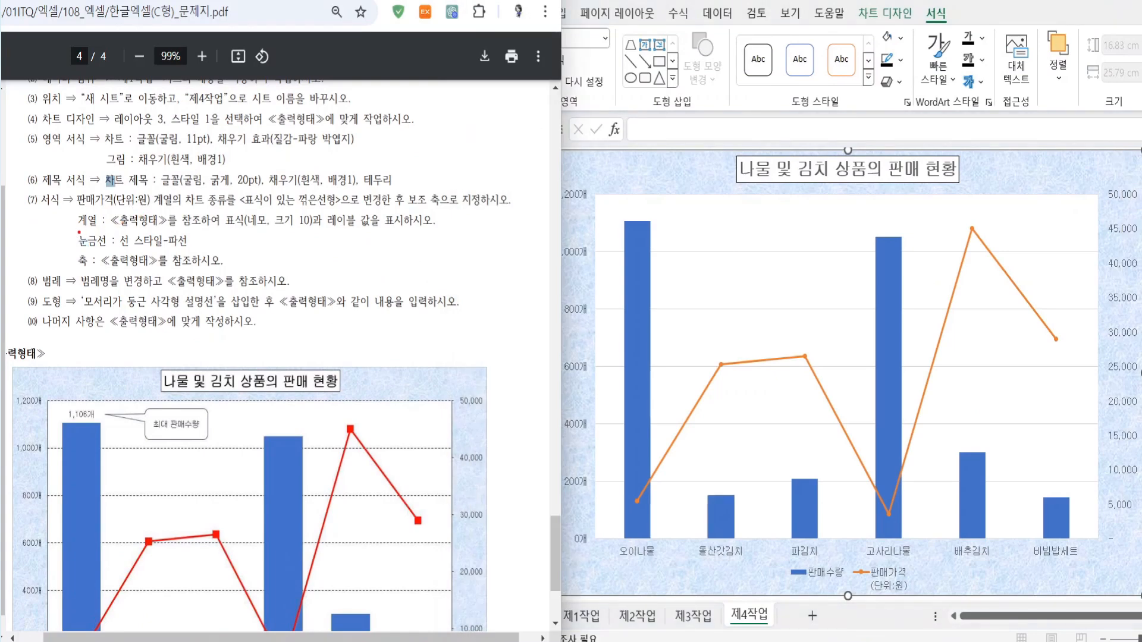
pyautogui.moveTo(78, 231); pyautogui.dragTo(455, 226)
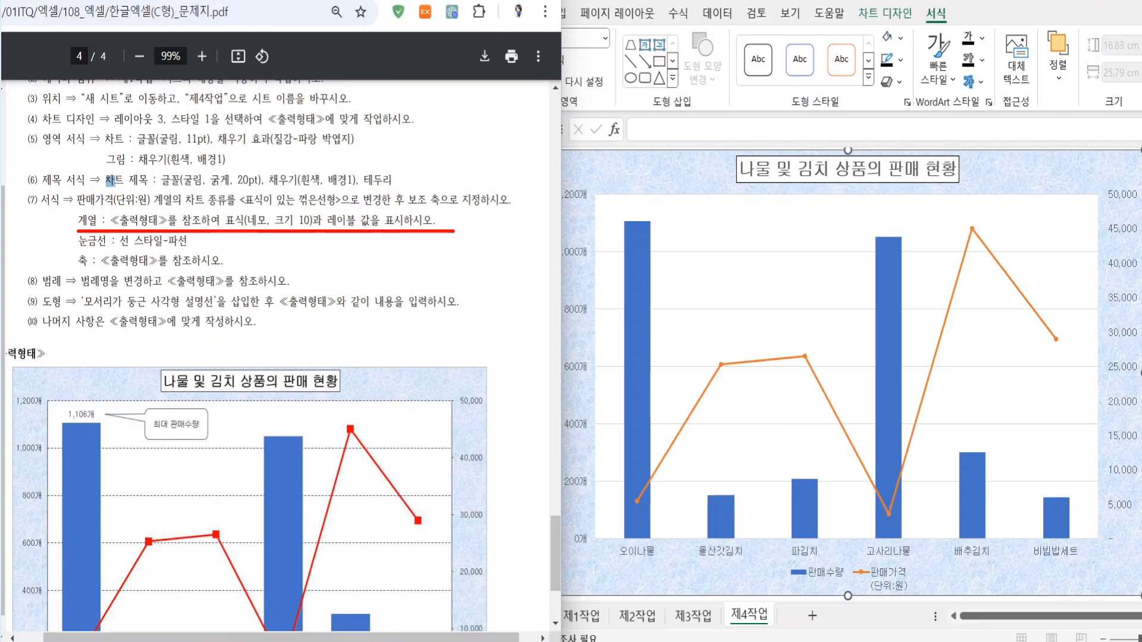
pyautogui.moveTo(253, 231)
pyautogui.mouseDown()
pyautogui.moveTo(264, 193)
pyautogui.moveTo(305, 242)
pyautogui.moveTo(417, 214)
pyautogui.moveTo(382, 239)
pyautogui.mouseUp()
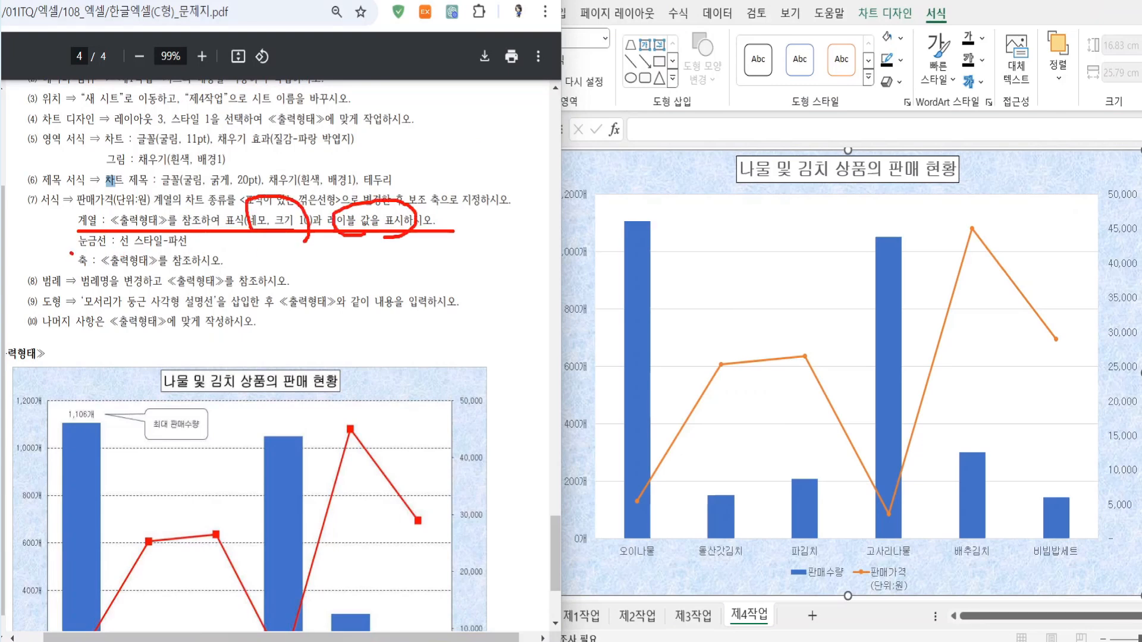
pyautogui.moveTo(72, 254); pyautogui.dragTo(213, 249)
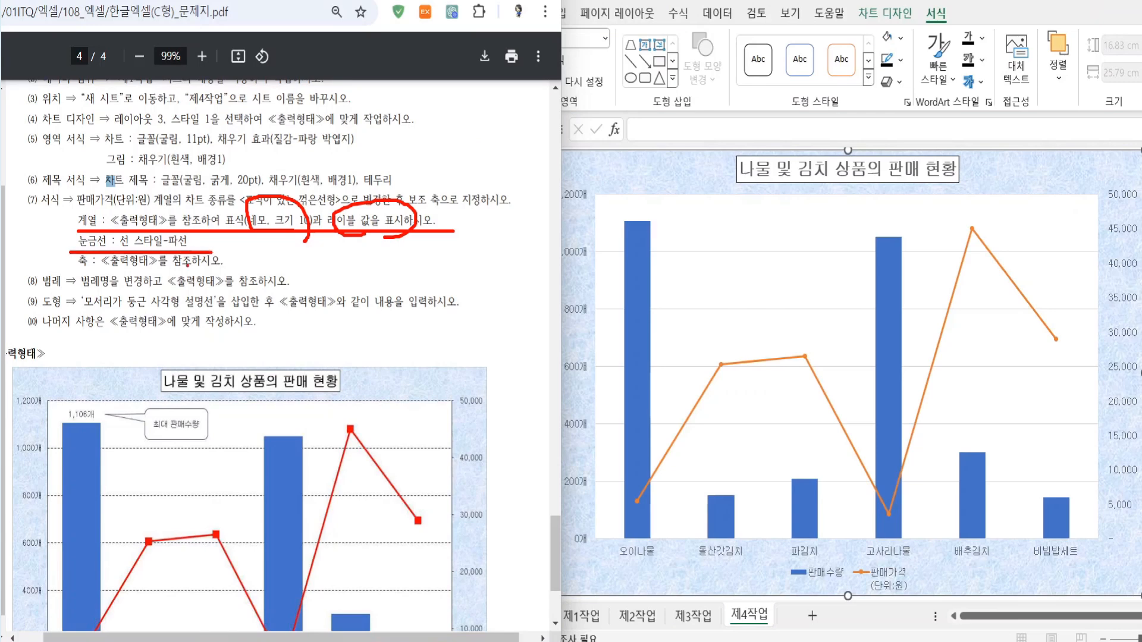
pyautogui.moveTo(72, 269); pyautogui.dragTo(246, 269)
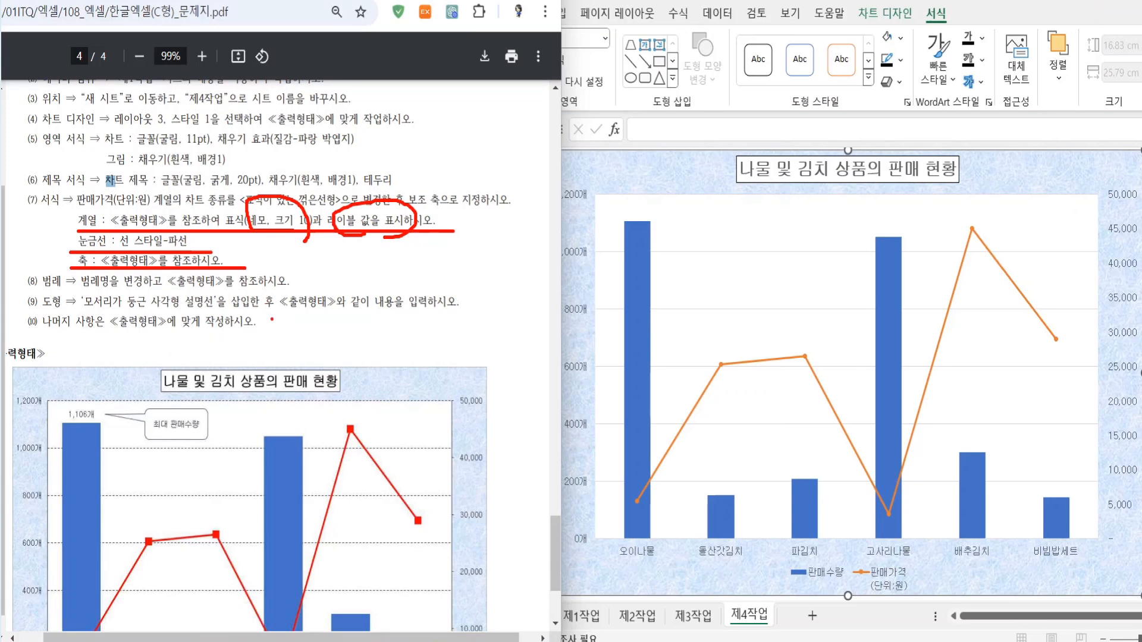
pyautogui.press('Escape')
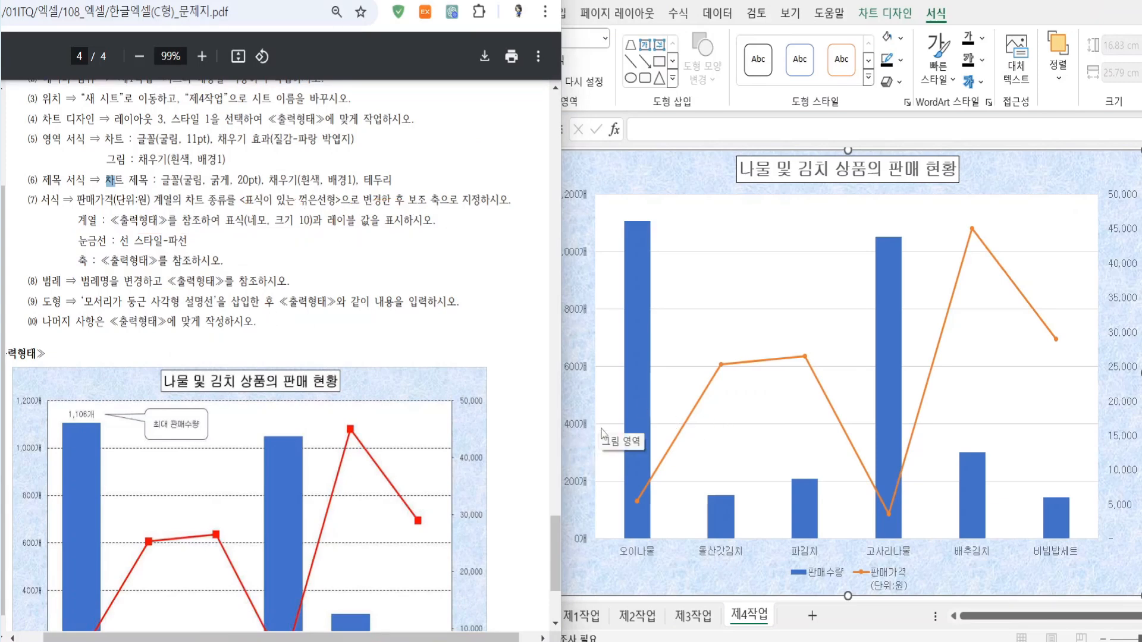
# Step: Set the 판매가격(단위:원) line's markers to the built-in square shape with size 10
pyautogui.click(805, 357)
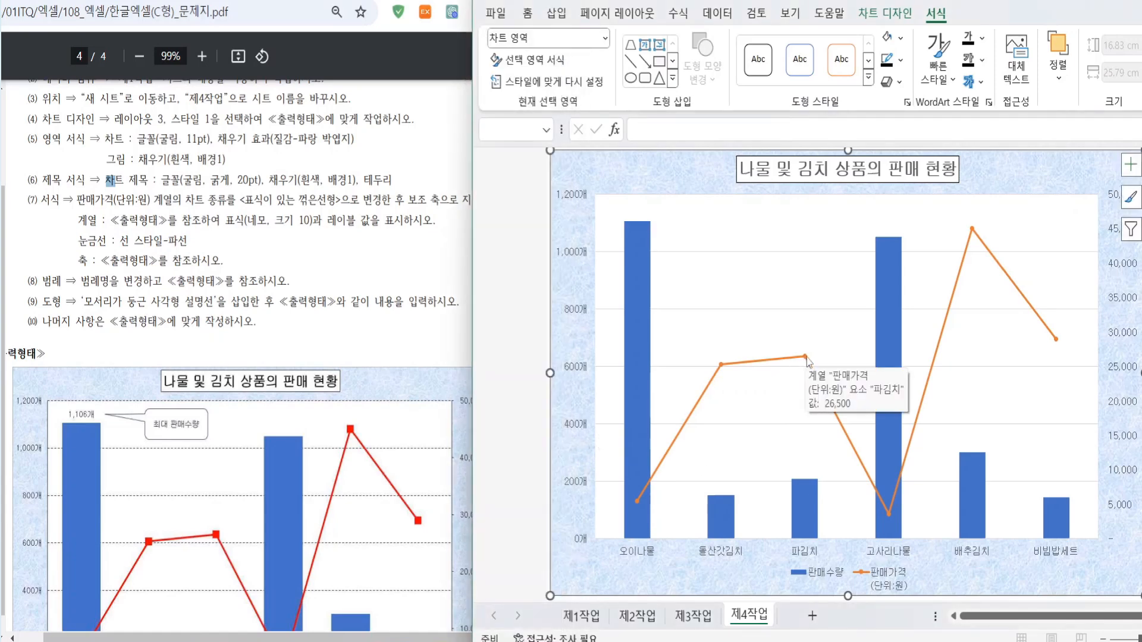
pyautogui.click(806, 358)
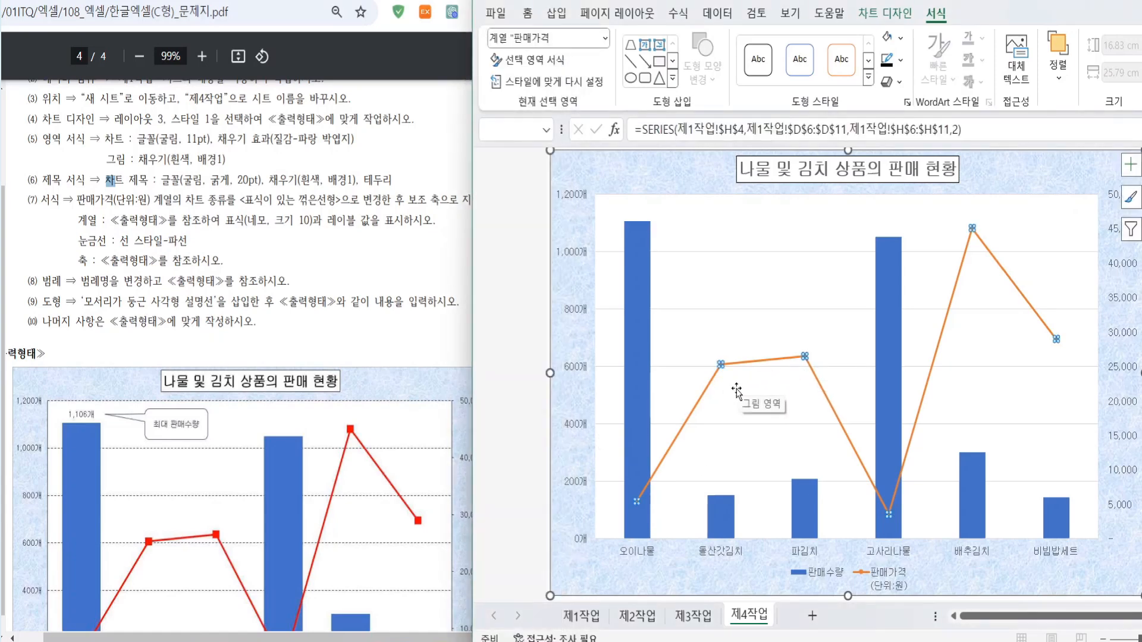
pyautogui.moveTo(945, 0); pyautogui.dragTo(803, 6)
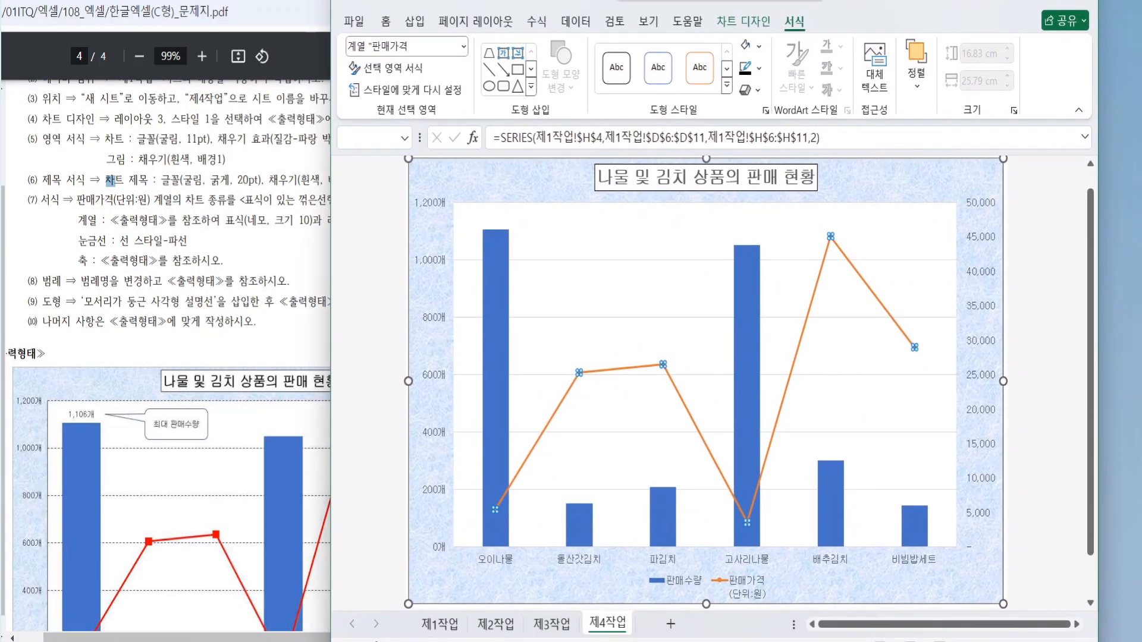
pyautogui.rightClick(663, 366)
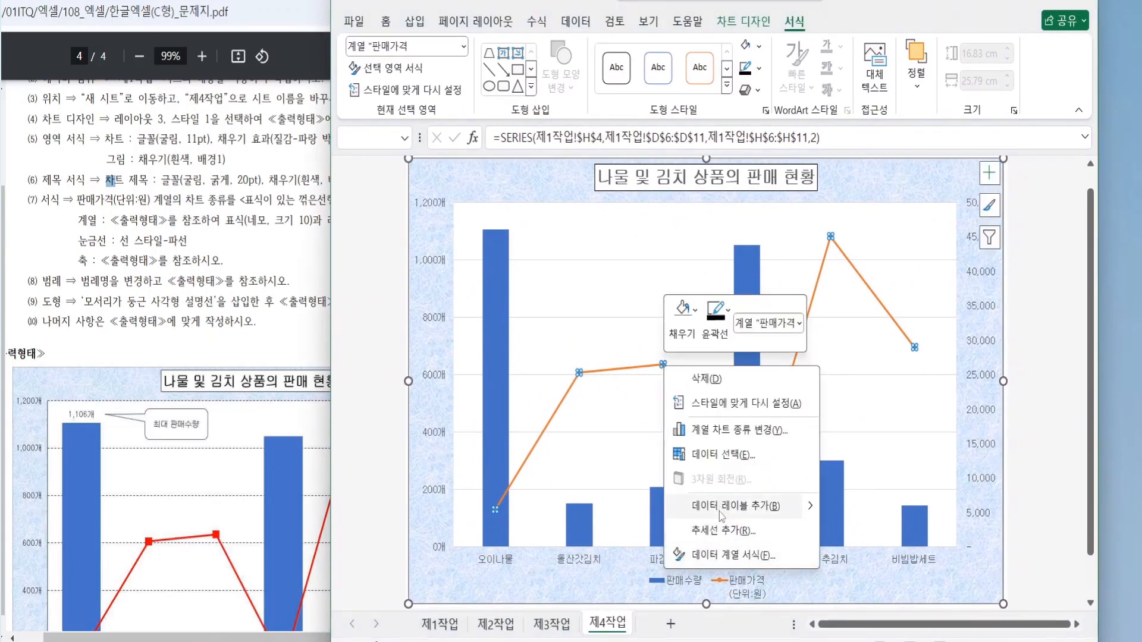
pyautogui.click(718, 556)
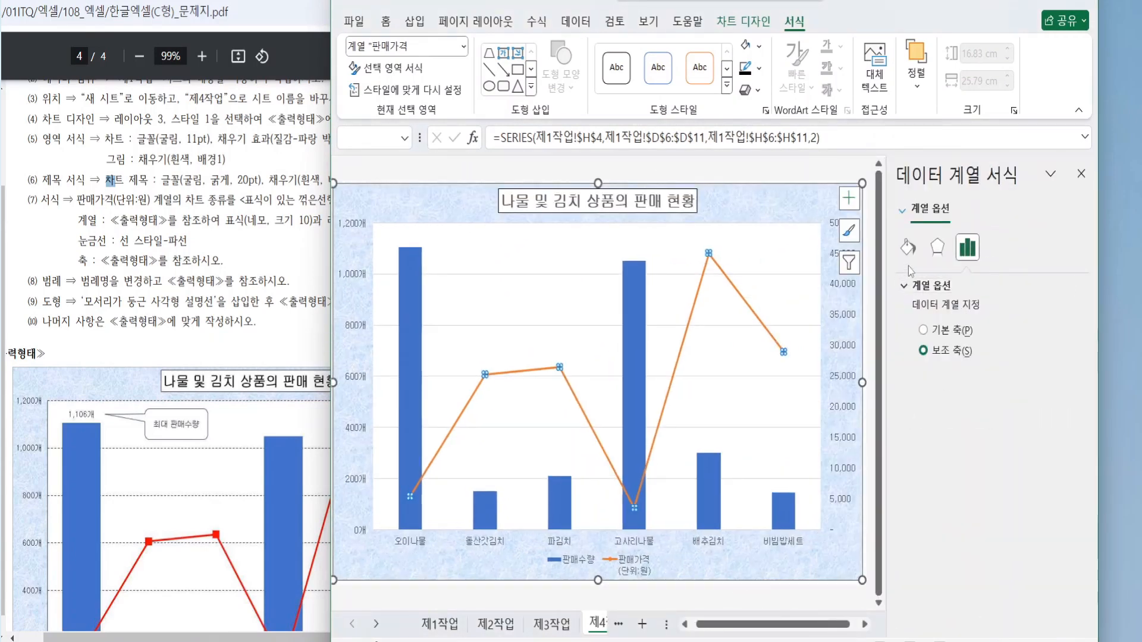
pyautogui.click(908, 248)
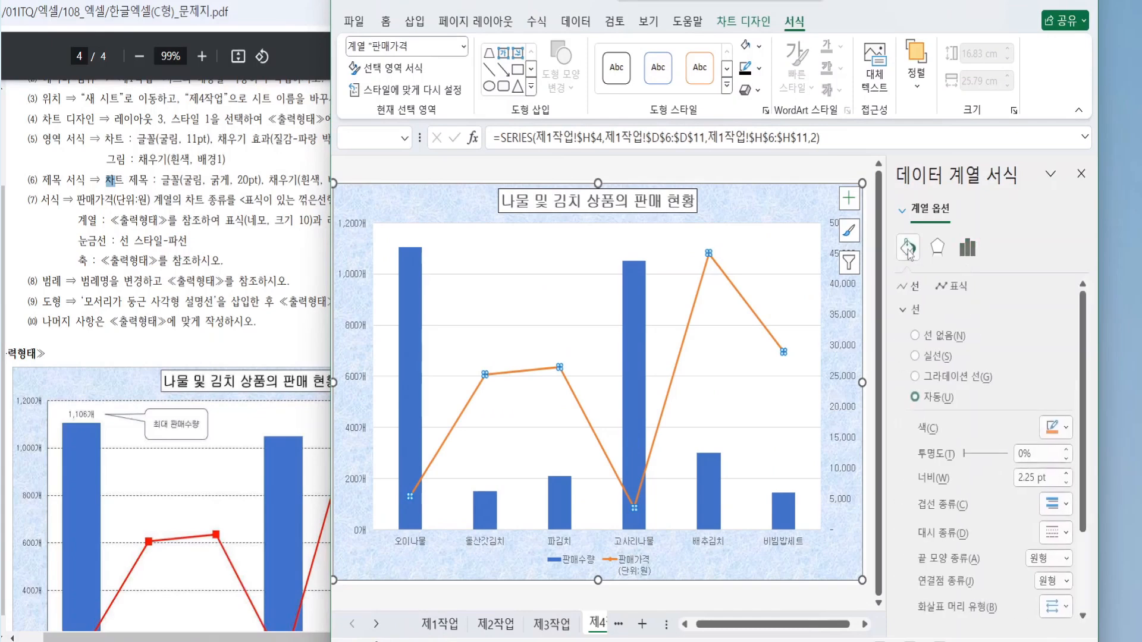
pyautogui.click(959, 286)
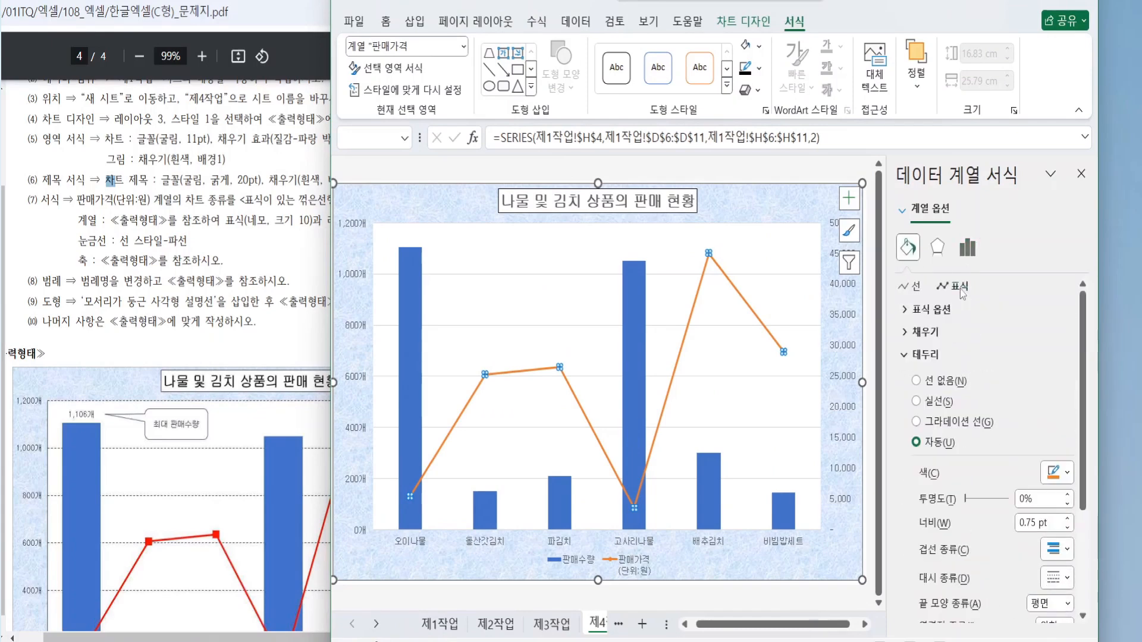
pyautogui.click(930, 310)
pyautogui.click(940, 376)
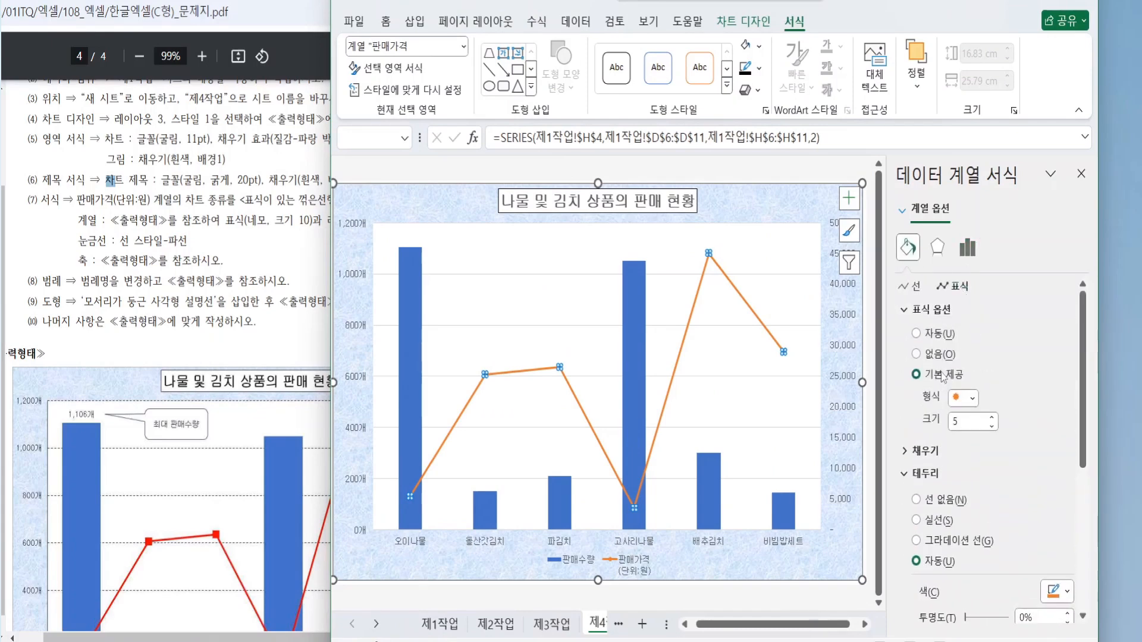
pyautogui.click(973, 398)
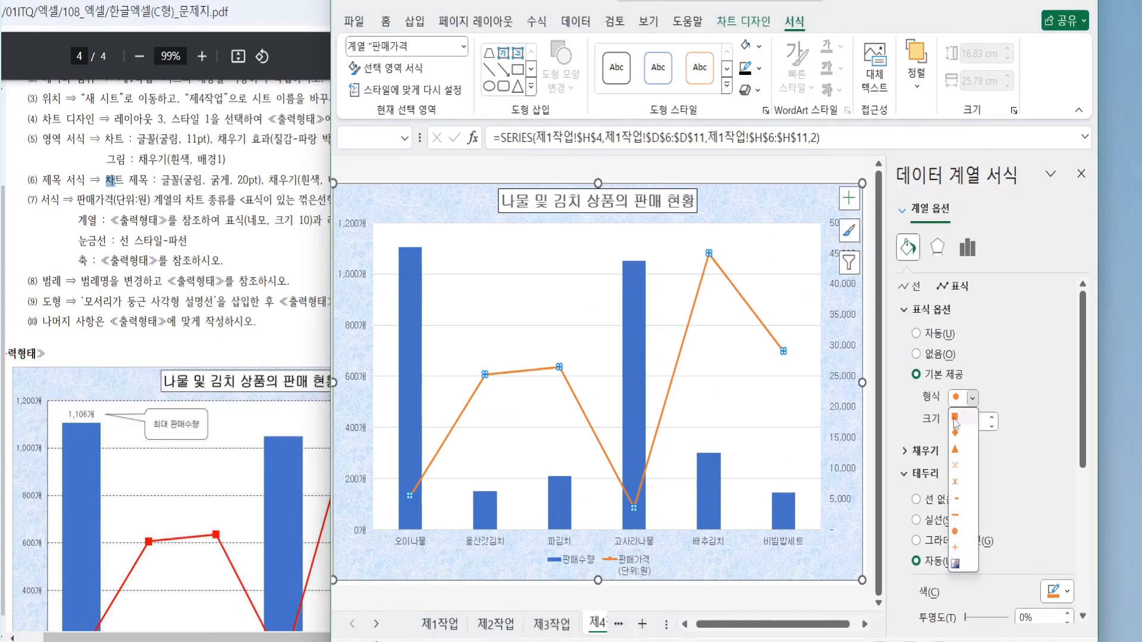
pyautogui.click(955, 416)
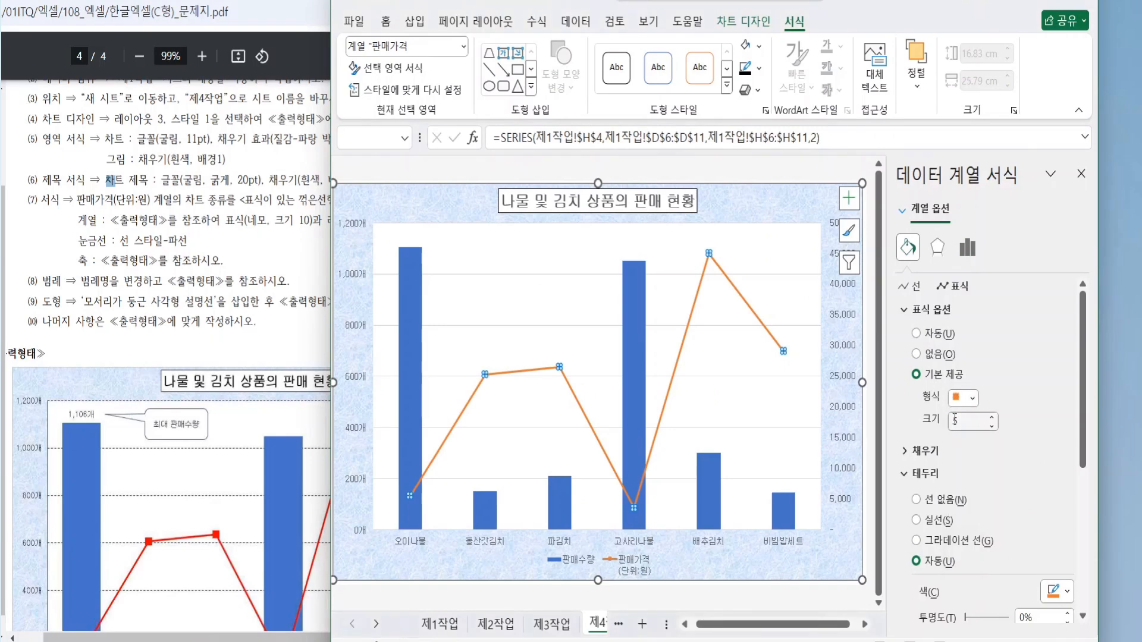
pyautogui.click(991, 417)
pyautogui.click(992, 417)
pyautogui.click(991, 417)
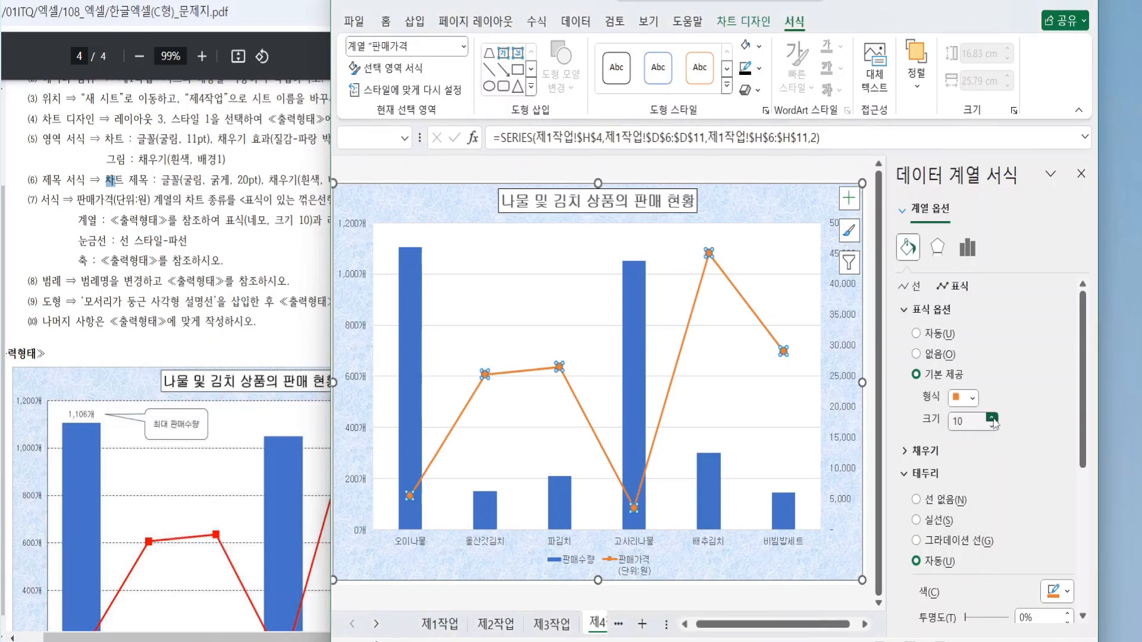
# Step: Add a data label to only the 오이나물 column of the 판매수량 series, as the exam's expected output requires
pyautogui.click(312, 232)
pyautogui.moveTo(327, 221); pyautogui.dragTo(357, 221)
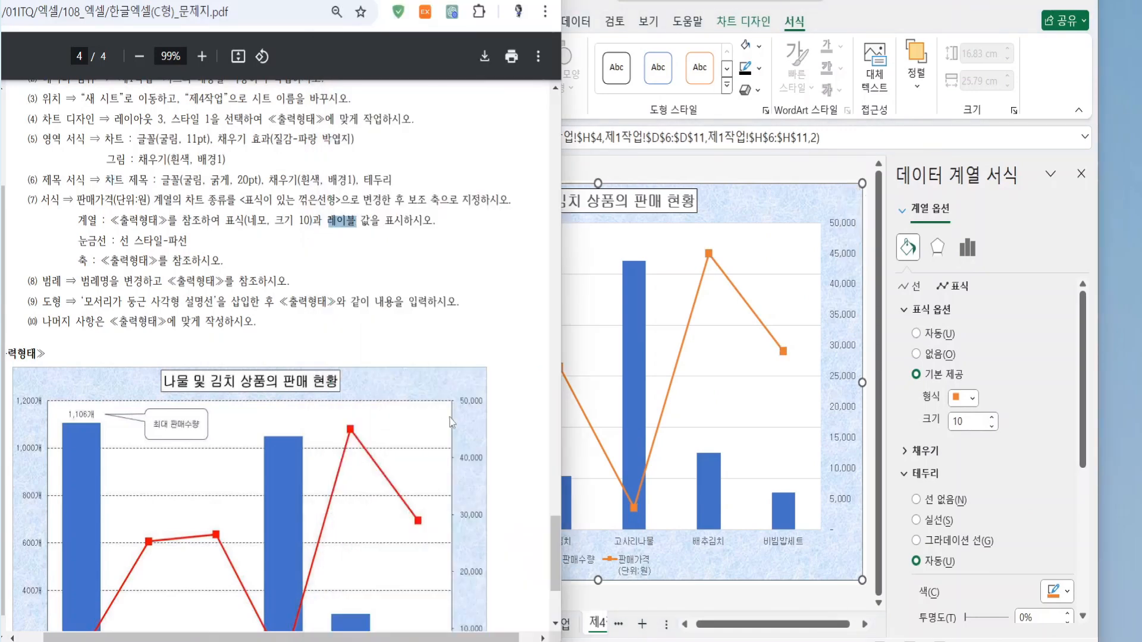
pyautogui.click(97, 450)
pyautogui.click(771, 213)
pyautogui.moveTo(849, 0); pyautogui.dragTo(983, 7)
pyautogui.click(544, 318)
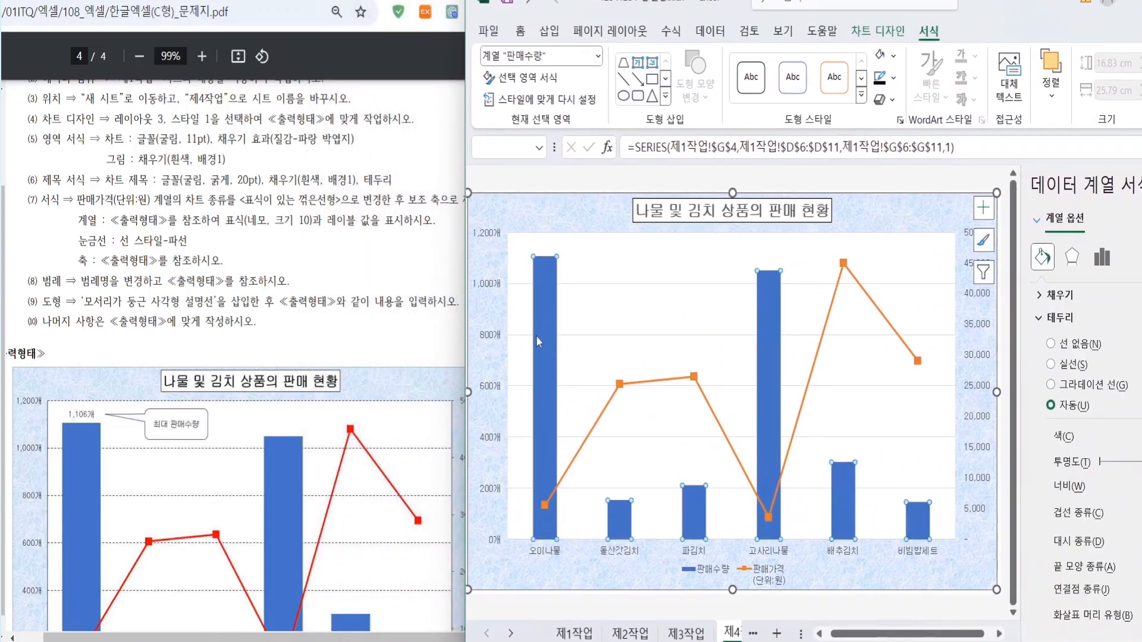
pyautogui.click(541, 309)
pyautogui.rightClick(541, 309)
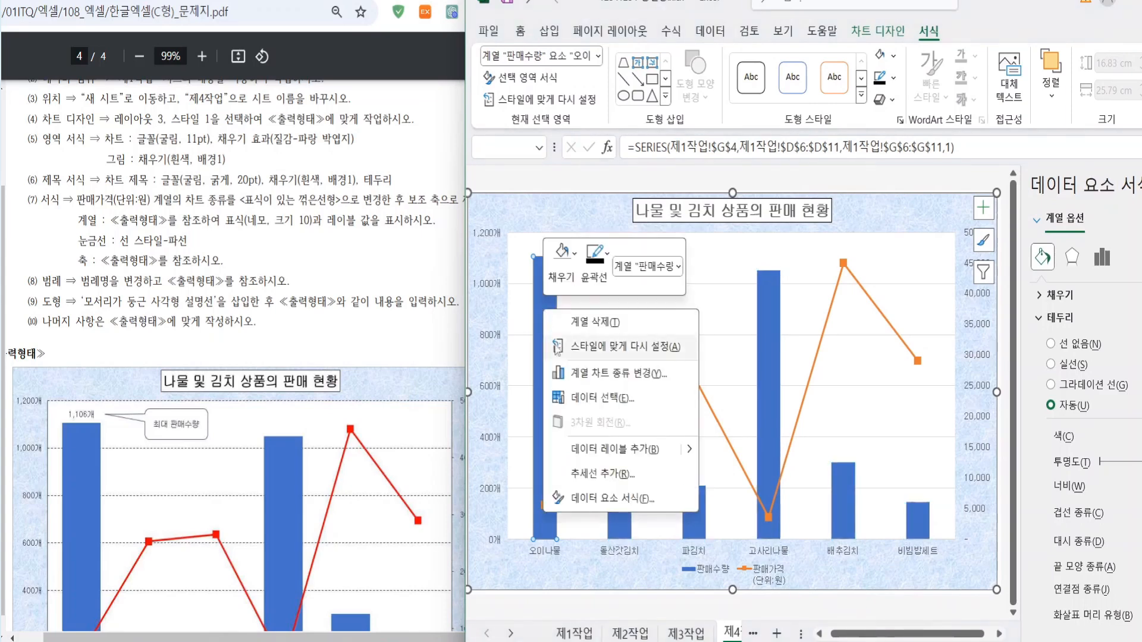
pyautogui.click(599, 450)
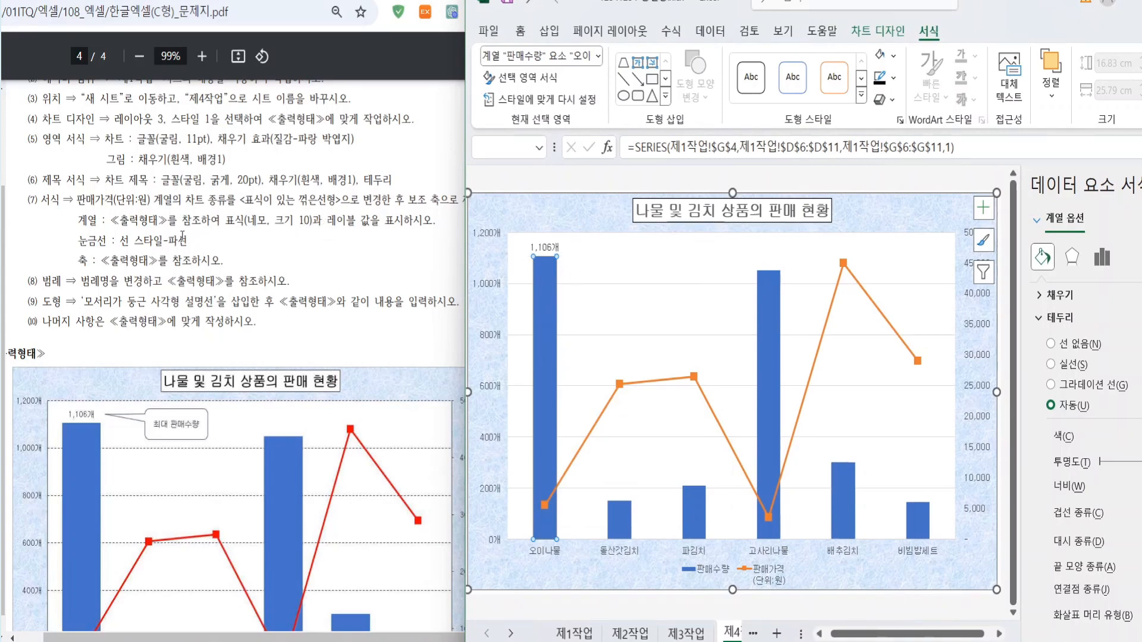
# Step: Format the chart's major horizontal gridlines as dashed black lines
pyautogui.click(657, 335)
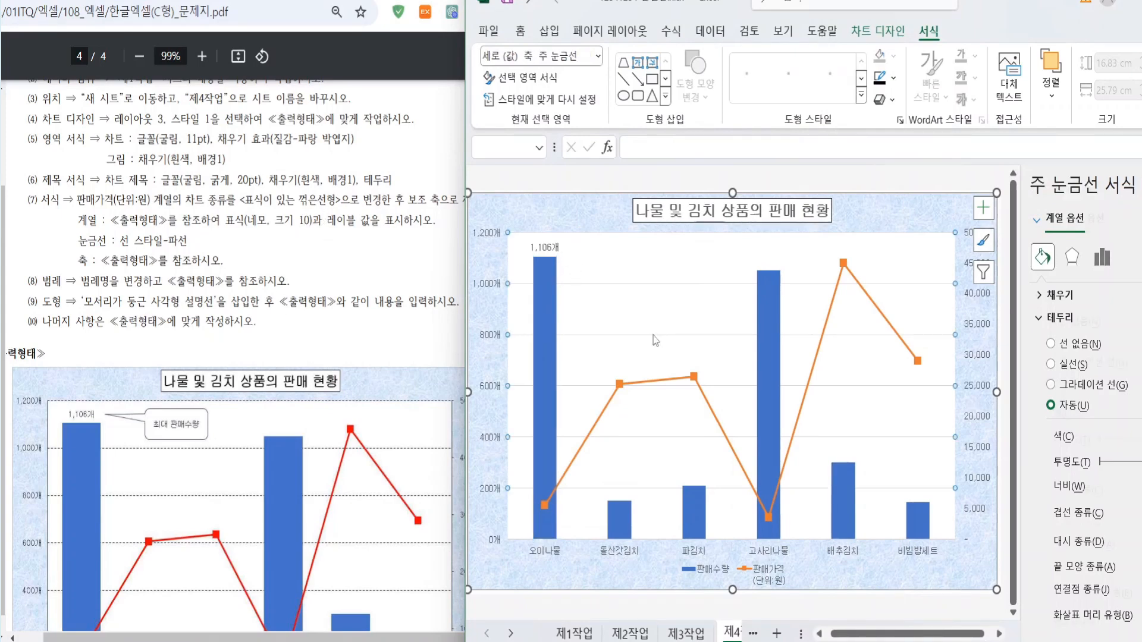
pyautogui.moveTo(959, 3); pyautogui.dragTo(807, 0)
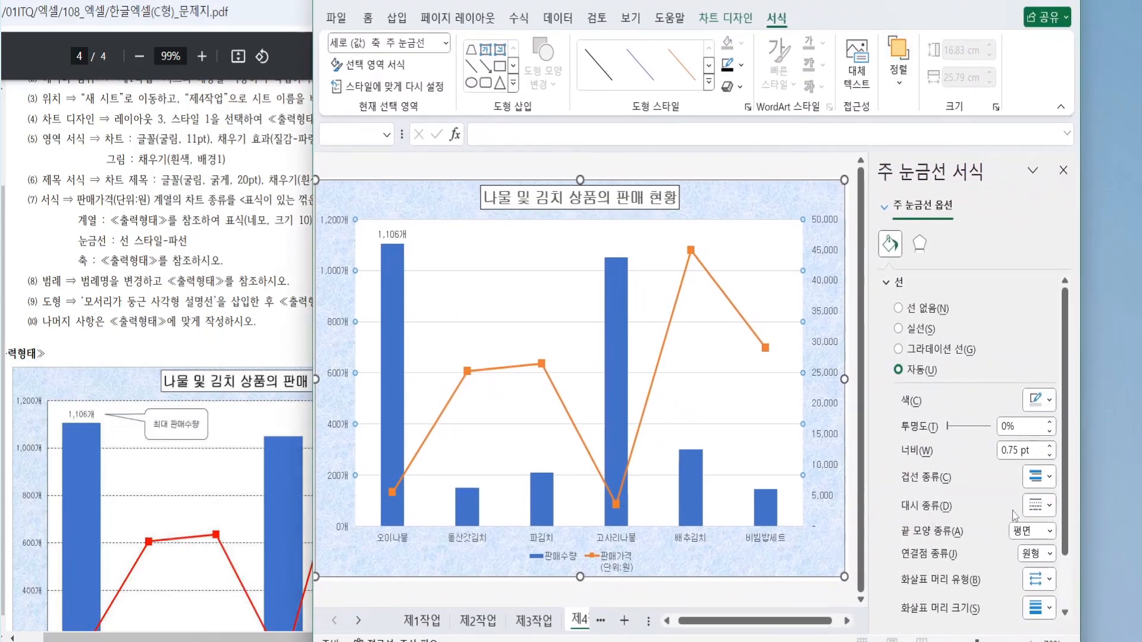
pyautogui.click(1051, 507)
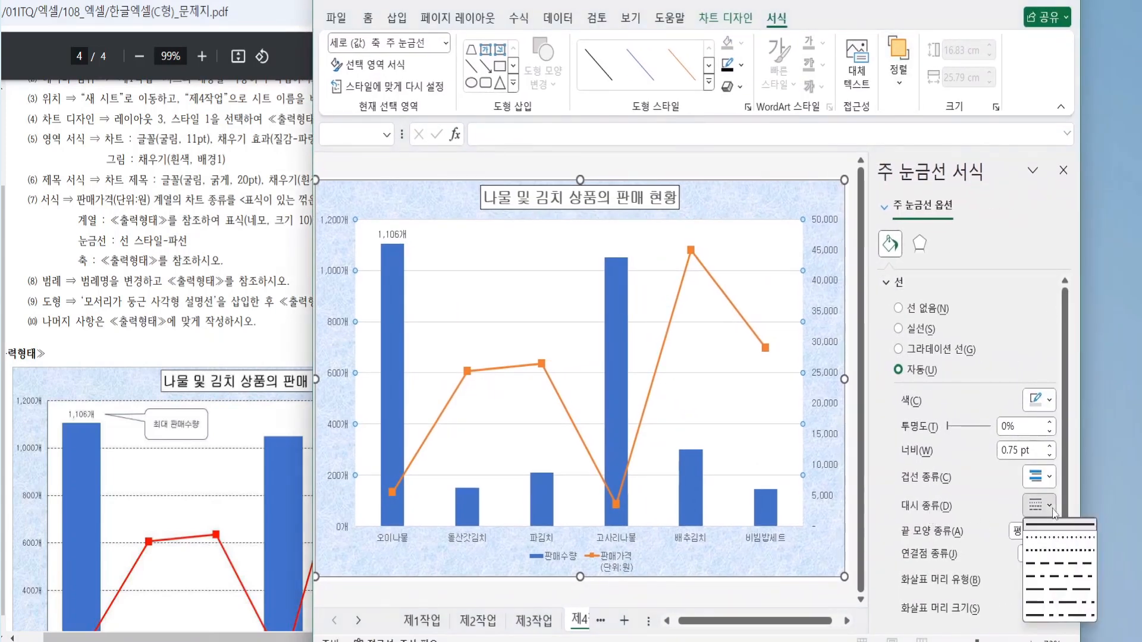
pyautogui.click(1045, 564)
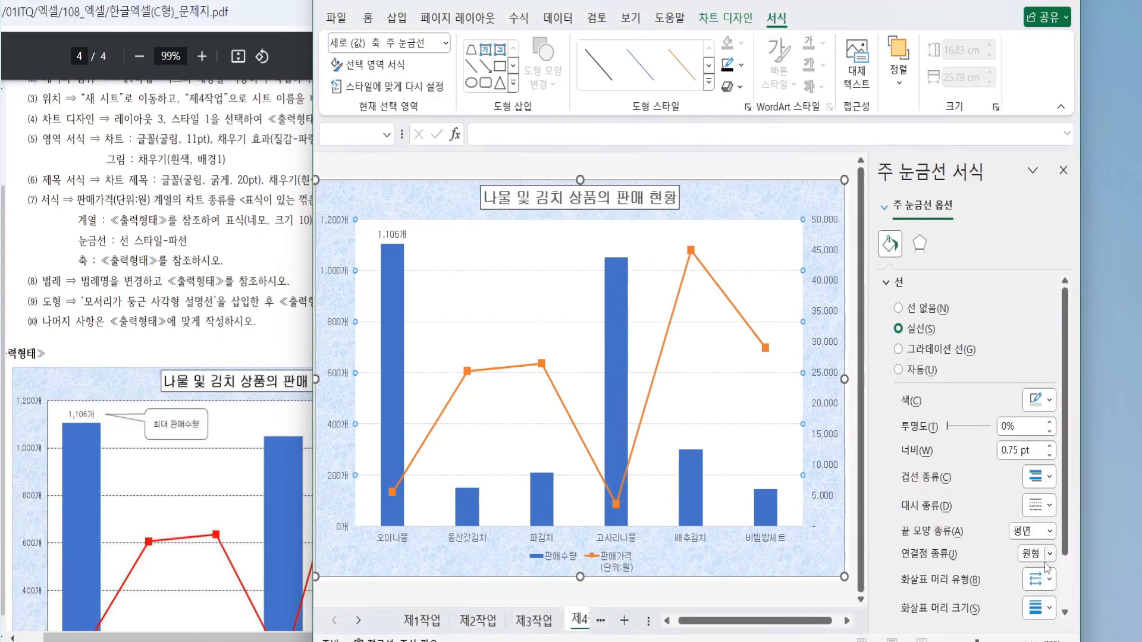
pyautogui.click(1041, 400)
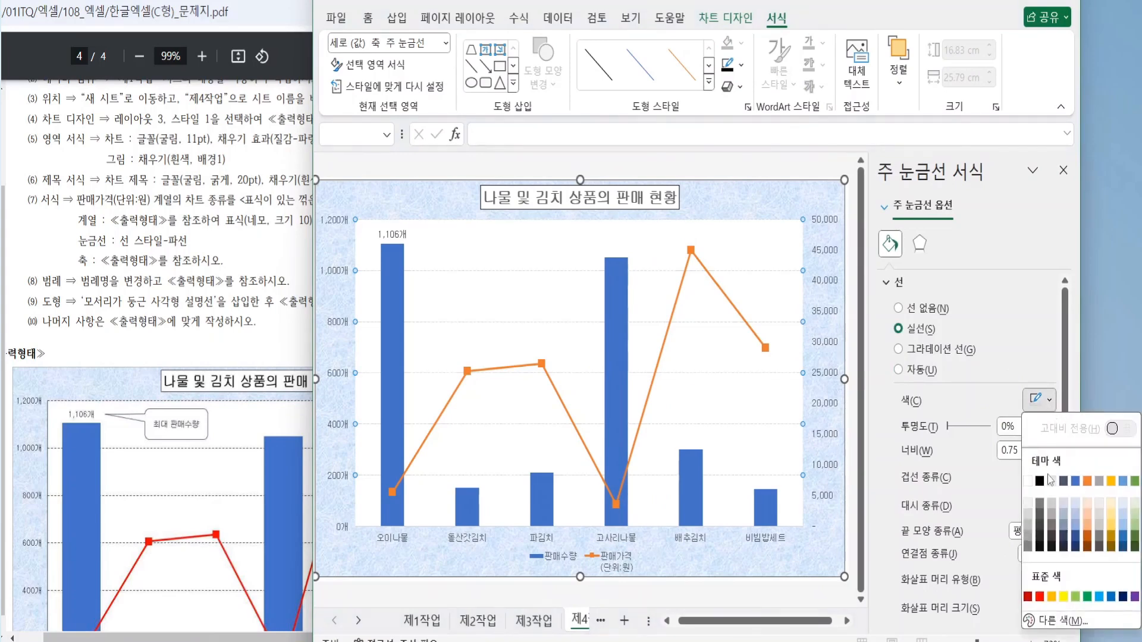
pyautogui.click(1040, 481)
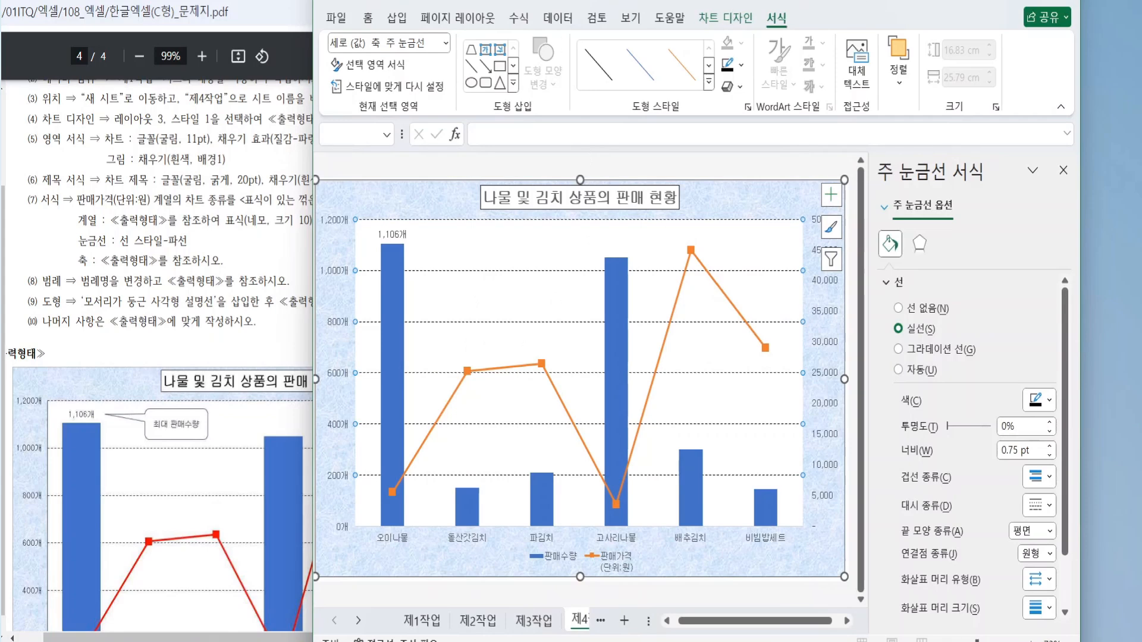
# Step: Set the secondary vertical axis's major unit to 10000 to match the expected output
pyautogui.moveTo(873, 11); pyautogui.dragTo(917, 1)
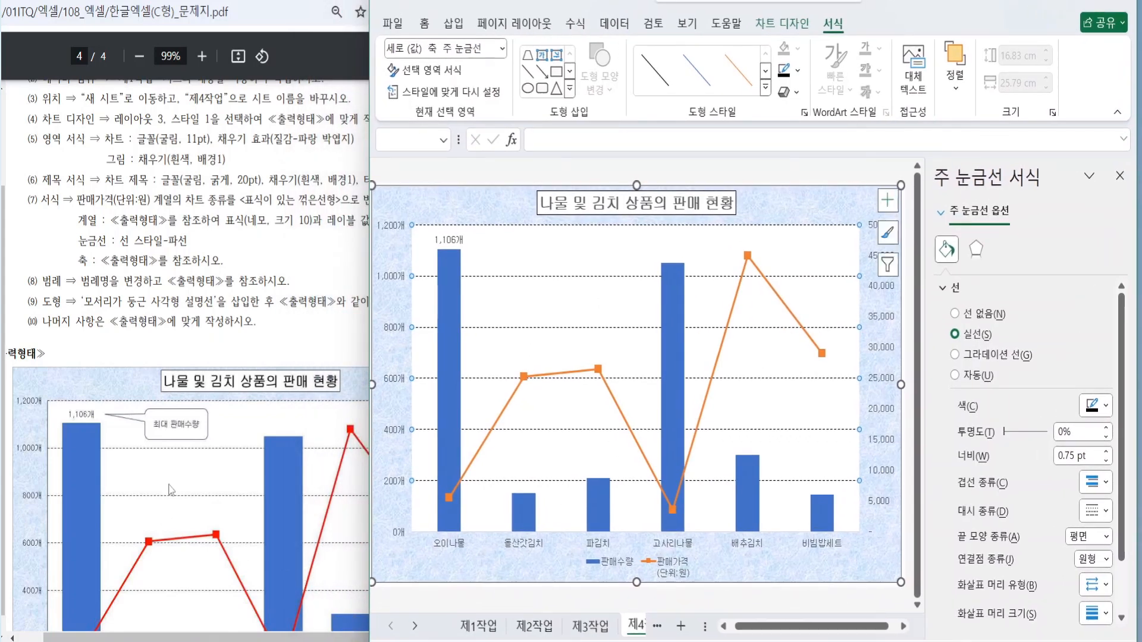
pyautogui.click(873, 355)
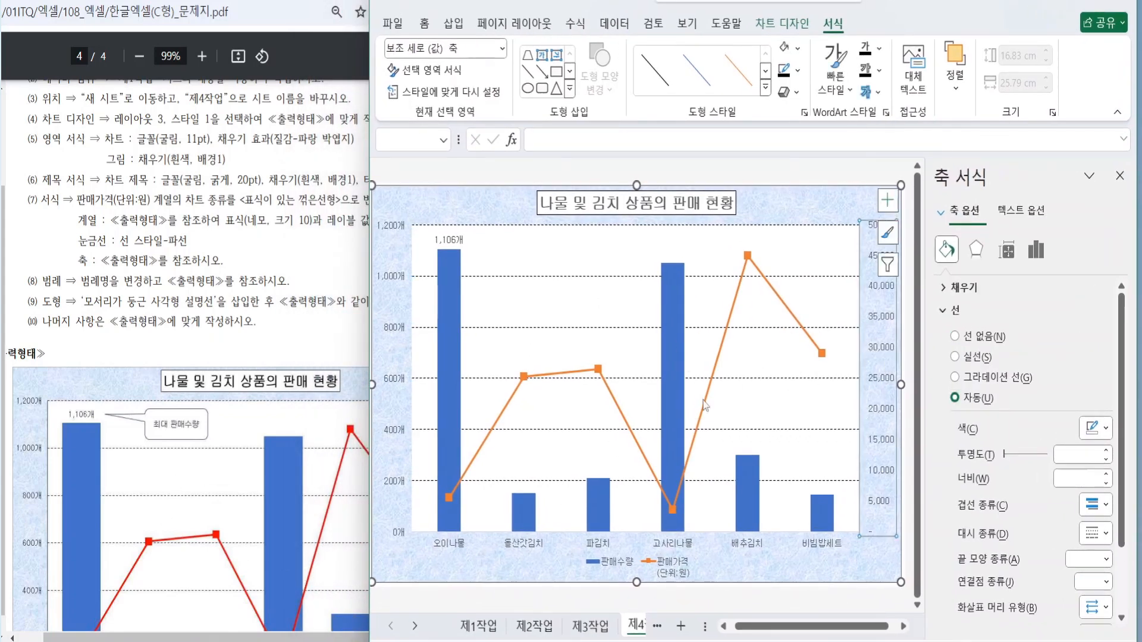
pyautogui.click(328, 360)
pyautogui.scroll(-3, 348, 346)
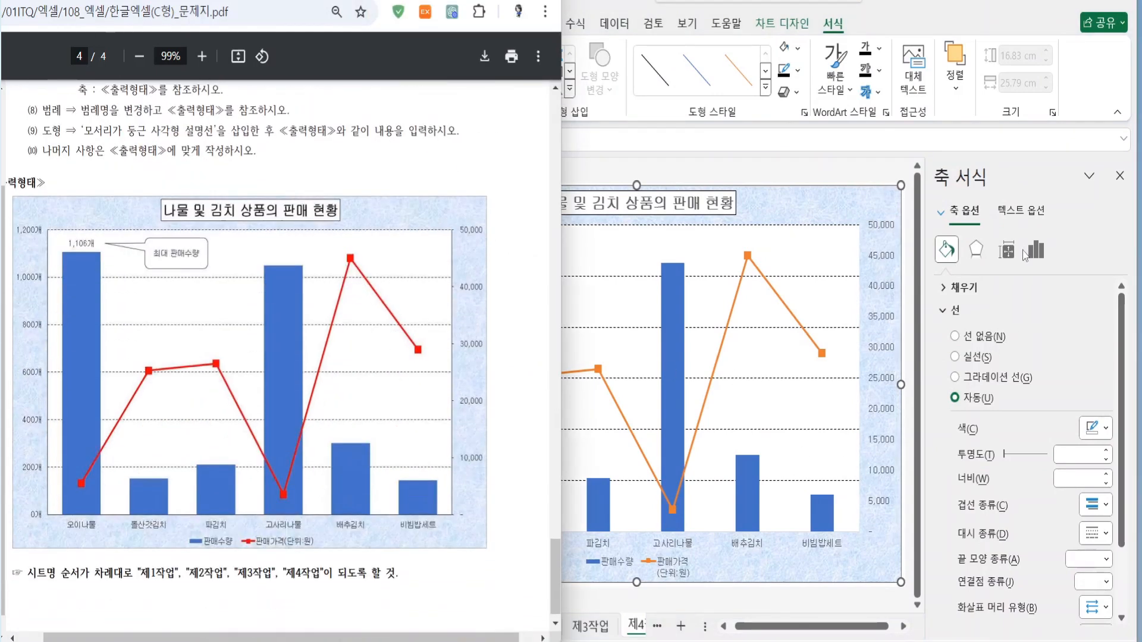
pyautogui.click(887, 262)
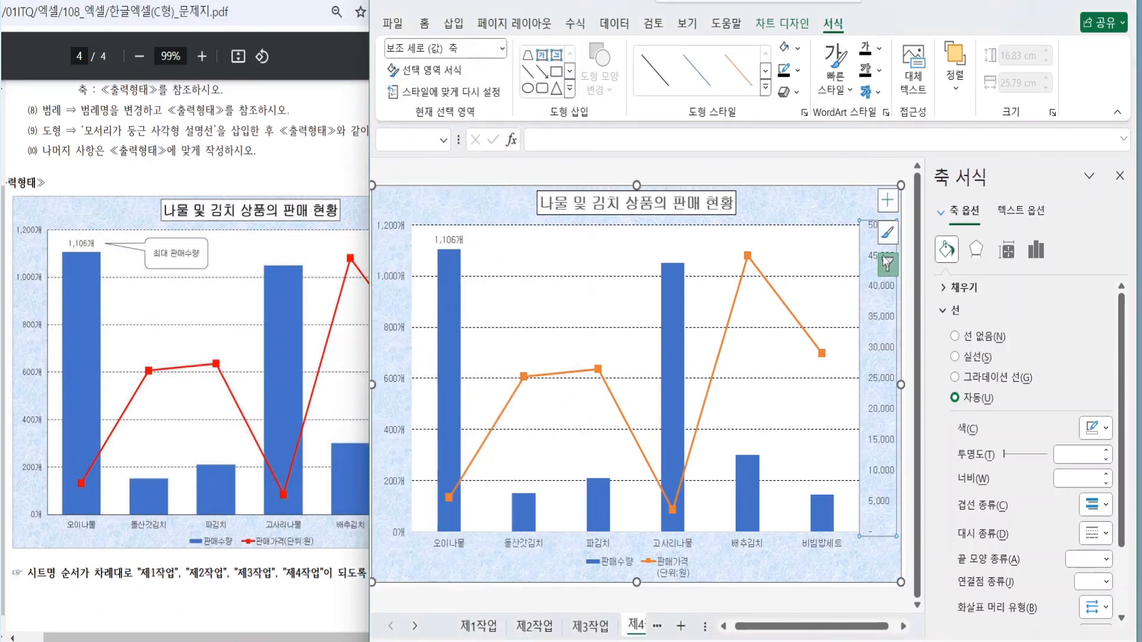
pyautogui.click(1035, 250)
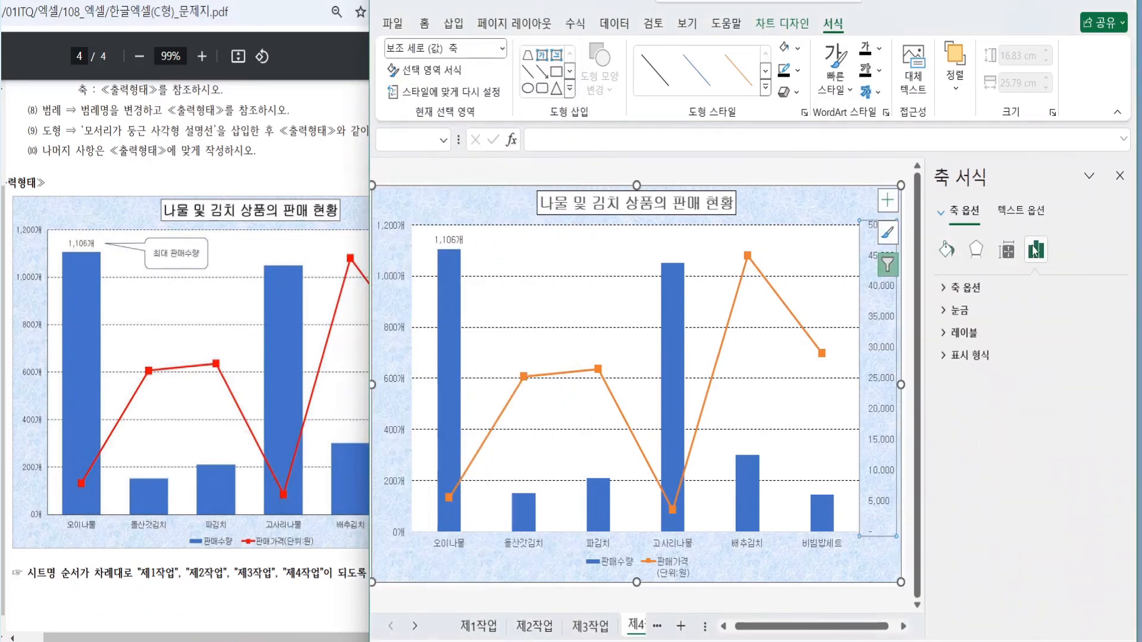
pyautogui.click(967, 289)
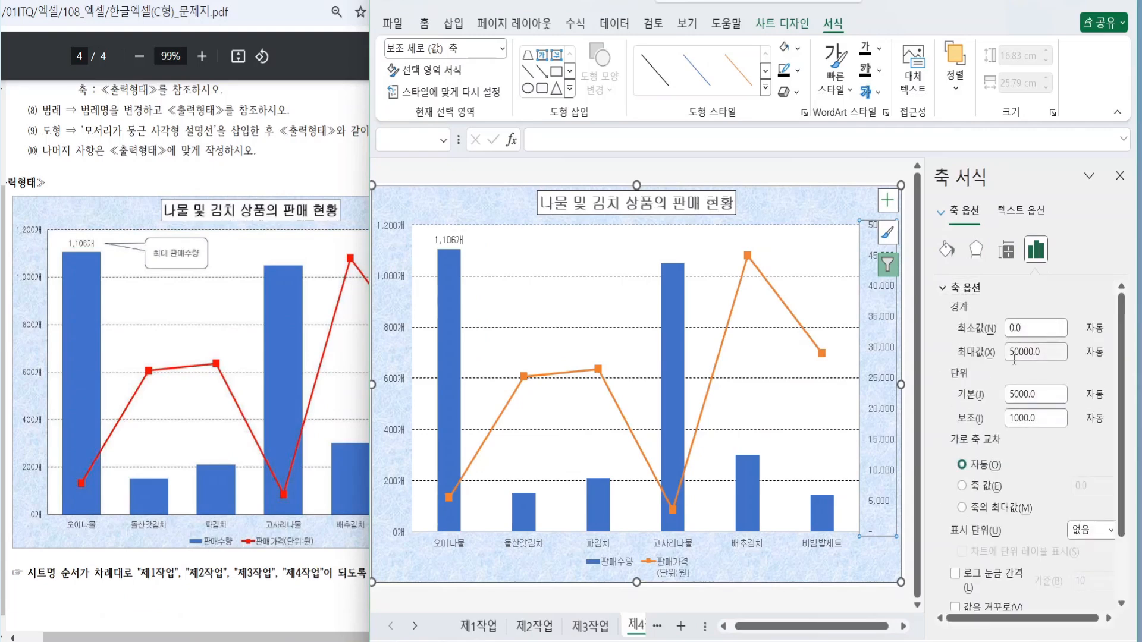
pyautogui.click(324, 182)
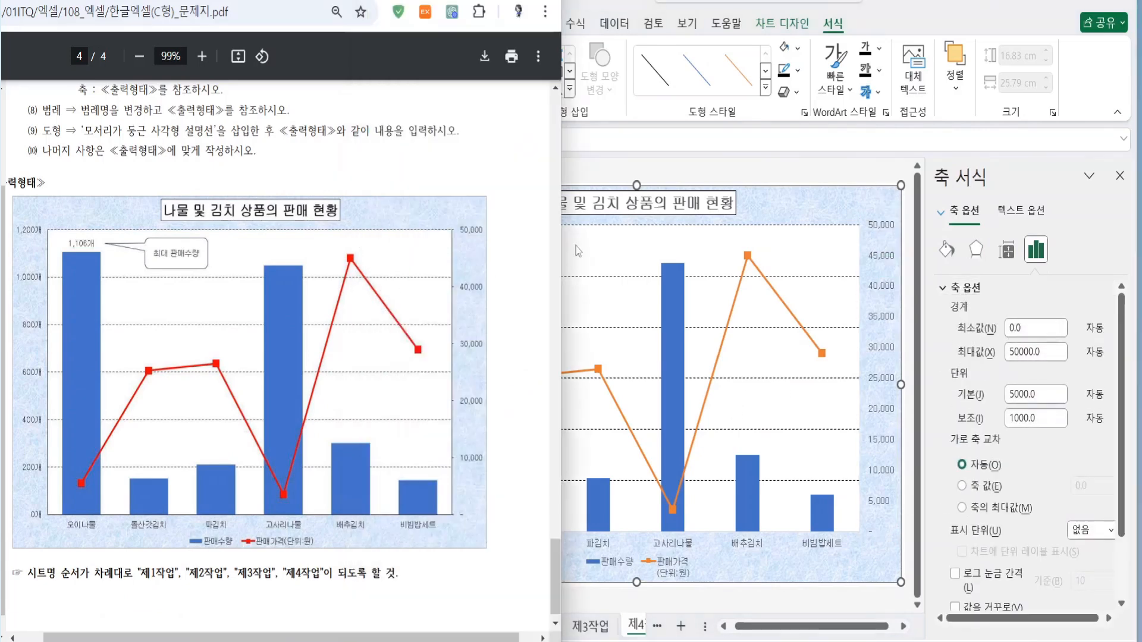
pyautogui.click(1054, 399)
pyautogui.doubleClick(1048, 395)
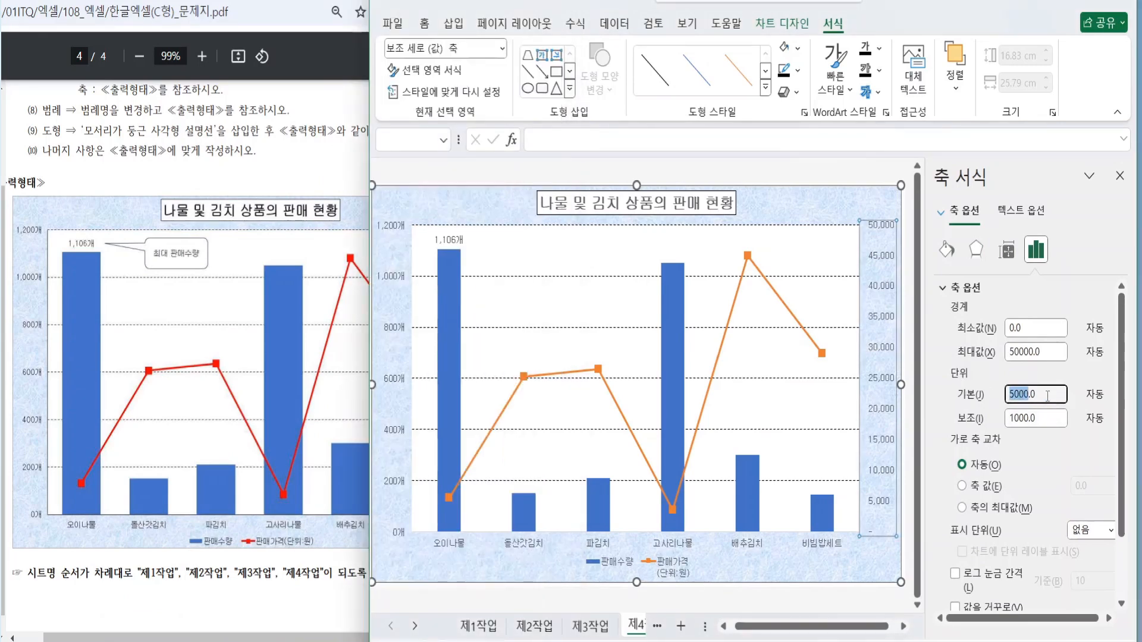
pyautogui.click(1048, 396)
pyautogui.write('10000')
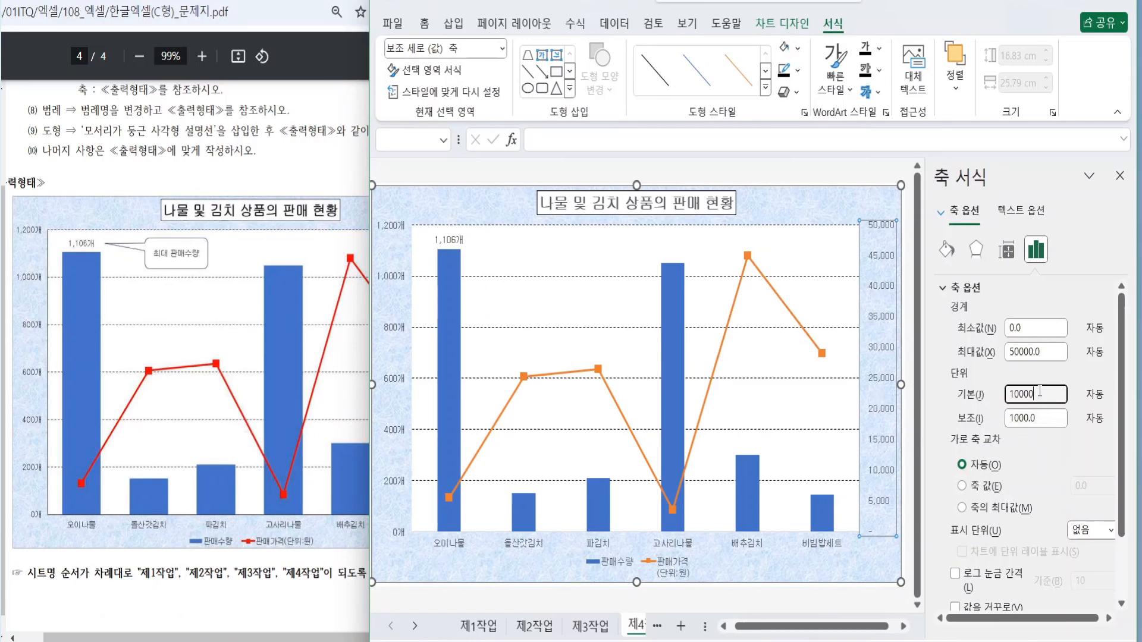
pyautogui.press('Return')
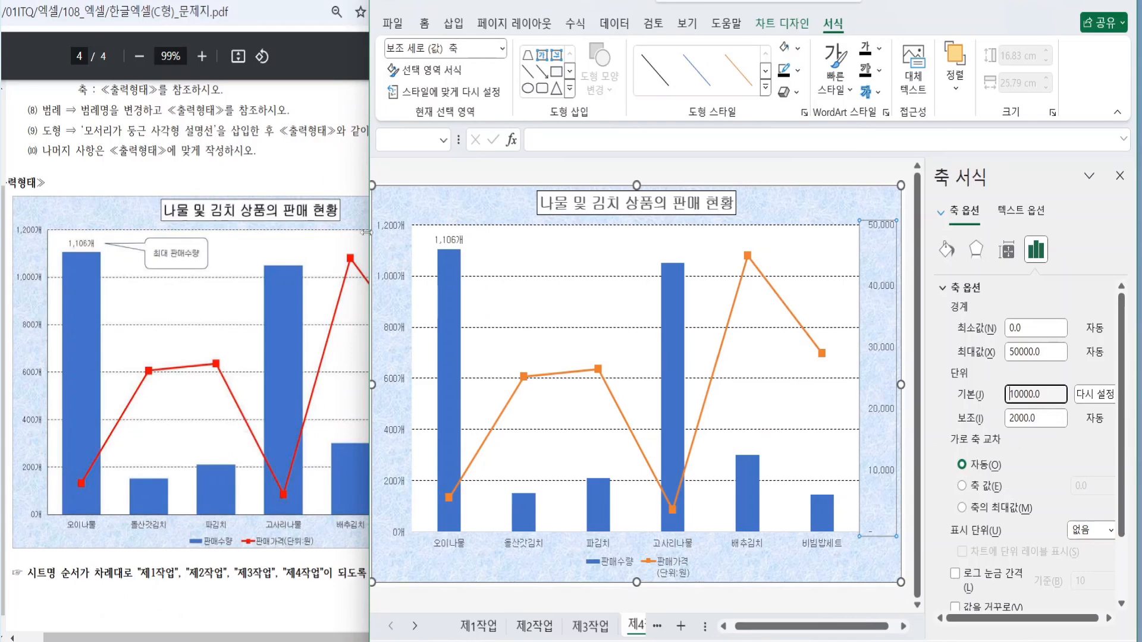
# Step: Compare the secondary axis with the expected output and read the exam PDF's legend instruction
pyautogui.click(318, 171)
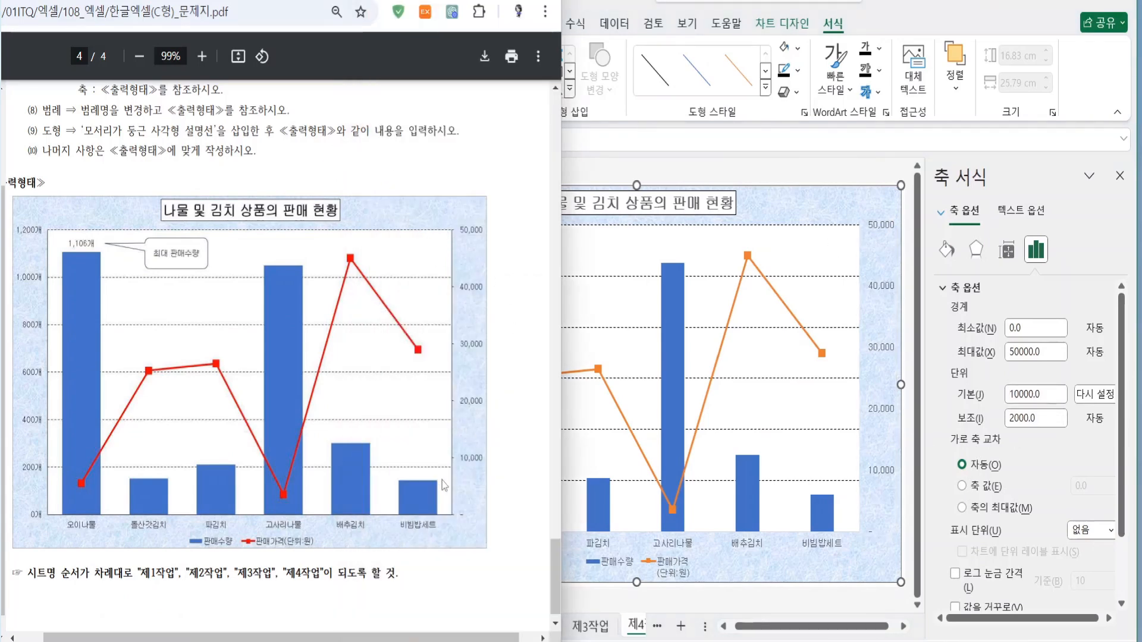
pyautogui.click(646, 178)
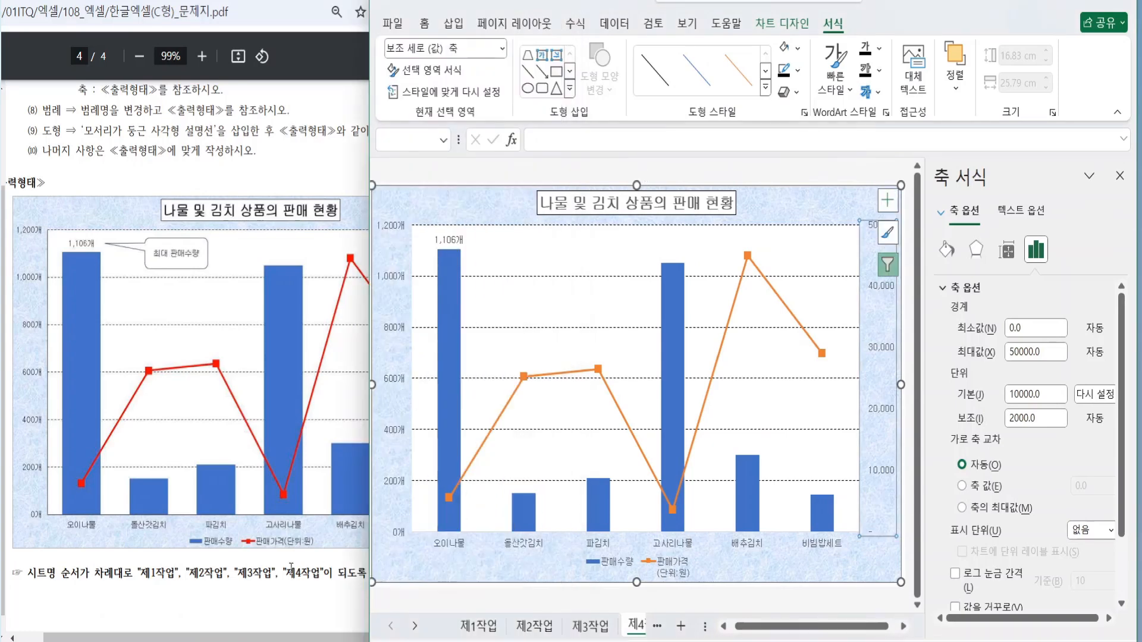
pyautogui.click(284, 604)
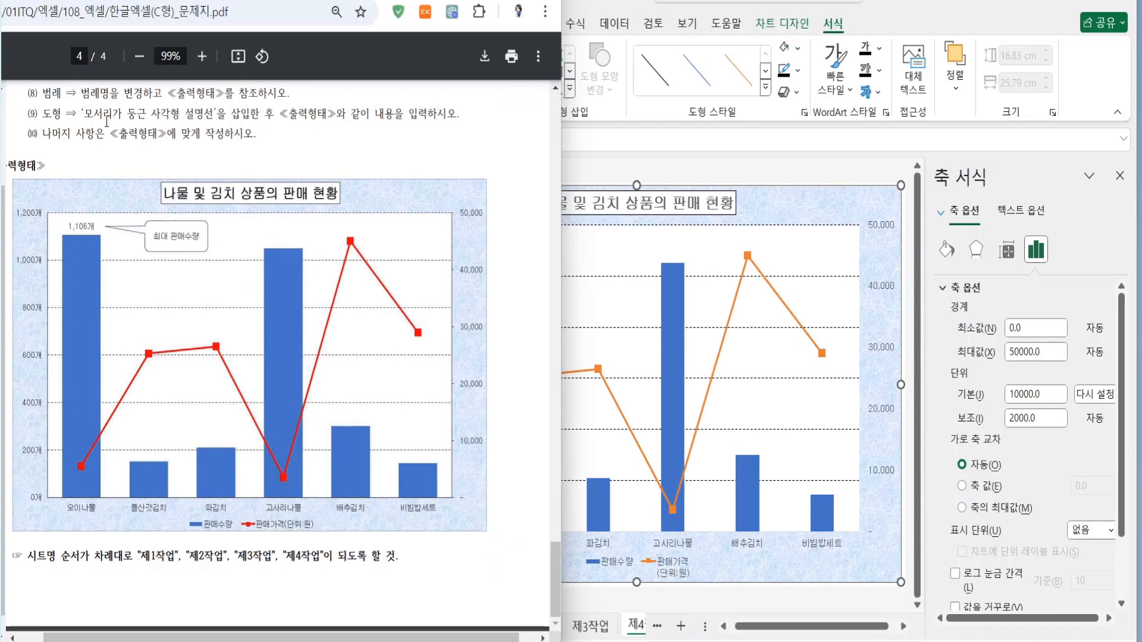
pyautogui.scroll(2, 115, 195)
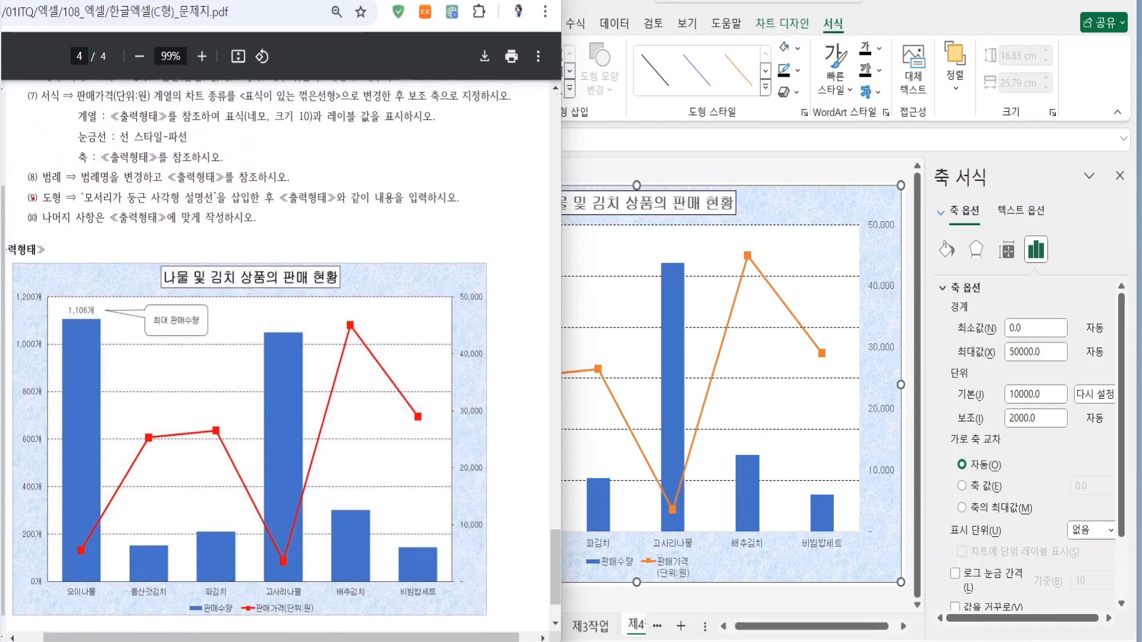
pyautogui.moveTo(31, 190); pyautogui.dragTo(295, 187)
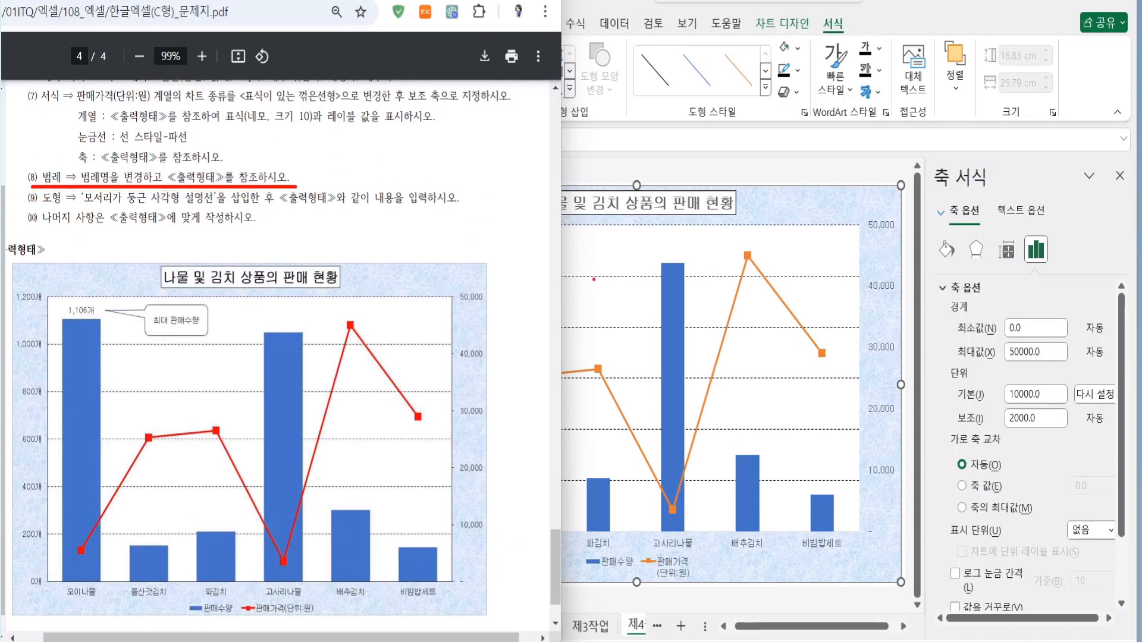
pyautogui.press('Escape')
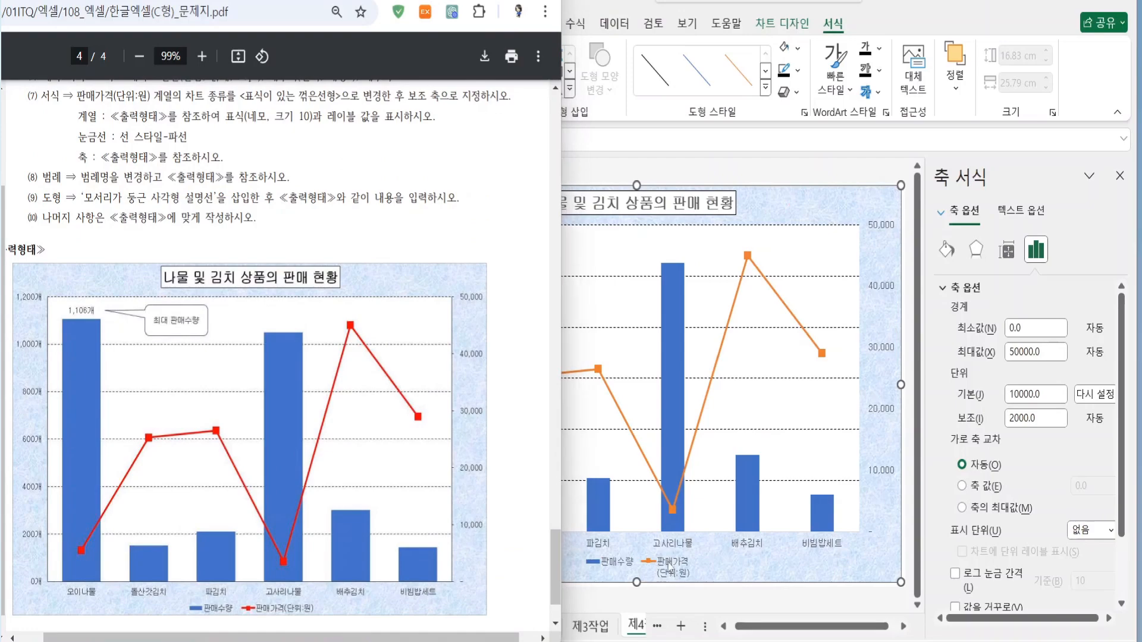
# Step: Rename the second series' legend entry to 판매가격(단위:원) by entering it as the series name in the chart's data source
pyautogui.click(671, 570)
pyautogui.rightClick(672, 570)
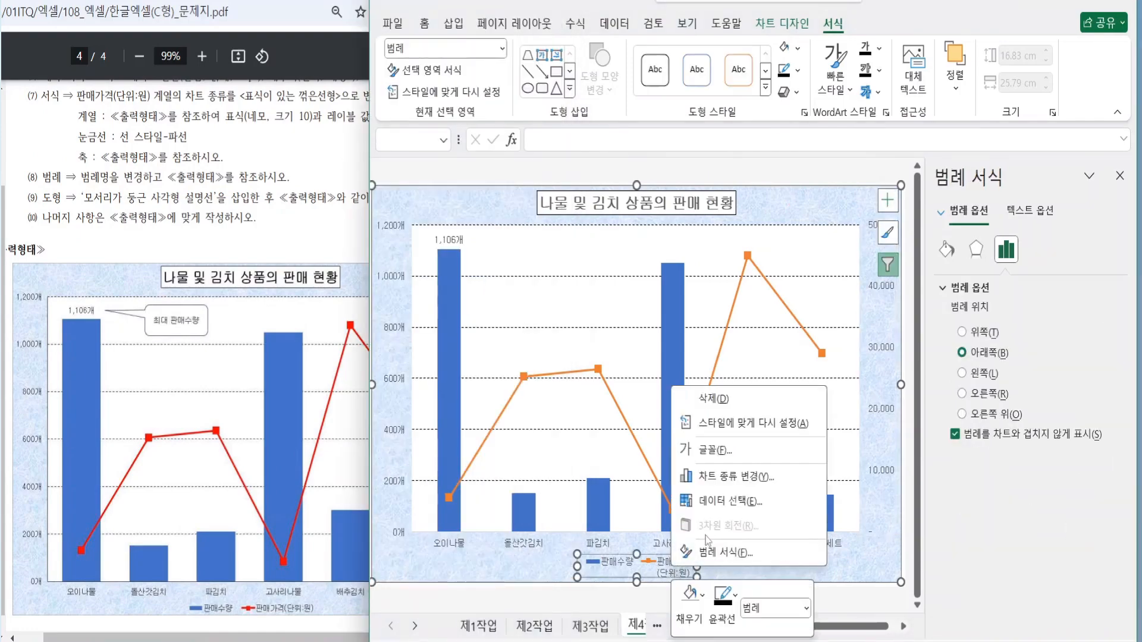
pyautogui.click(732, 504)
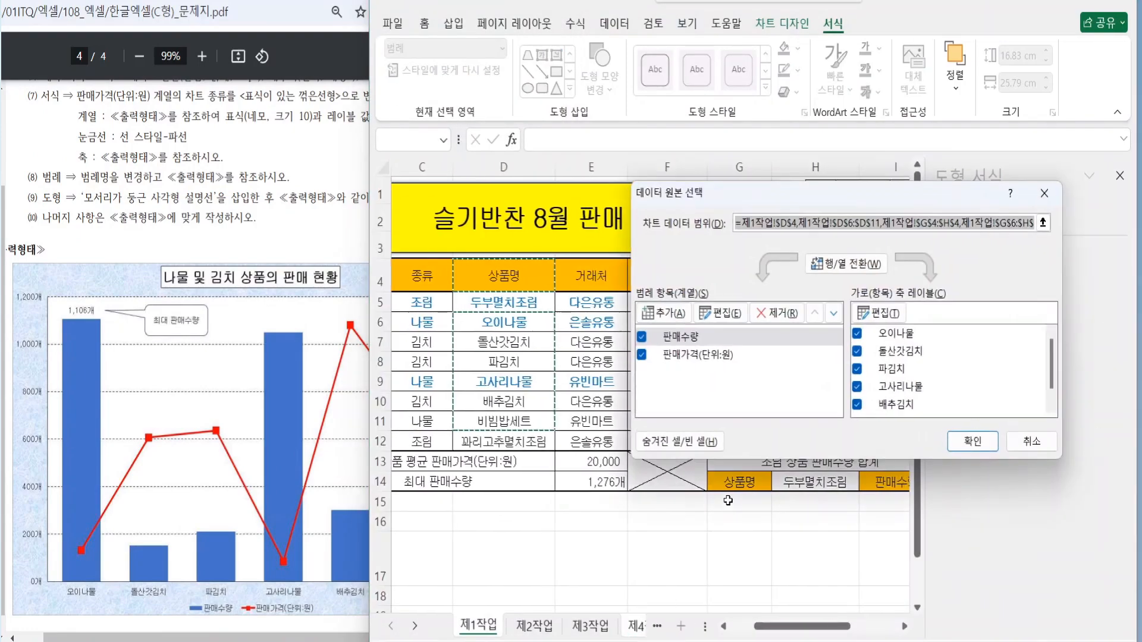
pyautogui.click(675, 360)
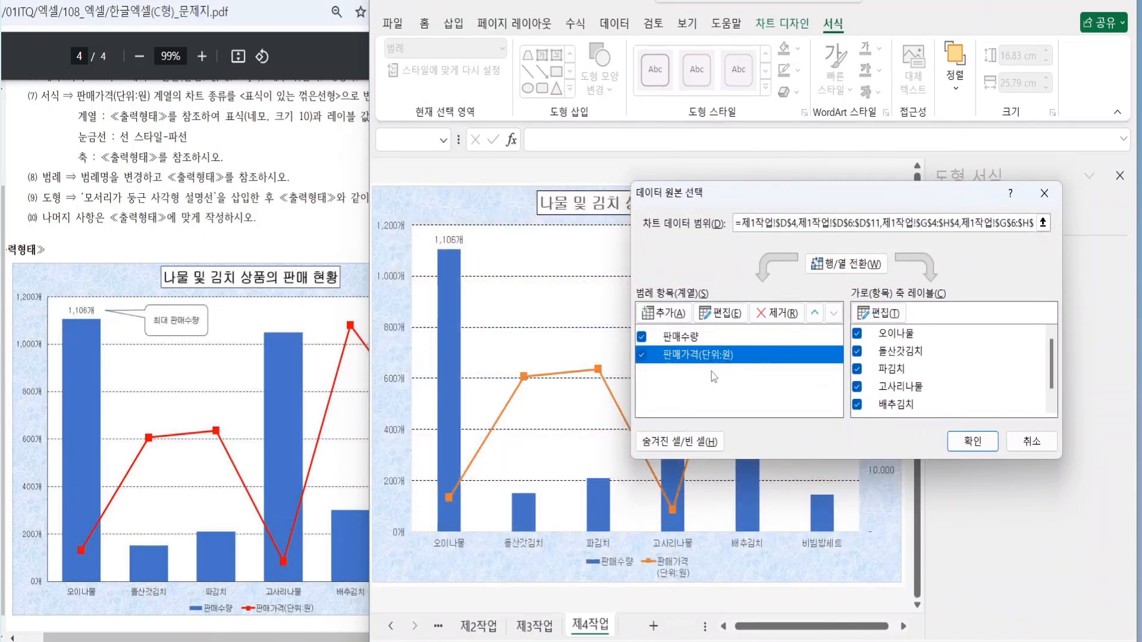
pyautogui.click(720, 313)
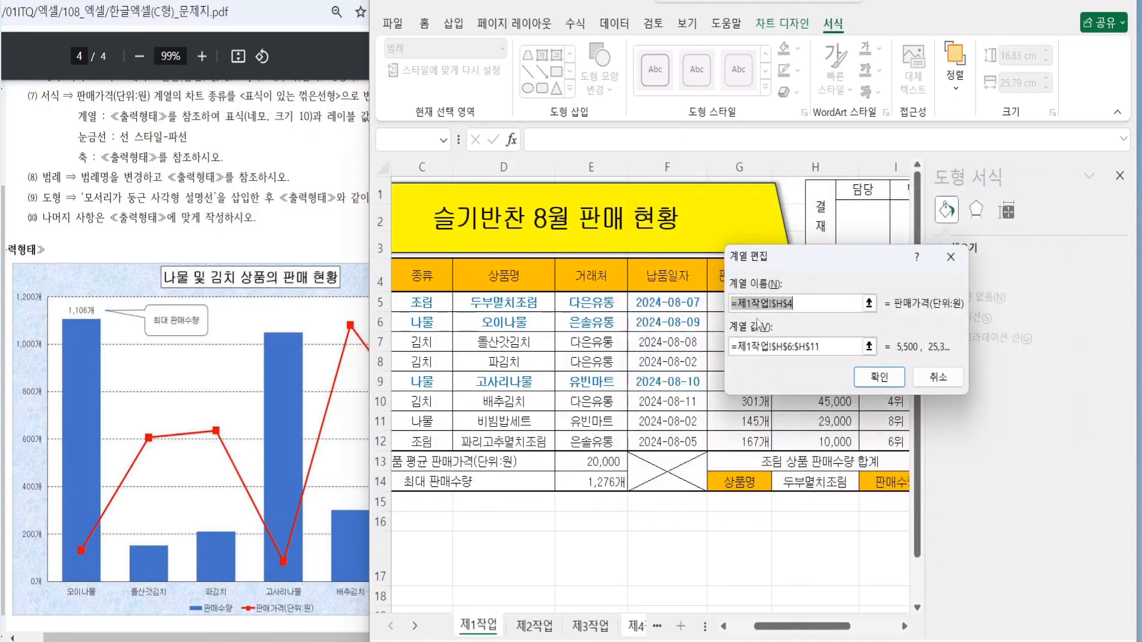
pyautogui.write('판')
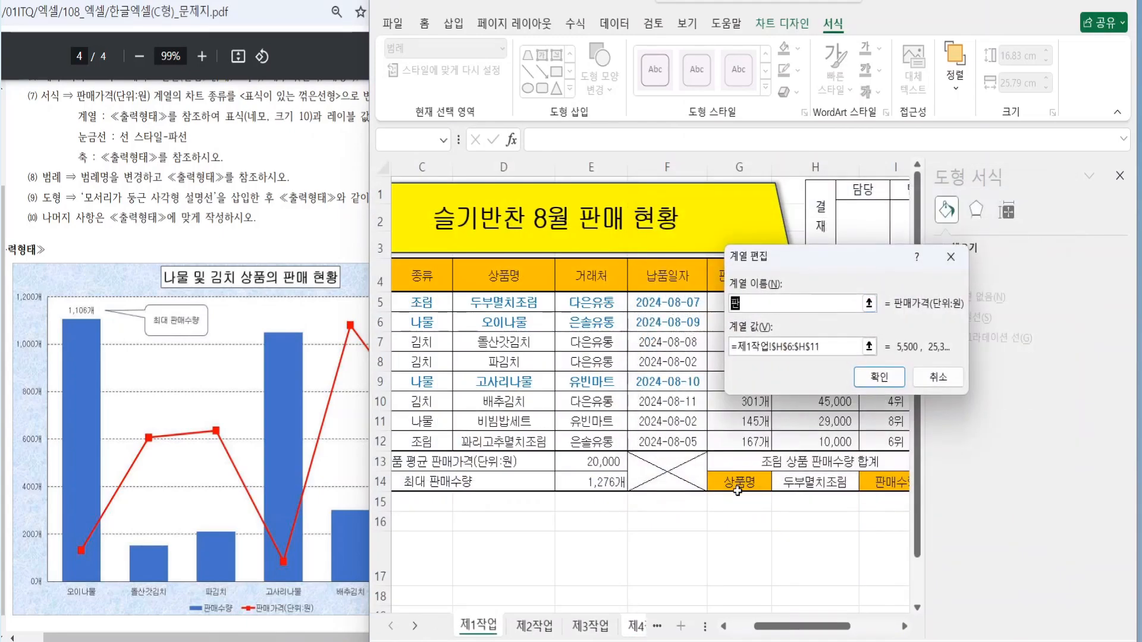
pyautogui.write('매가격(단위:ㅇ')
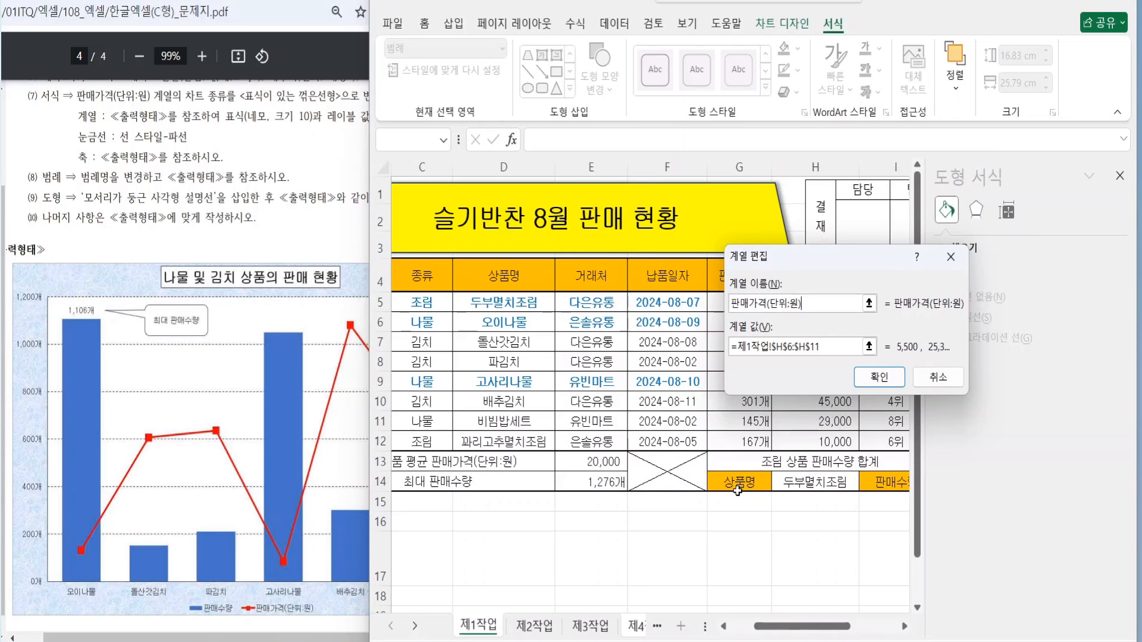
pyautogui.write(')')
pyautogui.click(880, 377)
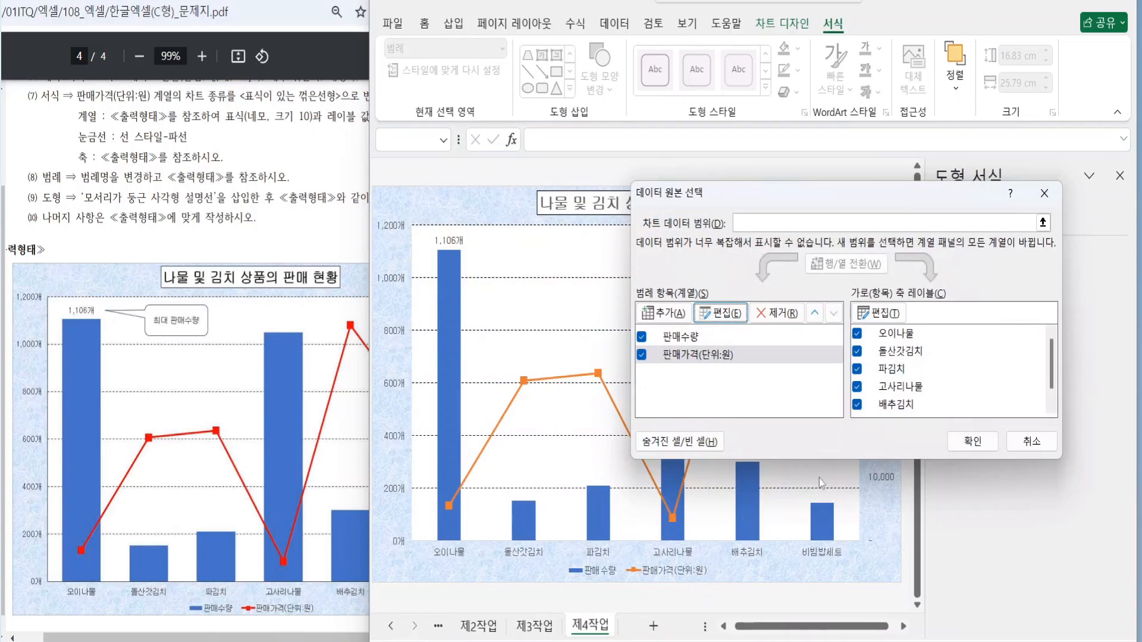
pyautogui.click(973, 441)
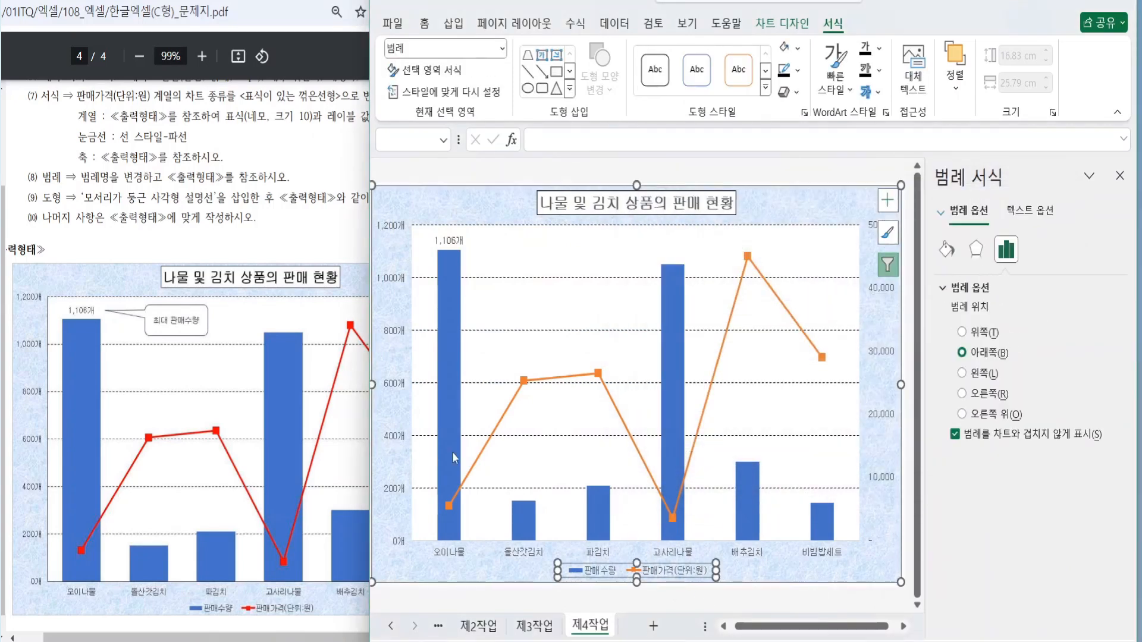
# Step: Read the exam PDF's instructions on the rounded rectangular callout shape and on matching the remaining items to the expected output
pyautogui.click(149, 245)
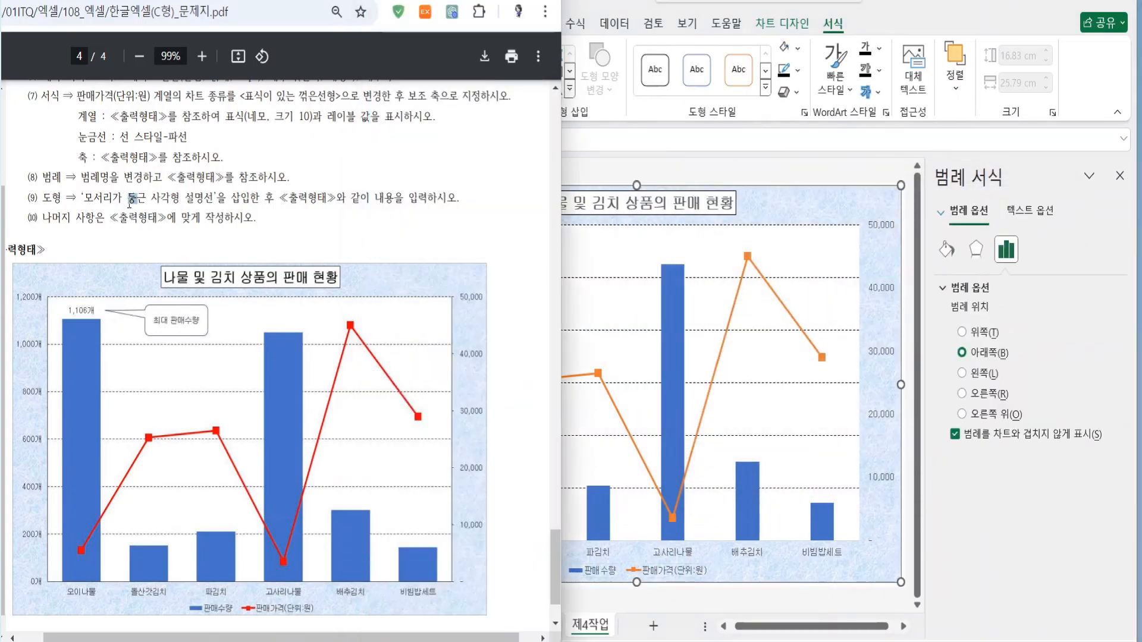
pyautogui.click(121, 201)
pyautogui.moveTo(51, 207); pyautogui.dragTo(455, 209)
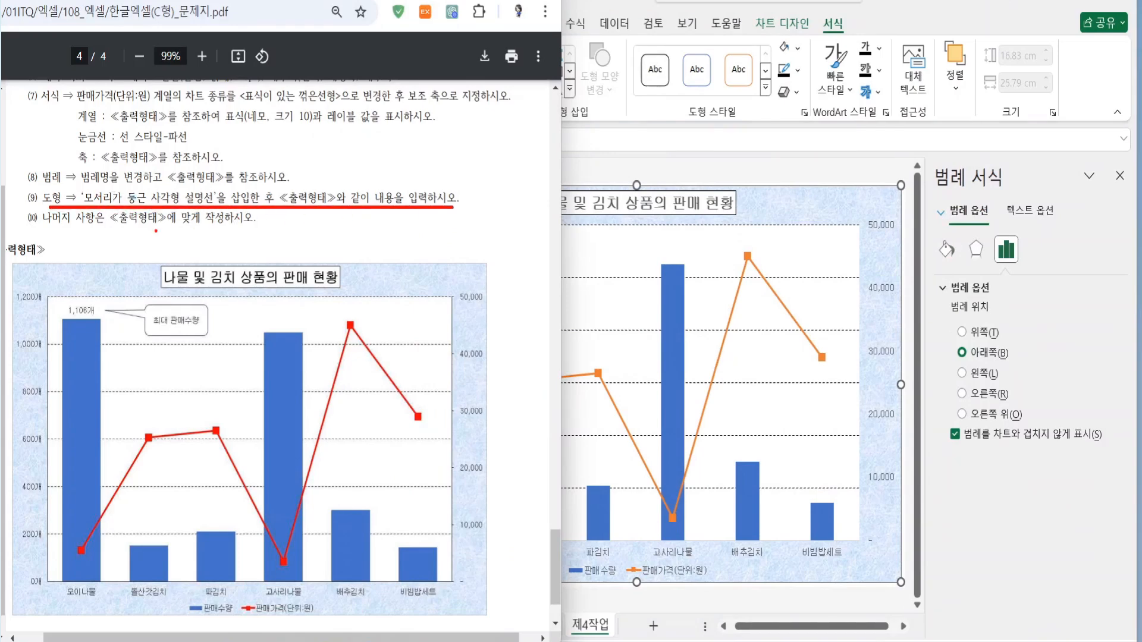
pyautogui.moveTo(48, 226); pyautogui.dragTo(251, 228)
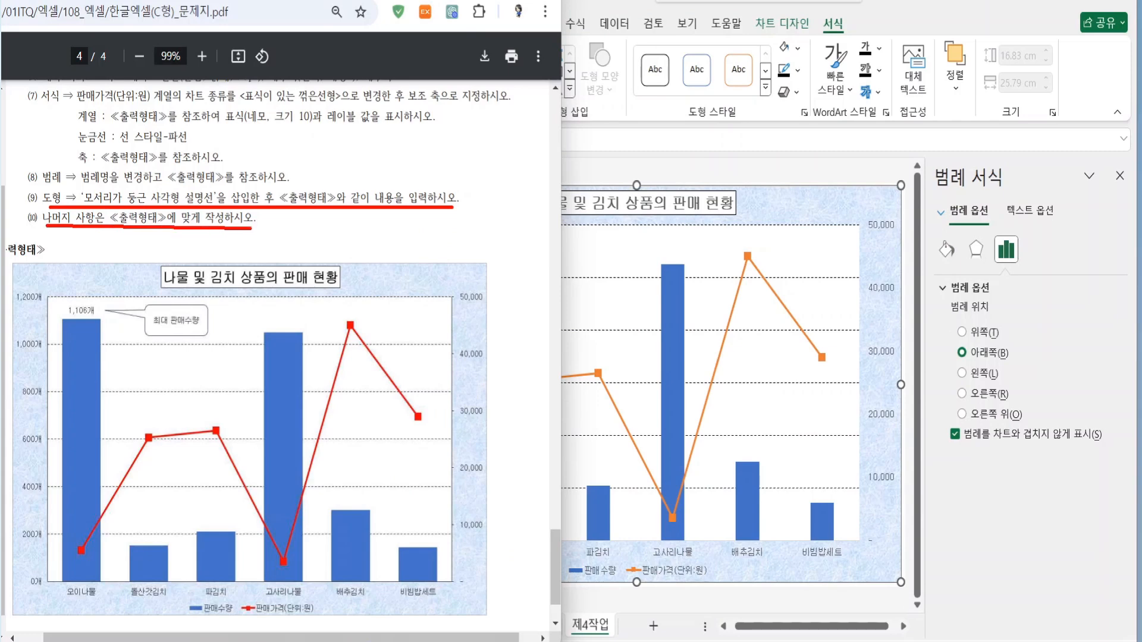
pyautogui.press('Escape')
pyautogui.click(605, 196)
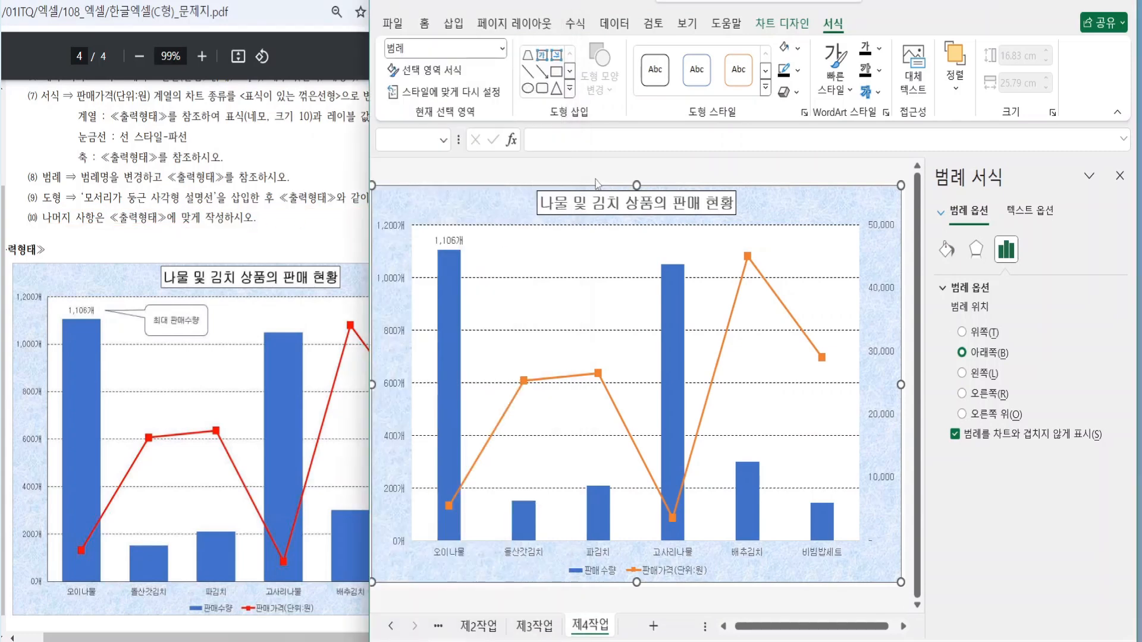
# Step: Insert a rounded rectangular callout beside the 오이나물 column in the chart and point its tail at the 1,106개 label
pyautogui.click(570, 93)
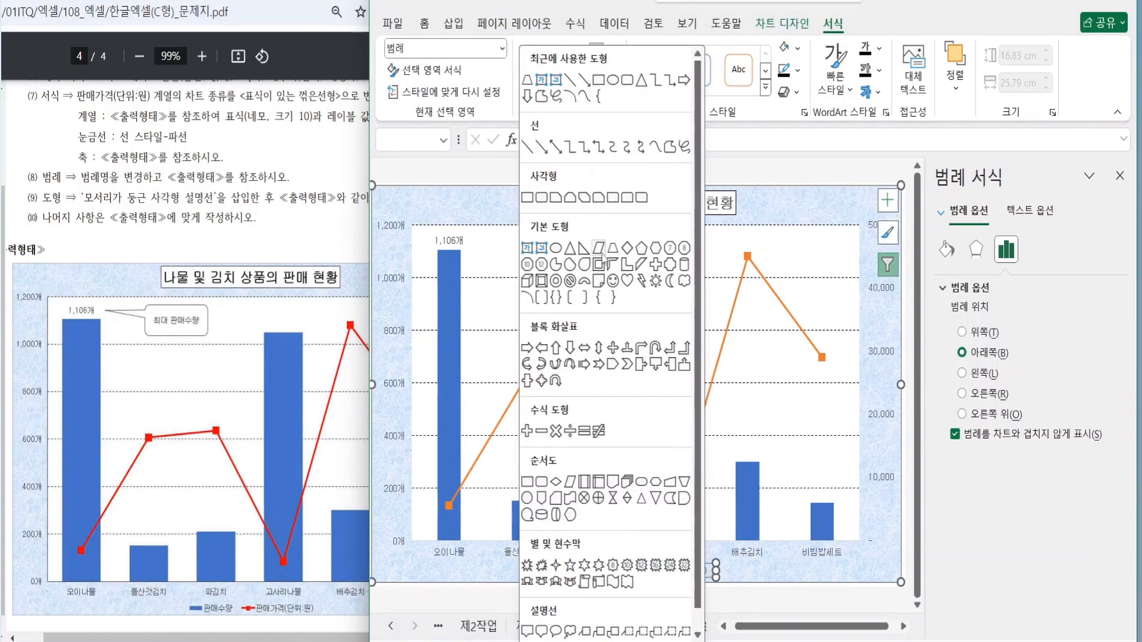
pyautogui.click(541, 632)
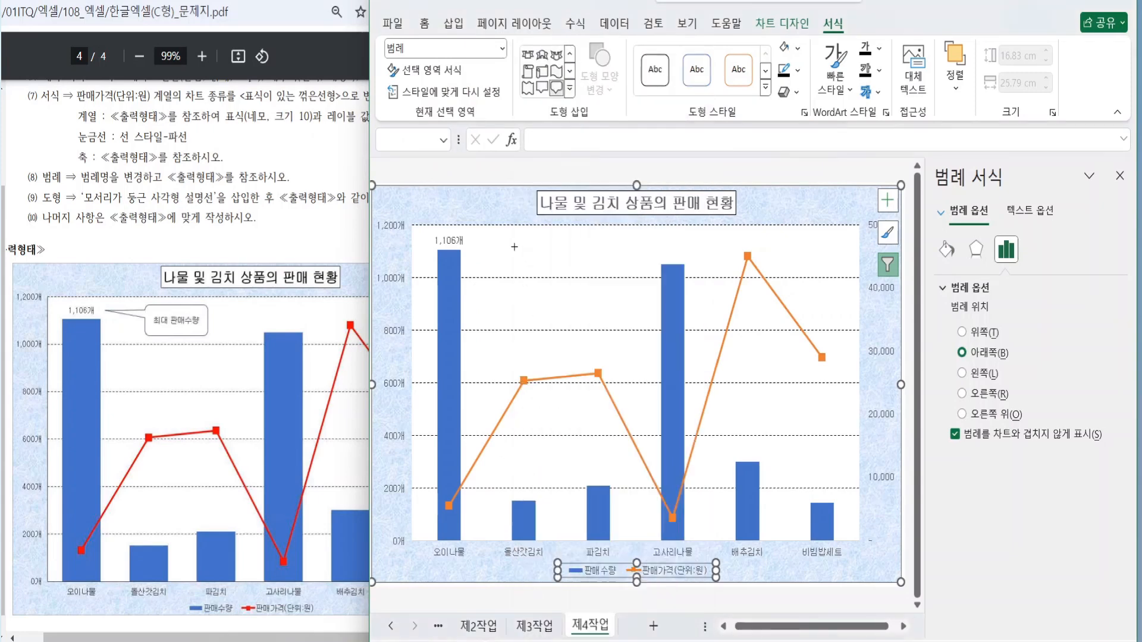
pyautogui.moveTo(514, 247); pyautogui.dragTo(613, 270)
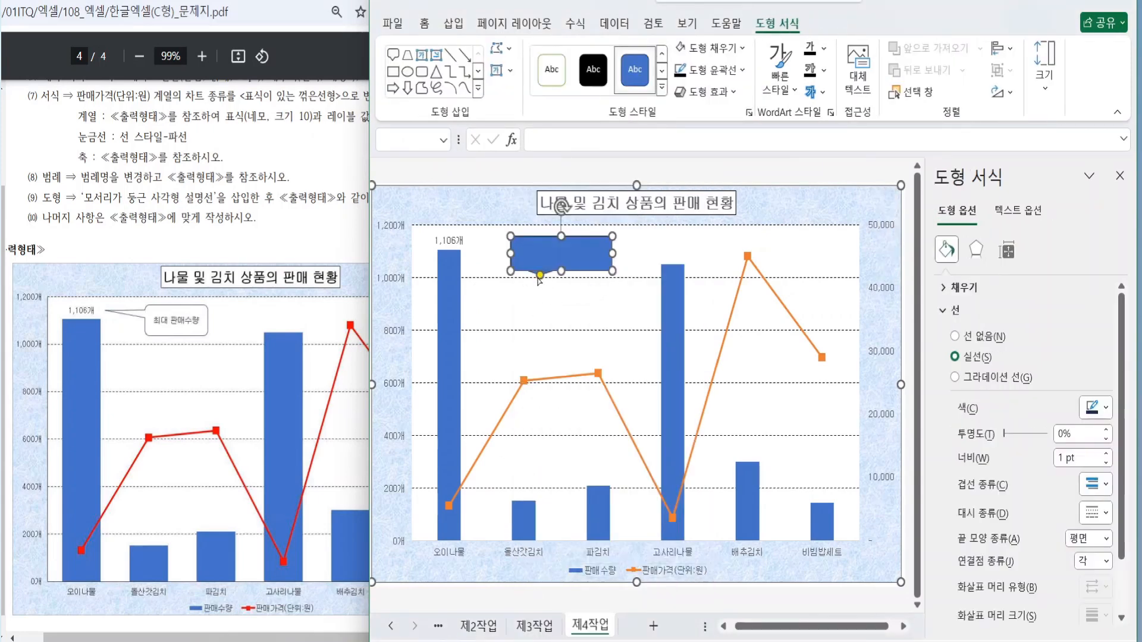
pyautogui.moveTo(540, 276); pyautogui.dragTo(474, 246)
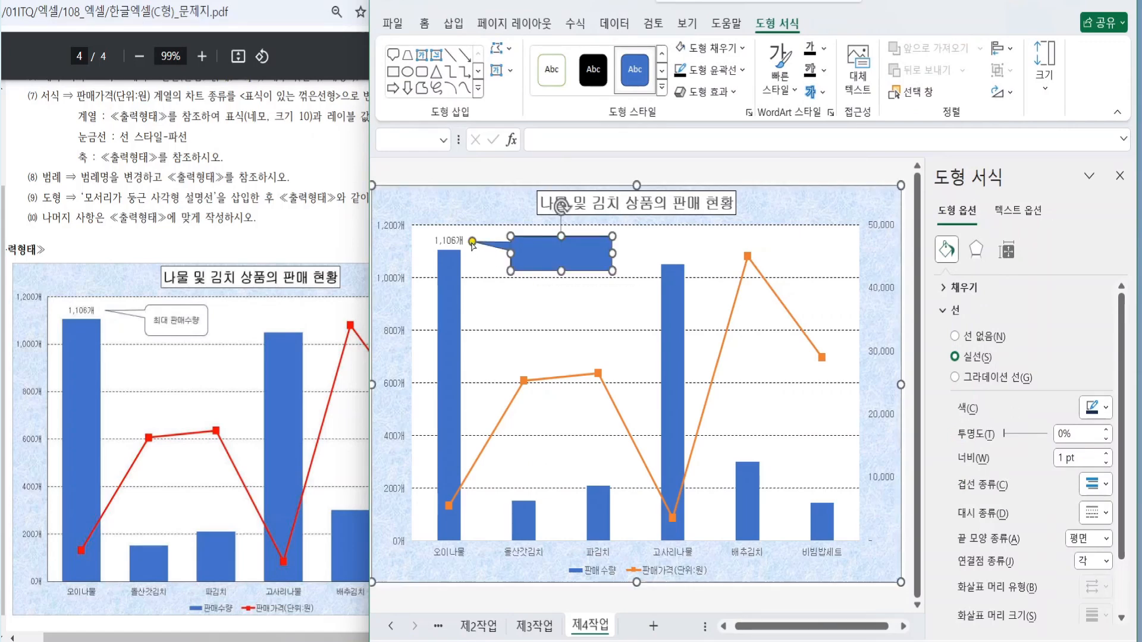
# Step: Format the callout with the 굴림 font, a white fill and black text
pyautogui.click(435, 23)
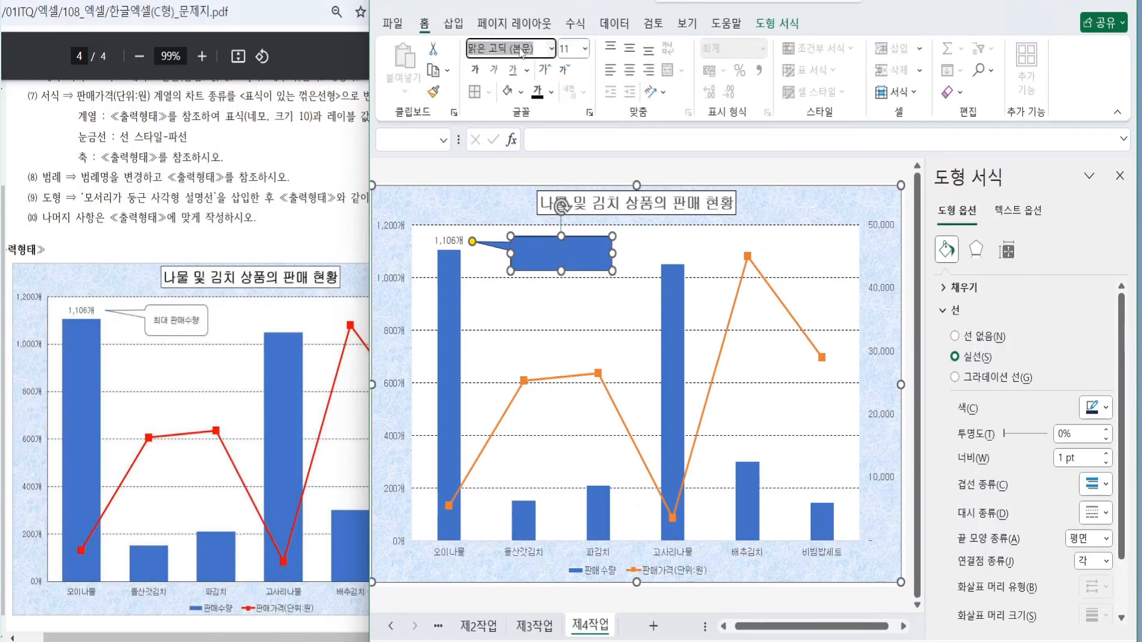
pyautogui.write('굴림')
pyautogui.press('Return')
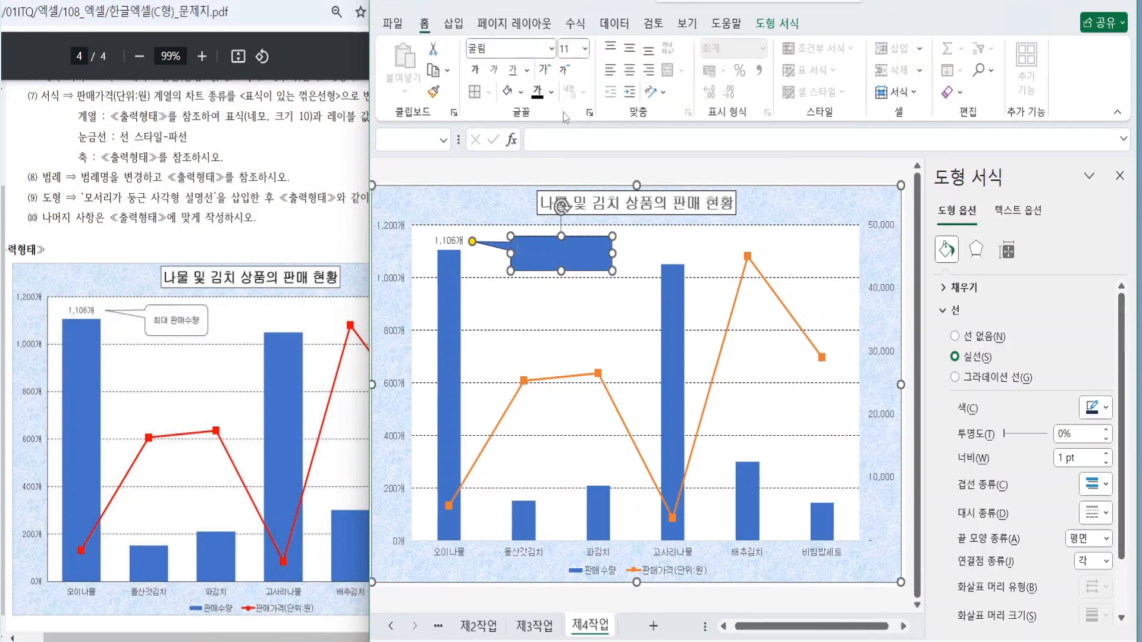
pyautogui.click(568, 48)
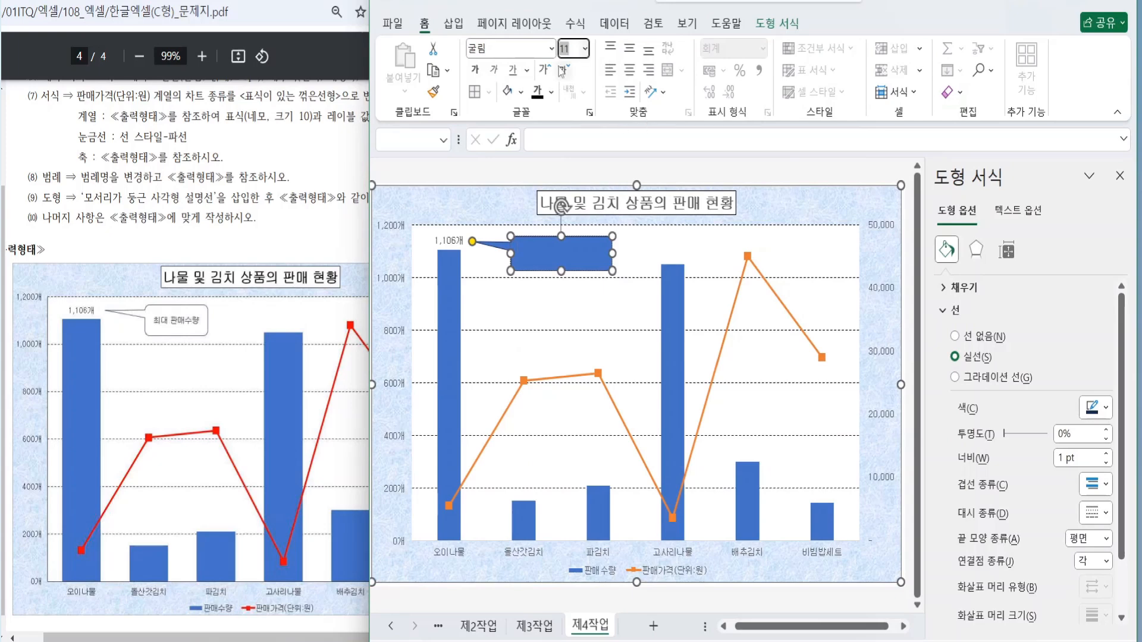
pyautogui.click(521, 92)
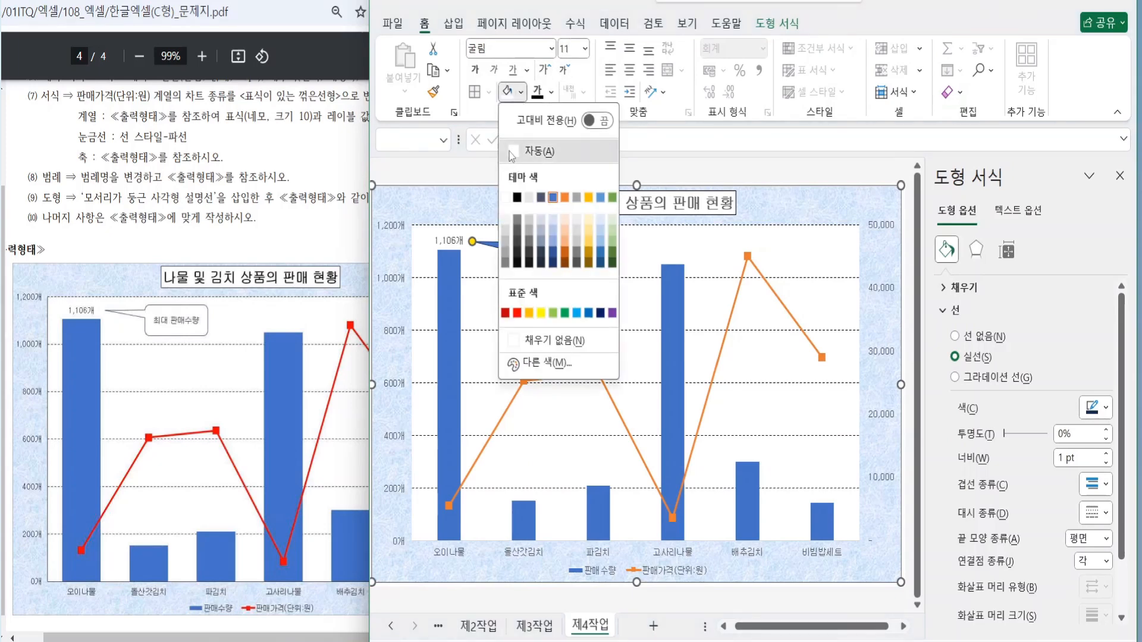
pyautogui.click(511, 152)
pyautogui.click(551, 93)
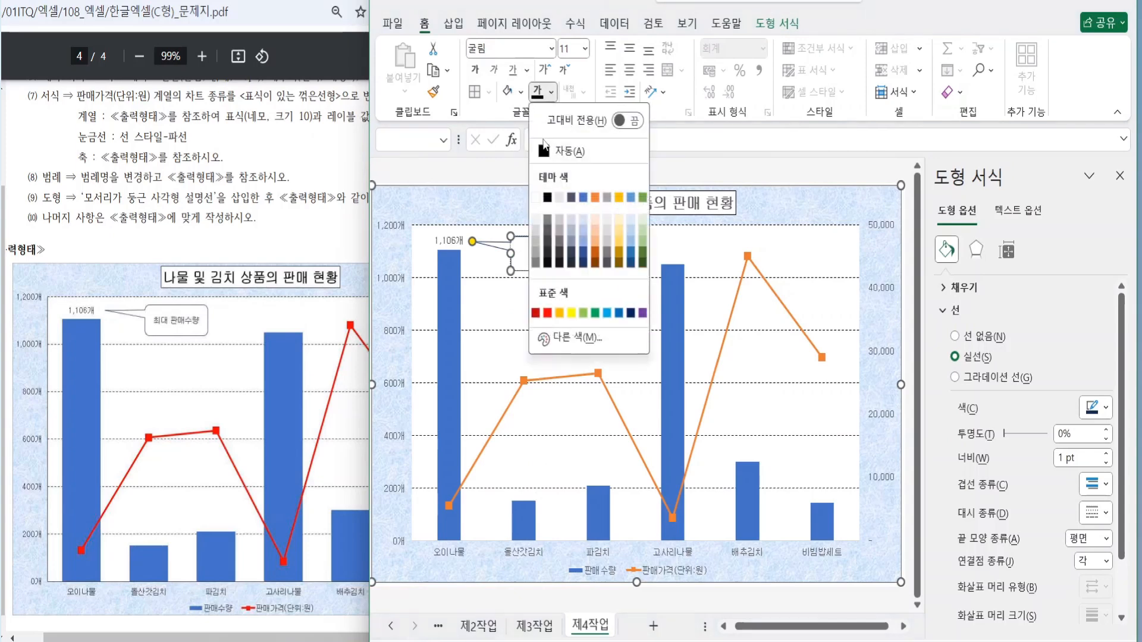
pyautogui.click(548, 197)
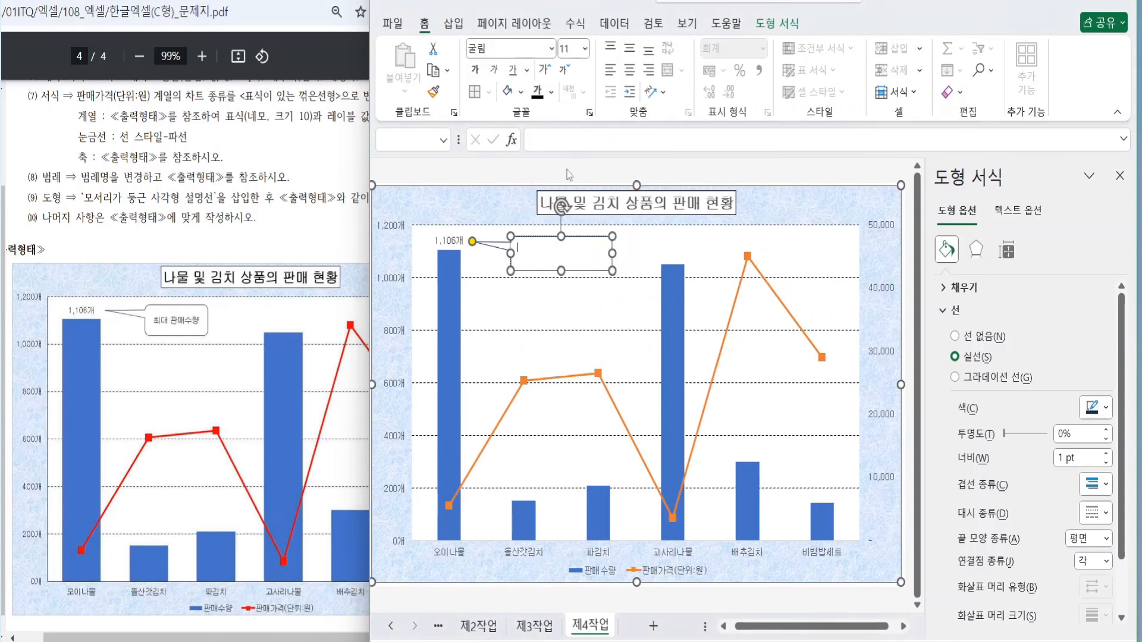
# Step: Enter the centered text 최대 판매수량 in the callout and narrow the shape to fit it
pyautogui.click(629, 52)
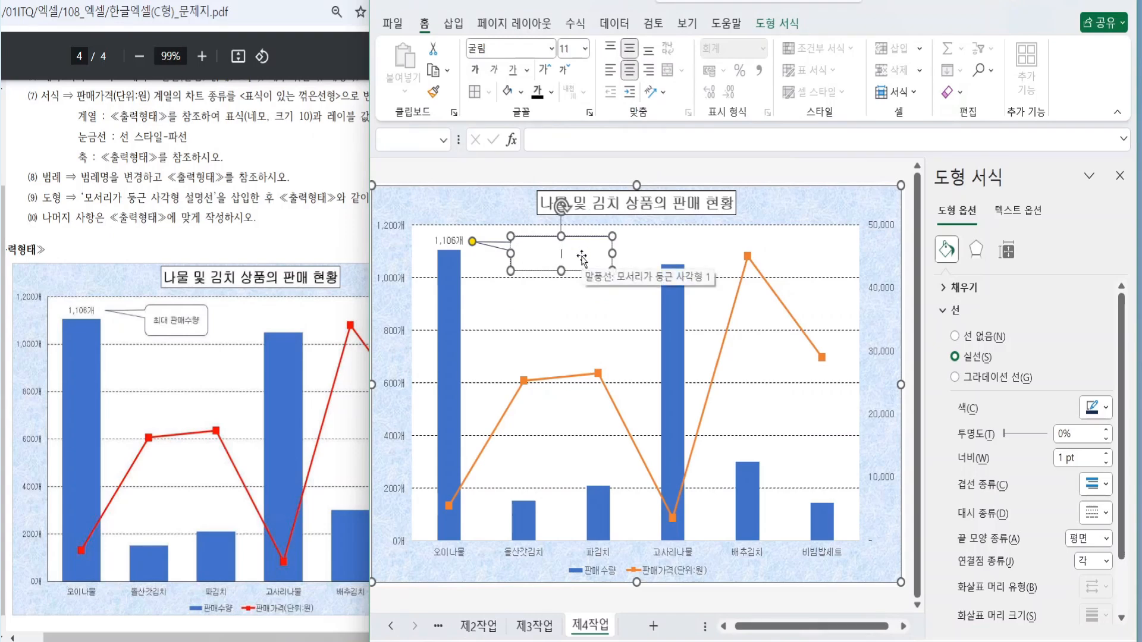
pyautogui.write('판매수량')
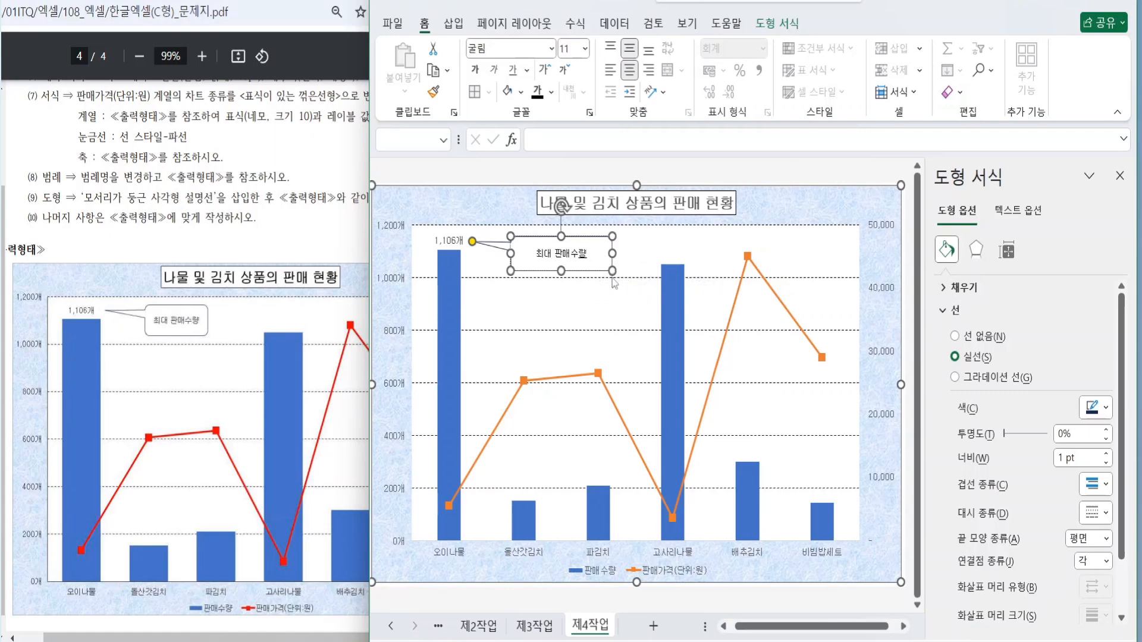
pyautogui.moveTo(613, 271); pyautogui.dragTo(588, 271)
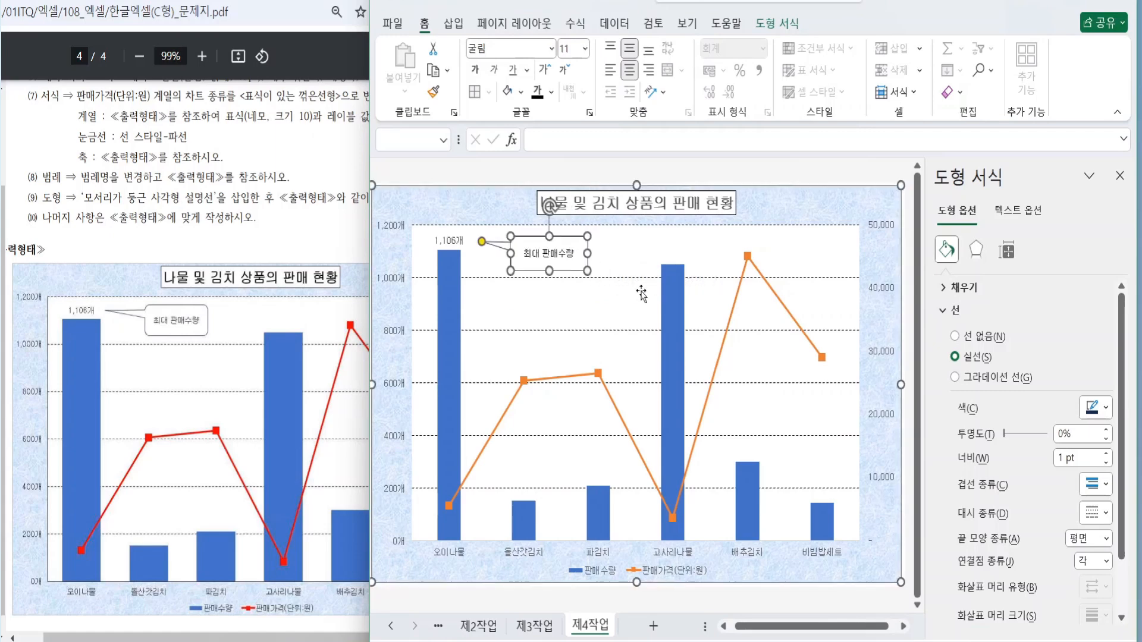
# Step: Give the primary vertical axis a solid black line
pyautogui.click(399, 390)
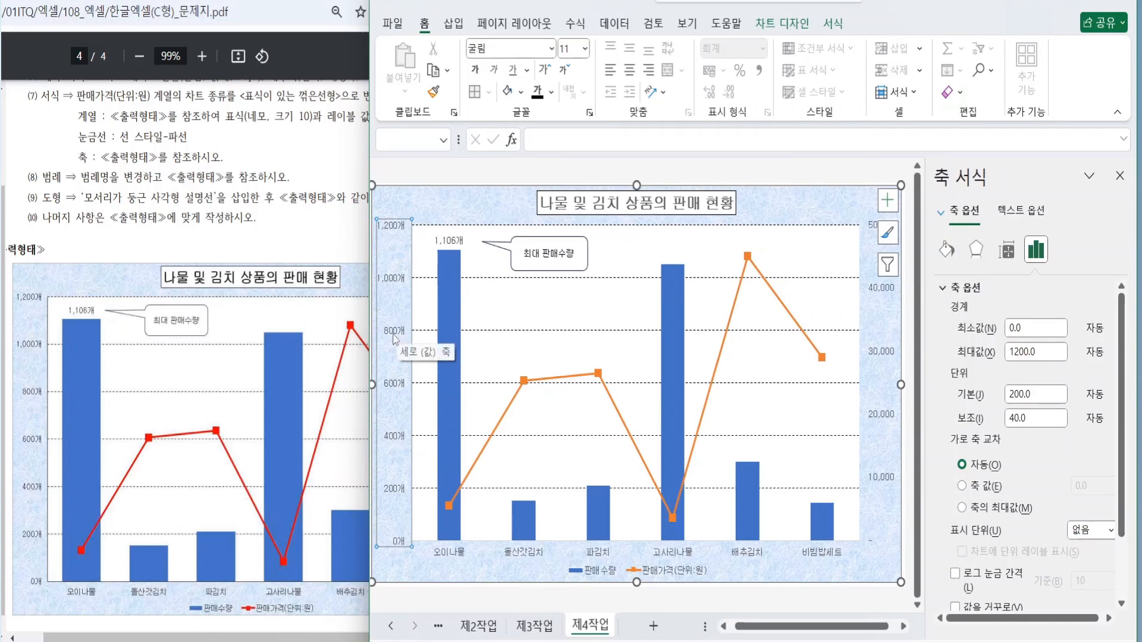
pyautogui.click(944, 289)
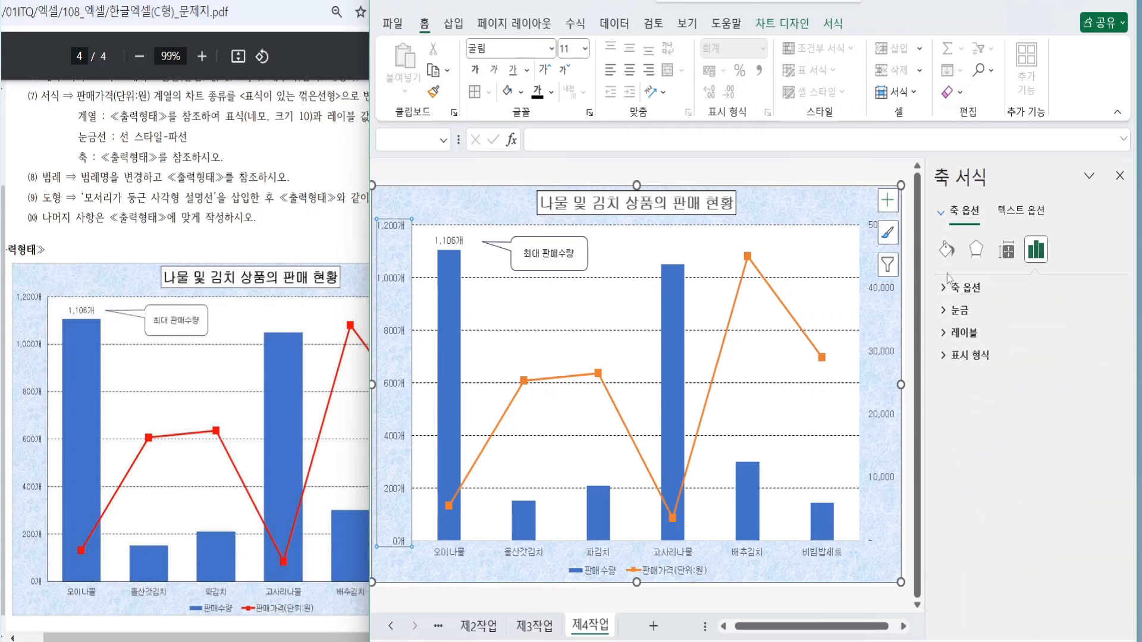
pyautogui.click(947, 250)
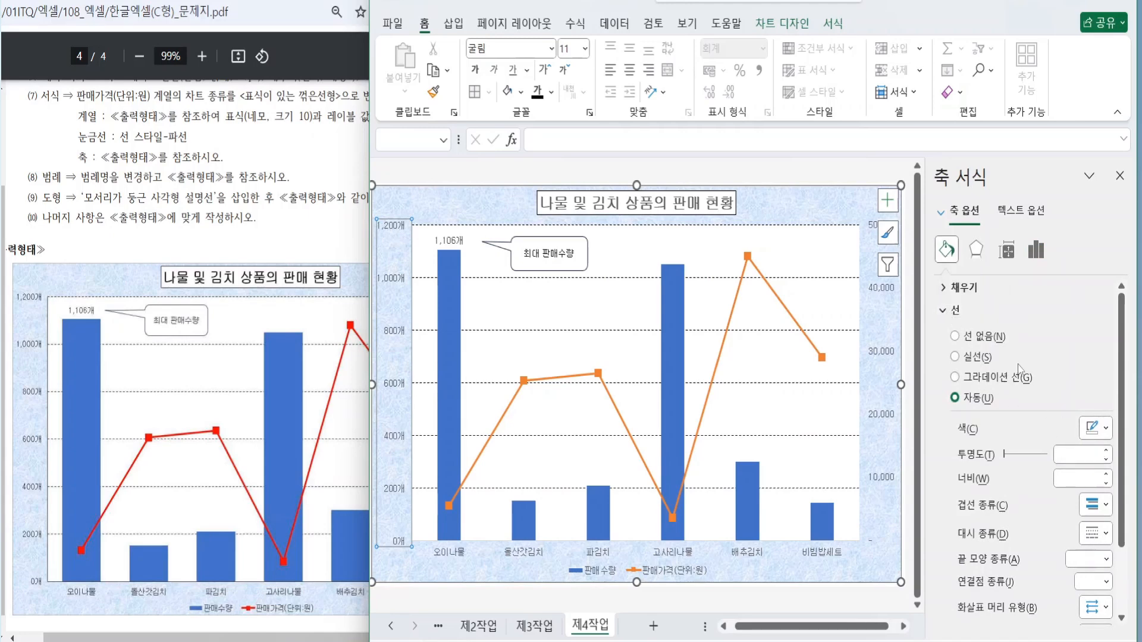
pyautogui.click(979, 357)
pyautogui.click(1098, 433)
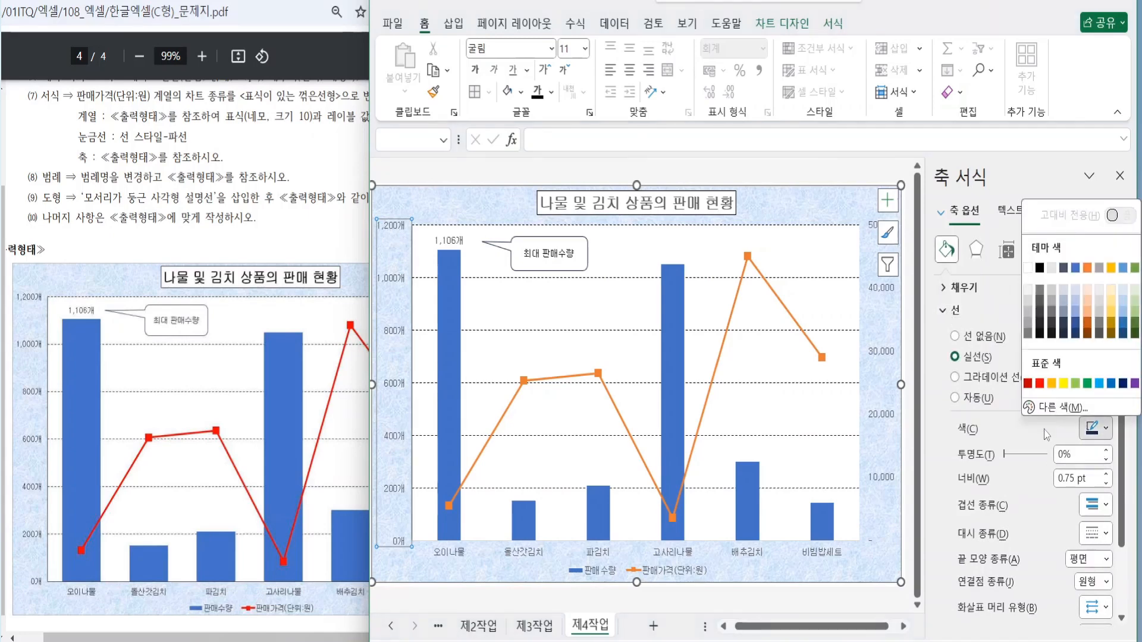
pyautogui.click(1040, 268)
# Step: Set the lines of the horizontal category axis and the secondary vertical axis to black
pyautogui.click(601, 556)
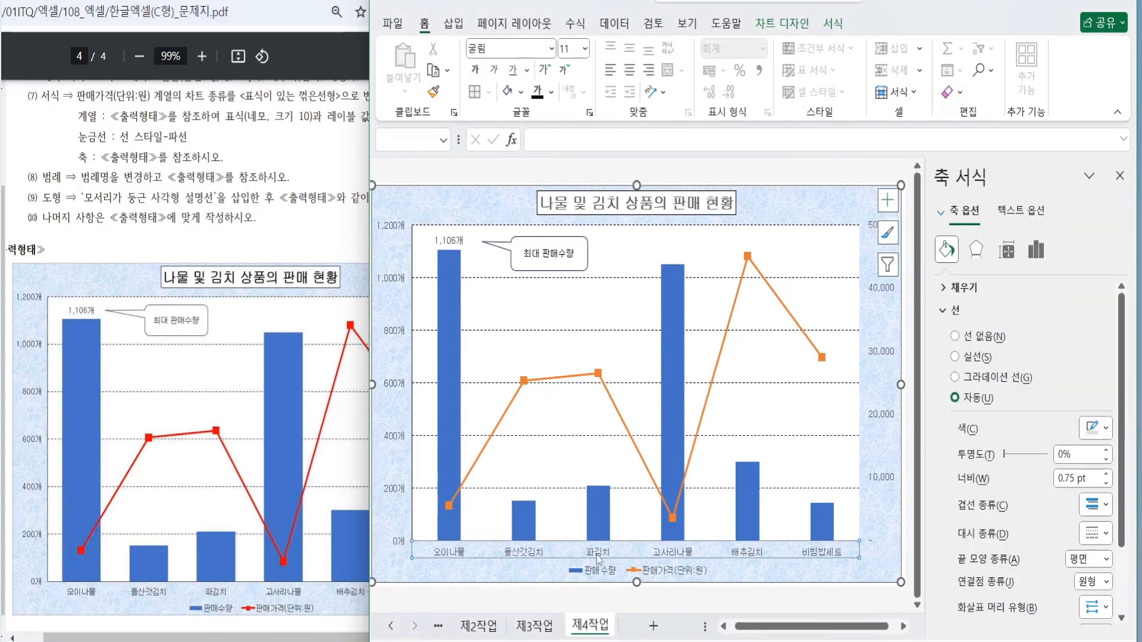
pyautogui.click(1107, 428)
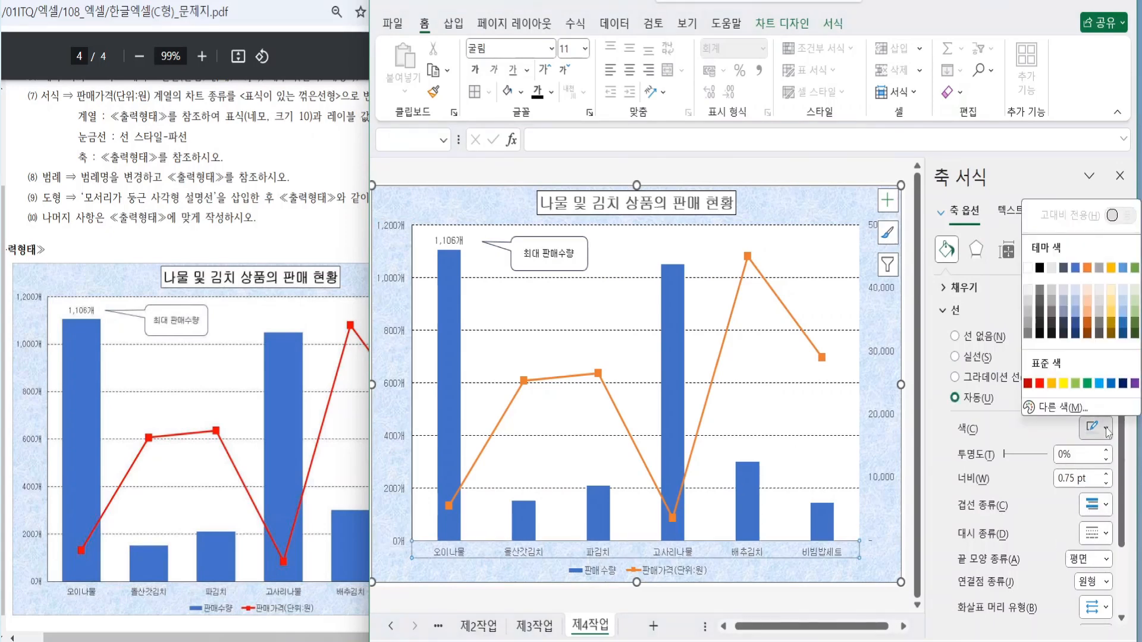
pyautogui.click(1040, 268)
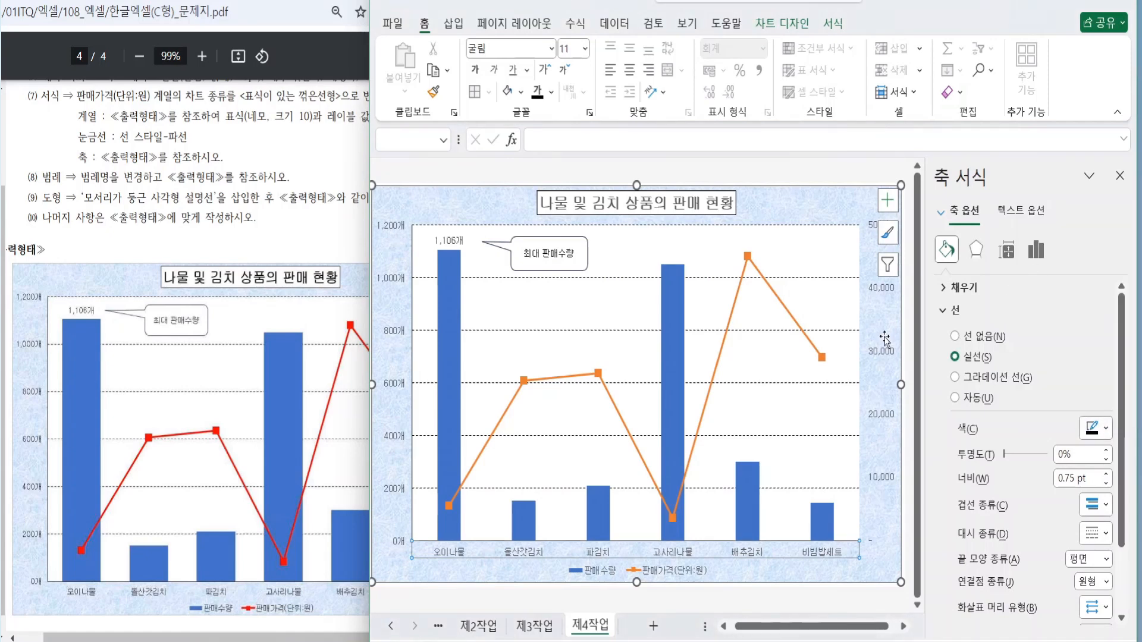
pyautogui.click(886, 357)
pyautogui.click(1107, 428)
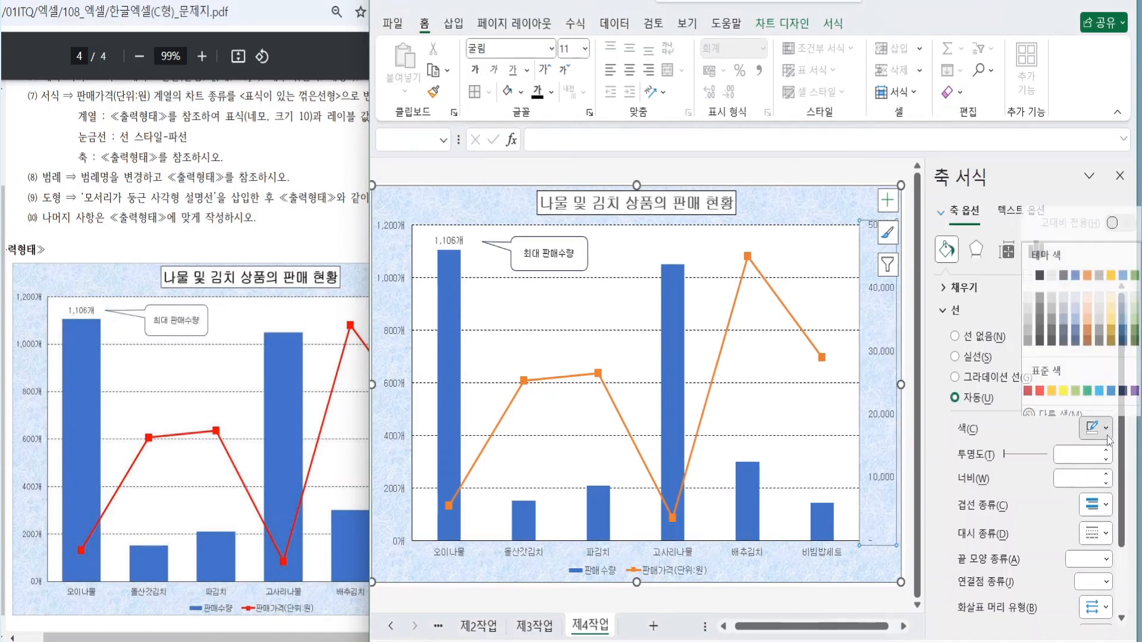
pyautogui.click(1040, 268)
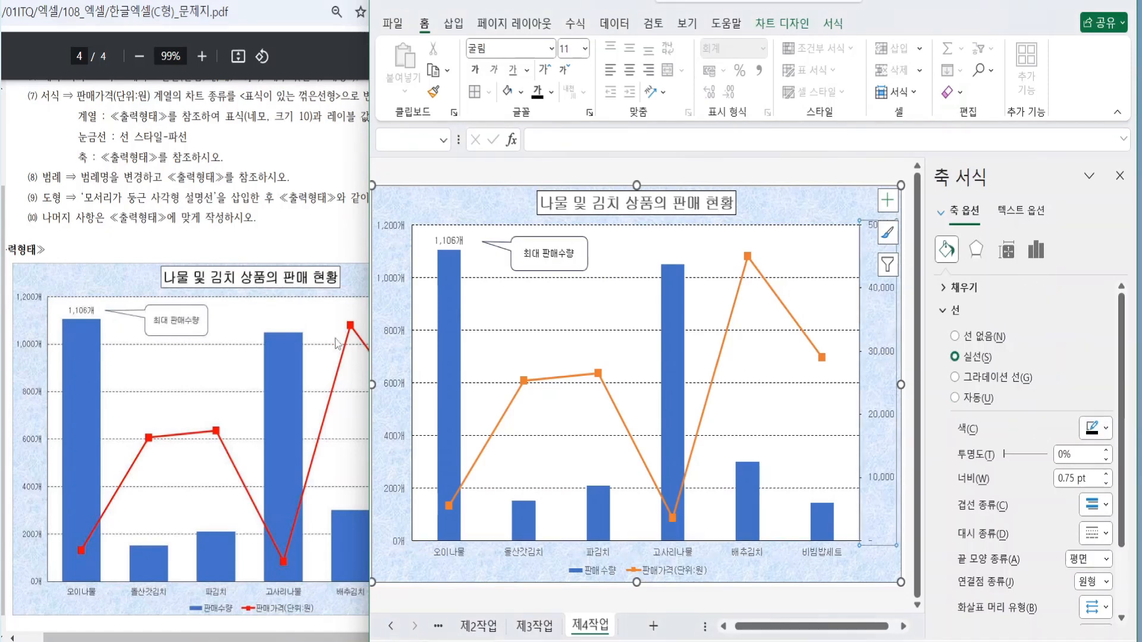
# Step: Set the gap width of the 판매수량 columns to 75% in the 모범답안 workbook's chart
pyautogui.click(1036, 250)
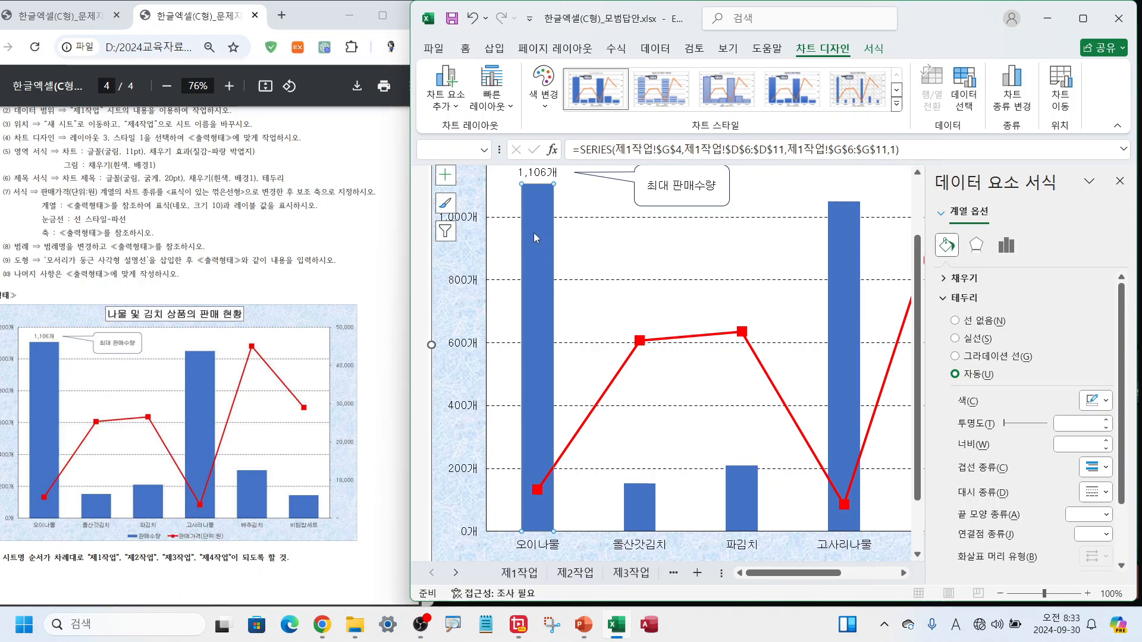
pyautogui.click(1014, 253)
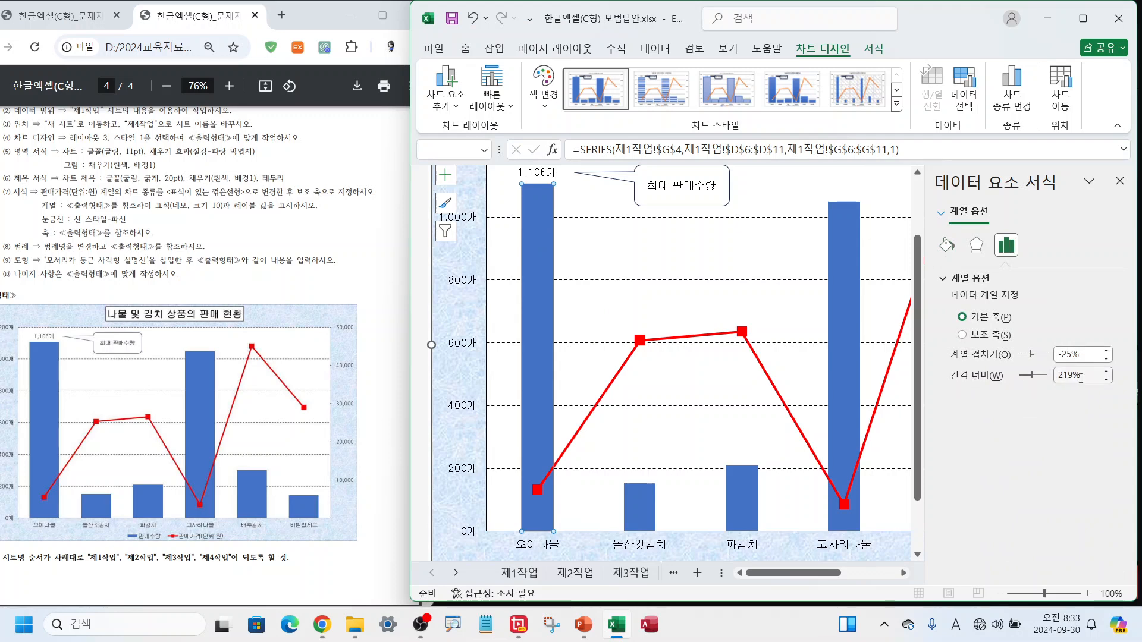
pyautogui.click(1002, 377)
pyautogui.write('75')
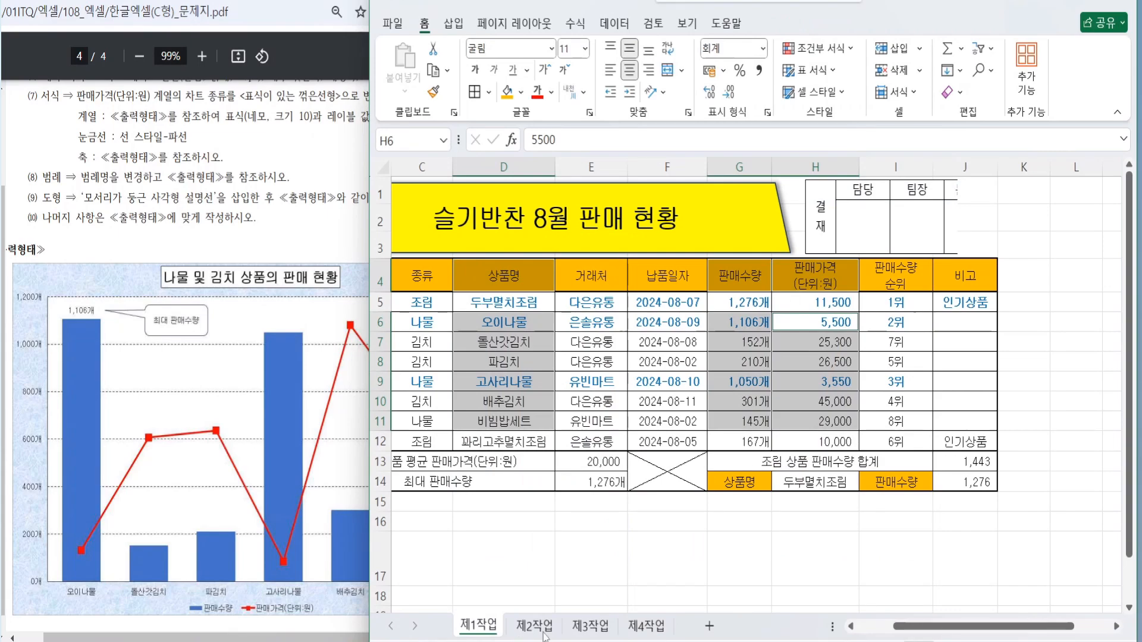
# Step: Check the order of the worksheets from 제1작업 through 제4작업 and deselect the finished chart
pyautogui.click(591, 360)
pyautogui.click(534, 625)
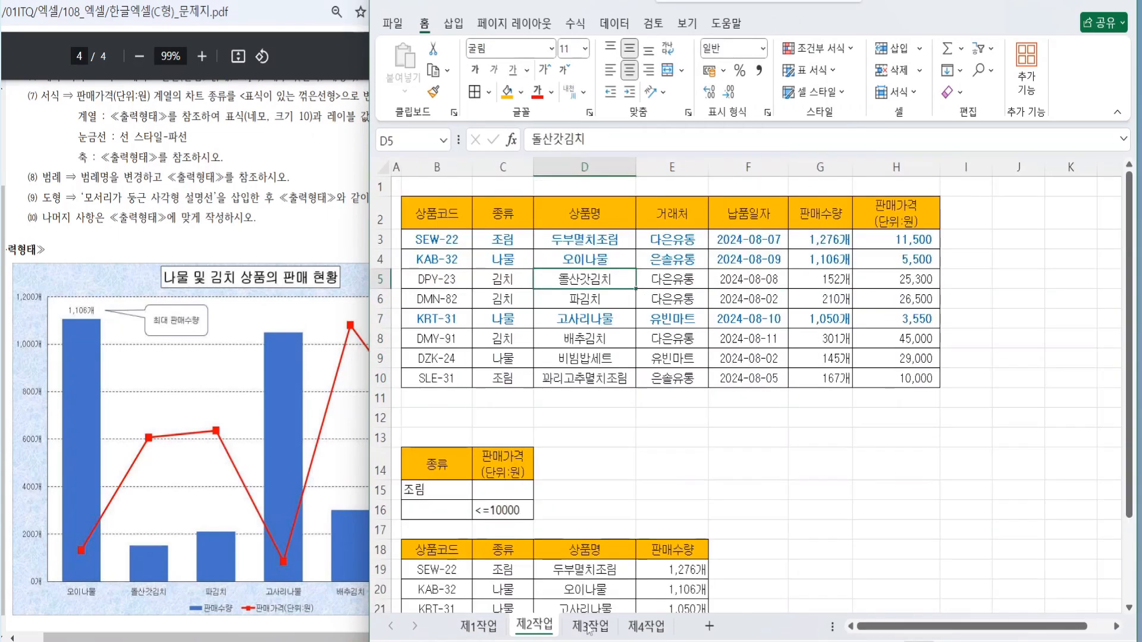
pyautogui.click(594, 628)
pyautogui.click(663, 628)
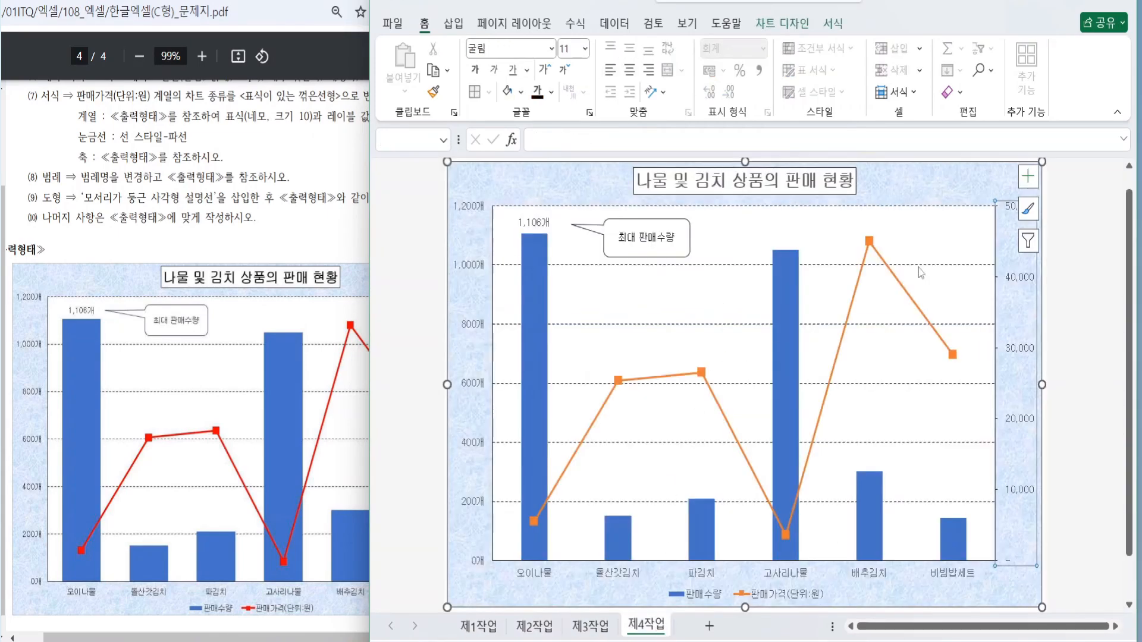
pyautogui.click(1091, 280)
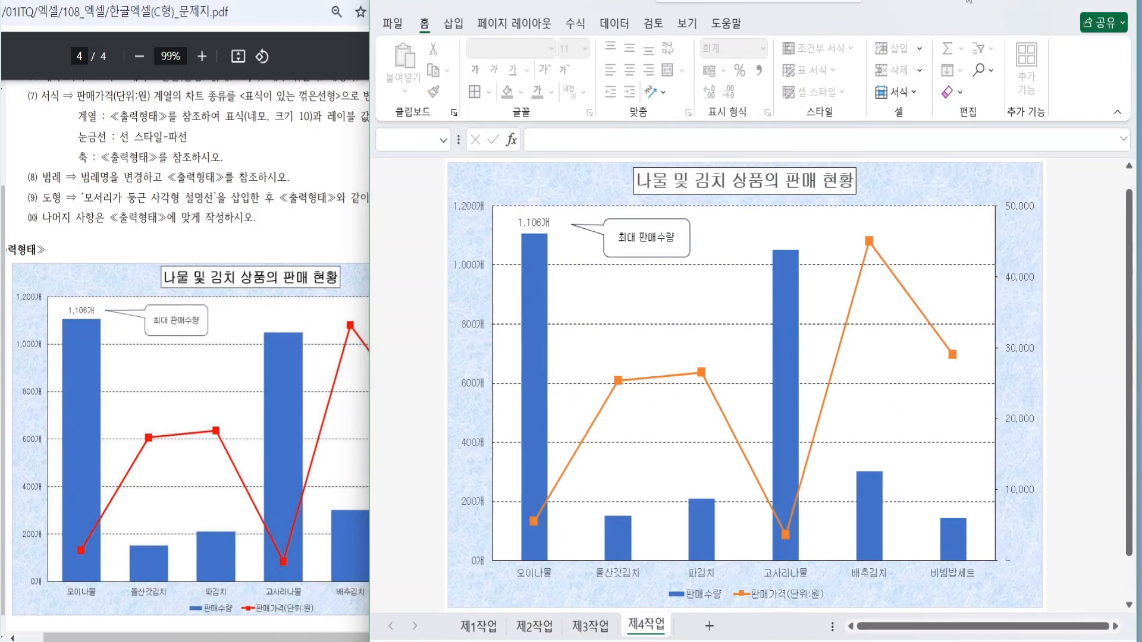
pyautogui.moveTo(937, 0); pyautogui.dragTo(944, 0)
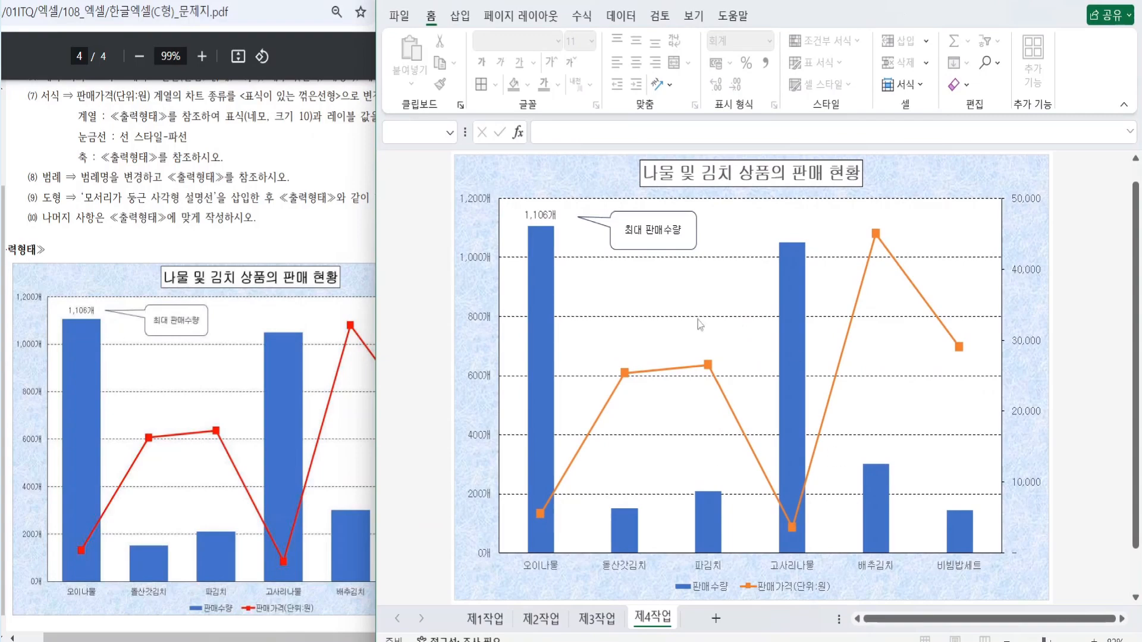